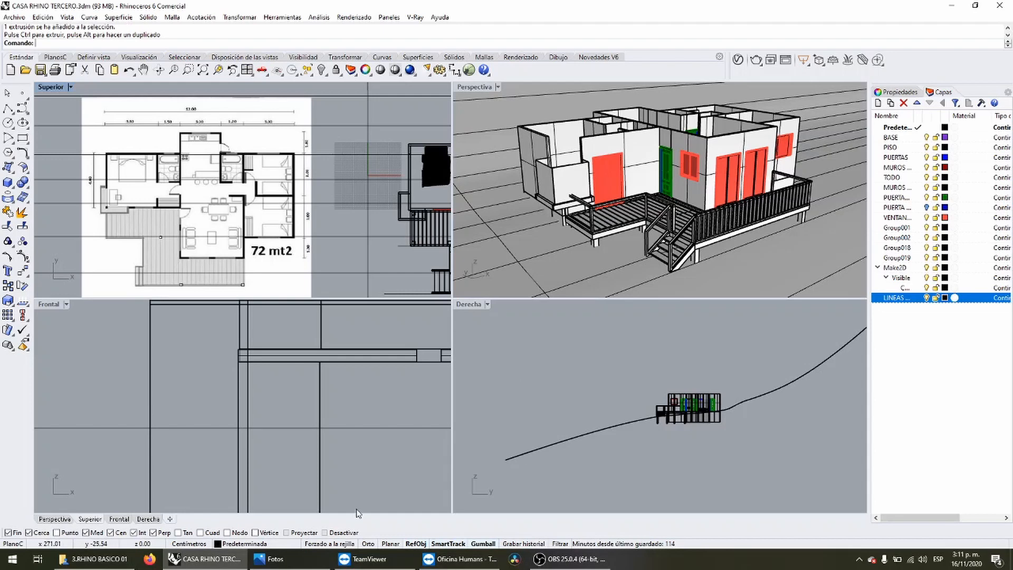
# Switch to the PLANO CASA.jpg image in Photos and examine the house photo's roof and facade closely.
pyautogui.click(270, 558)
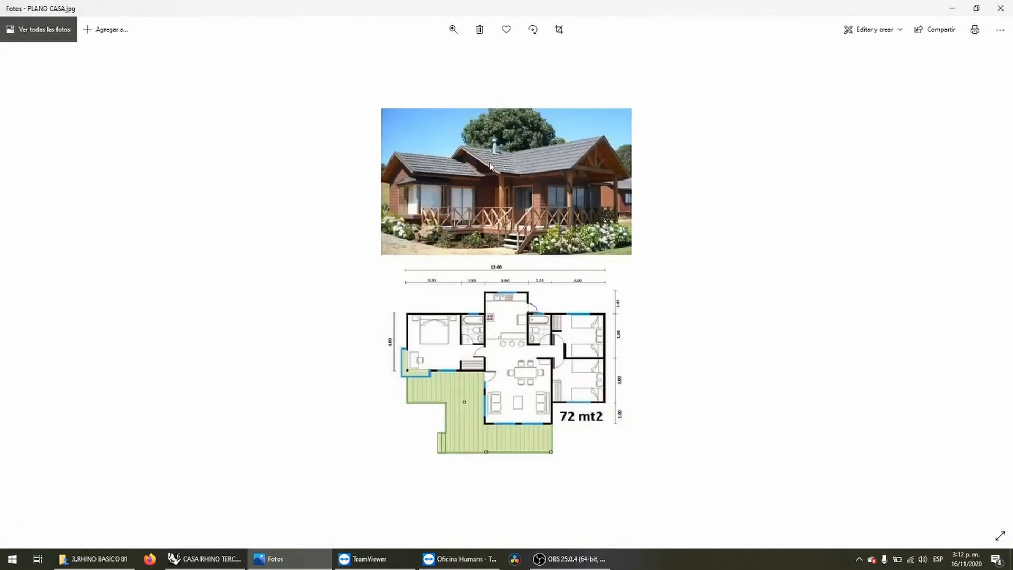
pyautogui.click(453, 29)
pyautogui.moveTo(403, 56); pyautogui.dragTo(440, 57)
pyautogui.moveTo(482, 191); pyautogui.dragTo(476, 387)
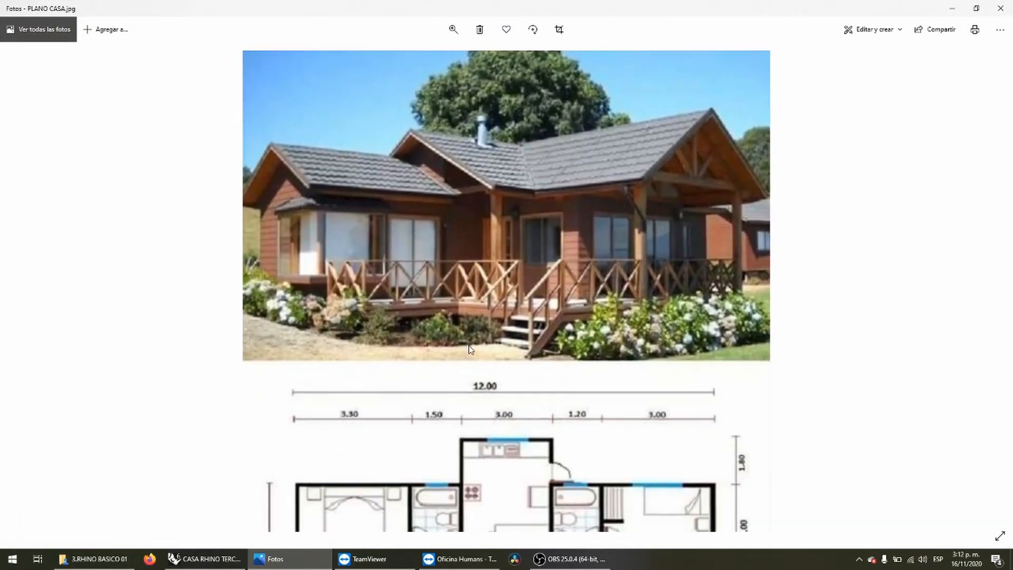
pyautogui.moveTo(499, 429); pyautogui.dragTo(485, 210)
pyautogui.scroll(3, 411, 355)
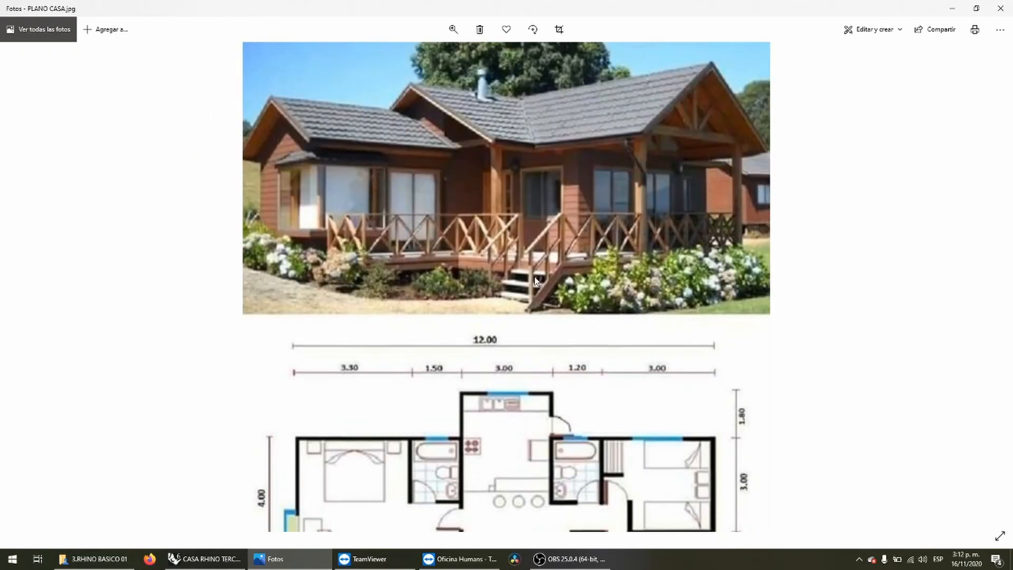
pyautogui.click(456, 31)
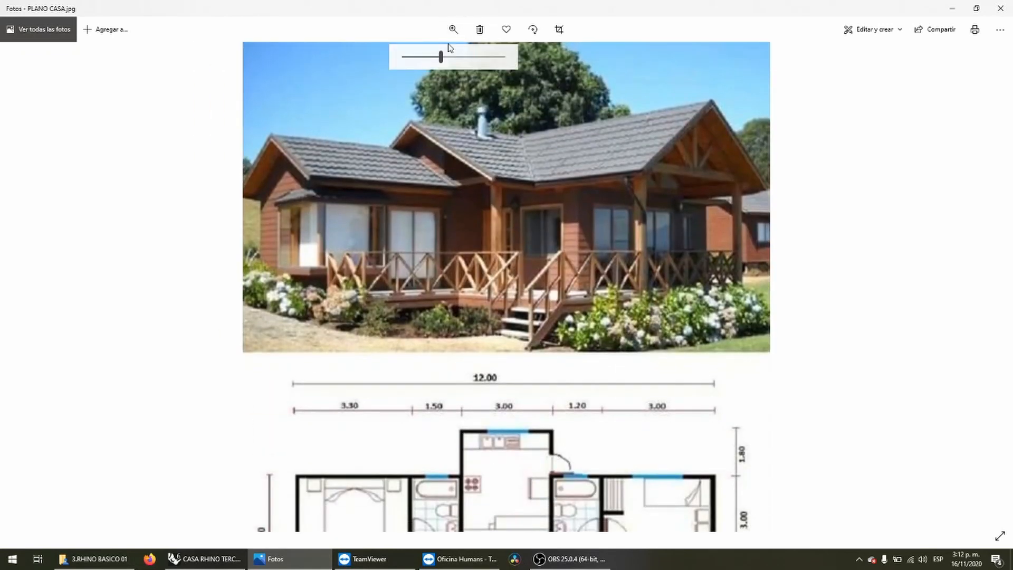
pyautogui.moveTo(441, 57); pyautogui.dragTo(447, 57)
pyautogui.moveTo(398, 227); pyautogui.dragTo(398, 289)
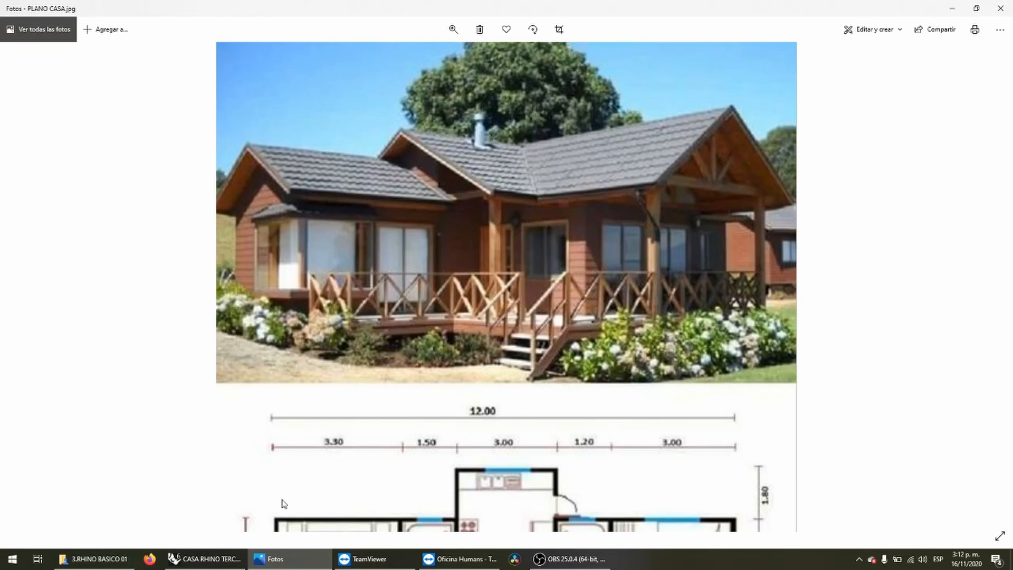
# Return to the Rhino model and examine the upper walls, door and windows around the deck in perspective.
pyautogui.click(206, 559)
pyautogui.scroll(8, 606, 148)
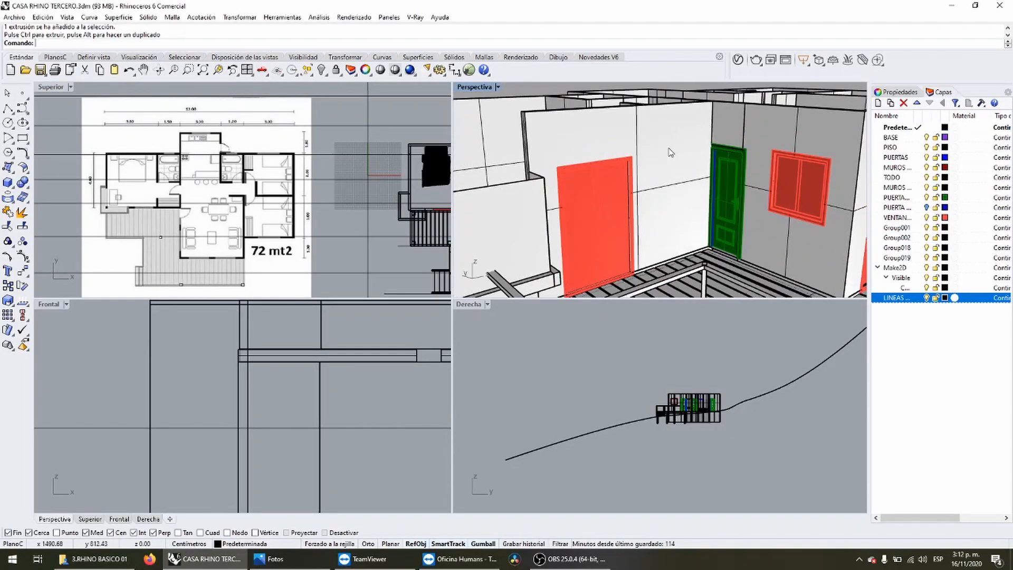
pyautogui.scroll(-2, 673, 153)
pyautogui.scroll(-2, 695, 157)
pyautogui.scroll(3, 780, 141)
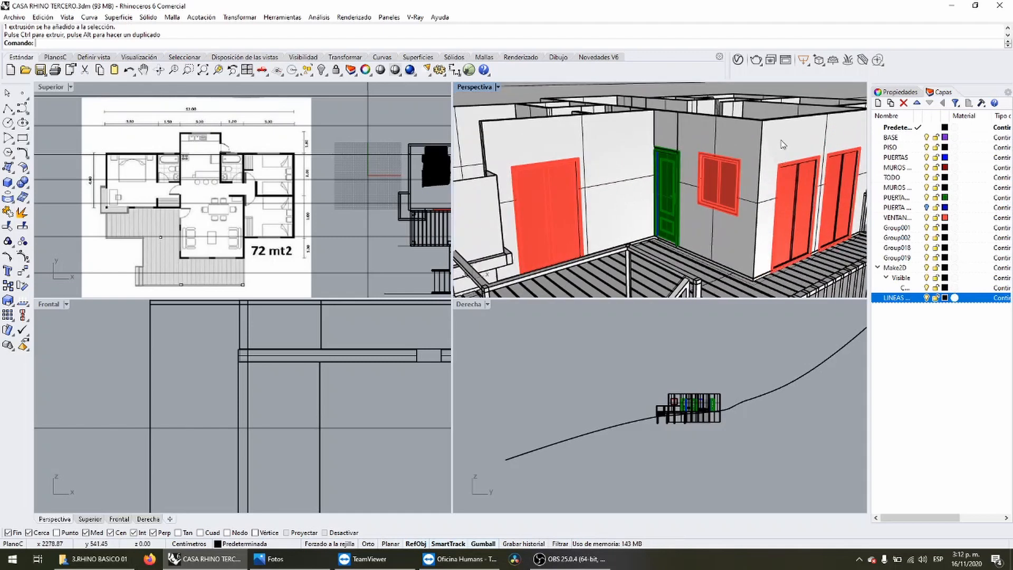
pyautogui.scroll(-2, 692, 138)
pyautogui.scroll(3, 692, 137)
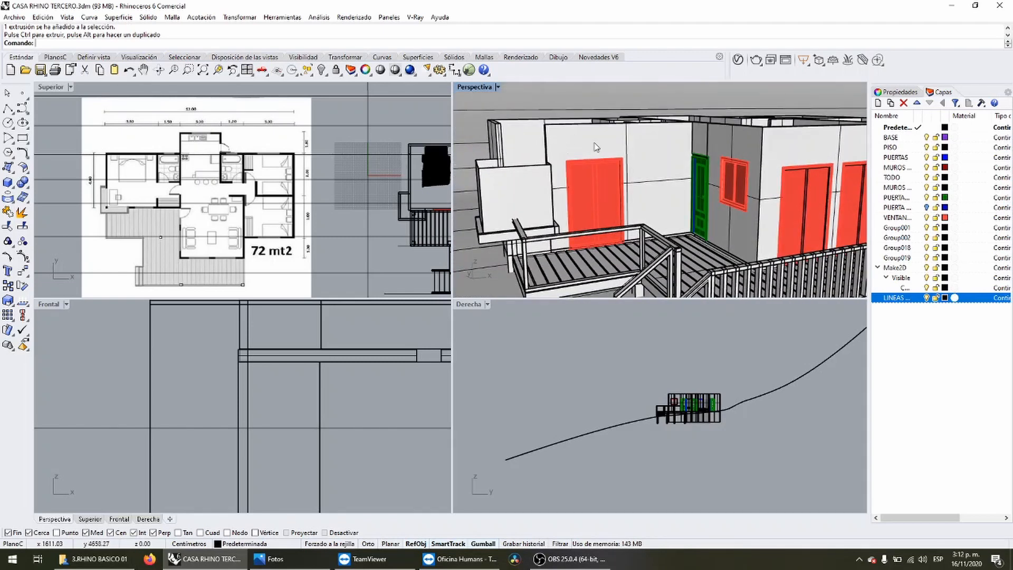
pyautogui.scroll(1, 690, 163)
pyautogui.scroll(-3, 722, 163)
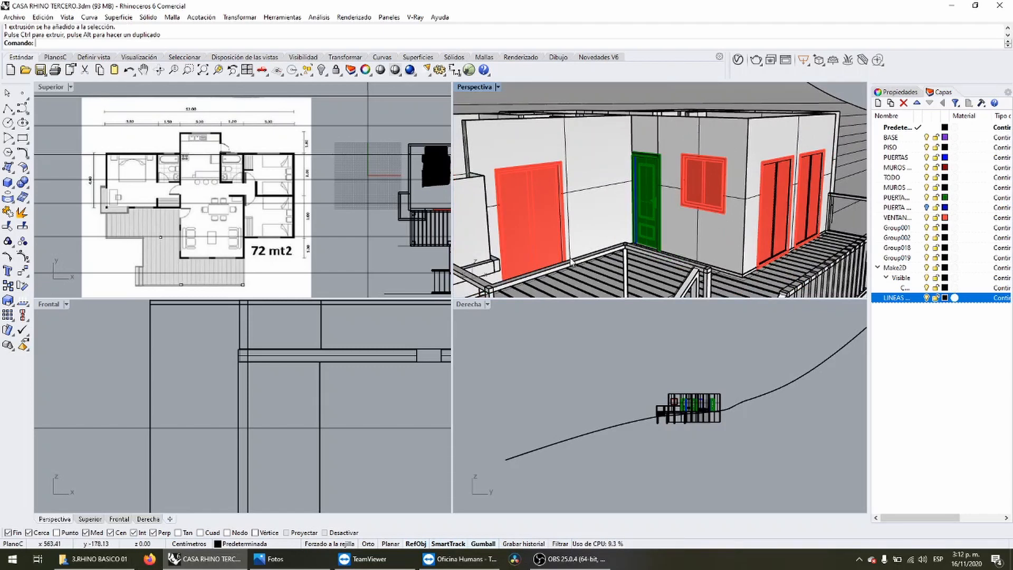
pyautogui.scroll(-6, 262, 430)
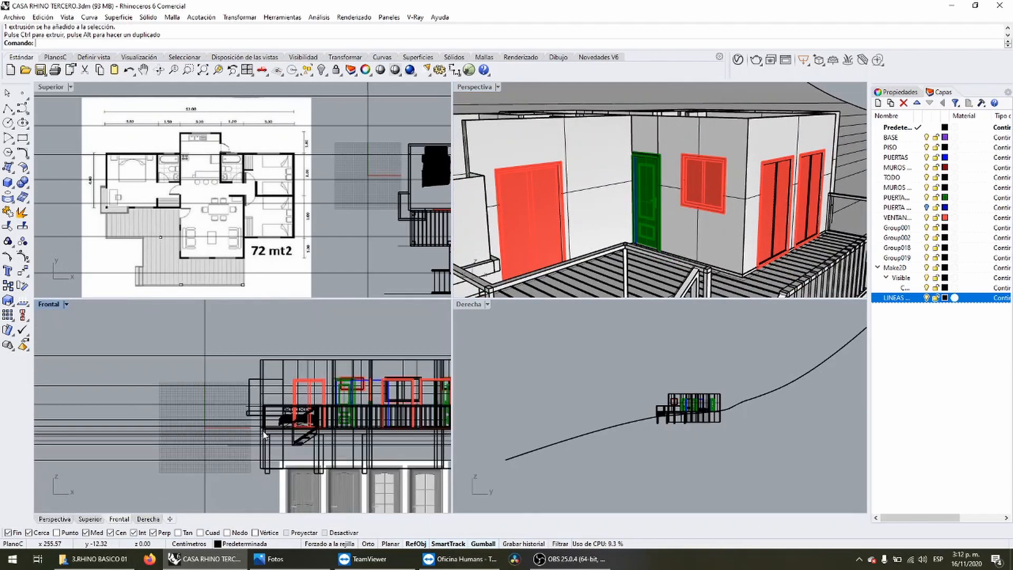
pyautogui.scroll(5, 306, 387)
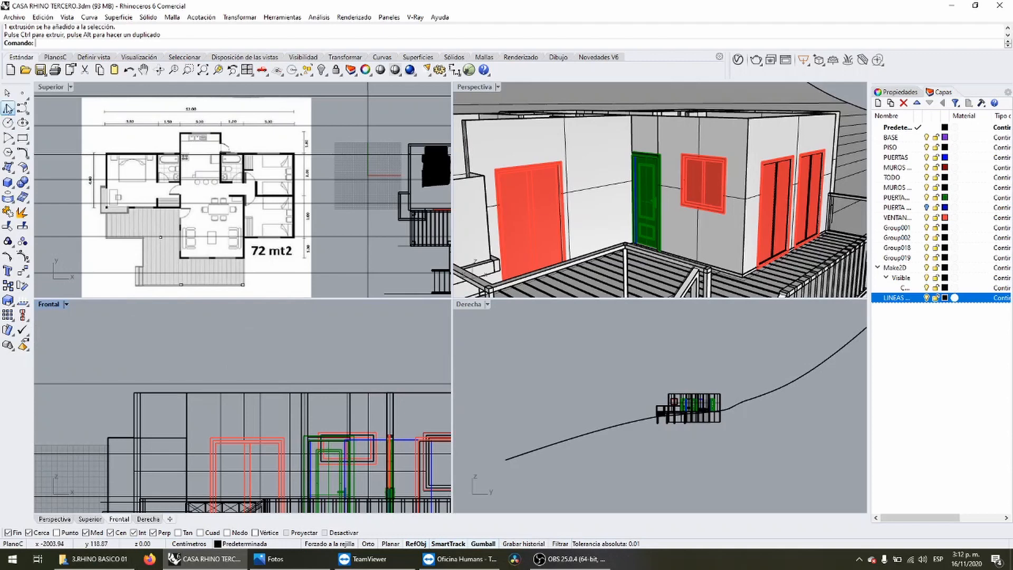
pyautogui.moveTo(104, 343); pyautogui.dragTo(61, 405)
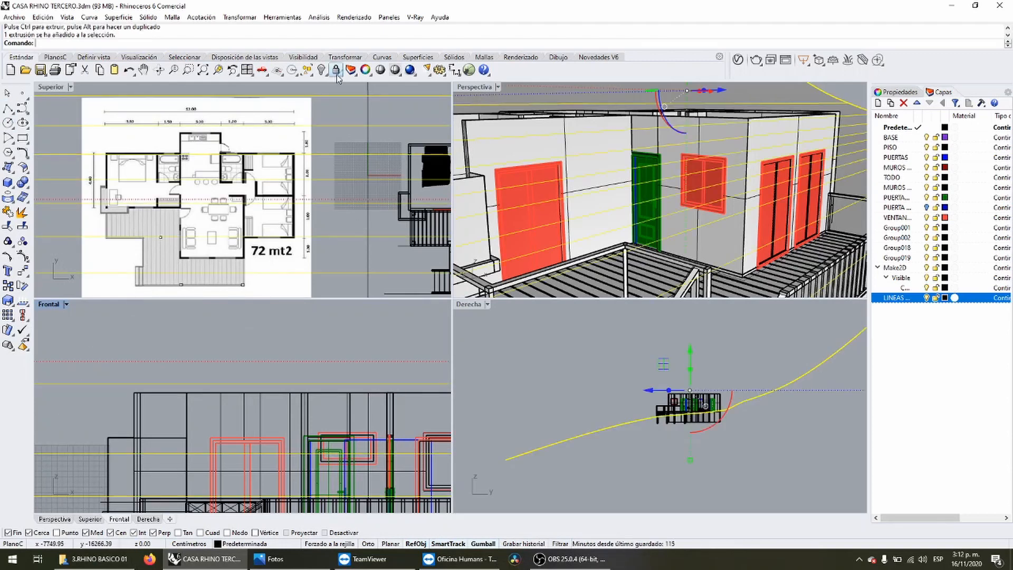
pyautogui.click(319, 72)
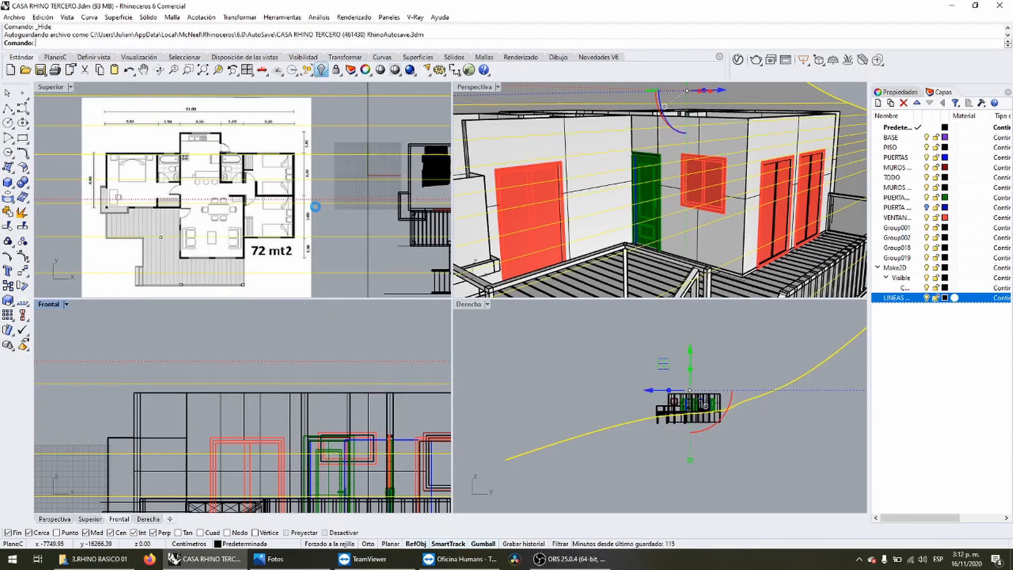
pyautogui.hotkey('ctrl', 'z')
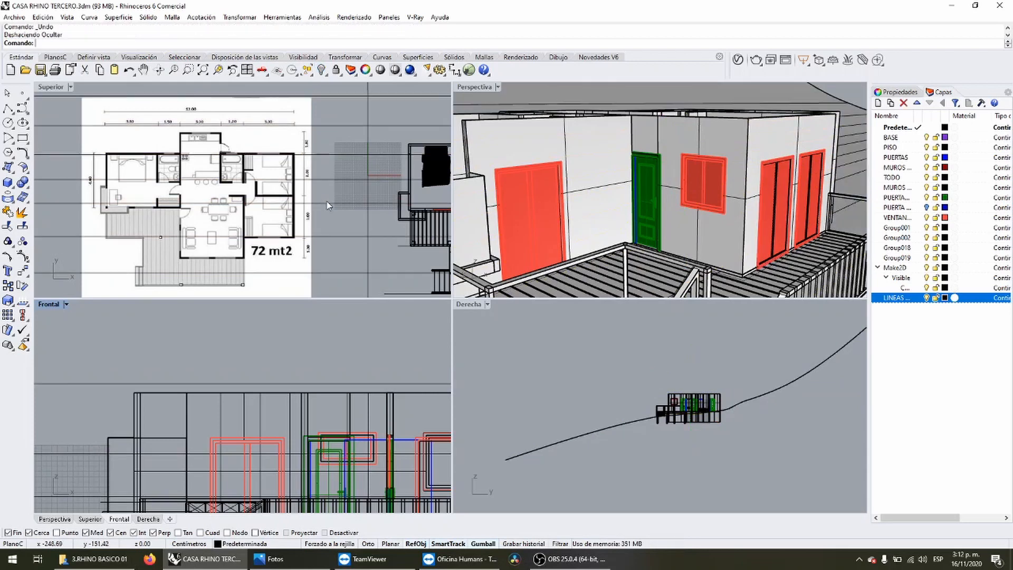
# Select the terrain surface and create a new layer named TERRENO.
pyautogui.click(322, 199)
pyautogui.scroll(-5, 322, 198)
pyautogui.click(239, 193)
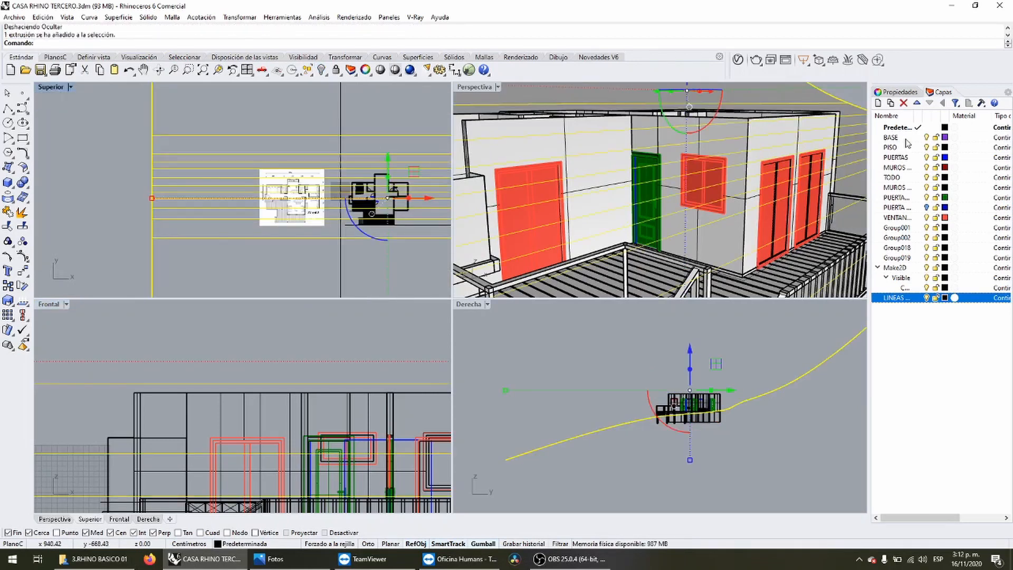
pyautogui.click(878, 103)
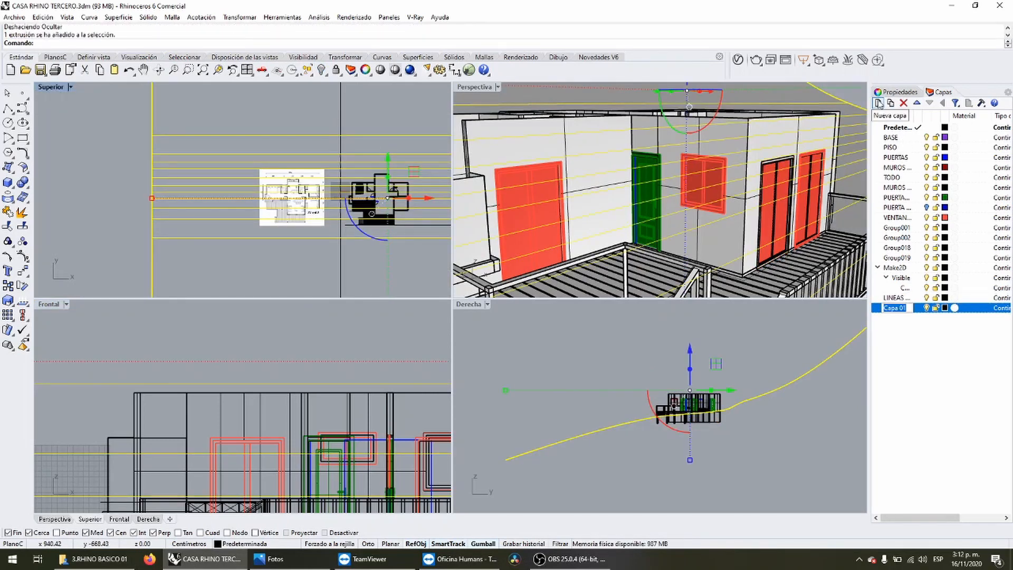
pyautogui.write('TERRENO')
pyautogui.press('Return')
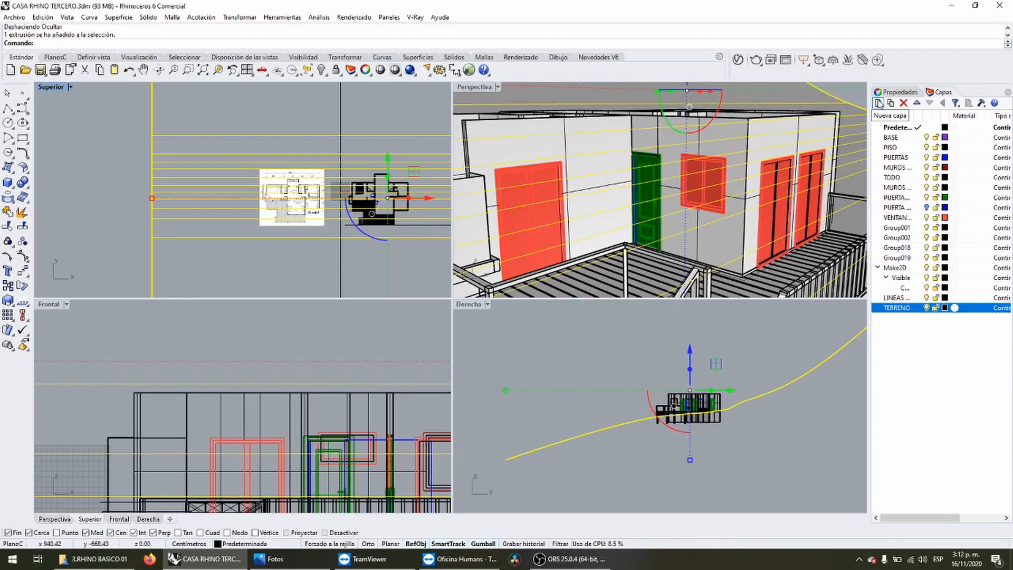
# Move the selected terrain surface onto the TERRENO layer and turn that layer off.
pyautogui.rightClick(881, 299)
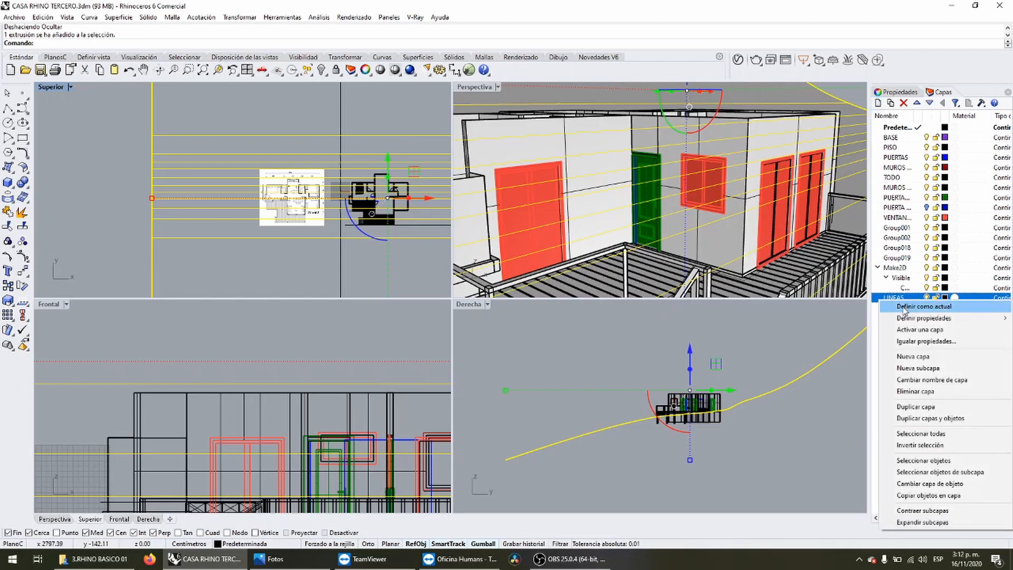
pyautogui.click(878, 332)
pyautogui.rightClick(888, 309)
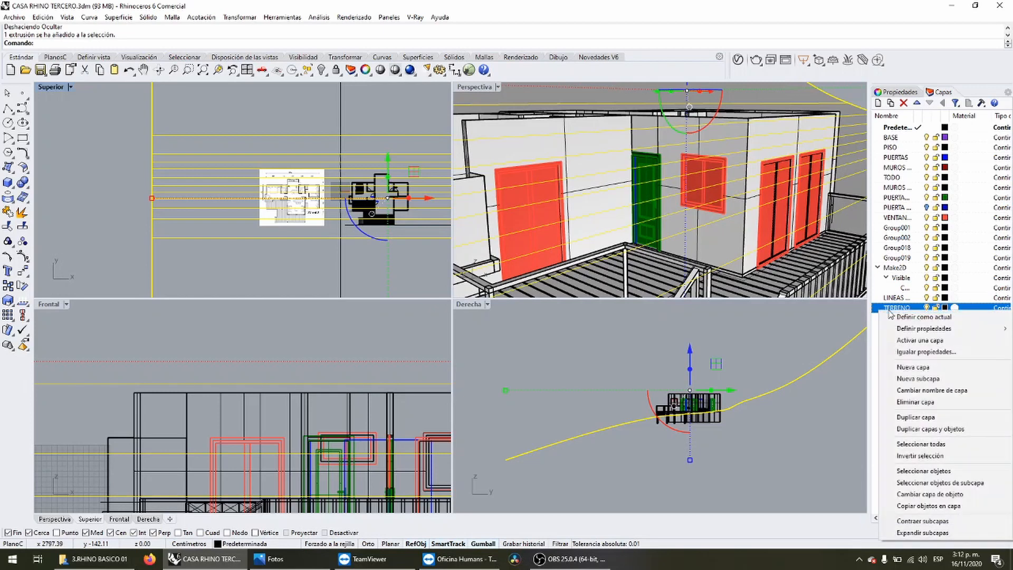
pyautogui.click(930, 493)
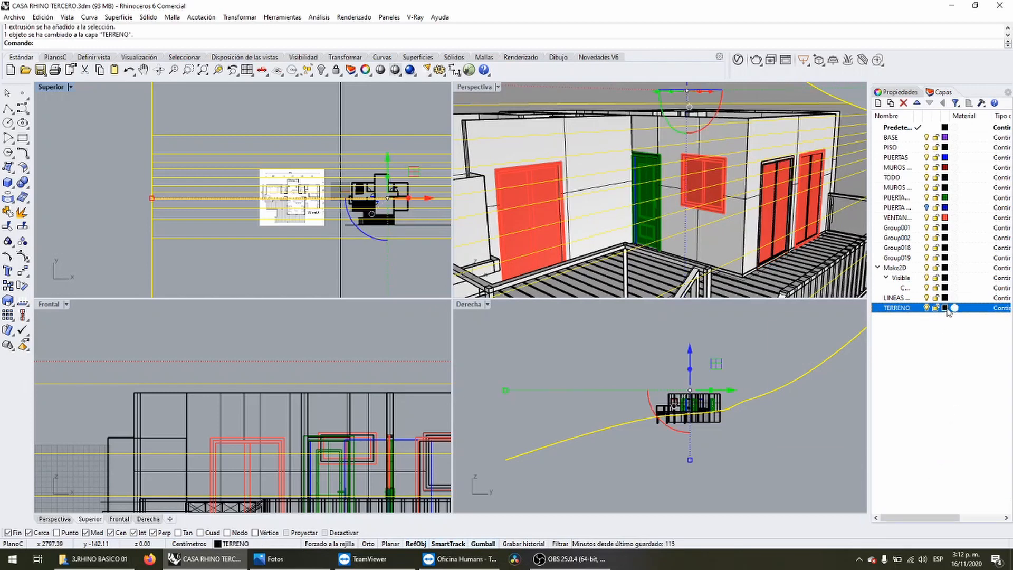
pyautogui.click(926, 307)
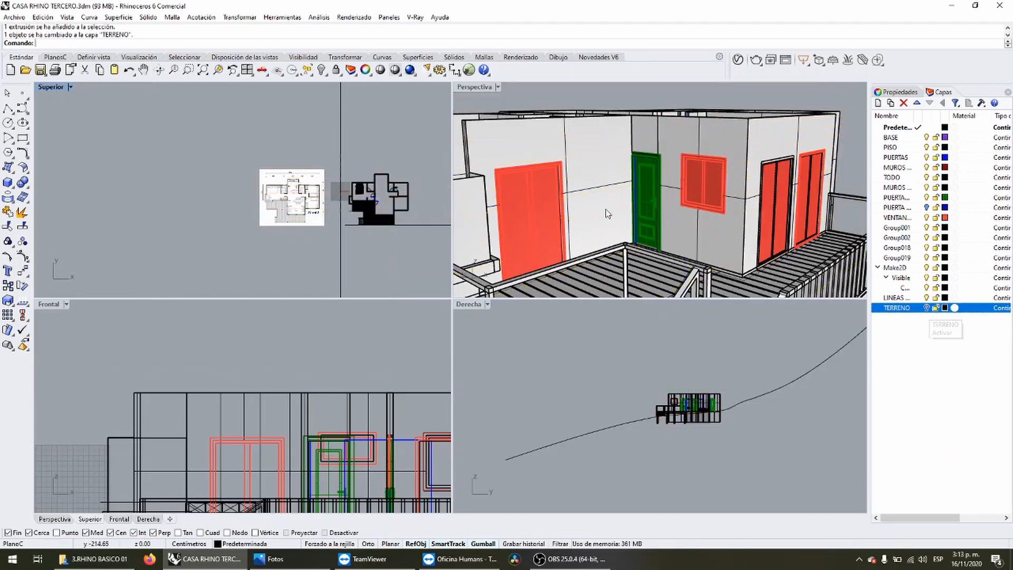
# Examine the house, its interior rooms and the deck from several angles in the maximized perspective view.
pyautogui.scroll(-5, 647, 153)
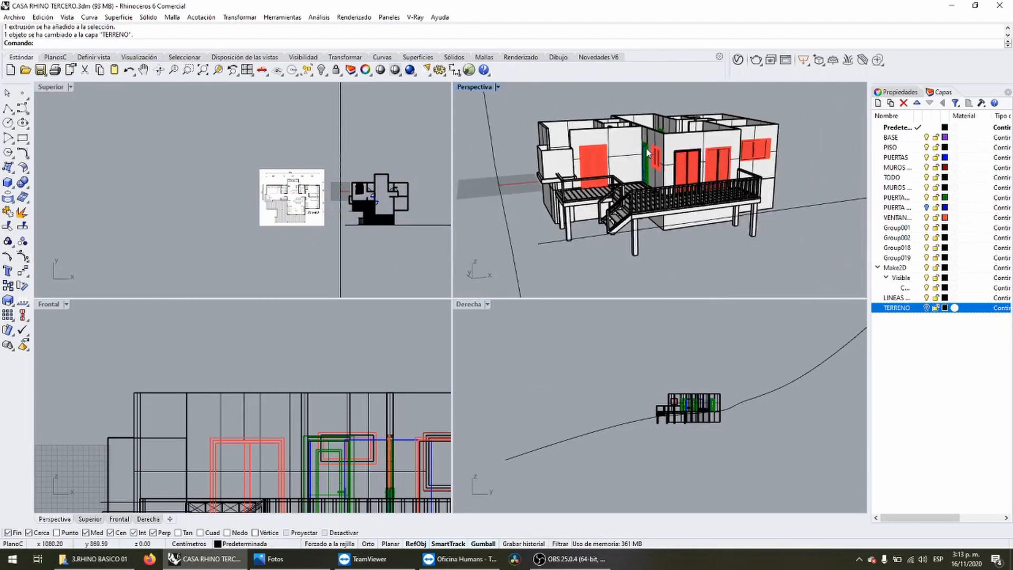
pyautogui.scroll(6, 647, 153)
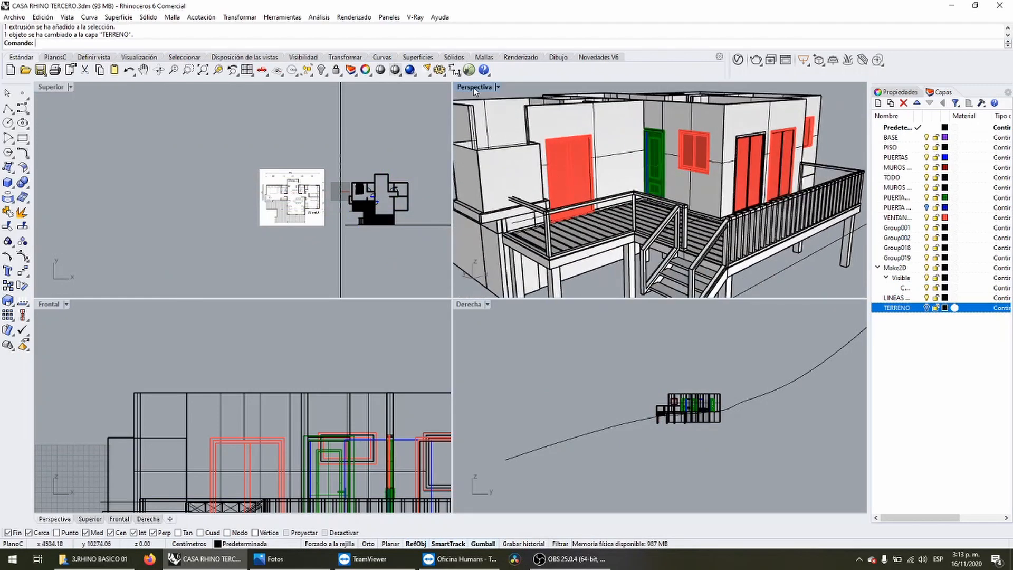
pyautogui.doubleClick(473, 87)
pyautogui.scroll(-4, 538, 196)
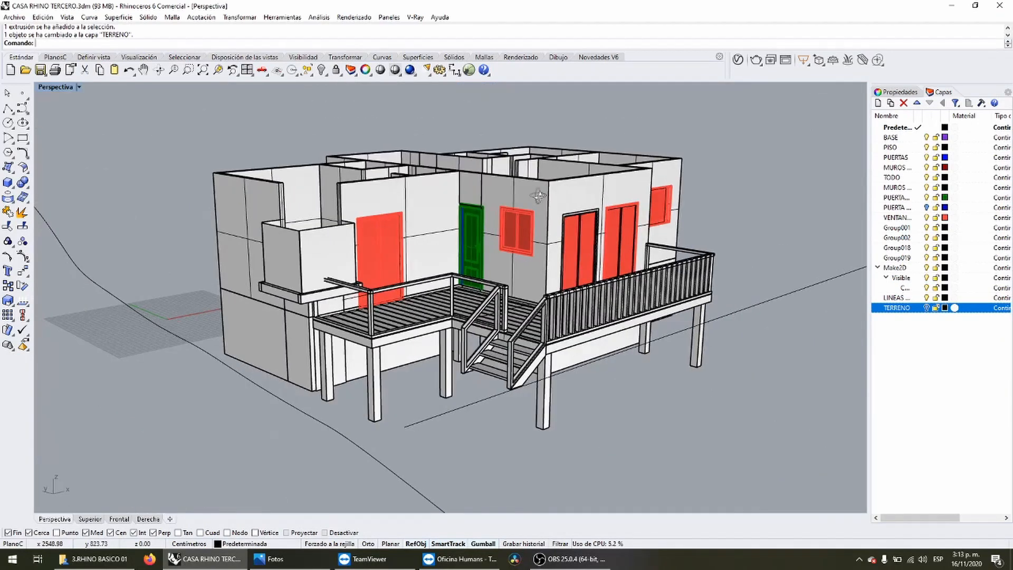
pyautogui.moveTo(538, 196); pyautogui.dragTo(486, 253, button='right')
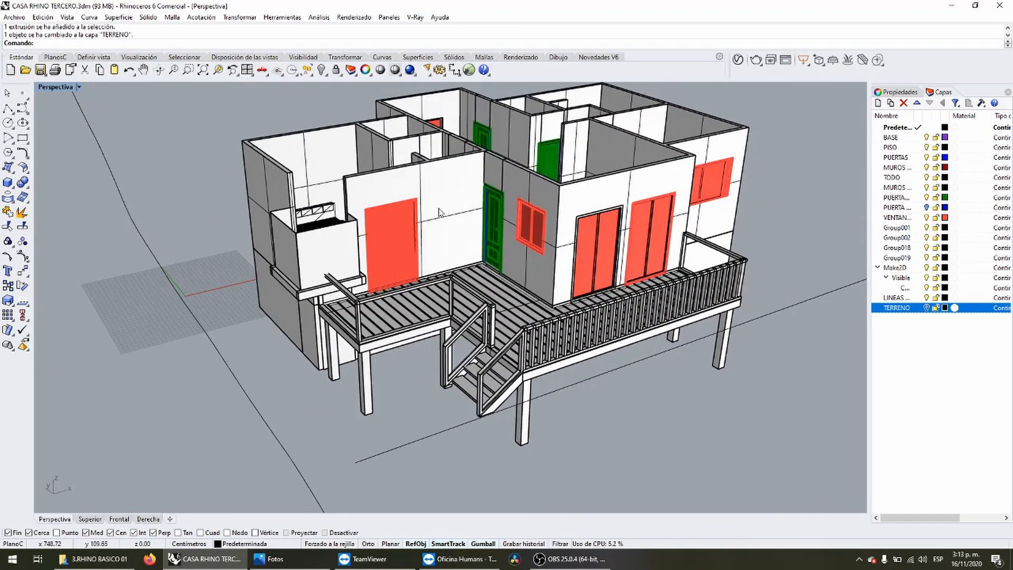
pyautogui.moveTo(353, 185); pyautogui.dragTo(357, 241, button='right')
pyautogui.scroll(-4, 356, 241)
pyautogui.scroll(5, 396, 156)
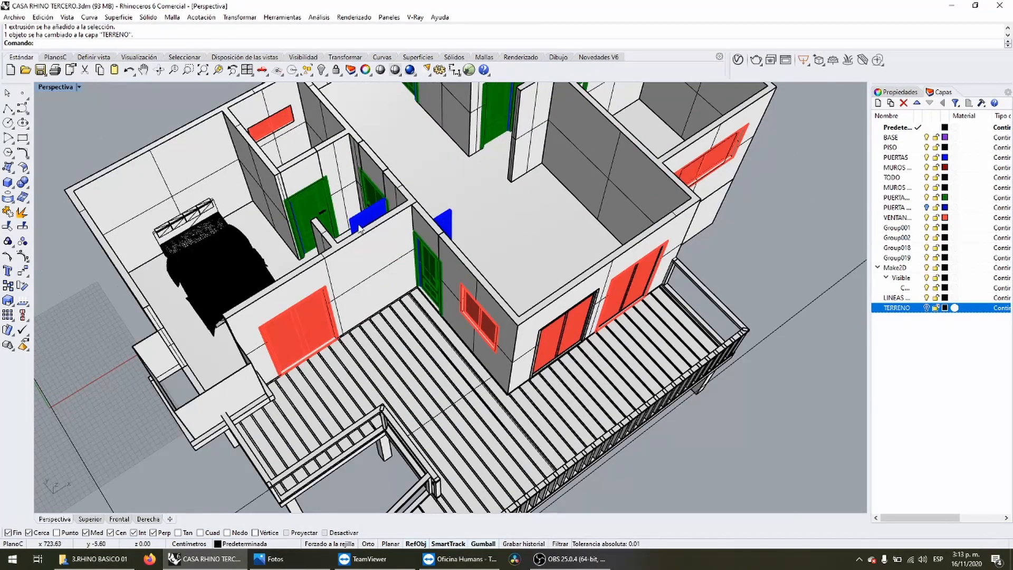
pyautogui.scroll(-4, 361, 229)
pyautogui.moveTo(422, 311); pyautogui.dragTo(346, 273, button='right')
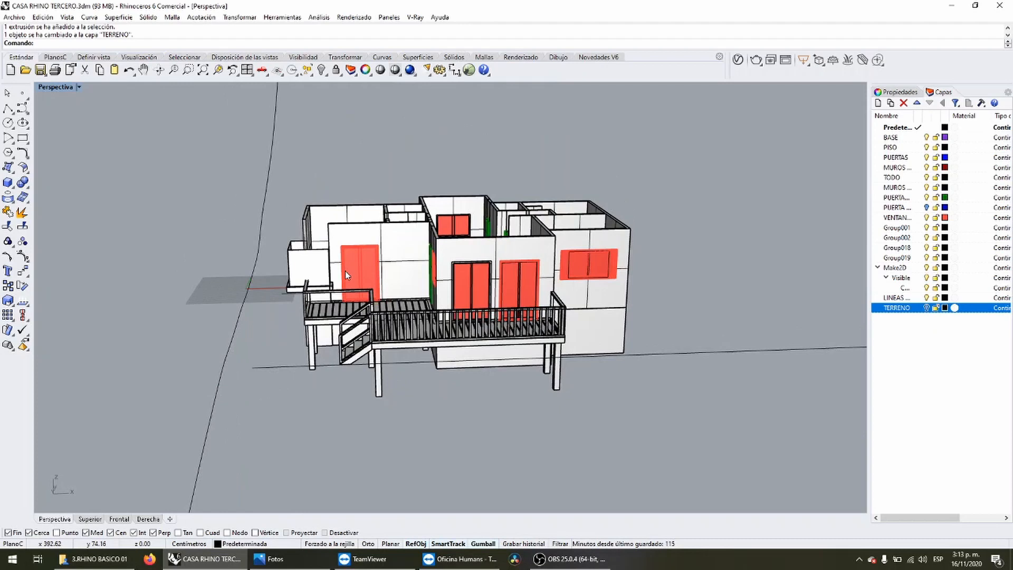
# Select all curves in the model, move them to the LINEAS DECK layer and turn that layer off.
pyautogui.click(307, 69)
pyautogui.click(333, 132)
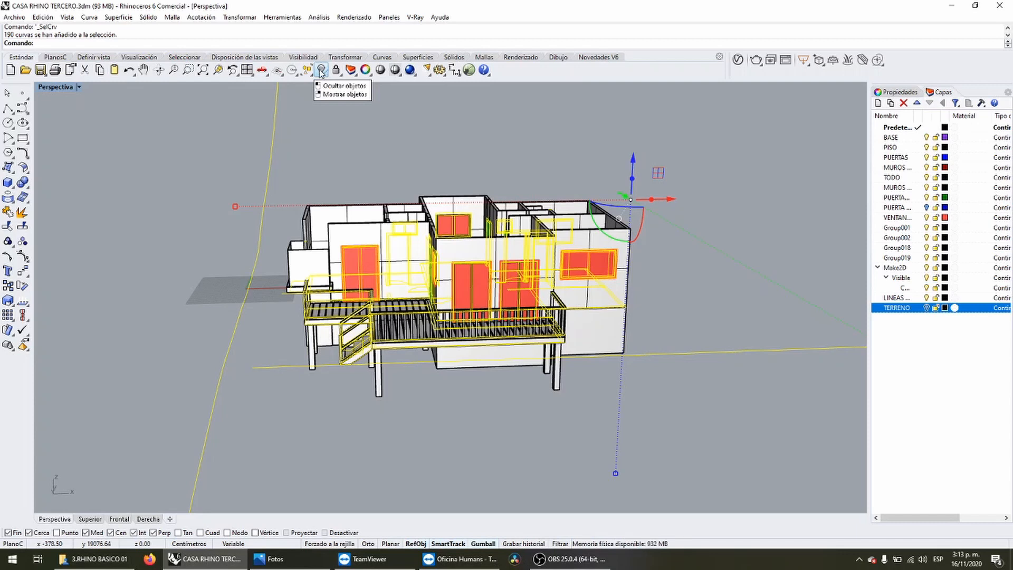
pyautogui.rightClick(900, 297)
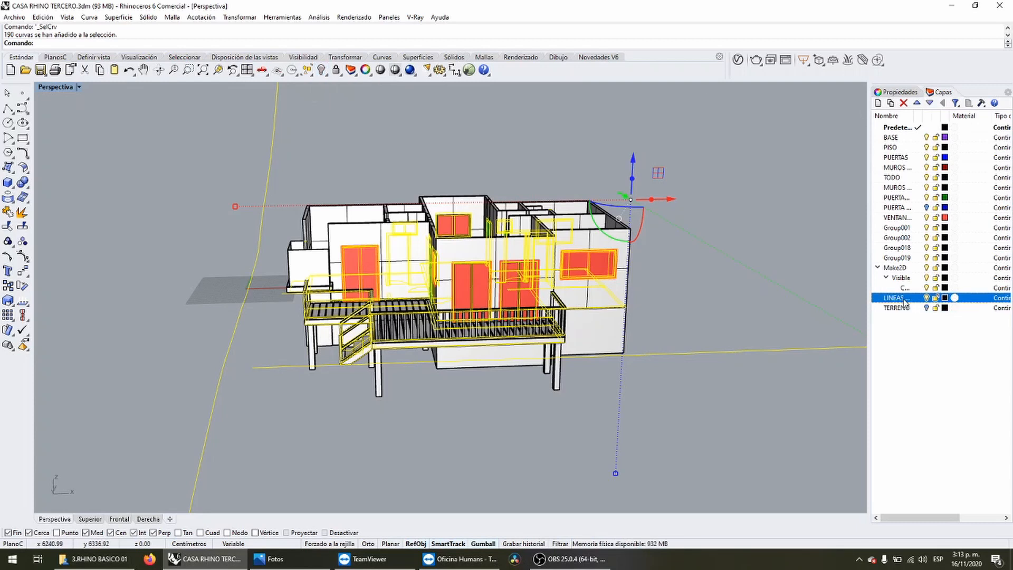
pyautogui.click(913, 488)
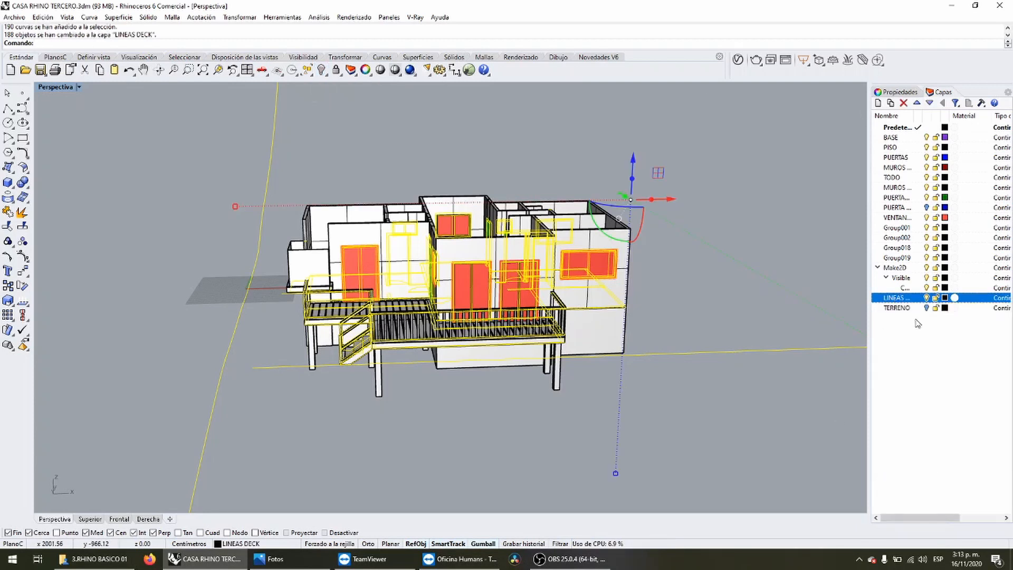
pyautogui.click(925, 298)
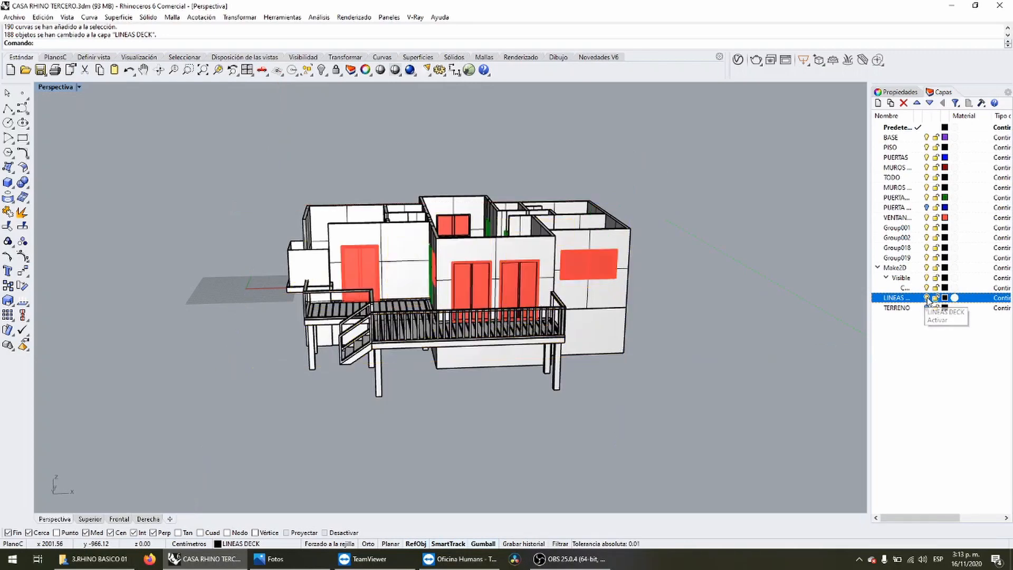
# Inspect the cleaned-up house from above and below in perspective, then view the whole house in the front view of the four-view layout.
pyautogui.moveTo(421, 280); pyautogui.dragTo(500, 358, button='right')
pyautogui.scroll(4, 396, 238)
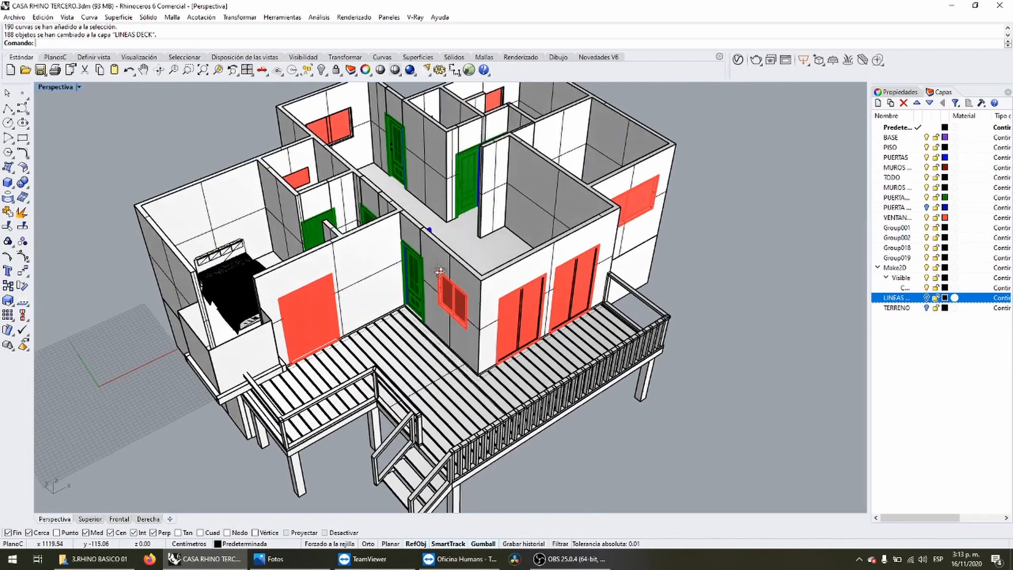
pyautogui.moveTo(430, 227); pyautogui.dragTo(348, 291, button='right')
pyautogui.scroll(-3, 351, 328)
pyautogui.moveTo(269, 404); pyautogui.dragTo(240, 362, button='right')
pyautogui.scroll(4, 241, 362)
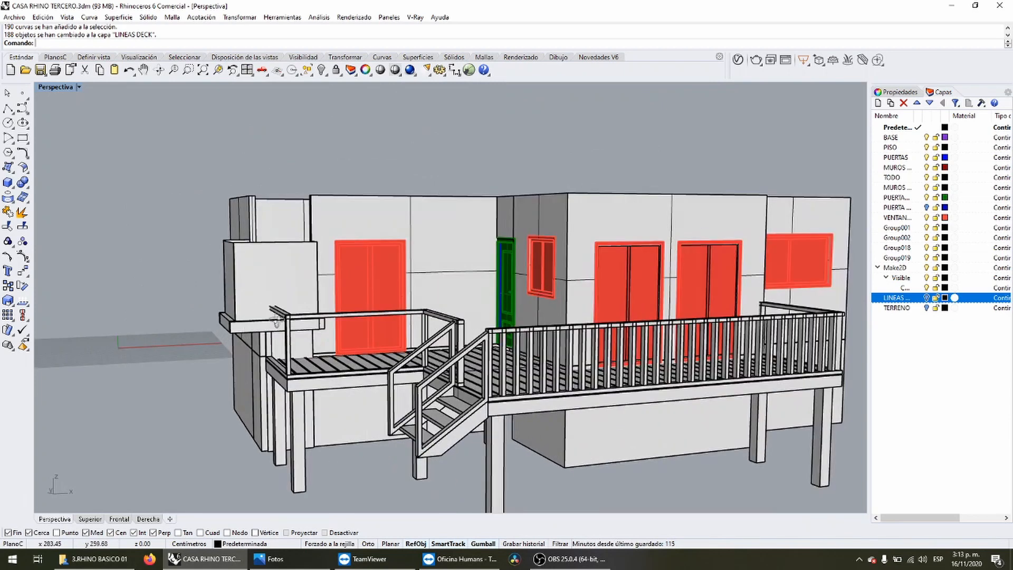
pyautogui.moveTo(277, 320); pyautogui.dragTo(422, 343, button='right')
pyautogui.scroll(-4, 484, 277)
pyautogui.scroll(4, 422, 280)
pyautogui.moveTo(253, 380); pyautogui.dragTo(304, 289, button='right')
pyautogui.doubleClick(52, 87)
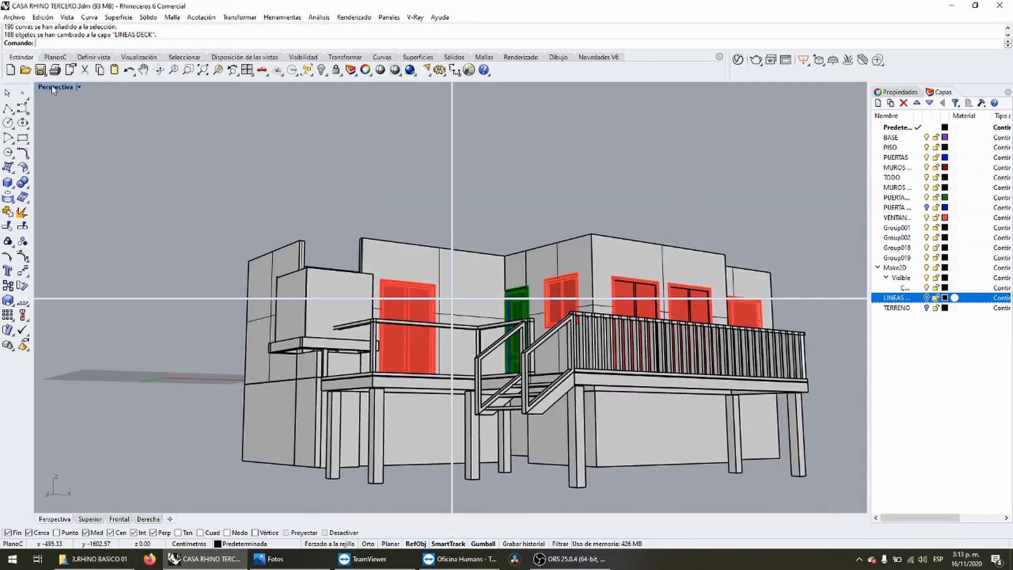
pyautogui.scroll(3, 221, 408)
pyautogui.scroll(-4, 233, 409)
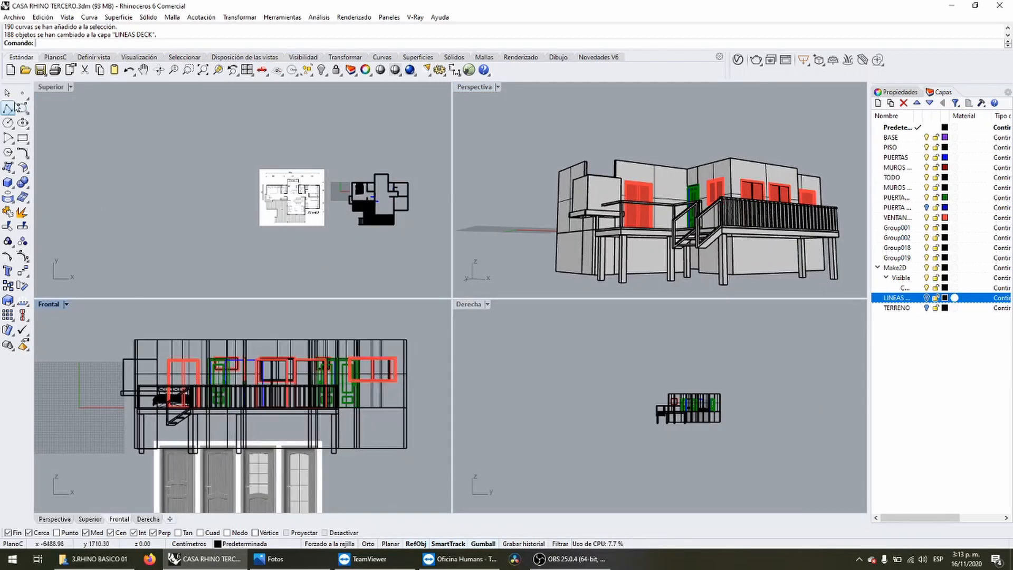
# Draw a horizontal polyline in the front view at door-top height, running from the house out past its grid-side end.
pyautogui.click(8, 107)
pyautogui.scroll(1, 165, 353)
pyautogui.click(164, 354)
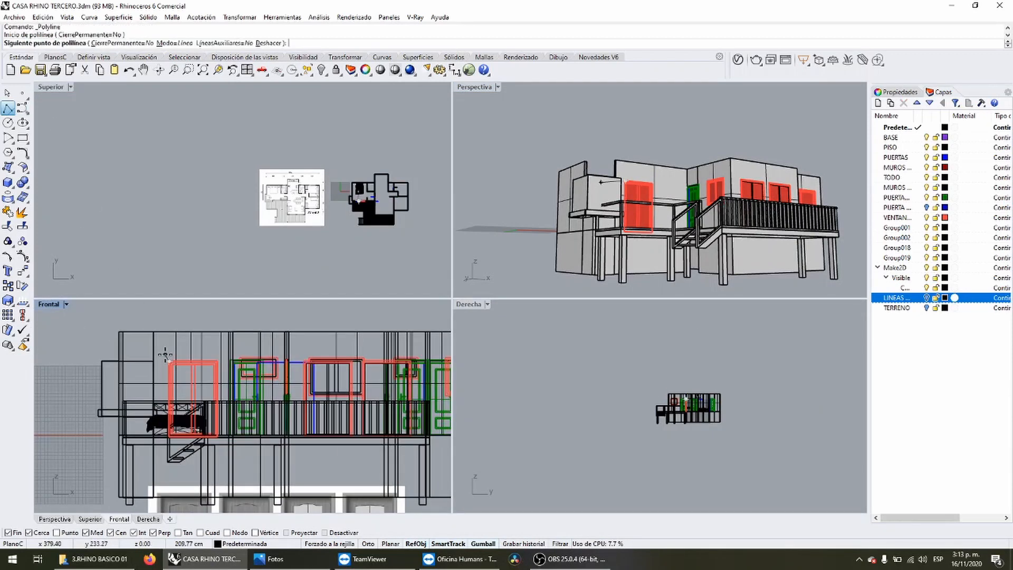
pyautogui.scroll(-3, 159, 358)
pyautogui.scroll(-6, 150, 366)
pyautogui.keyDown('shift'); pyautogui.click(102, 364); pyautogui.keyUp('shift')
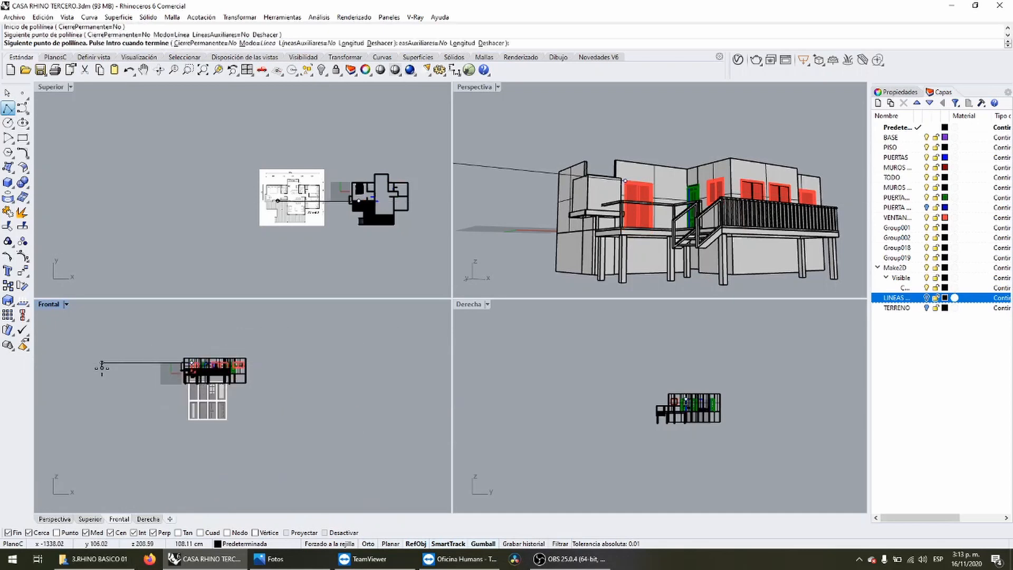
pyautogui.rightClick(102, 363)
# Shift the horizontal line and pull both of its end points outward so it extends well past each side of the house.
pyautogui.click(103, 363)
pyautogui.moveTo(101, 363); pyautogui.dragTo(67, 365)
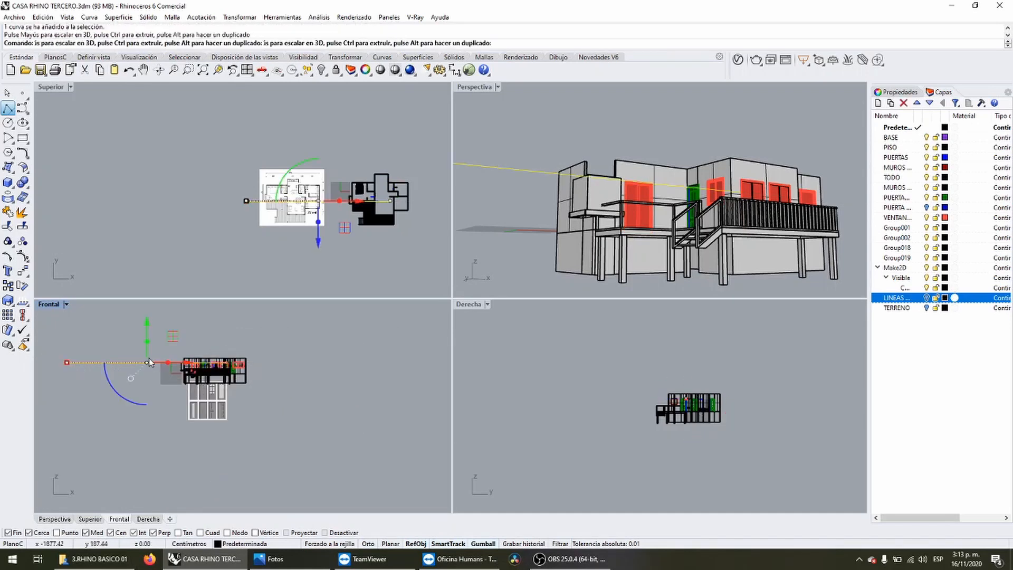
pyautogui.moveTo(200, 363); pyautogui.dragTo(277, 363)
pyautogui.click(141, 361)
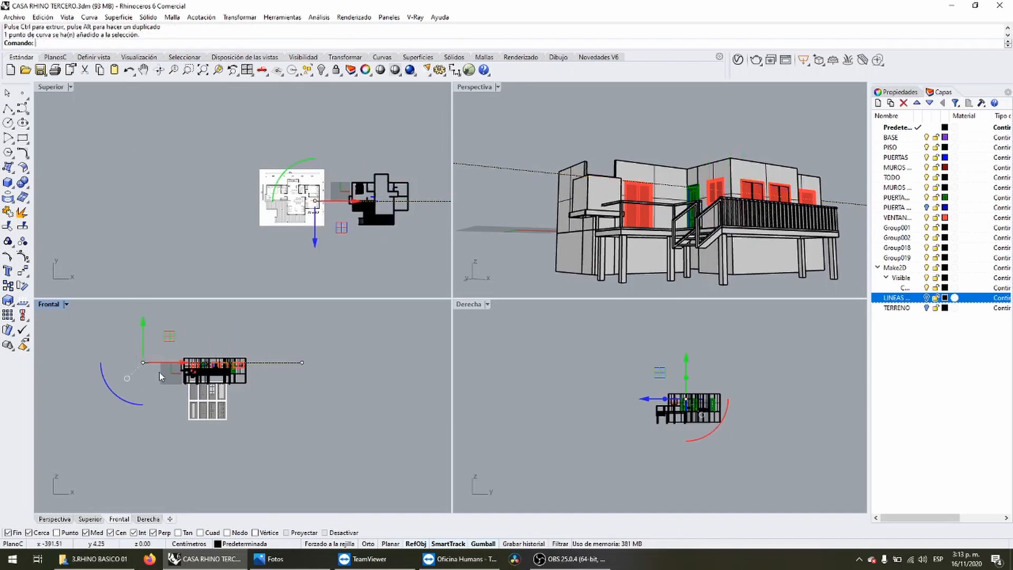
pyautogui.moveTo(168, 368); pyautogui.dragTo(104, 367)
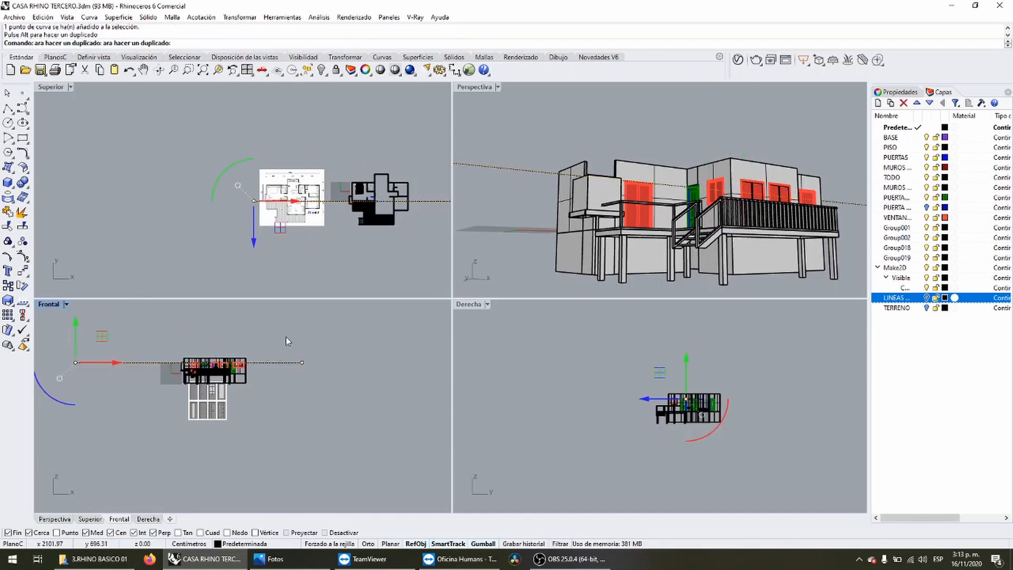
pyautogui.moveTo(285, 336); pyautogui.dragTo(346, 399)
pyautogui.moveTo(327, 366); pyautogui.dragTo(343, 367)
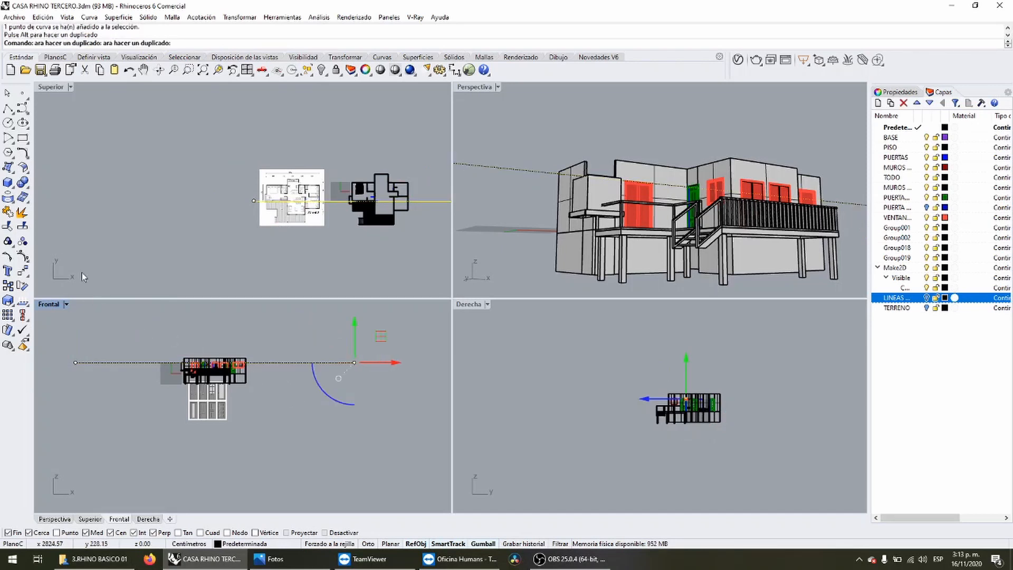
pyautogui.rightClick(23, 256)
pyautogui.moveTo(124, 411); pyautogui.dragTo(105, 330)
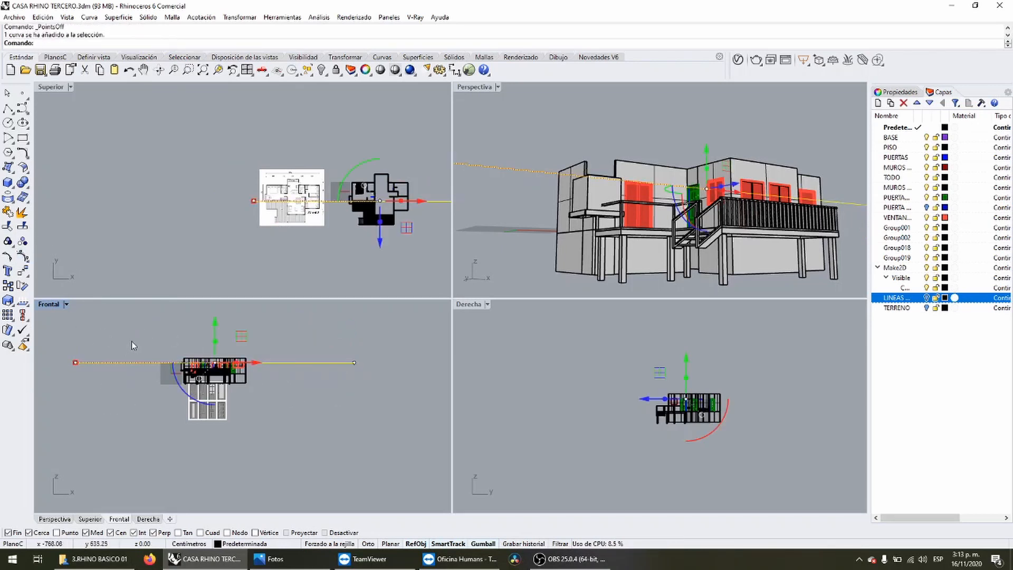
pyautogui.click(131, 335)
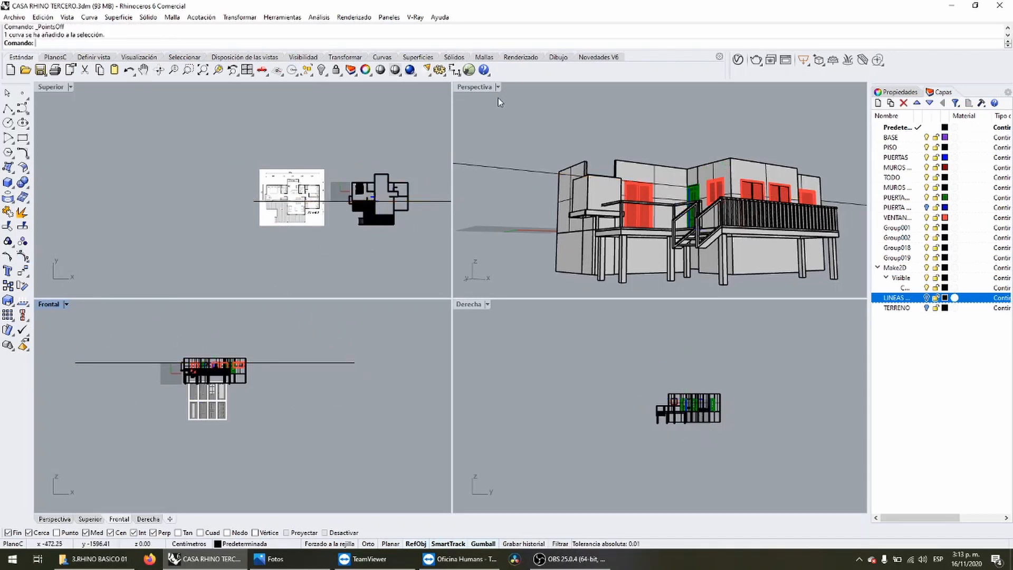
# Check the house in the front and perspective views, then examine the roof photo and floor plan of PLANO CASA.jpg in Fotos.
pyautogui.scroll(6, 198, 355)
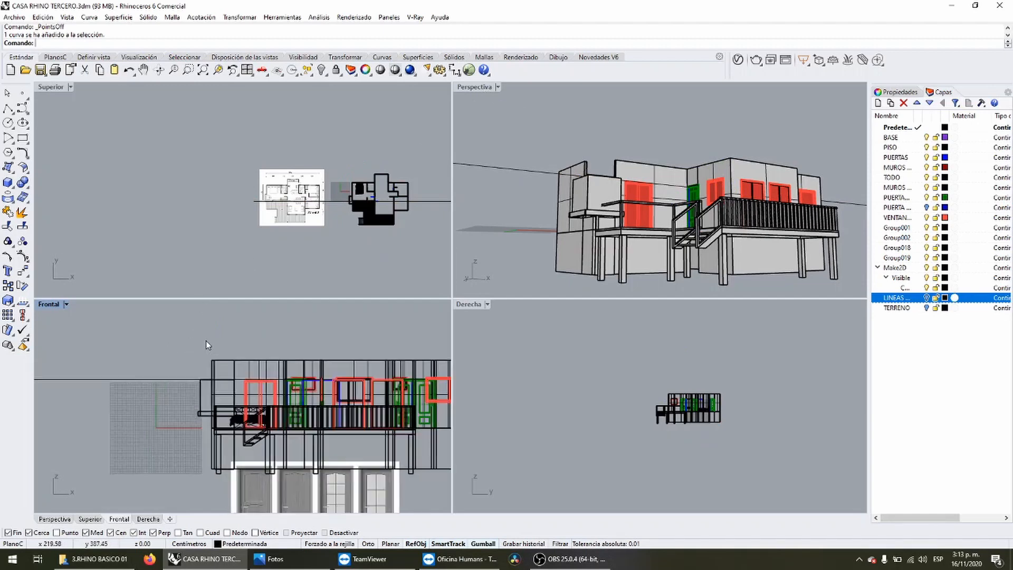
pyautogui.moveTo(331, 369); pyautogui.dragTo(277, 381, button='right')
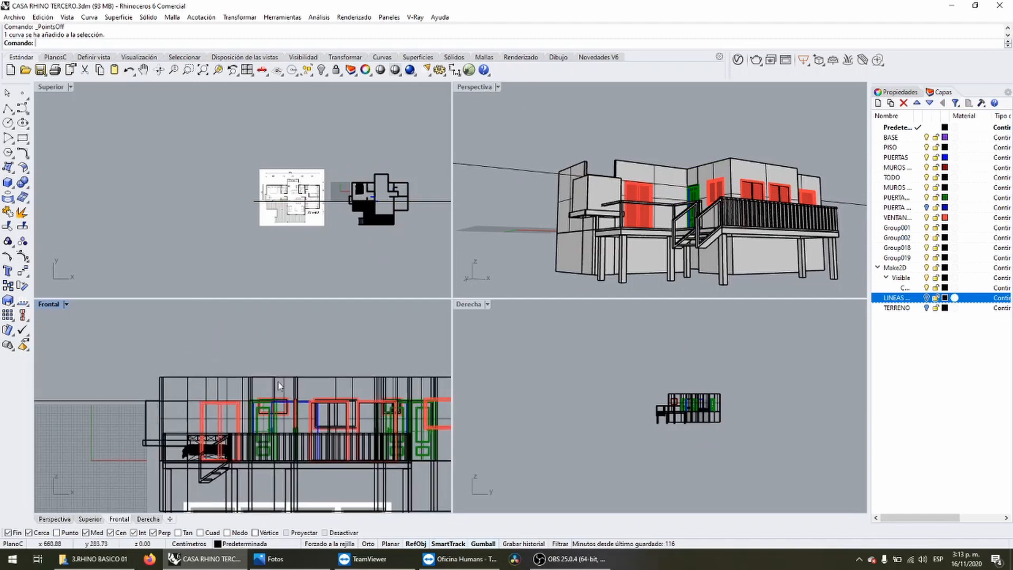
pyautogui.moveTo(647, 141); pyautogui.dragTo(533, 127, button='right')
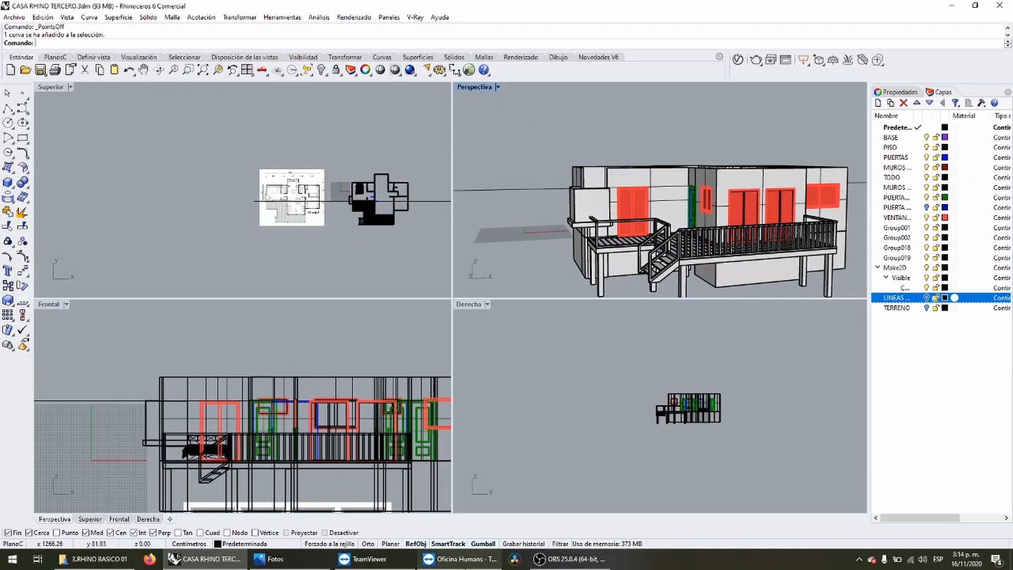
pyautogui.click(272, 558)
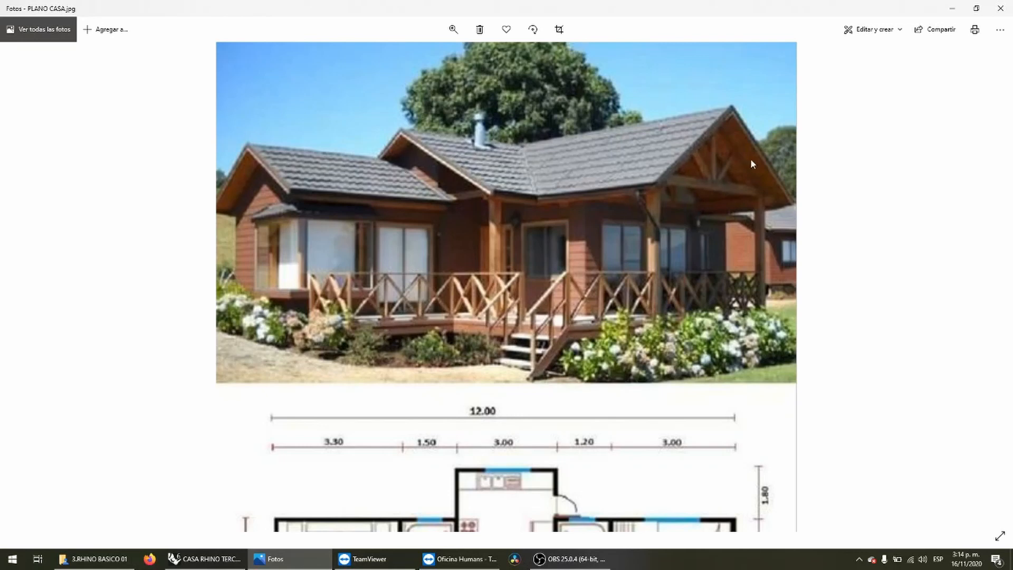
pyautogui.scroll(-5, 558, 348)
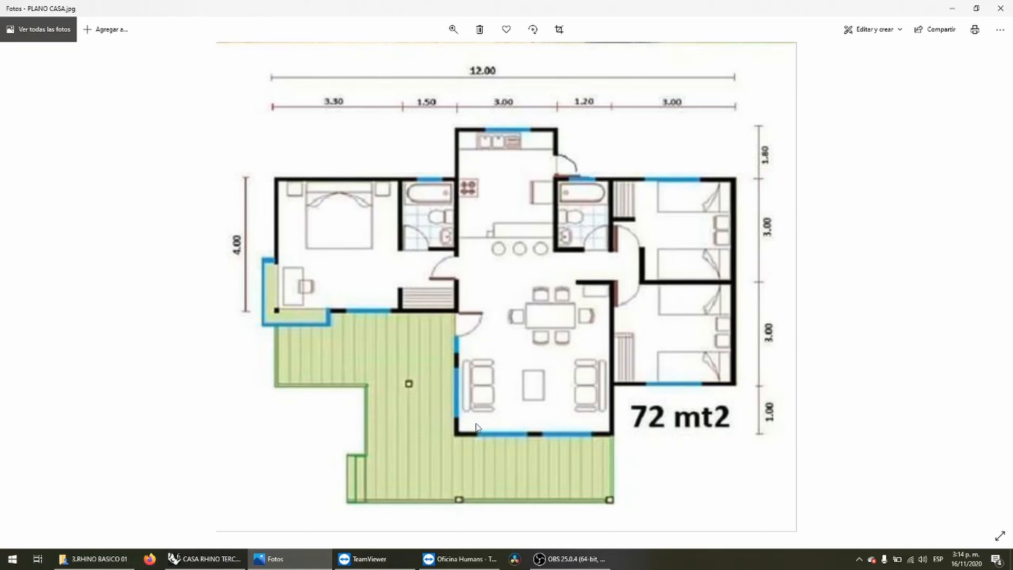
# Return to Rhino and inspect the house's floor plan closely in the maximized top view.
pyautogui.click(207, 558)
pyautogui.moveTo(369, 240); pyautogui.dragTo(211, 288, button='right')
pyautogui.scroll(6, 209, 290)
pyautogui.scroll(3, 209, 289)
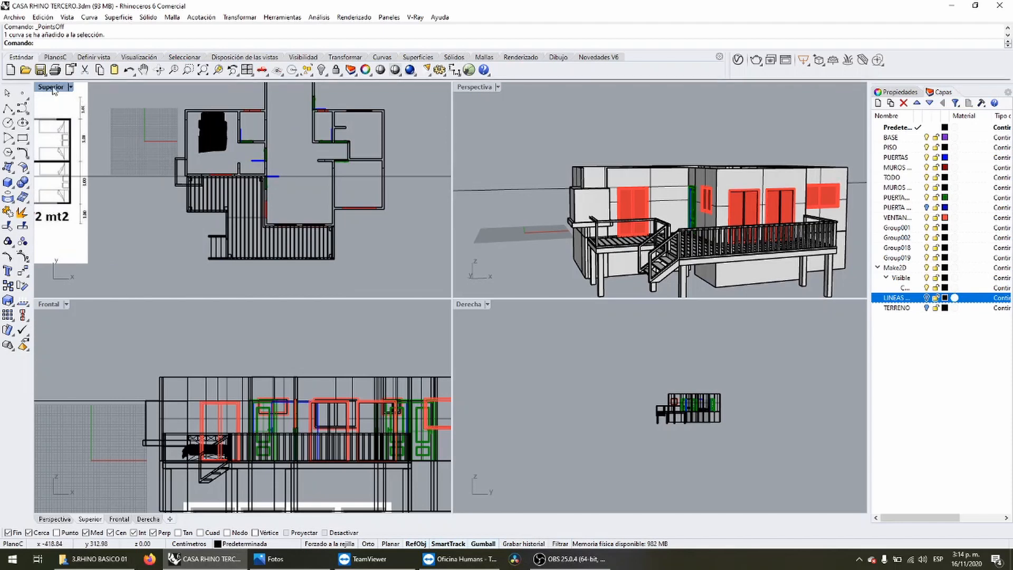
pyautogui.scroll(-8, 246, 200)
pyautogui.moveTo(360, 192); pyautogui.dragTo(298, 194, button='right')
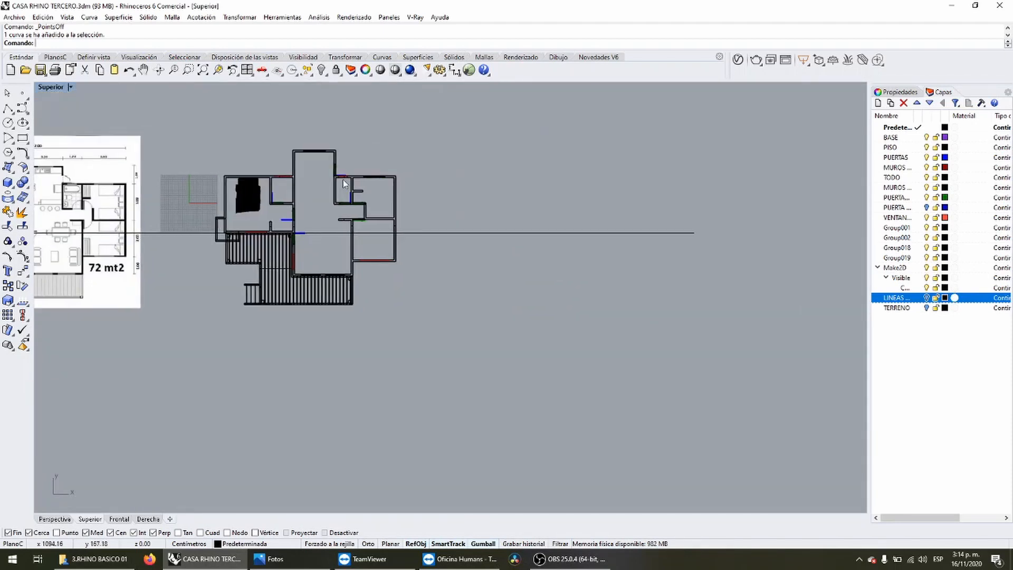
pyautogui.scroll(6, 295, 193)
pyautogui.moveTo(224, 188); pyautogui.dragTo(277, 178, button='right')
pyautogui.scroll(2, 289, 176)
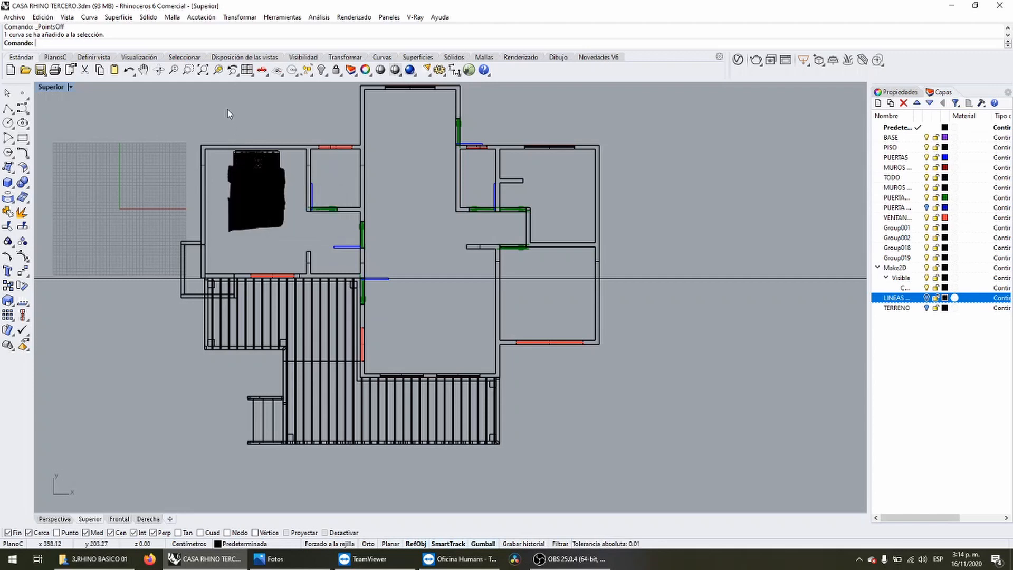
# Move the bed meshes in the large bedroom to a new layer named MUEBLES 3D and turn that layer off.
pyautogui.moveTo(214, 119); pyautogui.dragTo(297, 239)
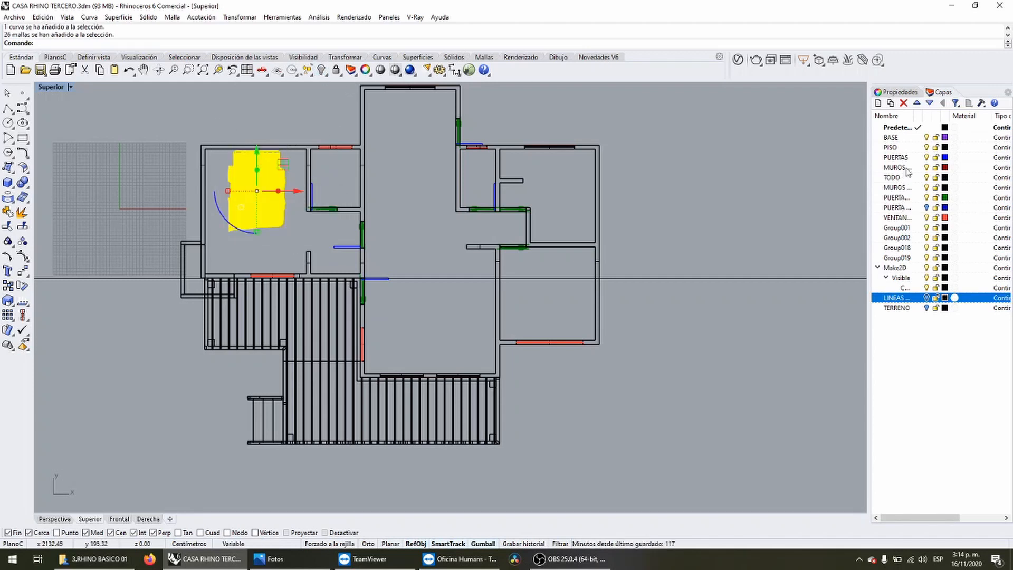
pyautogui.moveTo(914, 121)
pyautogui.mouseDown()
pyautogui.moveTo(944, 124)
pyautogui.moveTo(930, 126)
pyautogui.mouseUp()
pyautogui.click(879, 103)
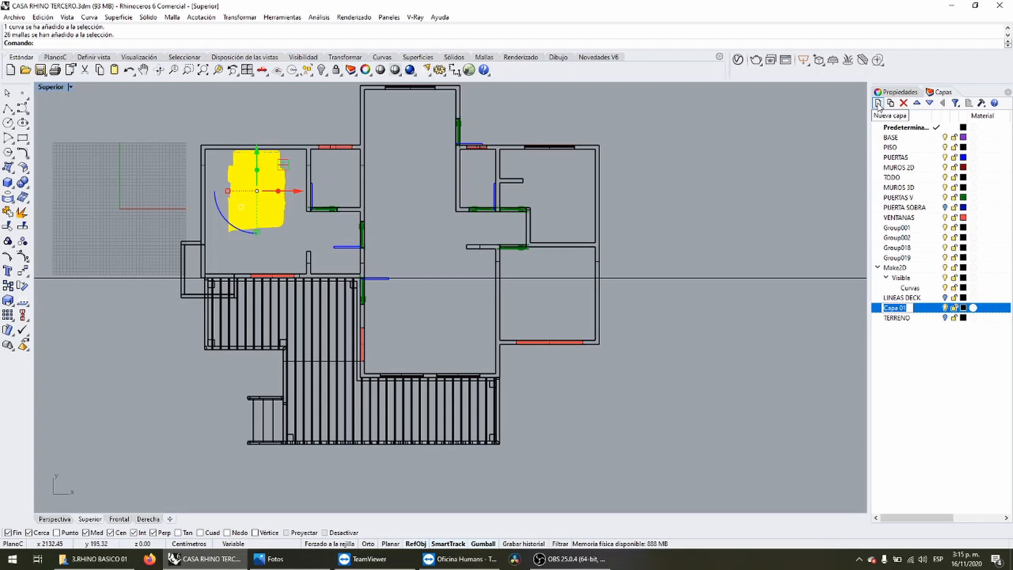
pyautogui.write('MUEBLES')
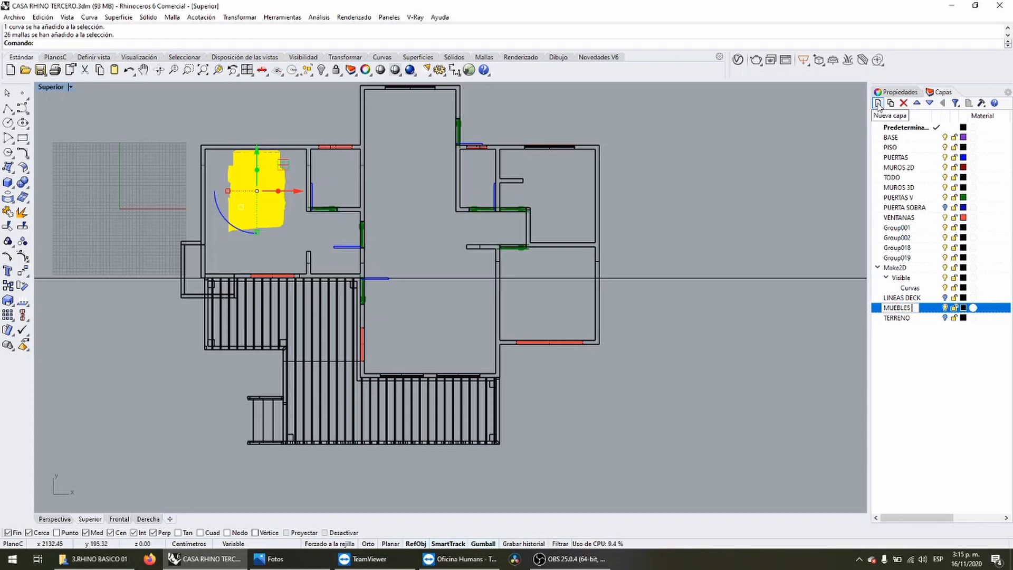
pyautogui.write(' 3D')
pyautogui.press('Return')
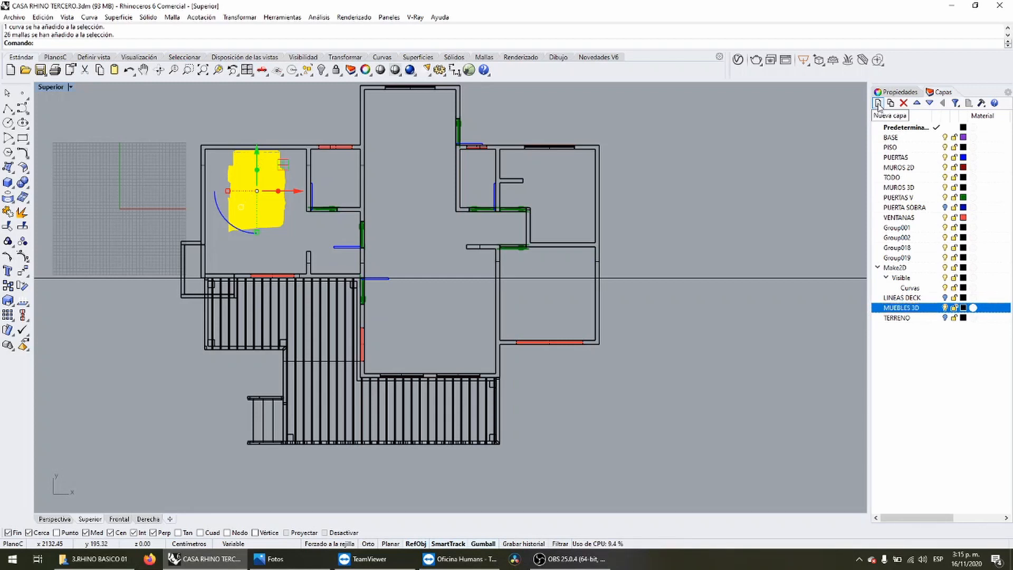
pyautogui.rightClick(911, 308)
pyautogui.click(921, 476)
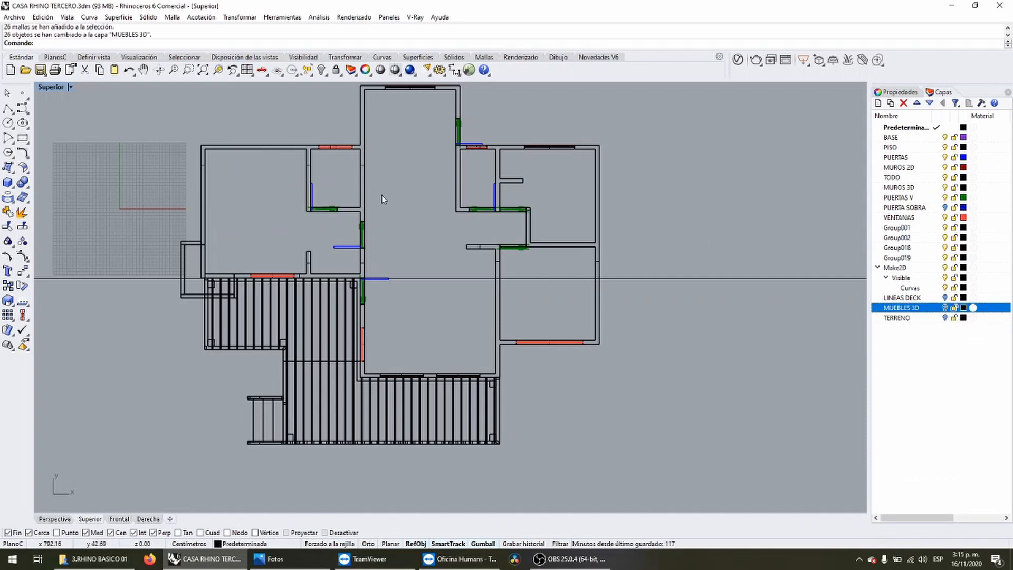
# Draw a polyline along the large bedroom's outer side wall from corner to corner in the top view, and select that curve.
pyautogui.moveTo(430, 204); pyautogui.dragTo(408, 211, button='right')
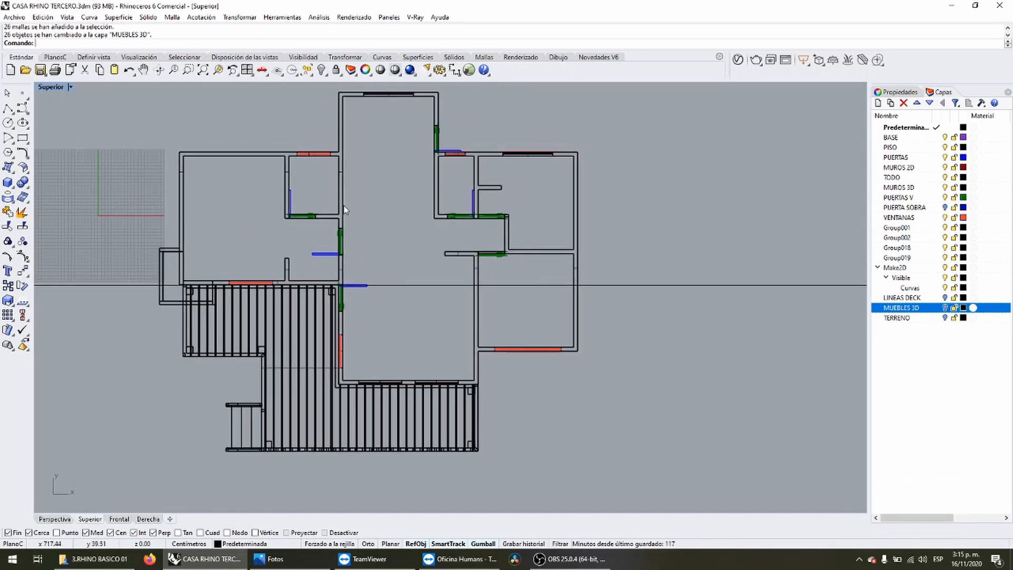
pyautogui.click(9, 109)
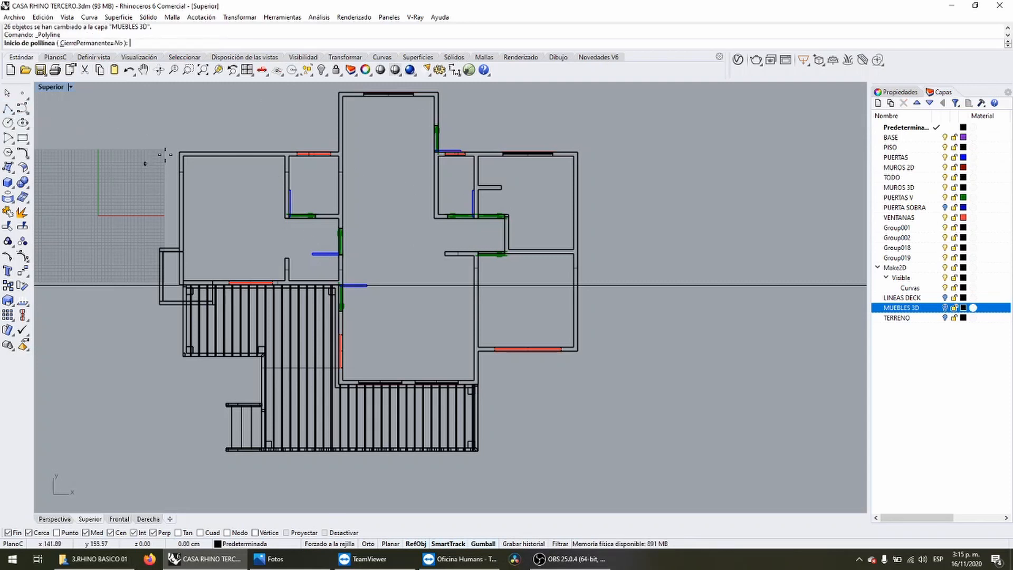
pyautogui.click(180, 151)
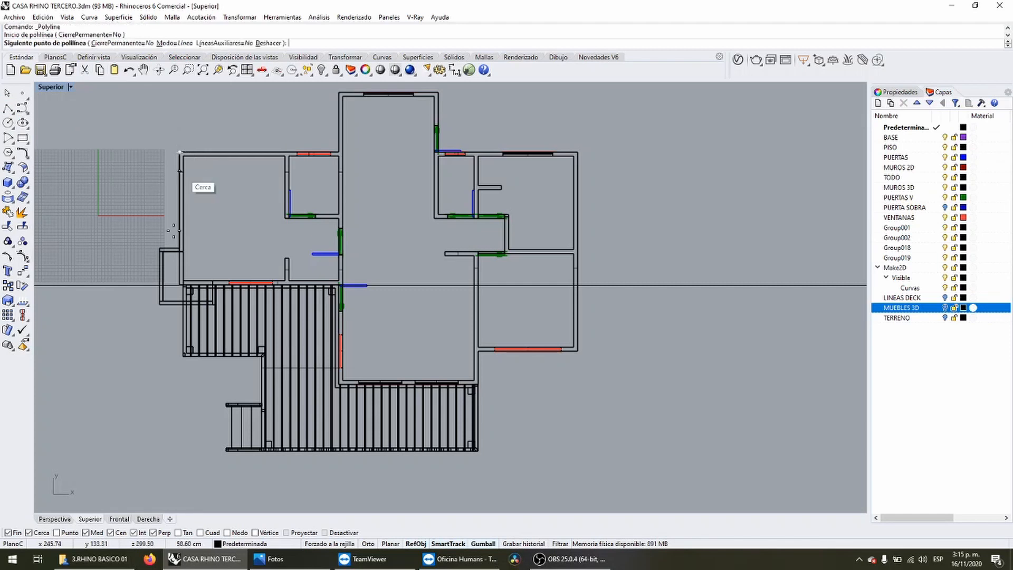
pyautogui.click(180, 285)
pyautogui.press('Return')
pyautogui.click(179, 212)
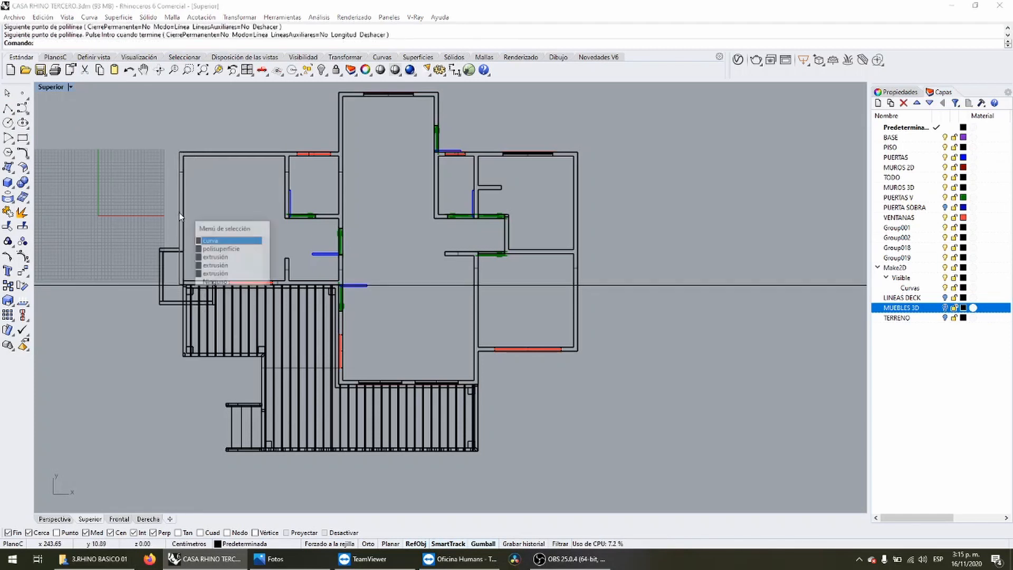
pyautogui.click(197, 235)
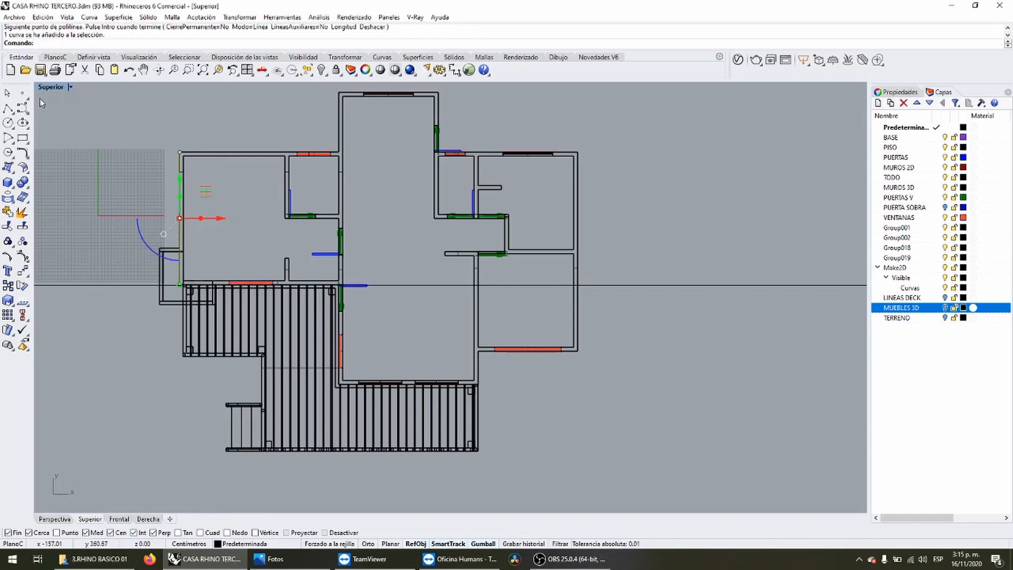
# Draw a long horizontal axis from the side wall line's midpoint across the house and shift it to overhang the bedroom's outer wall.
pyautogui.click(9, 109)
pyautogui.click(178, 220)
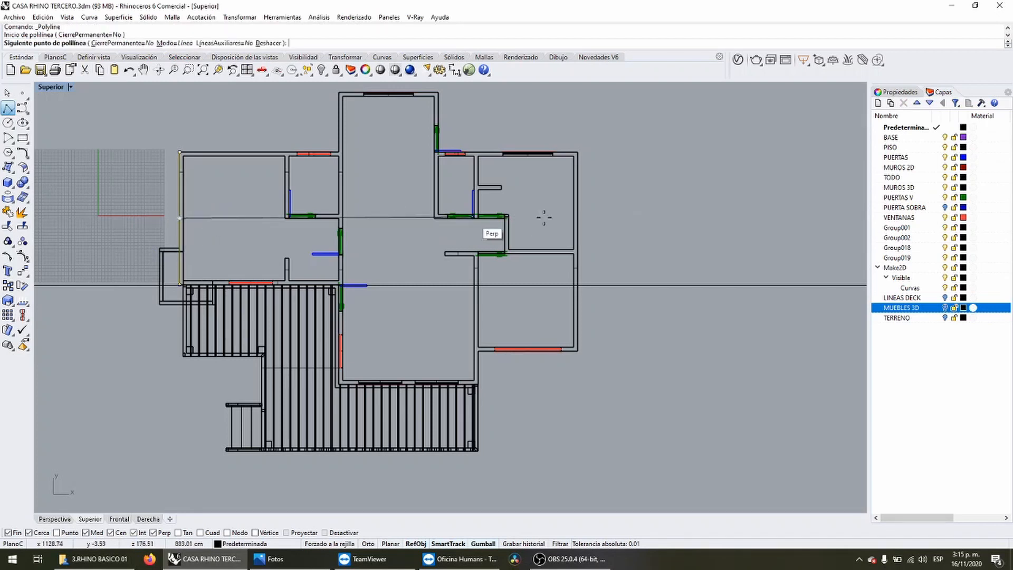
pyautogui.click(709, 218)
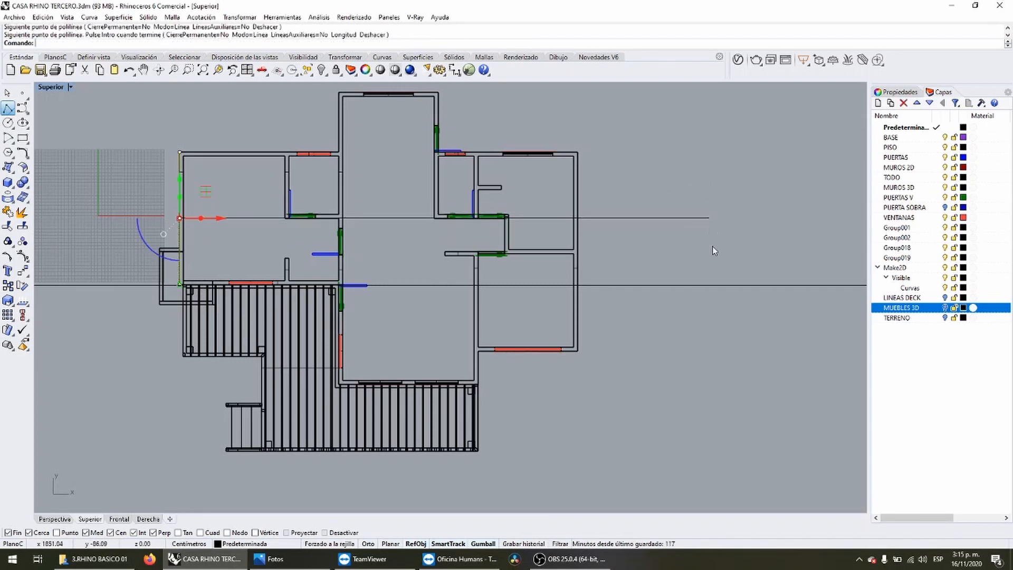
pyautogui.press('Return')
pyautogui.moveTo(494, 222); pyautogui.dragTo(276, 253)
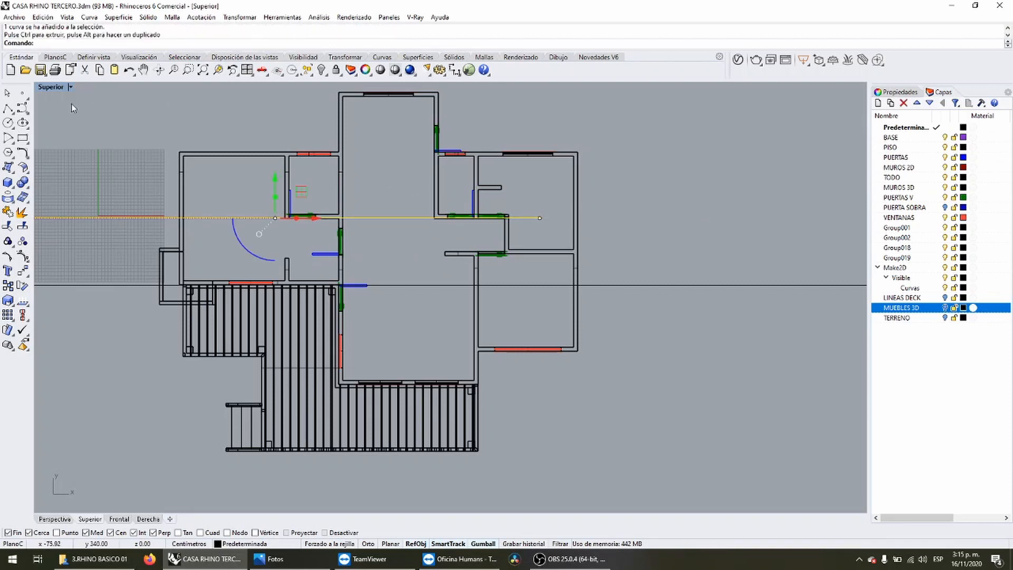
# Draw a horizontal guide line across the living room near its deck-side wall, between the outer faces of its two side walls.
pyautogui.click(8, 107)
pyautogui.scroll(5, 343, 383)
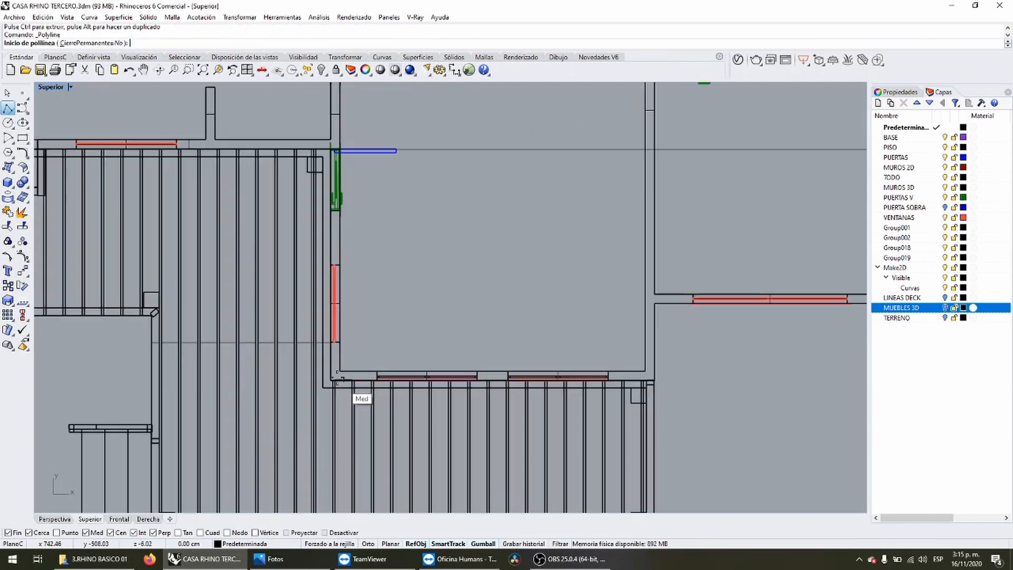
pyautogui.click(331, 360)
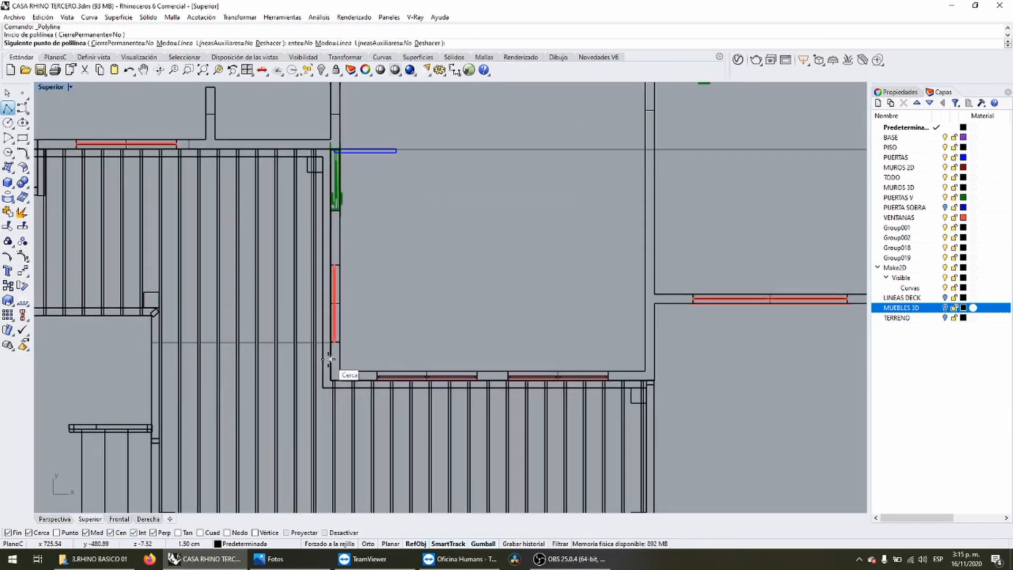
pyautogui.click(654, 359)
pyautogui.press('Return')
# Draw a vertical axis from the living room guide line's midpoint to beyond the kitchen's outer wall.
pyautogui.scroll(-3, 515, 332)
pyautogui.press('Return')
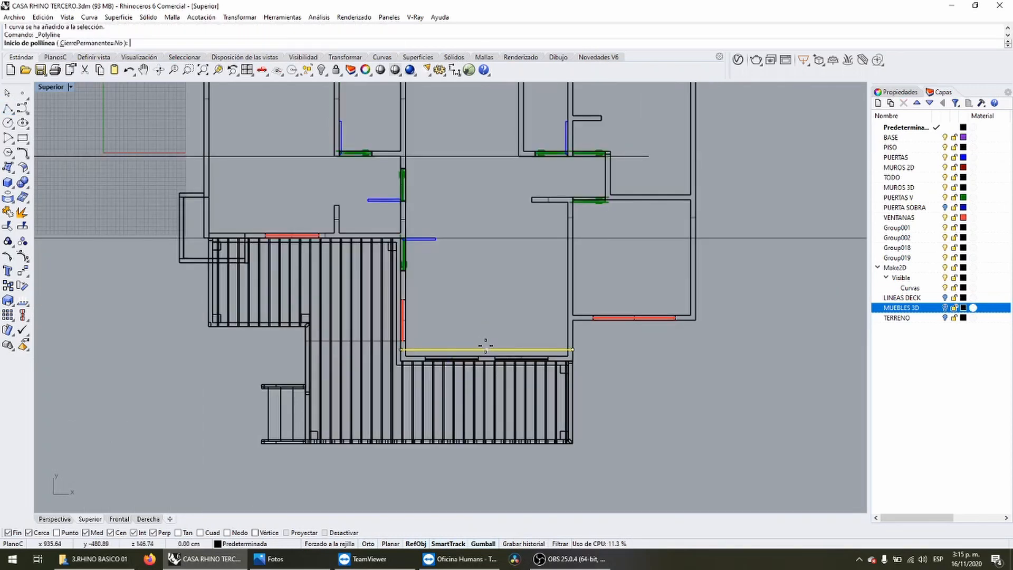
pyautogui.click(485, 345)
pyautogui.scroll(-3, 486, 345)
pyautogui.click(486, 107)
pyautogui.press('Return')
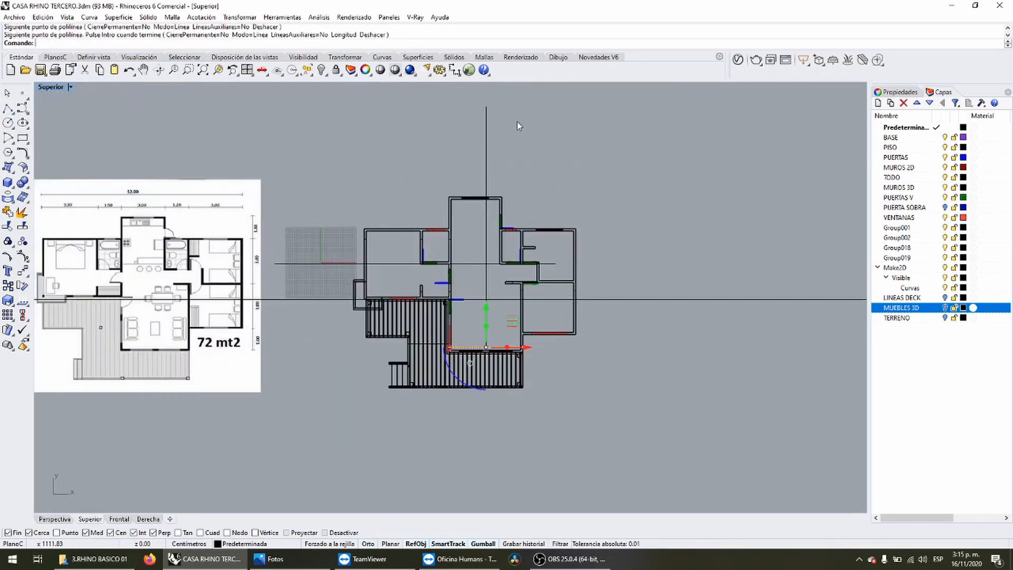
# Shift the vertical axis toward the deck so it overhangs both the kitchen end and the deck end of the house.
pyautogui.click(486, 114)
pyautogui.moveTo(482, 226); pyautogui.dragTo(483, 293)
pyautogui.click(546, 219)
pyautogui.scroll(3, 438, 270)
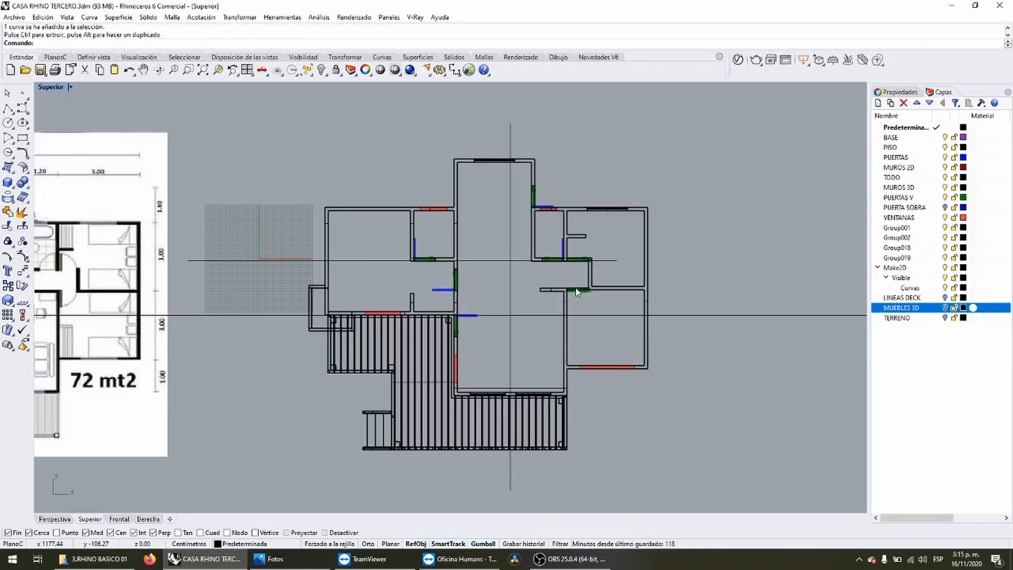
pyautogui.scroll(3, 558, 345)
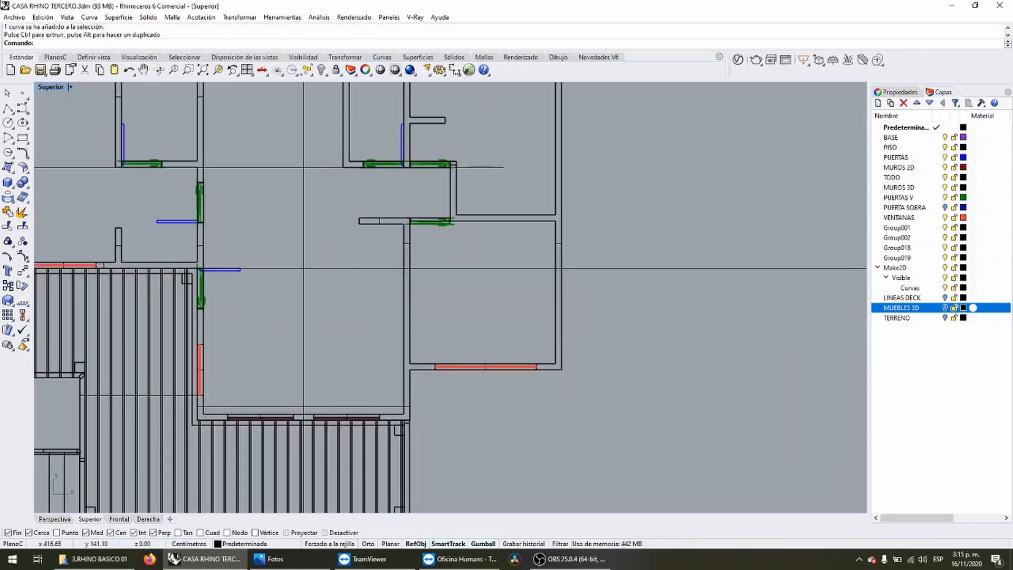
# Draw a horizontal guide line about 300 cm long across the bedroom beside the living room, between its side walls near the window wall.
pyautogui.click(8, 109)
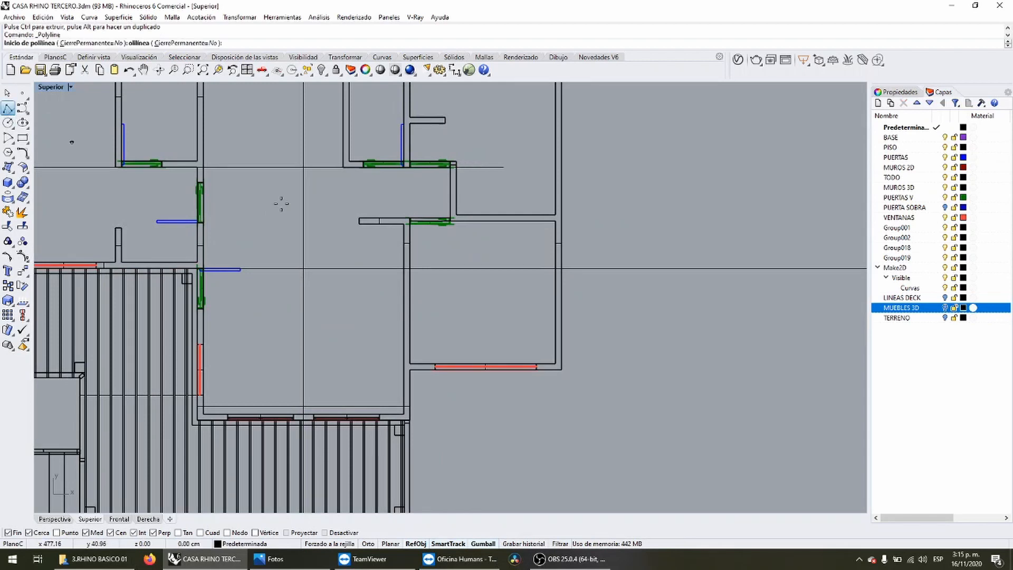
pyautogui.click(411, 343)
pyautogui.click(555, 344)
pyautogui.press('Return')
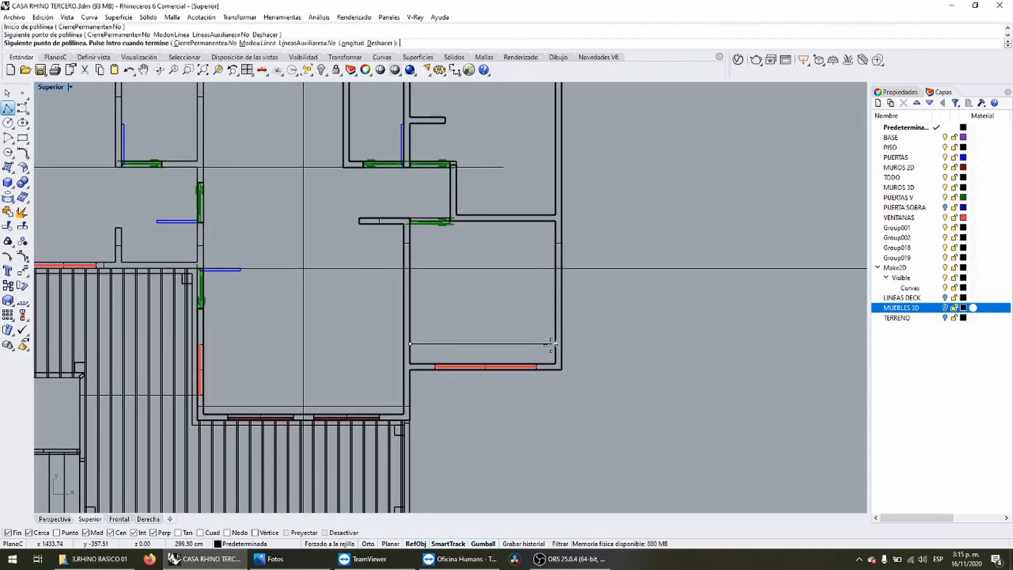
# Draw a vertical axis from the bedroom guide line's midpoint to beyond the opposite bedroom's outer wall.
pyautogui.press('Return')
pyautogui.click(484, 345)
pyautogui.scroll(-5, 484, 345)
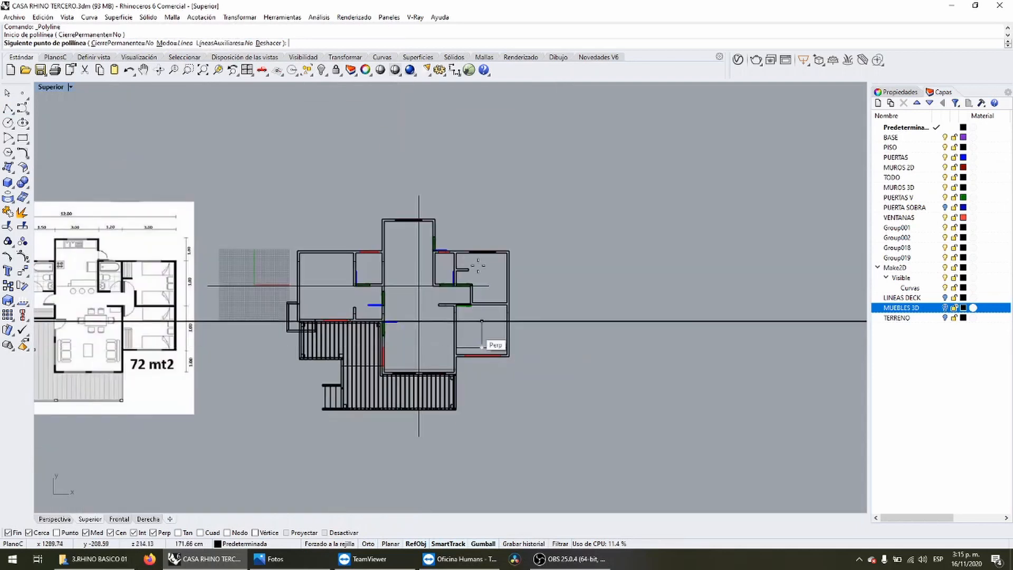
pyautogui.click(473, 231)
pyautogui.press('Return')
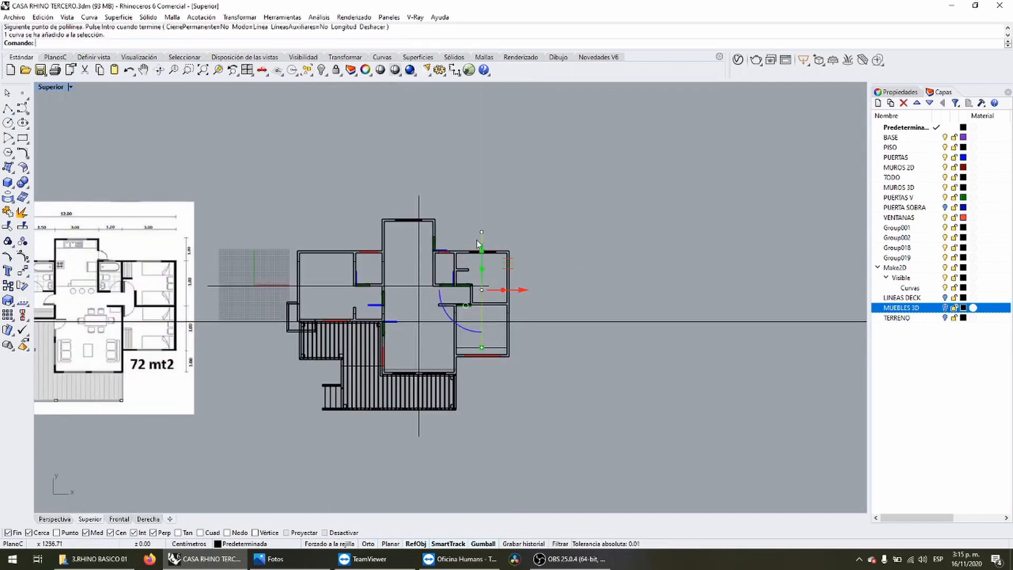
# Lengthen the bedroom wing's vertical axis symmetrically and shift it toward the deck side so it overhangs both outer walls.
pyautogui.moveTo(481, 348); pyautogui.dragTo(482, 376)
pyautogui.click(490, 373)
pyautogui.moveTo(505, 226); pyautogui.dragTo(462, 212)
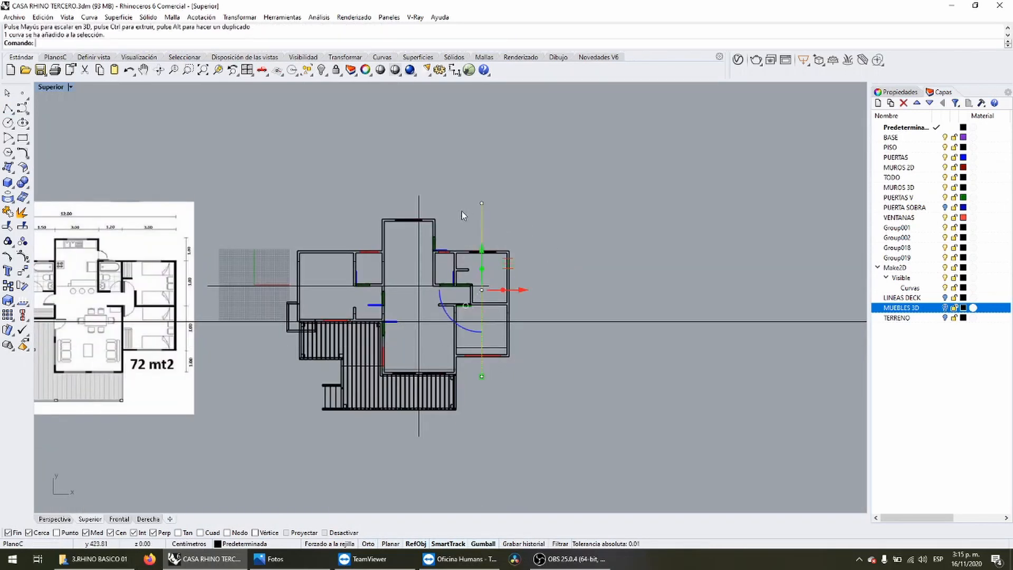
pyautogui.moveTo(481, 248); pyautogui.dragTo(482, 264)
pyautogui.click(442, 263)
pyautogui.moveTo(442, 263); pyautogui.dragTo(458, 245, button='right')
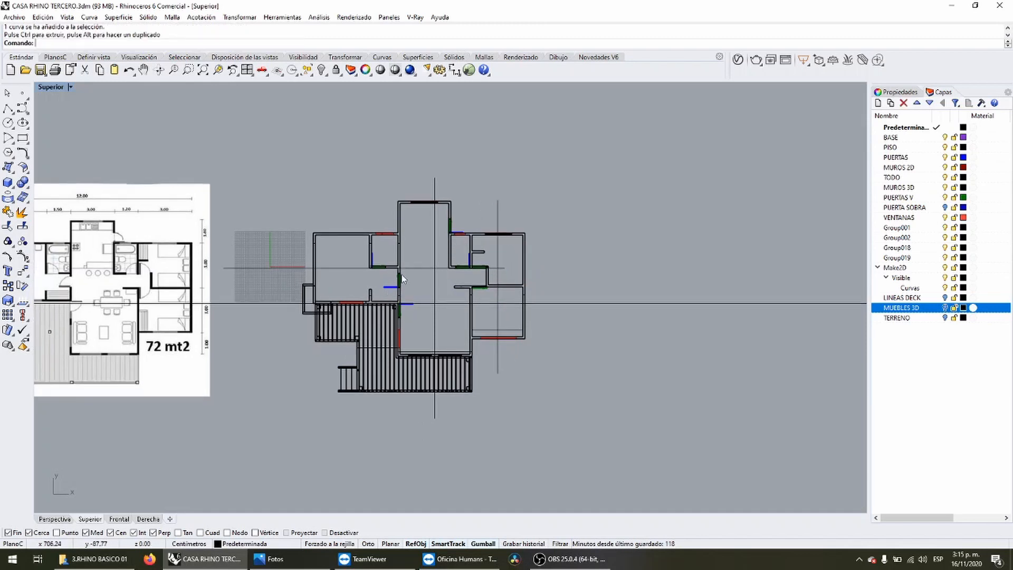
# In the four-view layout, raise the long horizontal axis above the glazed door's frame in the front view, checking the house photo.
pyautogui.scroll(2, 448, 323)
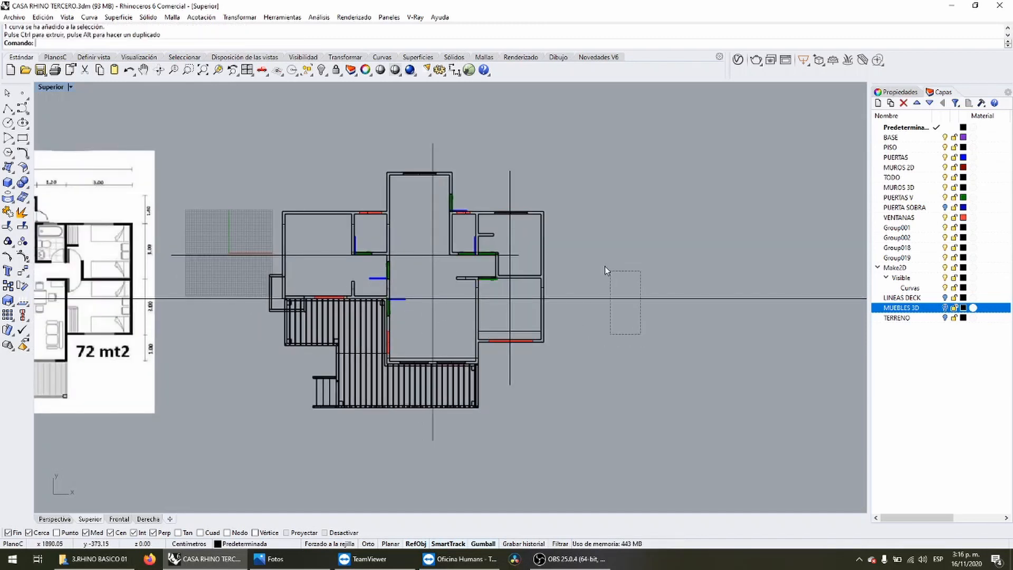
pyautogui.moveTo(605, 268); pyautogui.dragTo(607, 270)
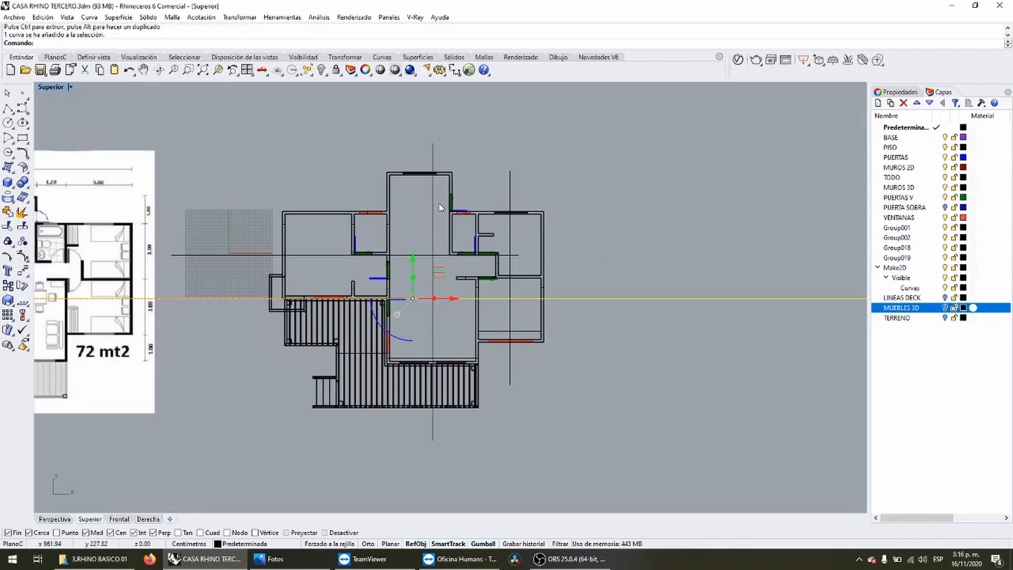
pyautogui.doubleClick(49, 88)
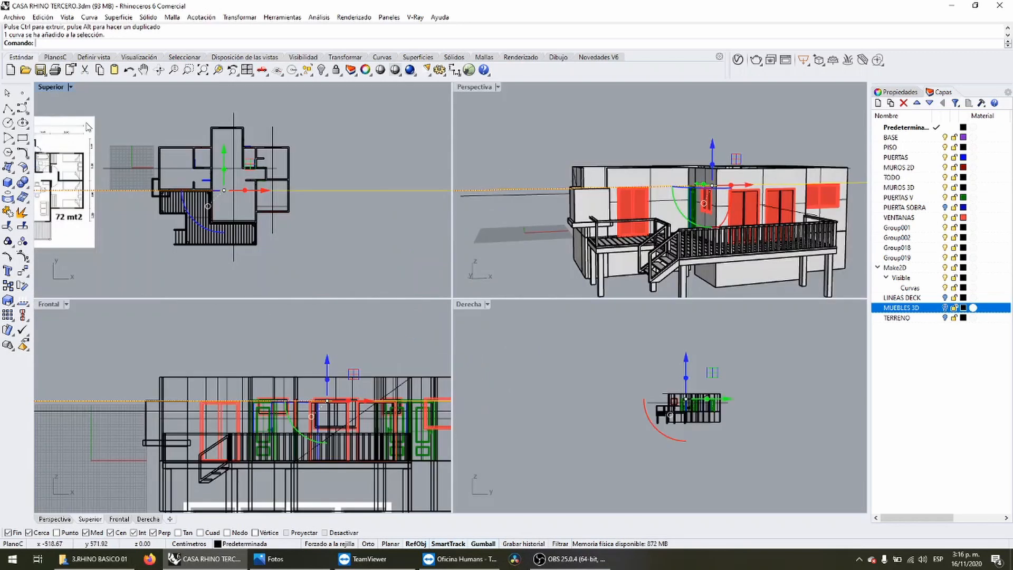
pyautogui.click(420, 202)
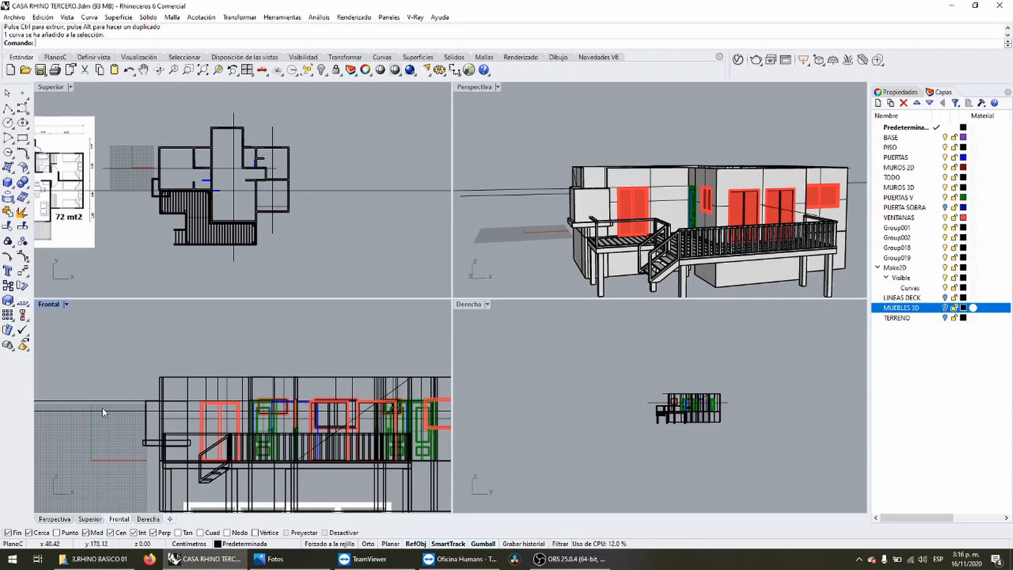
pyautogui.click(120, 190)
pyautogui.scroll(2, 200, 403)
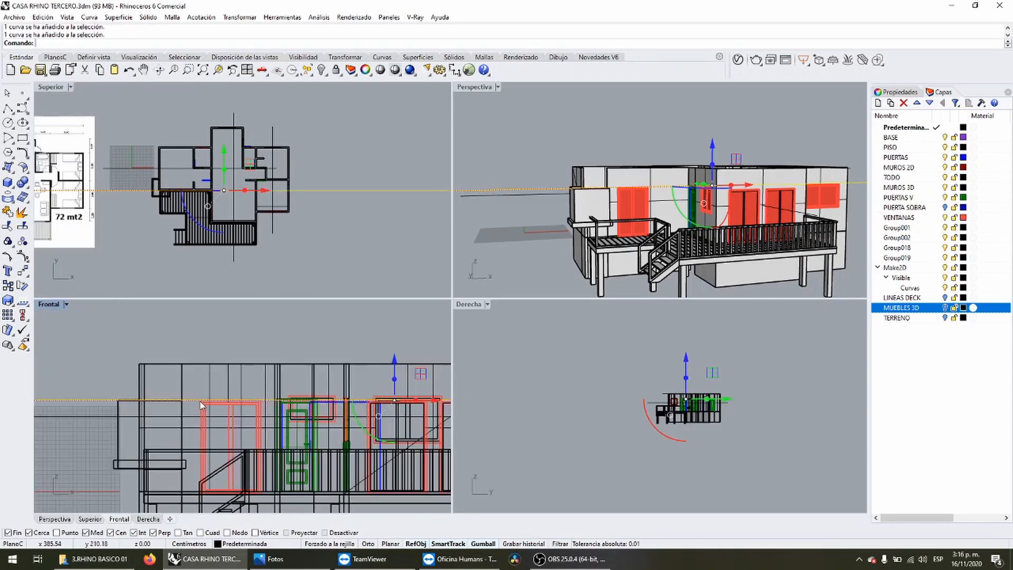
pyautogui.scroll(2, 200, 402)
pyautogui.scroll(2, 203, 393)
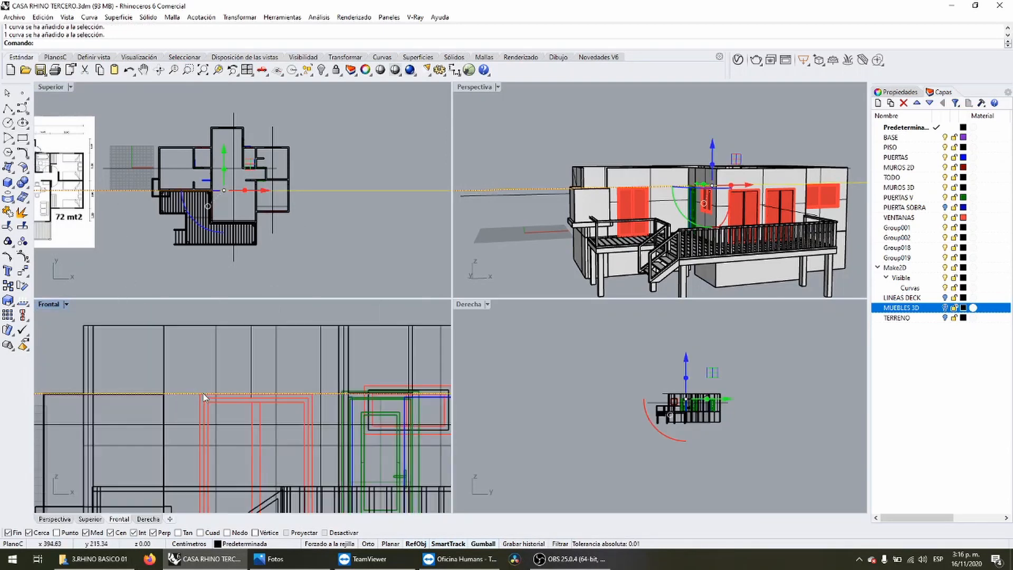
pyautogui.click(304, 562)
pyautogui.scroll(5, 410, 255)
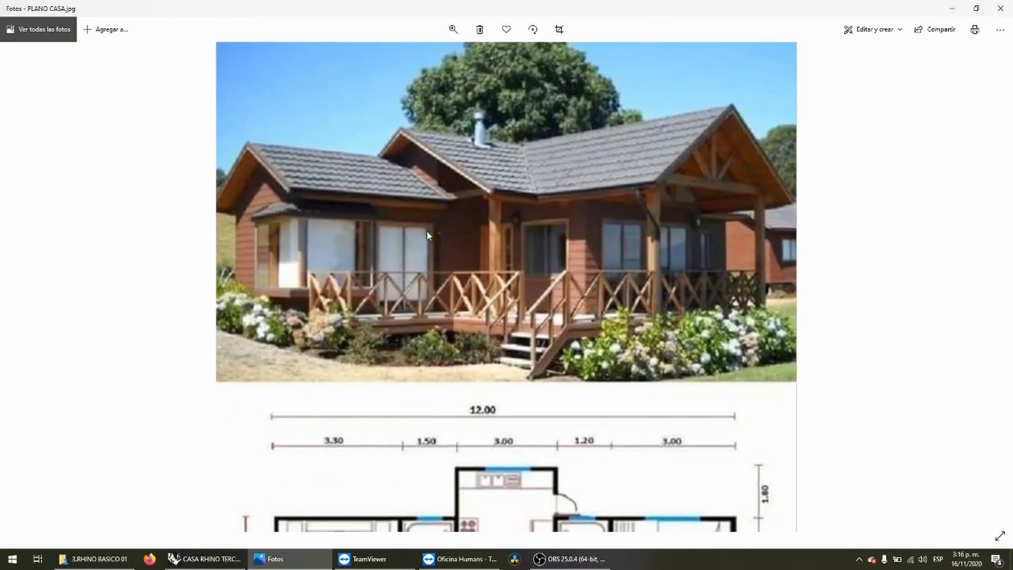
pyautogui.click(203, 560)
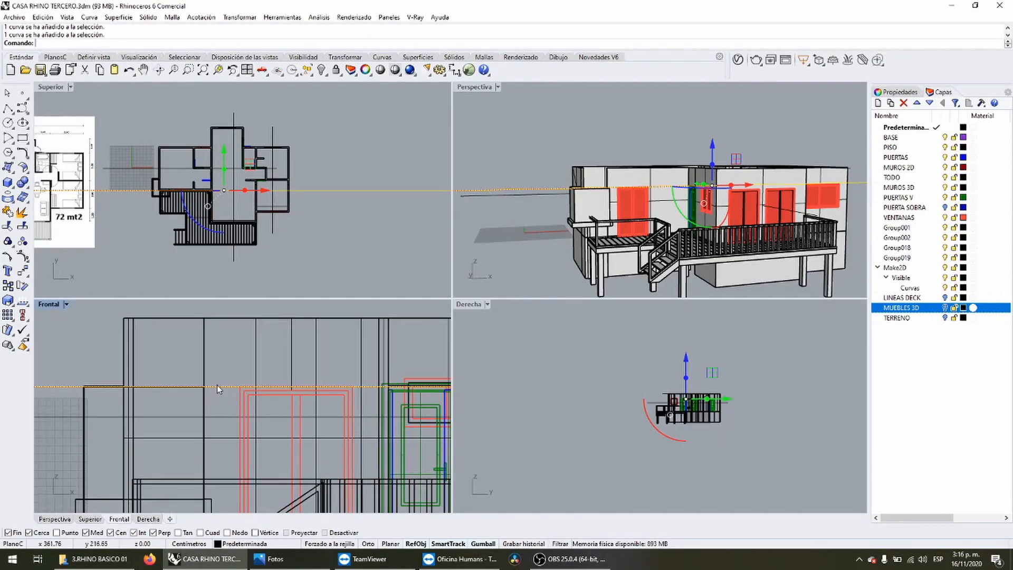
pyautogui.moveTo(217, 386); pyautogui.dragTo(216, 357)
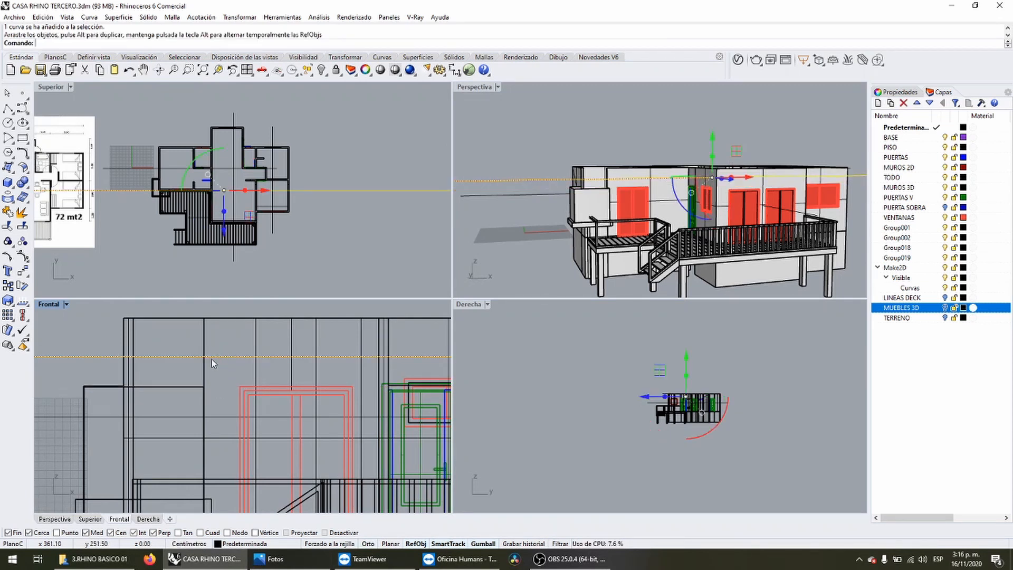
pyautogui.click(182, 343)
# Compare the model's bay window, entrance door, windows and wall tops in perspective with the roof and eaves in the house photo.
pyautogui.scroll(5, 589, 195)
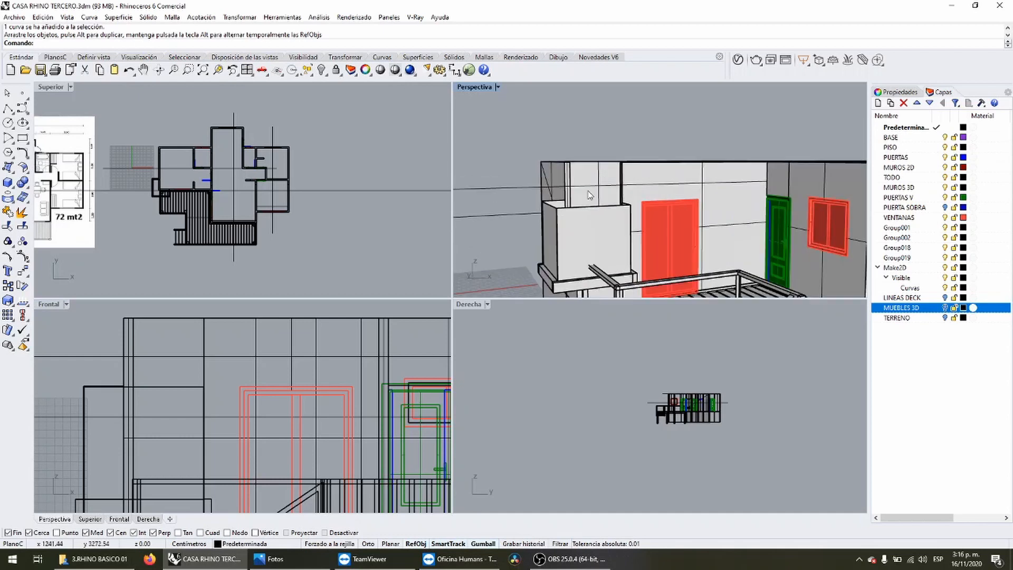
pyautogui.moveTo(589, 195); pyautogui.dragTo(618, 203, button='right')
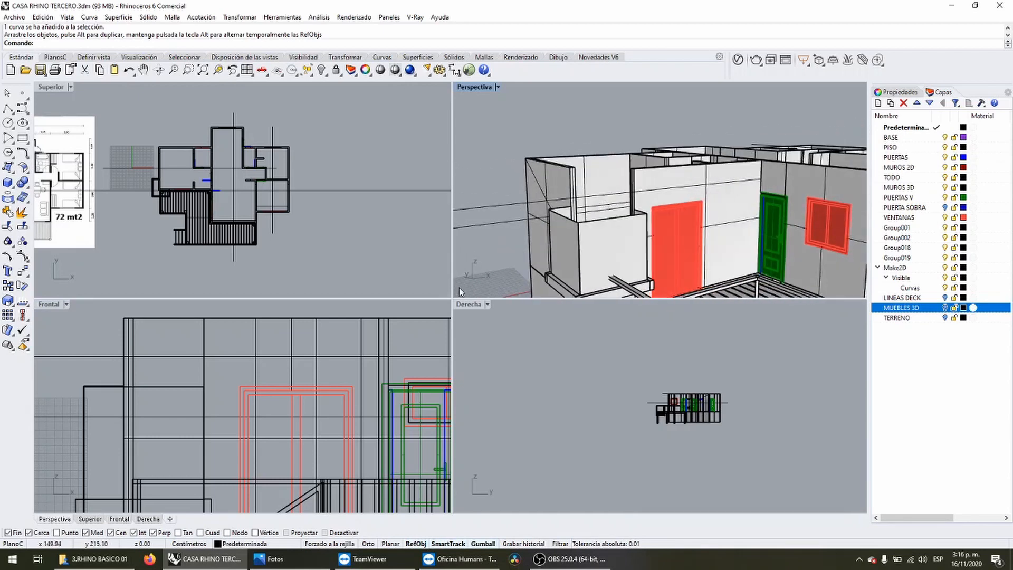
pyautogui.click(274, 559)
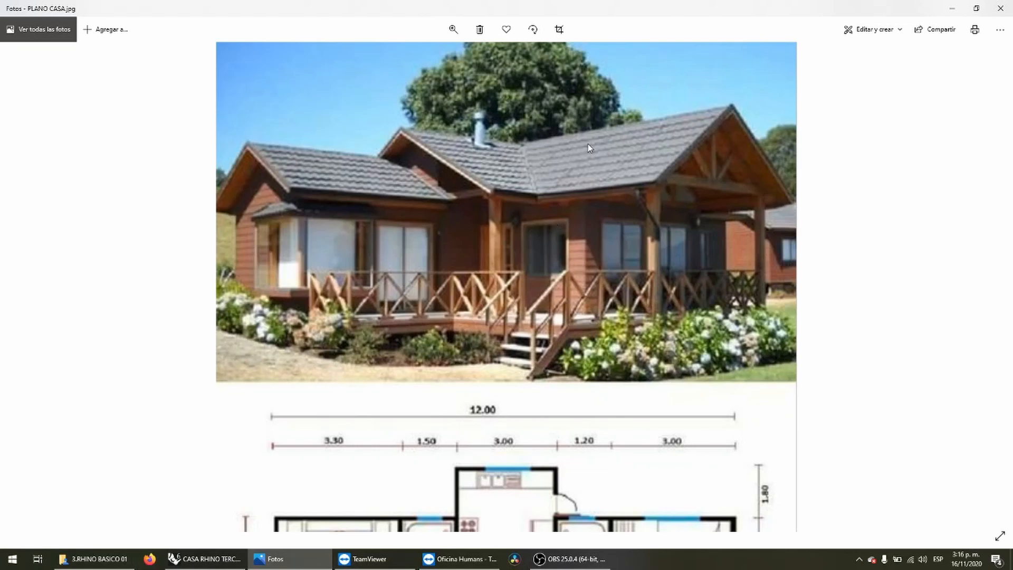
pyautogui.moveTo(550, 563)
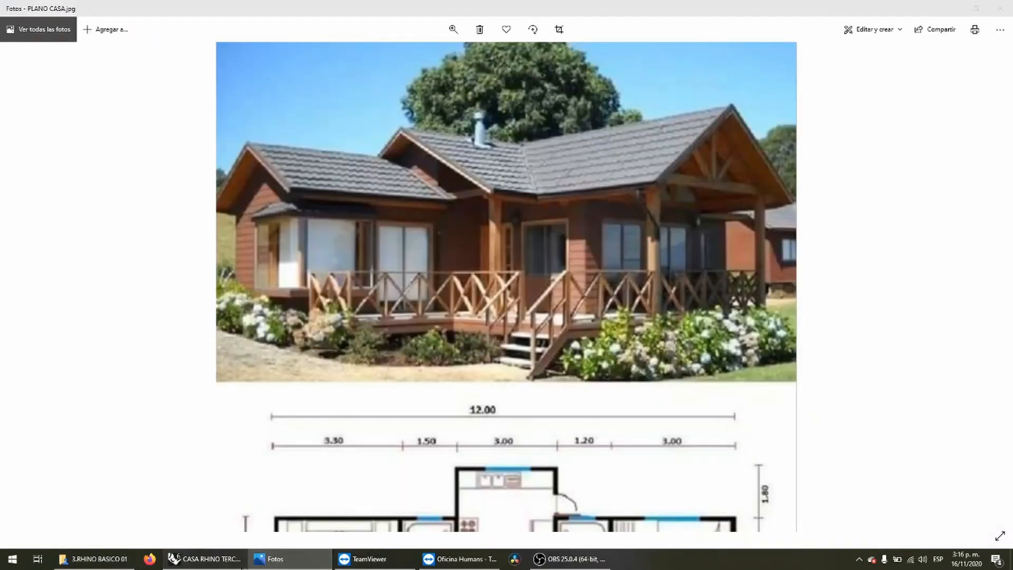
pyautogui.click(206, 558)
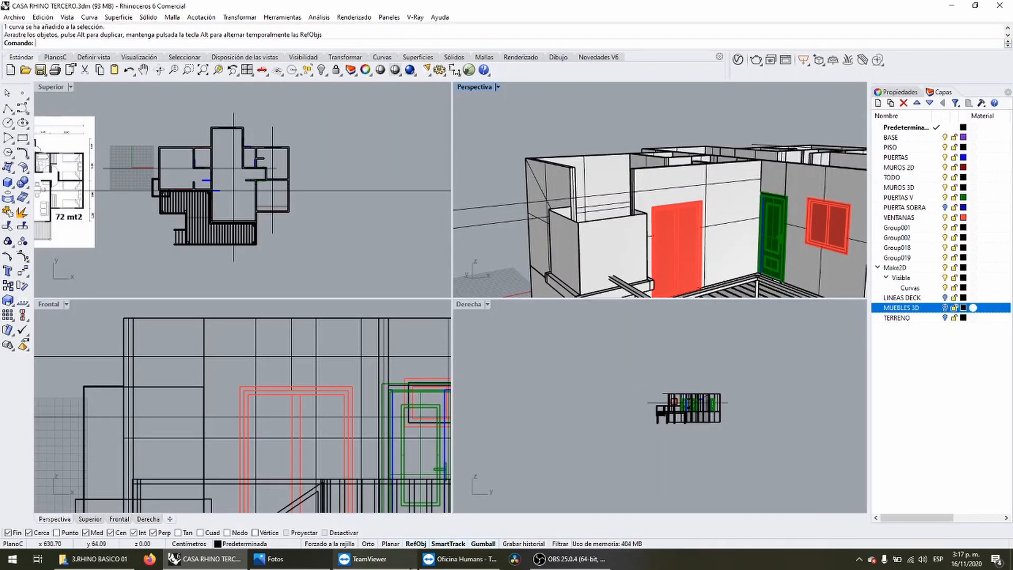
pyautogui.scroll(-7, 622, 230)
pyautogui.moveTo(622, 230); pyautogui.dragTo(591, 214, button='right')
pyautogui.scroll(7, 669, 210)
pyautogui.scroll(2, 666, 208)
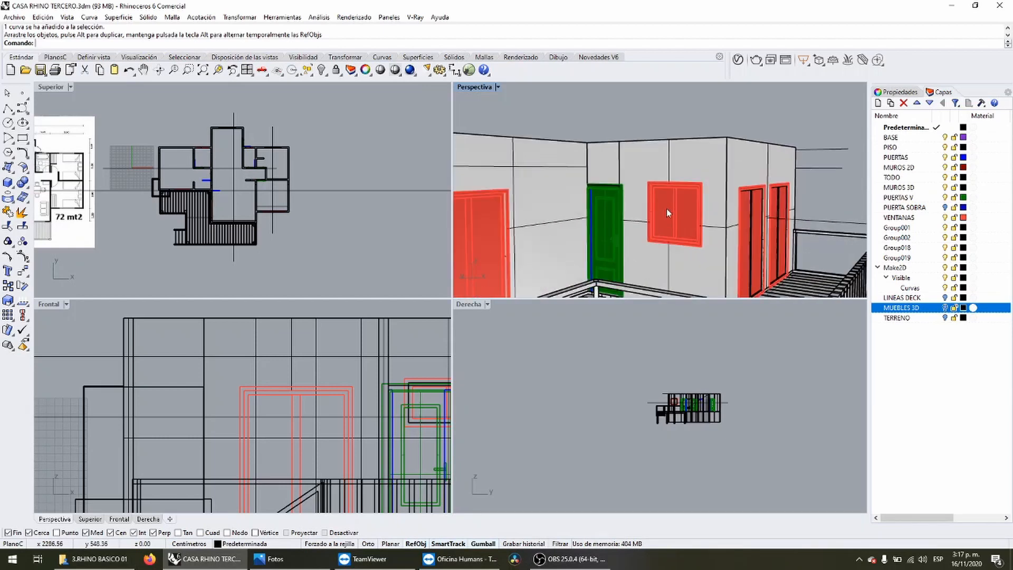
pyautogui.moveTo(666, 208); pyautogui.dragTo(642, 228, button='right')
pyautogui.scroll(-6, 636, 187)
pyautogui.scroll(5, 641, 228)
pyautogui.scroll(3, 659, 174)
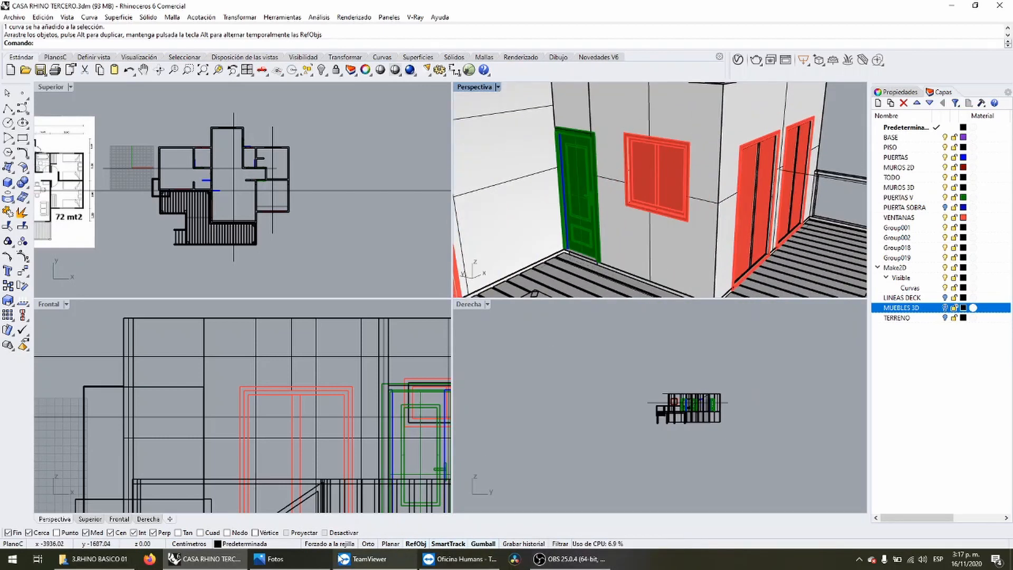
pyautogui.click(272, 558)
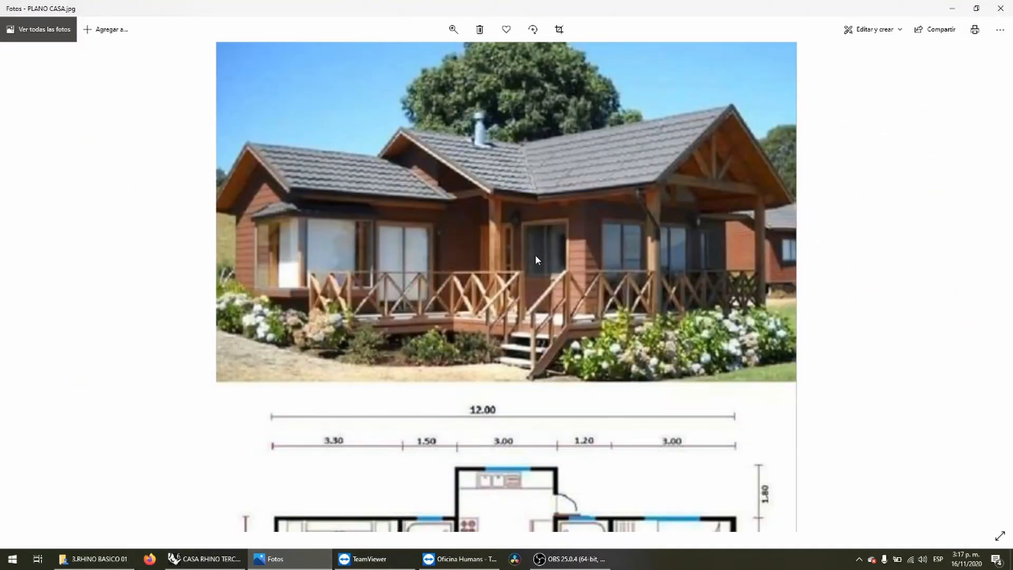
pyautogui.click(274, 559)
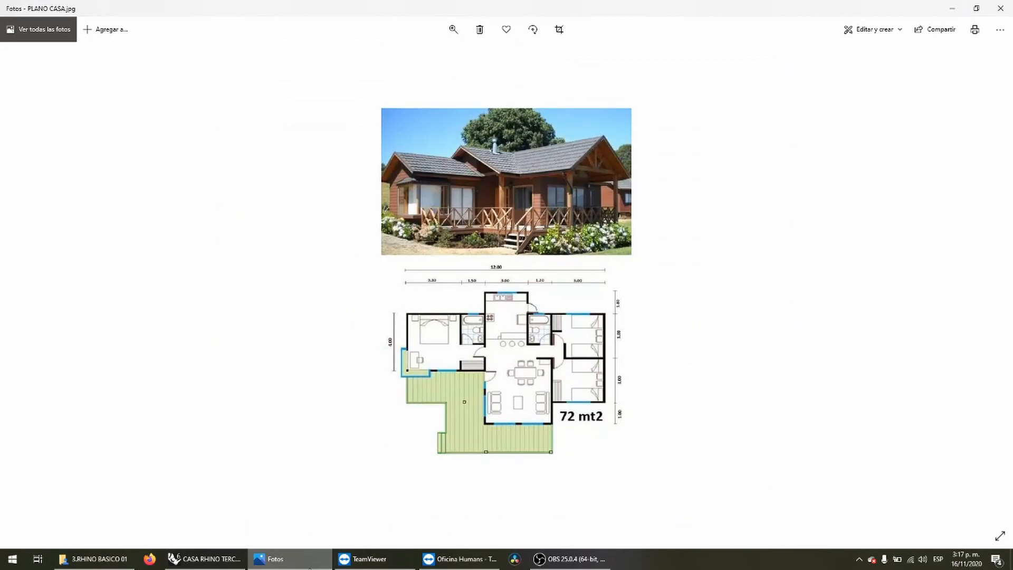
pyautogui.click(310, 565)
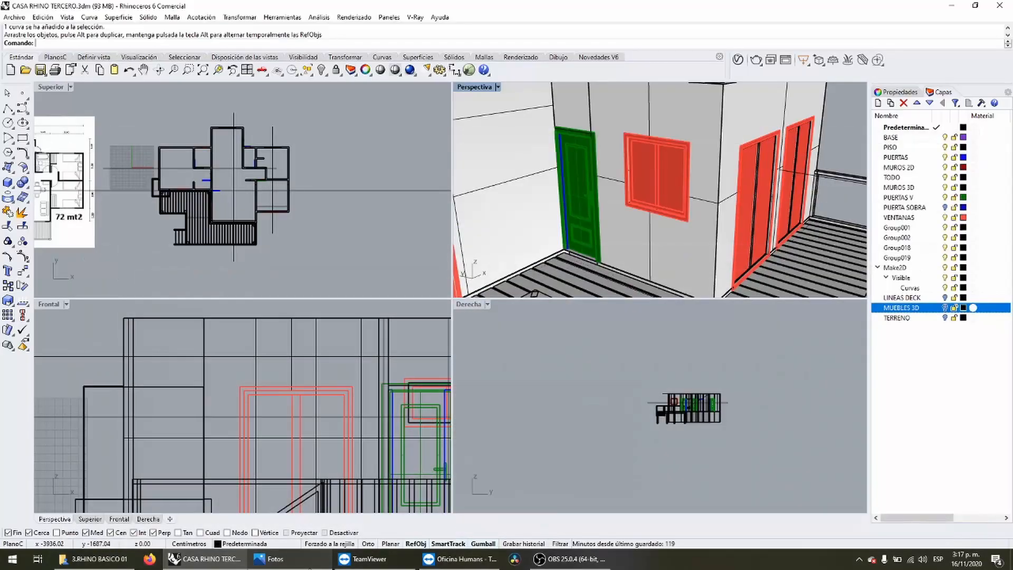
pyautogui.scroll(-5, 604, 180)
pyautogui.moveTo(636, 185); pyautogui.dragTo(576, 170, button='right')
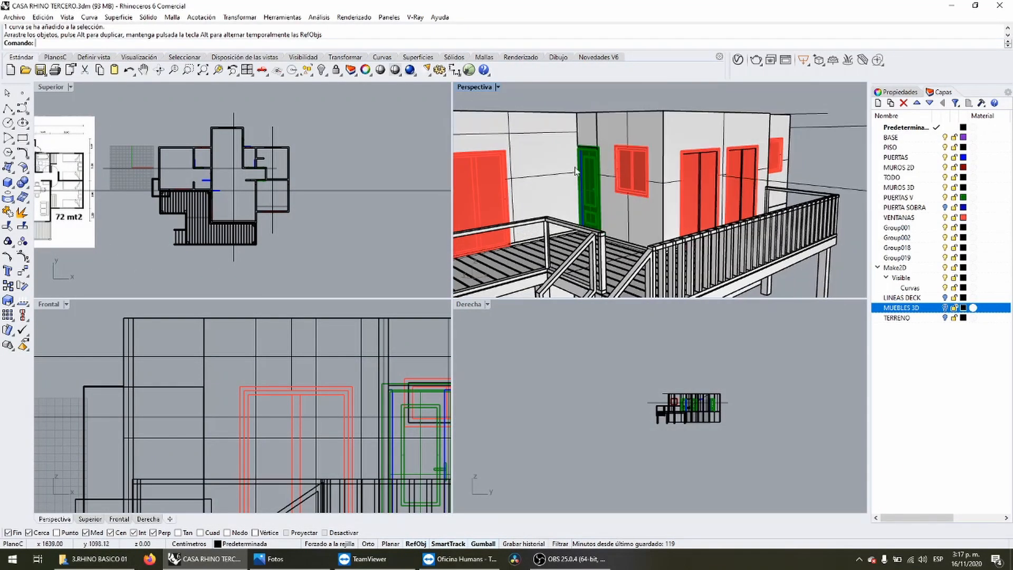
# Try to draw a reference polyline in the front view from the deck floor up to the top of the glazed door's frame.
pyautogui.click(6, 111)
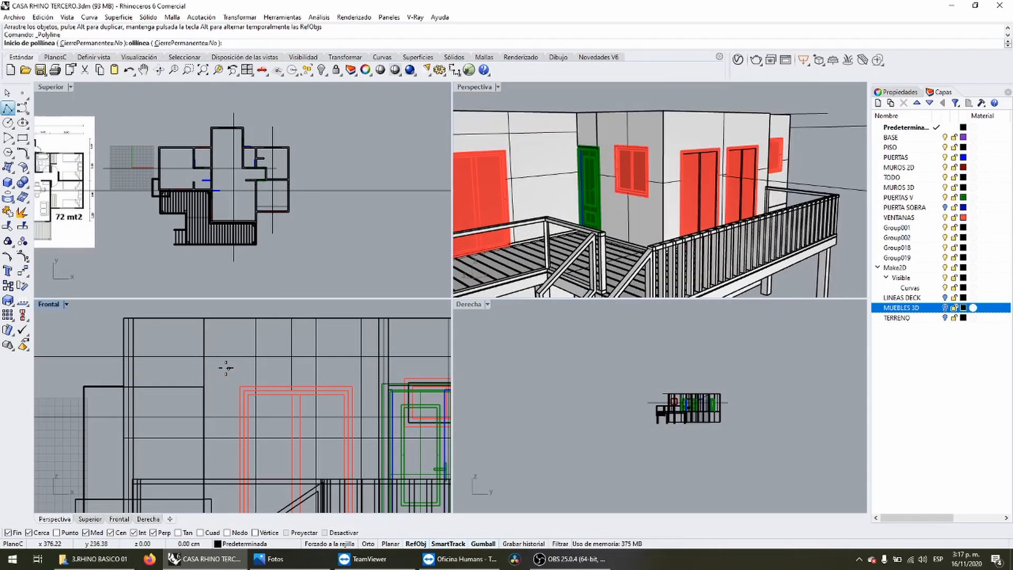
pyautogui.scroll(-4, 226, 367)
pyautogui.moveTo(269, 431); pyautogui.dragTo(217, 389, button='right')
pyautogui.scroll(4, 178, 451)
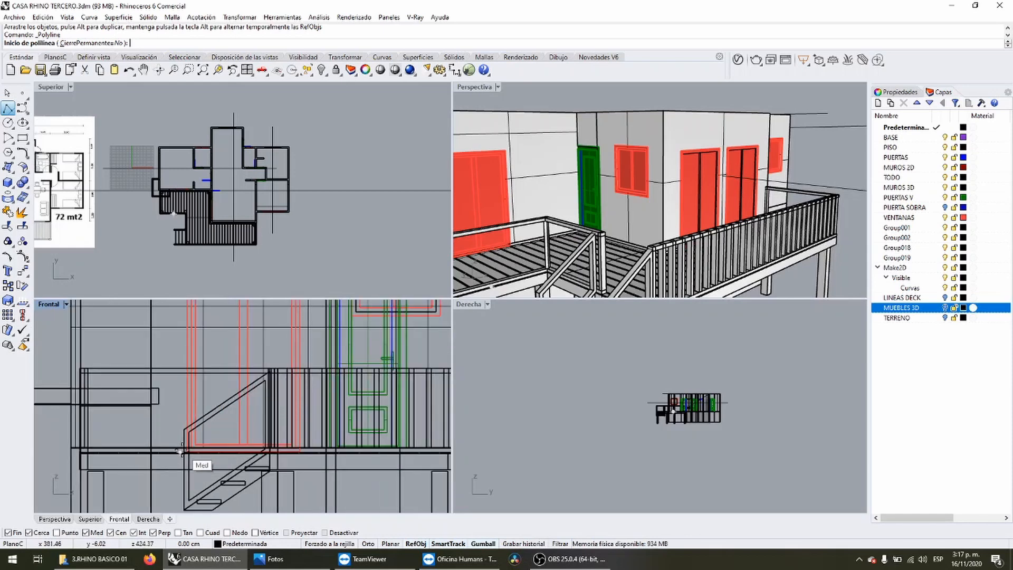
pyautogui.click(184, 448)
pyautogui.moveTo(184, 446); pyautogui.dragTo(173, 504, button='right')
pyautogui.click(179, 336)
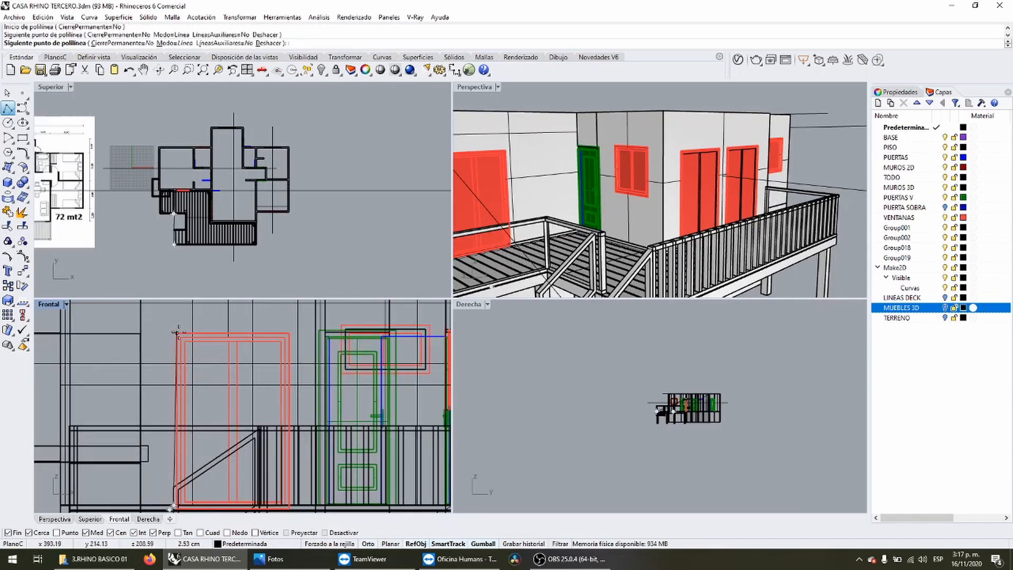
pyautogui.click(159, 334)
pyautogui.press('Return')
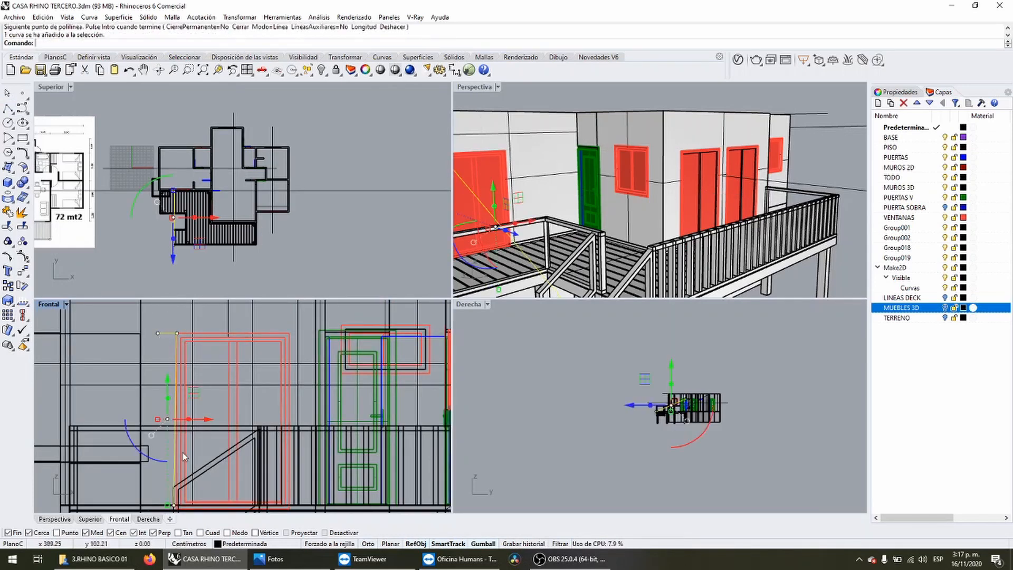
# Delete the reference polyline beside the glazed door.
pyautogui.scroll(-2, 183, 452)
pyautogui.click(175, 452)
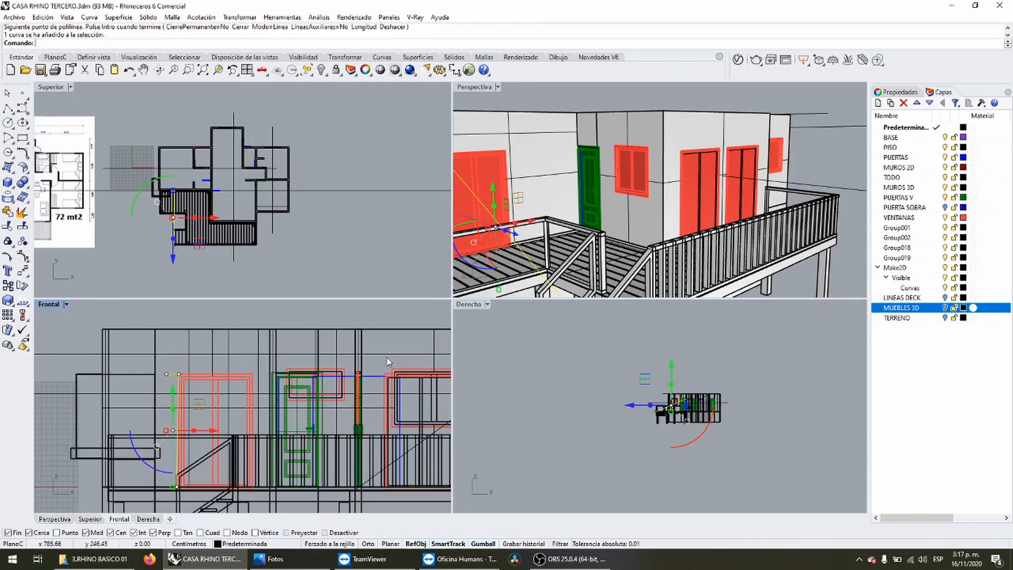
pyautogui.press('Delete')
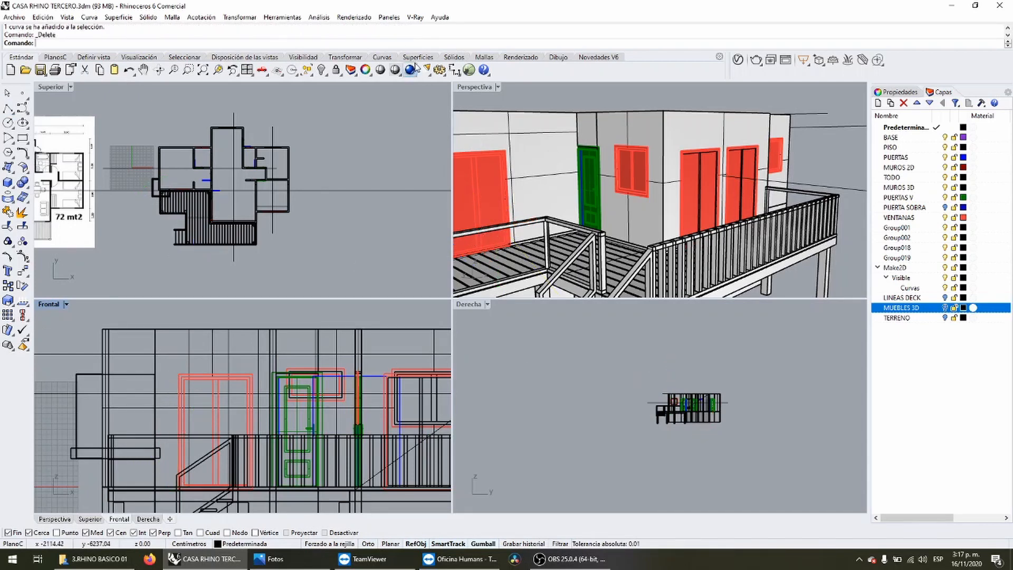
# Draw a vertical reference polyline in the front view along the glazed door's frame, from its top to its base.
pyautogui.click(6, 110)
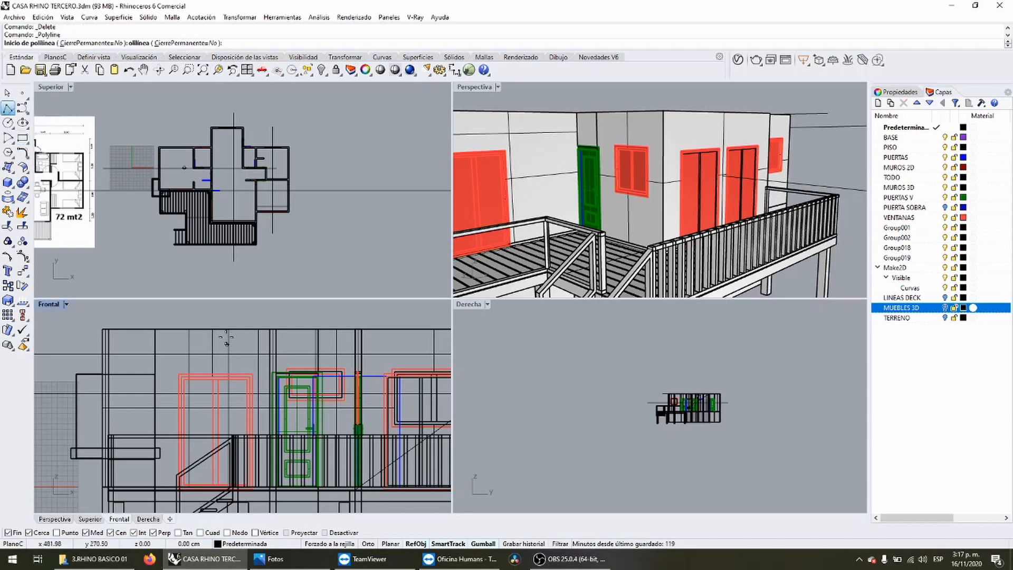
pyautogui.click(189, 386)
pyautogui.scroll(3, 187, 490)
pyautogui.scroll(4, 188, 496)
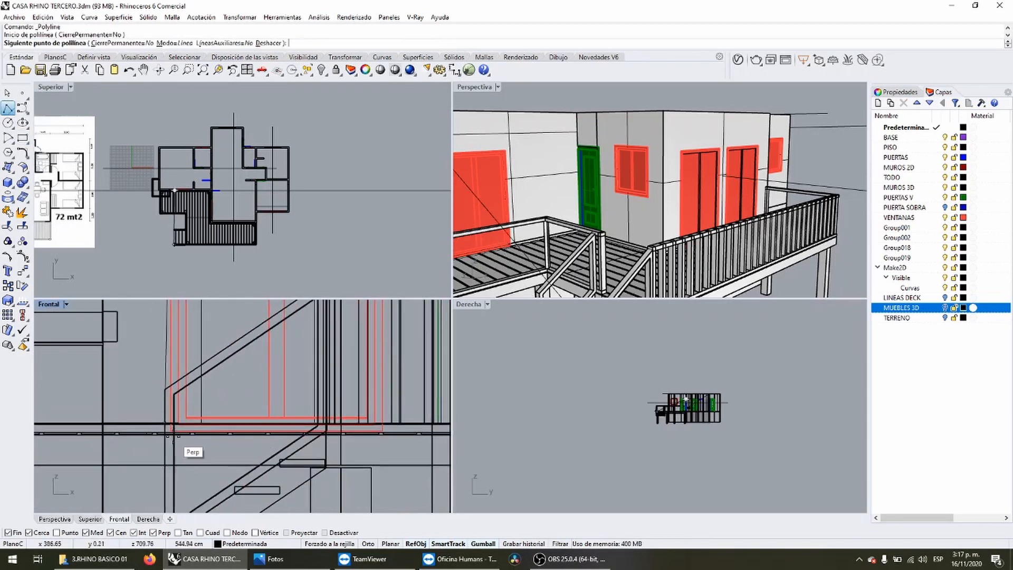
pyautogui.click(162, 414)
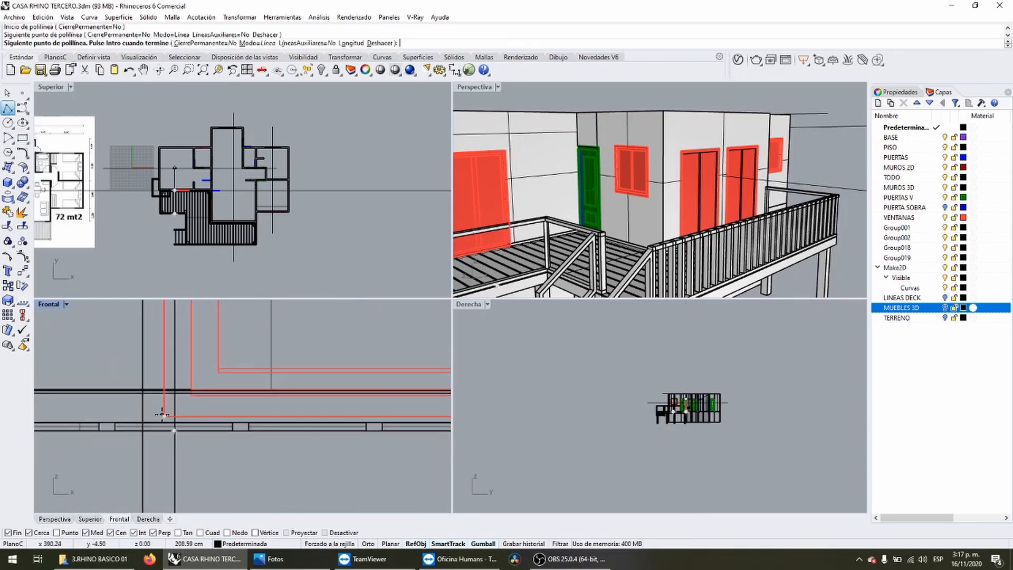
pyautogui.click(99, 420)
pyautogui.rightClick(102, 421)
pyautogui.click(105, 421)
pyautogui.scroll(-10, 179, 457)
pyautogui.scroll(-2, 179, 458)
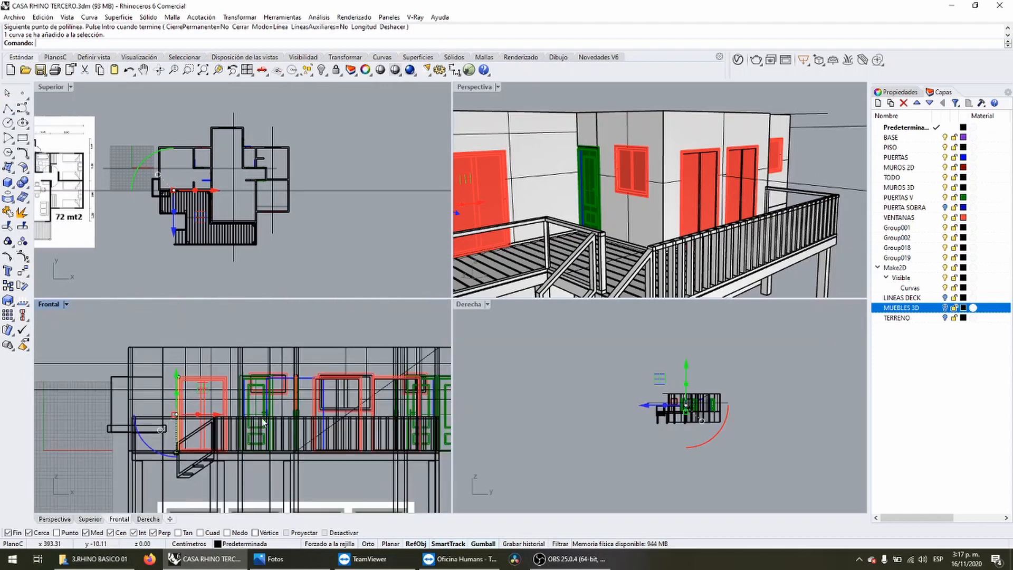
# Raise the door-height reference line in the front view until its lower end rests on the long horizontal axis.
pyautogui.moveTo(669, 114); pyautogui.dragTo(590, 124, button='right')
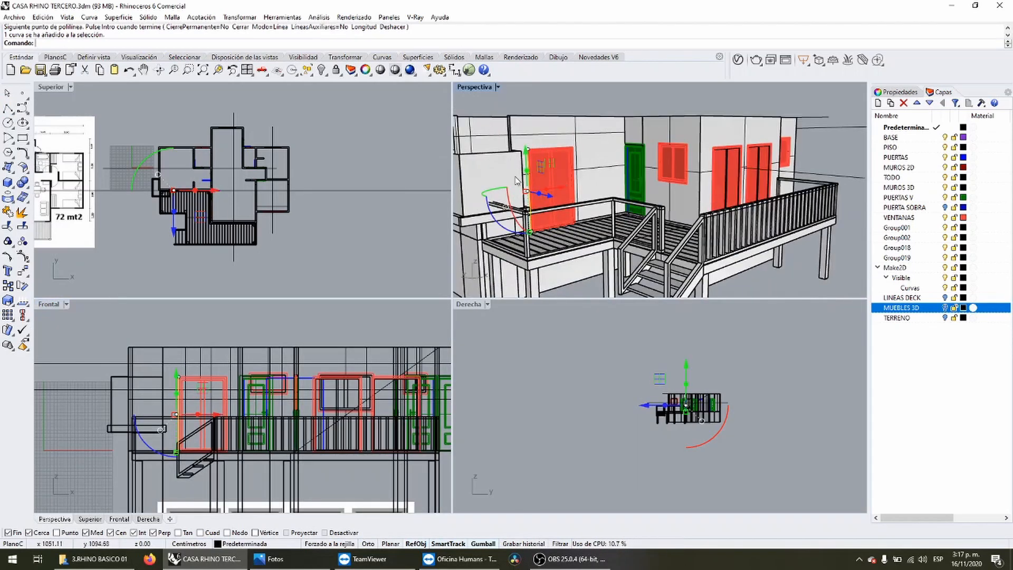
pyautogui.scroll(-2, 174, 422)
pyautogui.moveTo(170, 349); pyautogui.dragTo(170, 332)
pyautogui.scroll(5, 164, 405)
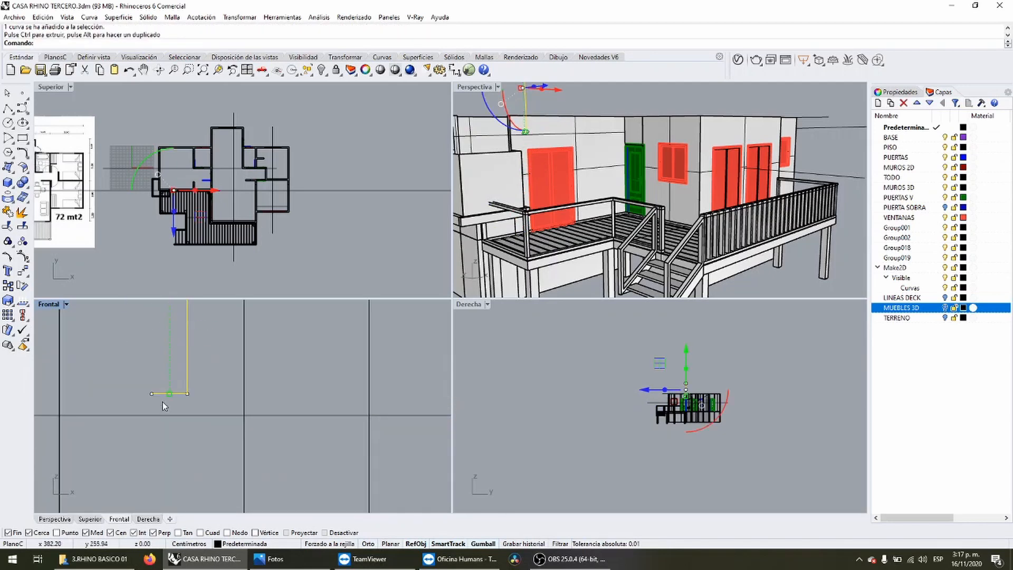
pyautogui.moveTo(162, 397); pyautogui.dragTo(158, 419)
pyautogui.click(324, 326)
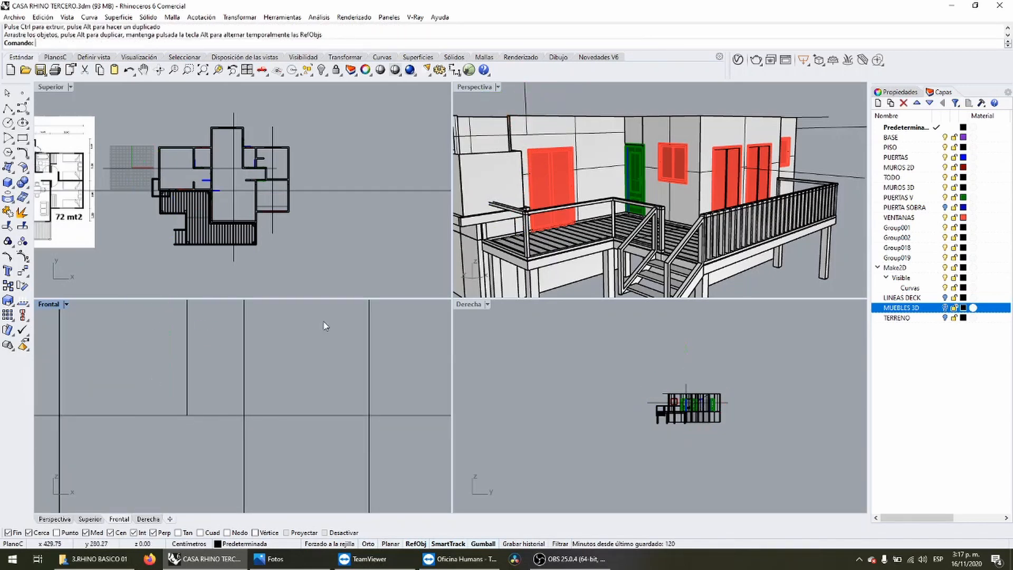
pyautogui.scroll(-3, 539, 218)
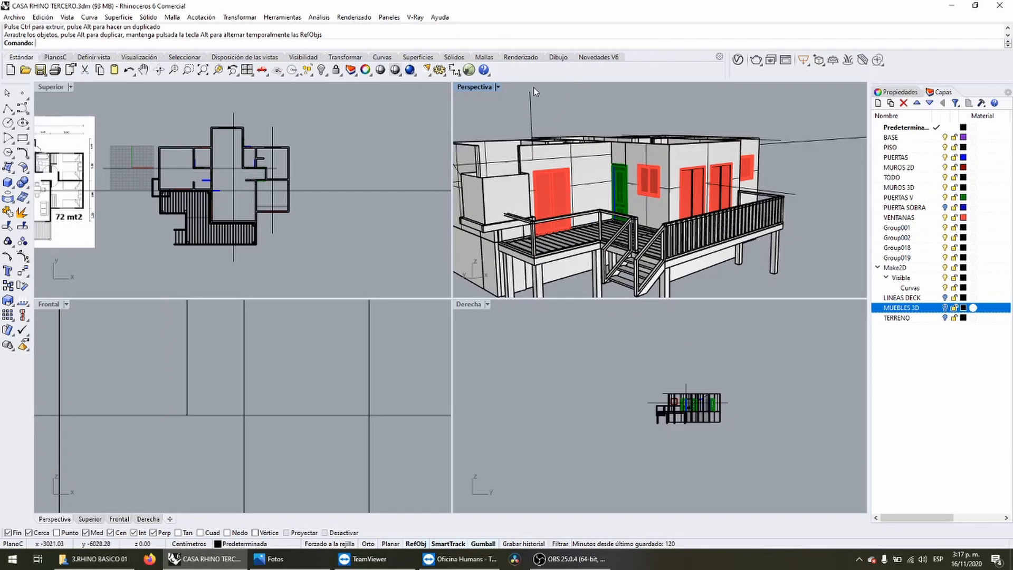
# Draw a horizontal guide line in the front view from the reference line's upper end to beyond the bay-window side of the house.
pyautogui.click(531, 99)
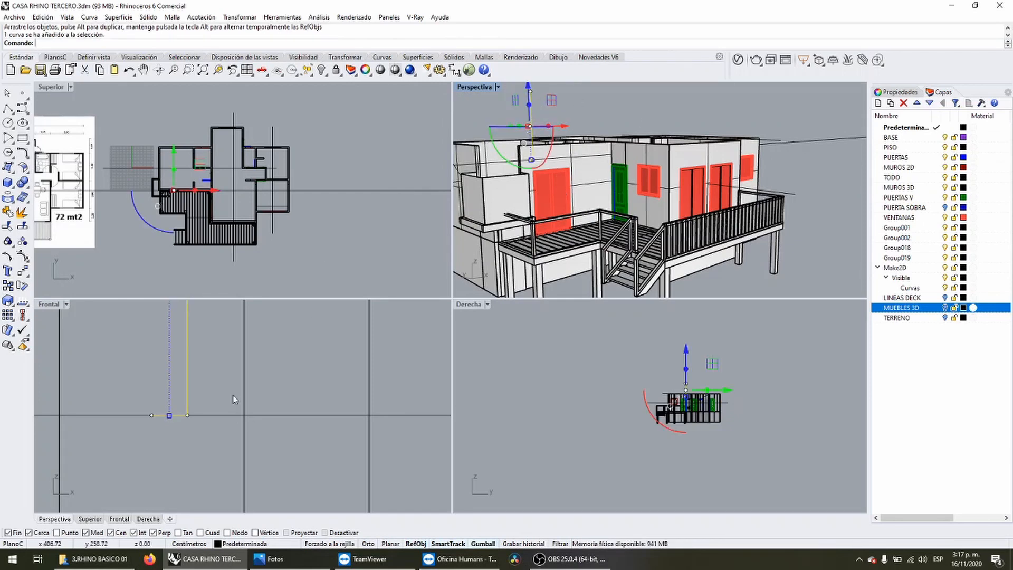
pyautogui.scroll(-5, 234, 417)
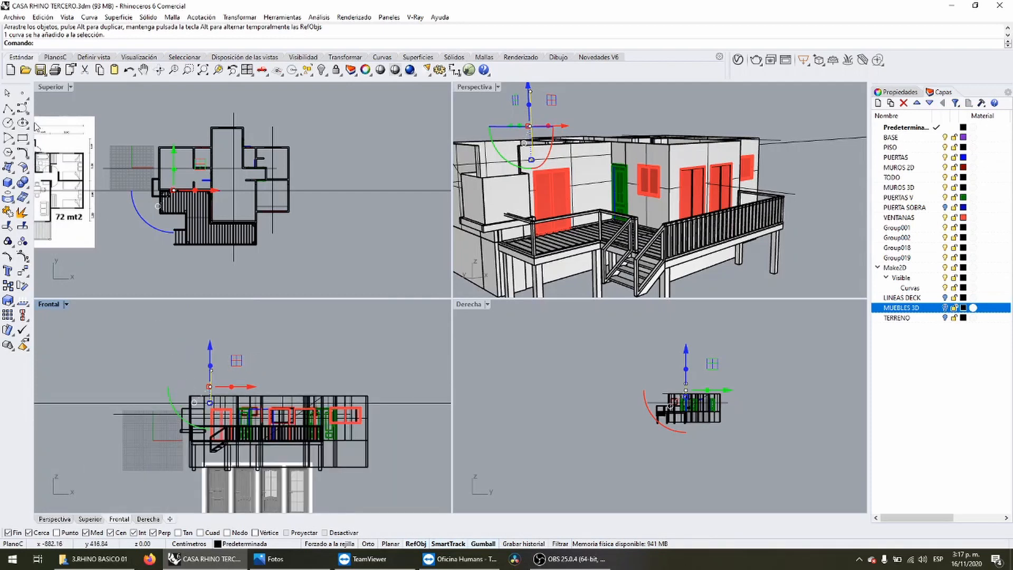
pyautogui.click(8, 108)
pyautogui.click(210, 370)
pyautogui.scroll(-3, 210, 370)
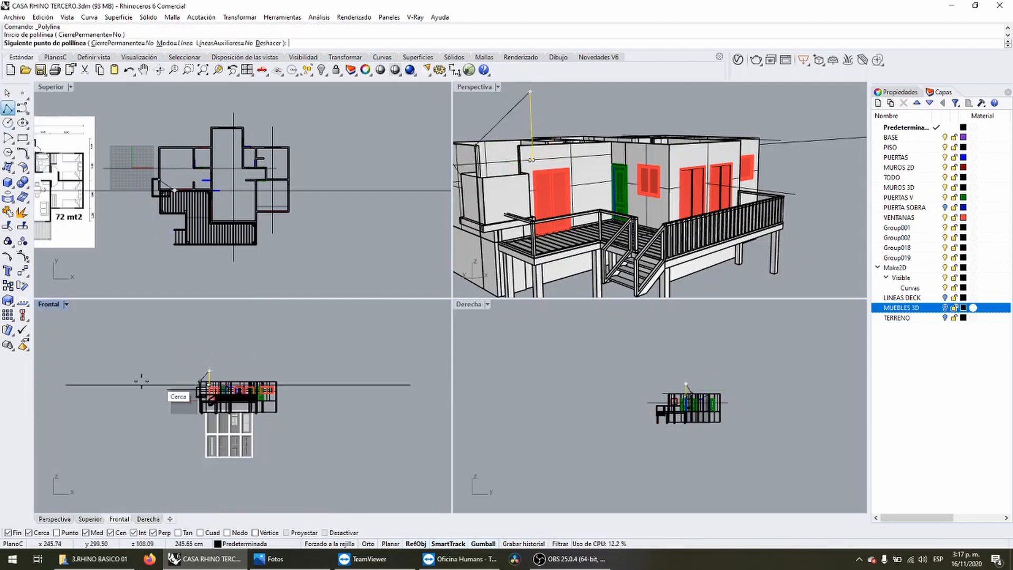
pyautogui.keyDown('shift'); pyautogui.click(72, 367); pyautogui.keyUp('shift')
pyautogui.rightClick(72, 367)
pyautogui.rightClick(71, 365)
# Draw a long horizontal polyline from the guide line's outer end across the whole house to beyond its opposite side.
pyautogui.click(72, 369)
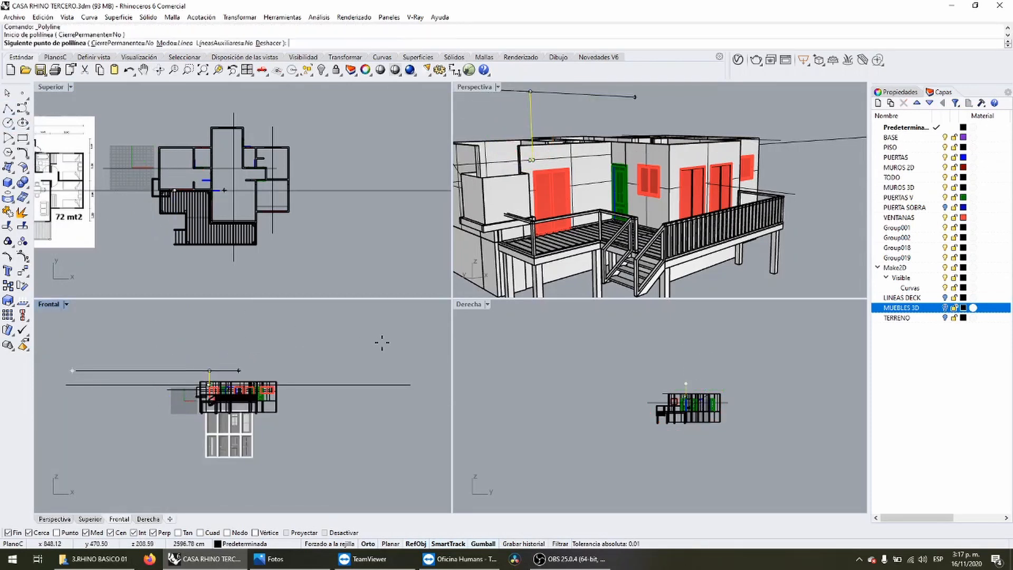
pyautogui.keyDown('shift'); pyautogui.click(405, 361); pyautogui.keyUp('shift')
pyautogui.rightClick(405, 362)
# Delete the short horizontal guide line and the vertical door-height reference line.
pyautogui.click(185, 369)
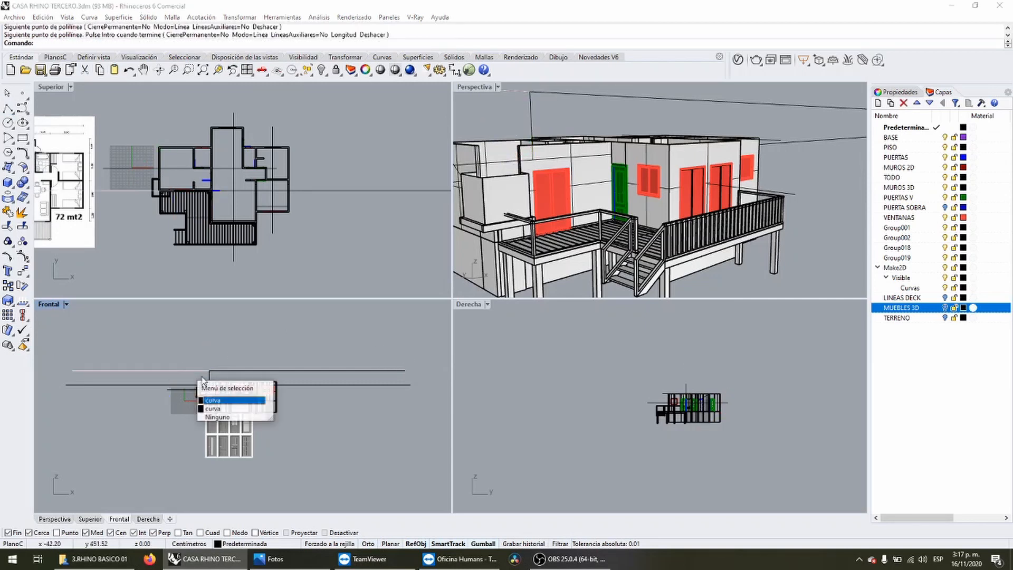
pyautogui.click(208, 400)
pyautogui.press('Delete')
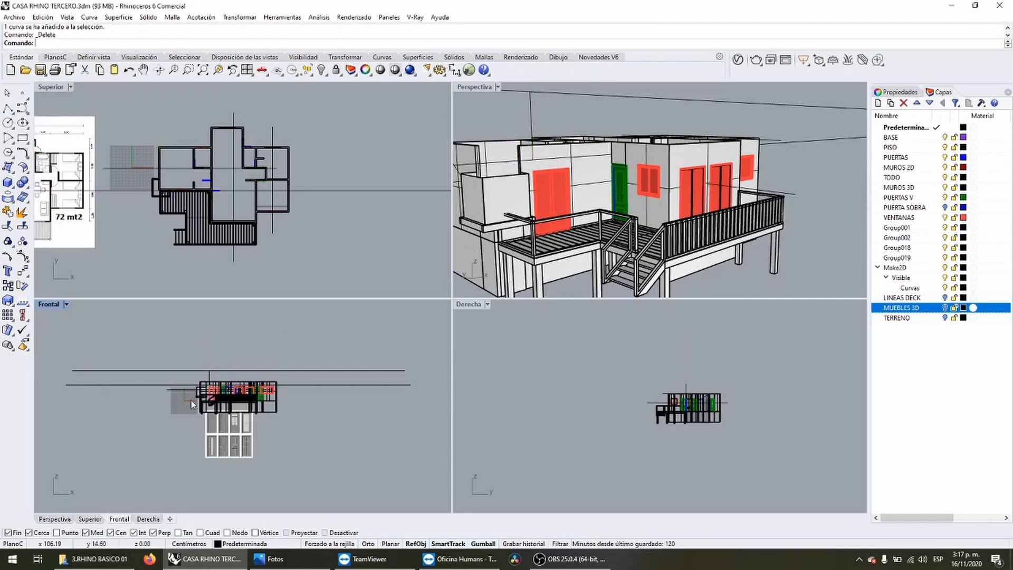
pyautogui.scroll(3, 231, 370)
pyautogui.click(211, 372)
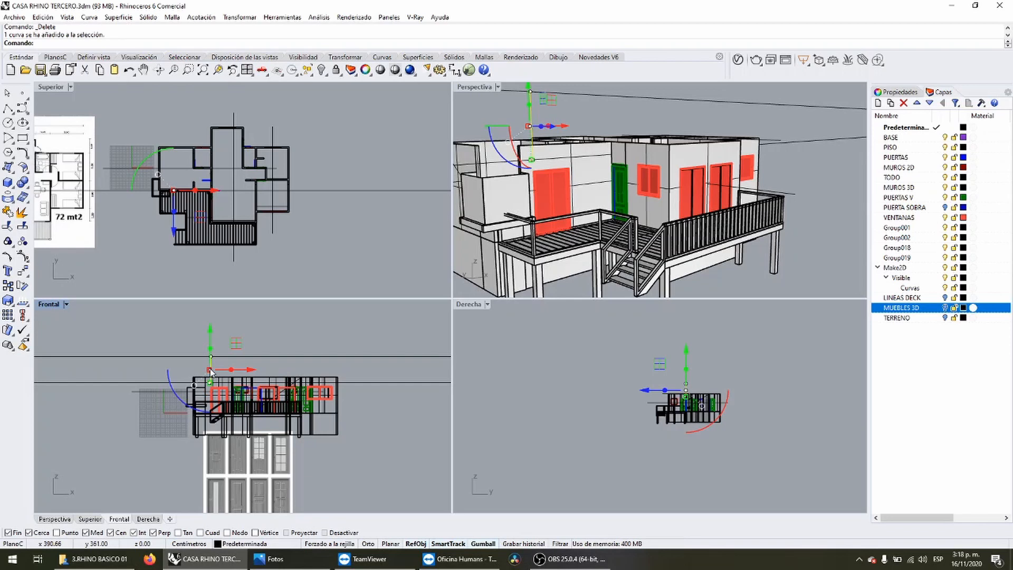
pyautogui.press('Delete')
# Draw a vertical polyline from the central wing's axis, at its plan crossing with the horizontal axes, up to the upper horizontal line.
pyautogui.scroll(3, 236, 178)
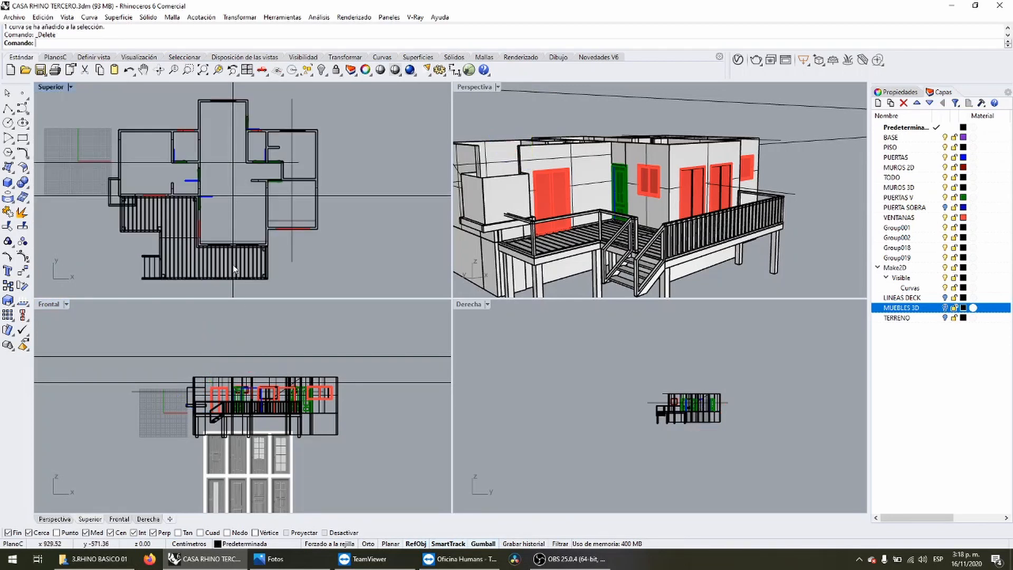
pyautogui.click(182, 362)
pyautogui.click(175, 357)
pyautogui.keyDown('shift'); pyautogui.click(172, 382); pyautogui.keyUp('shift')
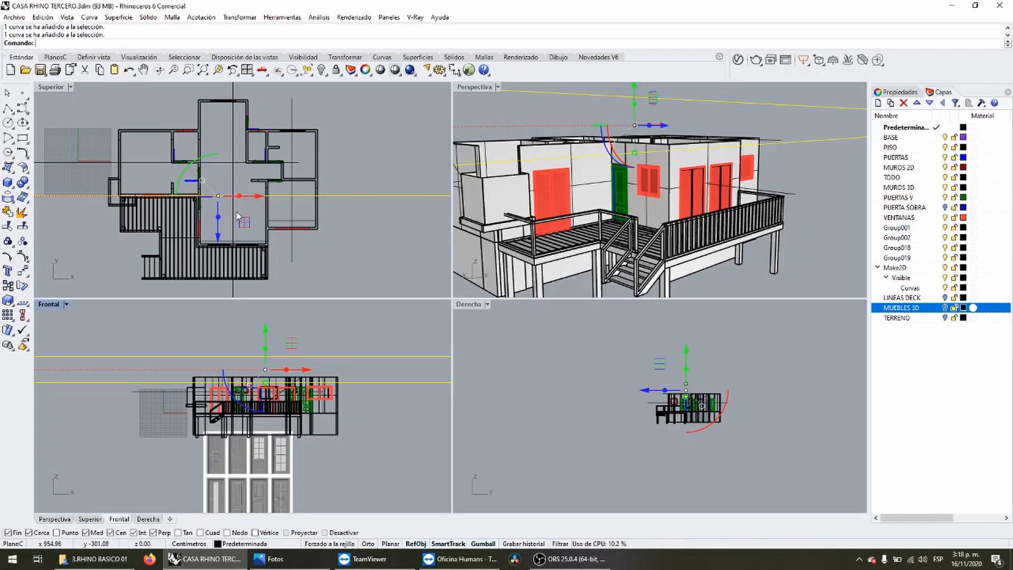
pyautogui.click(12, 112)
pyautogui.scroll(5, 261, 150)
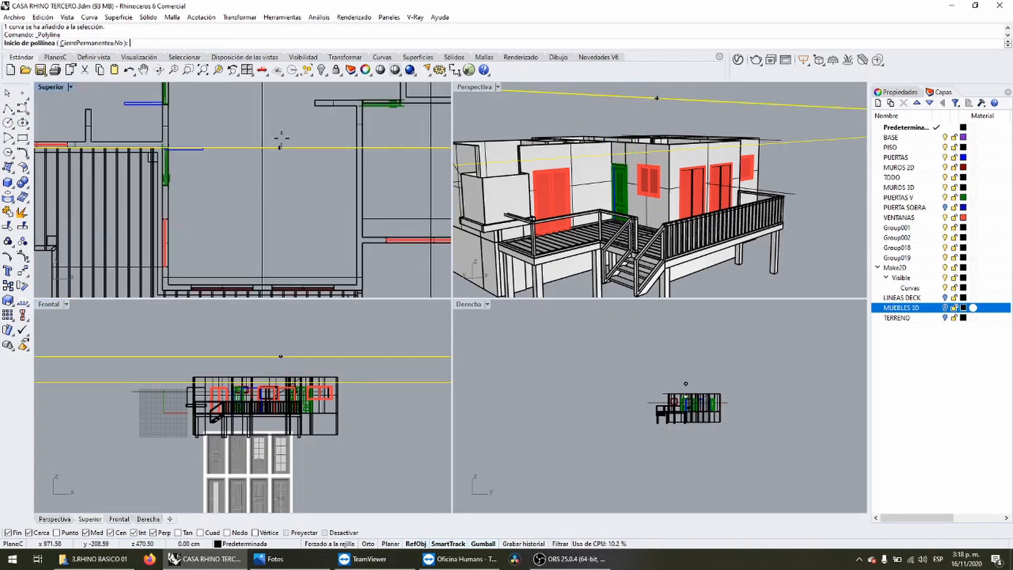
pyautogui.click(262, 149)
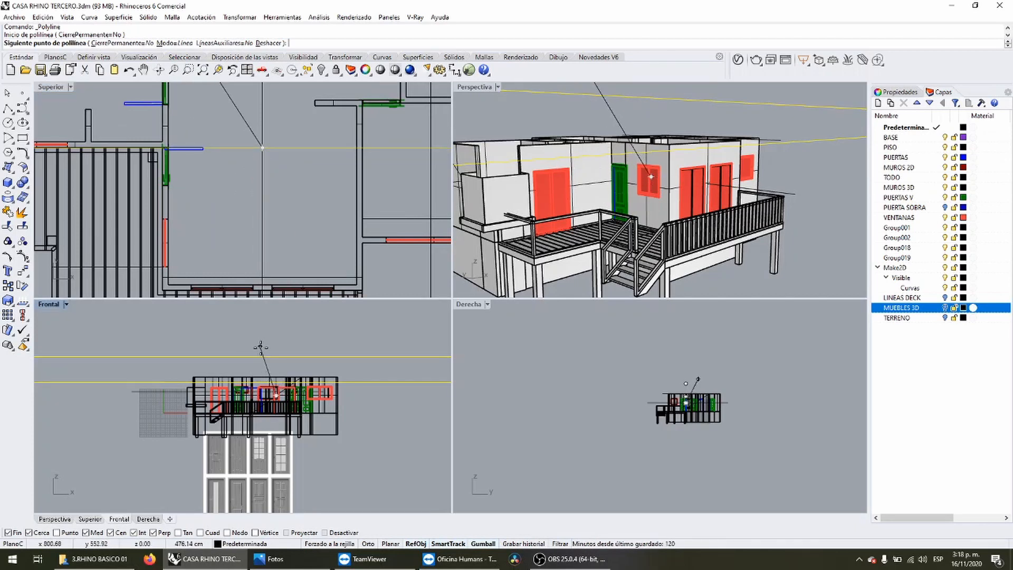
pyautogui.scroll(3, 276, 355)
pyautogui.click(277, 350)
pyautogui.press('Return')
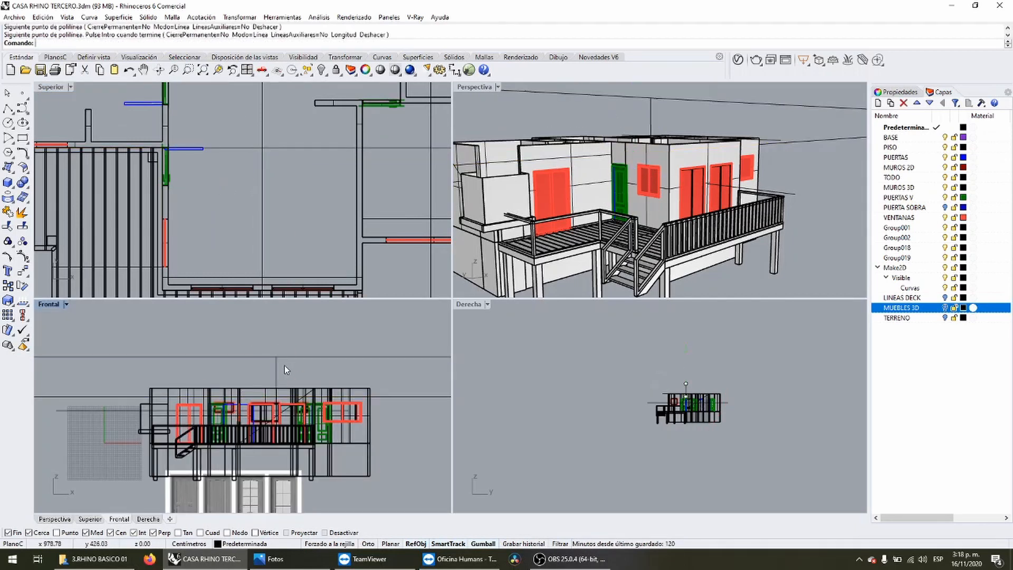
# Raise the central wing's axis together with the vertical line's lower end to the level of the lower long horizontal axis.
pyautogui.scroll(6, 305, 373)
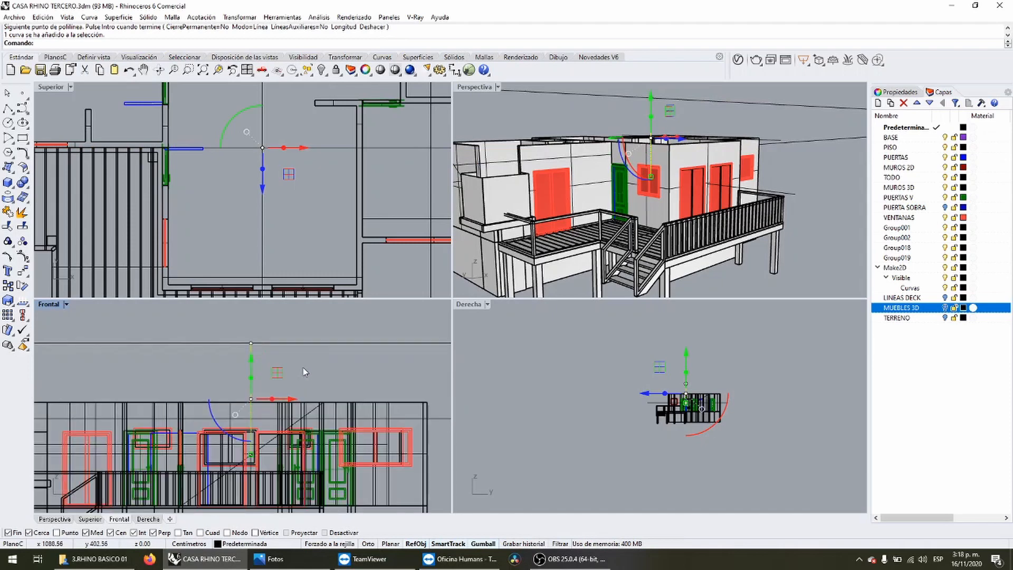
pyautogui.scroll(-4, 214, 414)
pyautogui.scroll(2, 240, 420)
pyautogui.scroll(2, 241, 424)
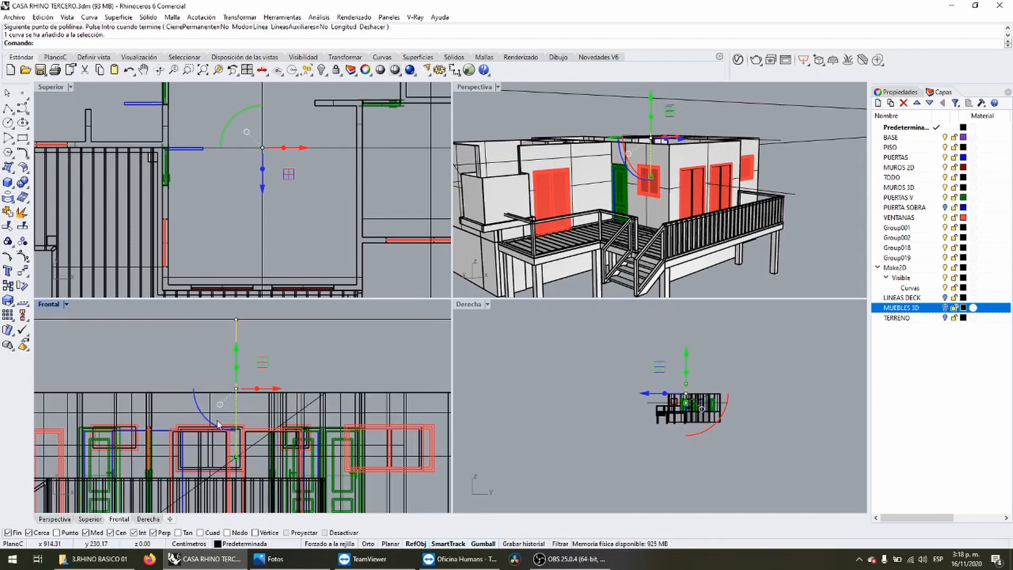
pyautogui.click(7, 108)
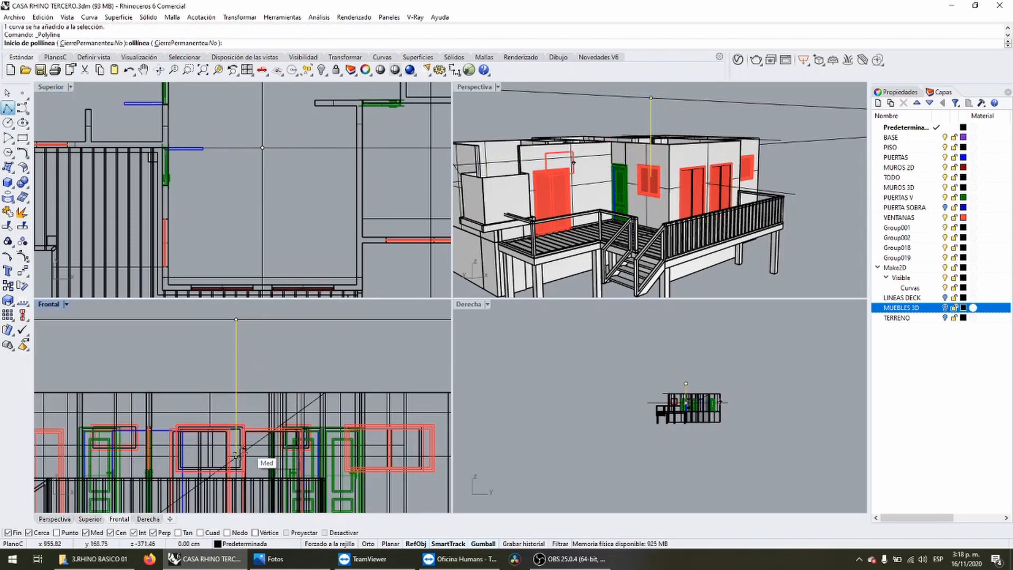
pyautogui.press('Escape')
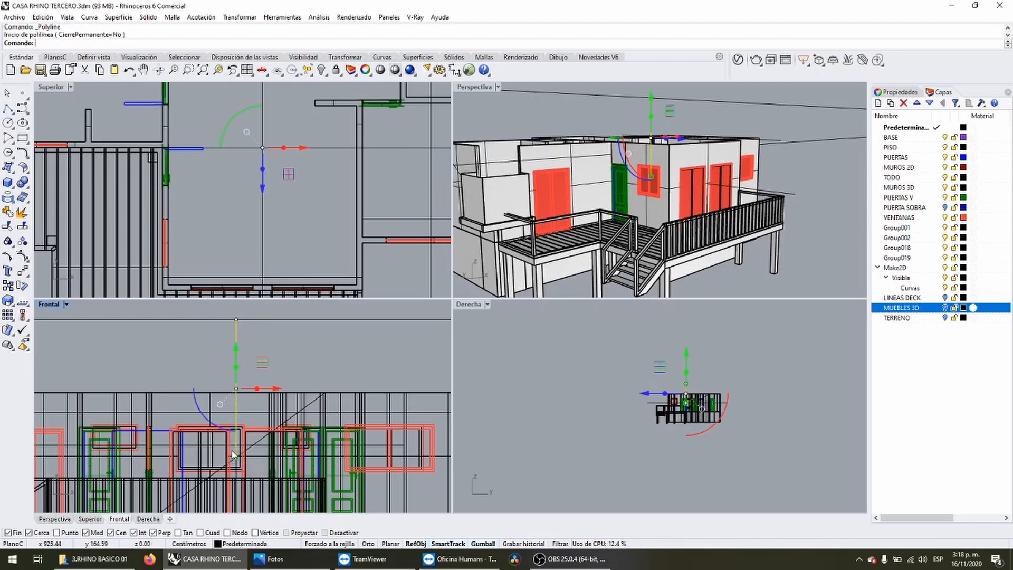
pyautogui.scroll(4, 230, 453)
pyautogui.scroll(-3, 229, 452)
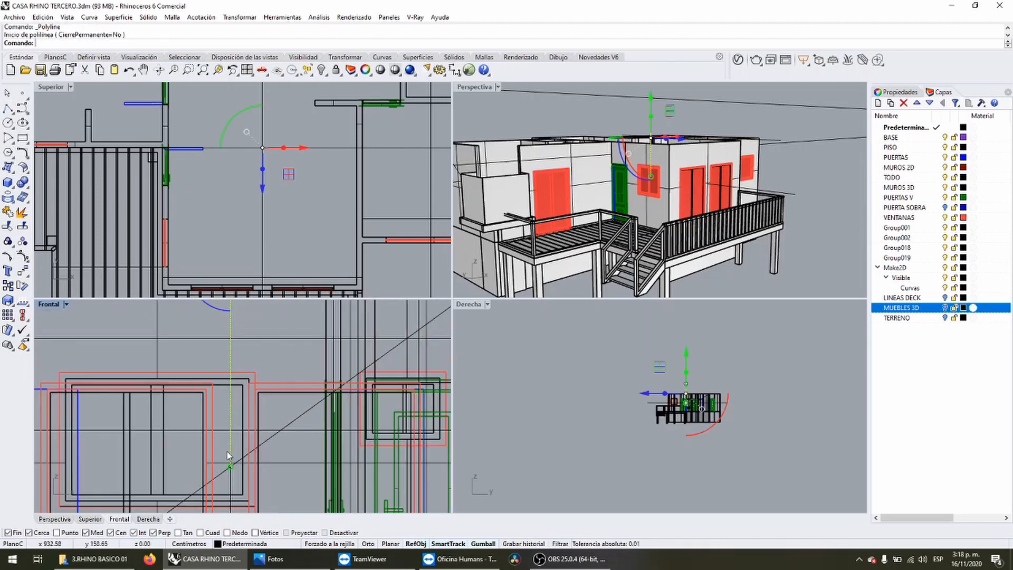
pyautogui.moveTo(221, 450); pyautogui.dragTo(239, 476)
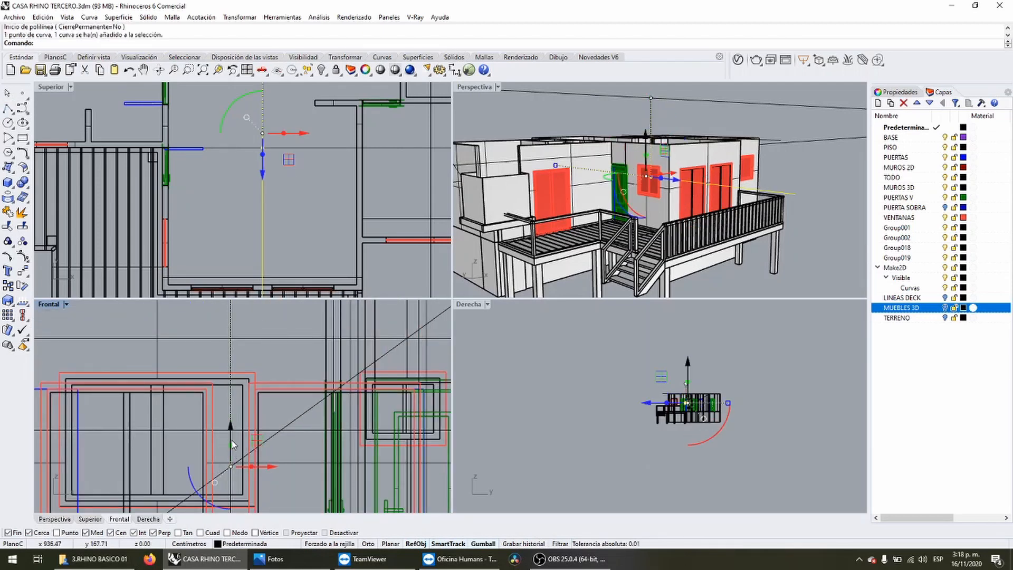
pyautogui.moveTo(231, 439); pyautogui.dragTo(226, 310)
pyautogui.click(213, 314)
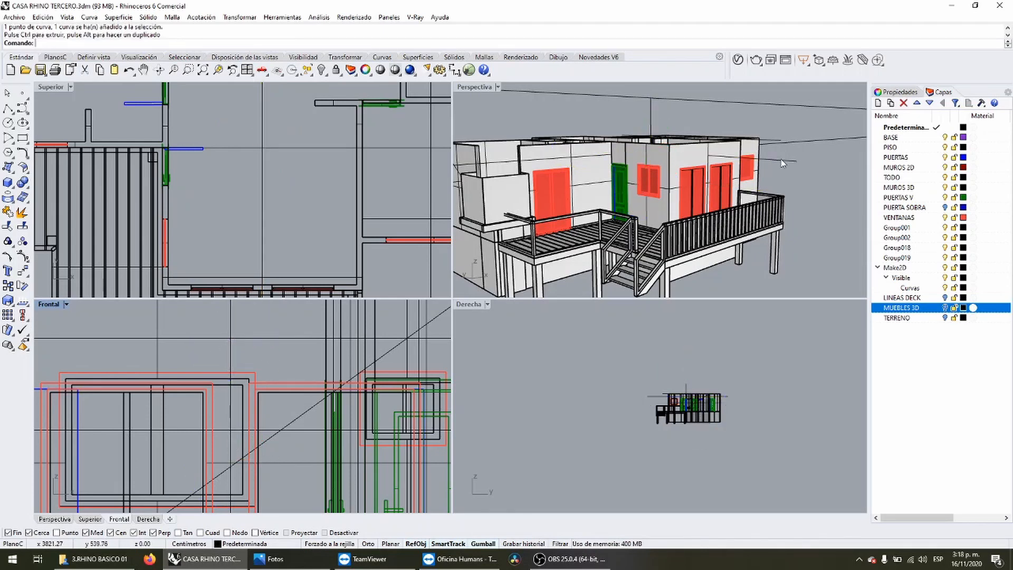
# Move the vertical height line along the central wing's axis in the top view to just beyond the deck's front edge.
pyautogui.click(652, 115)
pyautogui.scroll(5, 668, 130)
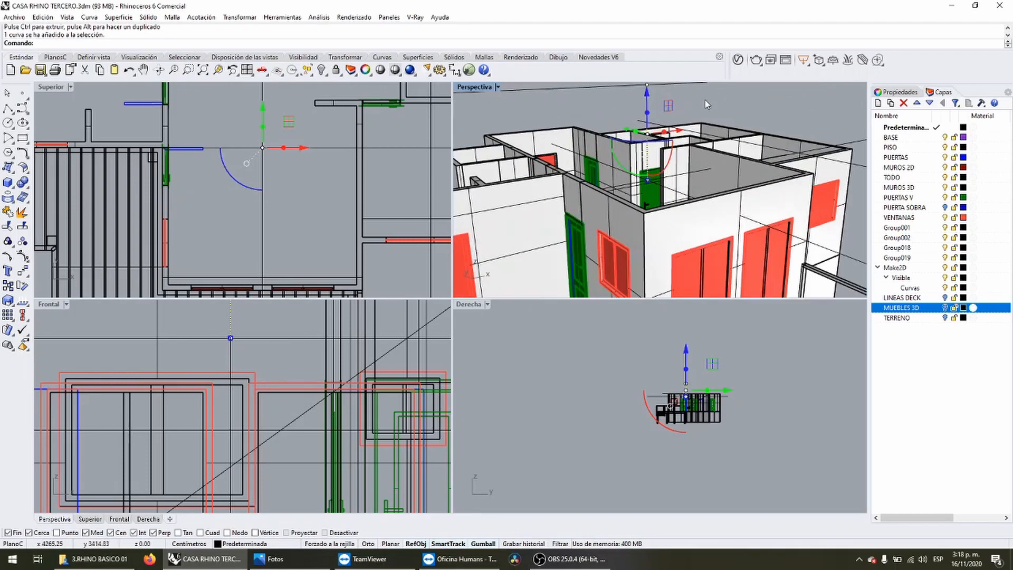
pyautogui.click(706, 103)
pyautogui.moveTo(706, 103); pyautogui.dragTo(674, 118, button='right')
pyautogui.click(650, 129)
pyautogui.scroll(-3, 629, 132)
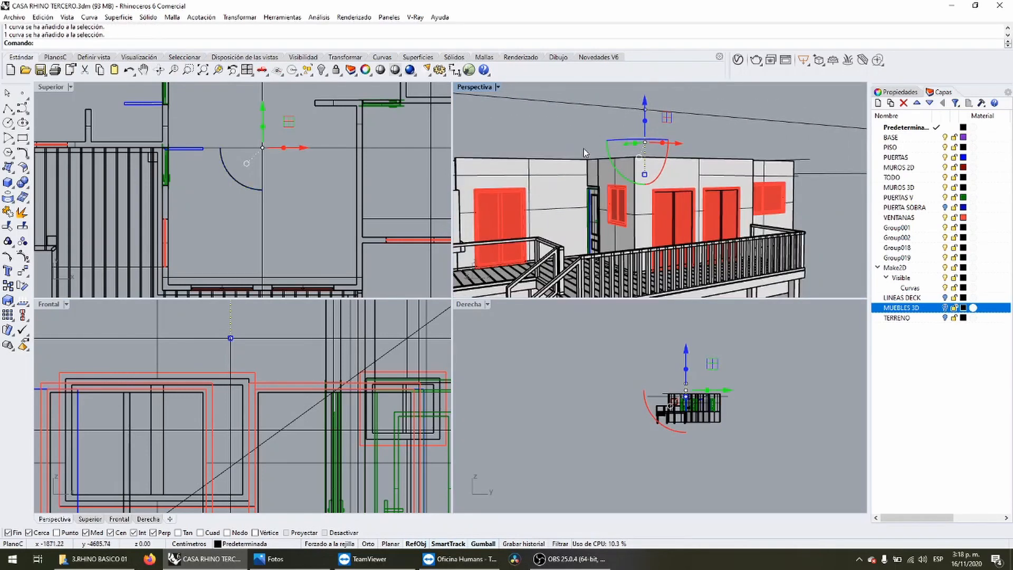
pyautogui.moveTo(265, 133); pyautogui.dragTo(257, 111, button='right')
pyautogui.moveTo(256, 88); pyautogui.dragTo(227, 238)
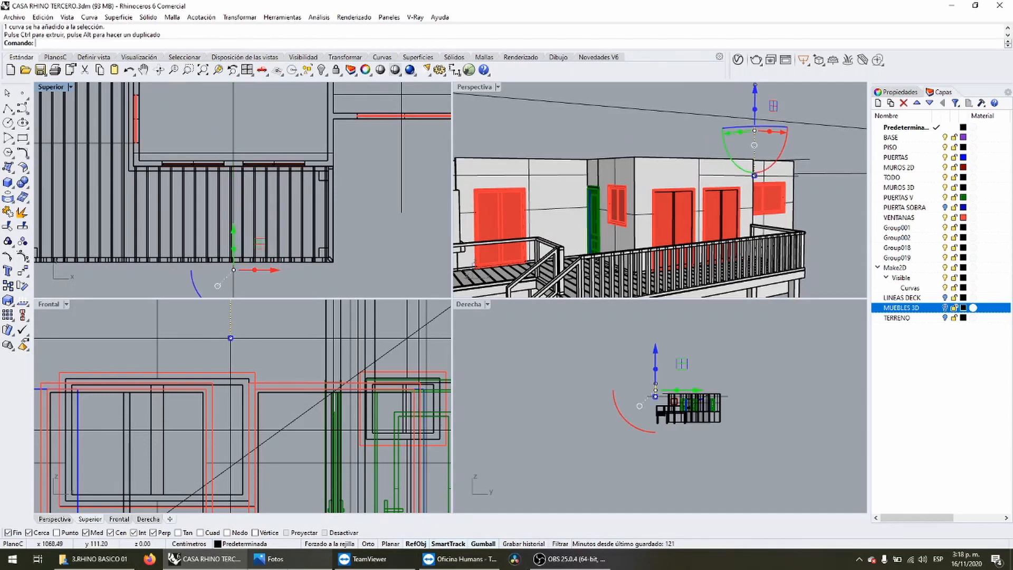
# Check the front gable's overhang in the house photo and move the vertical height line slightly farther out from the deck.
pyautogui.click(272, 558)
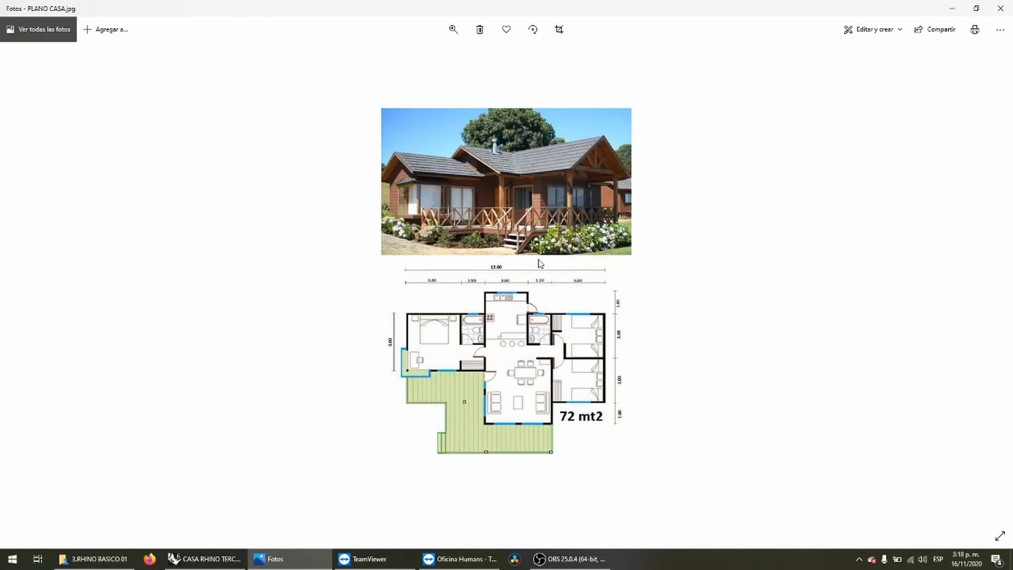
pyautogui.click(205, 559)
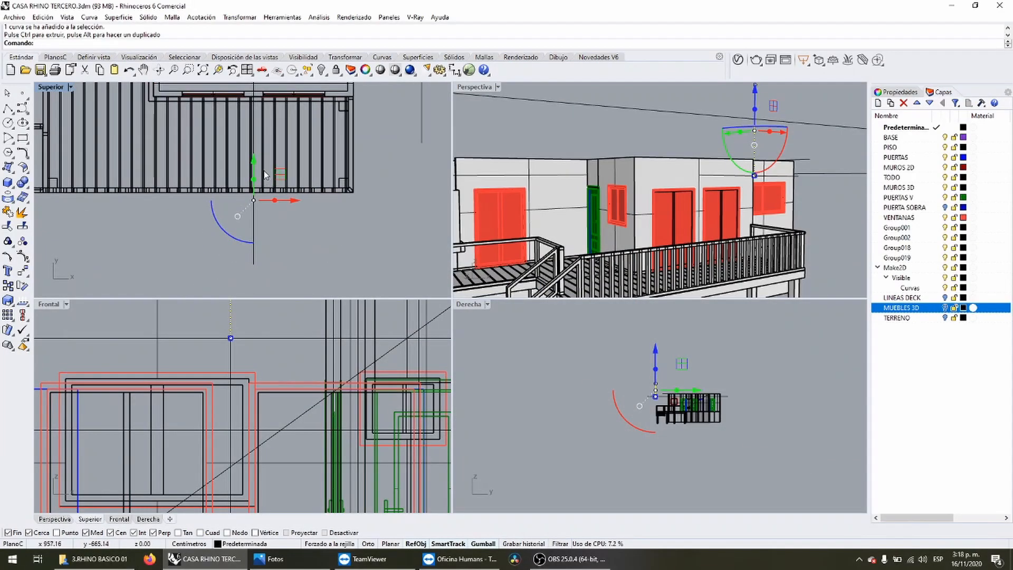
pyautogui.moveTo(255, 162); pyautogui.dragTo(253, 170)
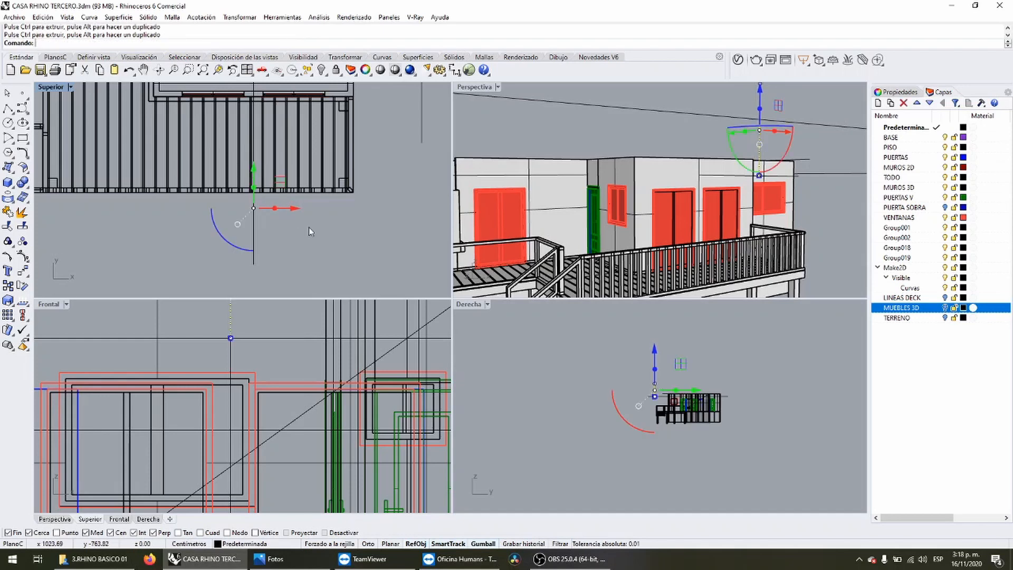
pyautogui.scroll(-5, 388, 176)
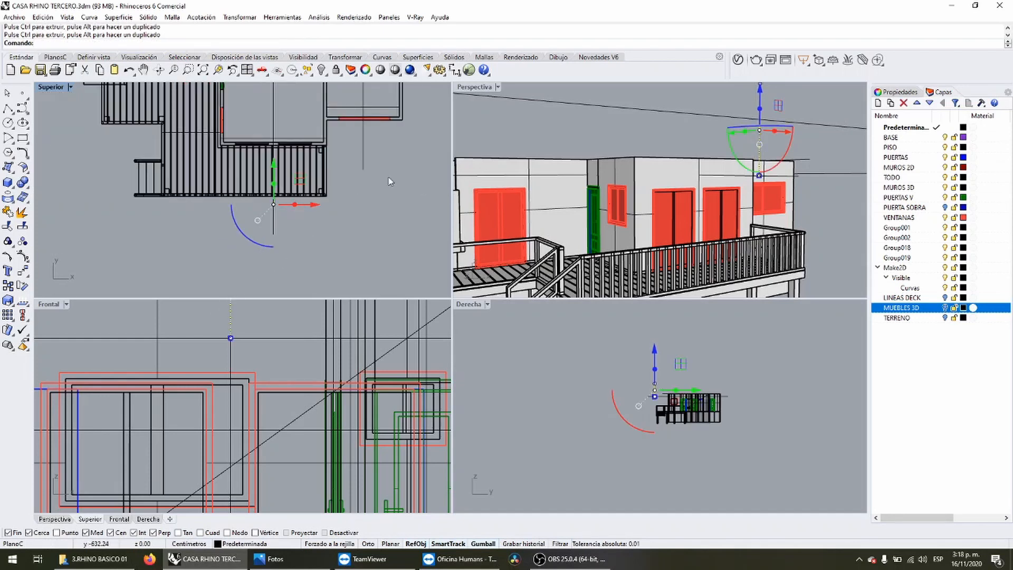
pyautogui.scroll(-5, 244, 367)
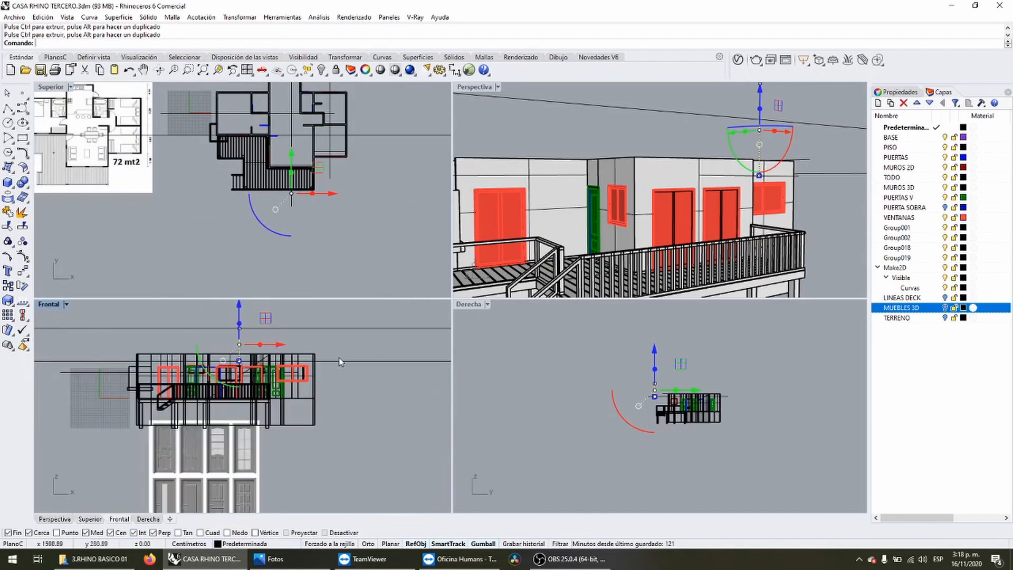
# Move both long horizontal lines in the top view to just beyond the deck's front edge.
pyautogui.click(338, 360)
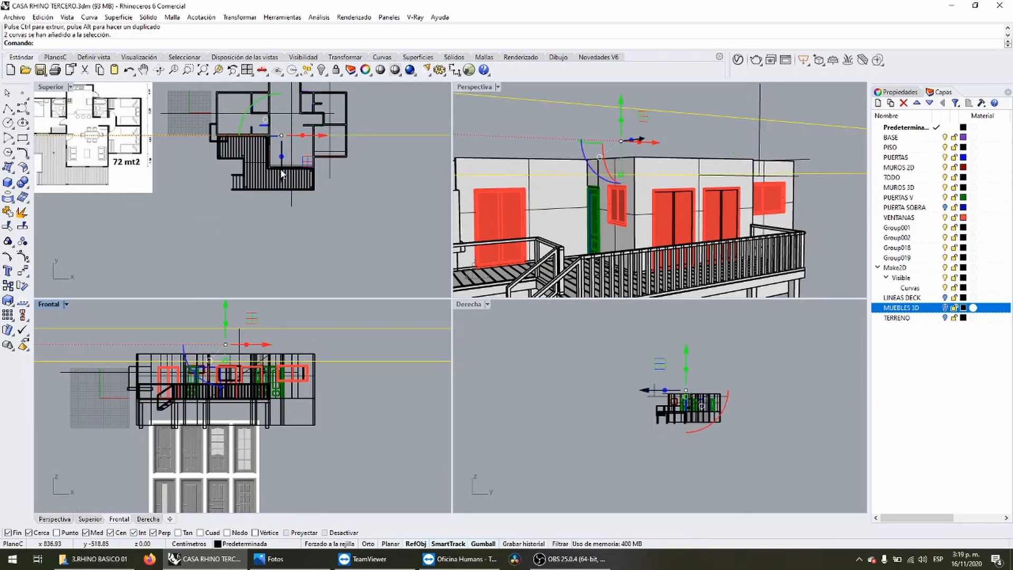
pyautogui.moveTo(282, 173); pyautogui.dragTo(281, 244)
pyautogui.click(238, 252)
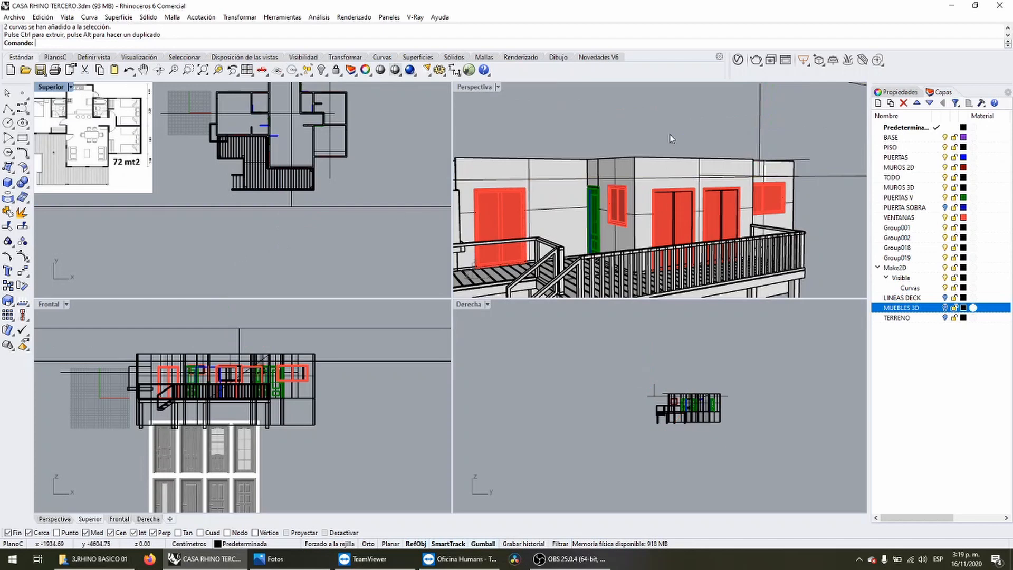
# Align the two long horizontal lines with each other in the top view using horizontal-centre alignment.
pyautogui.moveTo(671, 138); pyautogui.dragTo(763, 158, button='right')
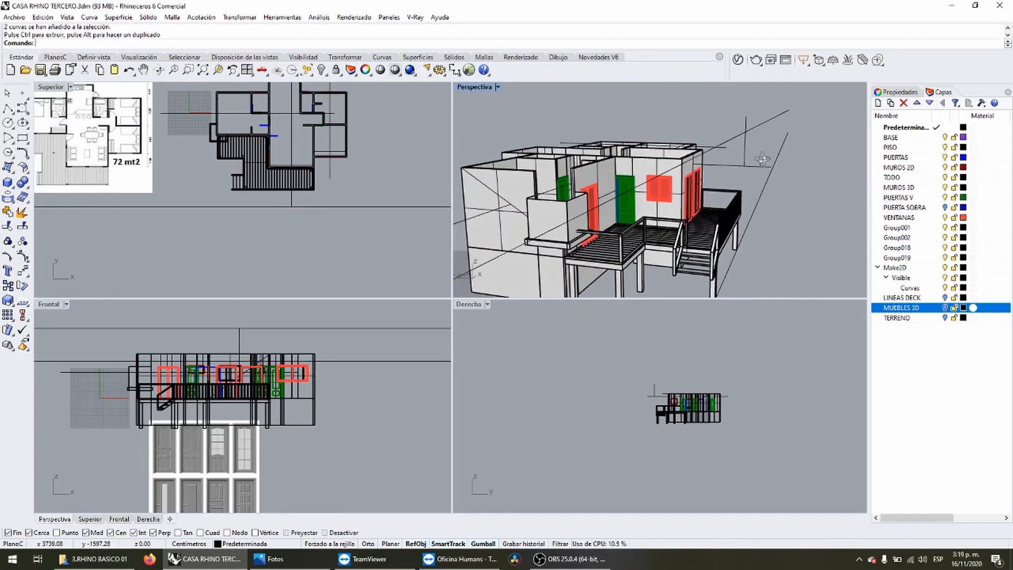
pyautogui.click(337, 206)
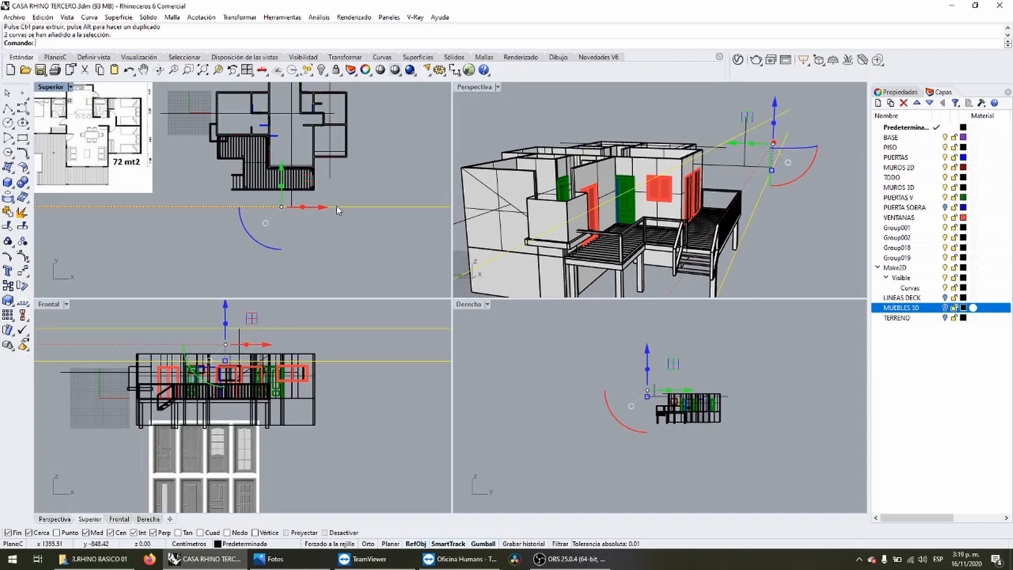
pyautogui.click(25, 318)
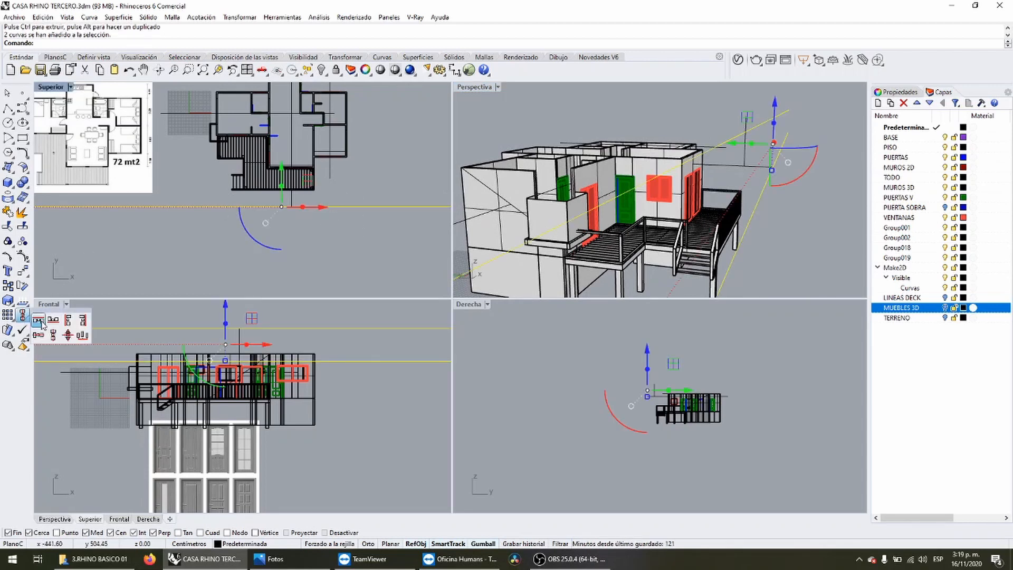
pyautogui.click(52, 337)
pyautogui.click(251, 208)
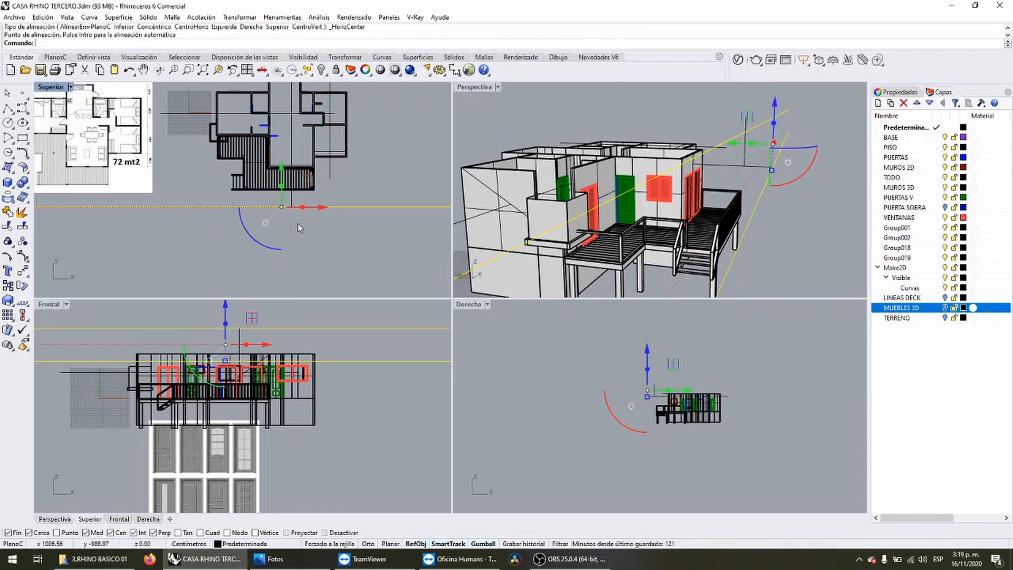
pyautogui.click(297, 224)
pyautogui.moveTo(694, 147)
pyautogui.mouseDown(button='right')
pyautogui.moveTo(708, 147)
pyautogui.moveTo(699, 150)
pyautogui.mouseUp(button='right')
pyautogui.click(759, 167)
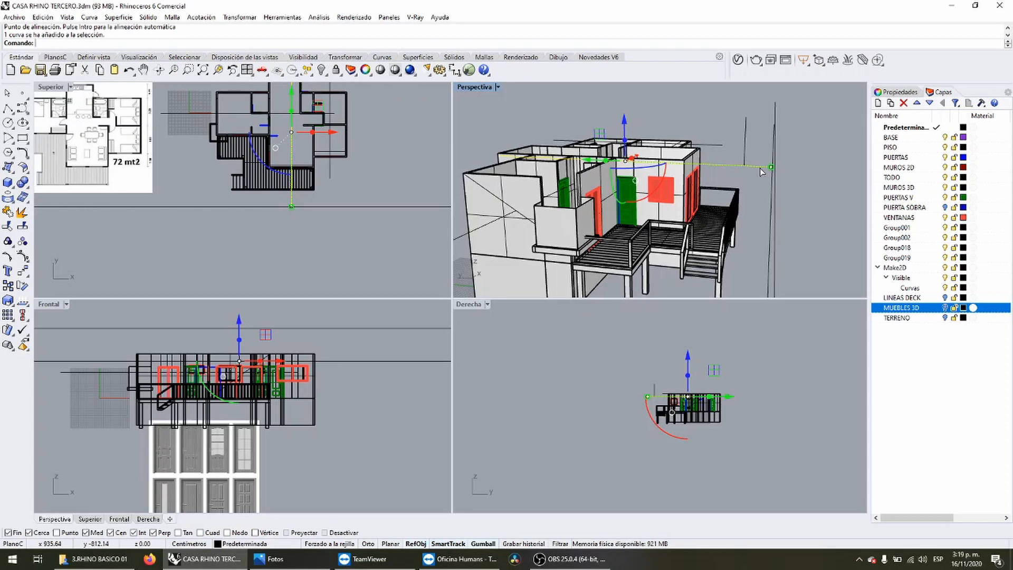
pyautogui.press('Delete')
pyautogui.hotkey('ctrl', 'z')
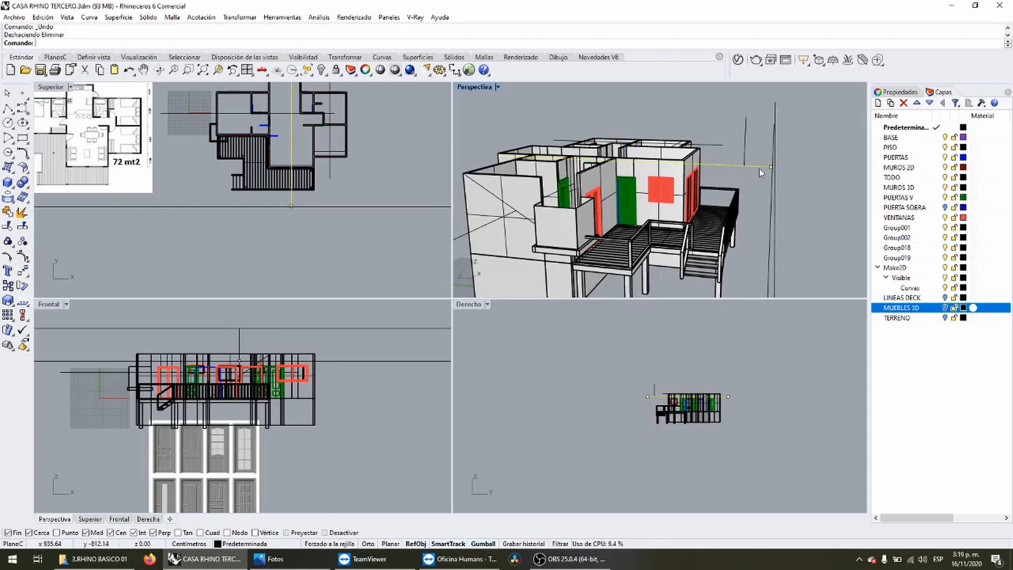
# Move the vertical height line slightly farther out from the deck in the top view.
pyautogui.click(744, 137)
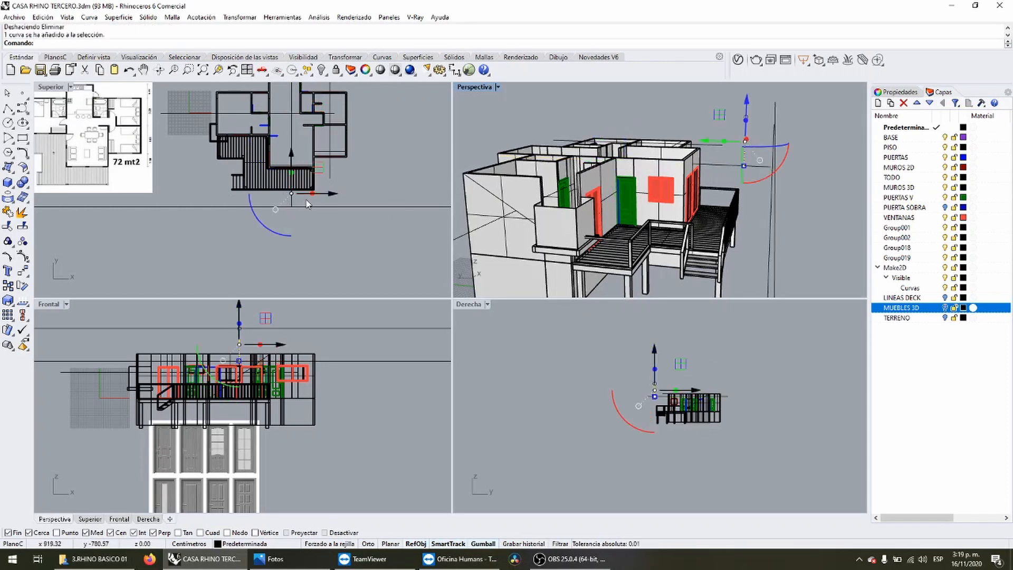
pyautogui.scroll(10, 292, 195)
pyautogui.moveTo(291, 142); pyautogui.dragTo(291, 148)
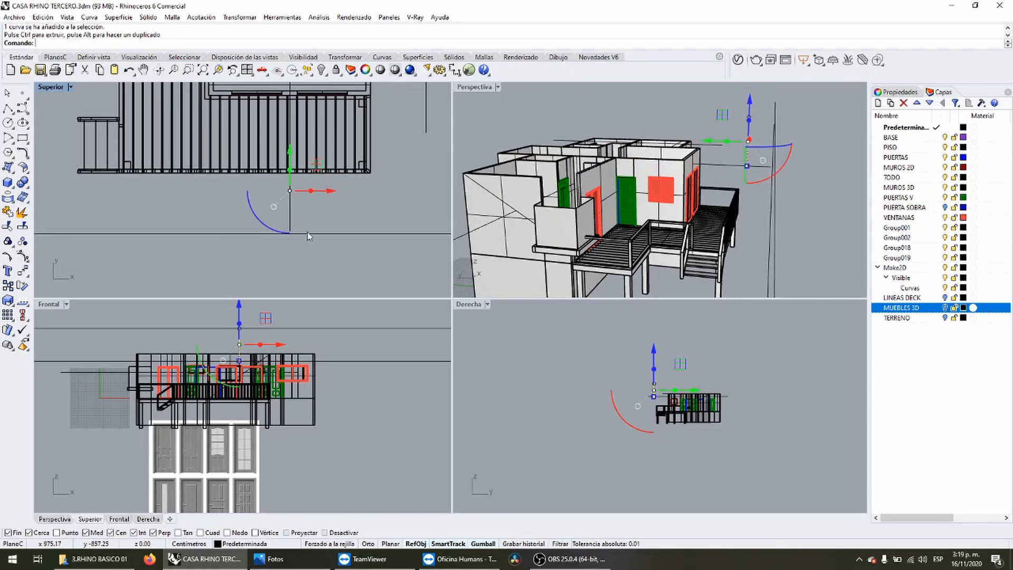
# Hide the central wing's axis running through the living room and deck.
pyautogui.moveTo(333, 249); pyautogui.dragTo(316, 217)
pyautogui.click(296, 207)
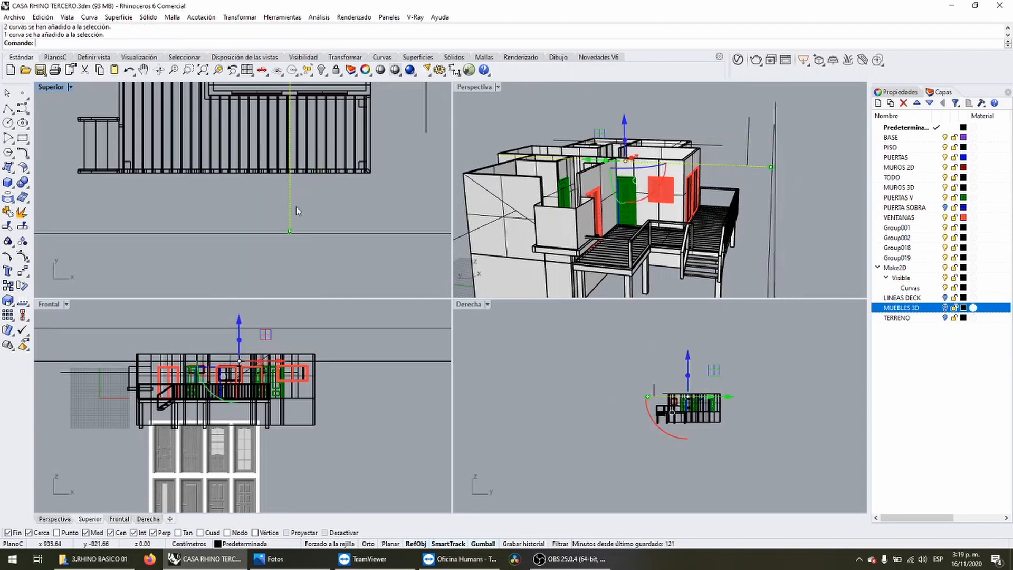
pyautogui.click(320, 70)
# Move both long horizontal lines toward the deck until they meet the vertical height line in the side view.
pyautogui.moveTo(326, 255); pyautogui.dragTo(252, 177)
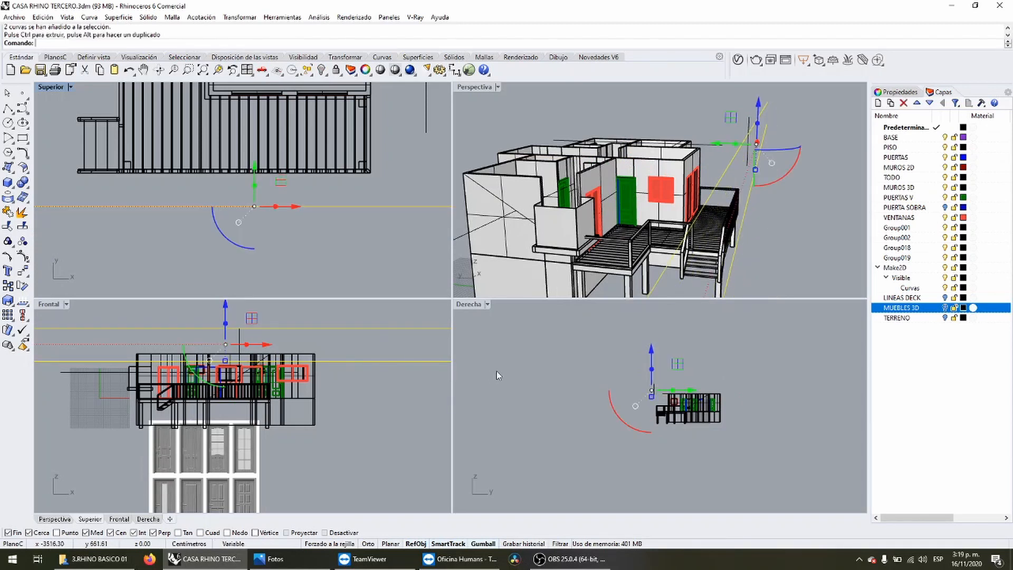
pyautogui.scroll(10, 625, 383)
pyautogui.scroll(6, 746, 408)
pyautogui.moveTo(749, 408); pyautogui.dragTo(763, 408)
pyautogui.click(777, 211)
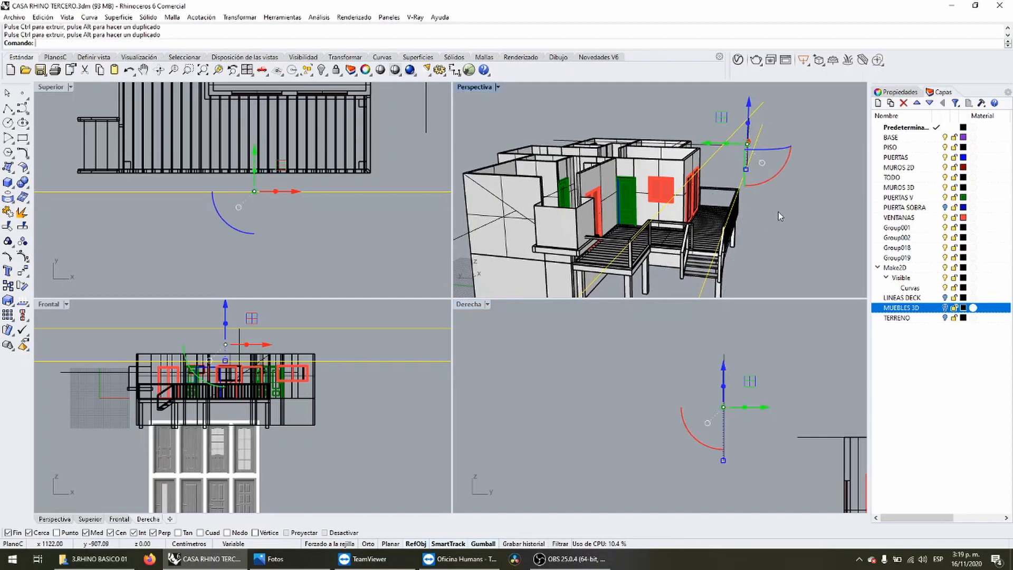
# Move the vertical height line and both horizontal lines together slightly closer to the deck.
pyautogui.moveTo(777, 211)
pyautogui.mouseDown(button='right')
pyautogui.moveTo(758, 196)
pyautogui.moveTo(778, 191)
pyautogui.moveTo(774, 203)
pyautogui.mouseUp(button='right')
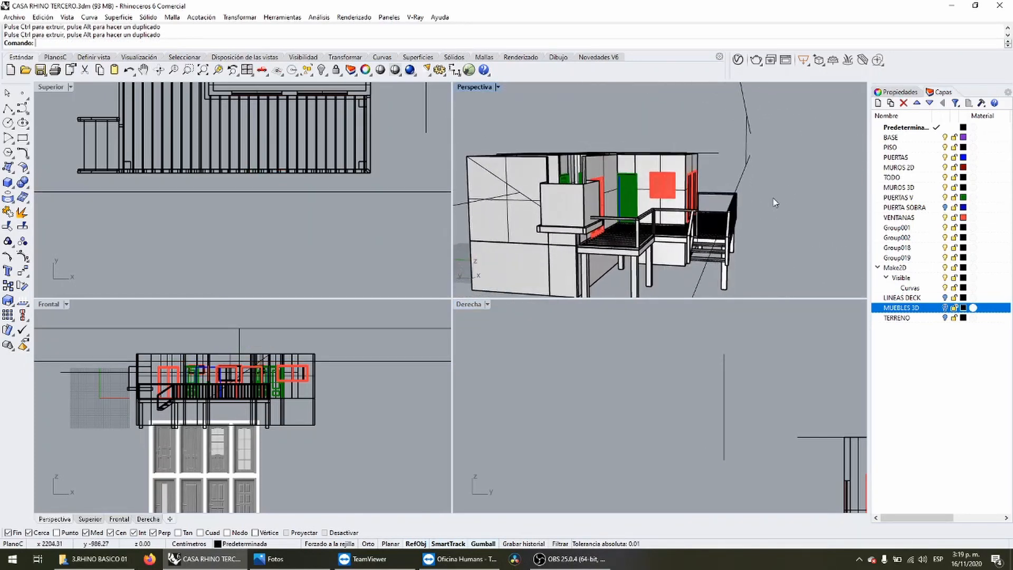
pyautogui.moveTo(747, 503); pyautogui.dragTo(688, 351)
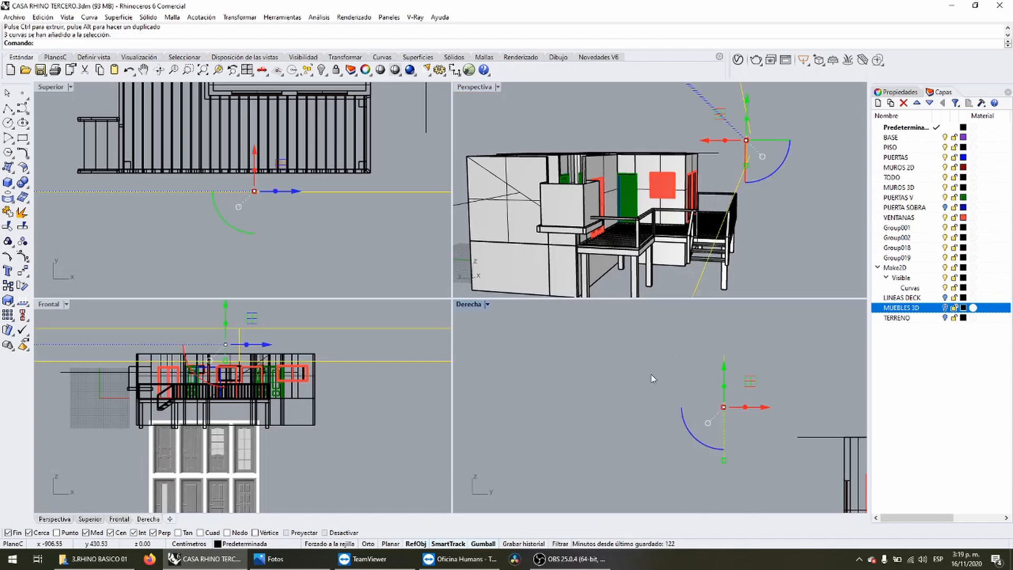
pyautogui.scroll(-10, 651, 375)
pyautogui.moveTo(713, 389); pyautogui.dragTo(717, 389)
pyautogui.click(601, 406)
# Draw a straight polyline from the living room's outer corner inside the deck's L, extending forward past the deck and the horizontal lines.
pyautogui.moveTo(667, 278); pyautogui.dragTo(569, 242, button='right')
pyautogui.click(8, 109)
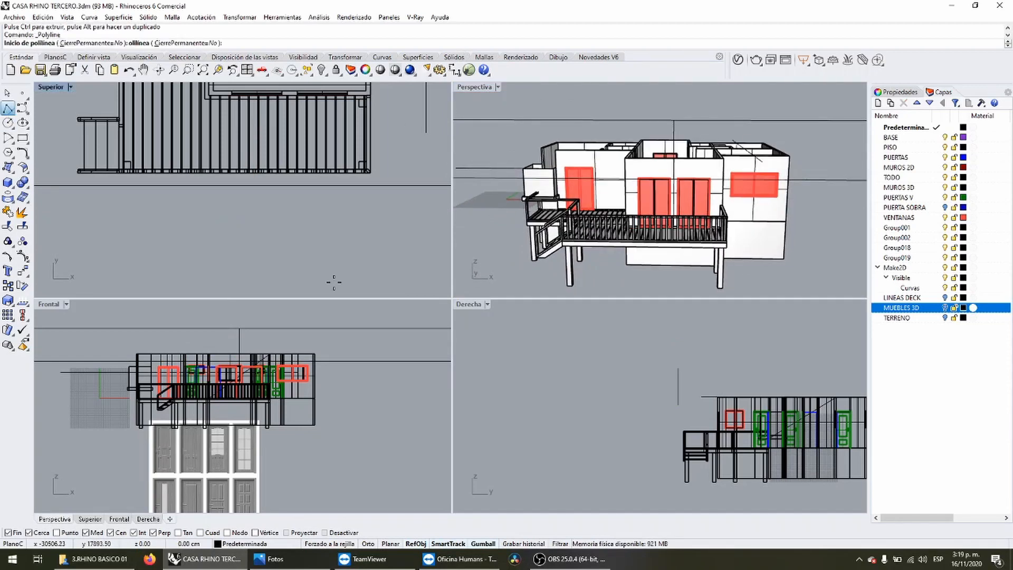
pyautogui.scroll(-4, 405, 180)
pyautogui.scroll(5, 280, 139)
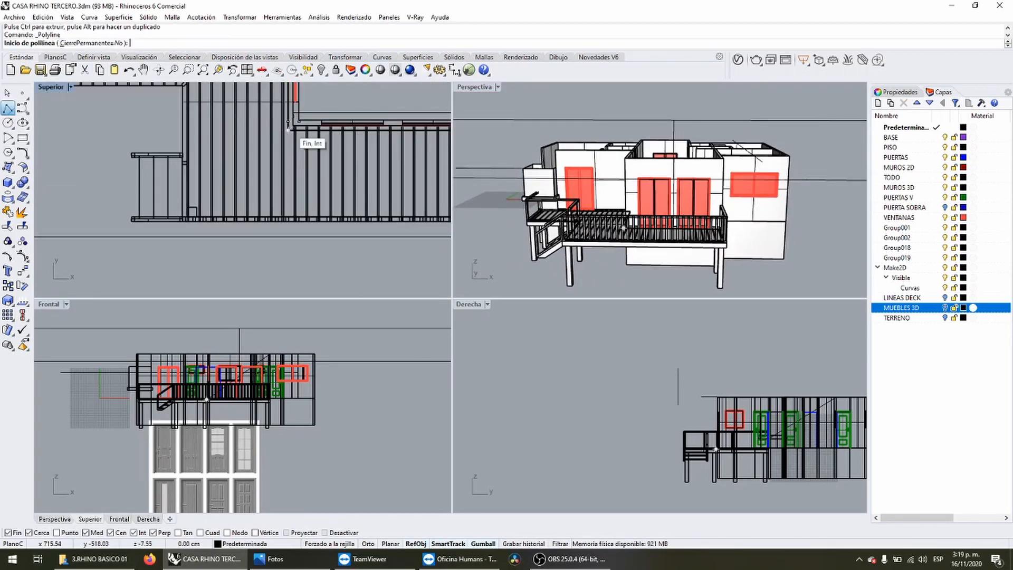
pyautogui.click(256, 171)
pyautogui.scroll(-5, 234, 172)
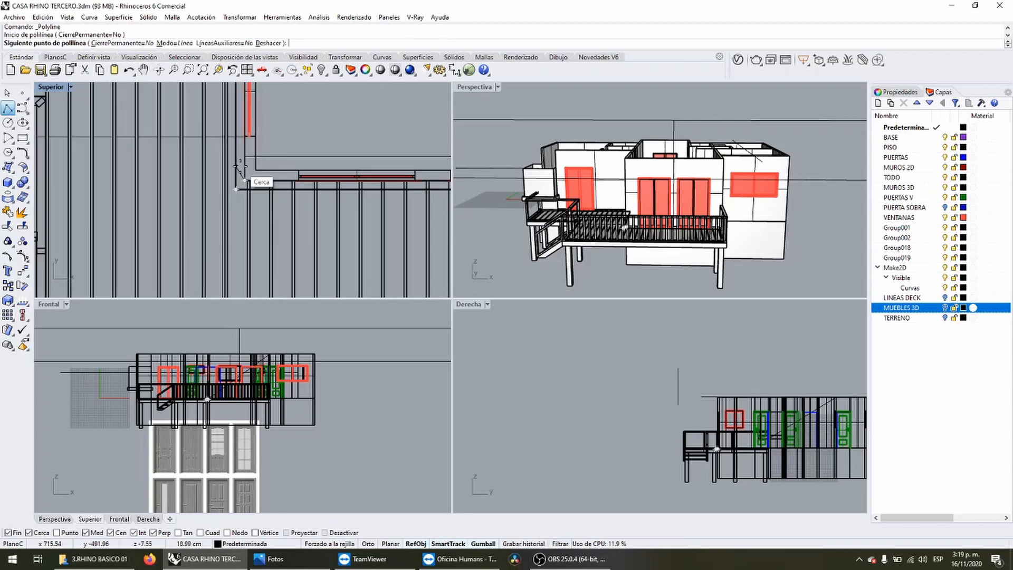
pyautogui.click(239, 269)
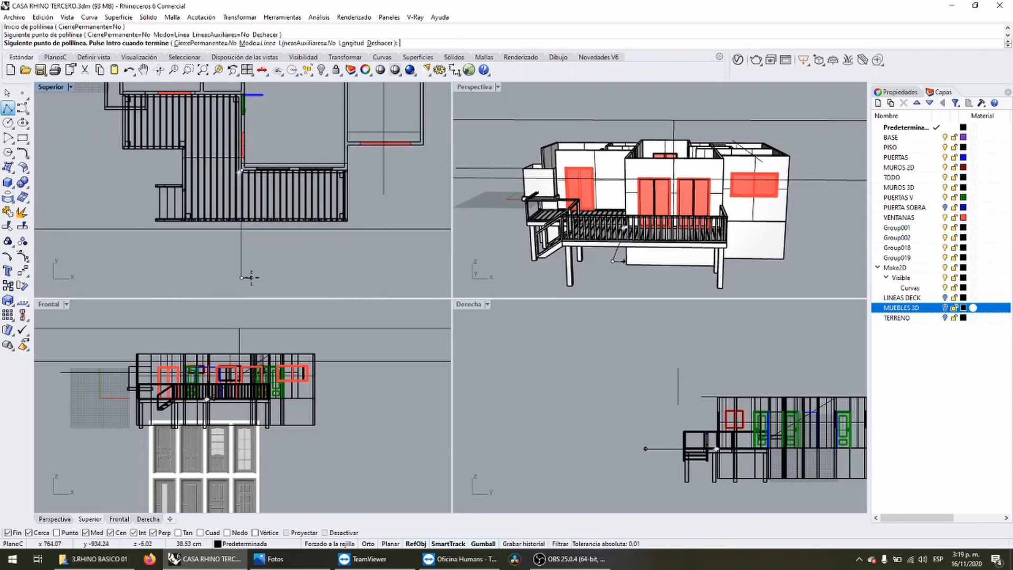
pyautogui.press('Return')
# Draw a matching straight polyline from the living room's other front corner forward past the deck.
pyautogui.scroll(4, 326, 177)
pyautogui.press('Return')
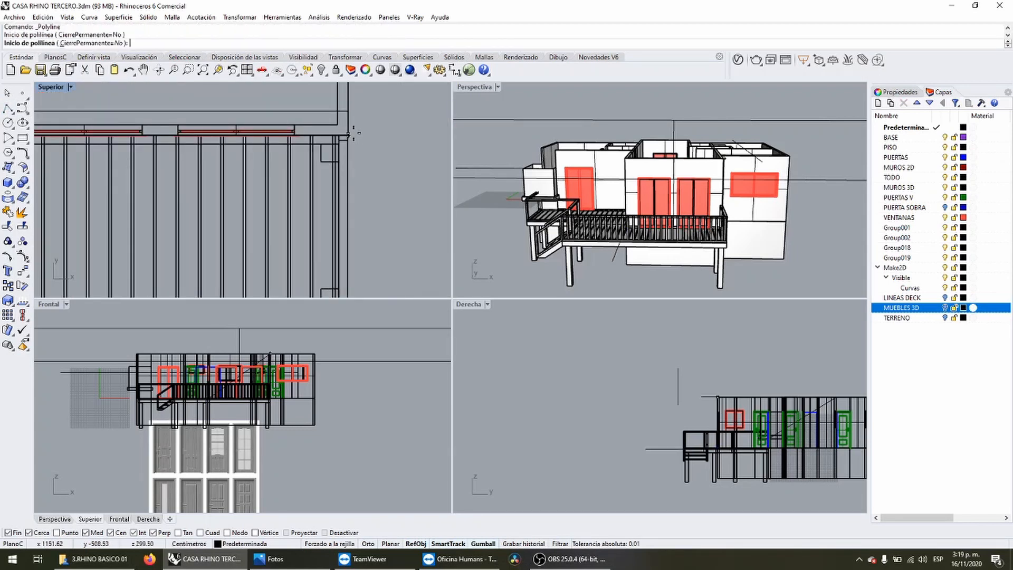
pyautogui.click(350, 133)
pyautogui.scroll(-3, 351, 133)
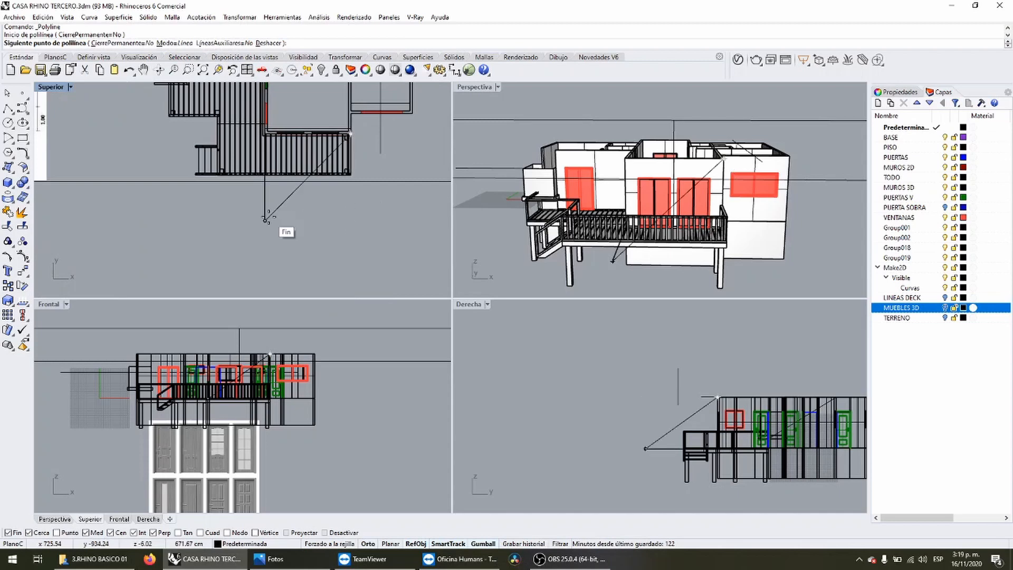
pyautogui.click(347, 216)
pyautogui.press('Return')
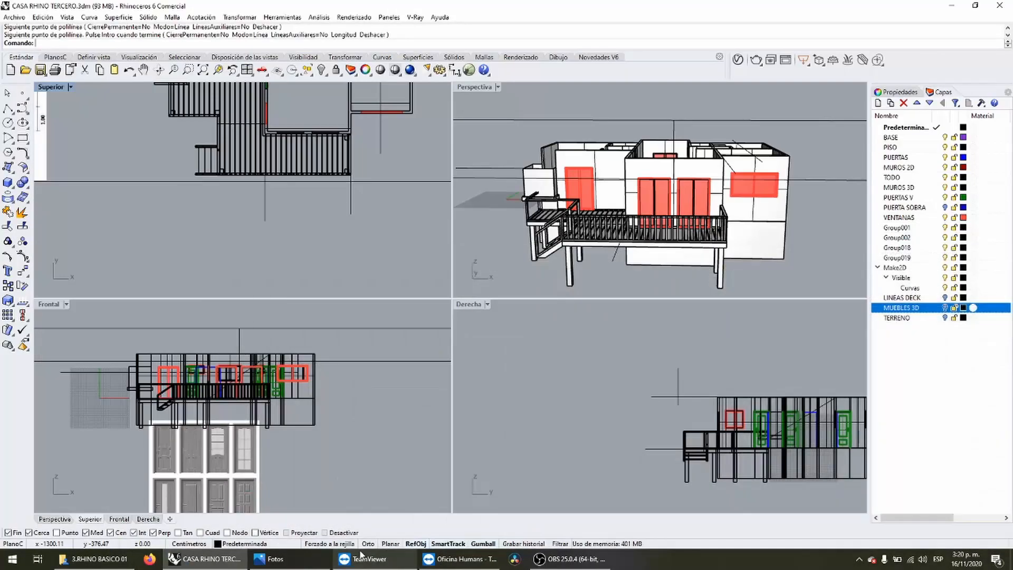
# Check the roof's side overhang in the house photo and compare it with the two wall guide lines in Rhino's top view.
pyautogui.click(269, 558)
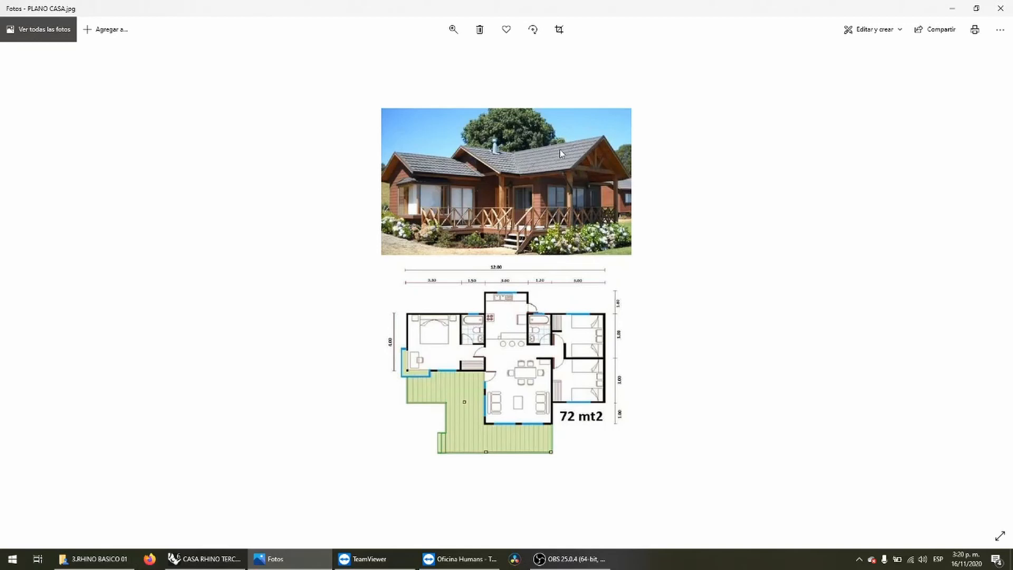
pyautogui.click(458, 558)
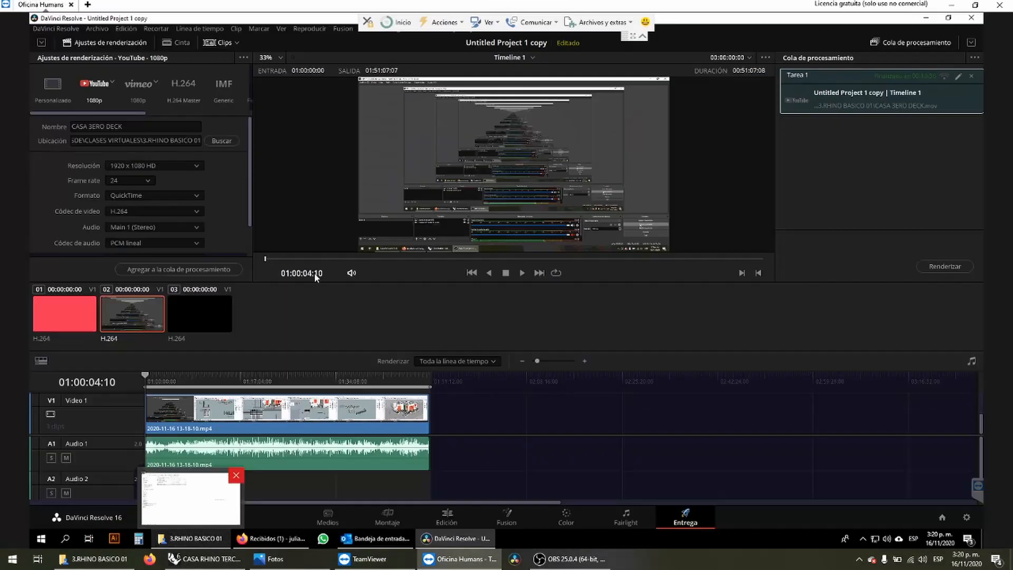
pyautogui.click(243, 558)
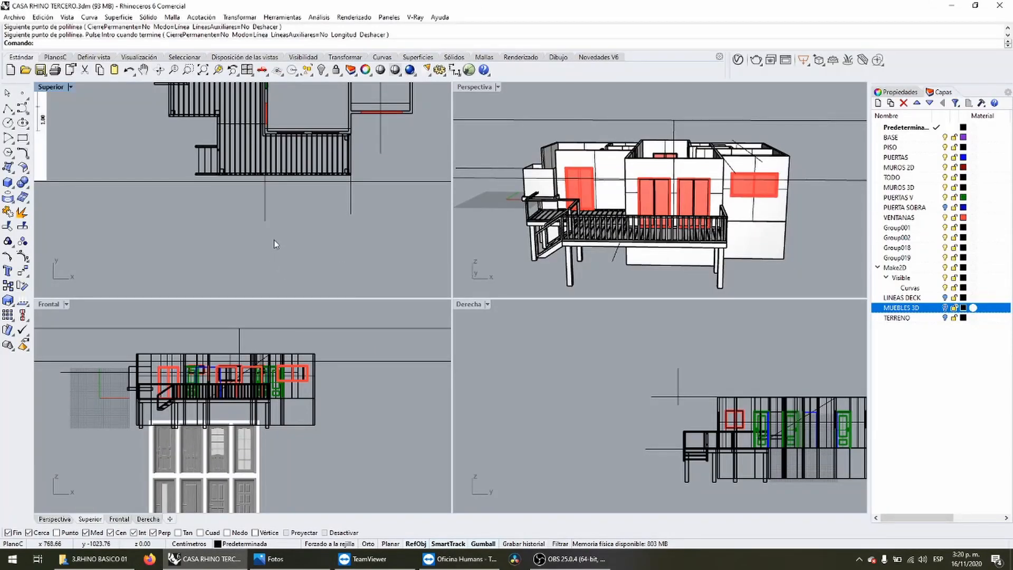
pyautogui.scroll(-1, 258, 237)
pyautogui.click(243, 174)
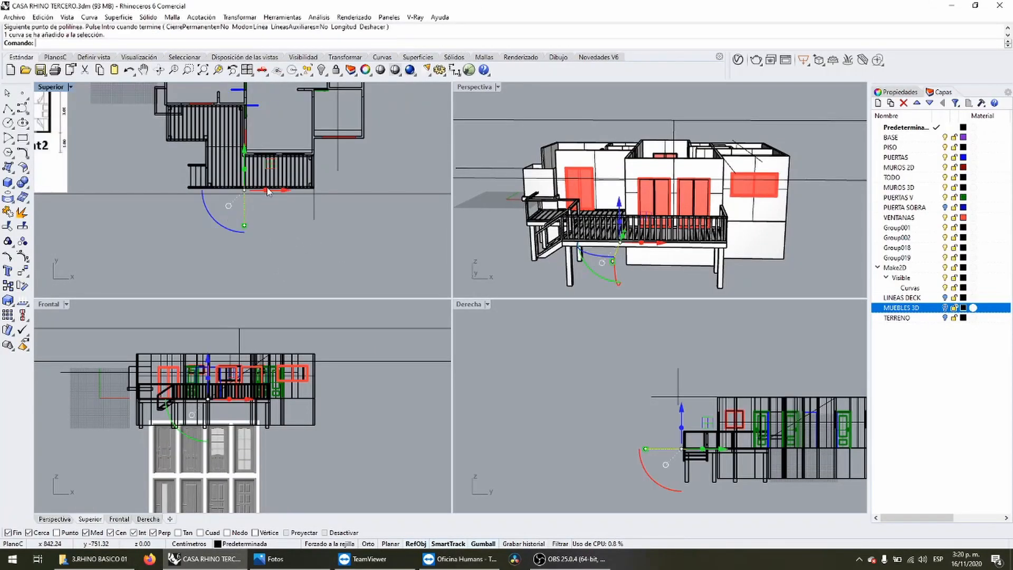
pyautogui.scroll(5, 244, 161)
pyautogui.scroll(-3, 244, 161)
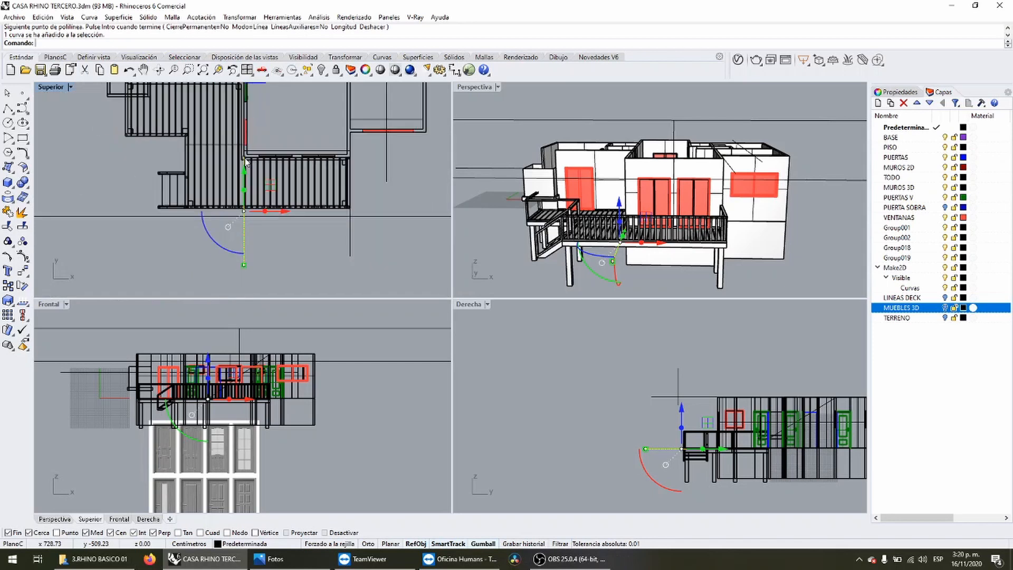
pyautogui.click(349, 182)
# Offset the guide line at the living room's inner deck corner outward by 40 cm.
pyautogui.click(244, 235)
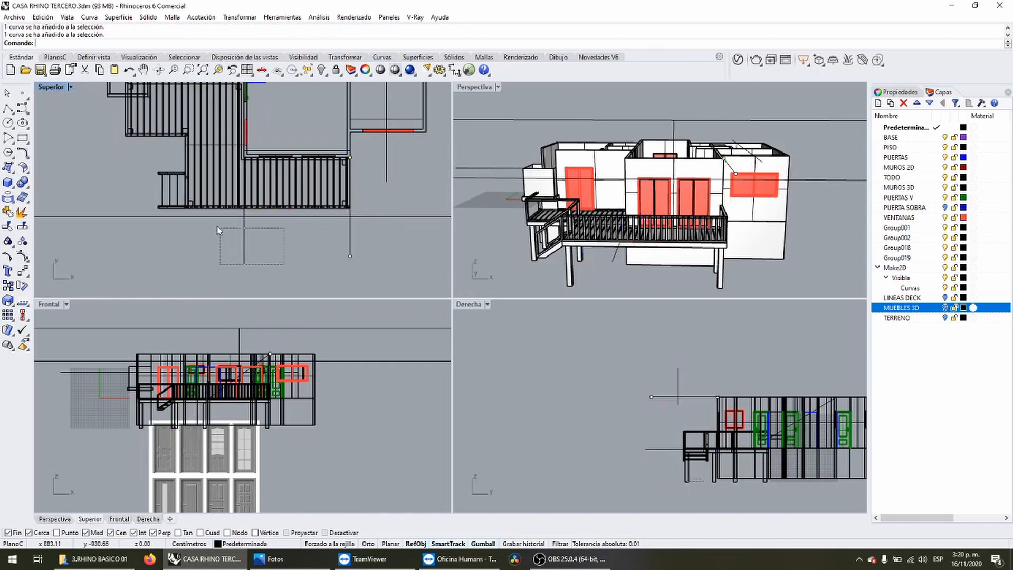
pyautogui.click(23, 157)
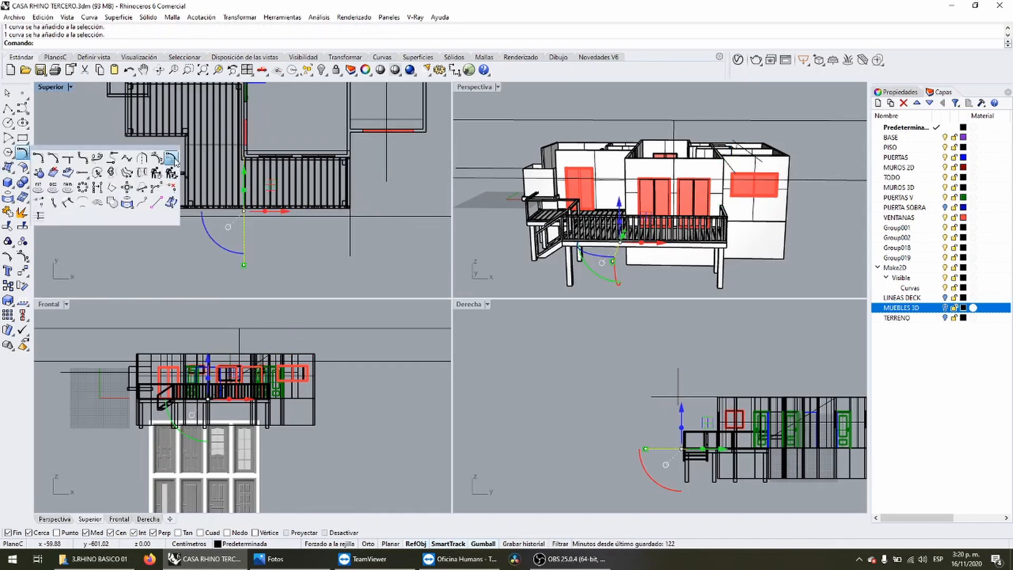
pyautogui.click(170, 161)
pyautogui.click(79, 43)
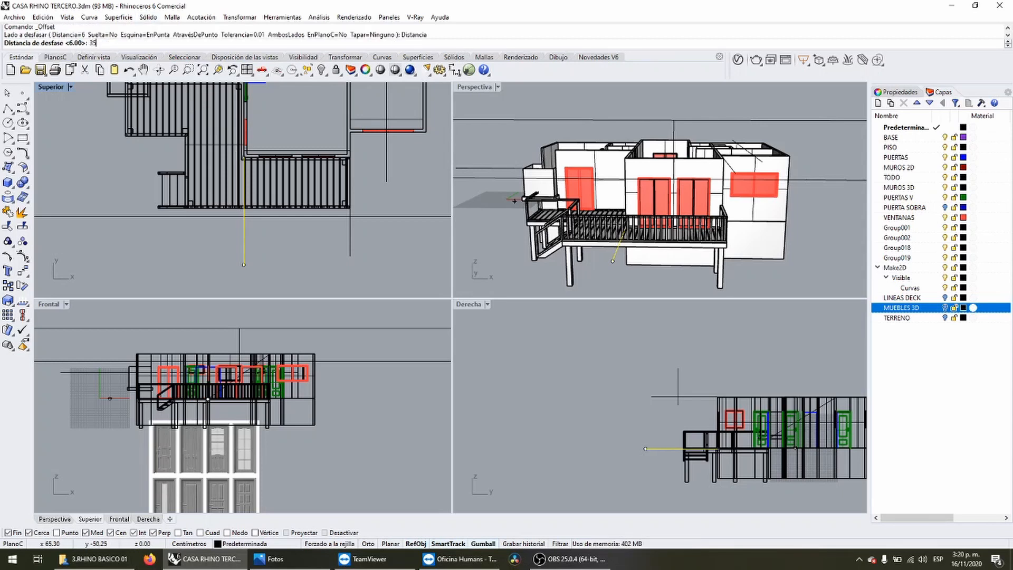
pyautogui.write('35')
pyautogui.press('Return')
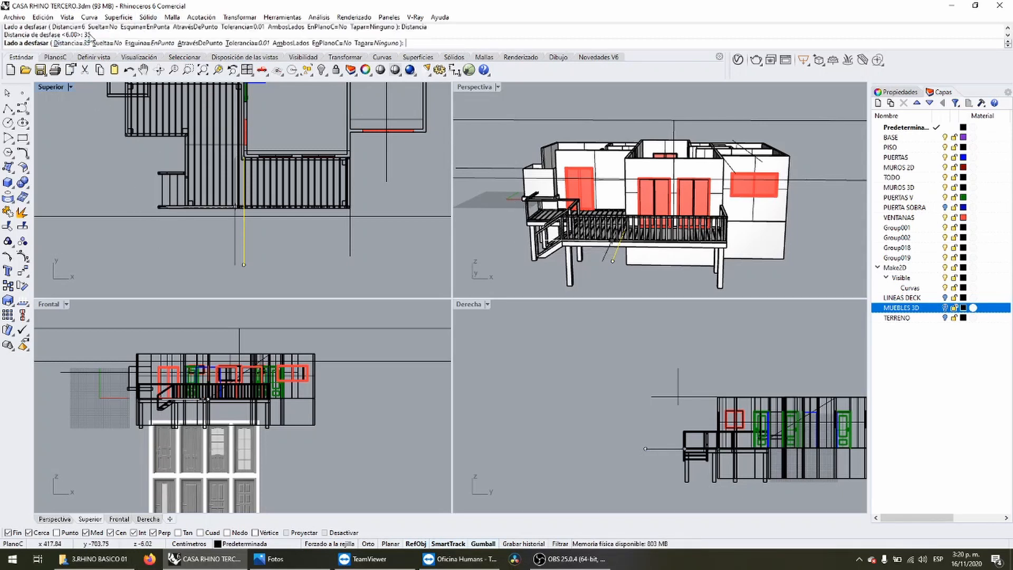
pyautogui.click(80, 43)
pyautogui.write('40')
pyautogui.press('Return')
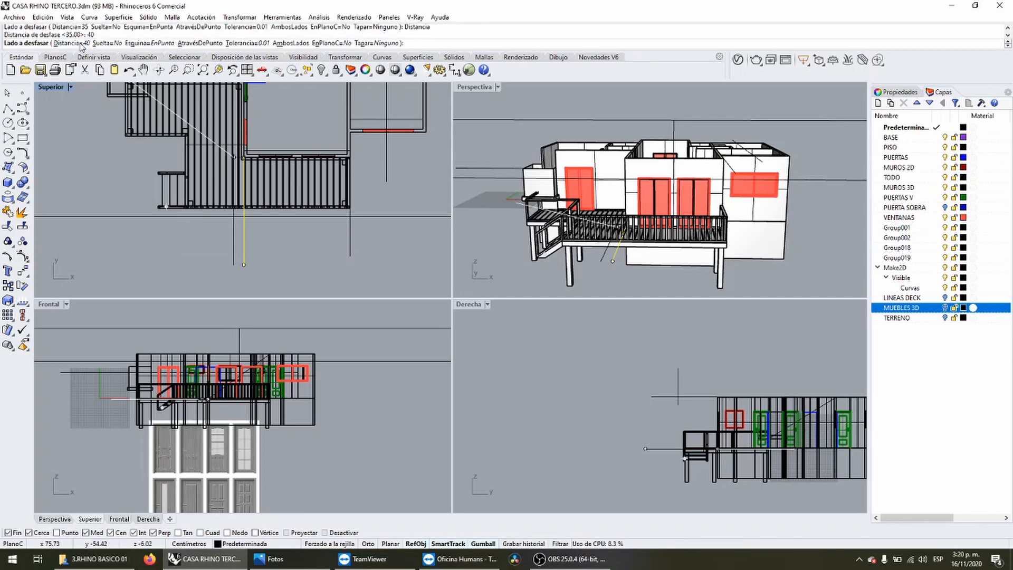
# Offset the guide line at the living room's opposite front corner outward by the same 40 cm.
pyautogui.click(352, 249)
pyautogui.rightClick(351, 247)
pyautogui.click(388, 244)
pyautogui.click(388, 245)
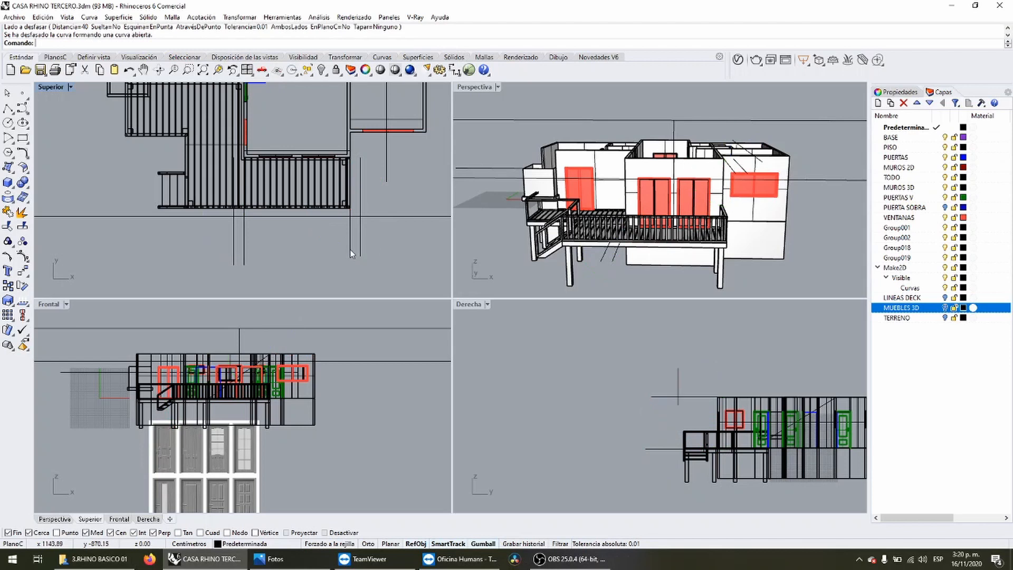
# Delete the two original guide lines drawn from the living room's wall corners, keeping their offset copies.
pyautogui.click(350, 250)
pyautogui.press('Delete')
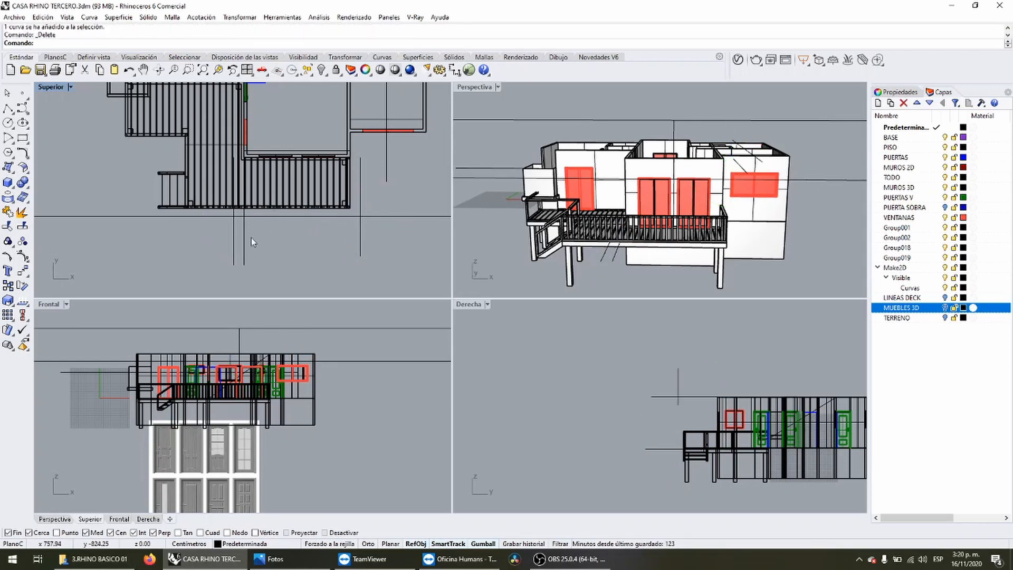
pyautogui.click(245, 245)
pyautogui.press('Delete')
# Select the overhang guide line on the living room's inner deck side and check the roof eaves in the house photo.
pyautogui.click(233, 241)
pyautogui.scroll(5, 239, 147)
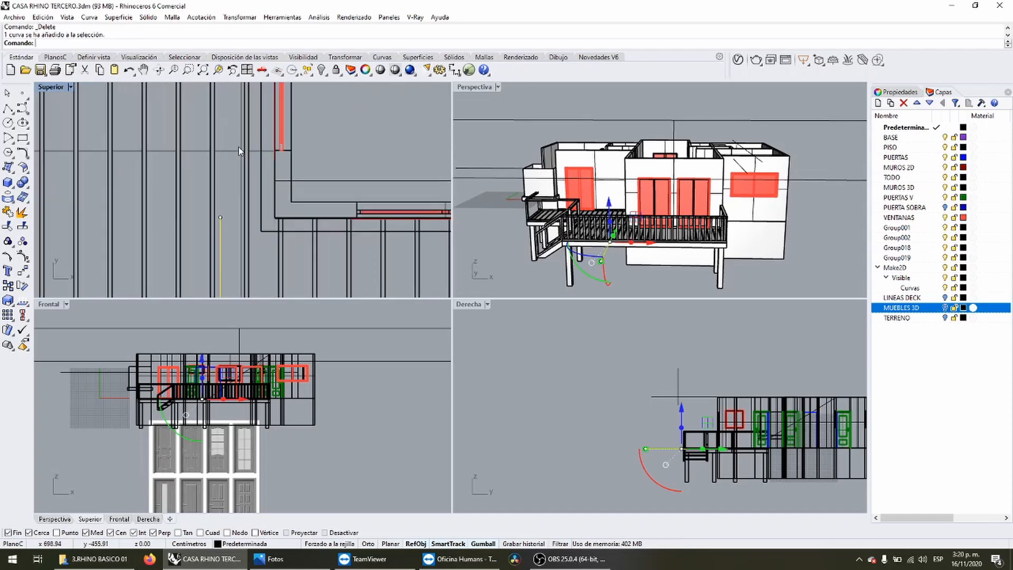
pyautogui.click(271, 559)
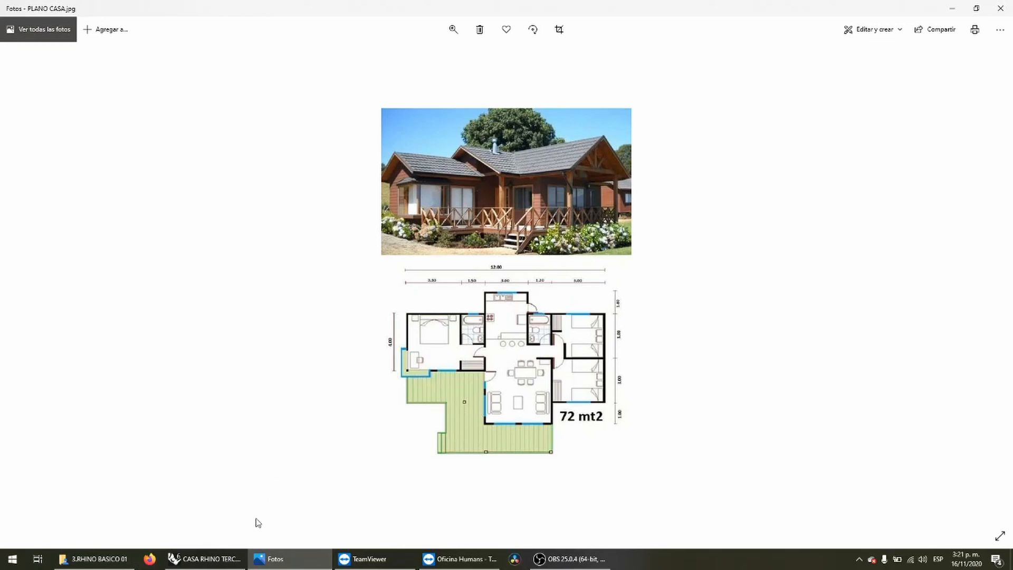
pyautogui.click(205, 558)
pyautogui.scroll(-5, 248, 165)
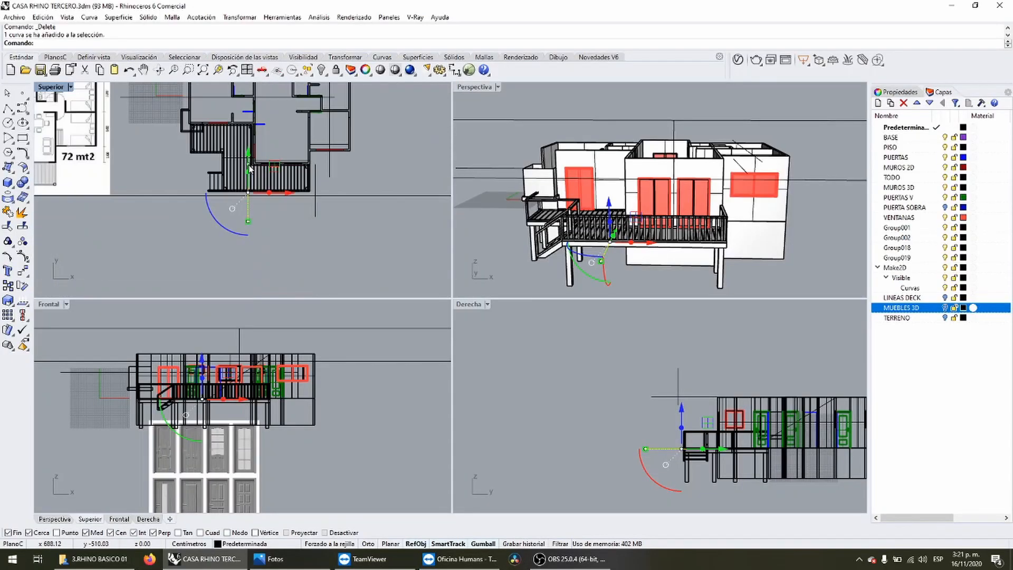
pyautogui.scroll(3, 271, 217)
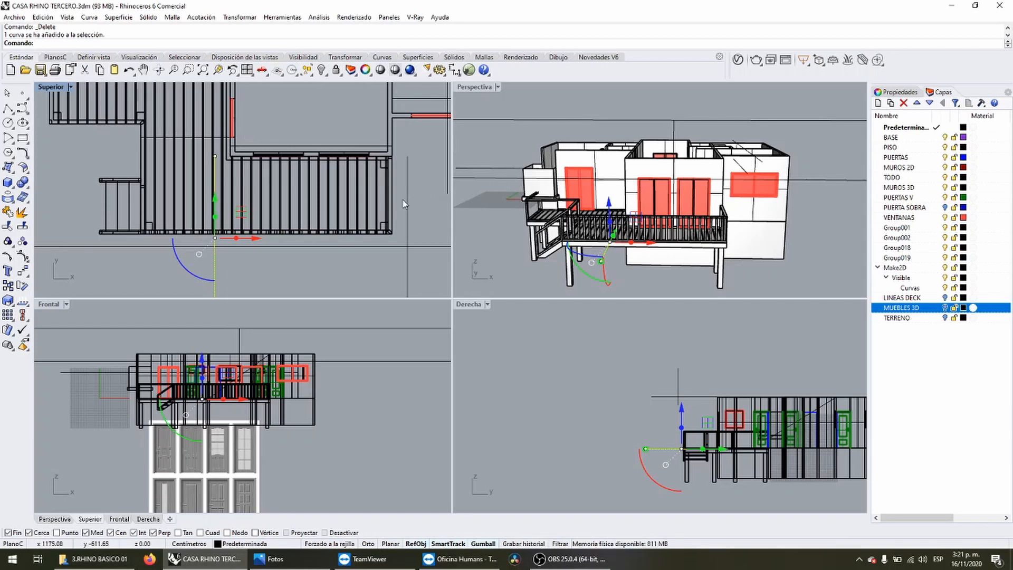
# Add the opposite overhang guide line to the selection, raise both above the house and align their heights automatically by horizontal centre.
pyautogui.keyDown('shift'); pyautogui.click(408, 273); pyautogui.keyUp('shift')
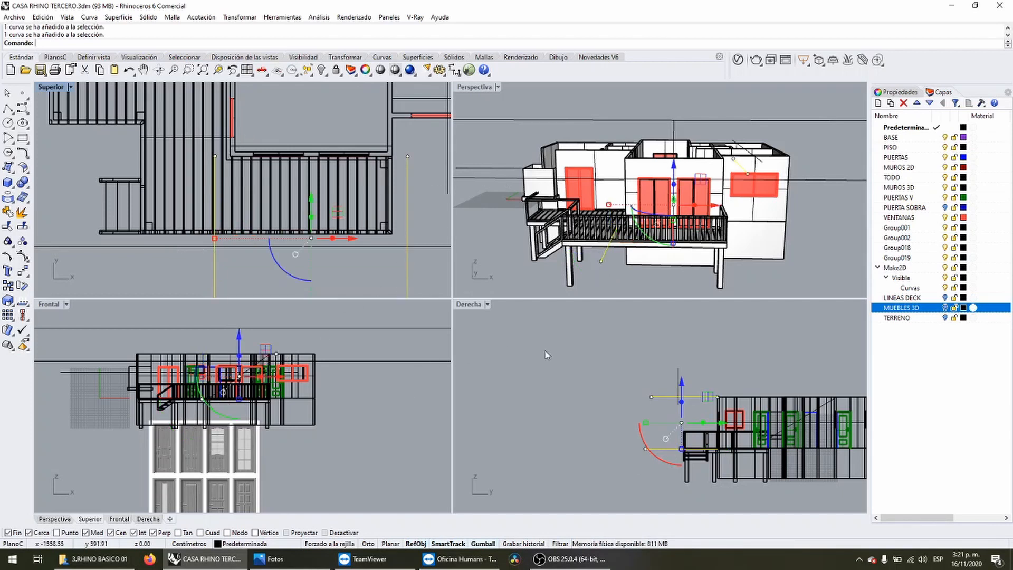
pyautogui.moveTo(228, 372); pyautogui.dragTo(219, 439, button='right')
pyautogui.moveTo(230, 403); pyautogui.dragTo(234, 327)
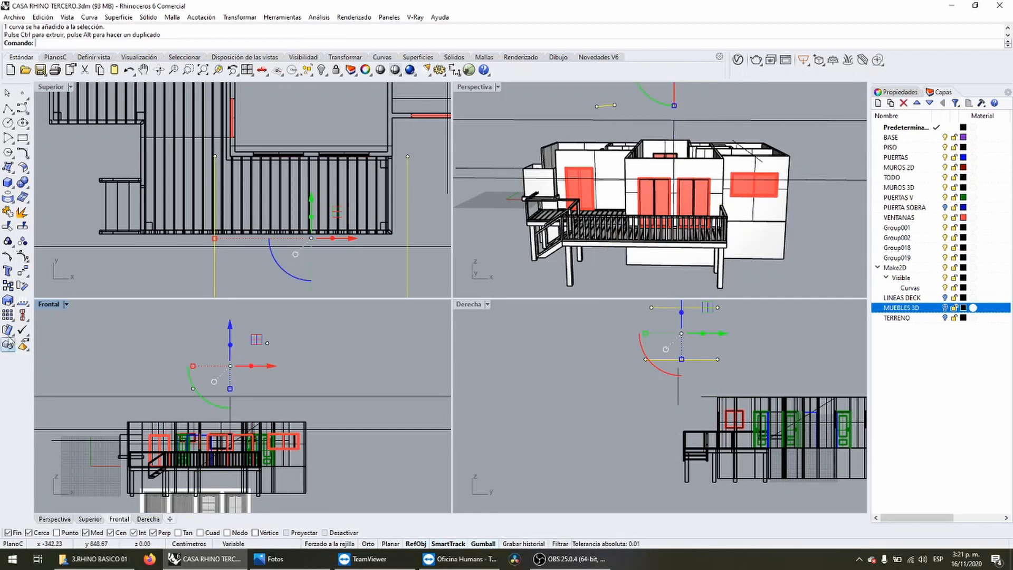
pyautogui.click(22, 309)
pyautogui.click(46, 336)
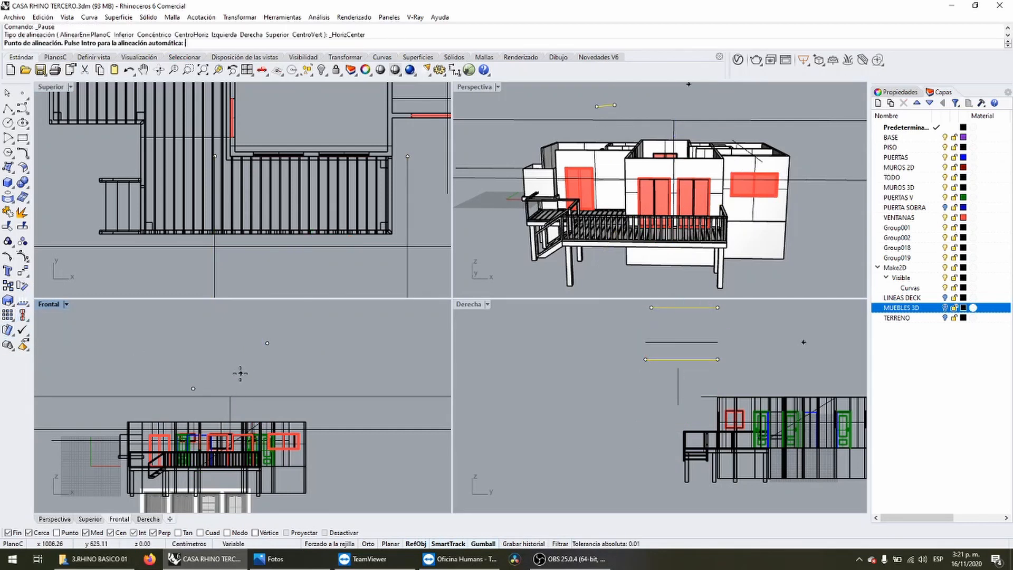
pyautogui.press('Return')
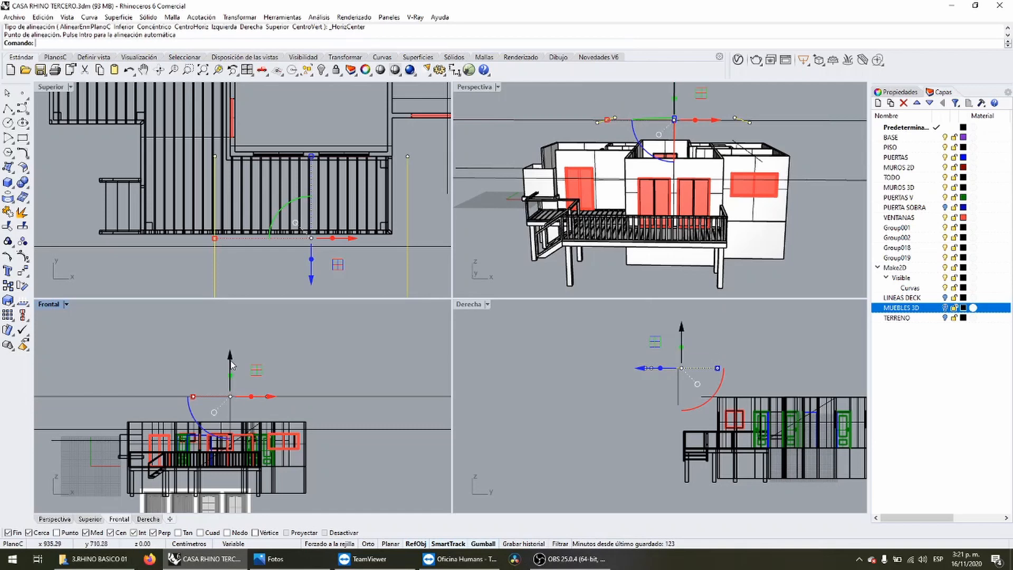
# Lower the two aligned overhang guide lines to eave height, slightly below the top of the walls, and deselect them.
pyautogui.moveTo(231, 361); pyautogui.dragTo(223, 394)
pyautogui.scroll(4, 230, 422)
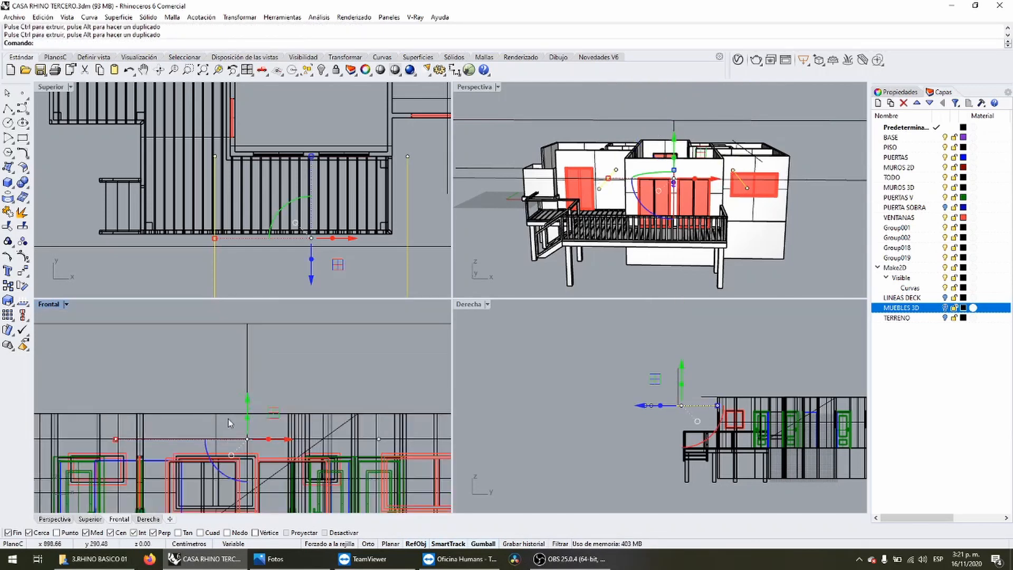
pyautogui.scroll(-4, 230, 422)
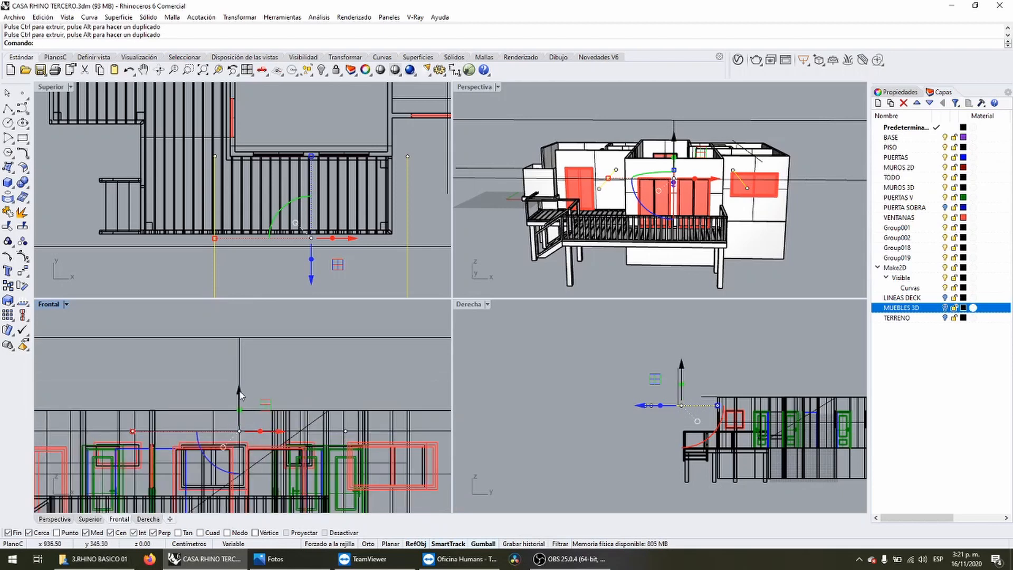
pyautogui.moveTo(239, 391); pyautogui.dragTo(239, 390)
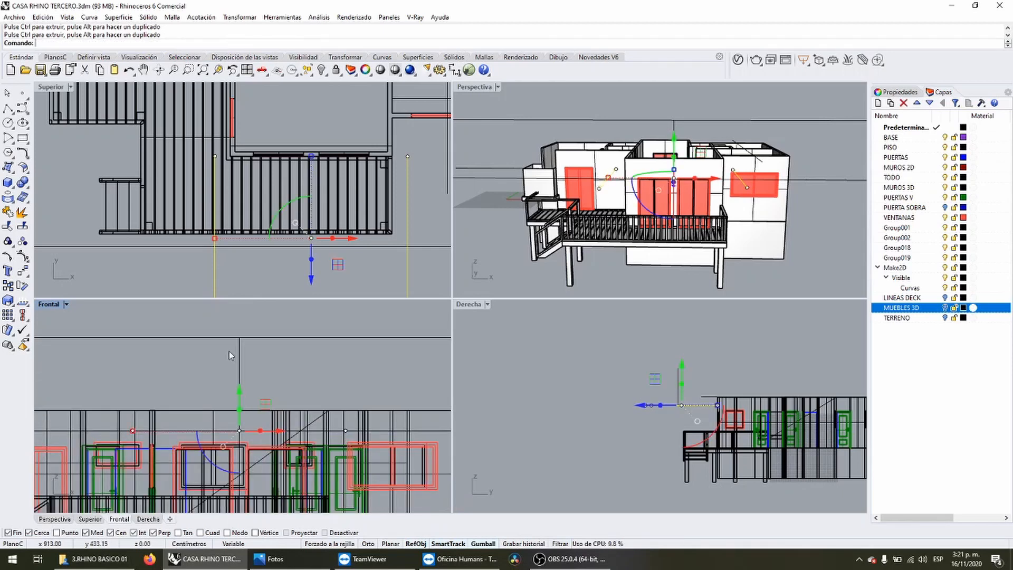
pyautogui.click(191, 355)
# Draw the first slope of the gable as a polyline from the deck-side overhang and front guide intersection up to the ridge point.
pyautogui.moveTo(610, 253); pyautogui.dragTo(733, 183, button='right')
pyautogui.scroll(4, 738, 176)
pyautogui.scroll(-3, 703, 208)
pyautogui.scroll(3, 726, 180)
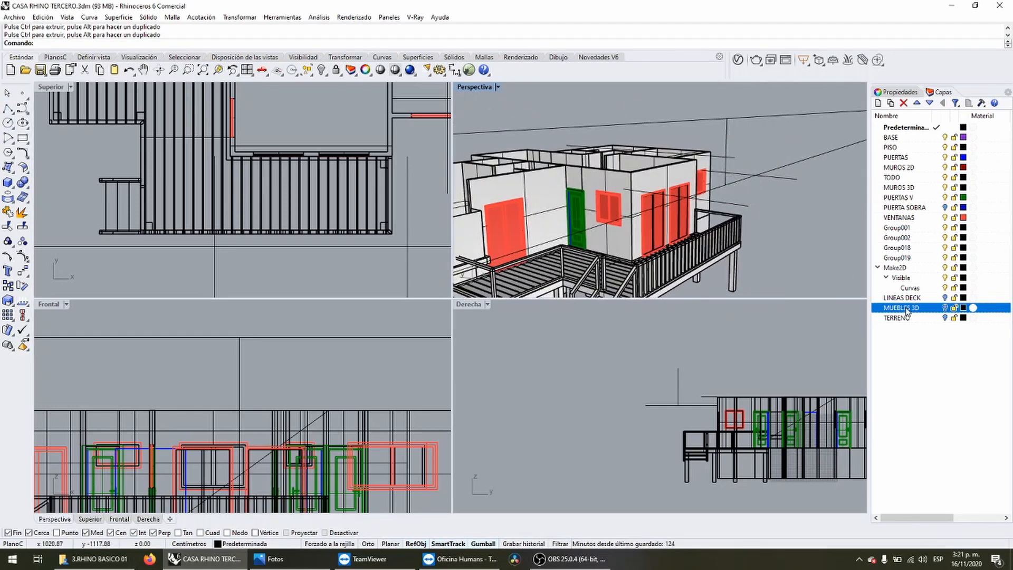
pyautogui.click(8, 108)
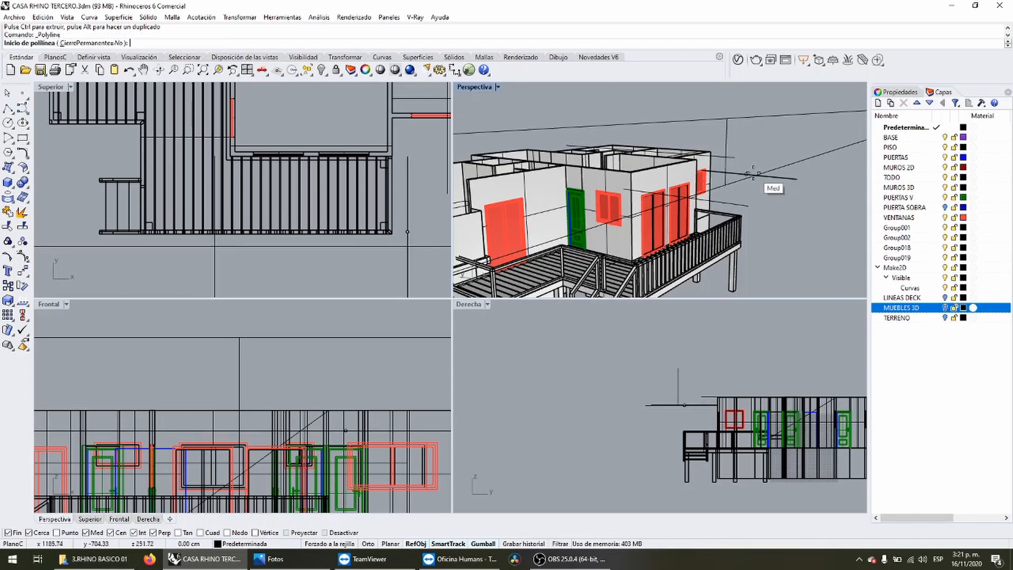
pyautogui.scroll(4, 720, 208)
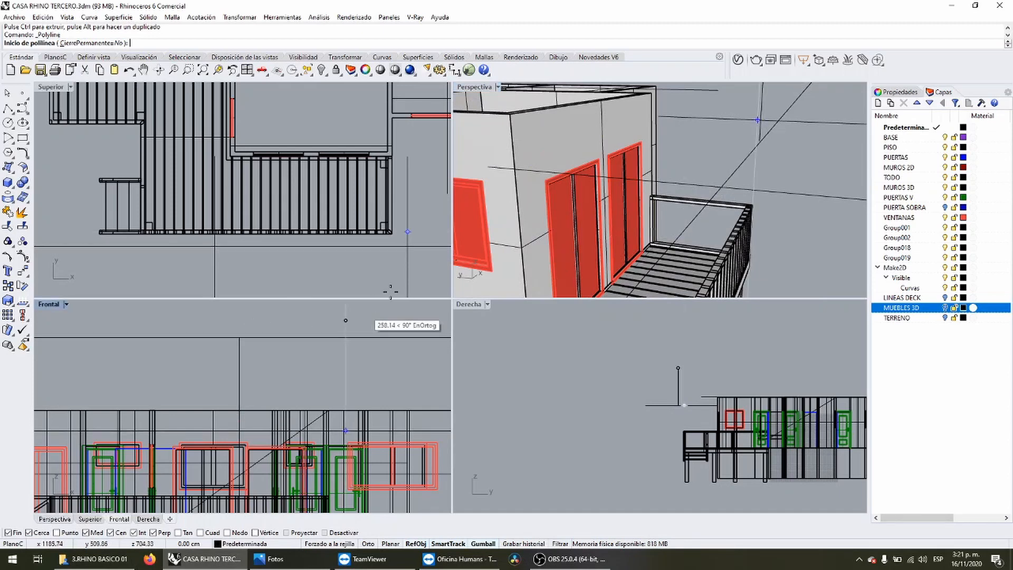
pyautogui.scroll(2, 773, 192)
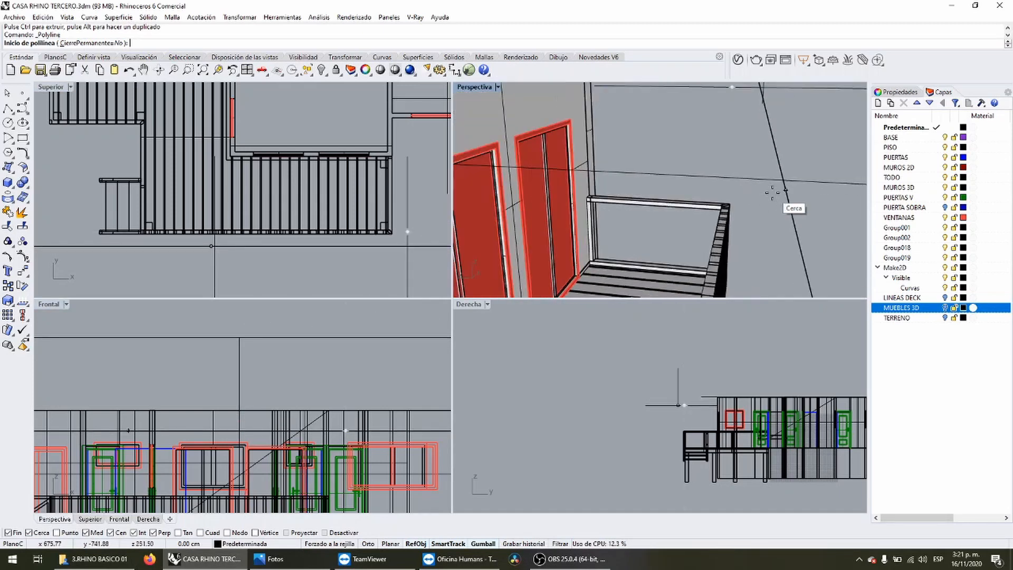
pyautogui.click(782, 180)
pyautogui.scroll(-5, 639, 200)
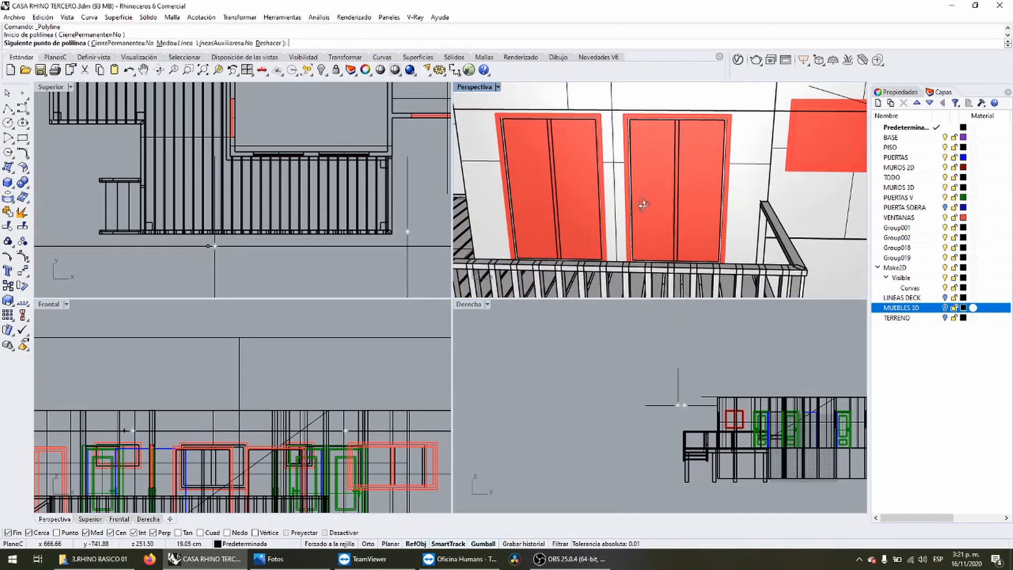
pyautogui.moveTo(543, 206); pyautogui.dragTo(643, 126, button='right')
pyautogui.click(641, 127)
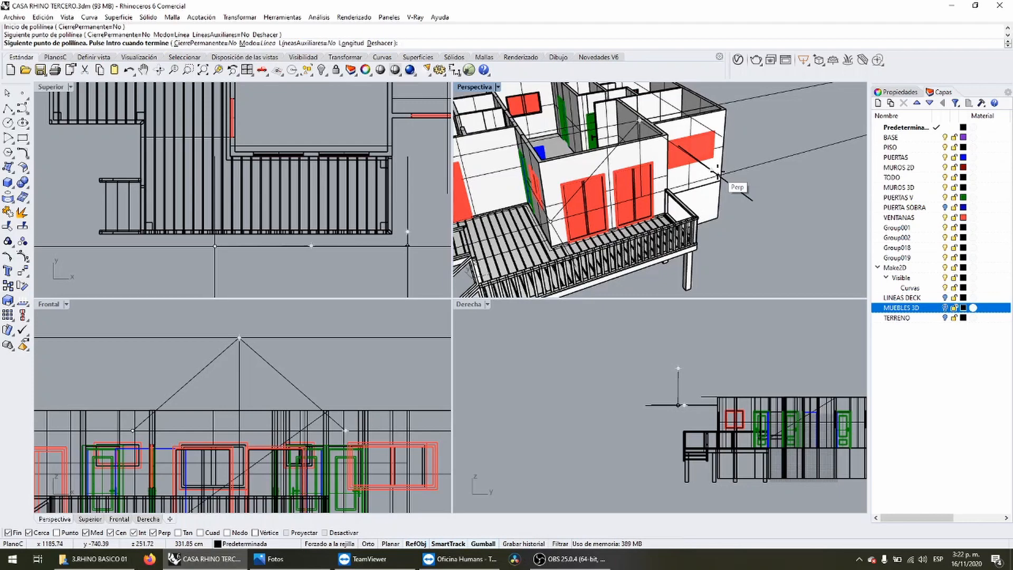
# Continue the gable polyline down to the intersection of the front guide and the opposite overhang guide, and finish it.
pyautogui.scroll(5, 719, 174)
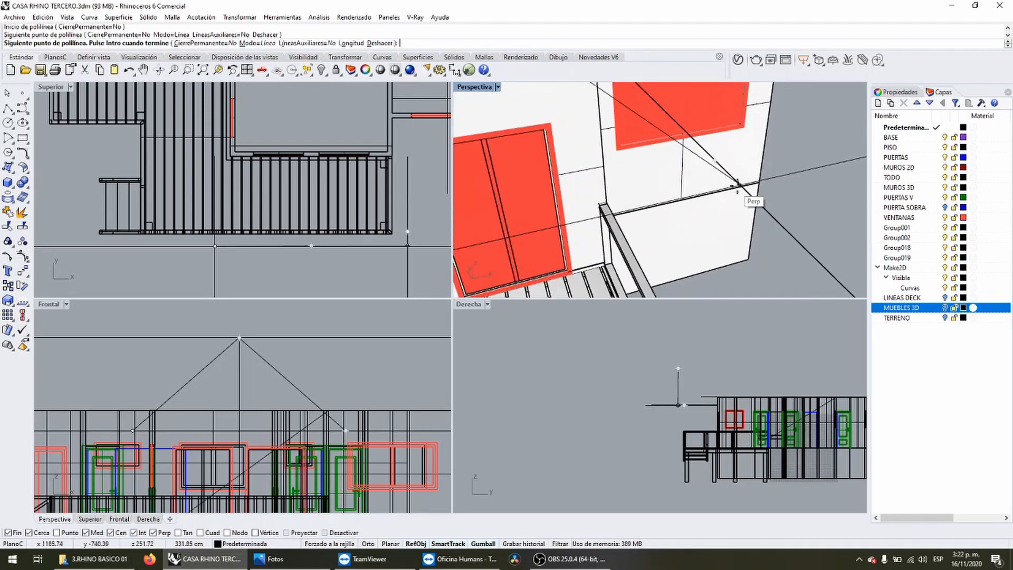
pyautogui.moveTo(738, 184); pyautogui.dragTo(555, 200, button='right')
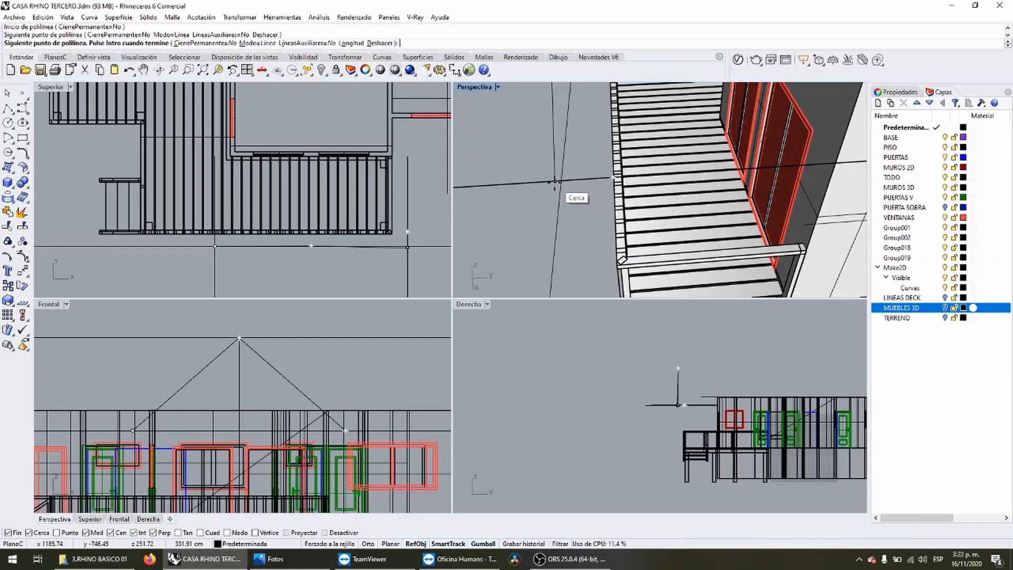
pyautogui.moveTo(563, 181); pyautogui.dragTo(525, 219, button='right')
pyautogui.click(573, 208)
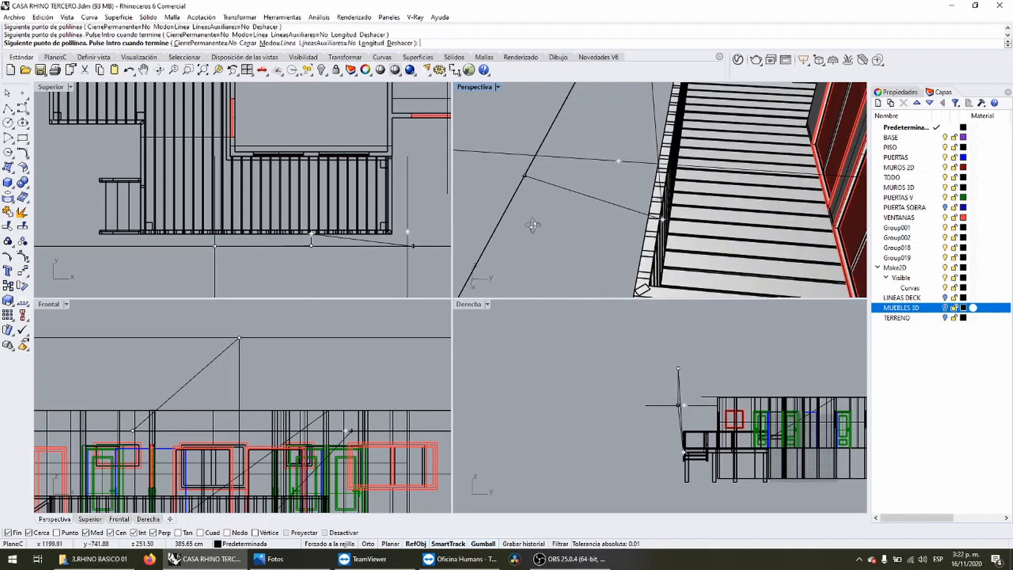
pyautogui.hotkey('ctrl', 'z')
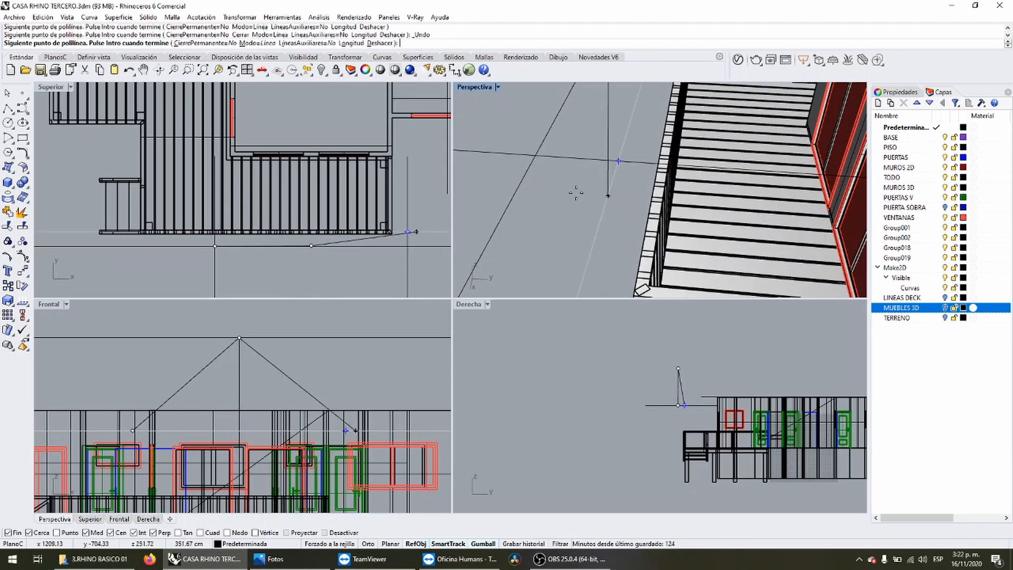
pyautogui.click(533, 156)
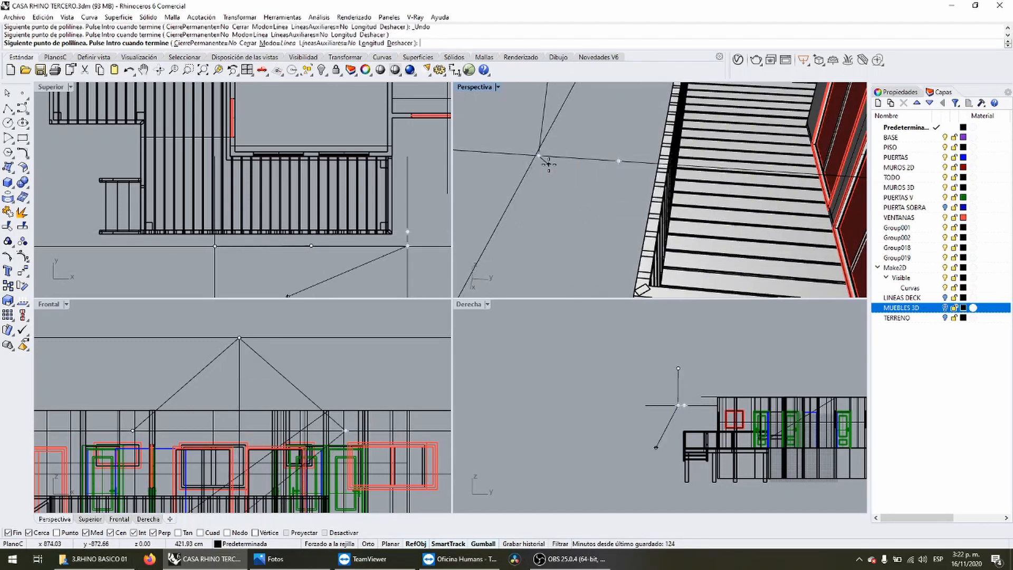
pyautogui.rightClick(546, 161)
# Select the gable polyline and show it with the whole house in a maximized perspective view.
pyautogui.click(540, 135)
pyautogui.scroll(-5, 549, 223)
pyautogui.scroll(-8, 549, 222)
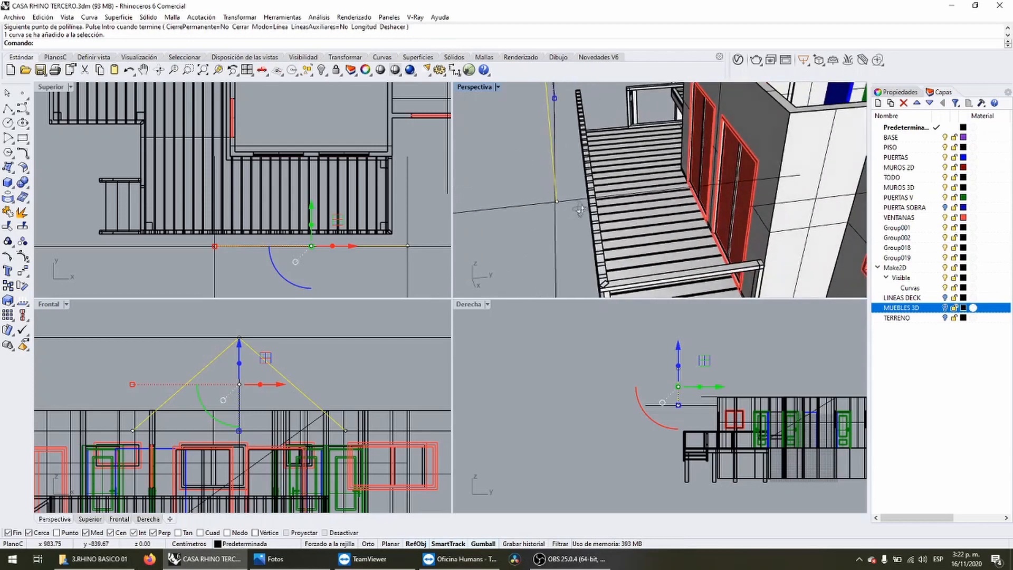
pyautogui.moveTo(692, 205); pyautogui.dragTo(798, 166, button='right')
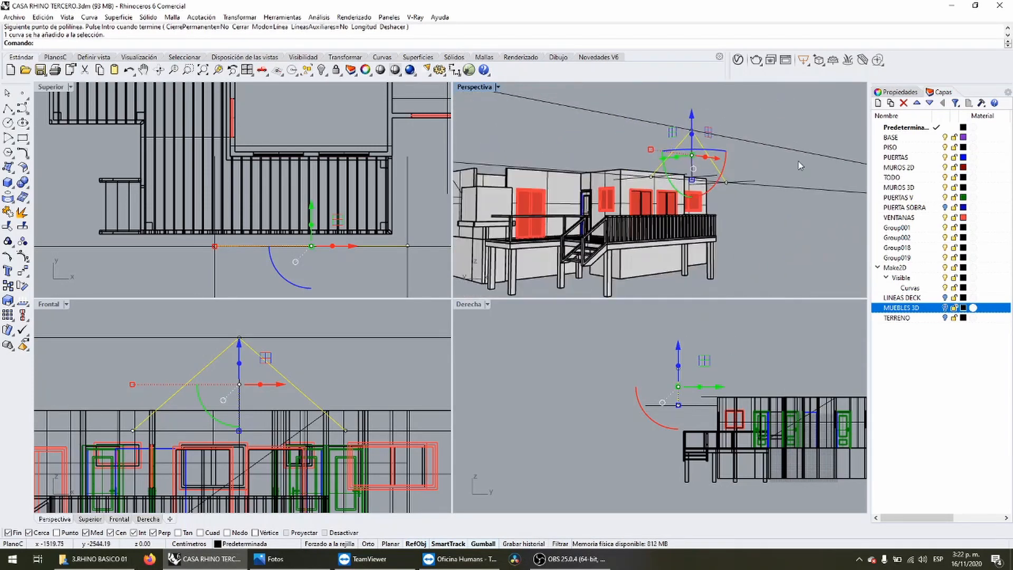
pyautogui.doubleClick(474, 87)
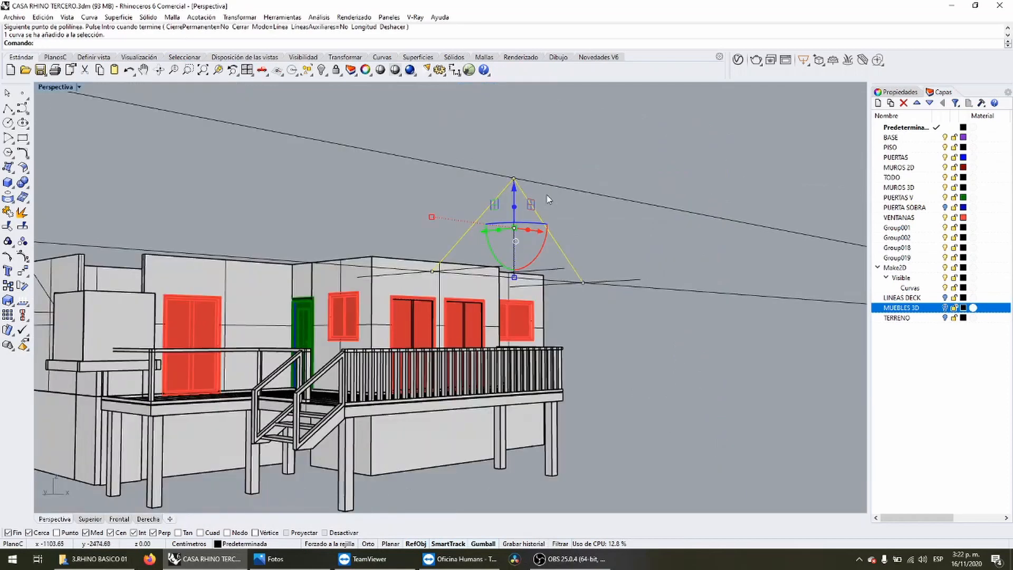
pyautogui.moveTo(547, 198); pyautogui.dragTo(406, 272, button='right')
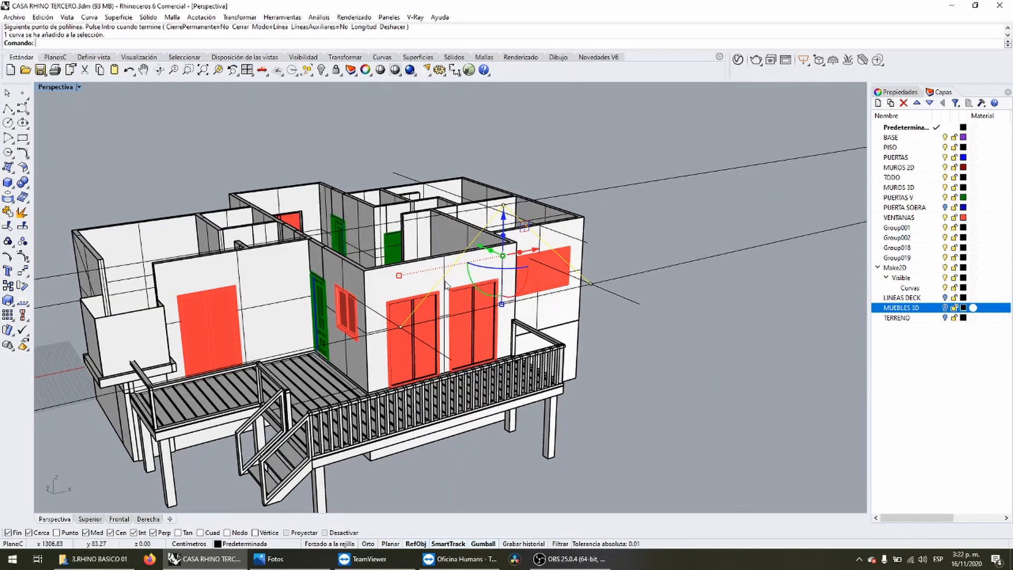
pyautogui.click(569, 559)
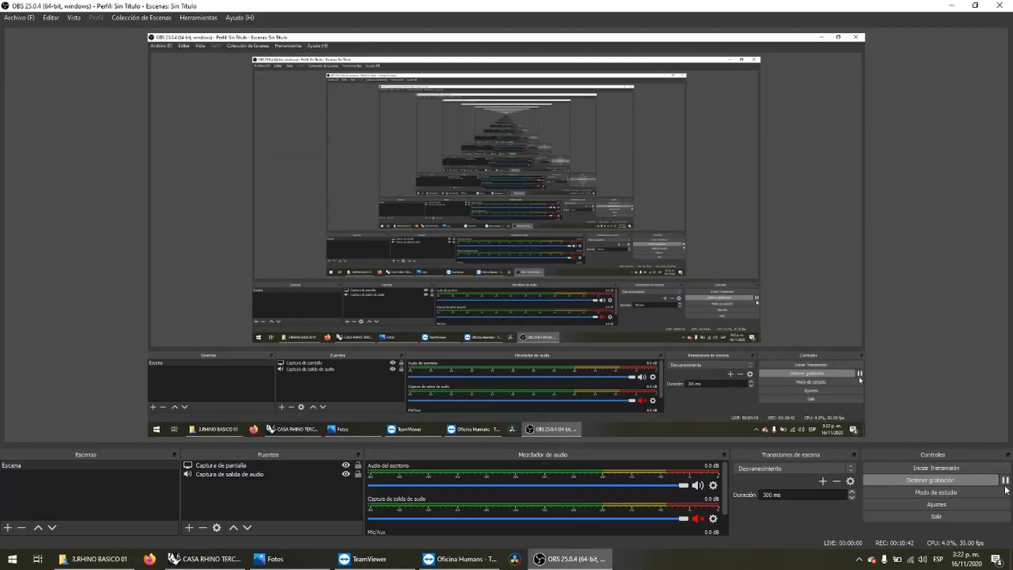
pyautogui.click(206, 559)
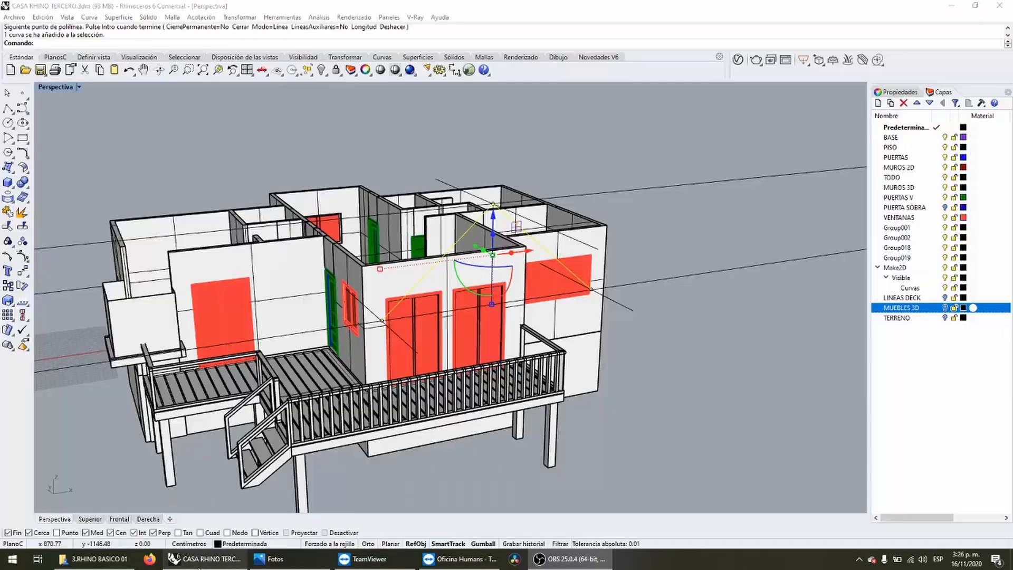
# Extrude the gable polyline with Solid on and both-sides extrusion off, back over the living room block past its rear wall.
pyautogui.moveTo(363, 346); pyautogui.dragTo(403, 303, button='right')
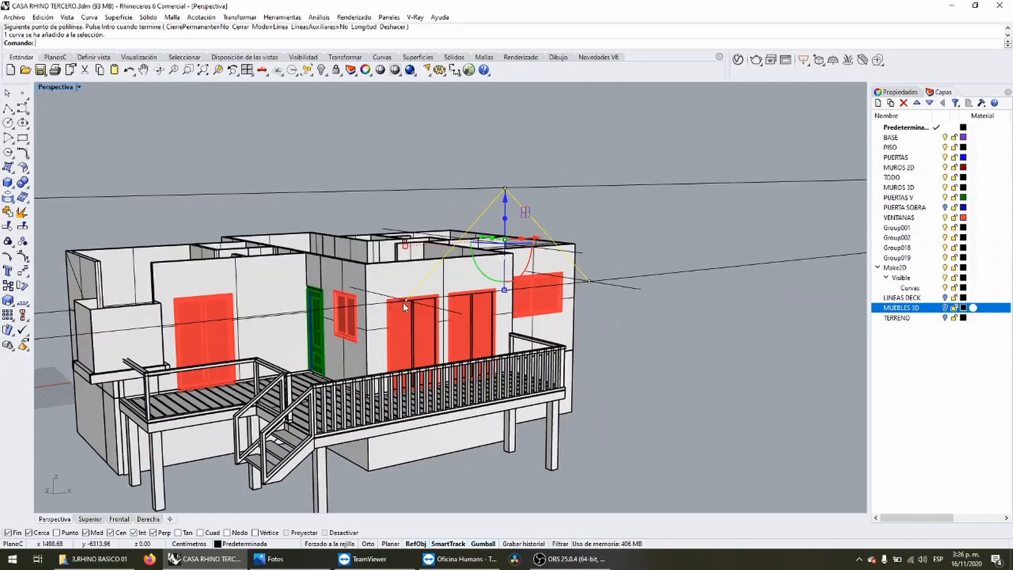
pyautogui.click(7, 182)
pyautogui.click(51, 199)
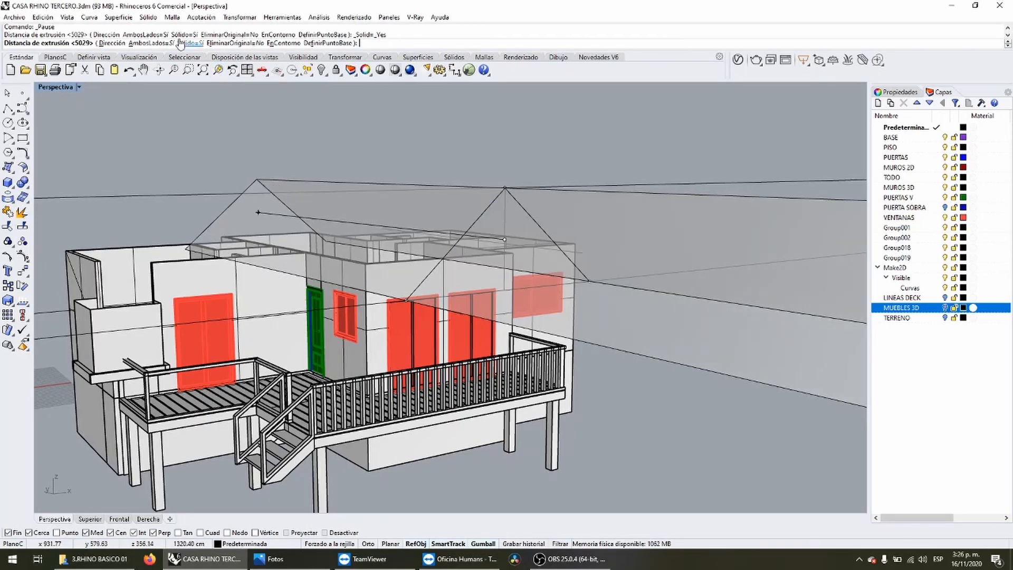
pyautogui.click(150, 43)
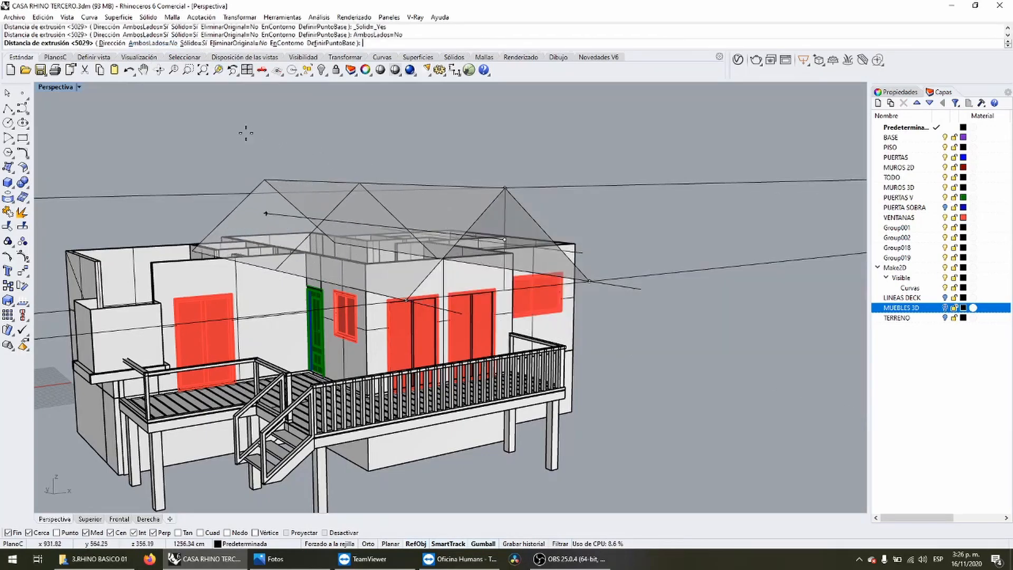
pyautogui.moveTo(201, 157); pyautogui.dragTo(121, 164, button='right')
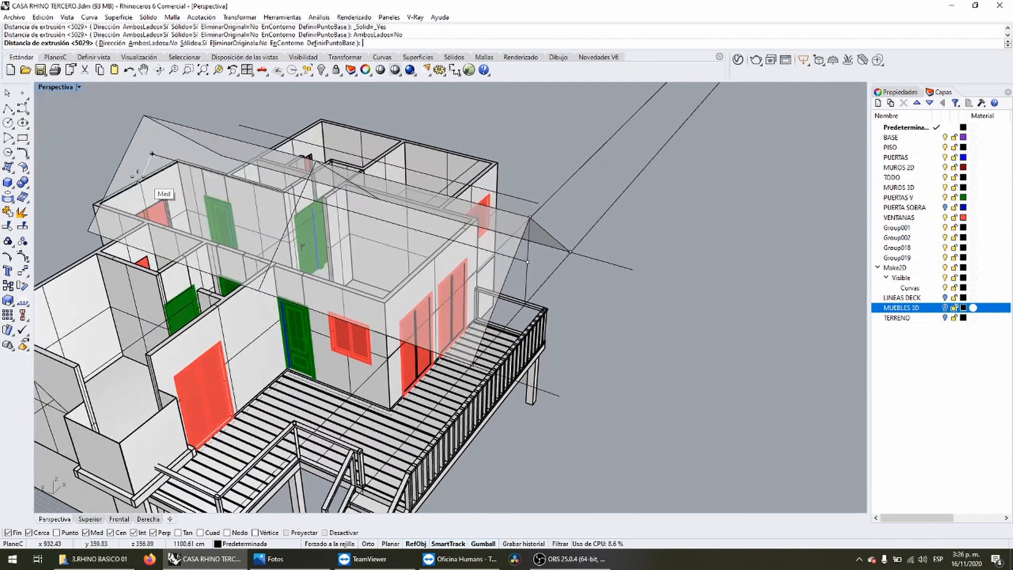
pyautogui.click(100, 164)
pyautogui.click(209, 102)
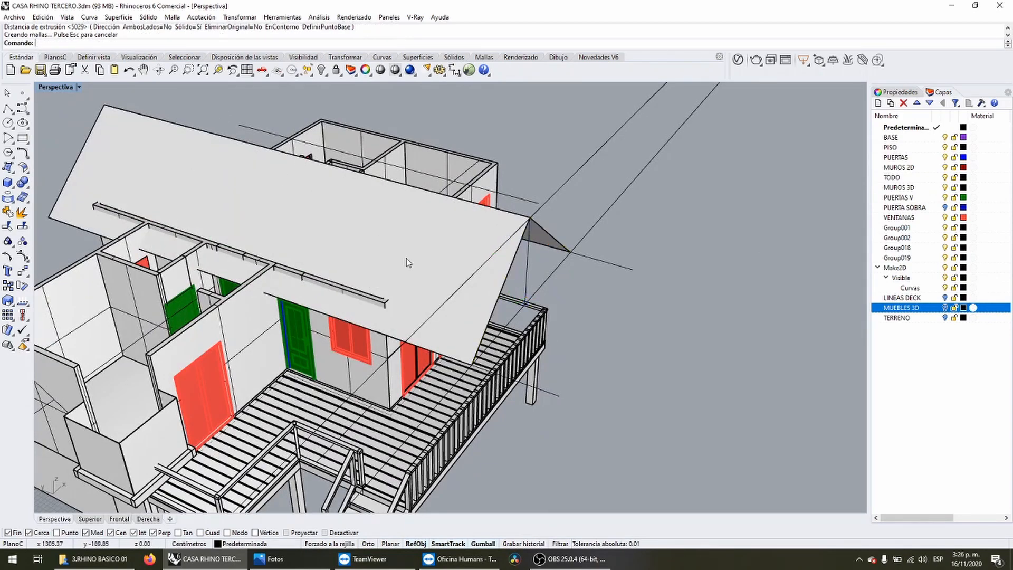
# Examine the extruded roof from the front deck side and compare its shape with the house photo.
pyautogui.moveTo(406, 262); pyautogui.dragTo(443, 292, button='right')
pyautogui.scroll(-2, 444, 293)
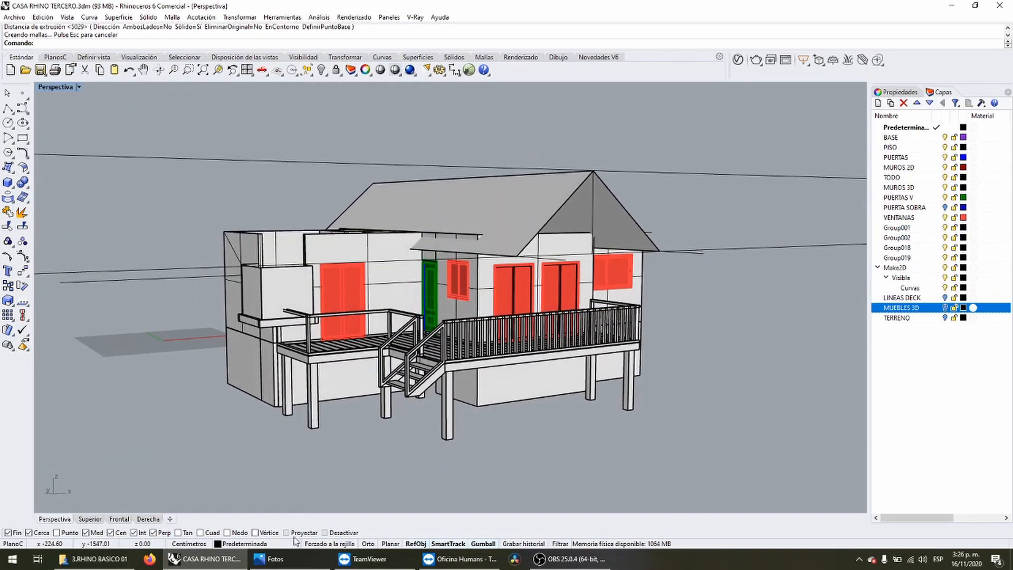
pyautogui.click(296, 557)
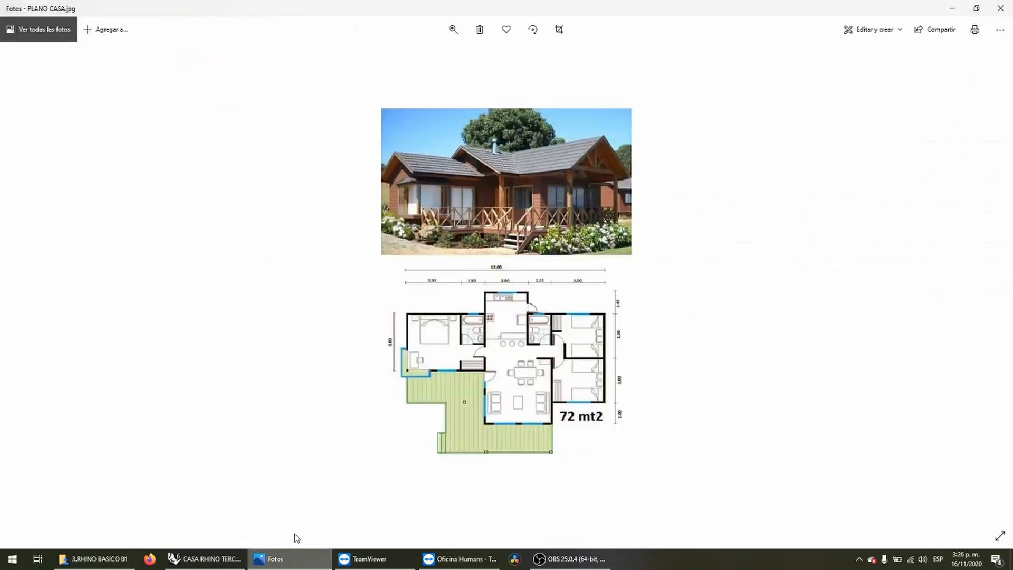
# Match the perspective view to the house photo's viewpoint and compare the gable roof's slope and height with it.
pyautogui.click(295, 566)
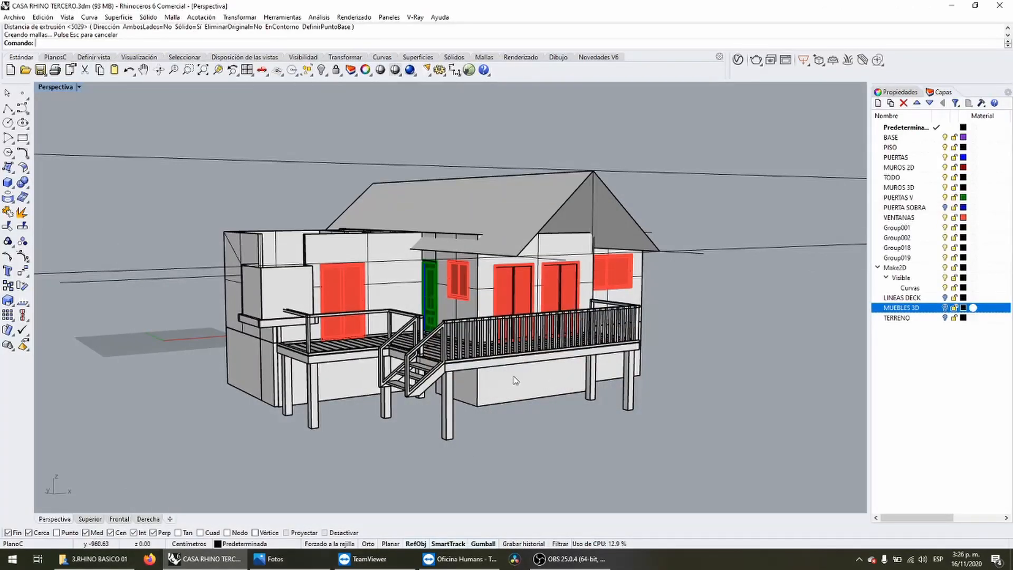
pyautogui.moveTo(503, 383); pyautogui.dragTo(517, 364, button='right')
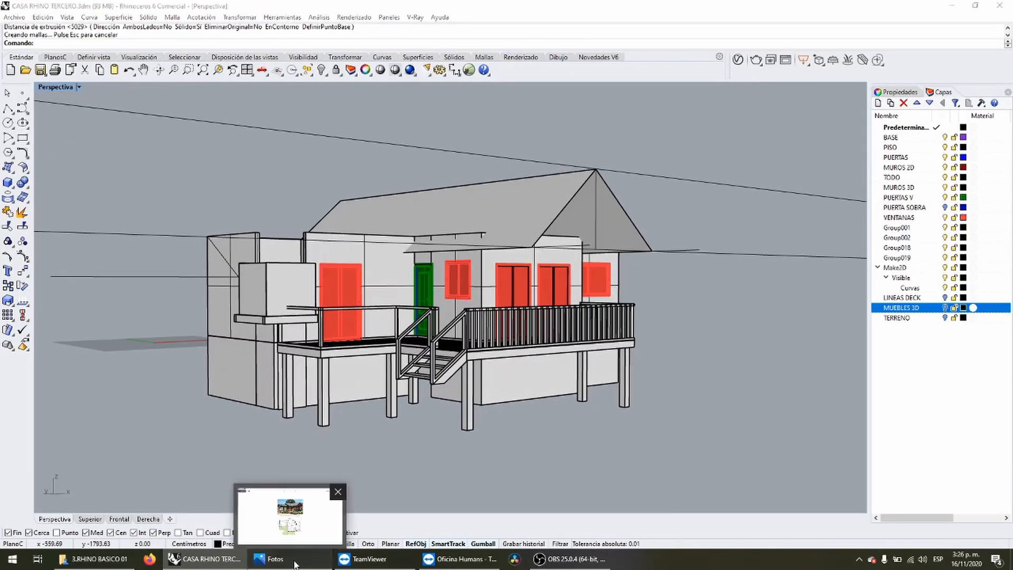
pyautogui.click(296, 564)
pyautogui.click(295, 562)
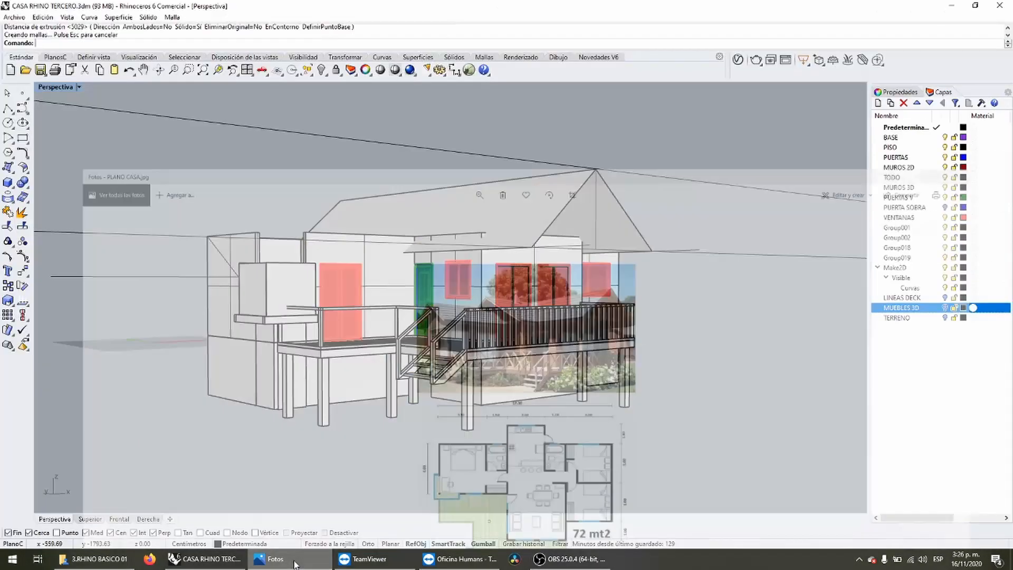
pyautogui.moveTo(352, 395); pyautogui.dragTo(358, 397, button='right')
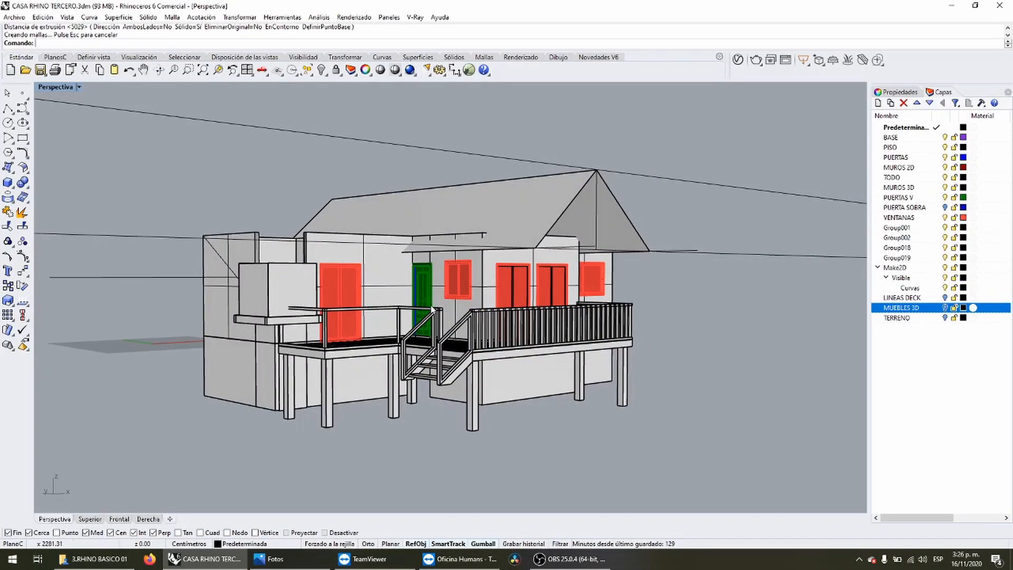
pyautogui.moveTo(431, 308); pyautogui.dragTo(448, 304, button='right')
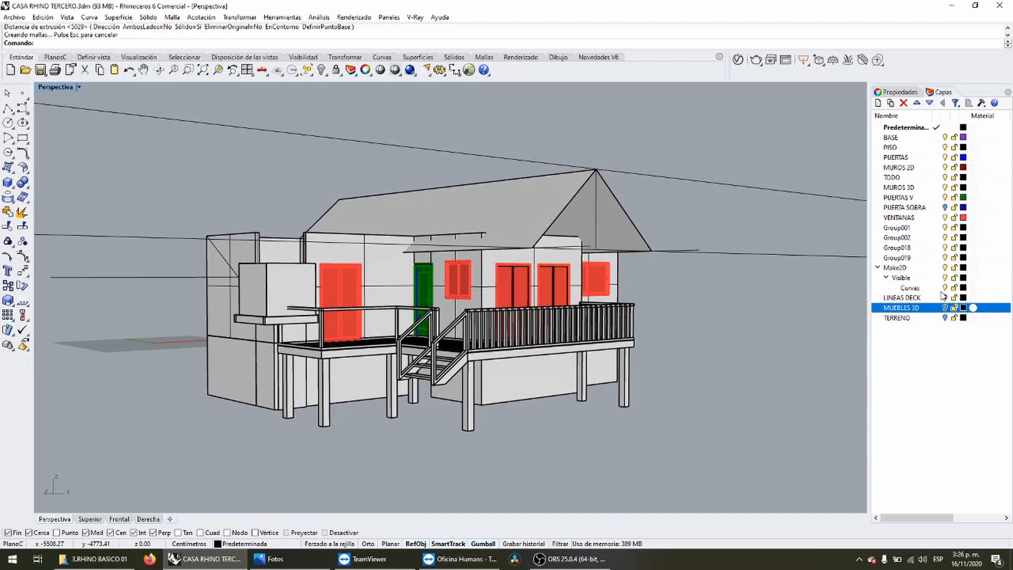
# Show the TERRENO layer and compare the house standing on the terrain with the photo's roof proportions.
pyautogui.click(943, 316)
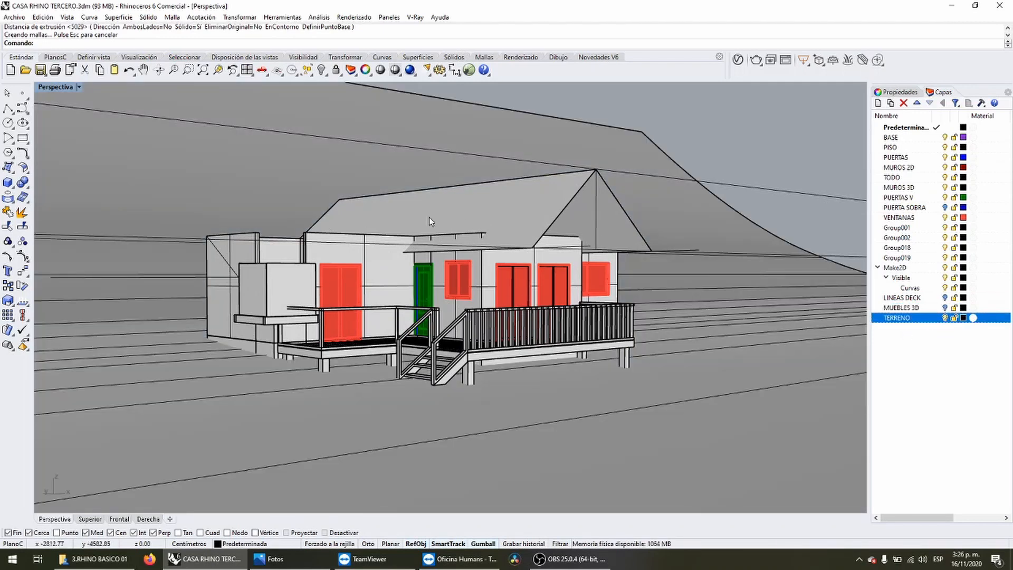
pyautogui.scroll(2, 410, 194)
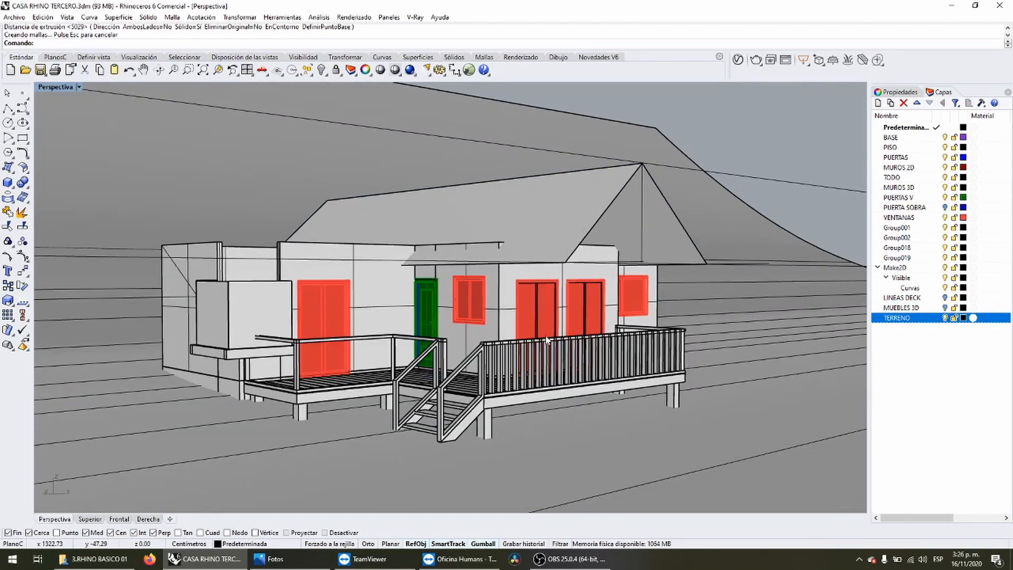
pyautogui.click(275, 559)
pyautogui.click(274, 560)
pyautogui.click(275, 559)
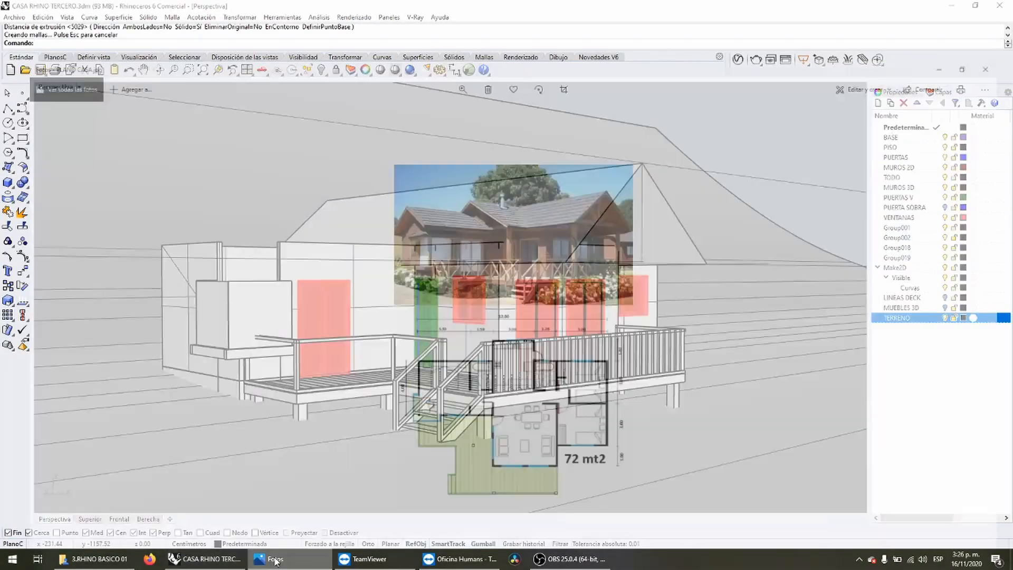
pyautogui.click(274, 559)
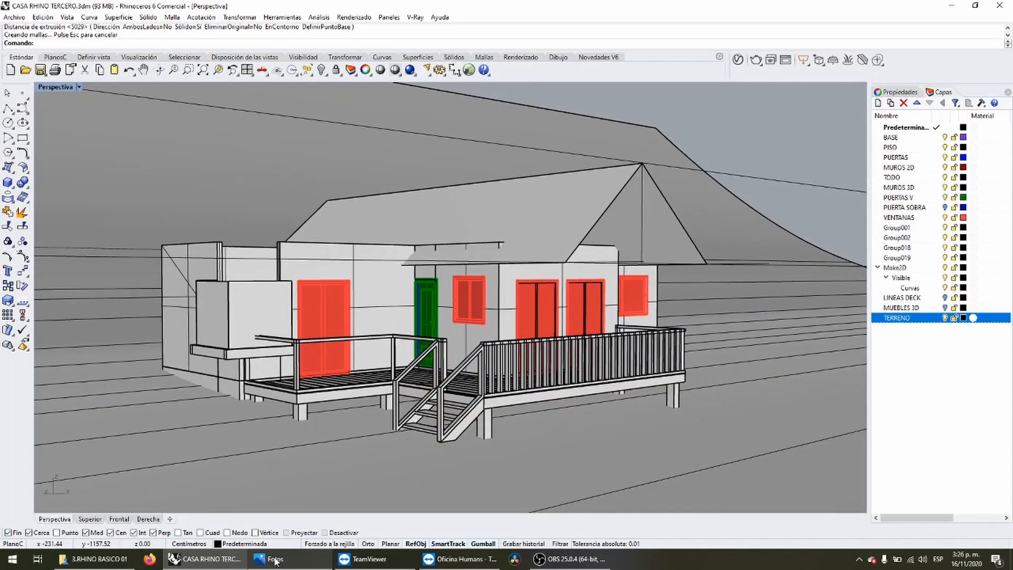
pyautogui.click(275, 559)
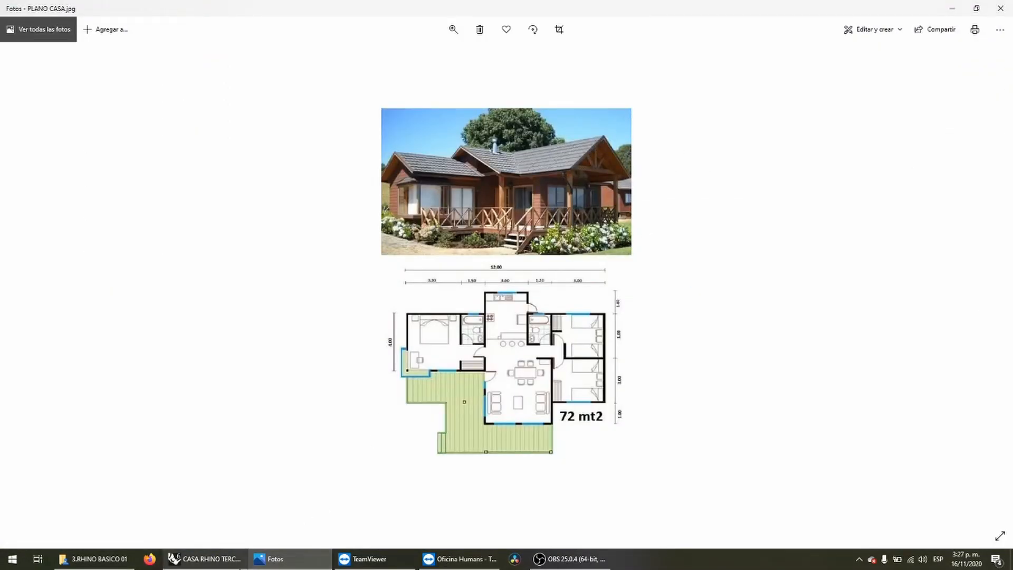
pyautogui.click(206, 558)
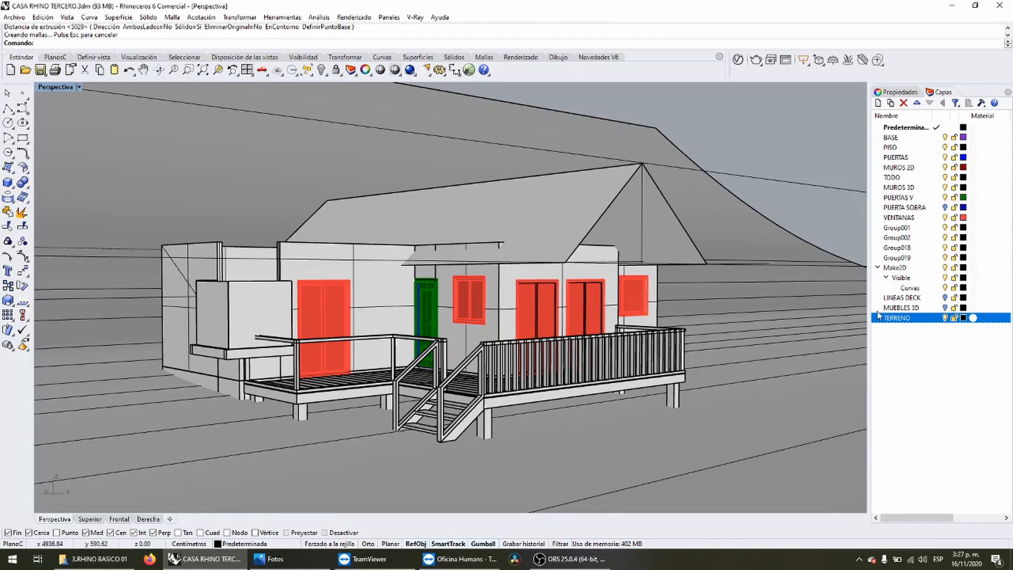
# Hide the TERRENO layer and delete the extruded gable roof, keeping its profile polyline.
pyautogui.click(945, 318)
pyautogui.click(620, 191)
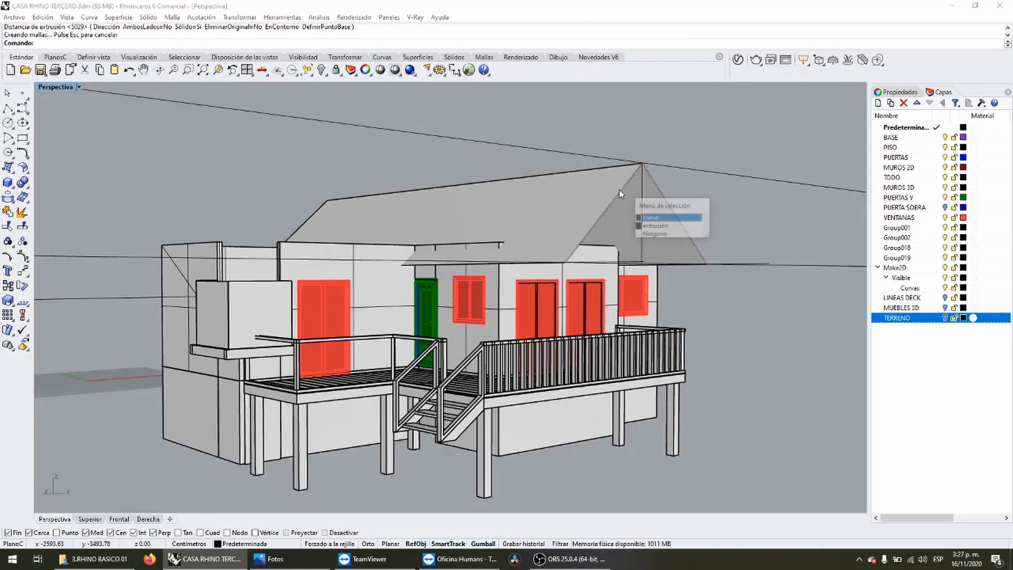
pyautogui.click(666, 217)
pyautogui.press('Delete')
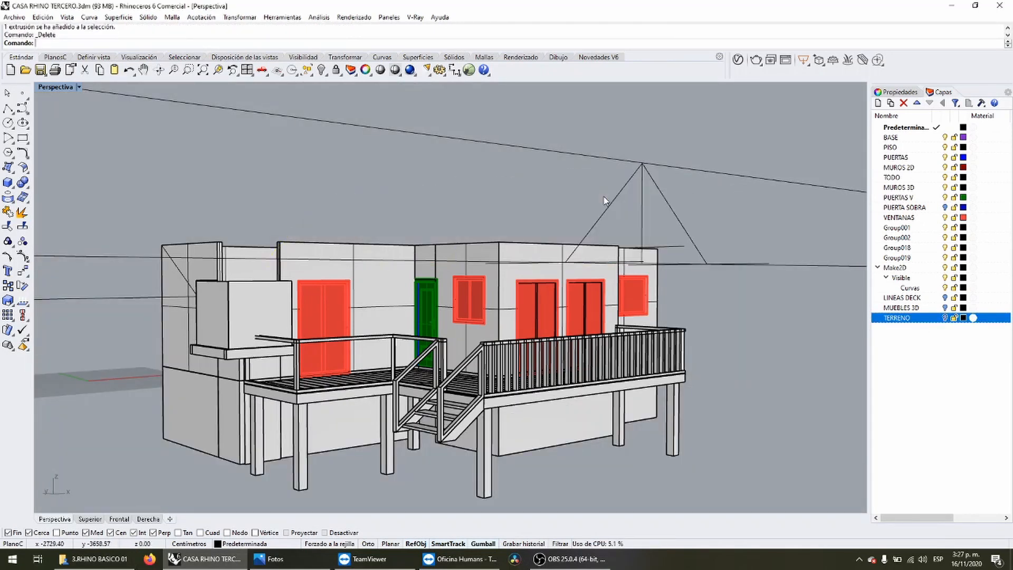
# In a maximized front view, move the gable polyline's apex point straight down below the ridge guide and turn the control points off.
pyautogui.click(641, 209)
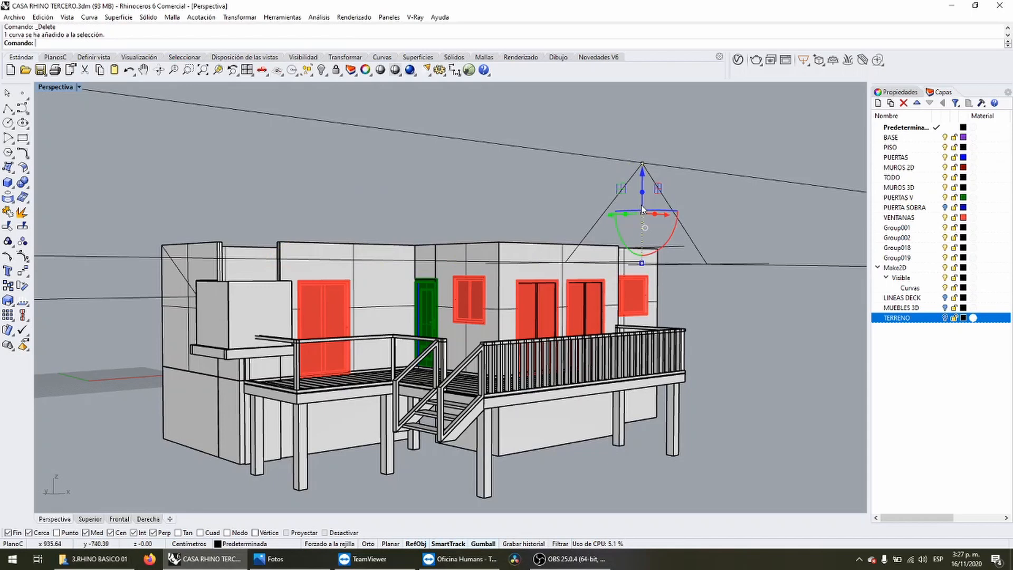
pyautogui.doubleClick(58, 87)
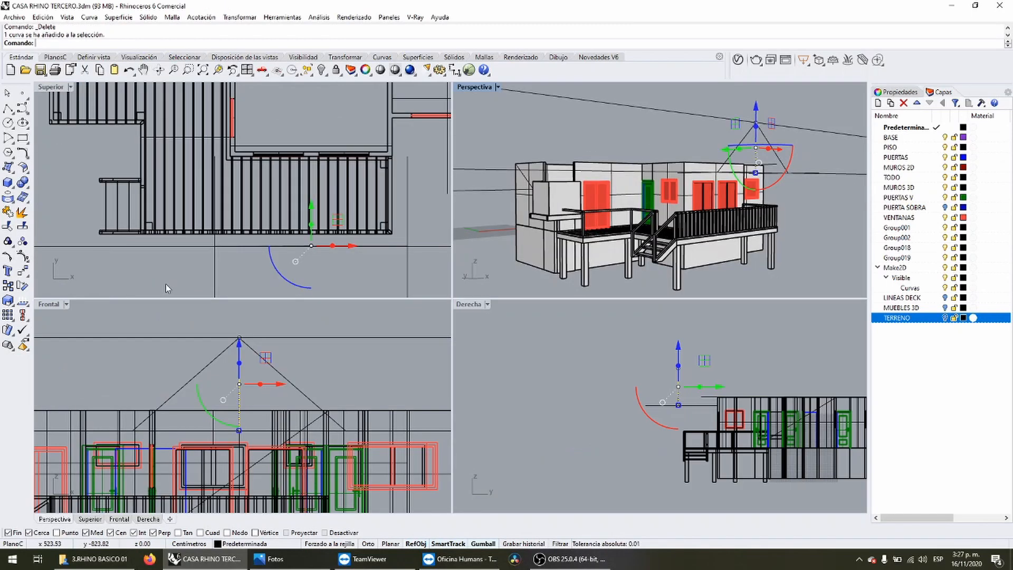
pyautogui.doubleClick(49, 304)
pyautogui.moveTo(387, 243); pyautogui.dragTo(375, 178, button='right')
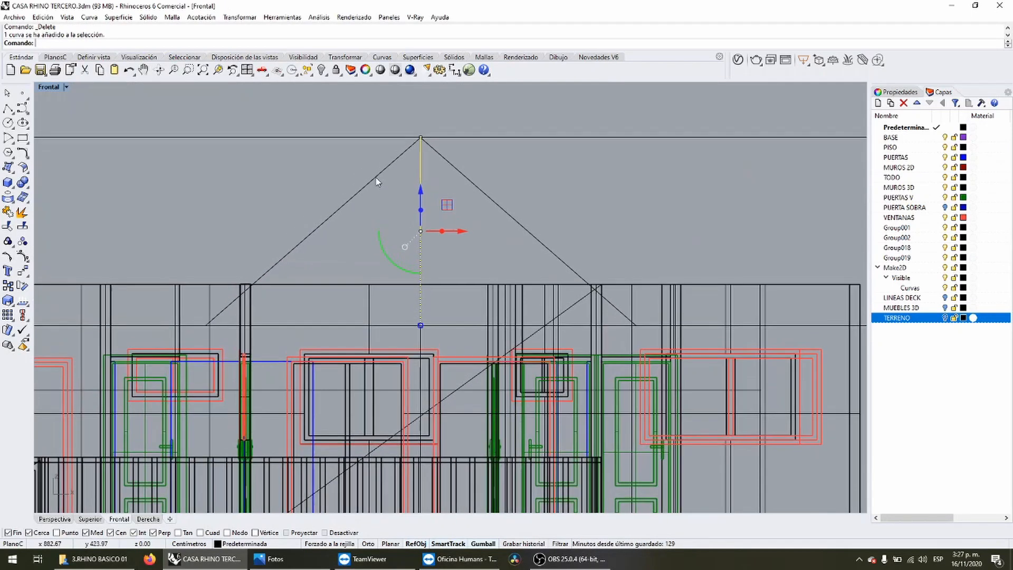
pyautogui.click(421, 138)
pyautogui.moveTo(420, 137); pyautogui.dragTo(420, 175)
pyautogui.moveTo(486, 161); pyautogui.dragTo(448, 191)
pyautogui.moveTo(402, 111); pyautogui.dragTo(418, 168)
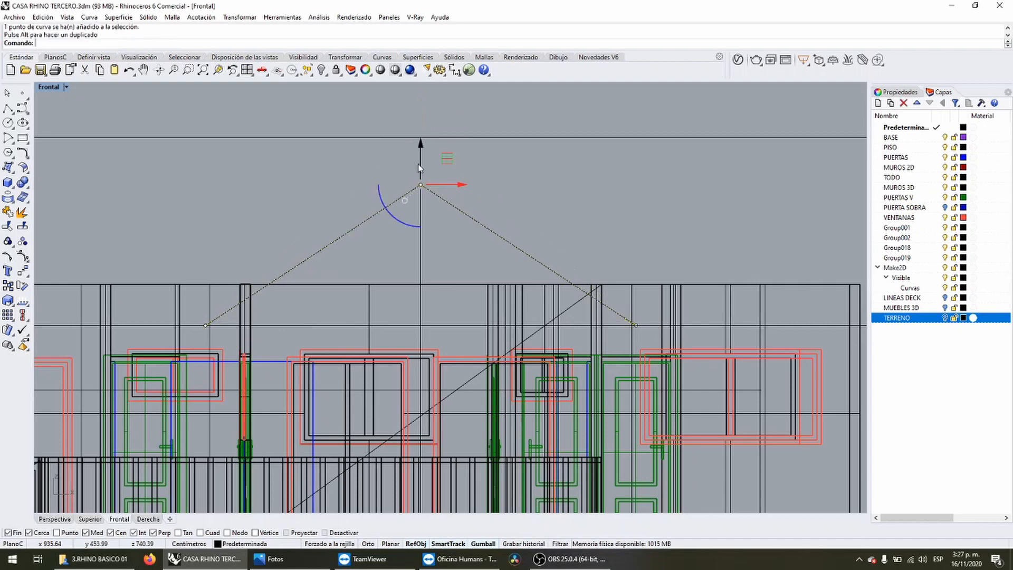
pyautogui.scroll(10, 421, 172)
pyautogui.scroll(-5, 456, 186)
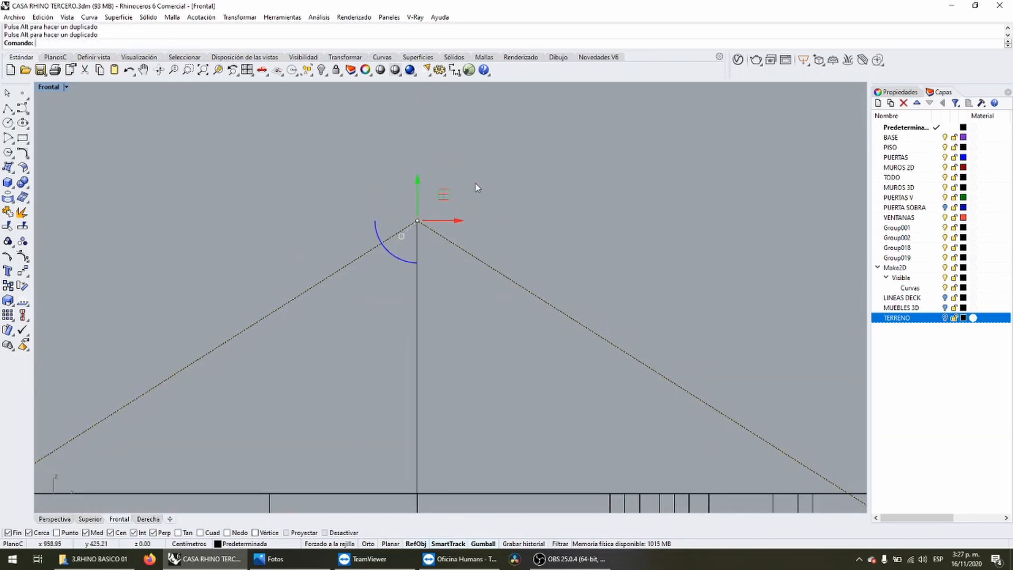
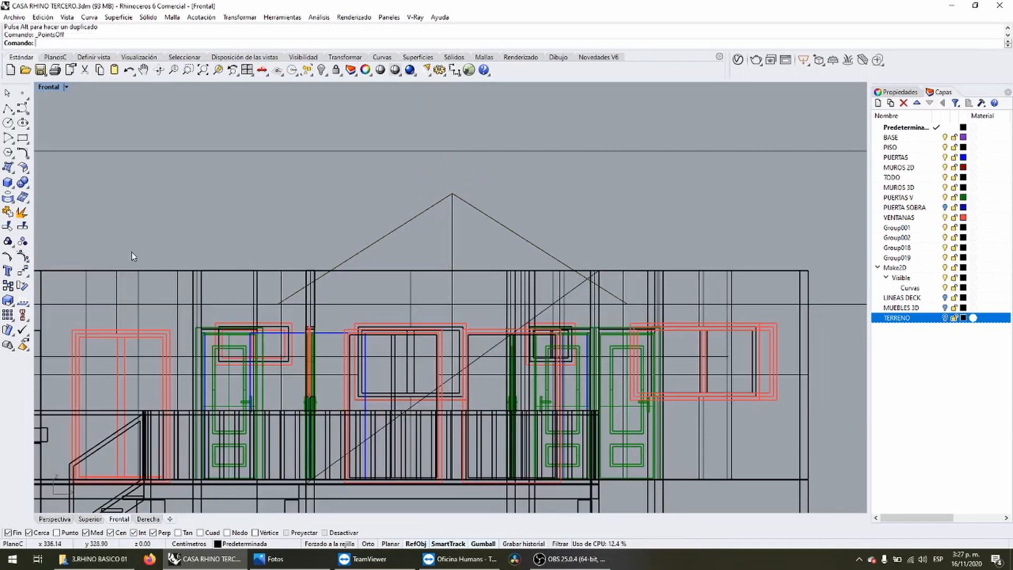
# Try extruding the lowered gable polyline with Solid on, back over the living room block past its rear wall.
pyautogui.moveTo(358, 219); pyautogui.dragTo(359, 220)
pyautogui.doubleClick(43, 86)
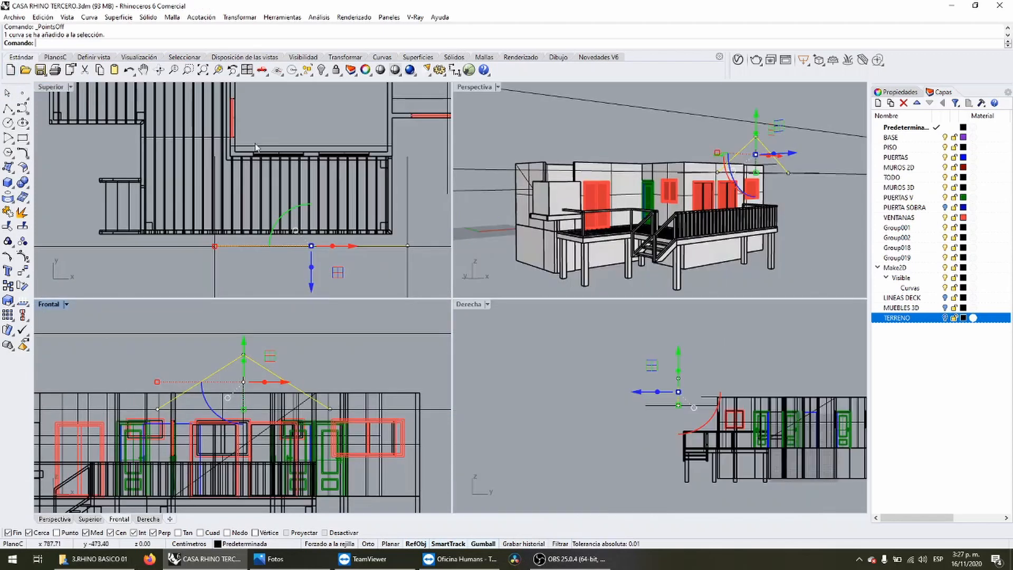
pyautogui.click(8, 182)
pyautogui.click(53, 217)
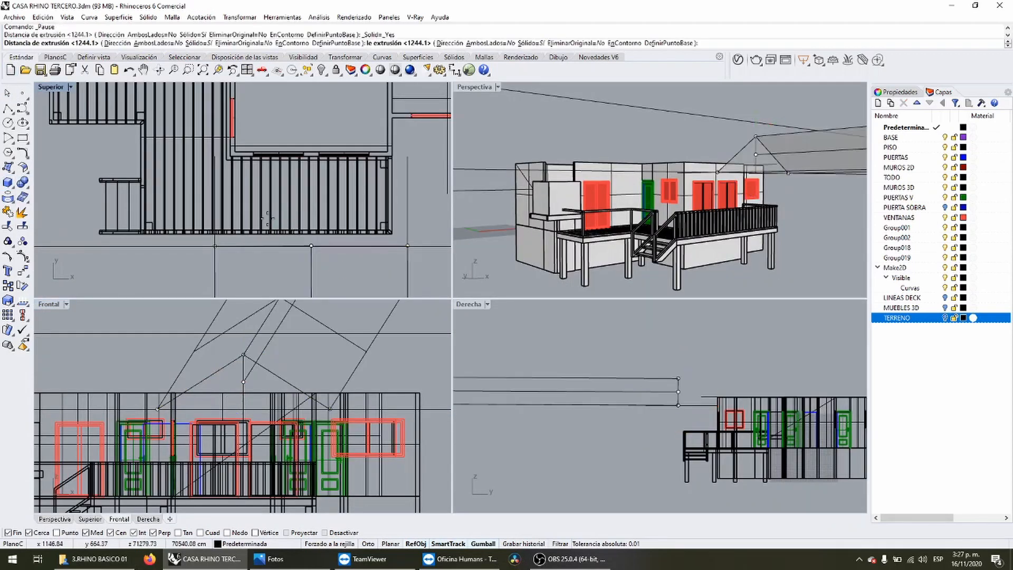
pyautogui.scroll(-5, 255, 172)
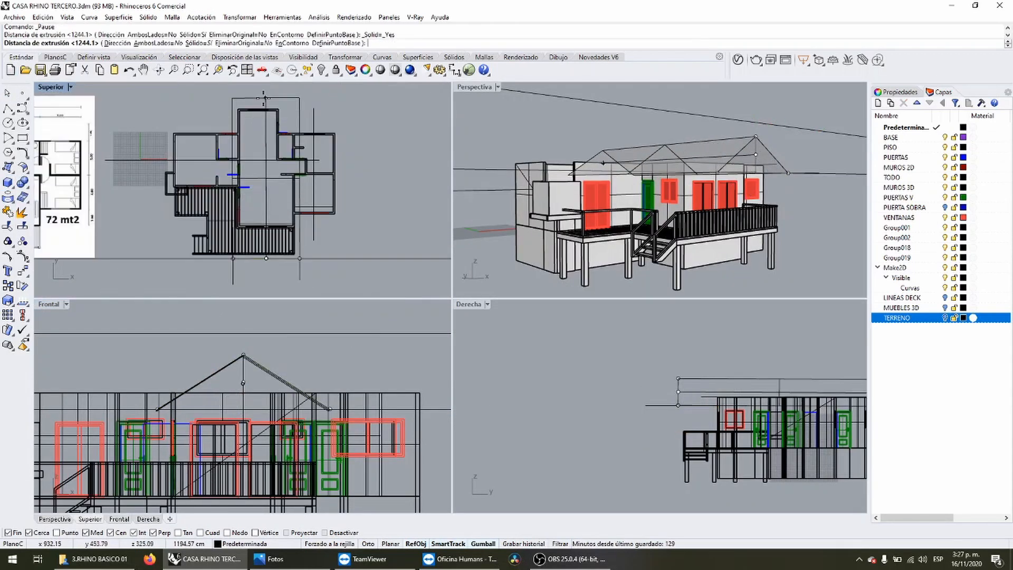
pyautogui.scroll(4, 255, 172)
pyautogui.press('Return')
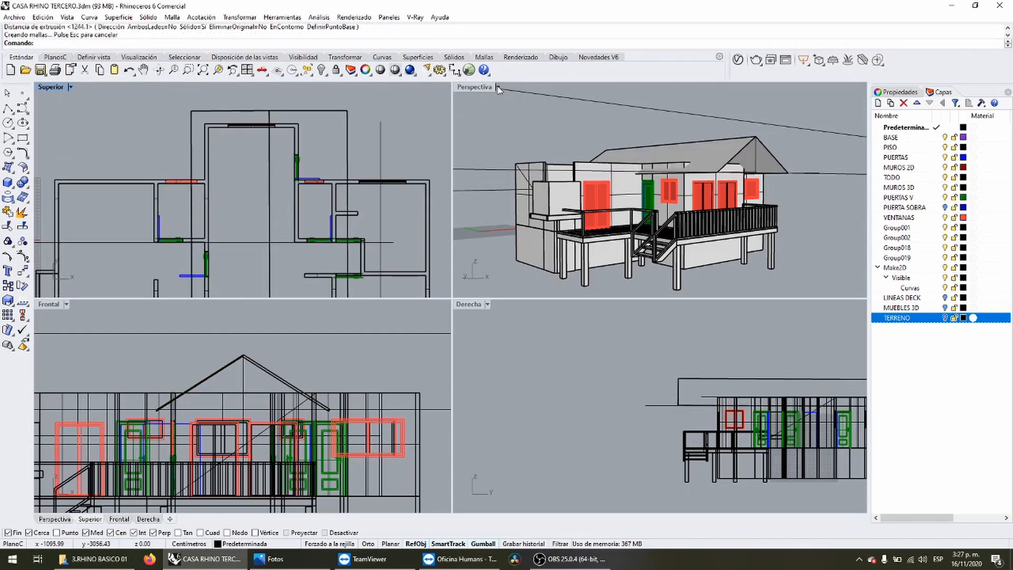
# Examine the lower-pitched roof in a maximized perspective view and compare its ridge height with the house photo.
pyautogui.doubleClick(485, 86)
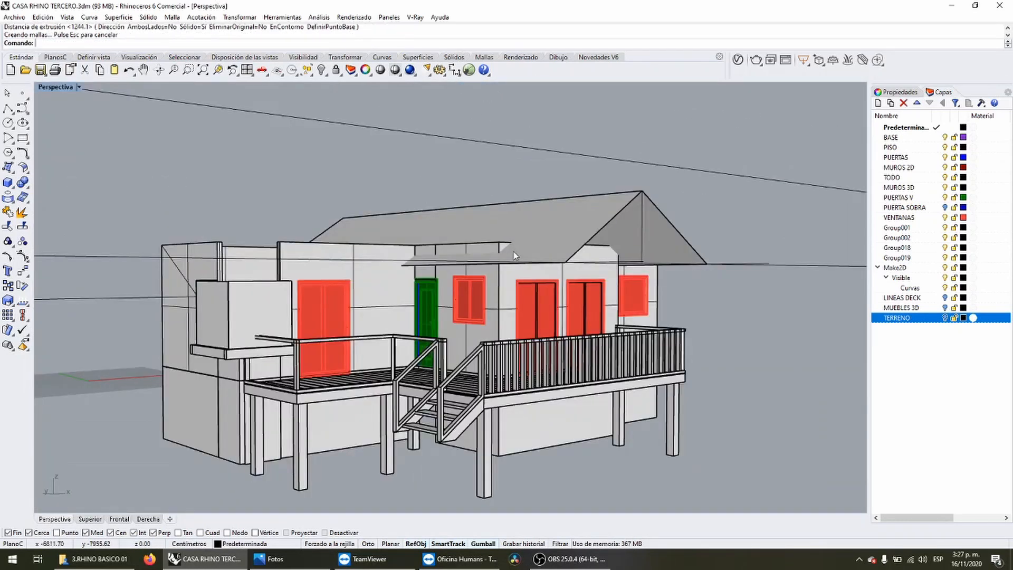
pyautogui.moveTo(503, 265); pyautogui.dragTo(500, 265, button='right')
pyautogui.click(285, 563)
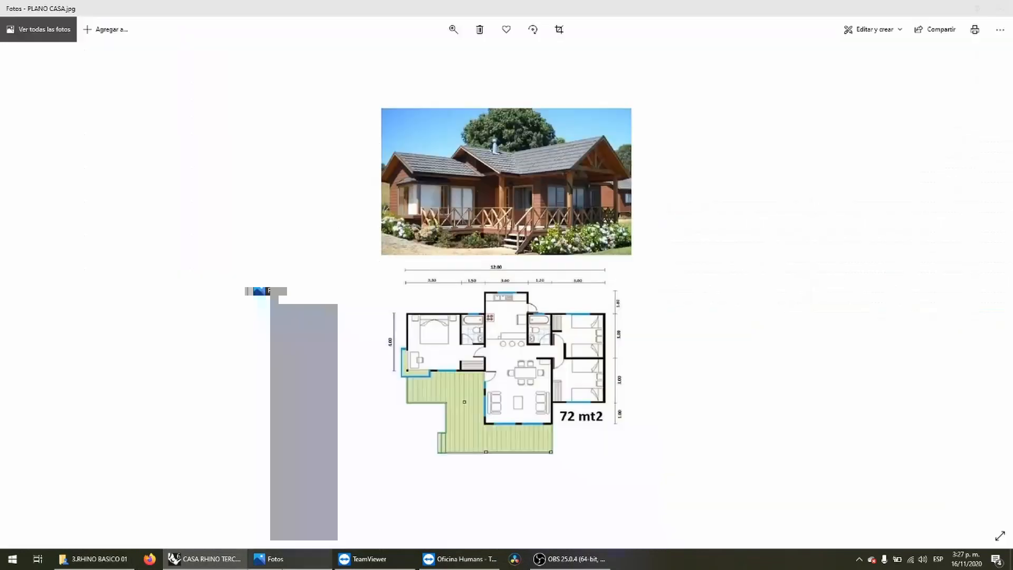
pyautogui.click(299, 562)
pyautogui.click(274, 559)
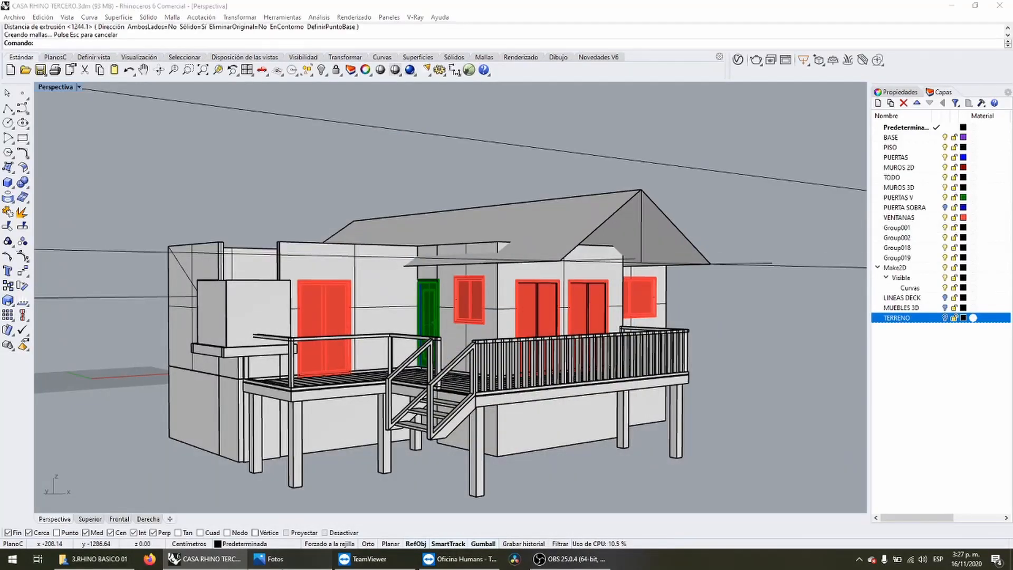
pyautogui.click(282, 562)
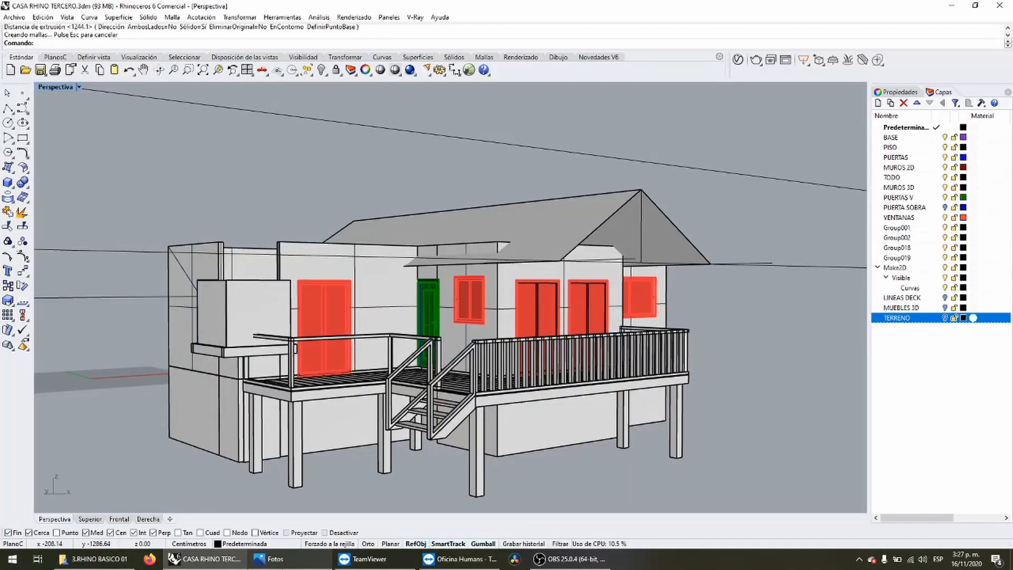
pyautogui.click(285, 560)
pyautogui.click(285, 561)
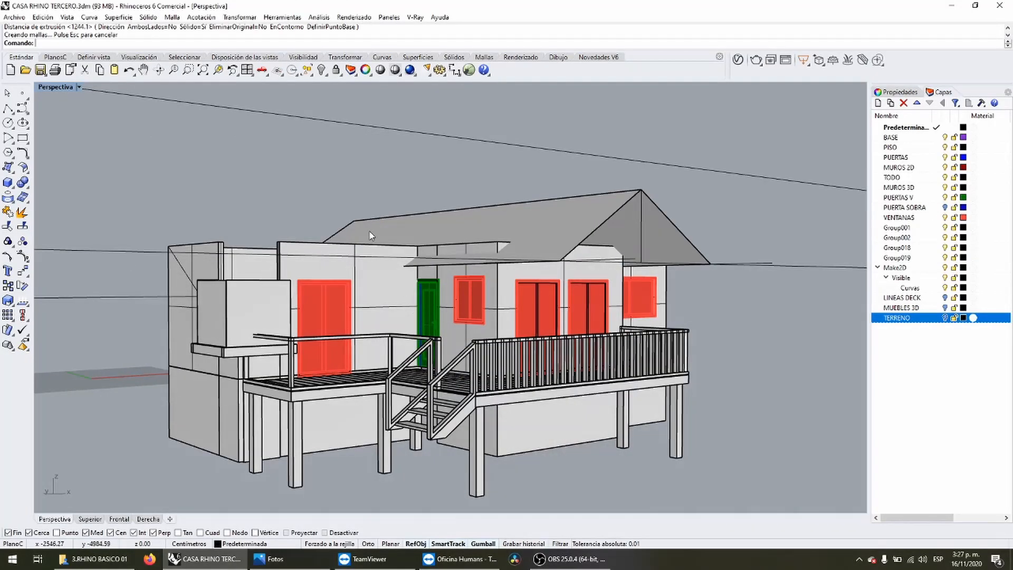
# Undo the lower roof's extrusion and the last apex move, and raise the gable polyline's apex slightly in the front view.
pyautogui.hotkey('ctrl', 'z')
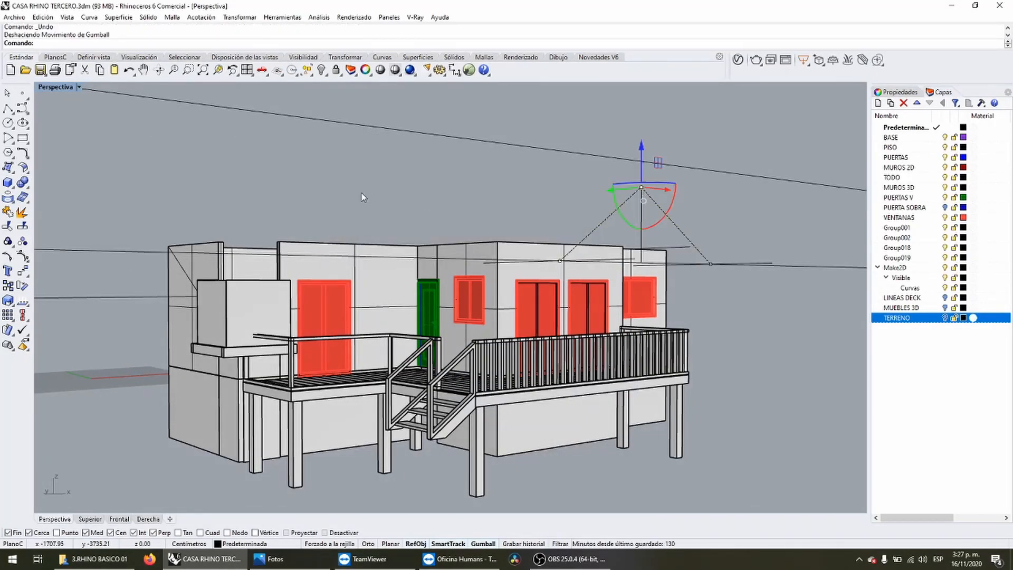
pyautogui.doubleClick(64, 87)
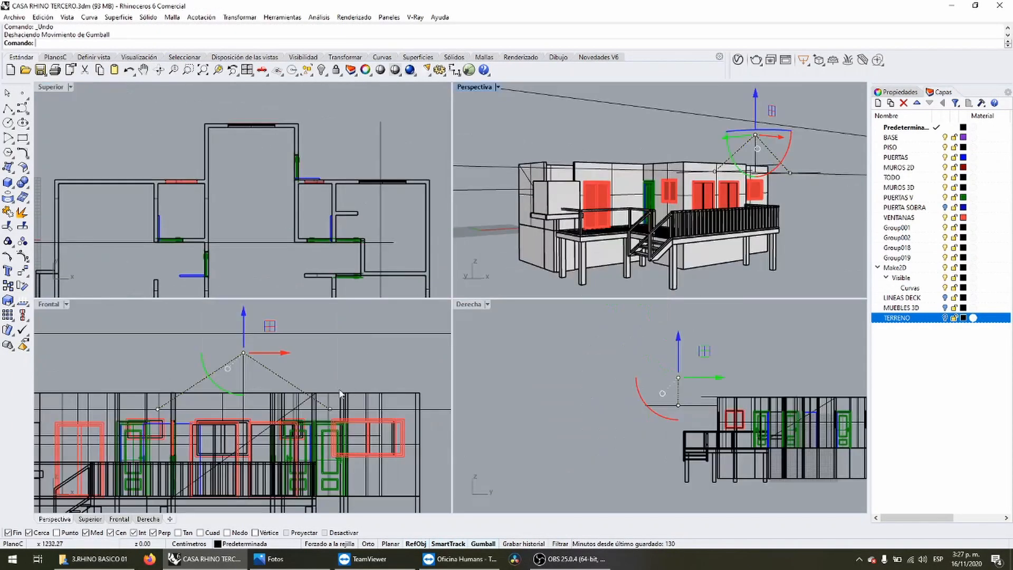
pyautogui.scroll(2, 241, 354)
pyautogui.click(245, 354)
pyautogui.moveTo(247, 343); pyautogui.dragTo(248, 333)
pyautogui.click(21, 271)
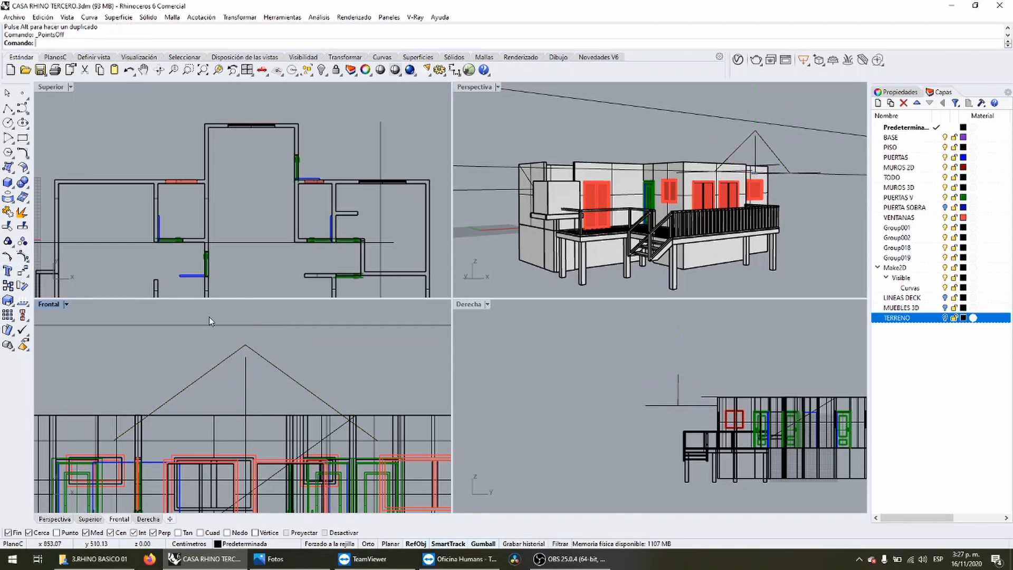
# Select the adjusted gable polyline in a maximized perspective view facing the living room front and deck.
pyautogui.click(206, 373)
pyautogui.click(236, 383)
pyautogui.click(212, 369)
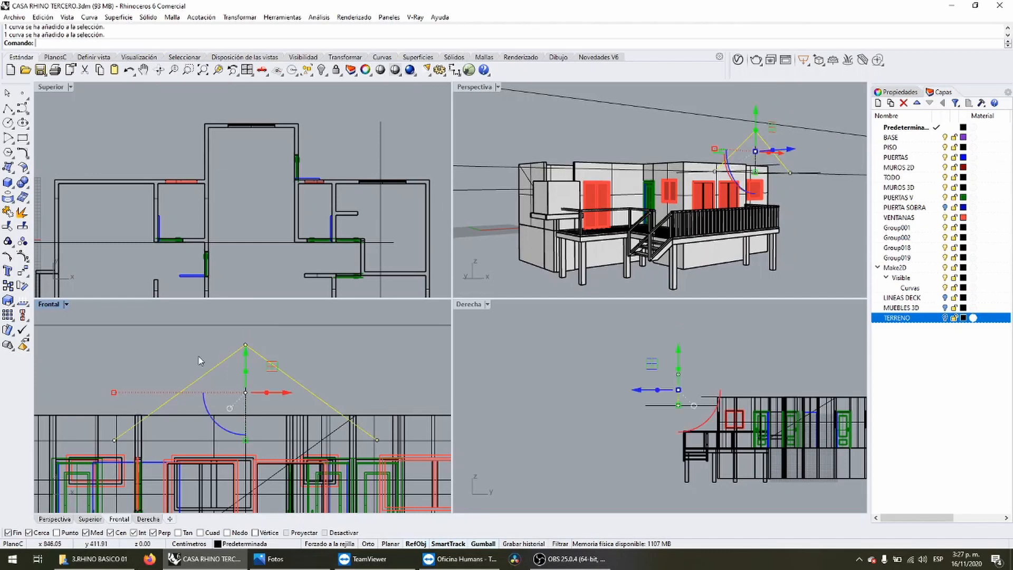
pyautogui.click(199, 357)
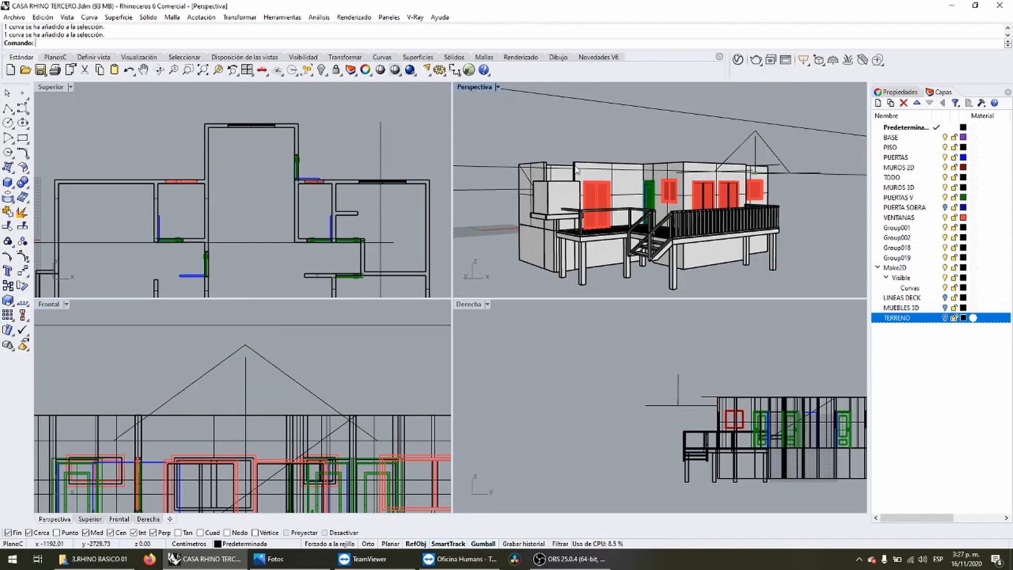
pyautogui.hotkey('ctrl', 'm')
pyautogui.moveTo(568, 249); pyautogui.dragTo(552, 331, button='right')
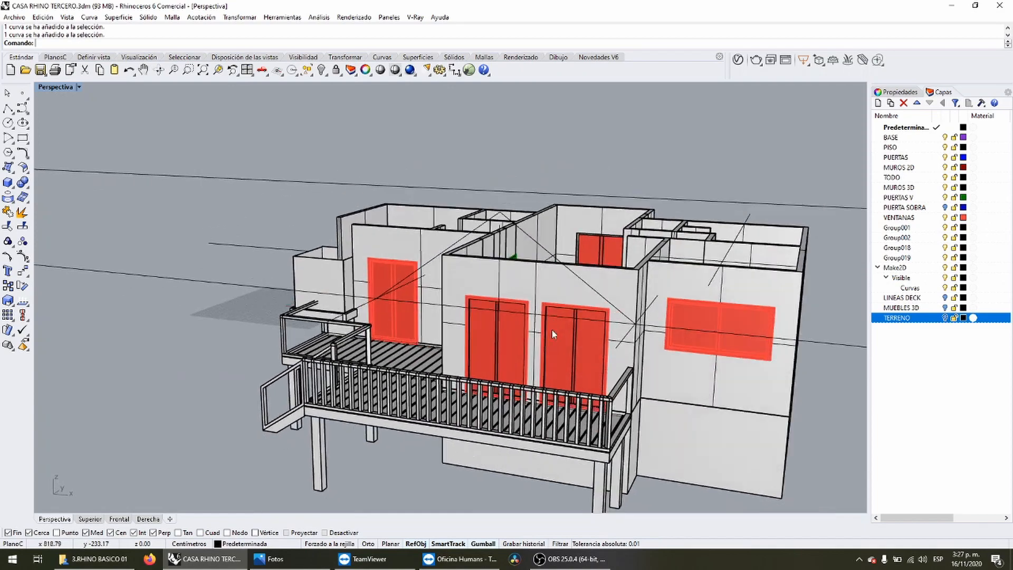
pyautogui.click(493, 222)
pyautogui.moveTo(493, 222); pyautogui.dragTo(528, 260, button='right')
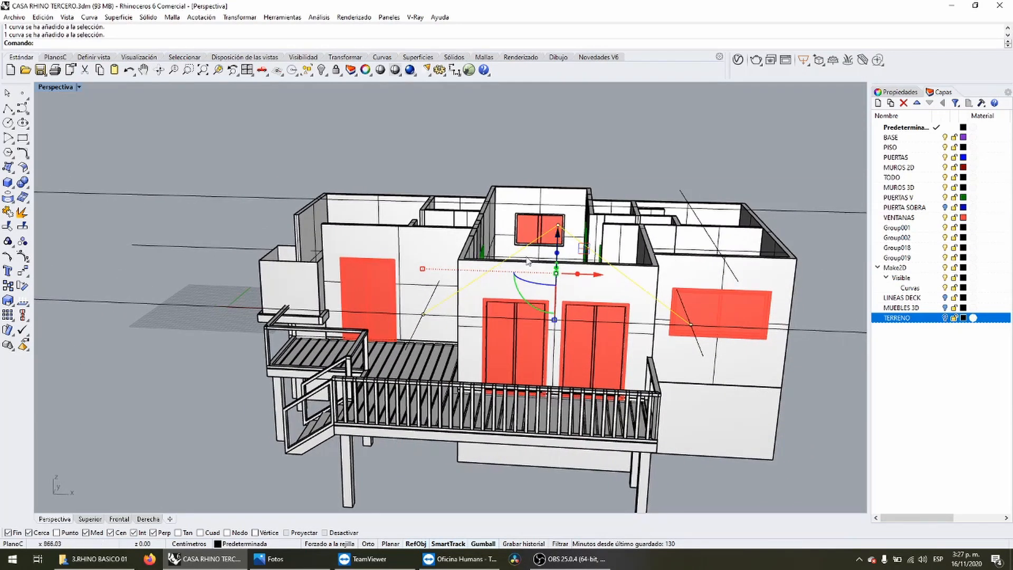
# Duplicate the living room gable polyline along X in the front view, placing the copy beyond the right wing.
pyautogui.doubleClick(66, 87)
pyautogui.moveTo(229, 366); pyautogui.dragTo(218, 400, button='right')
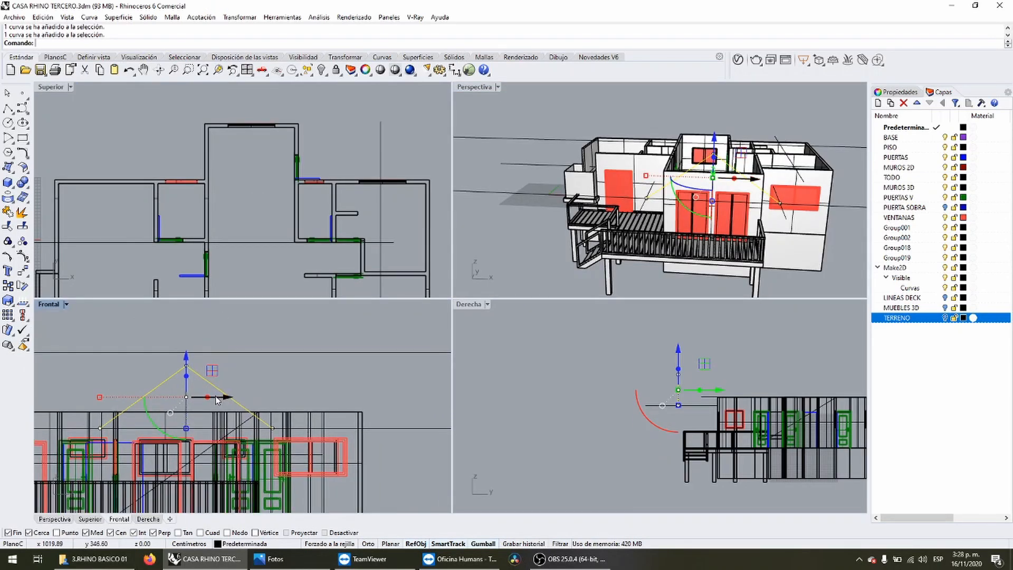
pyautogui.moveTo(225, 403); pyautogui.dragTo(406, 380)
pyautogui.moveTo(385, 398); pyautogui.dragTo(282, 400, button='right')
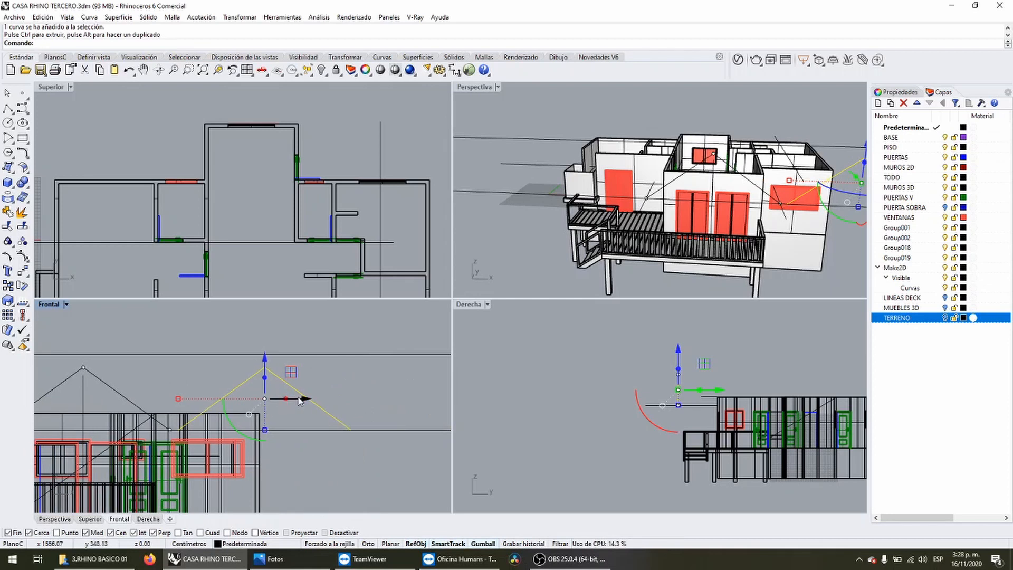
pyautogui.moveTo(301, 398); pyautogui.dragTo(330, 396)
pyautogui.click(361, 350)
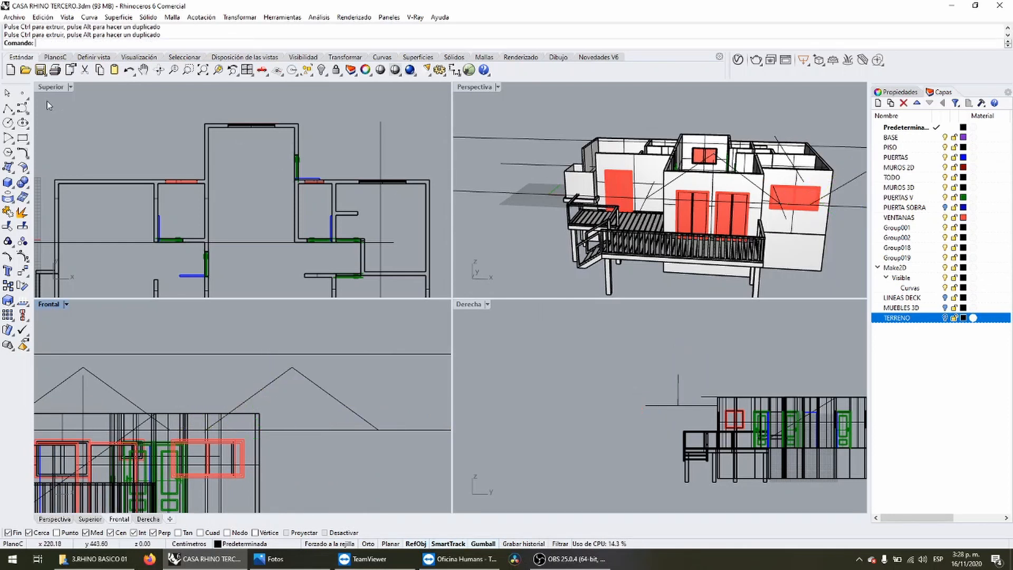
# Draw a two-point guide polyline from the front end of the right wing's centre line, rising vertically in the front view towards the gables' apex height.
pyautogui.click(6, 109)
pyautogui.moveTo(402, 226); pyautogui.dragTo(319, 109, button='right')
pyautogui.scroll(-2, 318, 127)
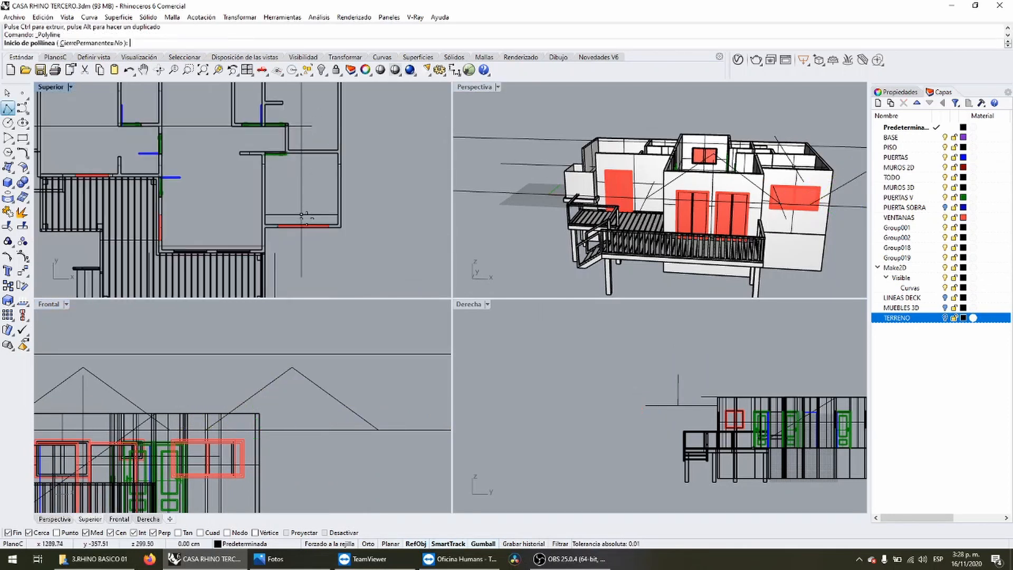
pyautogui.click(300, 277)
pyautogui.moveTo(244, 375); pyautogui.dragTo(274, 368, button='right')
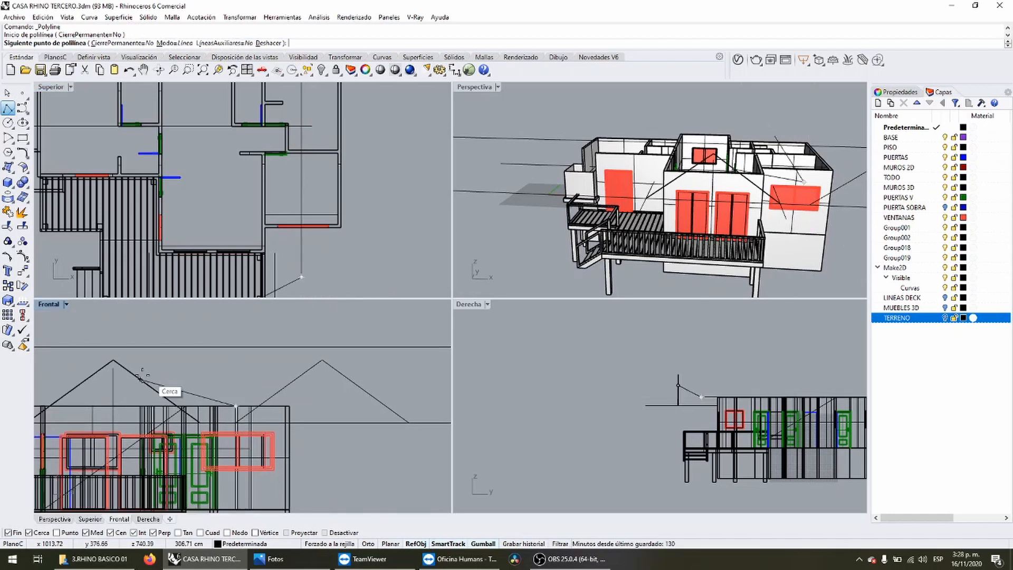
pyautogui.click(236, 368)
pyautogui.press('Return')
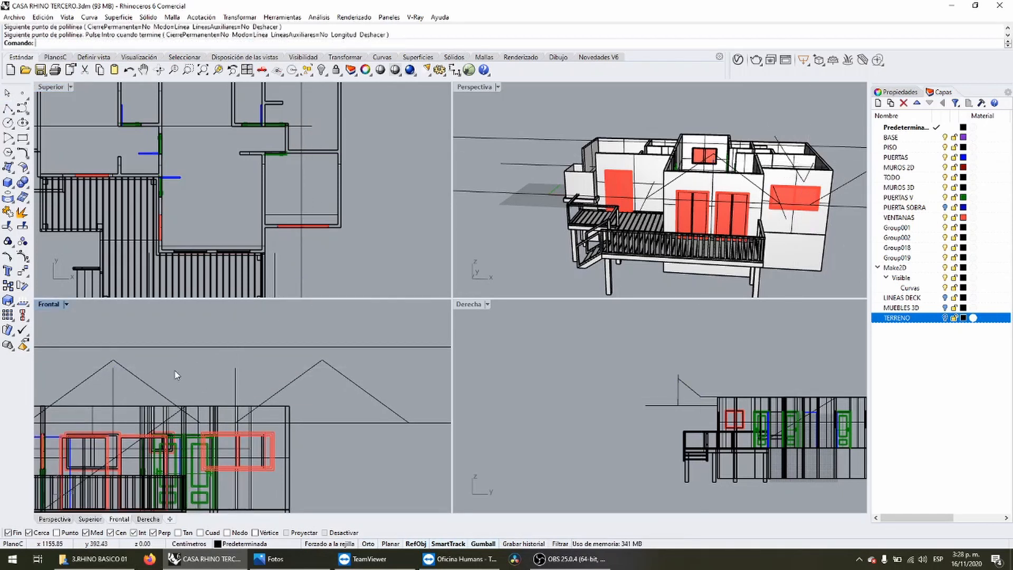
# Move the duplicated gable along X in the front view so its apex lies on the right wing's vertical guide line.
pyautogui.click(237, 379)
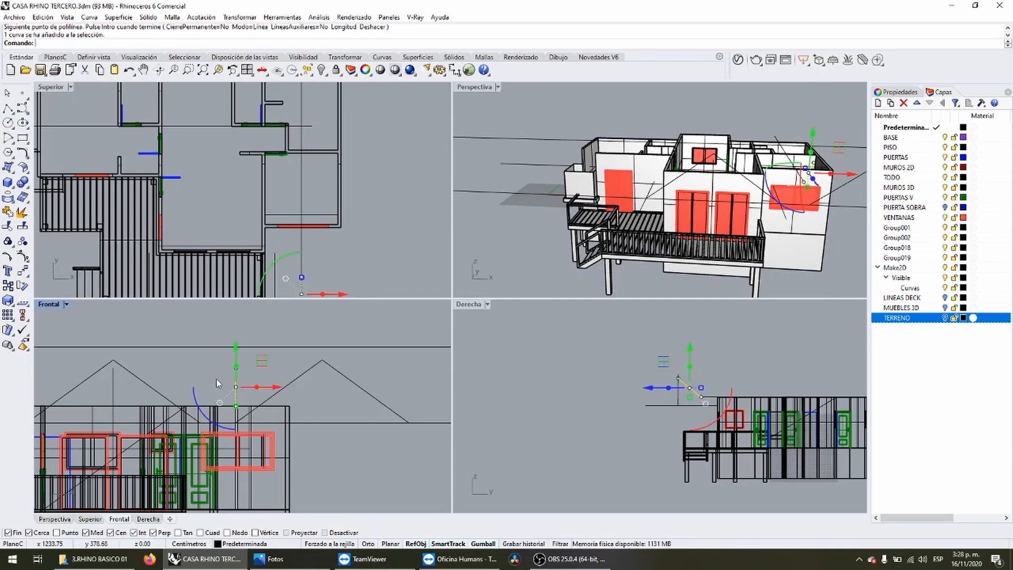
pyautogui.scroll(2, 254, 383)
pyautogui.click(346, 360)
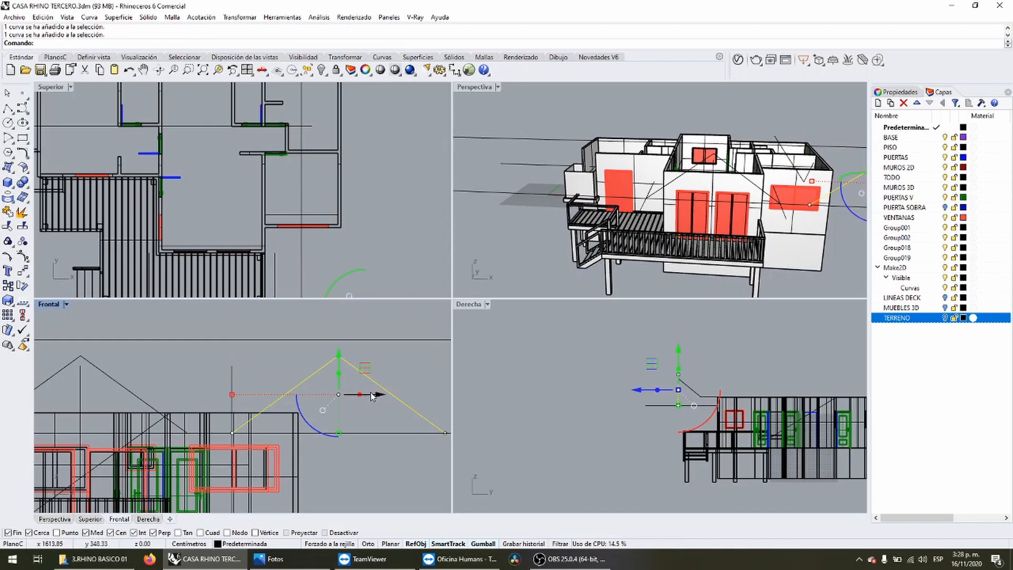
pyautogui.moveTo(372, 396); pyautogui.dragTo(263, 416)
pyautogui.click(290, 378)
pyautogui.moveTo(288, 412); pyautogui.dragTo(319, 393, button='right')
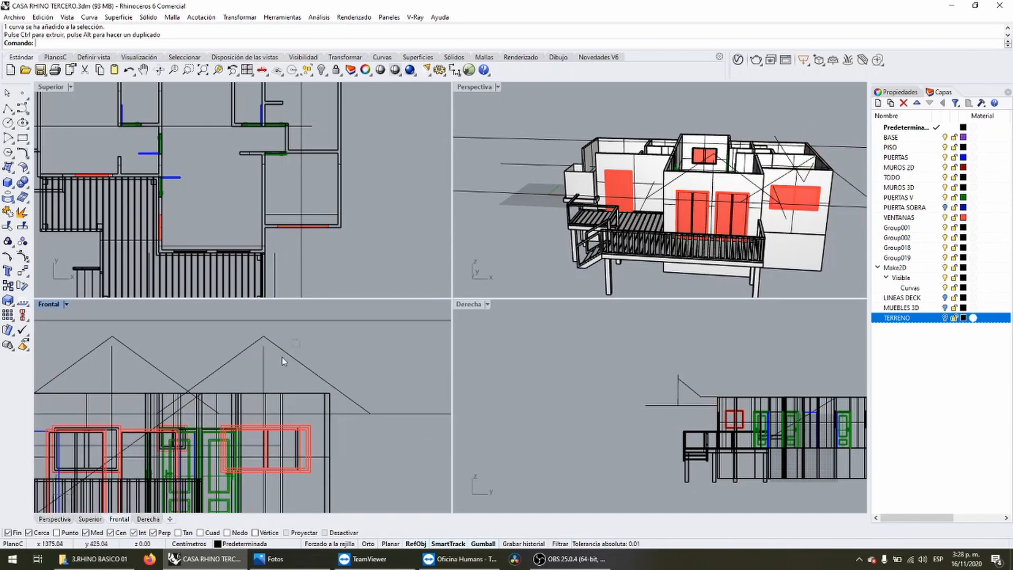
# Shorten the right wing gable's left slope by moving its lower end point up along the slope in the front view.
pyautogui.click(281, 350)
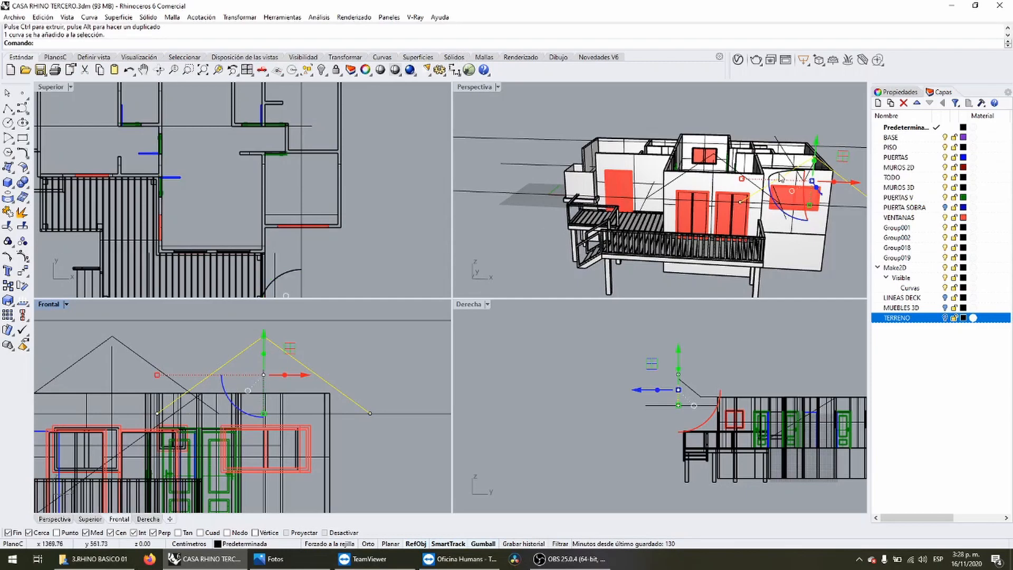
pyautogui.moveTo(779, 177)
pyautogui.mouseDown(button='right')
pyautogui.moveTo(727, 181)
pyautogui.moveTo(764, 182)
pyautogui.moveTo(774, 207)
pyautogui.moveTo(760, 164)
pyautogui.moveTo(634, 163)
pyautogui.moveTo(683, 176)
pyautogui.moveTo(769, 170)
pyautogui.mouseUp(button='right')
pyautogui.scroll(4, 751, 184)
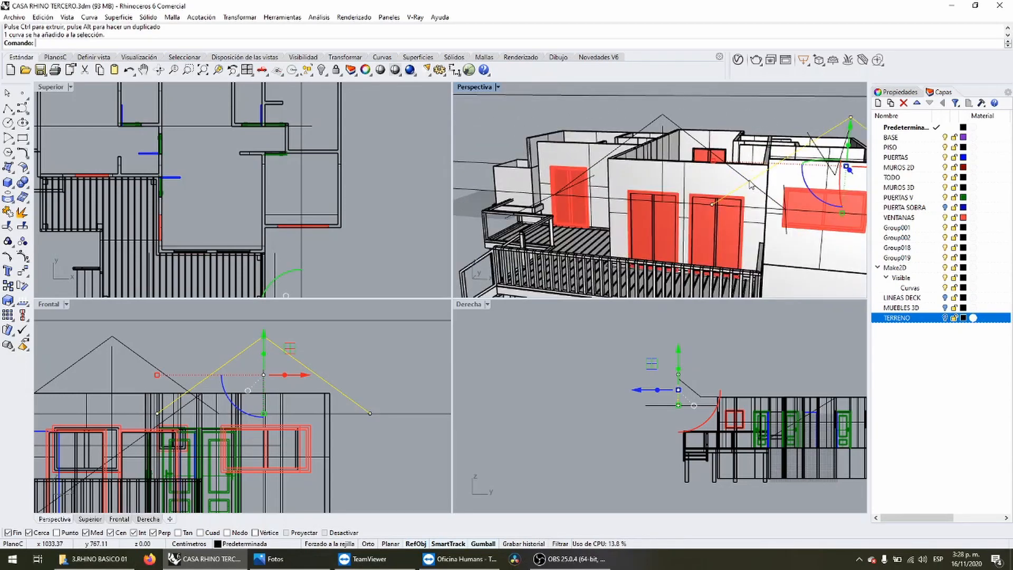
pyautogui.scroll(-2, 679, 198)
pyautogui.moveTo(639, 209)
pyautogui.mouseDown(button='right')
pyautogui.moveTo(663, 212)
pyautogui.moveTo(658, 225)
pyautogui.moveTo(634, 223)
pyautogui.mouseUp(button='right')
pyautogui.scroll(5, 194, 402)
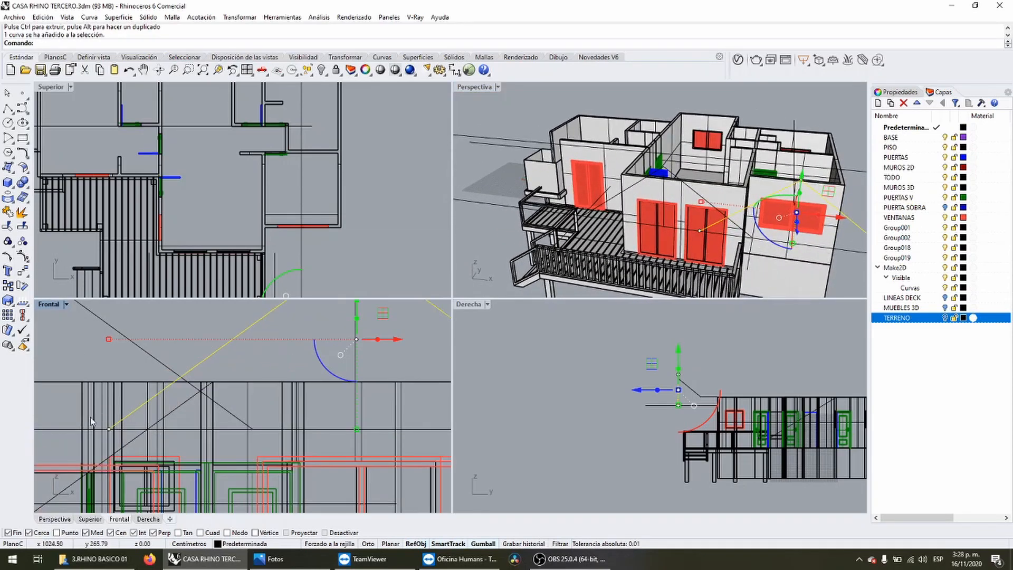
pyautogui.moveTo(126, 435); pyautogui.dragTo(203, 359)
pyautogui.scroll(-4, 112, 431)
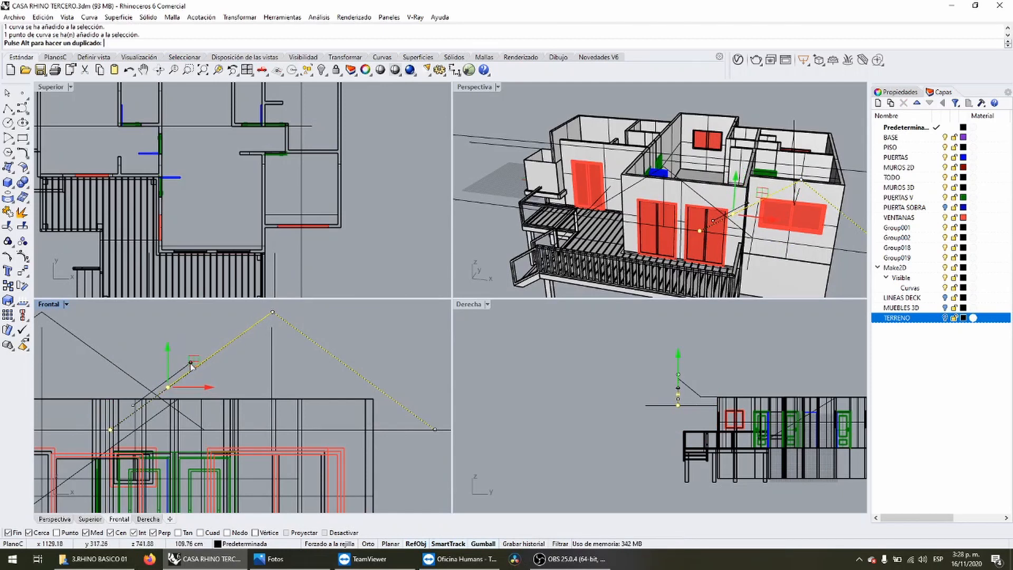
pyautogui.moveTo(191, 364); pyautogui.dragTo(192, 366)
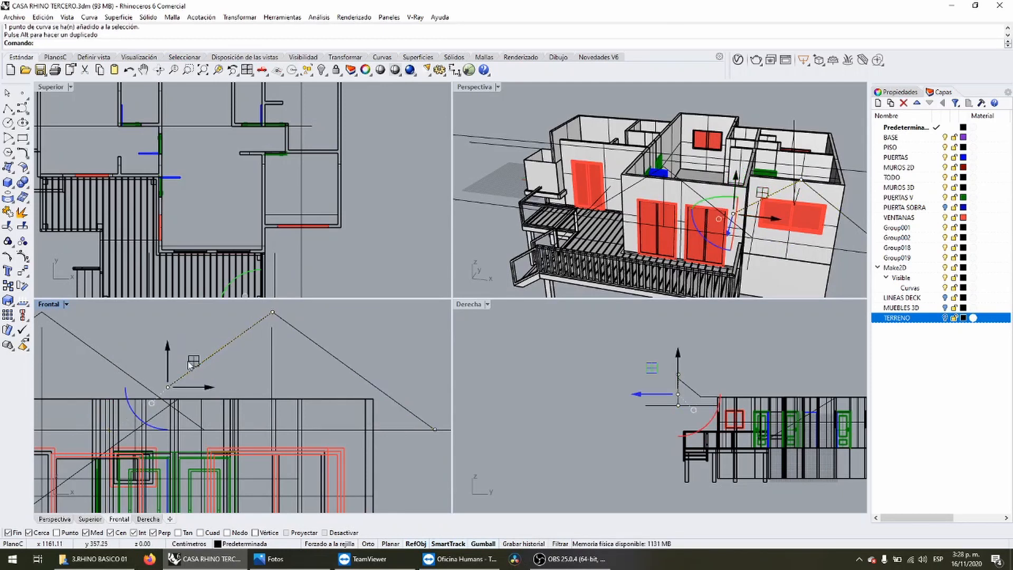
# Try moving the living room gable polyline to the left of the house and rotating it in plan, and undo both changes.
pyautogui.scroll(-4, 583, 188)
pyautogui.moveTo(731, 185); pyautogui.dragTo(683, 171, button='right')
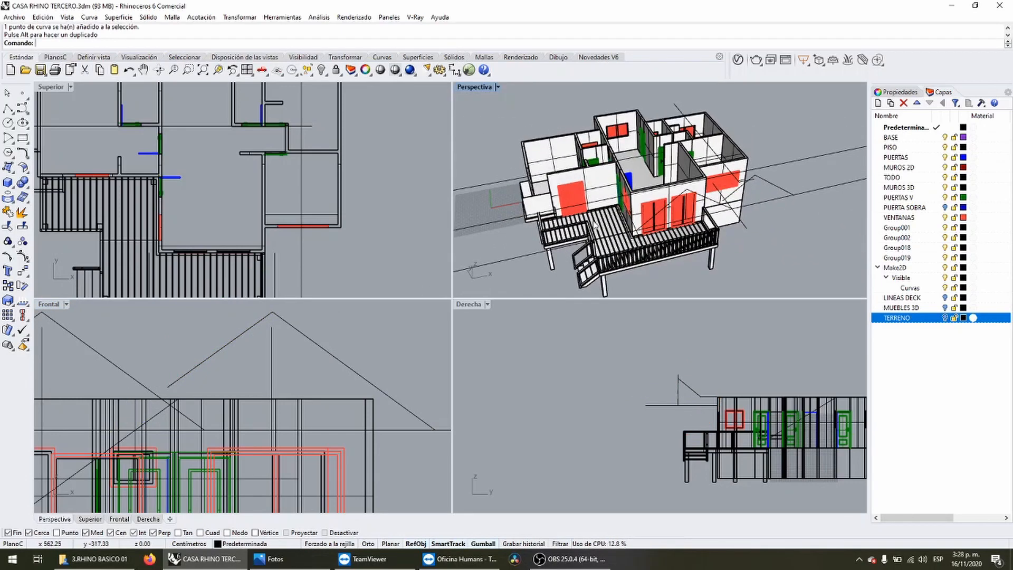
pyautogui.scroll(3, 681, 170)
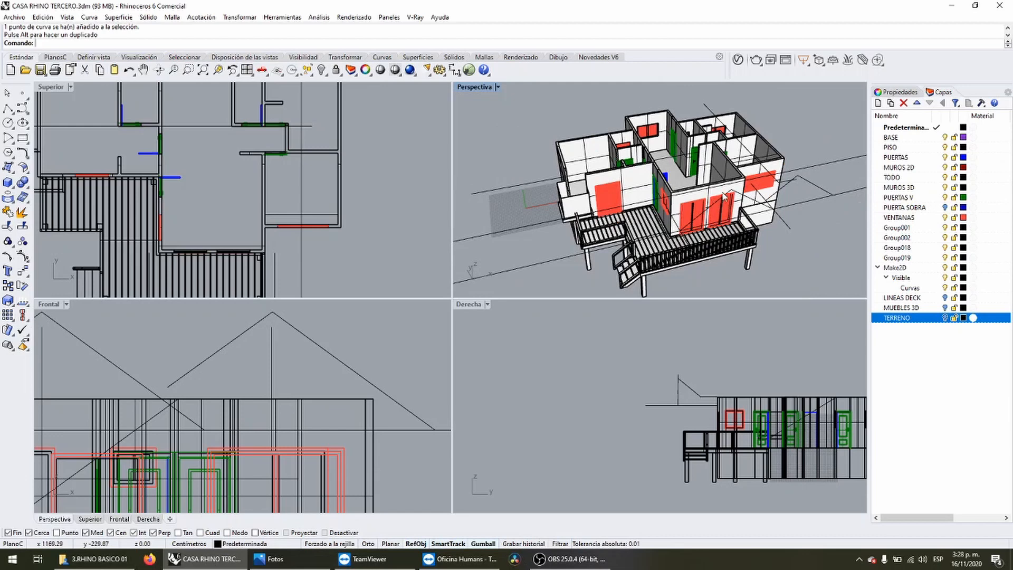
pyautogui.click(724, 196)
pyautogui.click(749, 225)
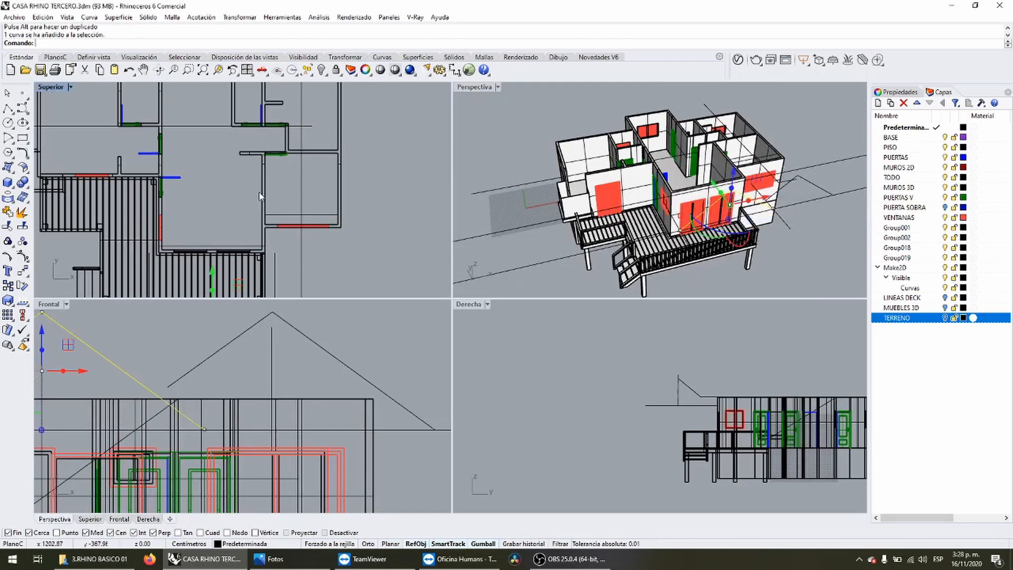
pyautogui.scroll(-12, 259, 197)
pyautogui.scroll(5, 267, 197)
pyautogui.moveTo(285, 192); pyautogui.dragTo(196, 132)
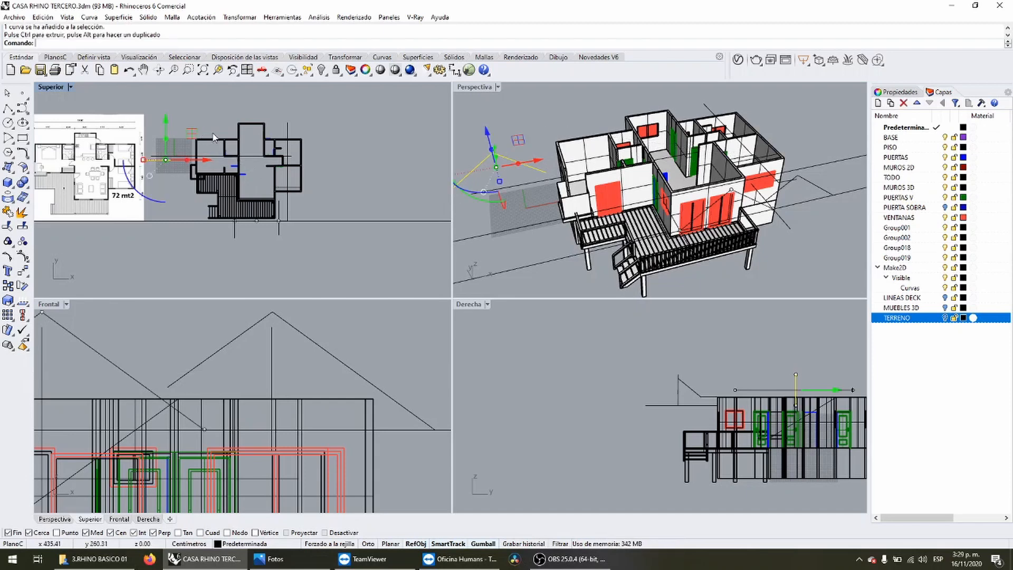
pyautogui.scroll(10, 158, 169)
pyautogui.click(172, 185)
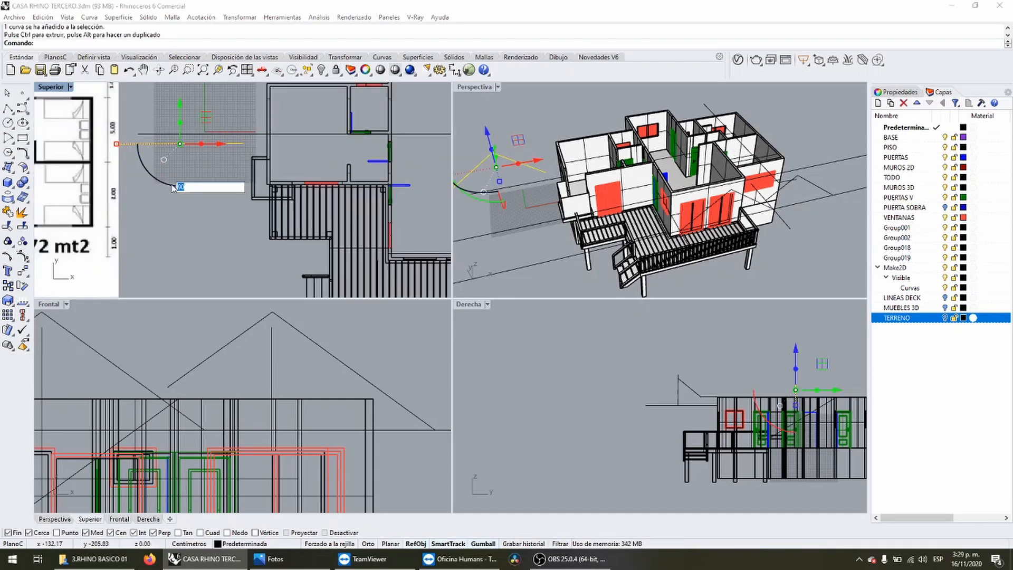
pyautogui.press('Return')
pyautogui.hotkey('ctrl', 'z')
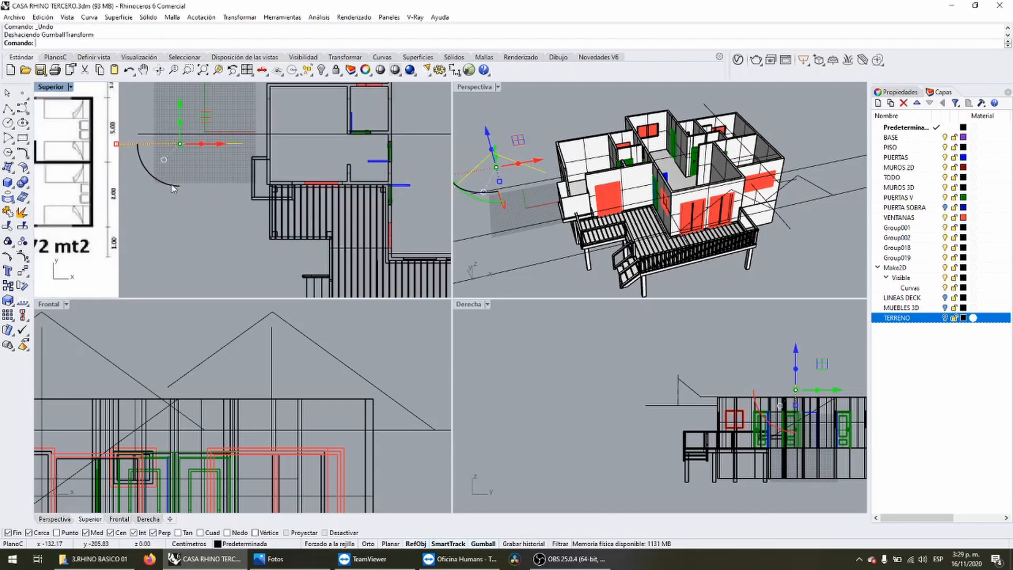
pyautogui.hotkey('ctrl', 'z')
# Create a Make2D drawing of the living room gable polyline from the front view, using CPlane projection and the Make2D layer name.
pyautogui.scroll(-4, 178, 198)
pyautogui.scroll(8, 252, 213)
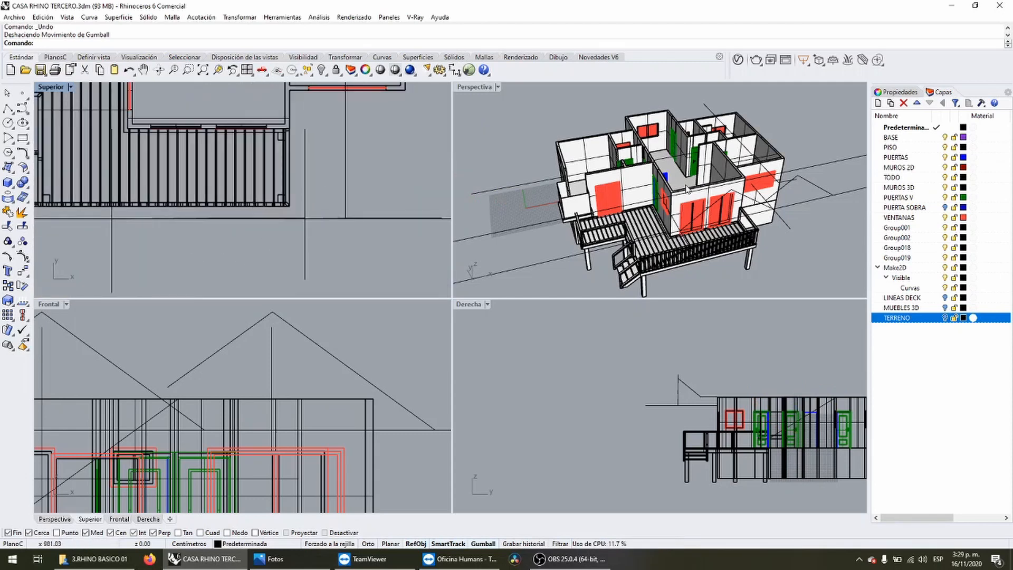
pyautogui.moveTo(745, 208); pyautogui.dragTo(730, 170, button='right')
pyautogui.scroll(6, 730, 169)
pyautogui.click(729, 160)
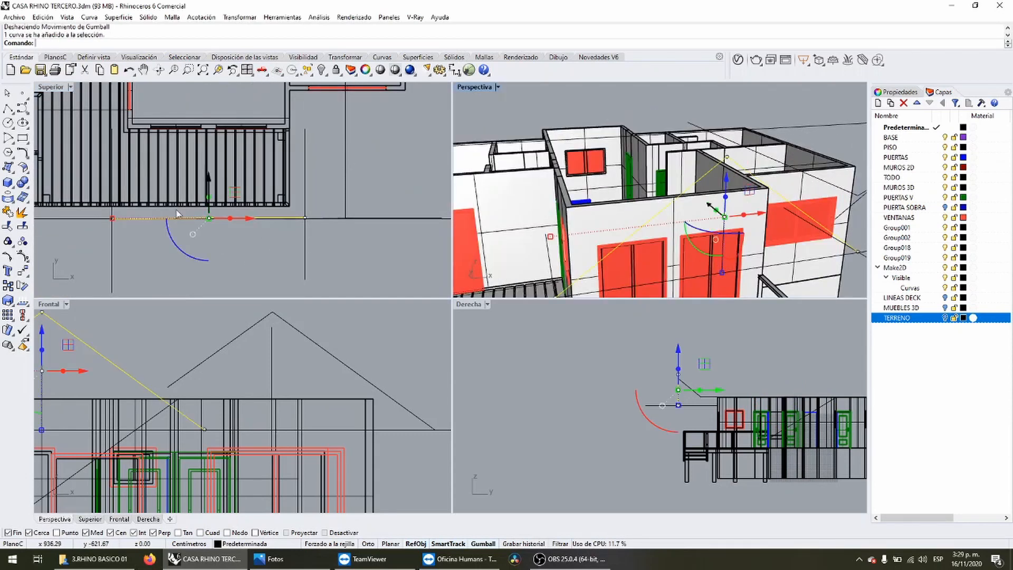
pyautogui.moveTo(130, 375); pyautogui.dragTo(195, 376, button='right')
pyautogui.scroll(-3, 195, 376)
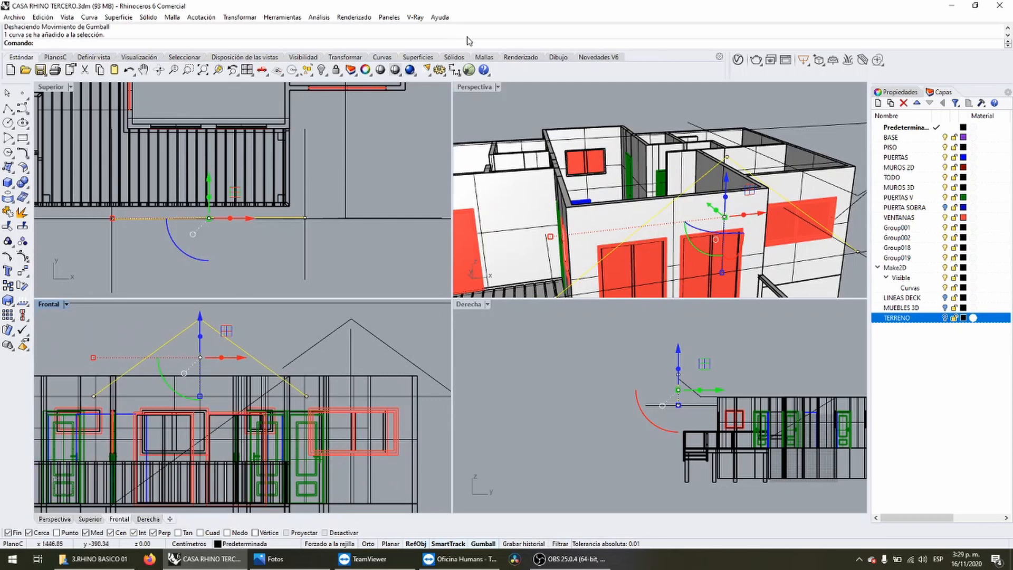
pyautogui.click(454, 69)
pyautogui.click(472, 132)
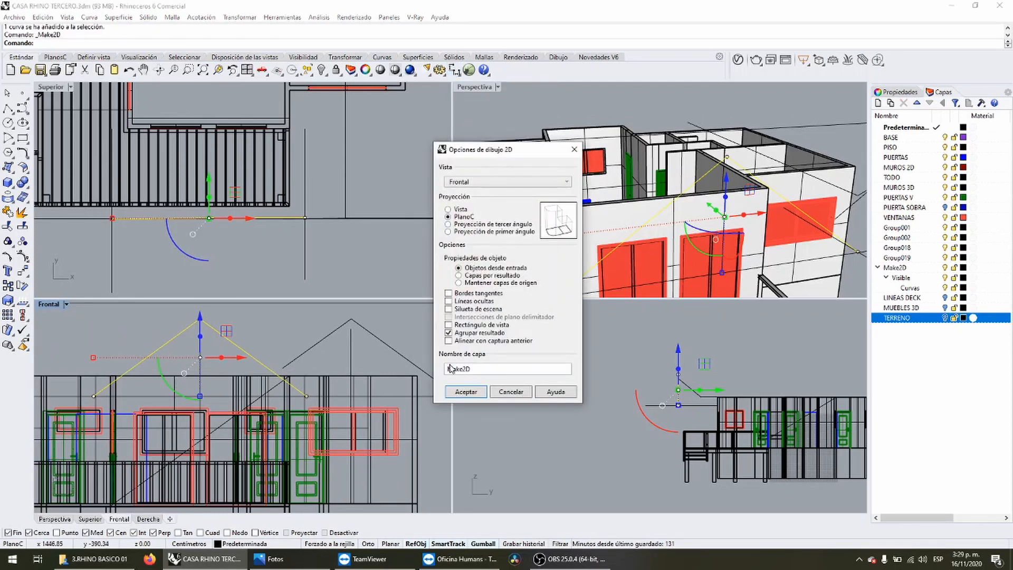
pyautogui.click(468, 398)
# Delete the original living room gable polyline in front of the deck, keeping the Make2D curve.
pyautogui.moveTo(221, 363); pyautogui.dragTo(240, 375, button='right')
pyautogui.scroll(2, 239, 375)
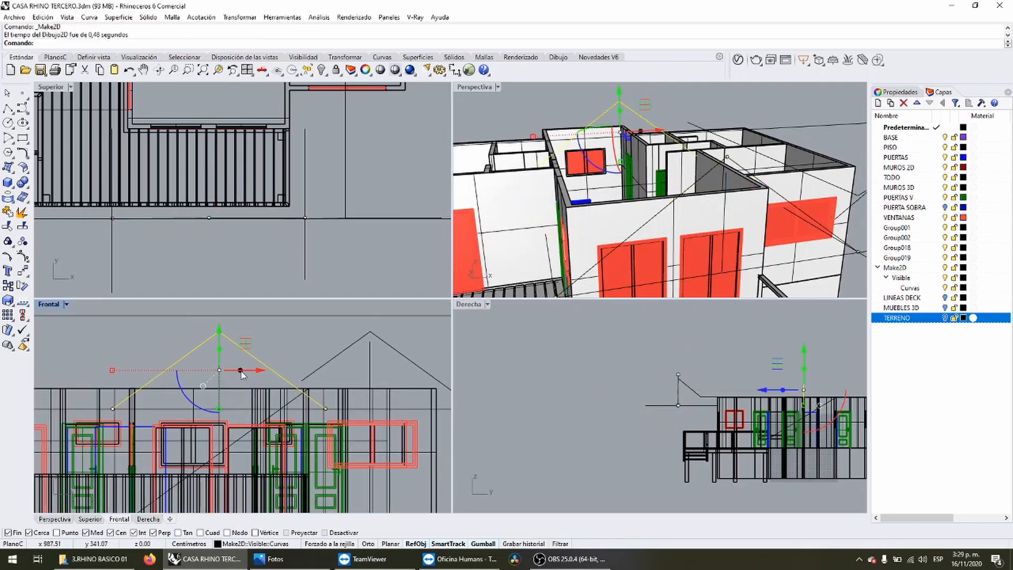
pyautogui.scroll(-2, 260, 373)
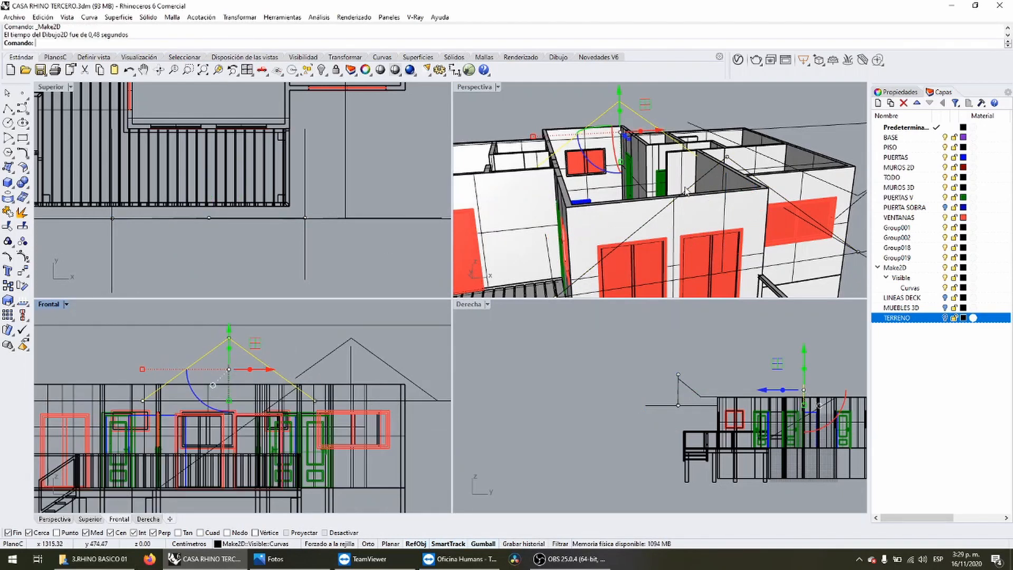
pyautogui.click(706, 198)
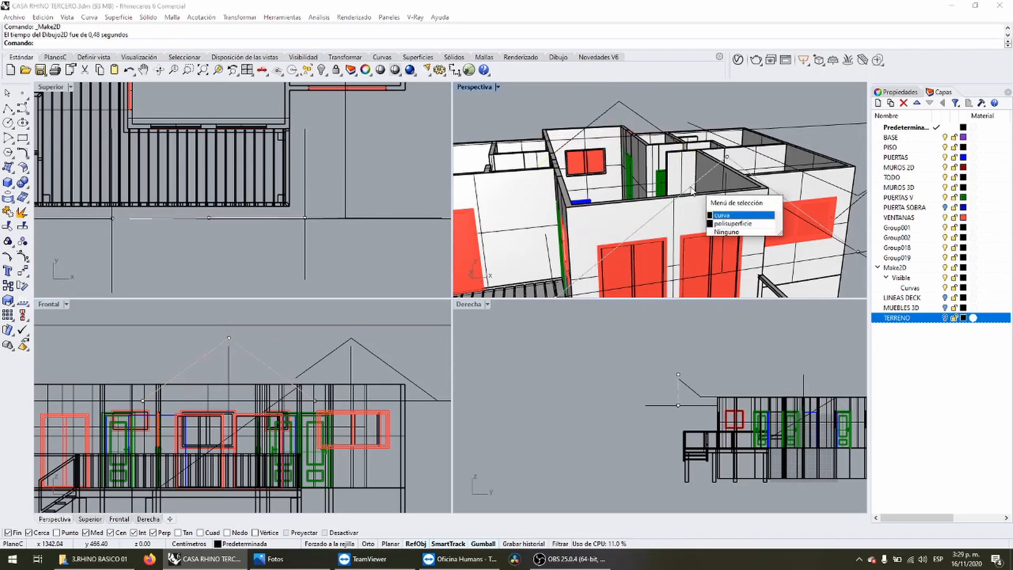
pyautogui.click(760, 215)
pyautogui.press('Delete')
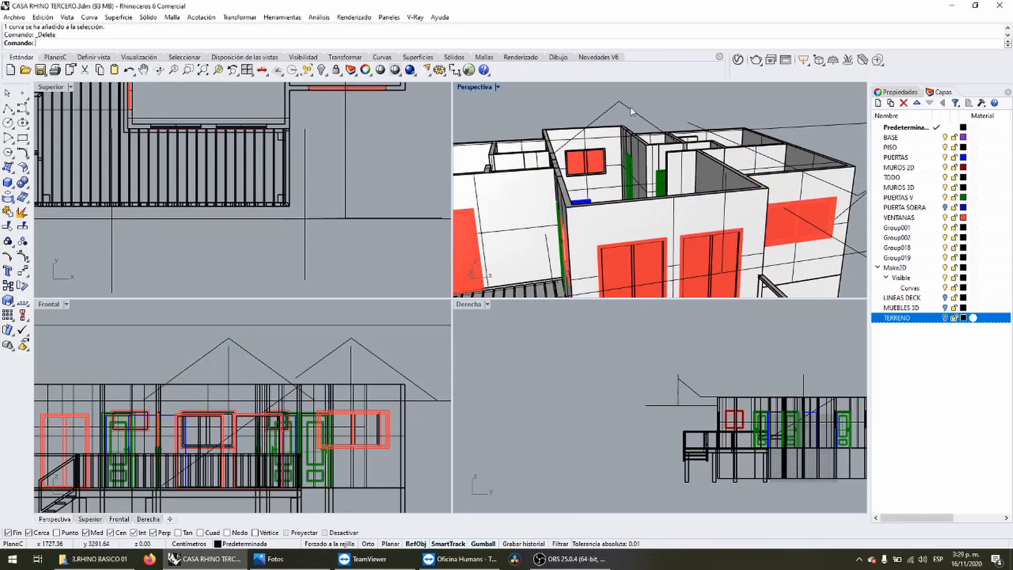
# Move the Make2D gable curve to the front of the deck and duplicate it to the left of the house in plan.
pyautogui.click(630, 108)
pyautogui.scroll(-5, 227, 153)
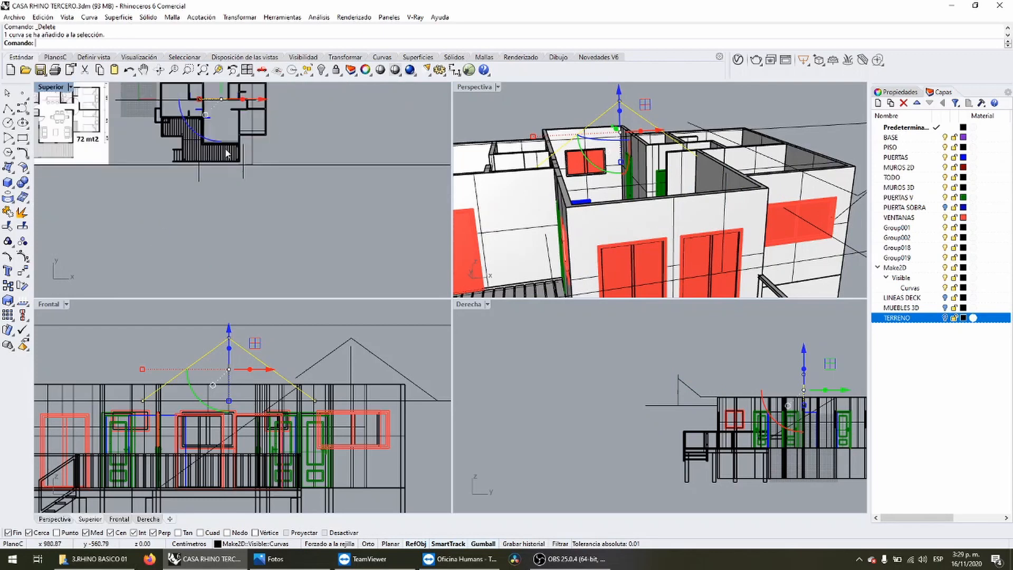
pyautogui.moveTo(223, 90); pyautogui.dragTo(150, 109)
pyautogui.scroll(5, 223, 147)
pyautogui.scroll(-10, 242, 193)
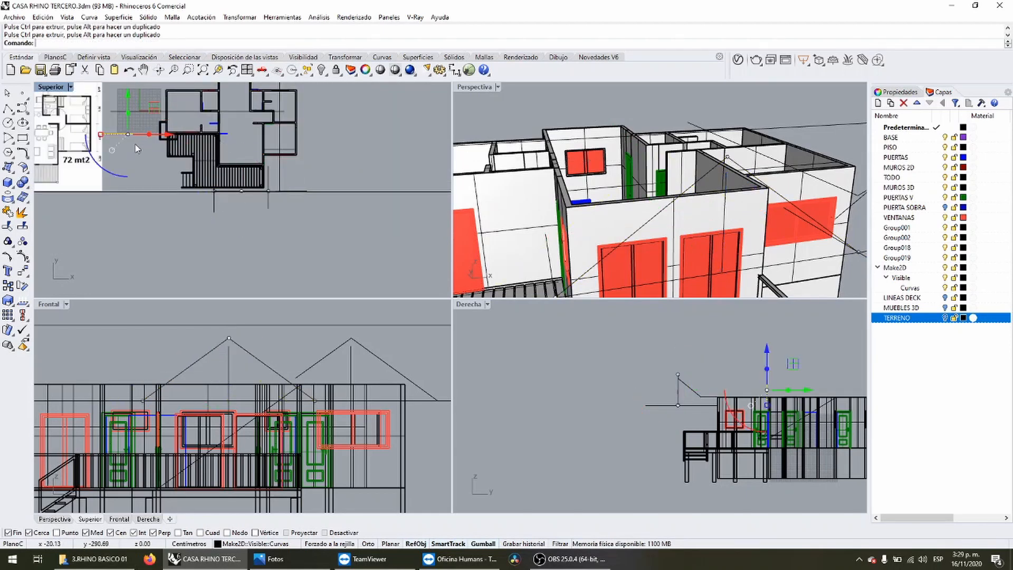
# Rotate the left-hand gable copy perpendicular to the front gables and centre it on the left wing's axis line, just outside its end wall.
pyautogui.click(114, 175)
pyautogui.moveTo(142, 135); pyautogui.dragTo(141, 161, button='right')
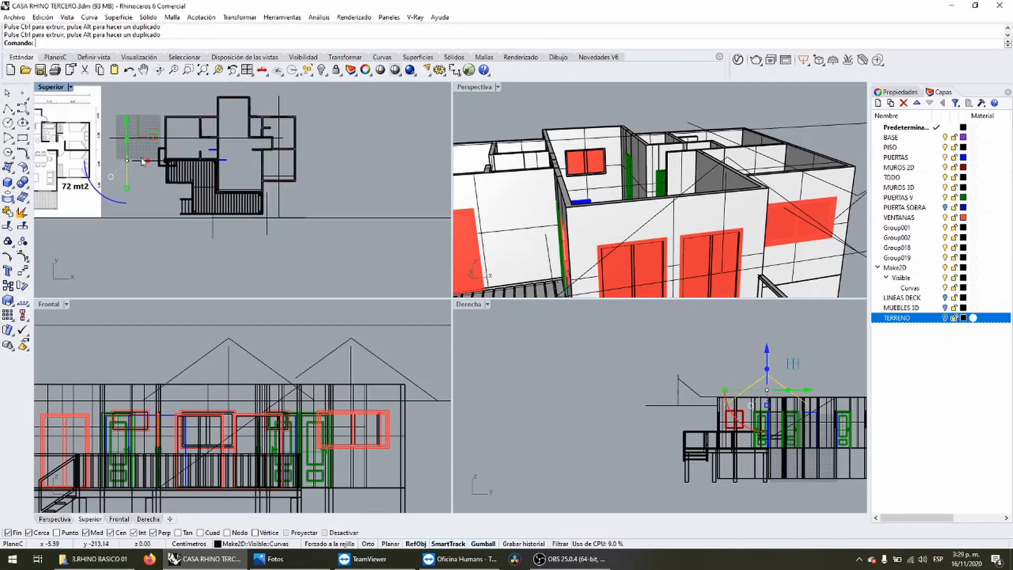
pyautogui.moveTo(152, 135); pyautogui.dragTo(185, 119)
pyautogui.scroll(14, 160, 132)
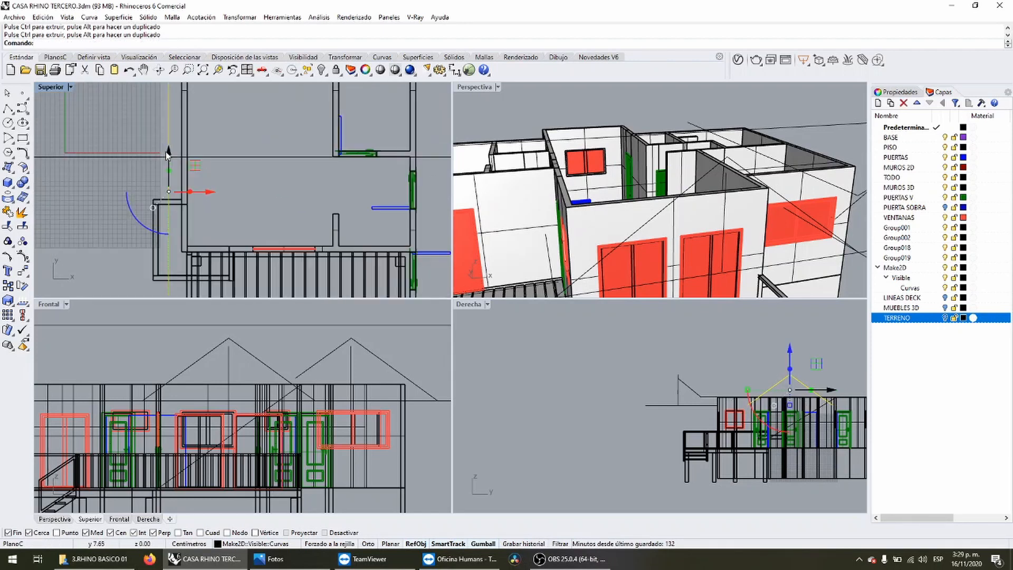
pyautogui.moveTo(167, 153); pyautogui.dragTo(170, 120)
pyautogui.scroll(-5, 717, 181)
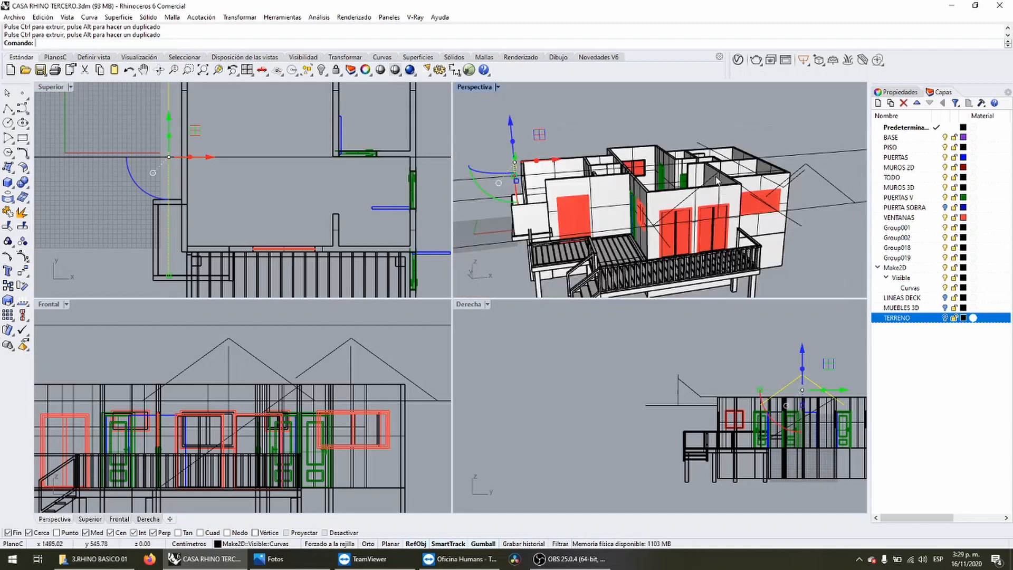
pyautogui.click(621, 130)
pyautogui.moveTo(621, 129); pyautogui.dragTo(521, 116, button='right')
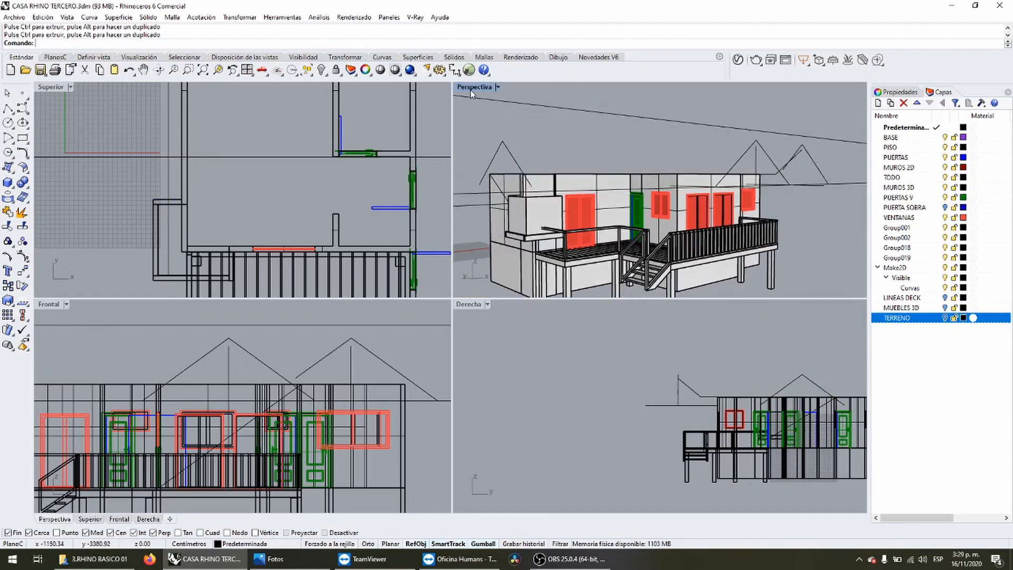
pyautogui.hotkey('ctrl', 'm')
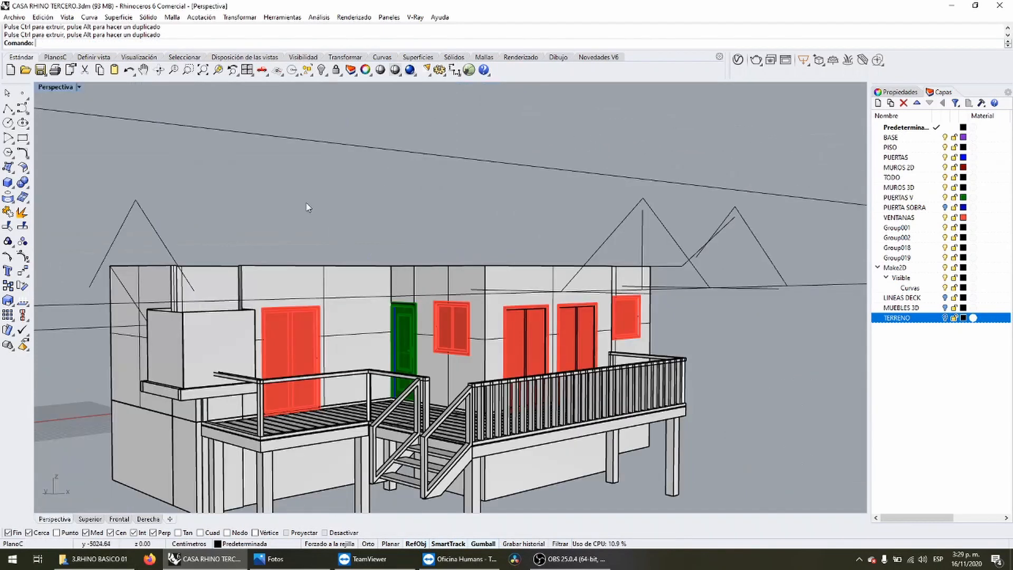
# Examine the gable curves at the left wing, the living room and the right wing, selecting each in turn.
pyautogui.click(110, 229)
pyautogui.moveTo(111, 229); pyautogui.dragTo(266, 185, button='right')
pyautogui.moveTo(437, 213); pyautogui.dragTo(401, 186)
pyautogui.moveTo(401, 186); pyautogui.dragTo(821, 281, button='right')
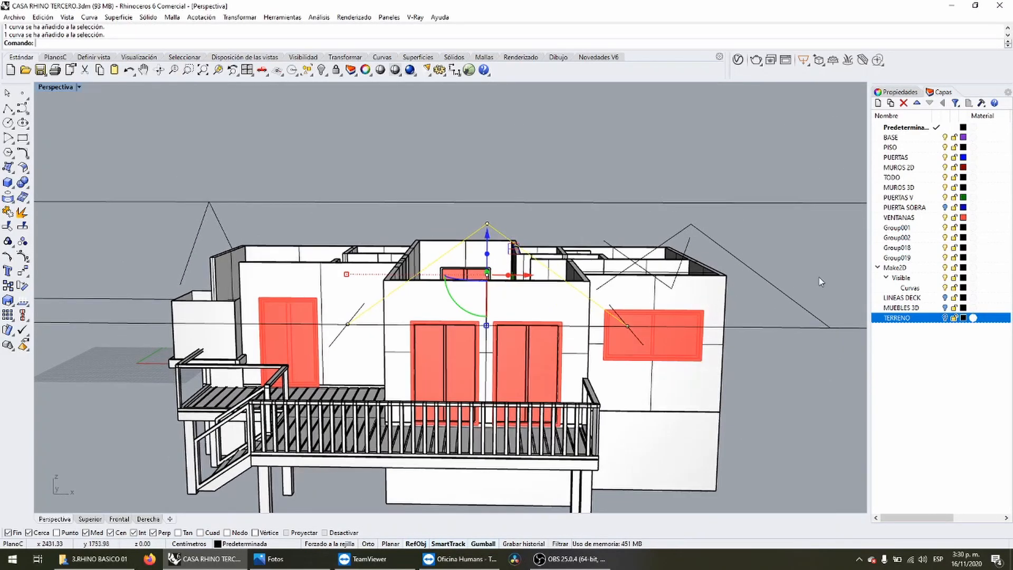
pyautogui.click(818, 278)
pyautogui.click(795, 301)
pyautogui.click(792, 266)
pyautogui.click(747, 265)
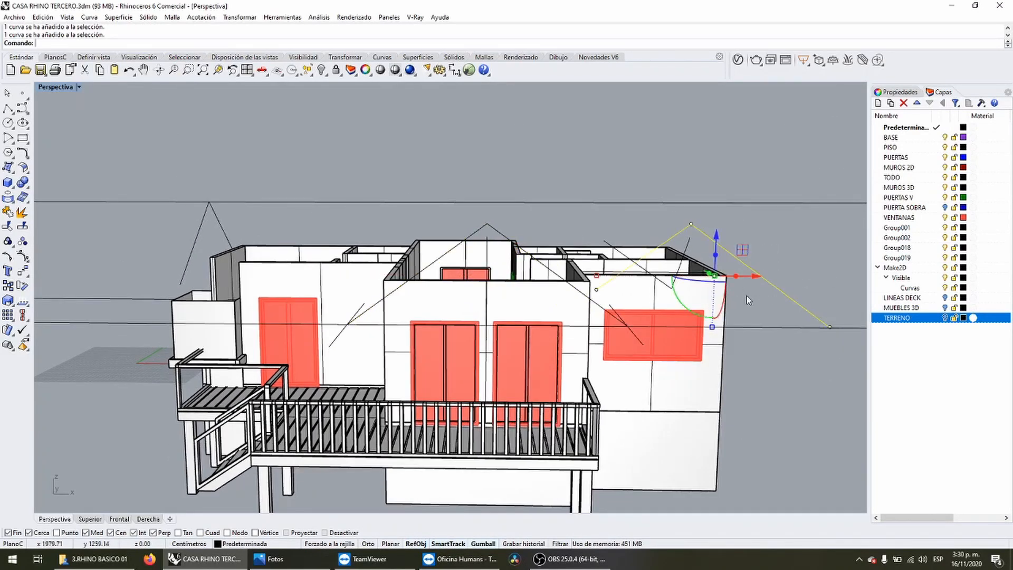
pyautogui.moveTo(746, 299); pyautogui.dragTo(286, 236, button='right')
# Extrude the left wing gable curve about 727 cm as an open surface, ending over the living room.
pyautogui.click(166, 204)
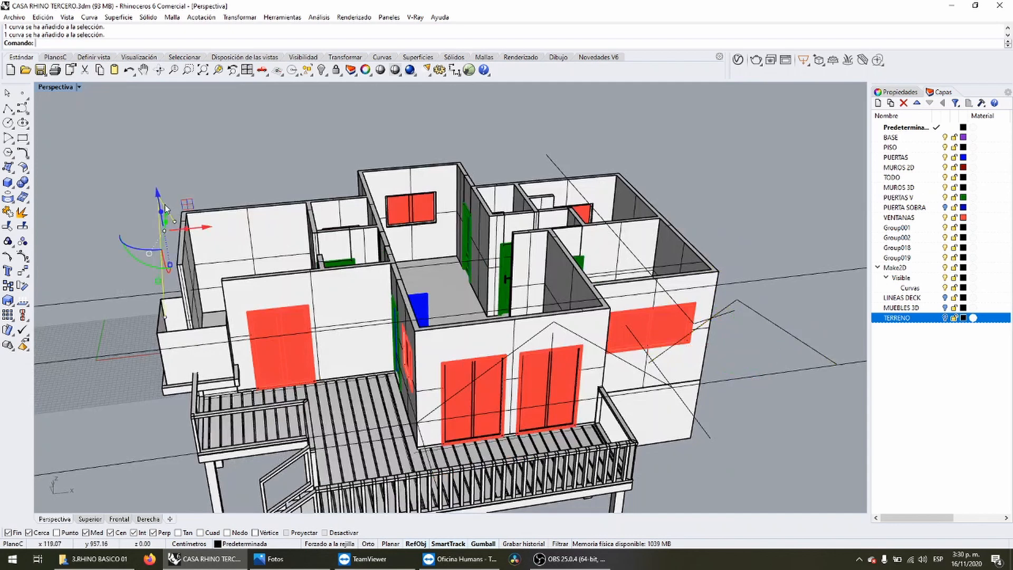
pyautogui.click(11, 185)
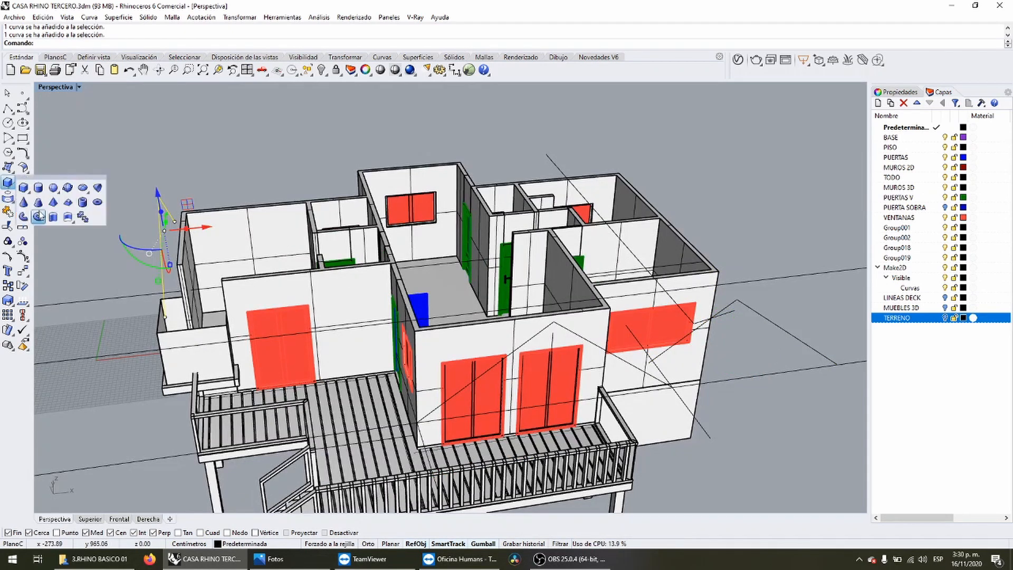
pyautogui.click(22, 168)
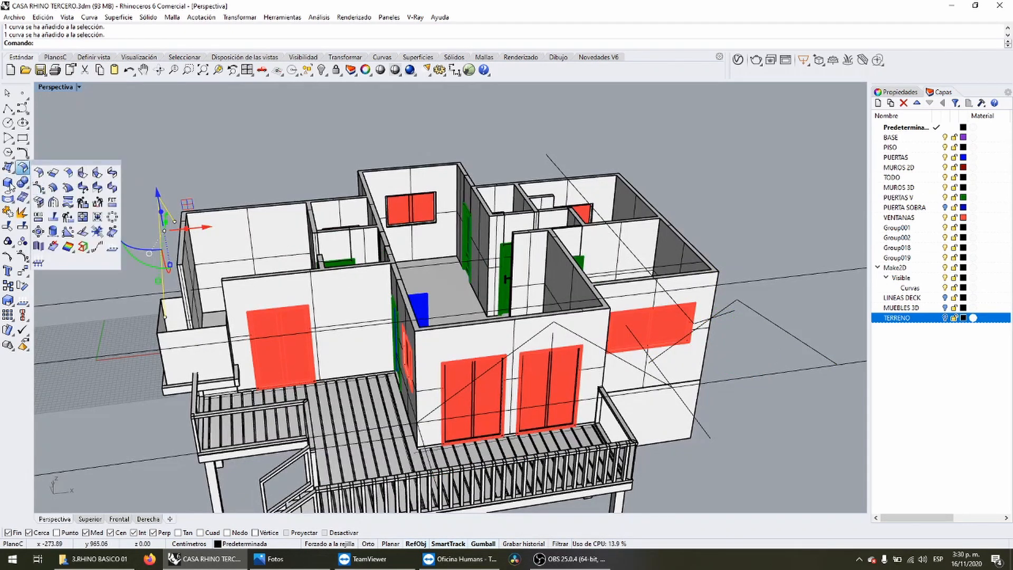
pyautogui.click(22, 183)
pyautogui.click(8, 169)
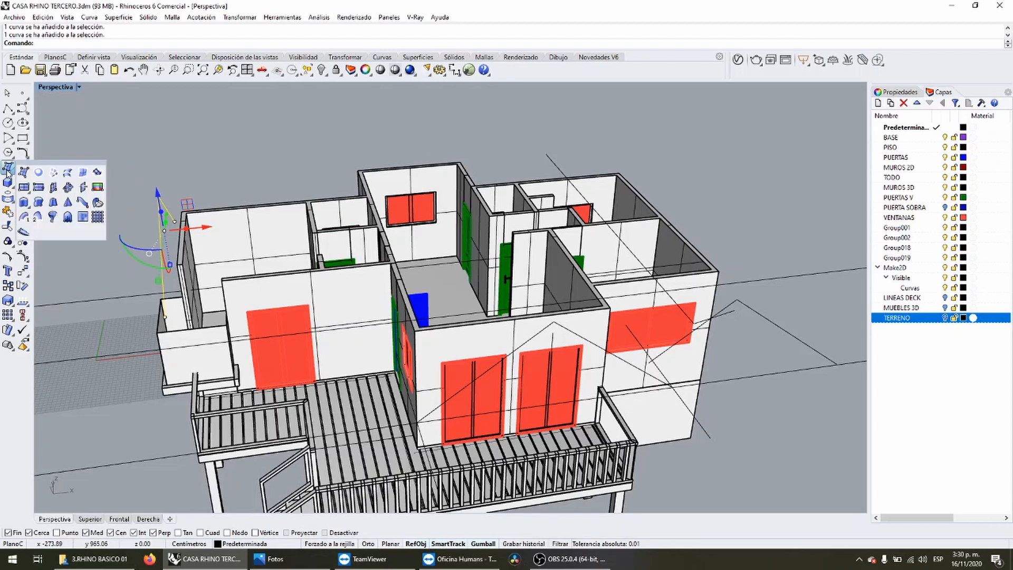
pyautogui.click(24, 202)
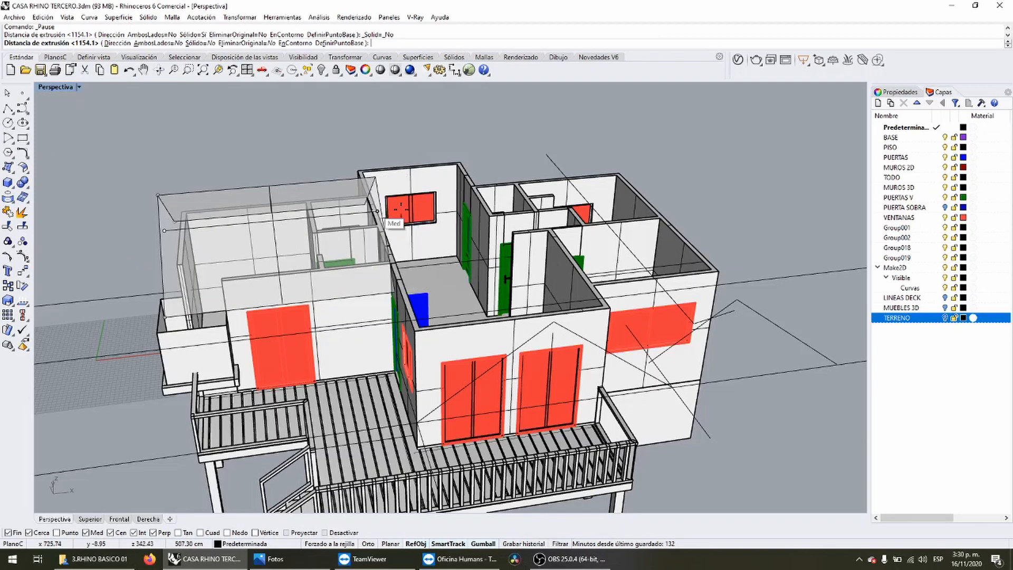
pyautogui.click(463, 203)
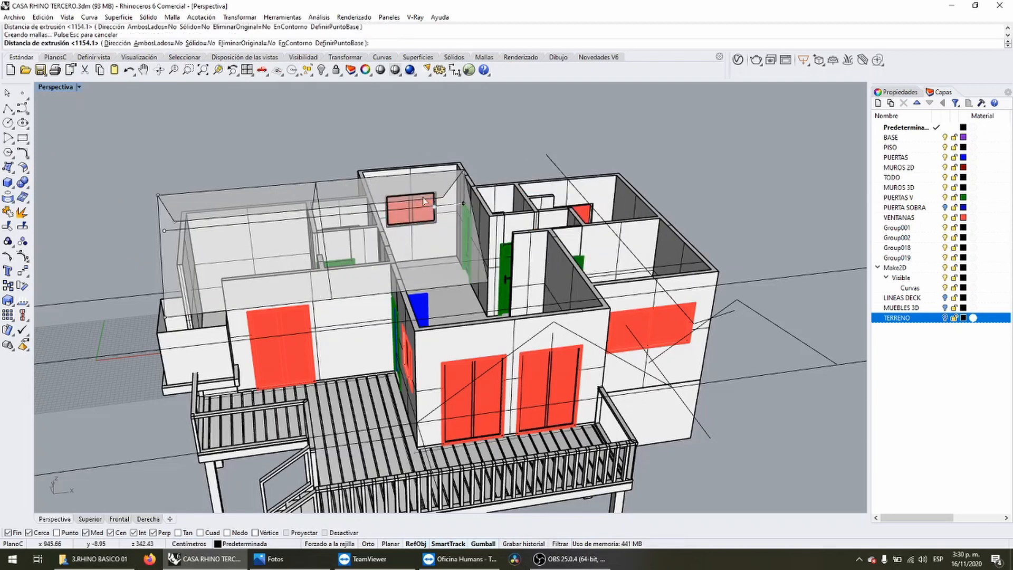
# Extrude the living room gable curve about 1252 cm as an open surface, past the rear wall of the house.
pyautogui.click(542, 338)
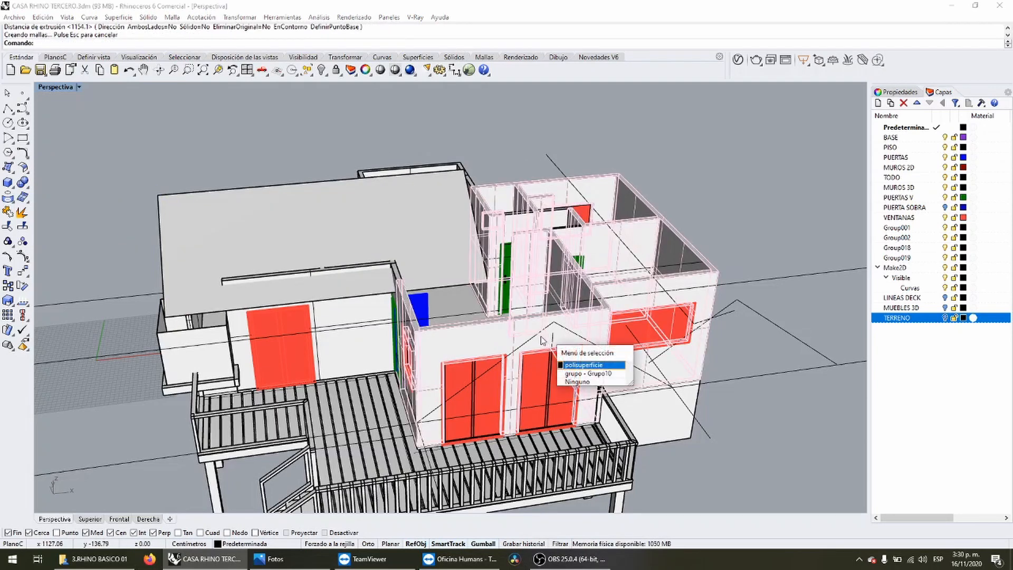
pyautogui.click(585, 372)
pyautogui.rightClick(584, 370)
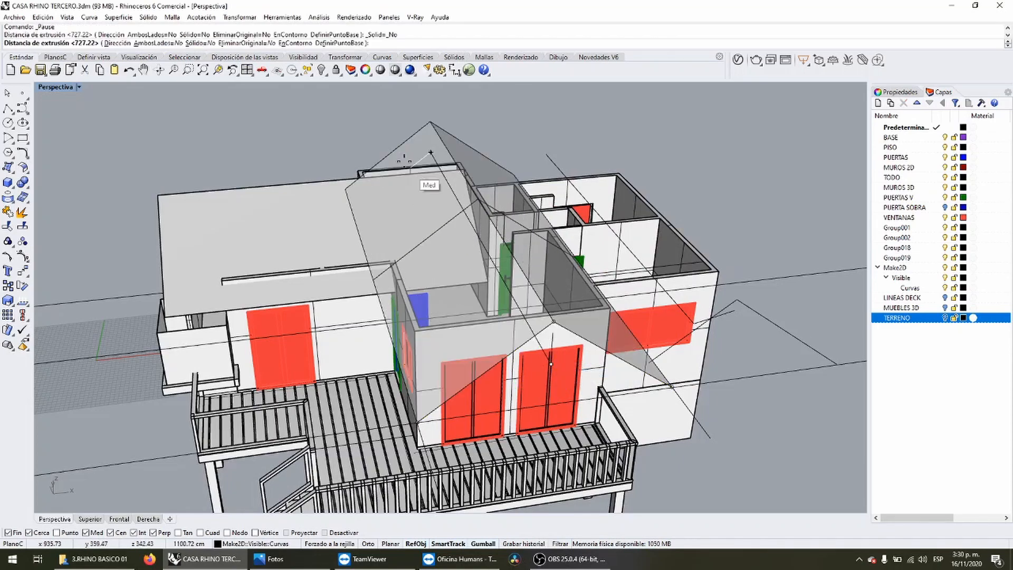
pyautogui.click(393, 149)
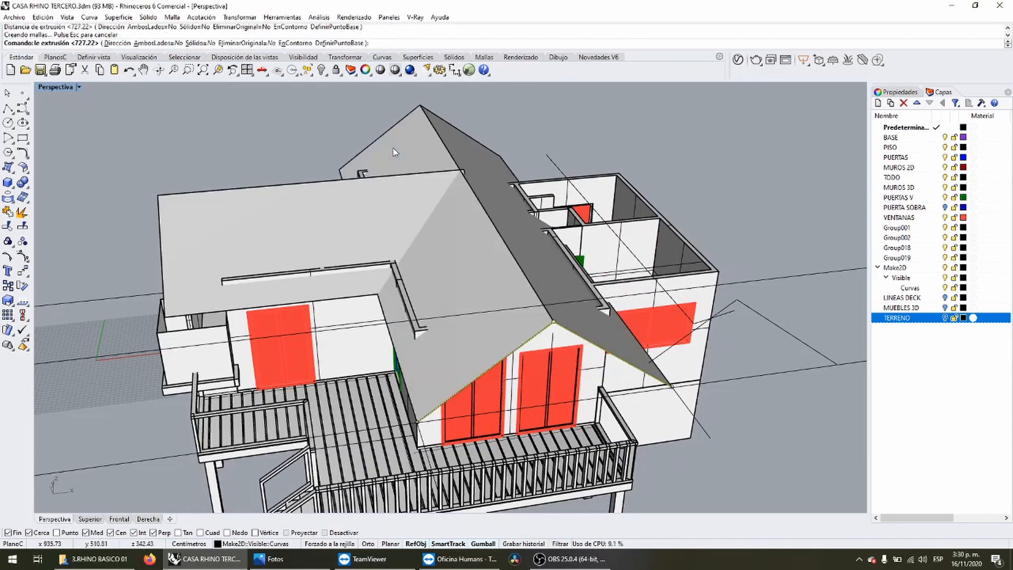
# Try to extrude the right wing gable curve to the rear end of the living room roof, and undo the extrusion.
pyautogui.moveTo(328, 128); pyautogui.dragTo(321, 194, button='right')
pyautogui.click(752, 268)
pyautogui.moveTo(752, 268); pyautogui.dragTo(441, 285, button='right')
pyautogui.scroll(-2, 339, 279)
pyautogui.press('Return')
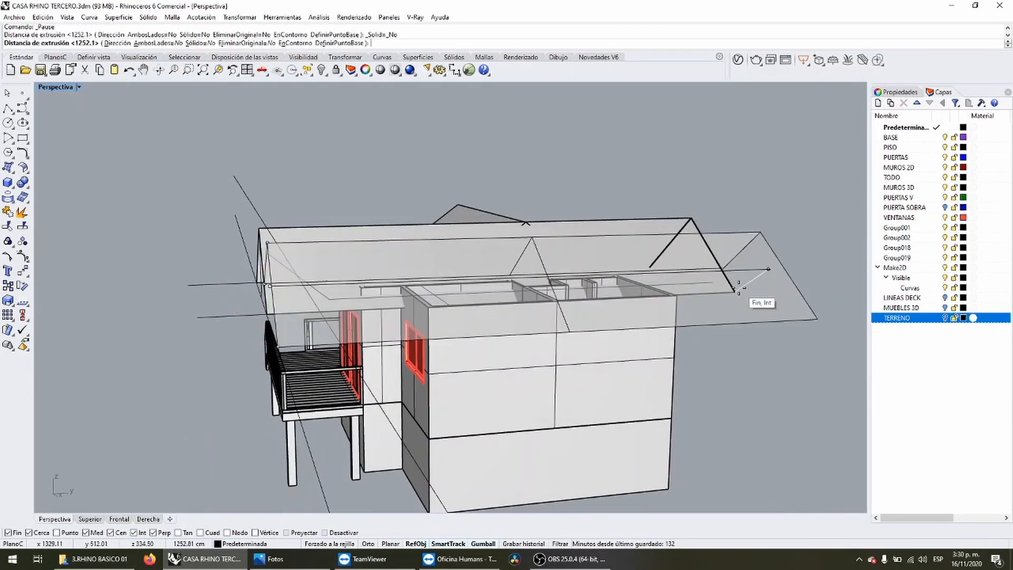
pyautogui.click(734, 292)
pyautogui.press('Escape')
pyautogui.moveTo(370, 274); pyautogui.dragTo(474, 319, button='right')
pyautogui.hotkey('ctrl', 'z')
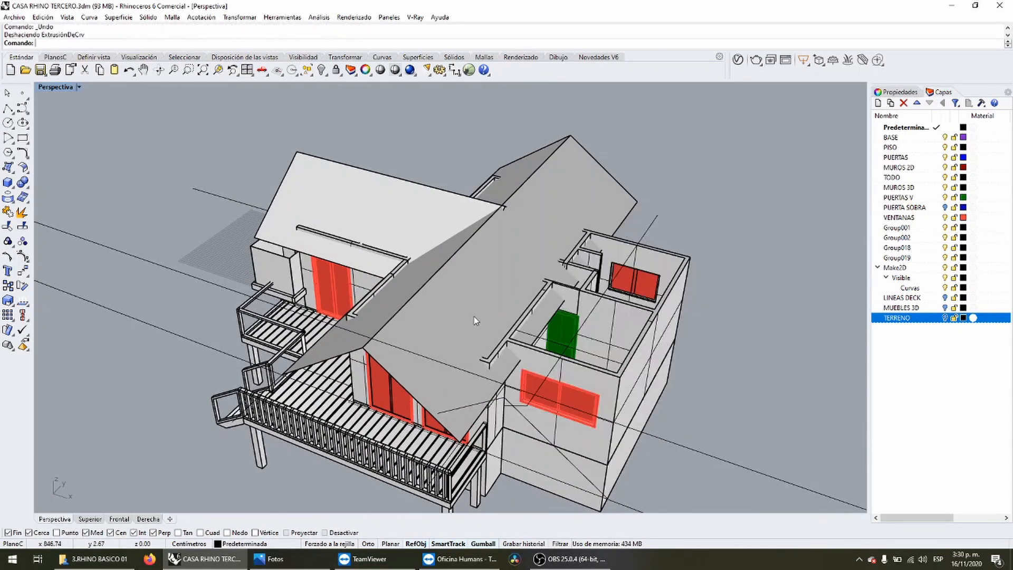
# Create a Make2D drawing of the right wing gable curve from the front view, using CPlane projection and the Make2D layer name.
pyautogui.doubleClick(55, 85)
pyautogui.moveTo(316, 364); pyautogui.dragTo(215, 378, button='right')
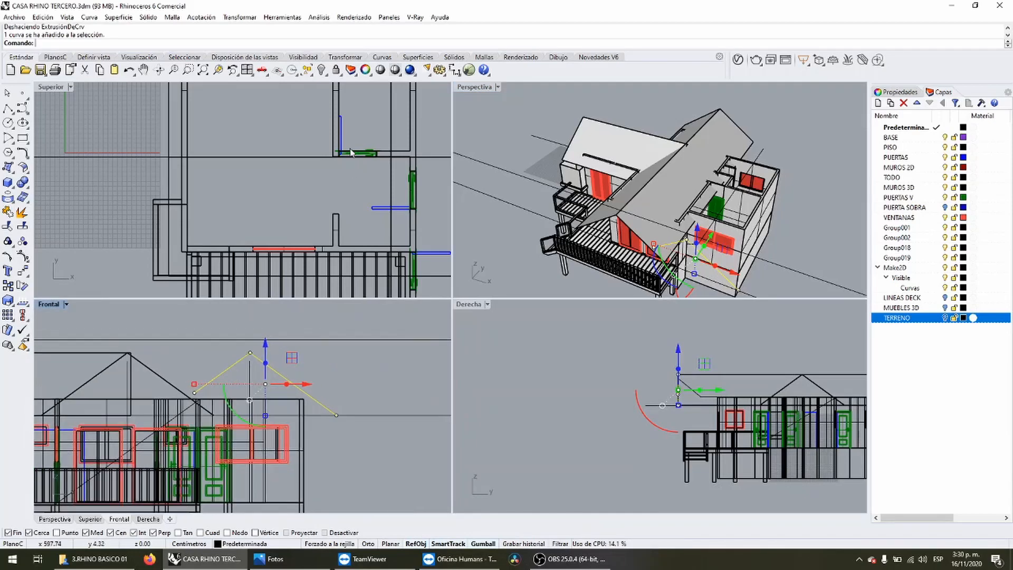
pyautogui.click(453, 69)
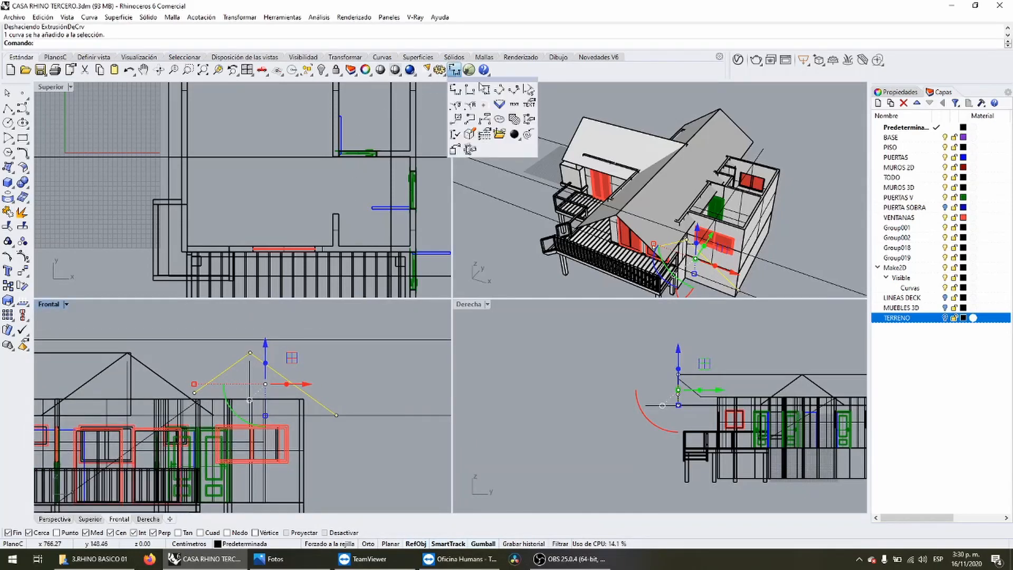
pyautogui.click(468, 132)
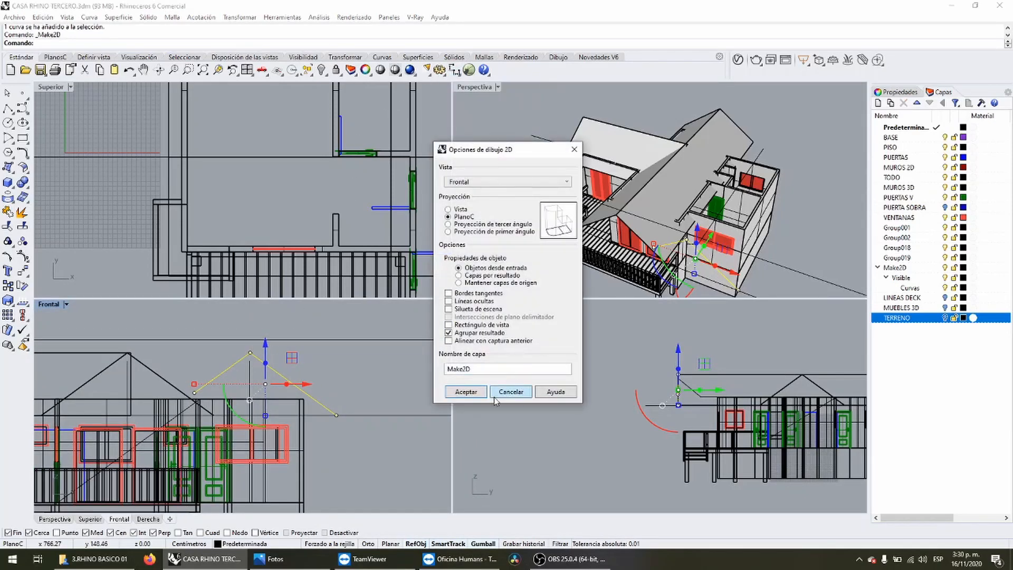
pyautogui.click(465, 391)
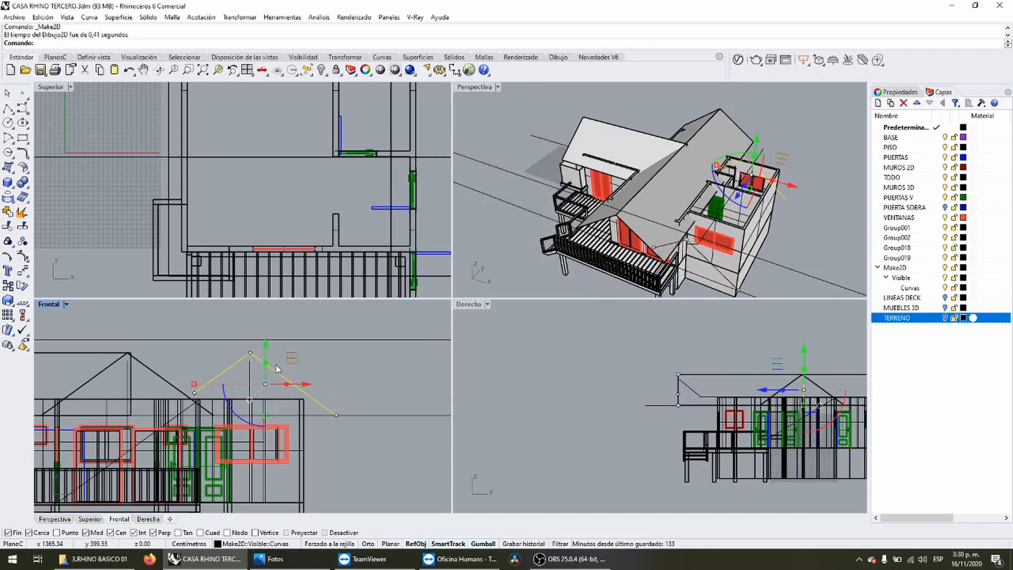
# Delete the original right wing gable curve, keeping its Make2D copy.
pyautogui.press('Delete')
pyautogui.hotkey('ctrl', 'z')
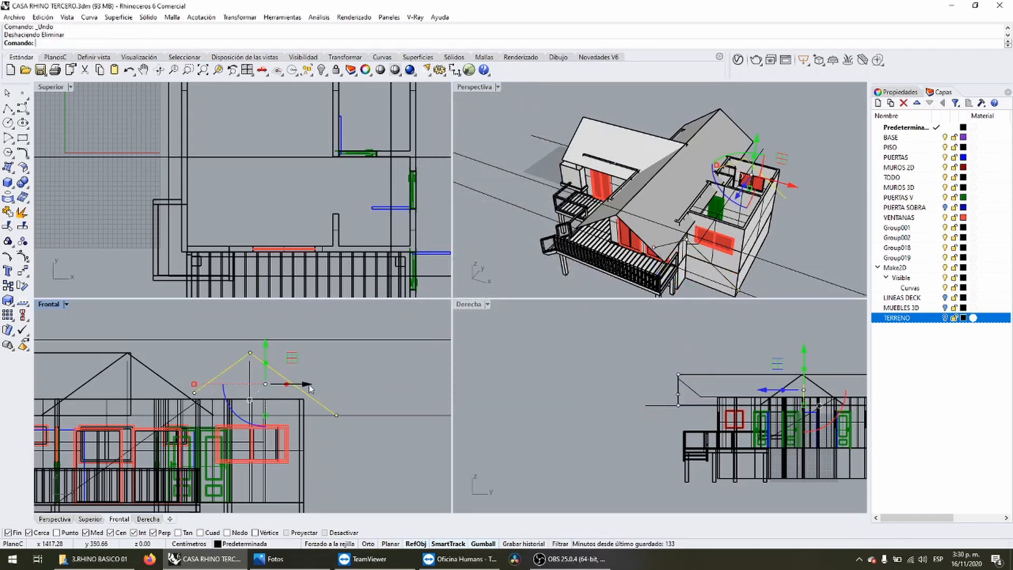
pyautogui.click(721, 277)
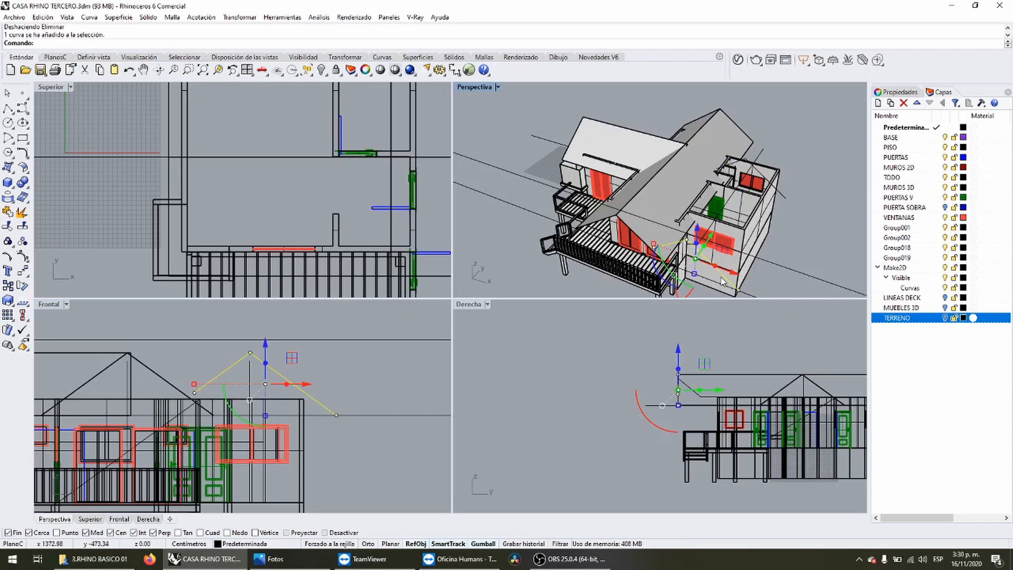
pyautogui.press('Delete')
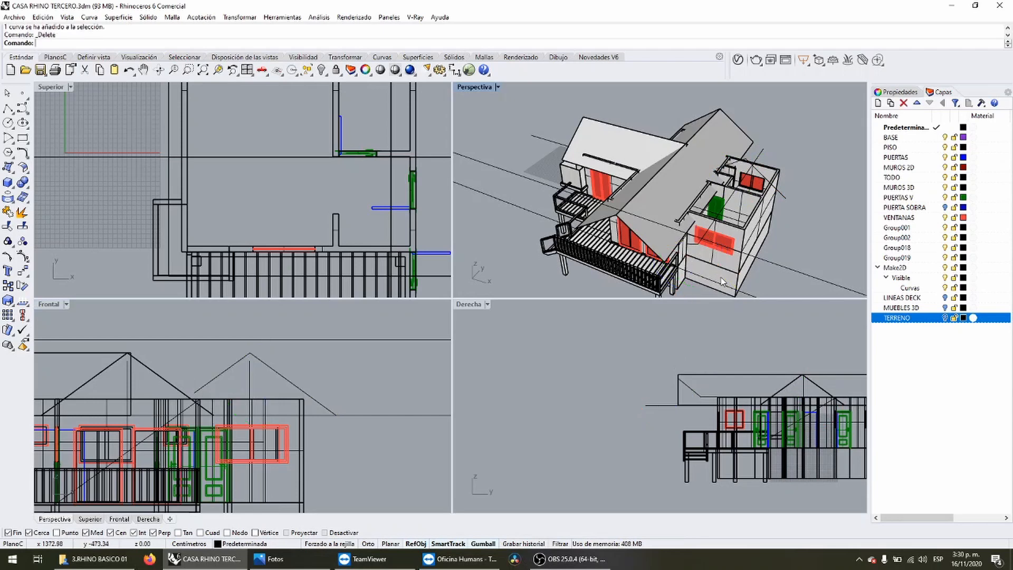
# Move the right wing's Make2D gable curve in plan to just outside the wing's front wall.
pyautogui.click(275, 372)
pyautogui.scroll(-5, 238, 192)
pyautogui.moveTo(362, 183); pyautogui.dragTo(303, 157, button='right')
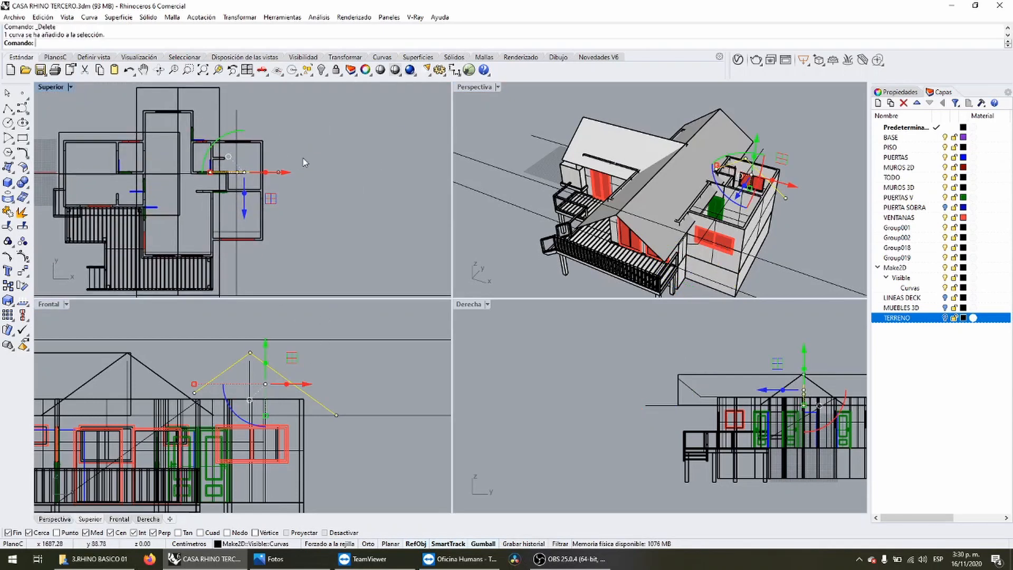
pyautogui.moveTo(247, 183); pyautogui.dragTo(245, 285)
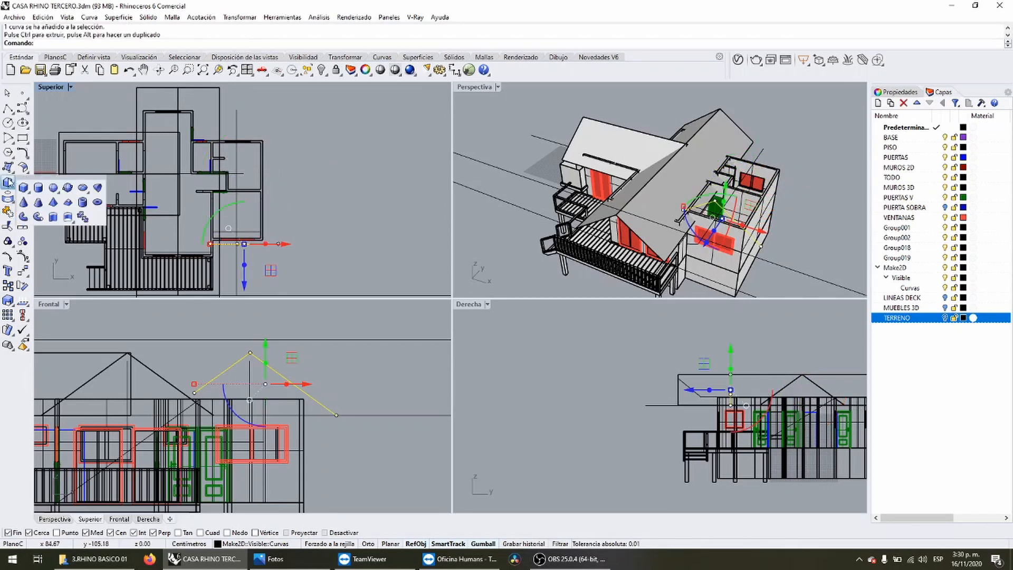
# Try extruding the right wing gable from front to back past the rear wall and inspect the roof in perspective.
pyautogui.click(7, 211)
pyautogui.click(241, 114)
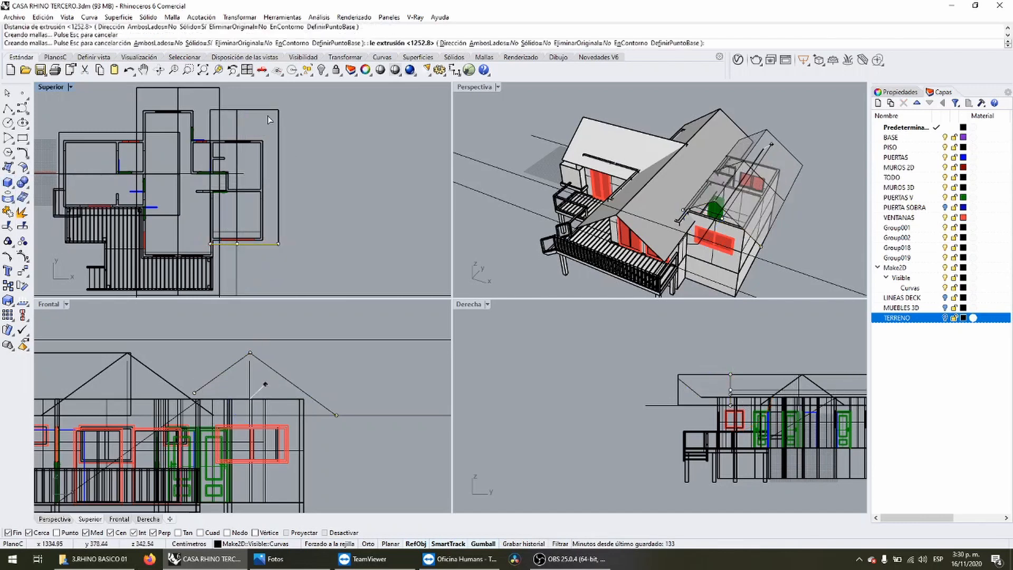
pyautogui.doubleClick(482, 89)
pyautogui.moveTo(480, 101); pyautogui.dragTo(599, 223, button='right')
pyautogui.moveTo(591, 295); pyautogui.dragTo(380, 316, button='right')
pyautogui.scroll(-5, 321, 318)
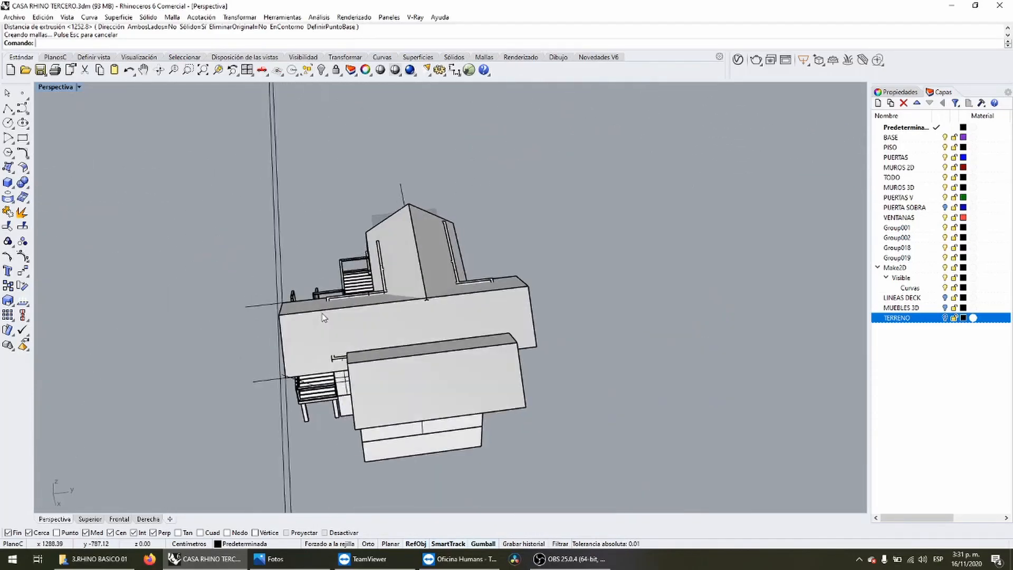
pyautogui.scroll(2, 367, 353)
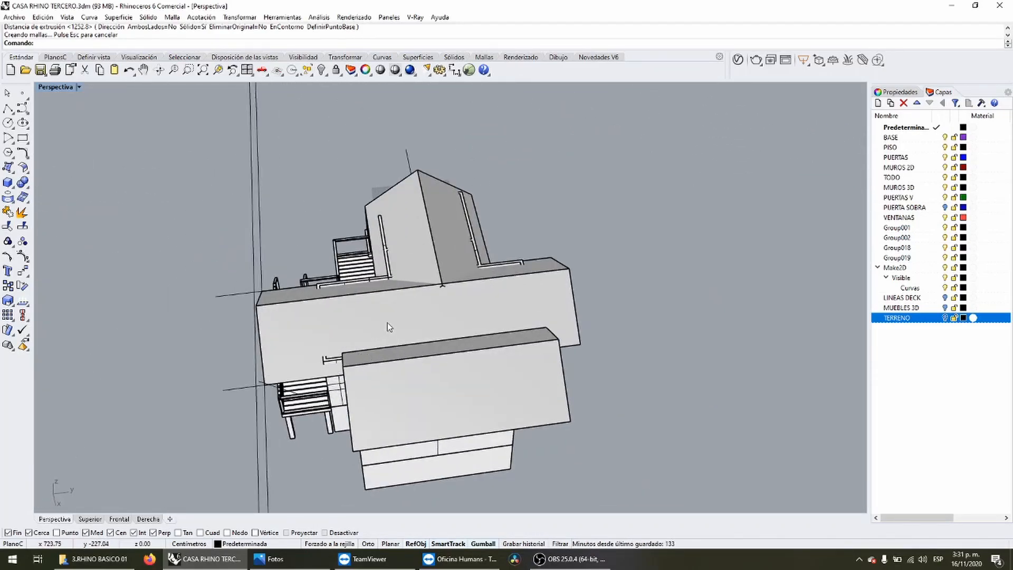
# Delete the right wing's roof extrusion.
pyautogui.moveTo(384, 330); pyautogui.dragTo(465, 312, button='right')
pyautogui.scroll(5, 429, 372)
pyautogui.click(449, 345)
pyautogui.press('Delete')
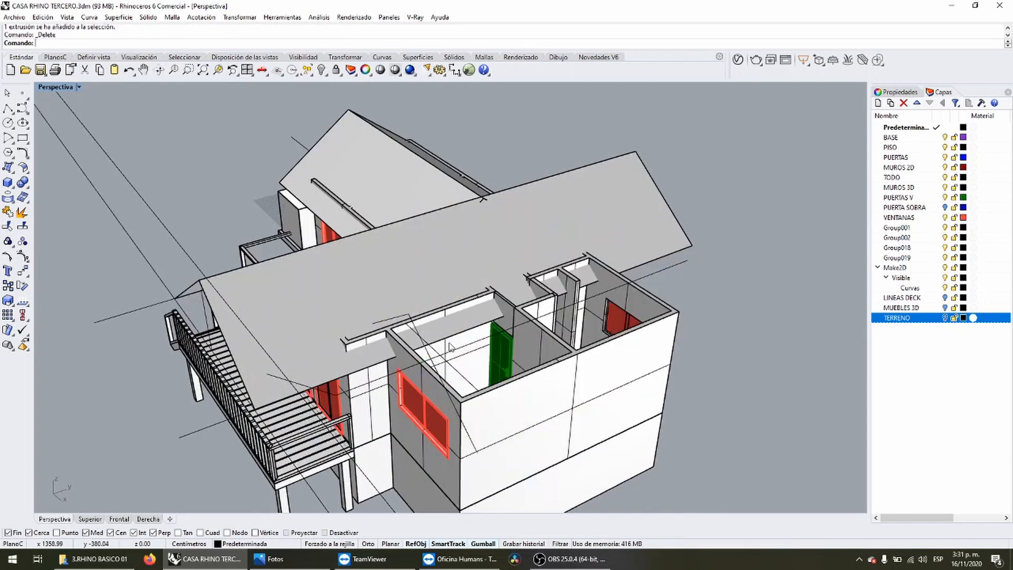
# Rotate the right wing gable curve 90 degrees in plan, move it outside the wing's outer side wall, and delete the front-to-back axis line.
pyautogui.doubleClick(57, 88)
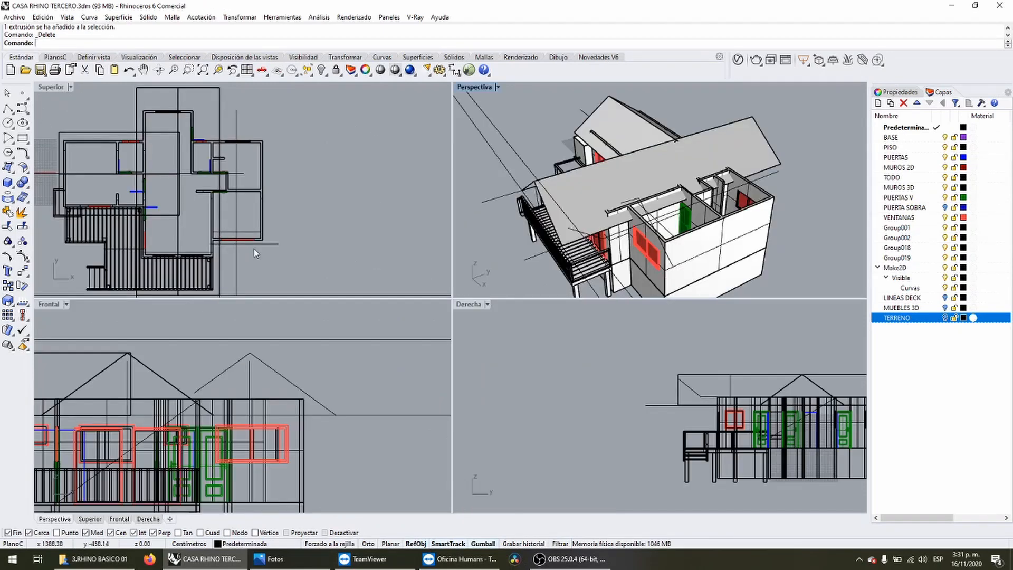
pyautogui.click(275, 245)
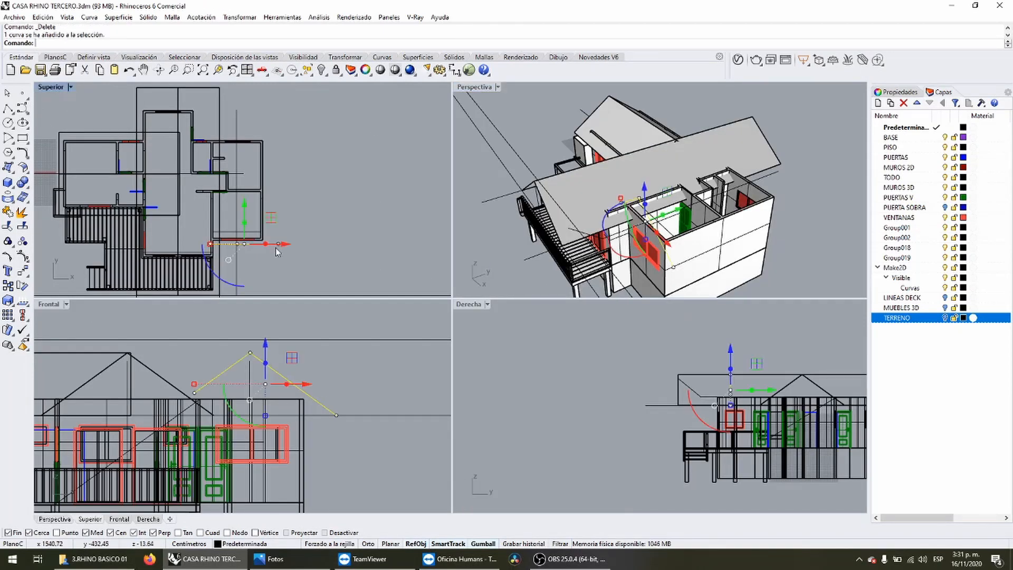
pyautogui.click(240, 283)
pyautogui.press('Return')
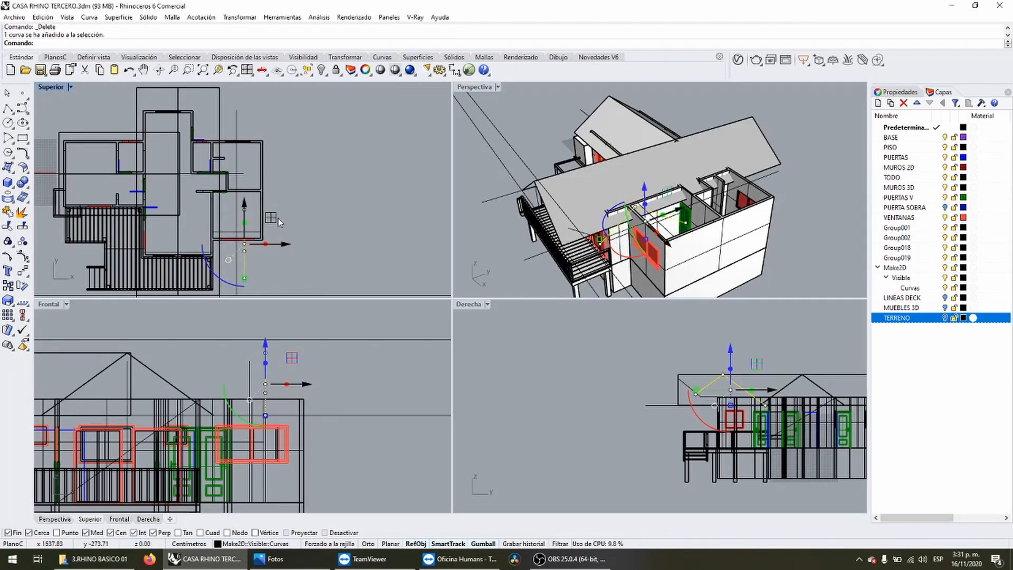
pyautogui.moveTo(277, 217); pyautogui.dragTo(301, 167)
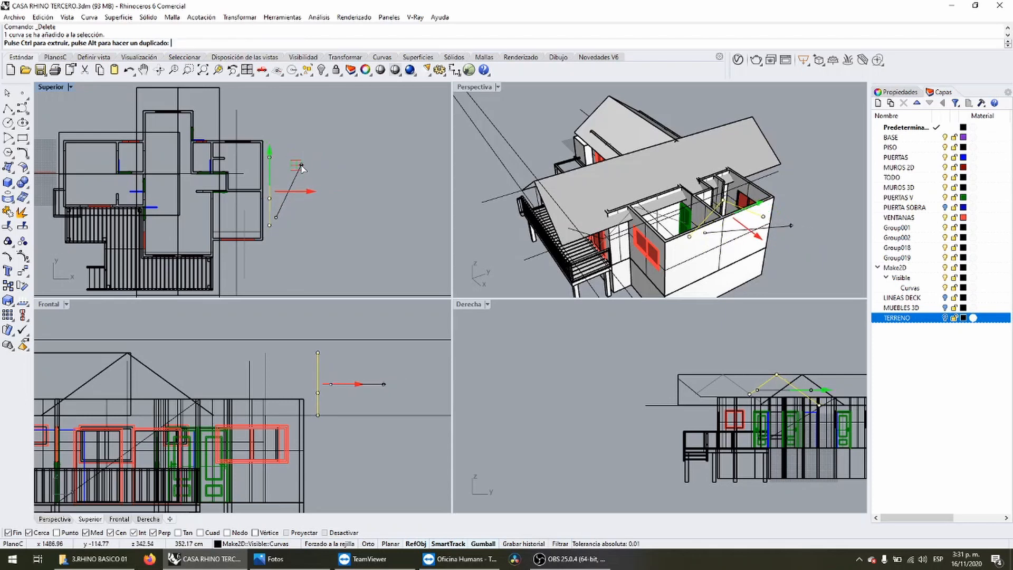
pyautogui.press('Delete')
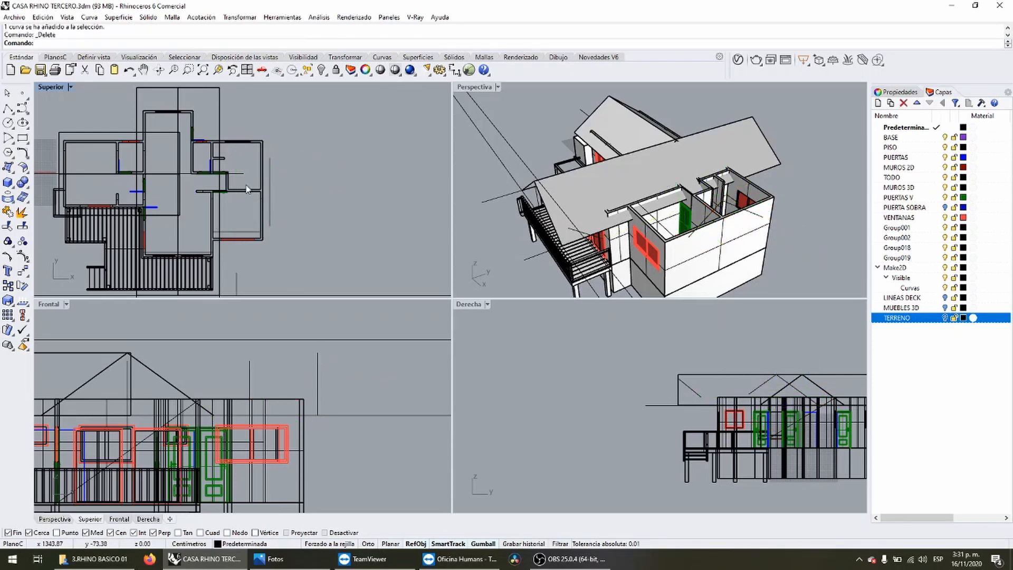
# Try a straight front-to-back reference polyline along the inside of the right wing's outer side wall, and undo it.
pyautogui.click(8, 109)
pyautogui.scroll(6, 340, 173)
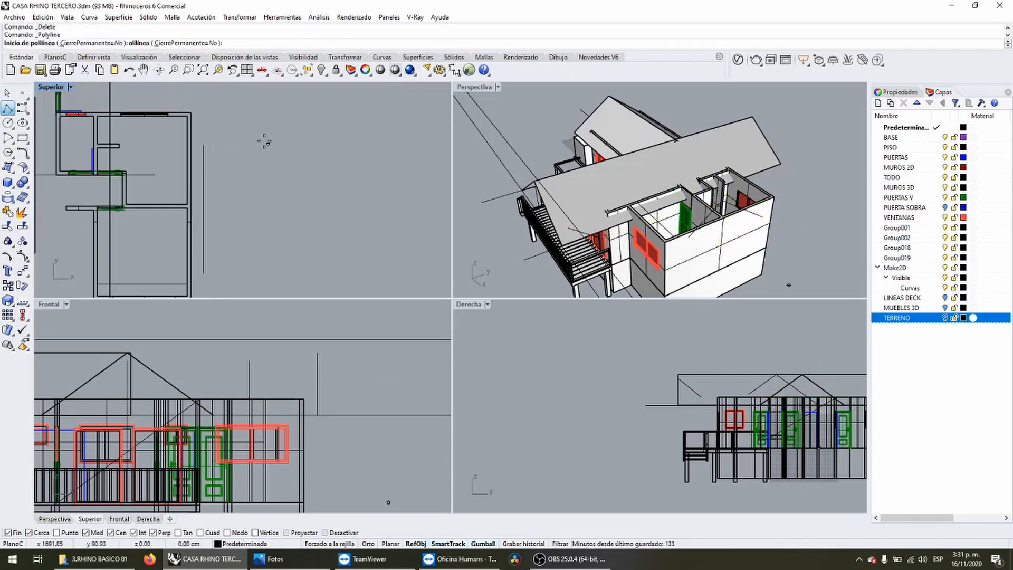
pyautogui.click(183, 118)
pyautogui.moveTo(188, 209); pyautogui.dragTo(191, 170, button='right')
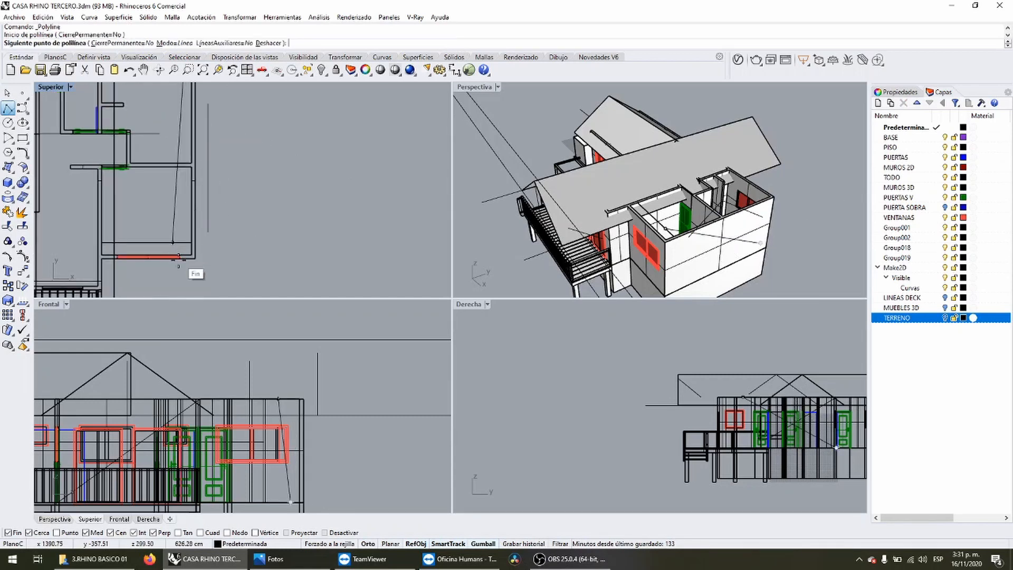
pyautogui.click(184, 263)
pyautogui.press('Return')
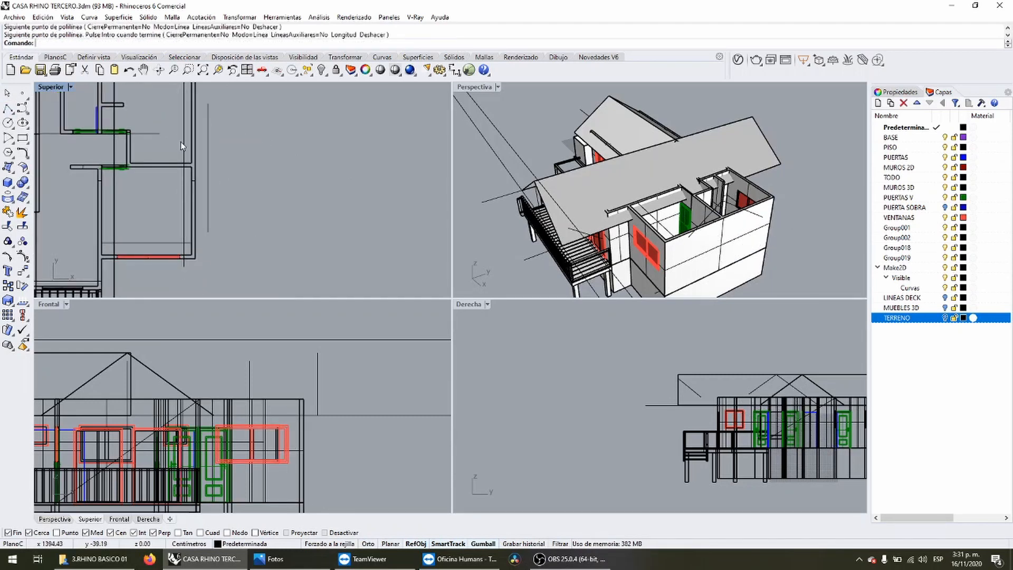
pyautogui.click(184, 138)
pyautogui.hotkey('ctrl', 'z')
# Draw a straight front-to-back reference polyline across the right wing, from the front window's outer end to the rear wall.
pyautogui.press('Return')
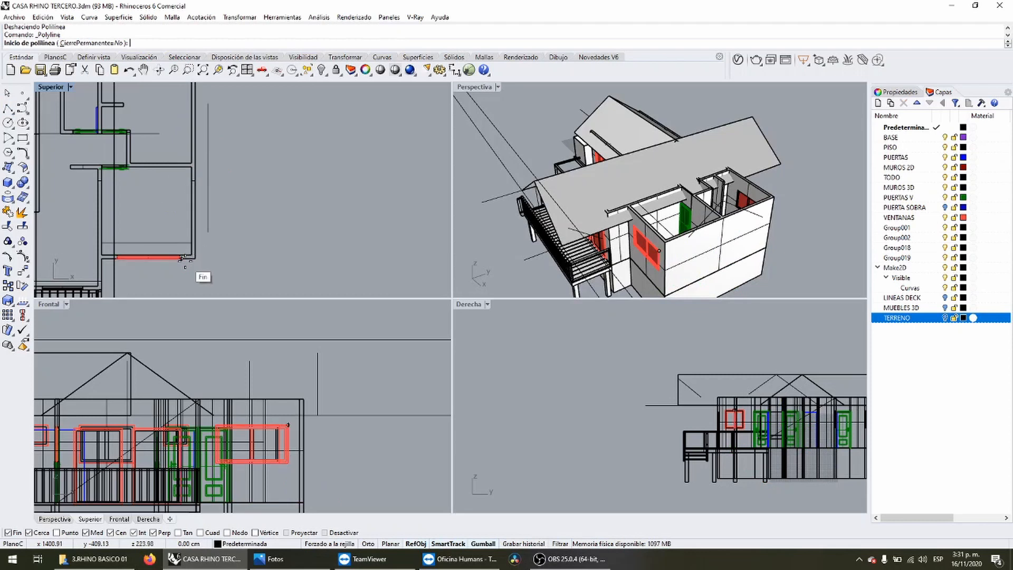
pyautogui.click(181, 257)
pyautogui.keyDown('shift'); pyautogui.moveTo(181, 97); pyautogui.dragTo(180, 158, button='right'); pyautogui.keyUp('shift')
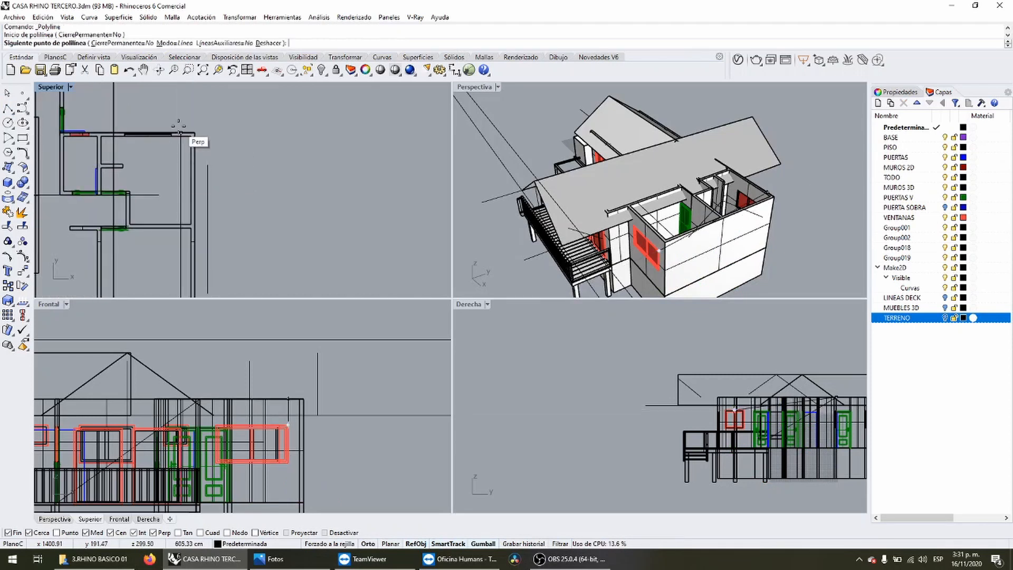
pyautogui.click(181, 134)
pyautogui.press('Return')
# Draw a straight reference polyline from the midpoint of the front-to-back line outward past the right wing gable curve.
pyautogui.press('Return')
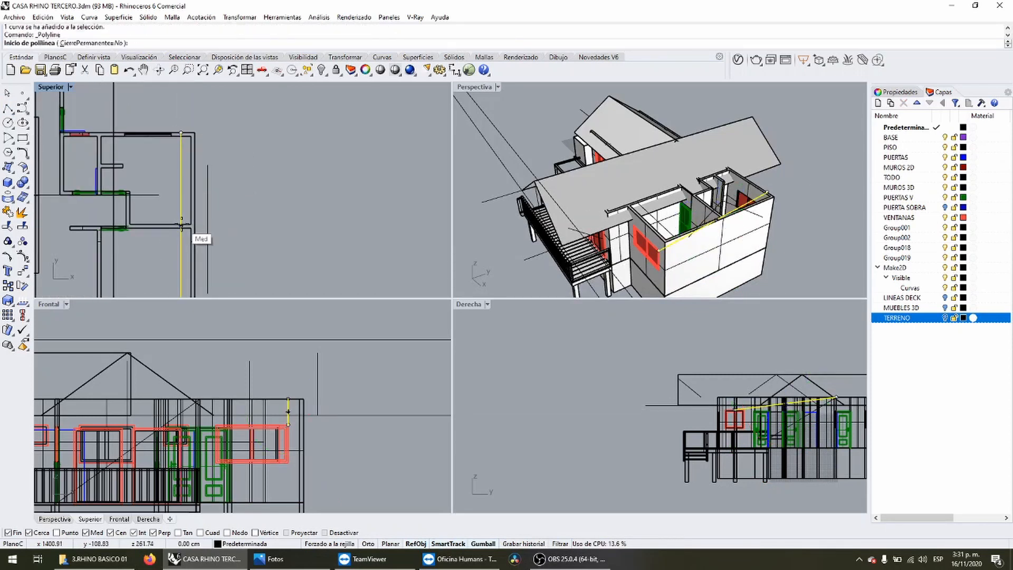
pyautogui.scroll(4, 180, 216)
pyautogui.click(179, 229)
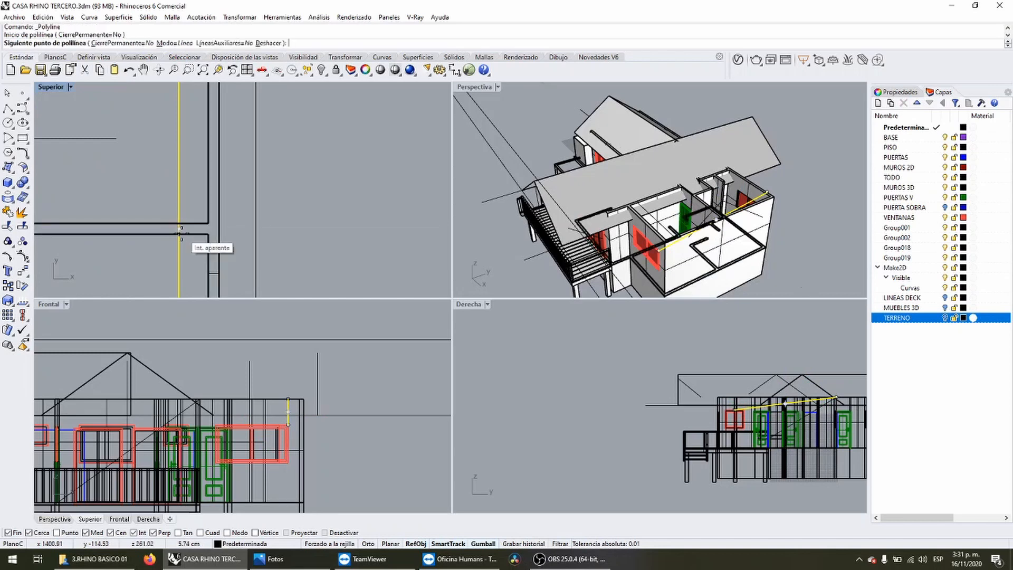
pyautogui.scroll(-2, 193, 228)
pyautogui.scroll(-6, 339, 215)
pyautogui.keyDown('shift'); pyautogui.click(339, 215); pyautogui.keyUp('shift')
pyautogui.press('Return')
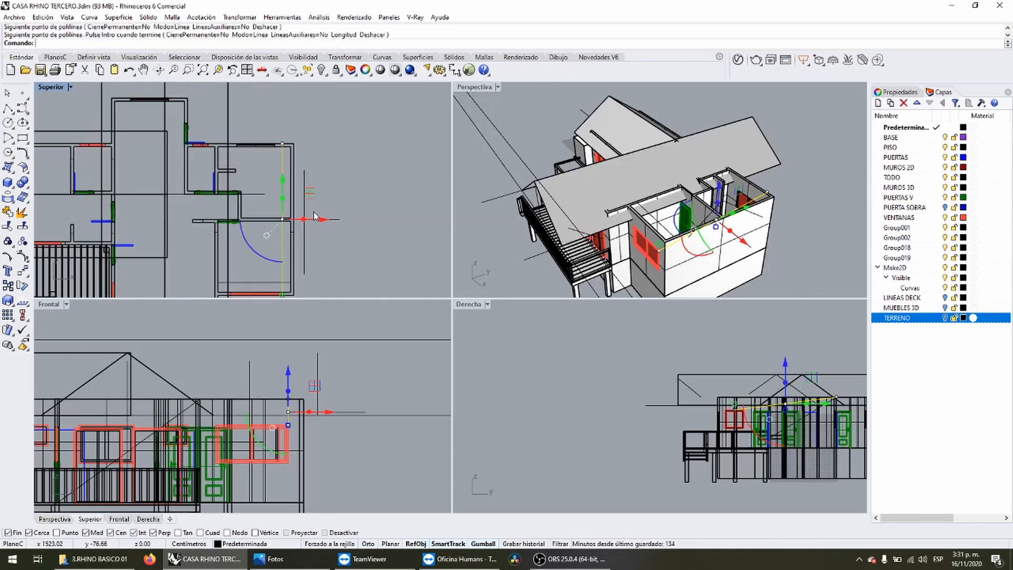
# Move the right wing gable curve slightly toward the rear in plan, centring it on the midpoint reference line.
pyautogui.click(305, 210)
pyautogui.scroll(3, 314, 221)
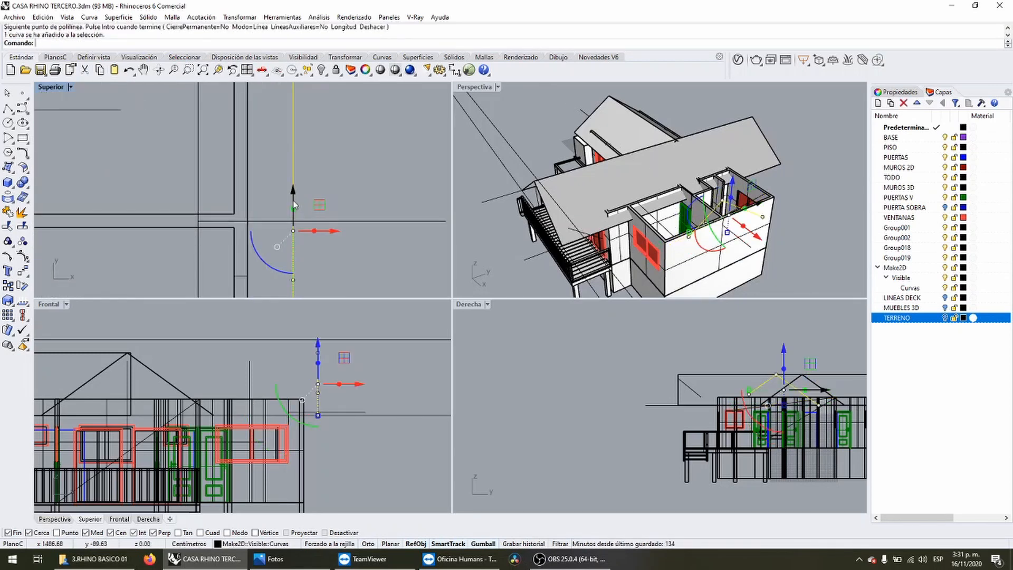
pyautogui.moveTo(292, 201); pyautogui.dragTo(294, 195)
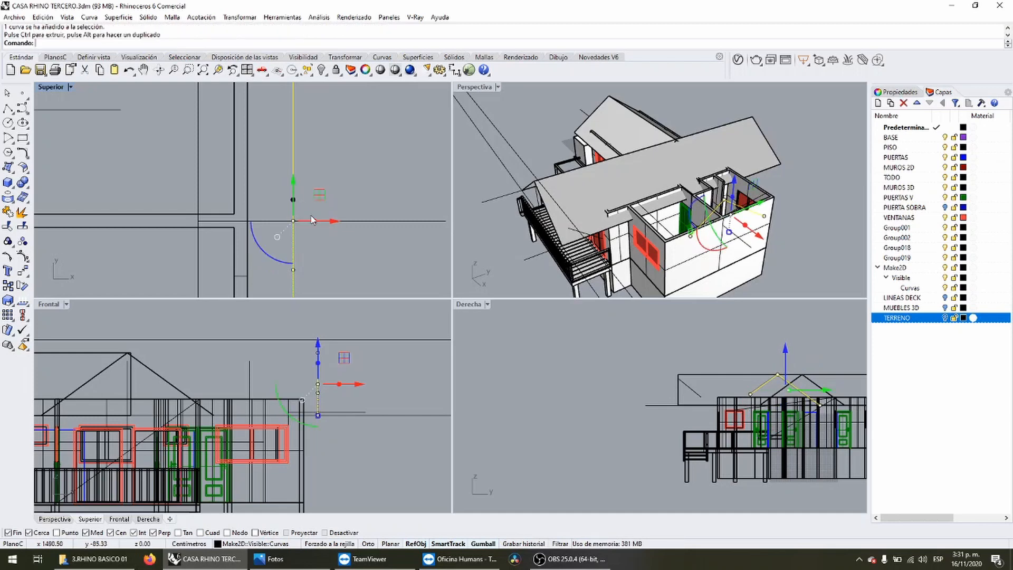
# Examine the gable curve's position over the right wing's walls in the right side and perspective views.
pyautogui.moveTo(679, 375); pyautogui.dragTo(571, 399, button='right')
pyautogui.scroll(2, 677, 393)
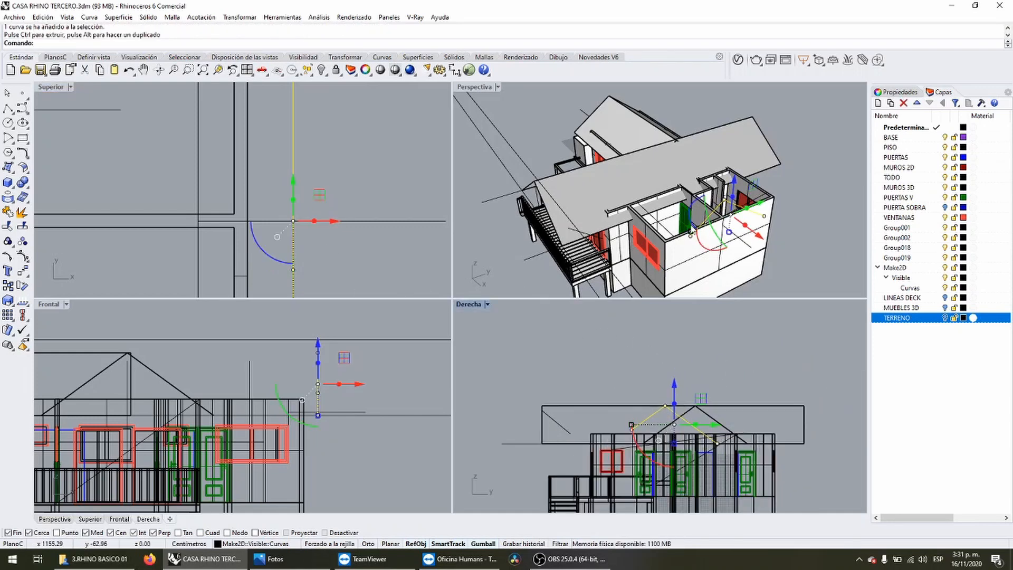
pyautogui.moveTo(715, 230); pyautogui.dragTo(518, 159, button='right')
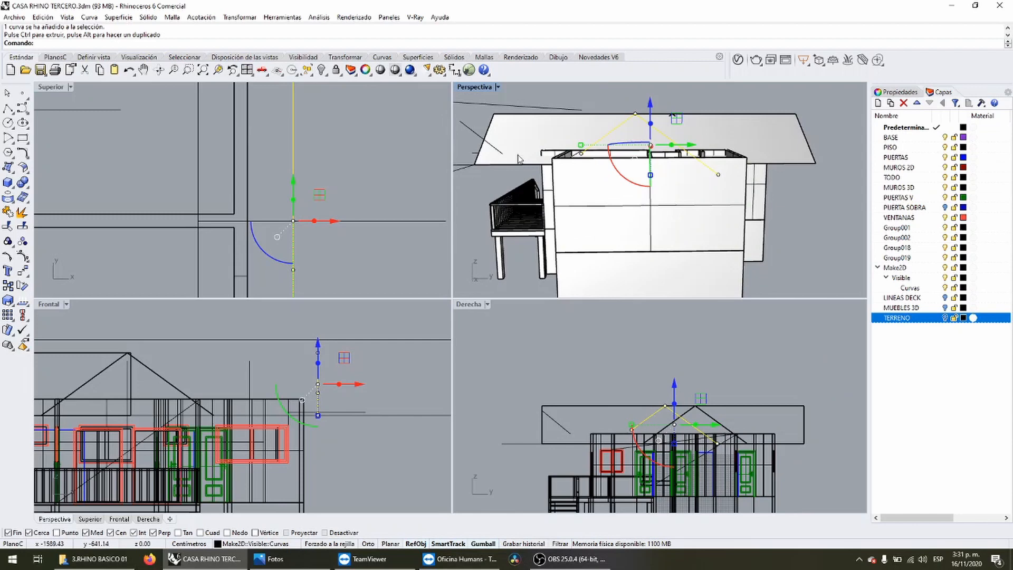
pyautogui.doubleClick(490, 90)
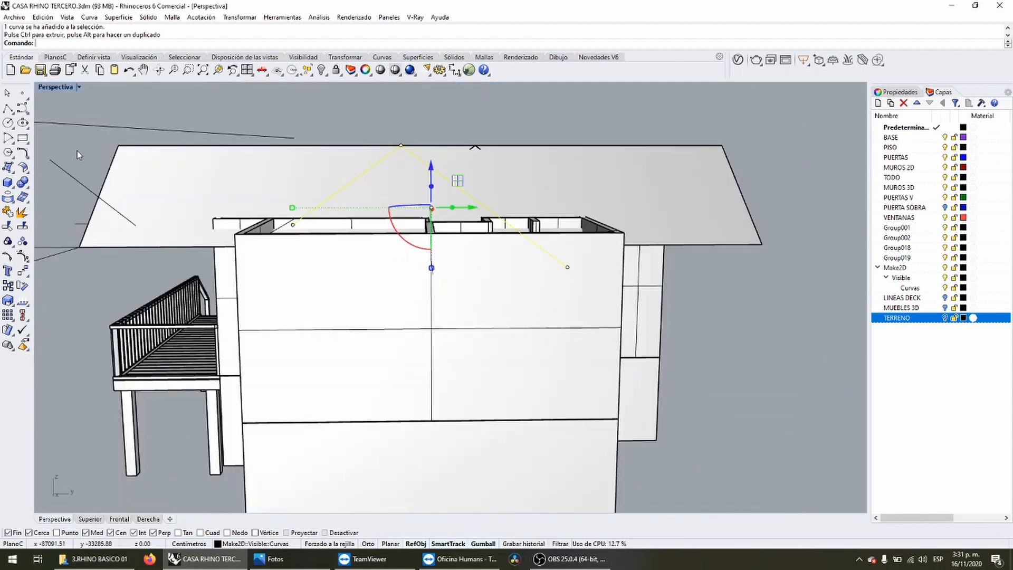
pyautogui.doubleClick(61, 88)
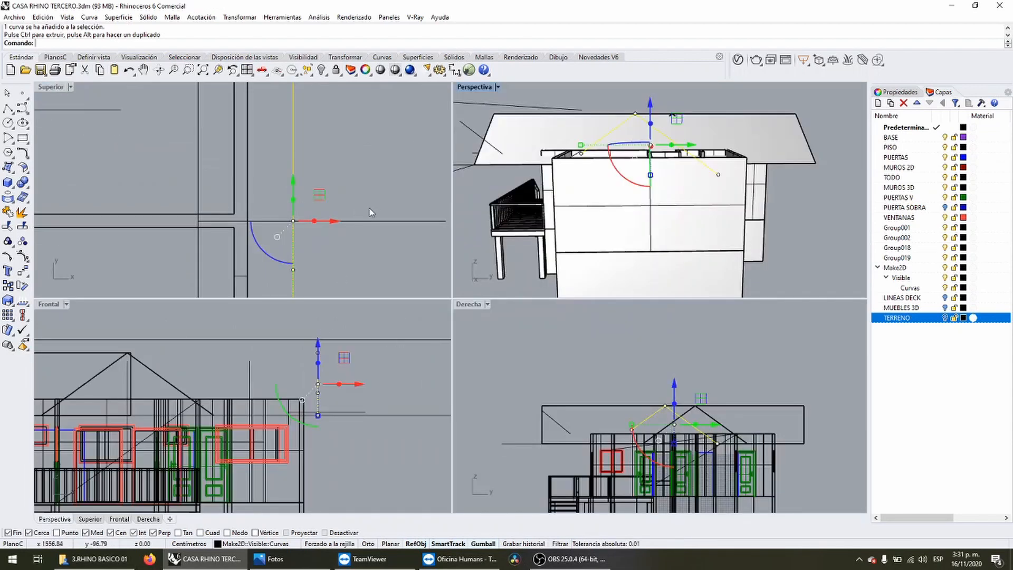
pyautogui.moveTo(638, 196)
pyautogui.mouseDown(button='right')
pyautogui.moveTo(667, 258)
pyautogui.moveTo(634, 201)
pyautogui.mouseUp(button='right')
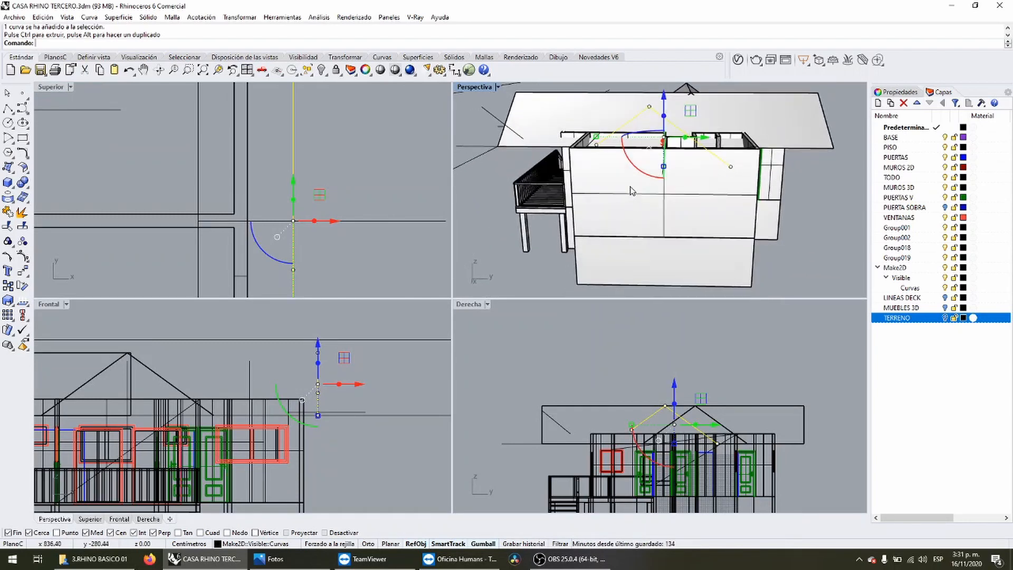
pyautogui.scroll(2, 645, 436)
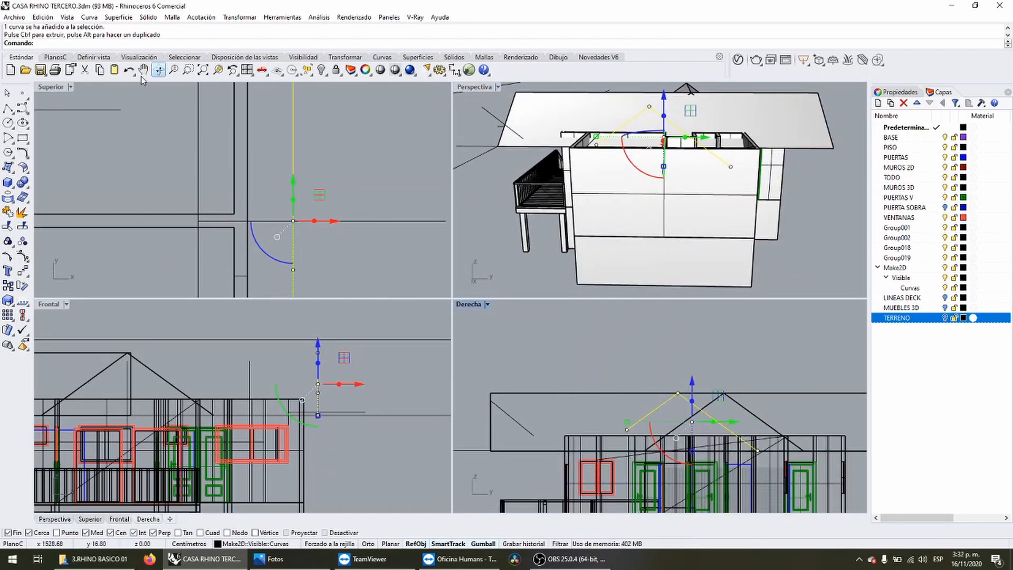
# Draw straight reference polylines outward from the right wing's front and rear outer corners, extending past the gable curve in plan.
pyautogui.click(8, 109)
pyautogui.scroll(-10, 256, 155)
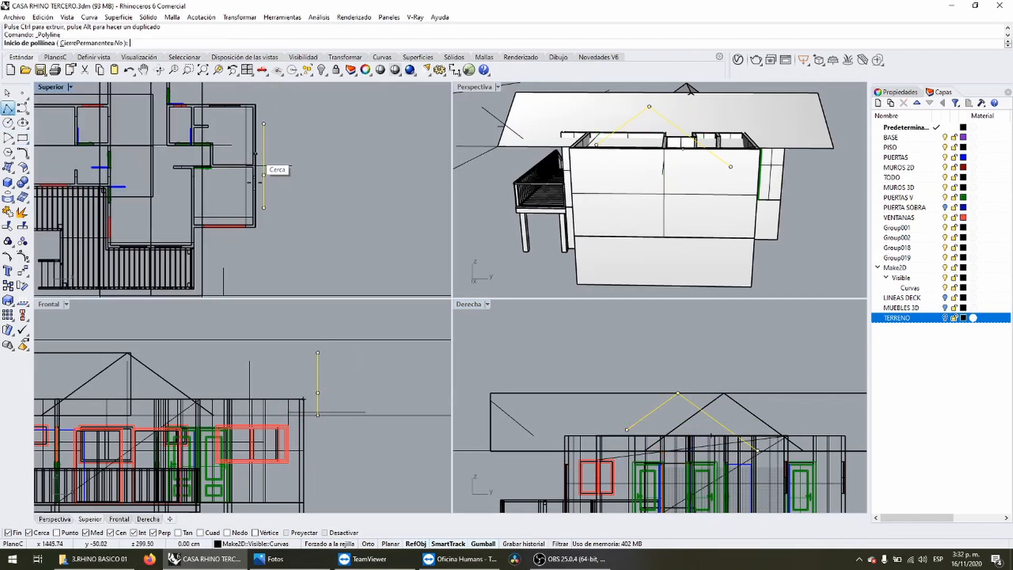
pyautogui.scroll(4, 256, 230)
pyautogui.click(250, 225)
pyautogui.click(328, 221)
pyautogui.rightClick(327, 219)
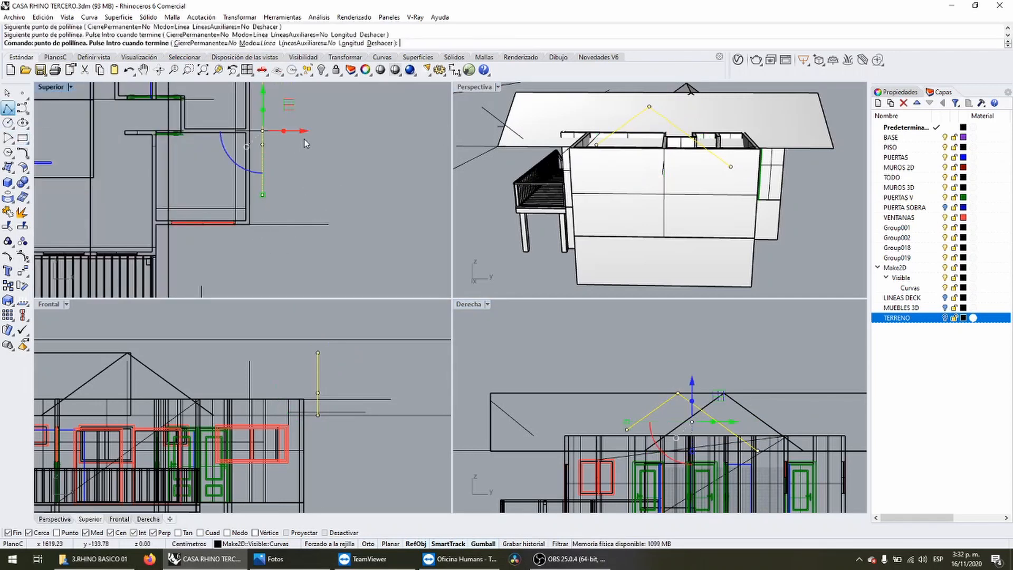
pyautogui.moveTo(304, 138)
pyautogui.mouseDown(button='right')
pyautogui.moveTo(281, 240)
pyautogui.moveTo(261, 210)
pyautogui.mouseUp(button='right')
# Select the gable curve with the midpoint, front and rear reference lines, and maximize the right side view.
pyautogui.keyDown('shift'); pyautogui.click(260, 184); pyautogui.keyUp('shift')
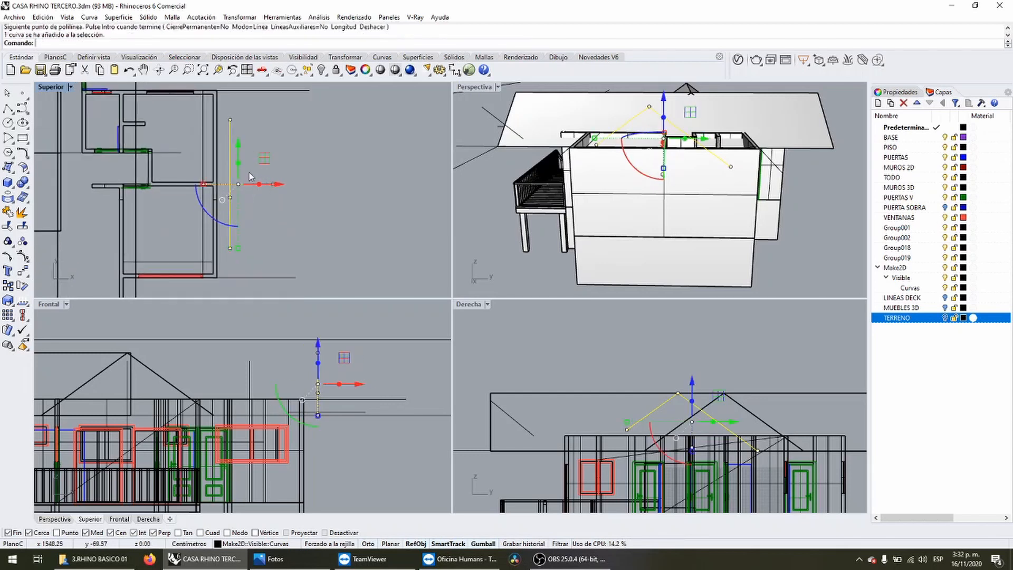
pyautogui.keyDown('shift'); pyautogui.click(292, 278); pyautogui.keyUp('shift')
pyautogui.keyDown('shift'); pyautogui.click(302, 90); pyautogui.keyUp('shift')
pyautogui.moveTo(618, 438); pyautogui.dragTo(586, 398, button='right')
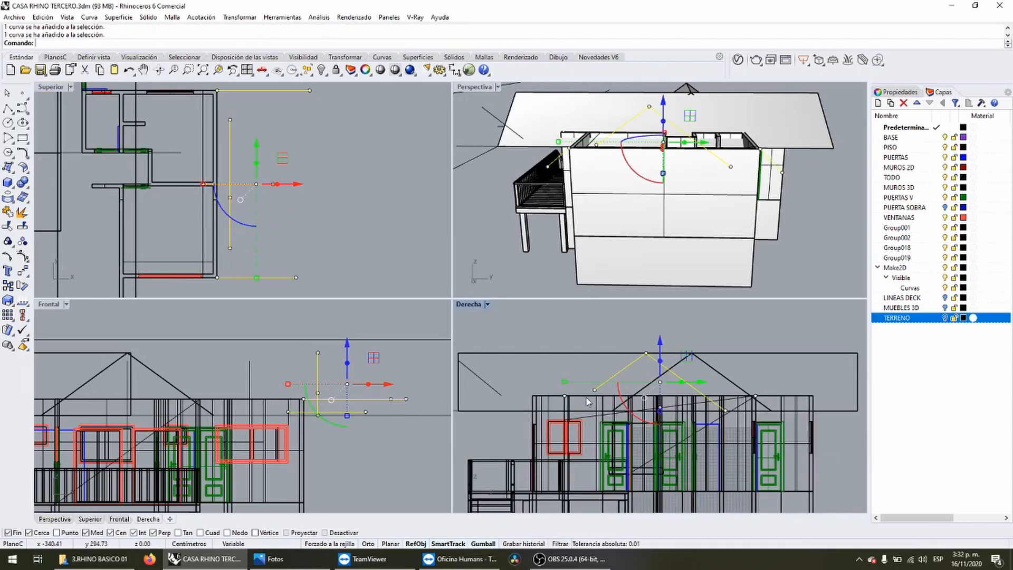
pyautogui.doubleClick(469, 304)
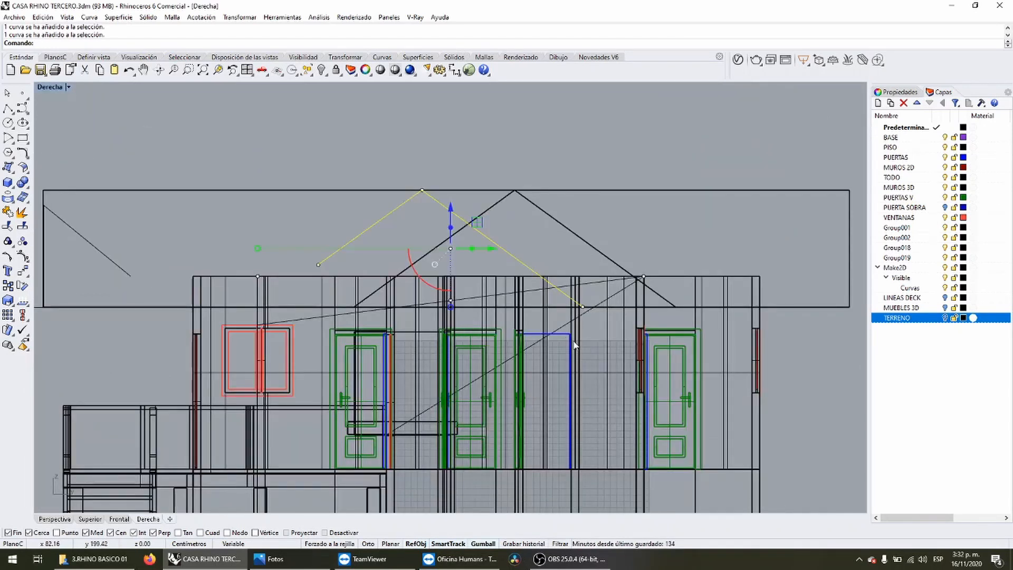
# Invert the selection and hide everything except the gable curve and its guide lines.
pyautogui.scroll(2, 405, 264)
pyautogui.moveTo(345, 297); pyautogui.dragTo(362, 309, button='right')
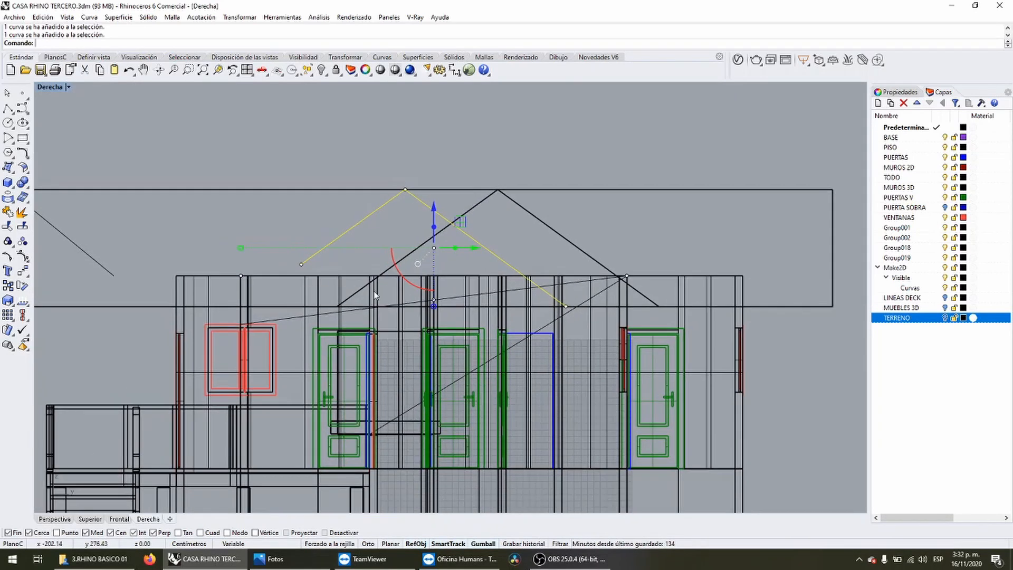
pyautogui.click(307, 70)
pyautogui.click(334, 93)
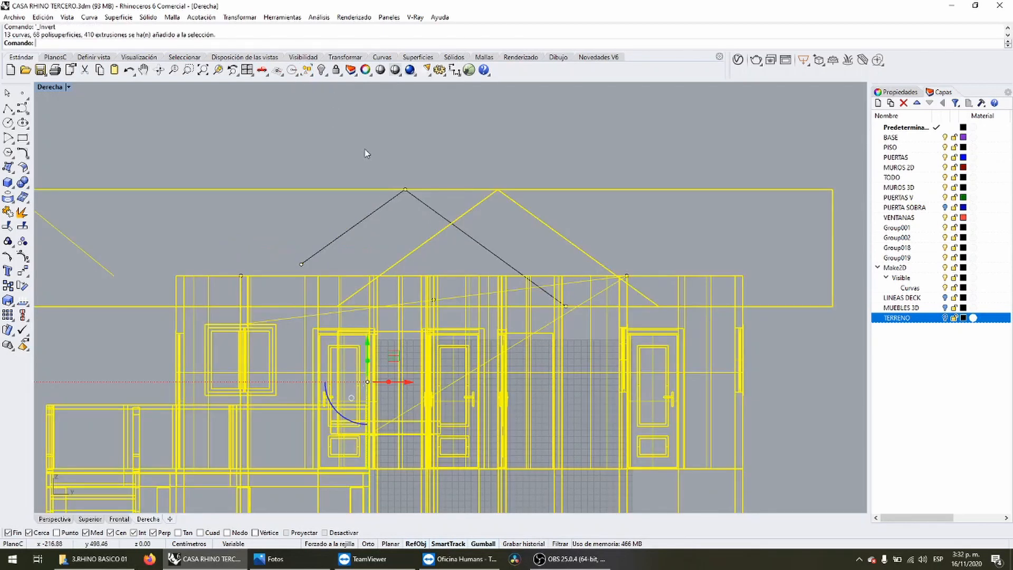
pyautogui.click(321, 70)
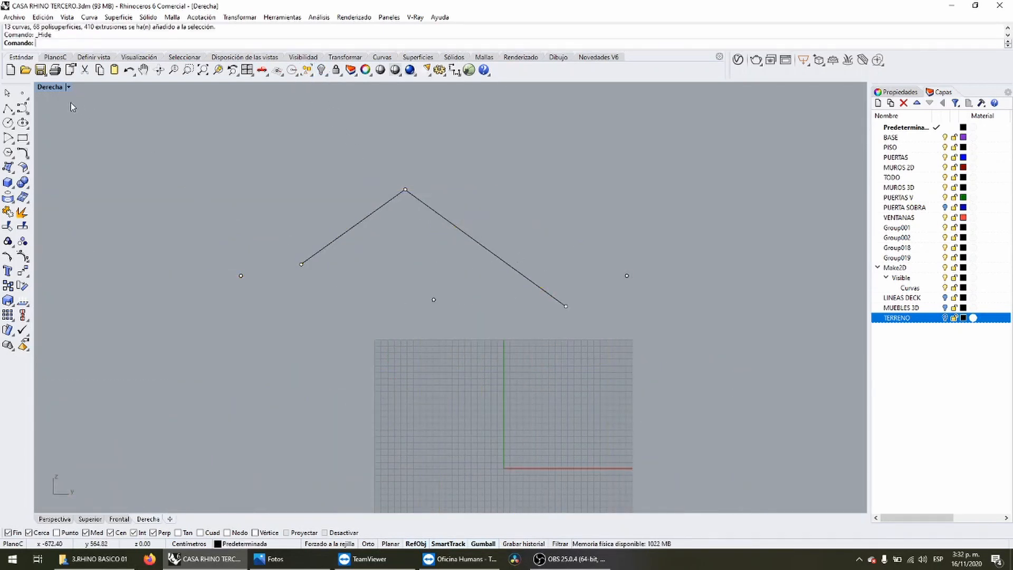
# Return to the four-view layout and draw a horizontal polyline in the Right view from the end of the middle guide line.
pyautogui.doubleClick(49, 87)
pyautogui.press('Escape')
pyautogui.moveTo(565, 168)
pyautogui.mouseDown(button='right')
pyautogui.moveTo(576, 157)
pyautogui.moveTo(566, 160)
pyautogui.mouseUp(button='right')
pyautogui.click(575, 144)
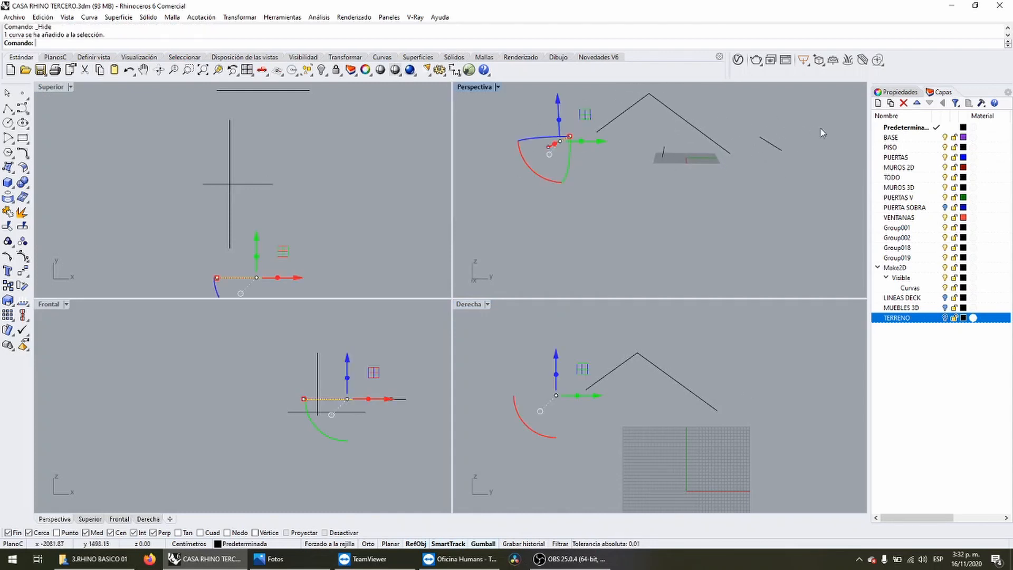
pyautogui.click(783, 145)
pyautogui.click(774, 144)
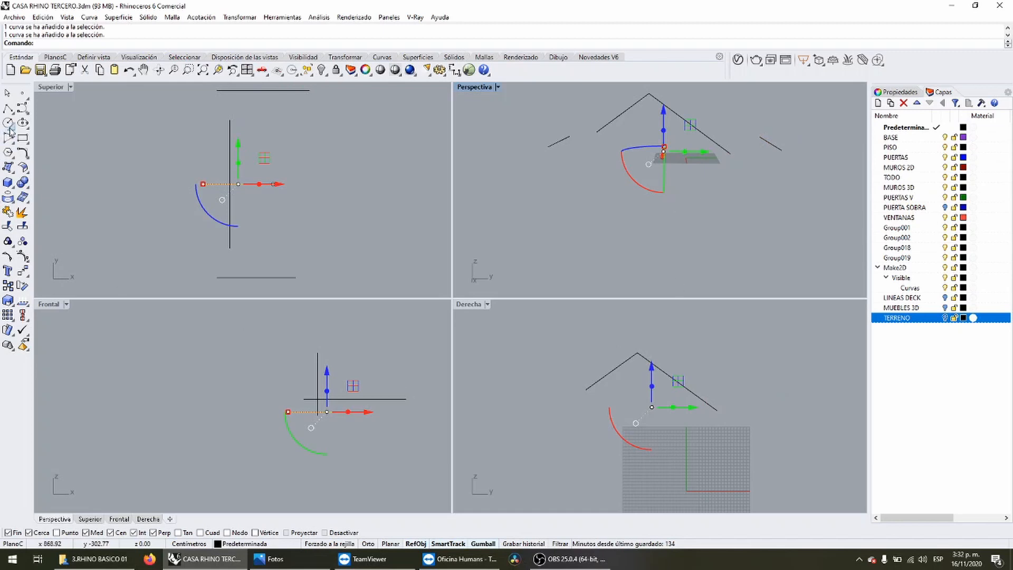
pyautogui.click(8, 108)
pyautogui.click(652, 407)
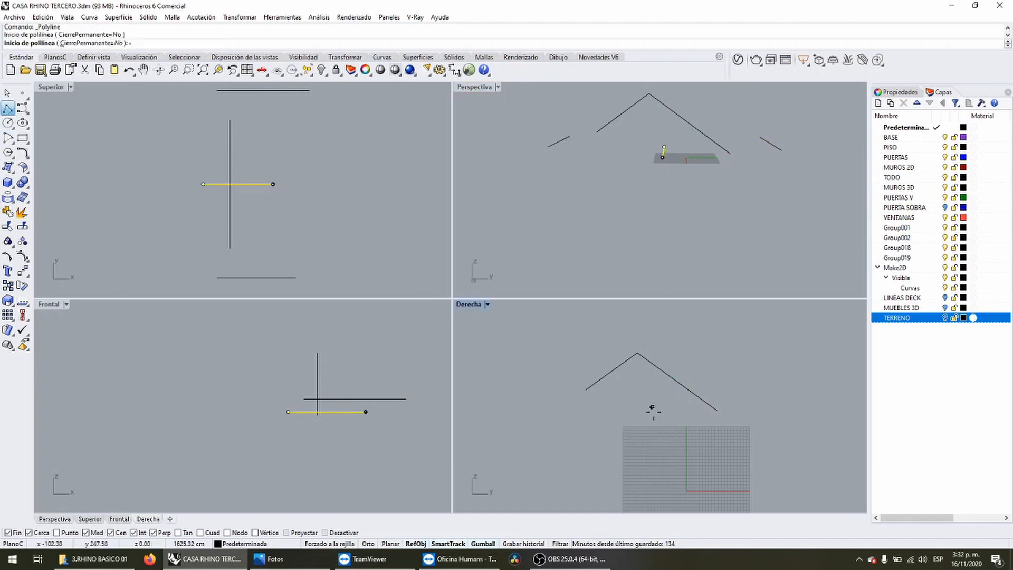
pyautogui.click(801, 421)
pyautogui.press('Return')
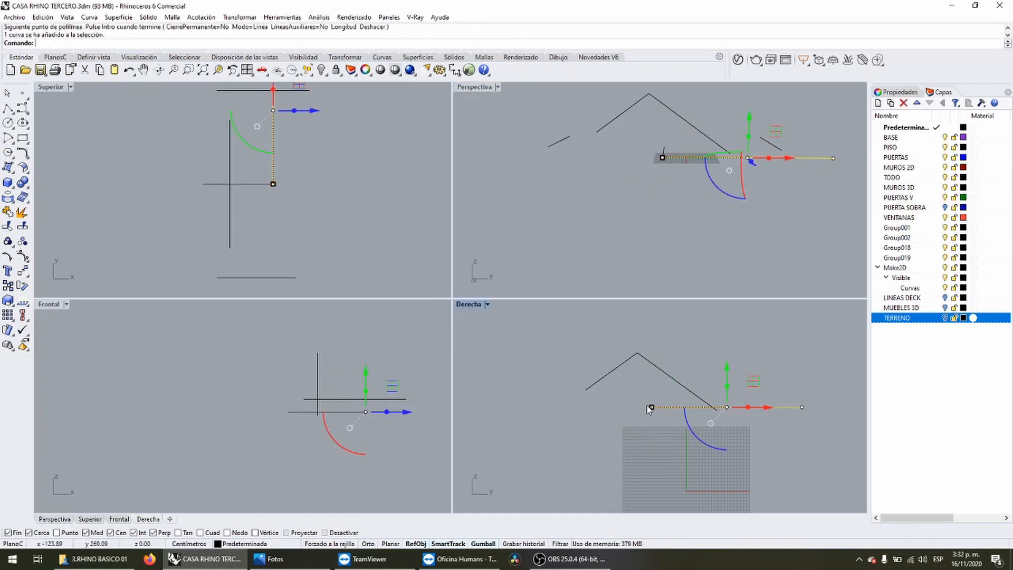
# Lengthen the horizontal line in both directions and shift it until it spans the full width beneath the gable.
pyautogui.moveTo(649, 409); pyautogui.dragTo(500, 420)
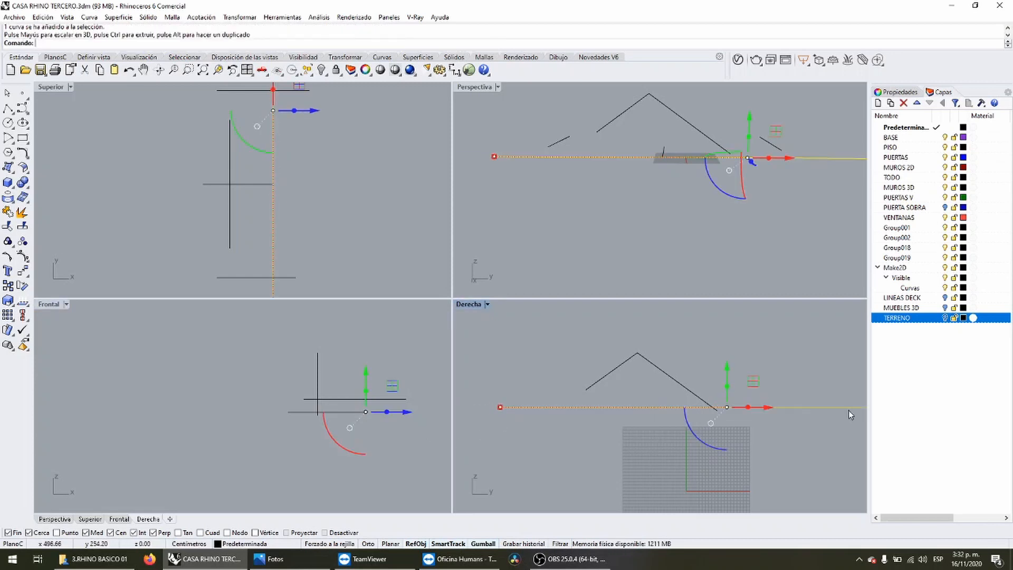
pyautogui.moveTo(755, 408); pyautogui.dragTo(678, 408)
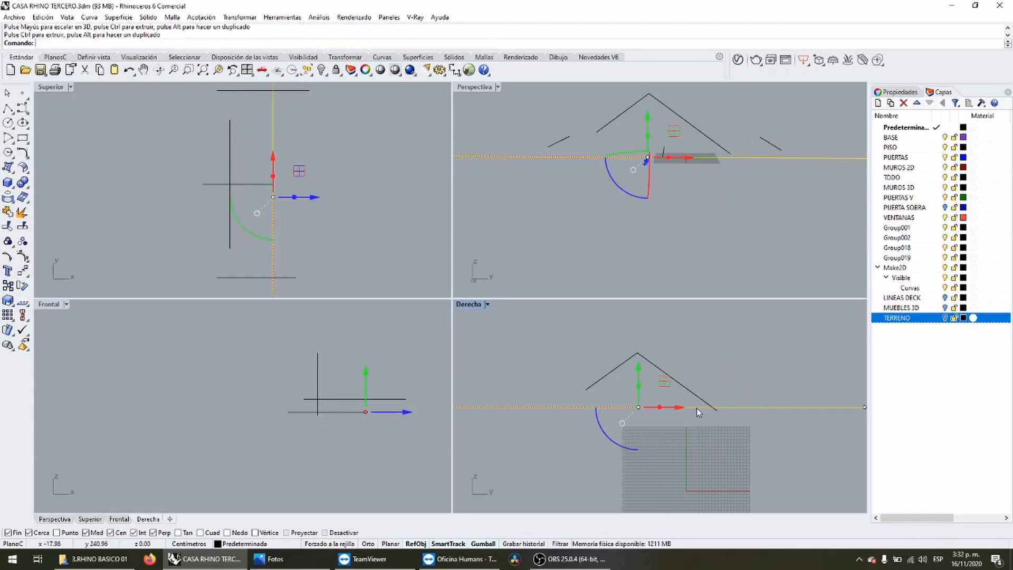
pyautogui.click(734, 369)
# Offset the two outer guide lines on either side of the gable 40 cm outward.
pyautogui.moveTo(720, 213)
pyautogui.mouseDown(button='right')
pyautogui.moveTo(702, 216)
pyautogui.moveTo(708, 226)
pyautogui.moveTo(721, 204)
pyautogui.mouseUp(button='right')
pyautogui.click(769, 183)
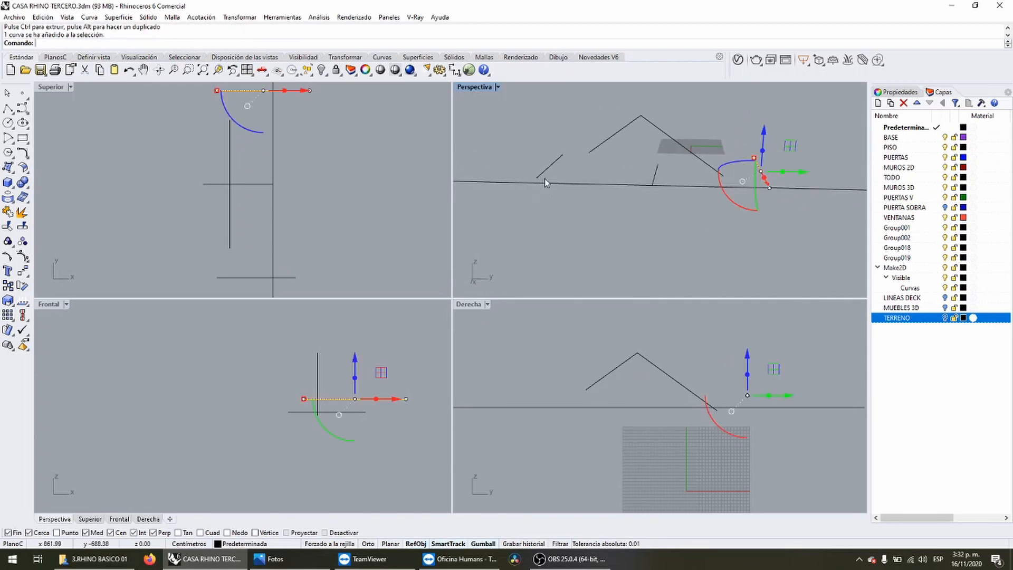
pyautogui.keyDown('shift'); pyautogui.click(538, 180); pyautogui.keyUp('shift')
pyautogui.click(552, 163)
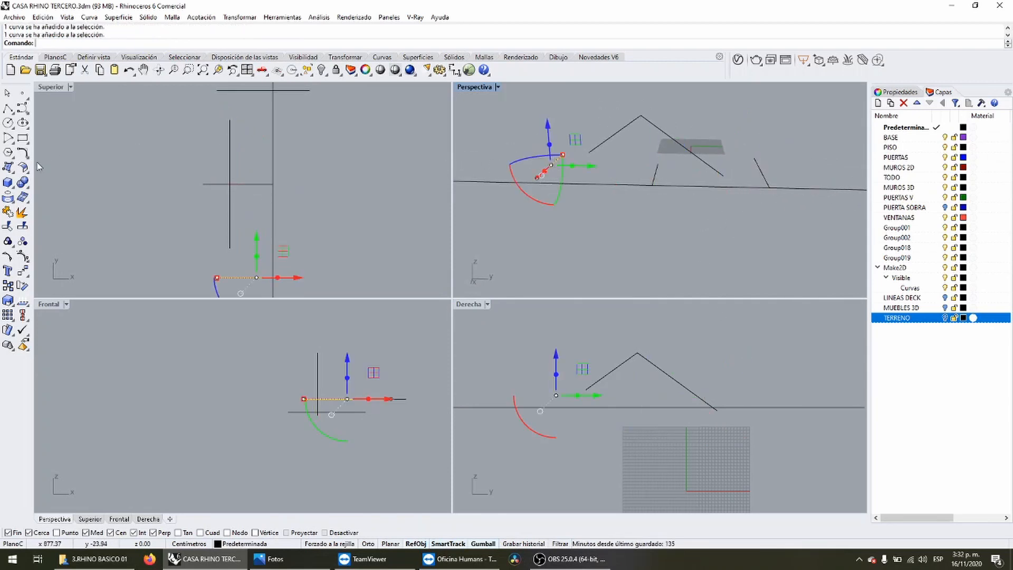
pyautogui.click(23, 153)
pyautogui.click(68, 172)
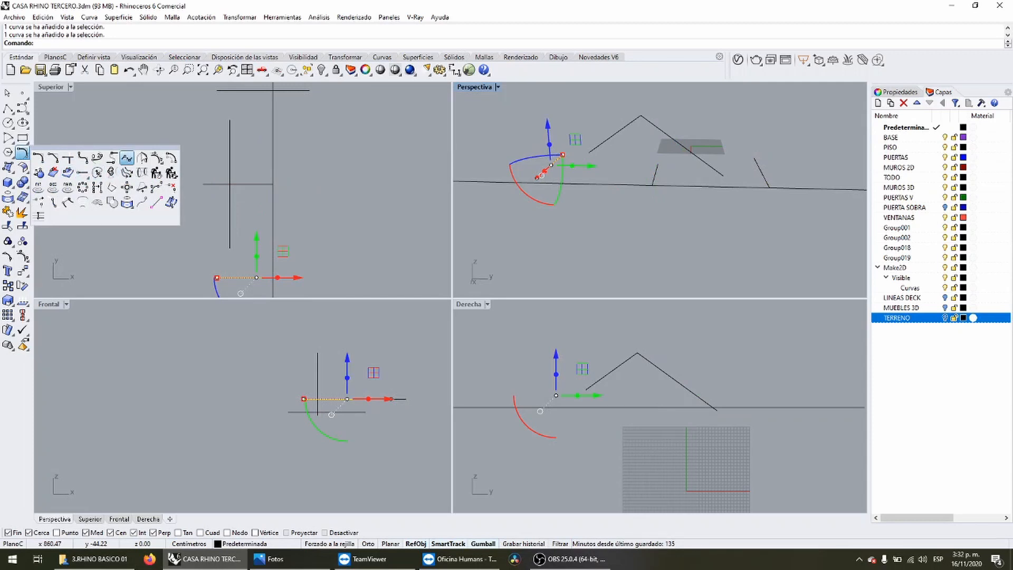
pyautogui.click(500, 166)
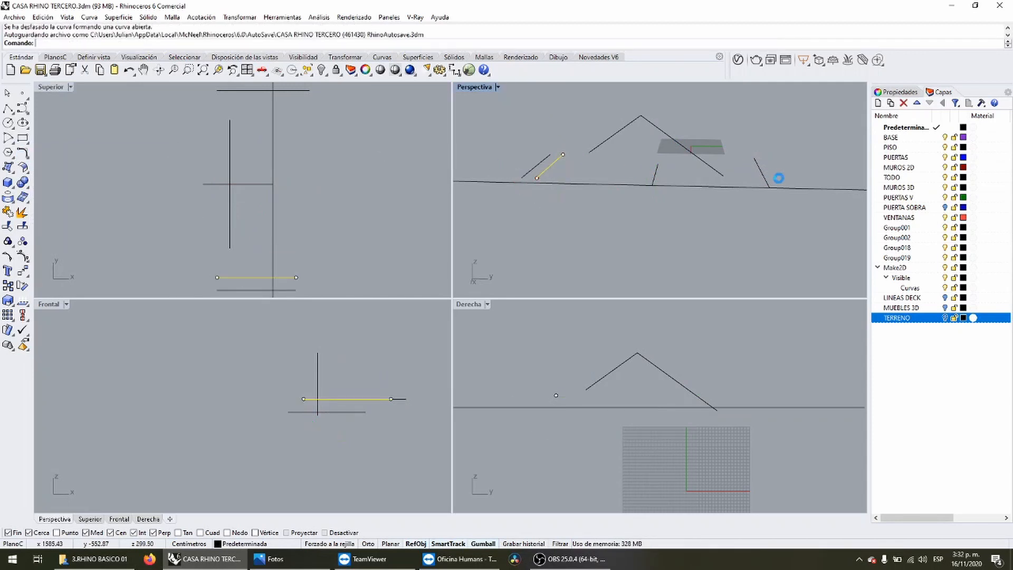
pyautogui.click(767, 181)
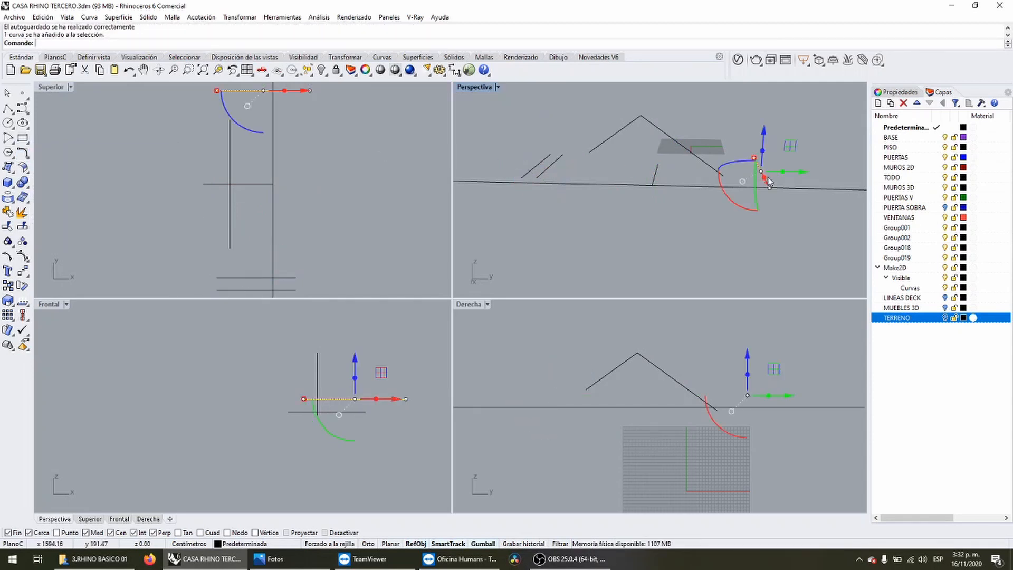
pyautogui.click(772, 108)
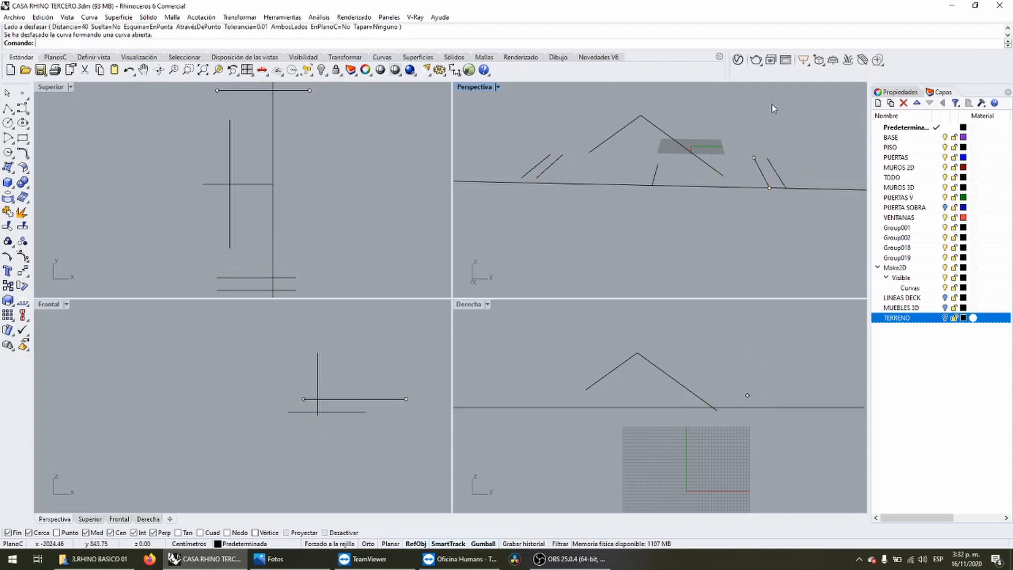
# Delete the two original outer guide lines, keeping their outward offset copies.
pyautogui.click(563, 156)
pyautogui.keyDown('shift'); pyautogui.click(755, 163); pyautogui.keyUp('shift')
pyautogui.press('Delete')
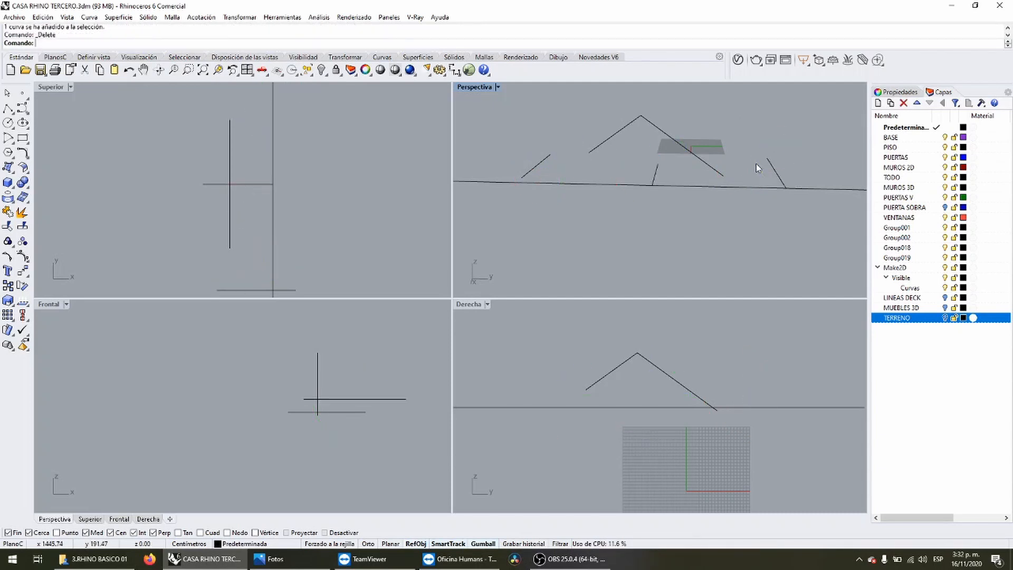
# Move the lower endpoint of the gable's shorter slope onto the offset guide line and down to the horizontal line.
pyautogui.click(616, 366)
pyautogui.moveTo(563, 372)
pyautogui.mouseDown()
pyautogui.moveTo(595, 397)
pyautogui.moveTo(583, 380)
pyautogui.moveTo(561, 384)
pyautogui.mouseUp()
pyautogui.moveTo(289, 276); pyautogui.dragTo(296, 181, button='right')
pyautogui.scroll(4, 245, 190)
pyautogui.moveTo(230, 173); pyautogui.dragTo(223, 158)
pyautogui.scroll(9, 549, 406)
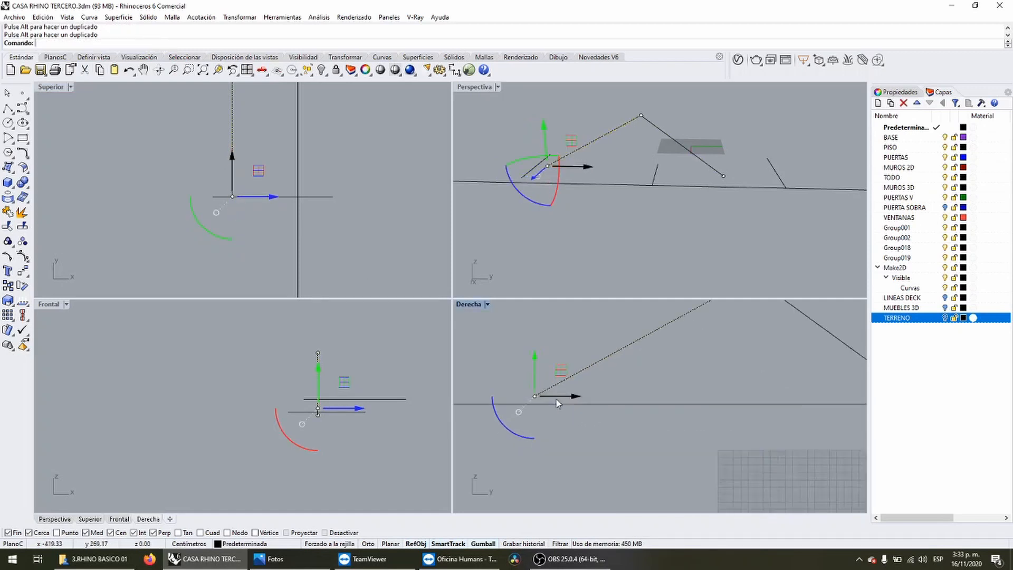
pyautogui.moveTo(536, 354); pyautogui.dragTo(535, 372)
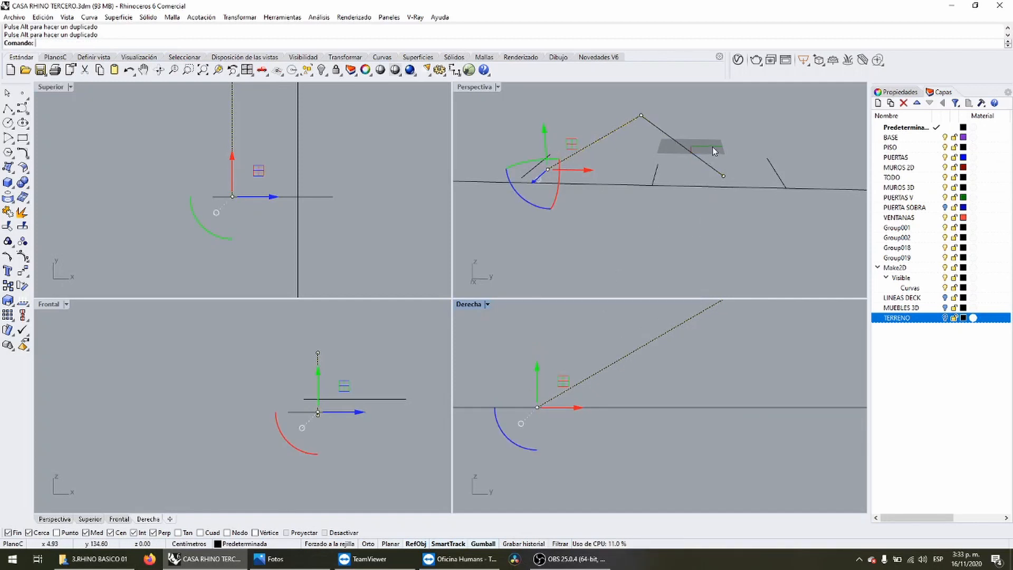
# Move the gable's opposite lower endpoint outward to the other offset guide line and up to the horizontal line's height.
pyautogui.click(734, 185)
pyautogui.click(723, 176)
pyautogui.scroll(-5, 561, 404)
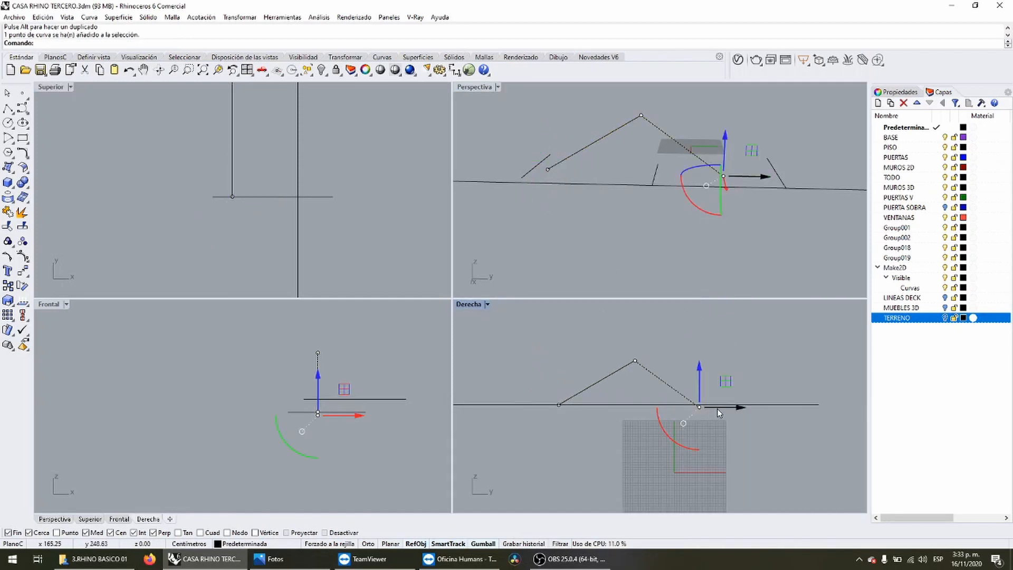
pyautogui.moveTo(717, 408); pyautogui.dragTo(751, 407)
pyautogui.scroll(-4, 283, 217)
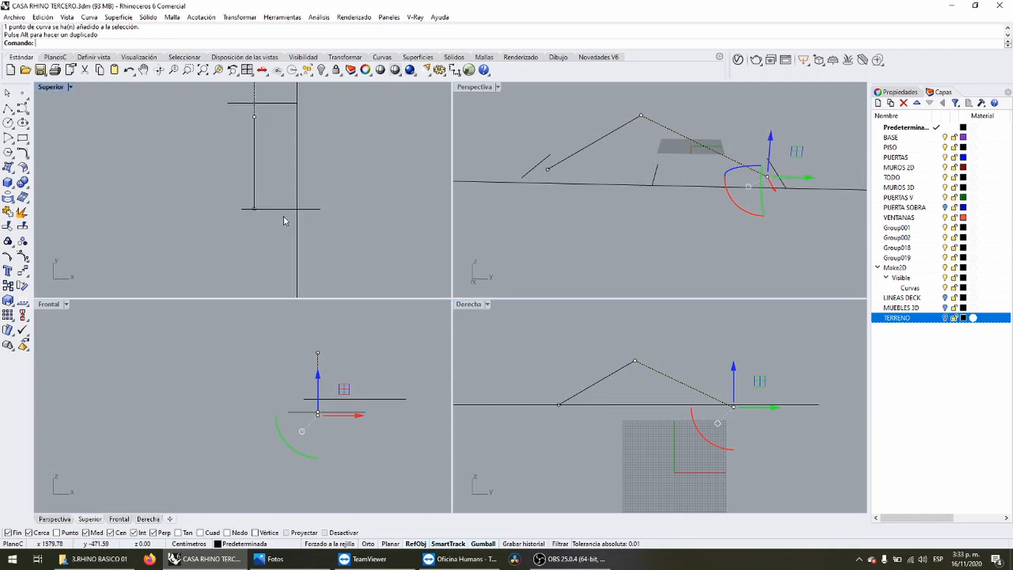
pyautogui.scroll(-7, 283, 216)
pyautogui.moveTo(278, 97); pyautogui.dragTo(255, 206, button='right')
pyautogui.scroll(7, 255, 206)
pyautogui.moveTo(235, 267); pyautogui.dragTo(242, 240, button='right')
pyautogui.scroll(5, 242, 240)
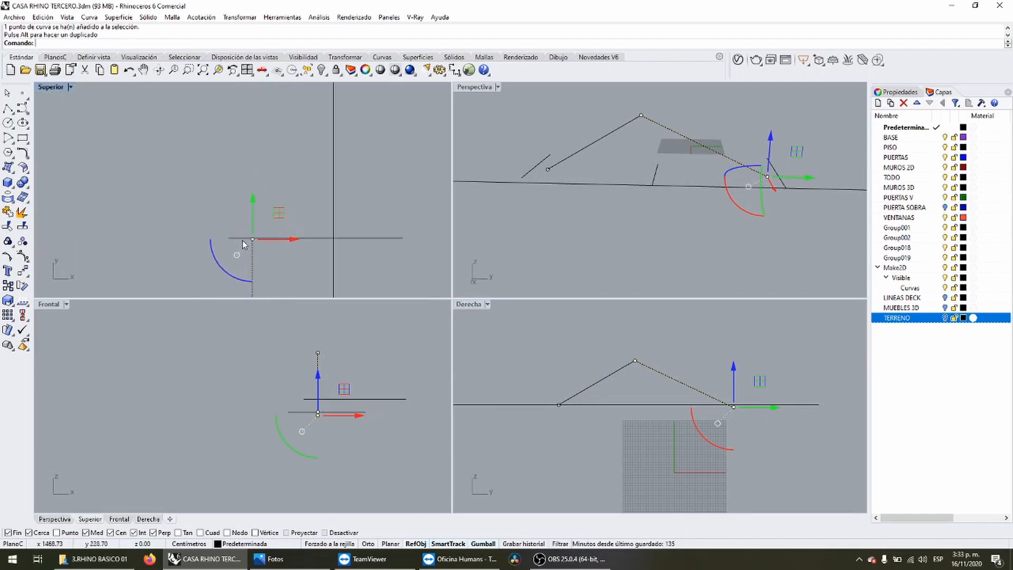
pyautogui.scroll(7, 242, 240)
pyautogui.moveTo(265, 217); pyautogui.dragTo(265, 216)
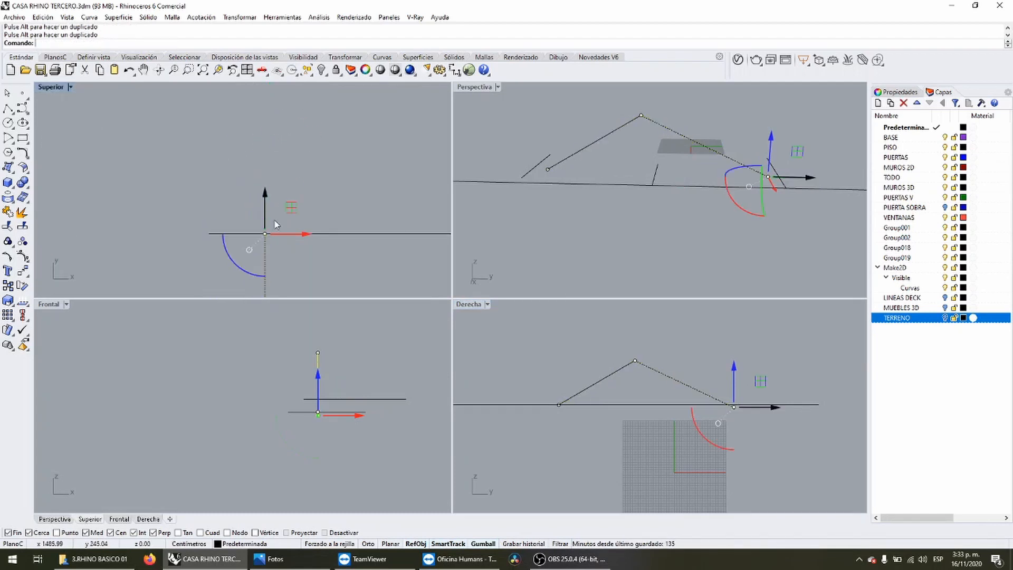
pyautogui.scroll(10, 735, 412)
pyautogui.moveTo(732, 381); pyautogui.dragTo(732, 374)
# Draw a vertical polyline in the Right view upward from the horizontal line, midway between the gable's lower ends, past the apex.
pyautogui.click(696, 280)
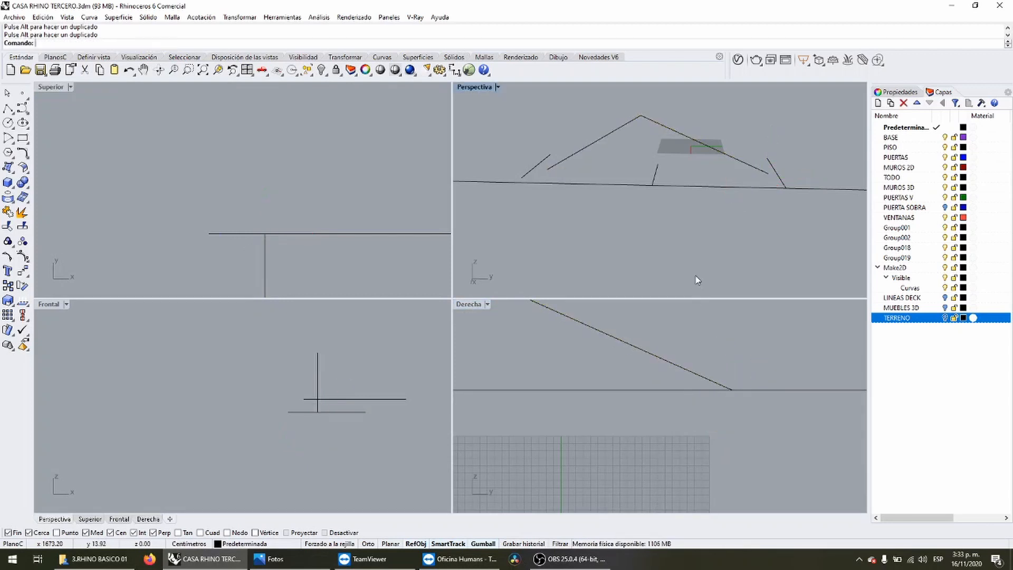
pyautogui.moveTo(700, 233)
pyautogui.mouseDown(button='right')
pyautogui.moveTo(701, 221)
pyautogui.moveTo(701, 232)
pyautogui.mouseUp(button='right')
pyautogui.scroll(-3, 659, 227)
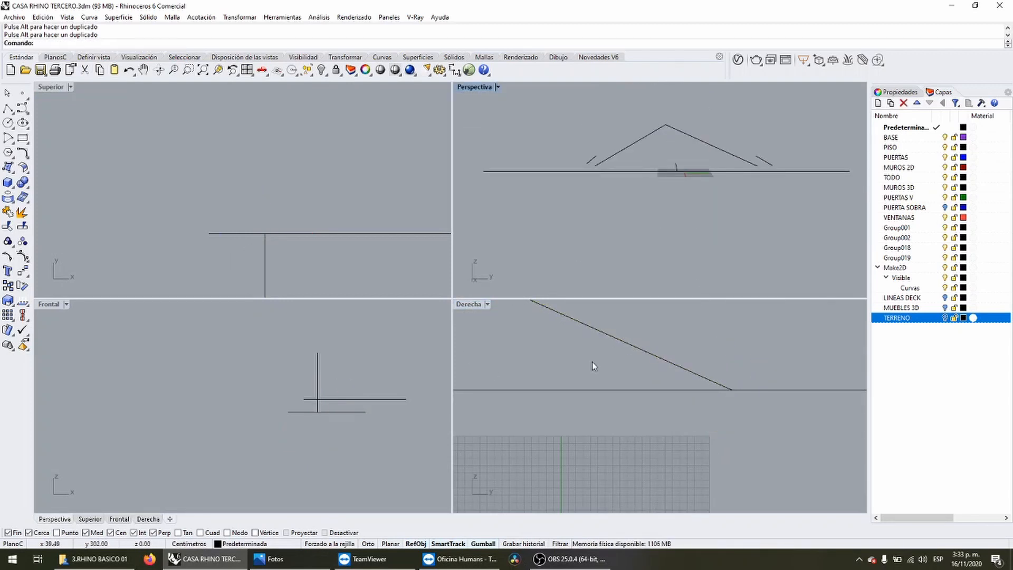
pyautogui.scroll(-4, 659, 390)
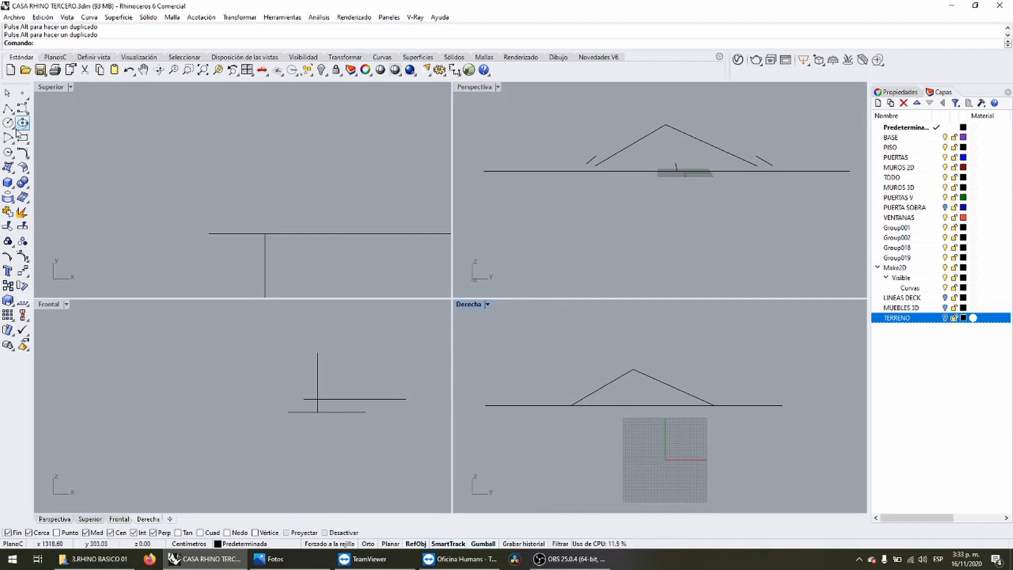
pyautogui.click(9, 109)
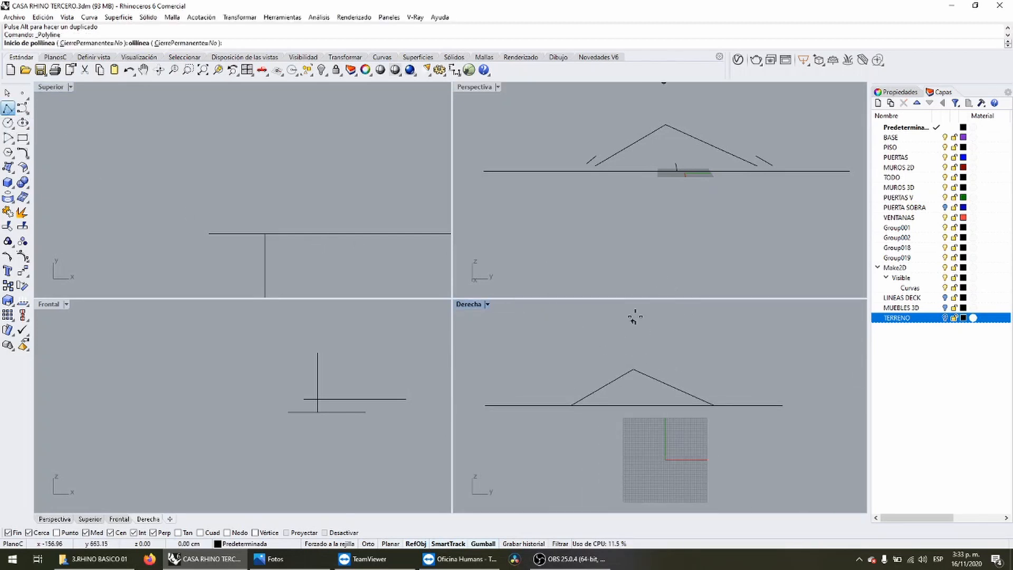
pyautogui.click(643, 405)
pyautogui.click(643, 345)
pyautogui.press('Return')
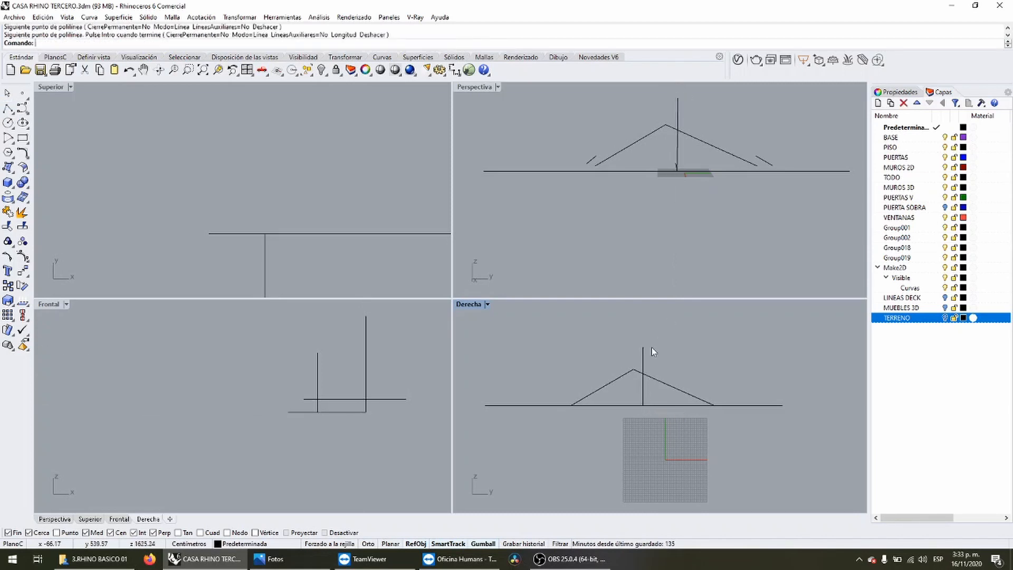
# Move the gable's apex point sideways onto the vertical center line to make both slopes symmetrical.
pyautogui.scroll(8, 658, 364)
pyautogui.moveTo(667, 364); pyautogui.dragTo(602, 335)
pyautogui.moveTo(607, 385)
pyautogui.mouseDown()
pyautogui.moveTo(580, 364)
pyautogui.moveTo(641, 374)
pyautogui.moveTo(620, 375)
pyautogui.mouseUp()
pyautogui.click(601, 376)
pyautogui.scroll(8, 641, 378)
pyautogui.press('Escape')
pyautogui.press('Escape')
# Show the hidden house objects and extrude the gable curve horizontally about 631 cm across the side wing toward the main roof.
pyautogui.click(660, 405)
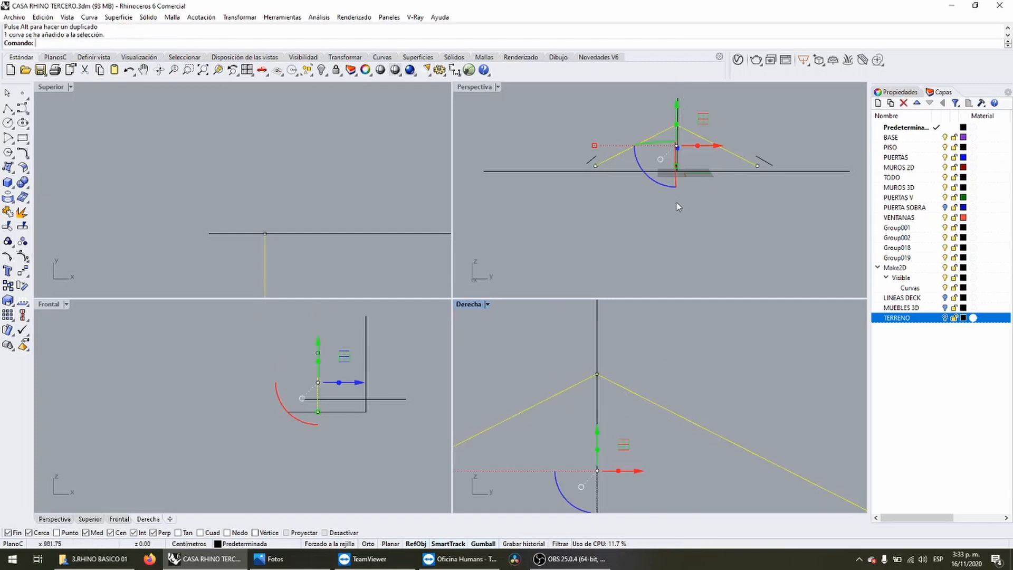
pyautogui.click(307, 70)
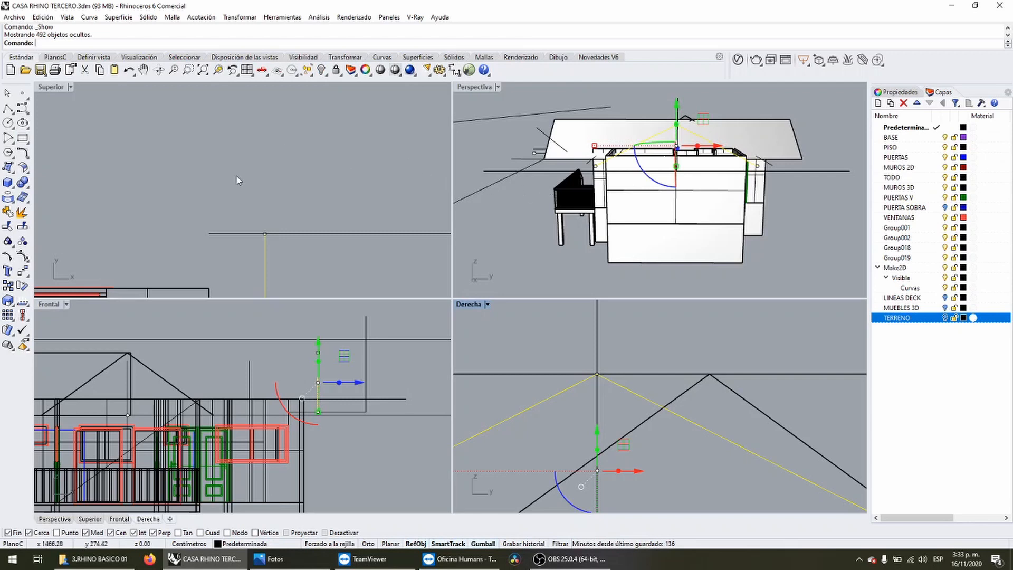
pyautogui.scroll(-8, 236, 176)
pyautogui.moveTo(229, 257); pyautogui.dragTo(267, 171, button='right')
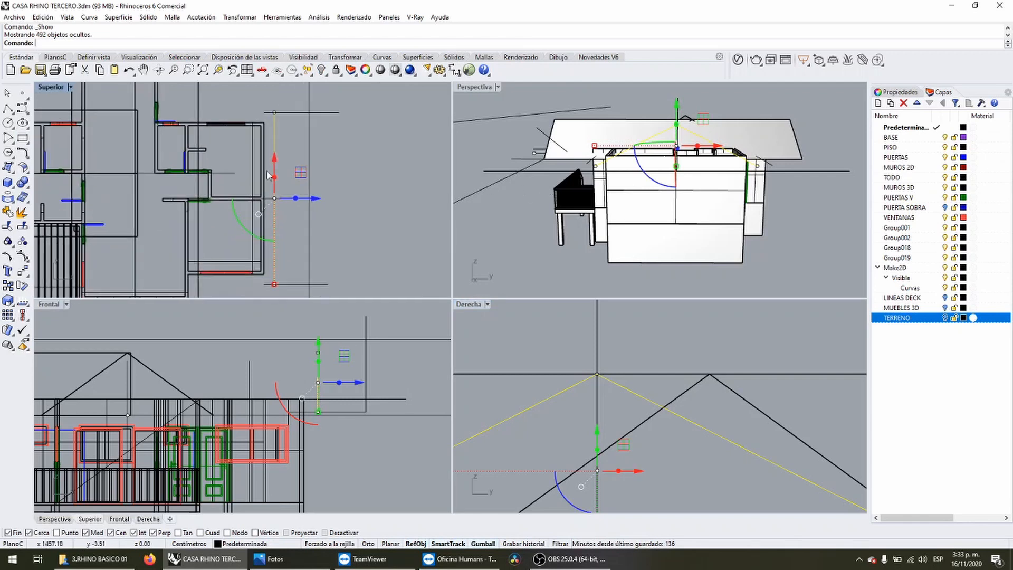
pyautogui.click(7, 183)
pyautogui.scroll(-5, 208, 203)
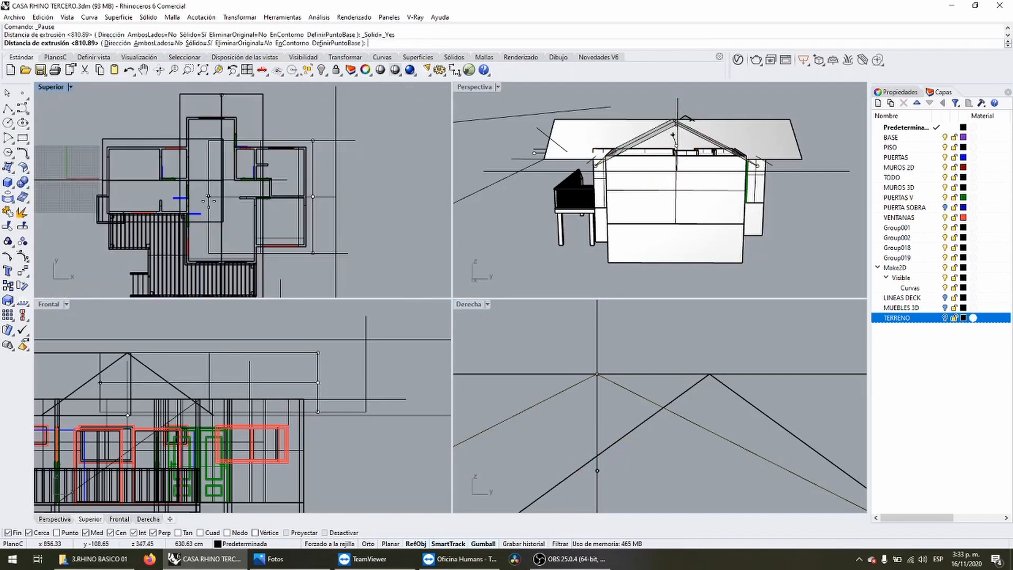
pyautogui.click(209, 202)
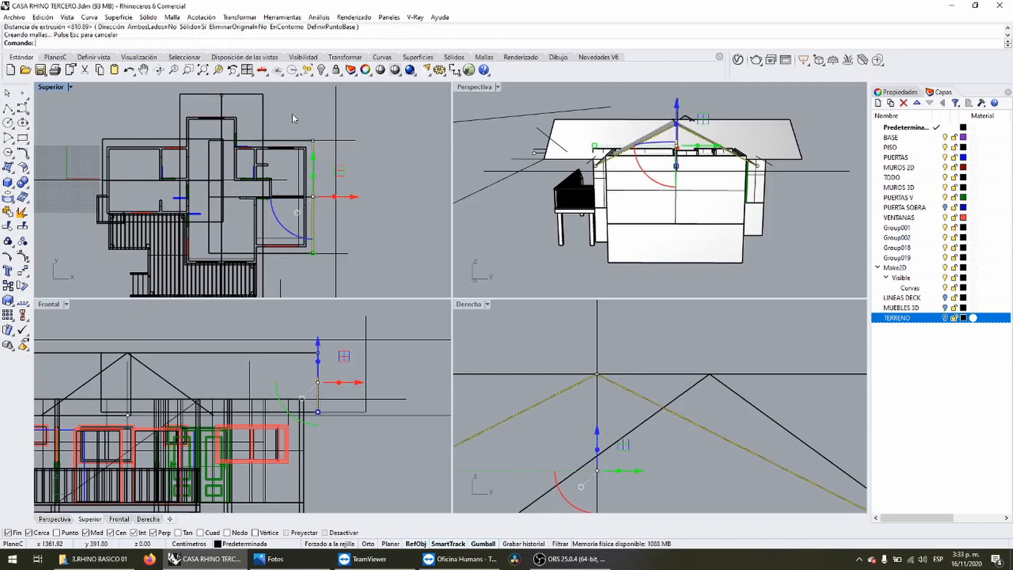
pyautogui.press('Escape')
# Select all the curves in the maximized Perspective view and delete them, including the roof profiles and guide lines.
pyautogui.moveTo(577, 189); pyautogui.dragTo(628, 191, button='right')
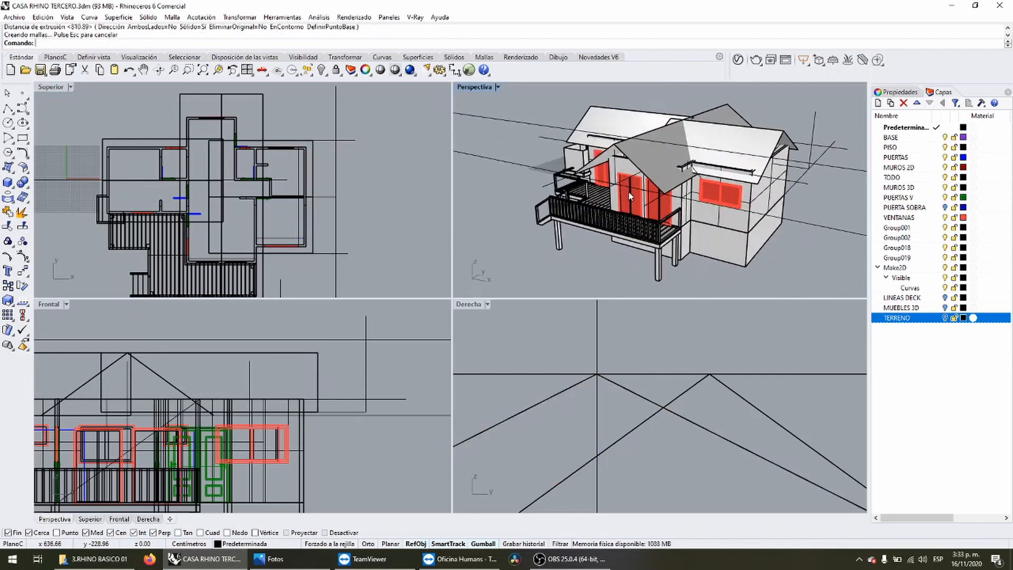
pyautogui.doubleClick(458, 87)
pyautogui.moveTo(461, 174); pyautogui.dragTo(405, 248, button='right')
pyautogui.scroll(2, 414, 212)
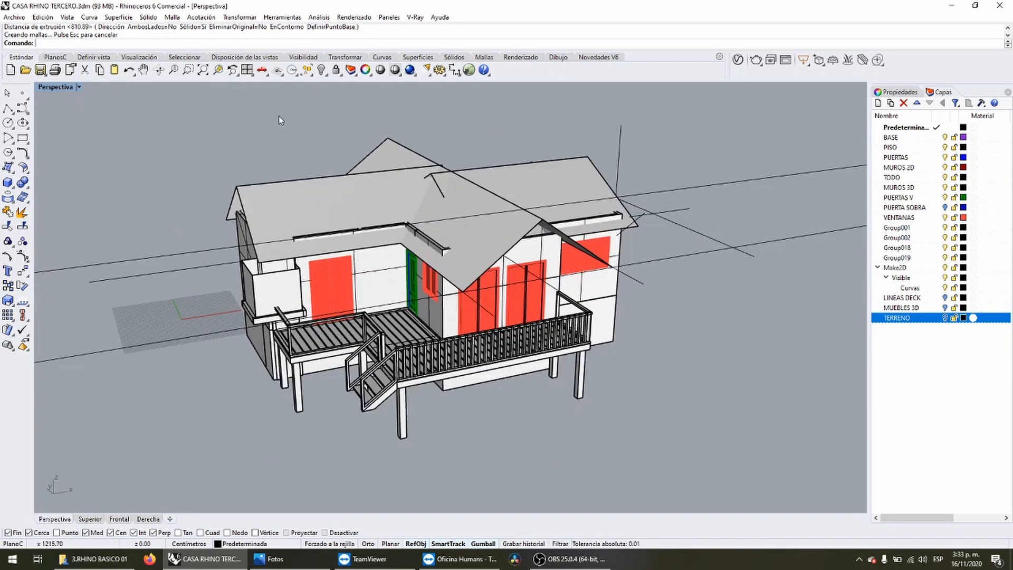
pyautogui.click(306, 70)
pyautogui.click(336, 135)
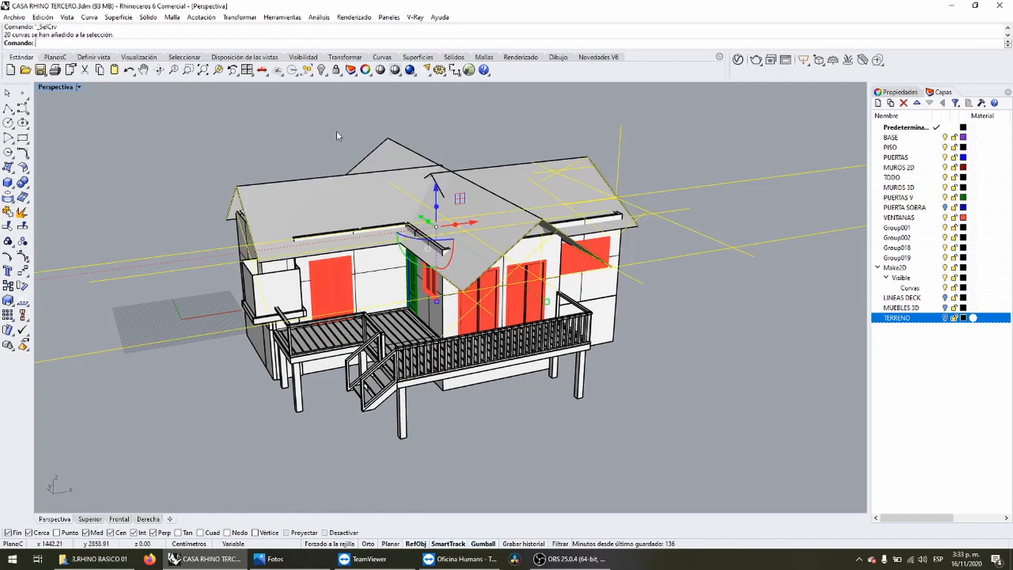
pyautogui.press('Delete')
# Examine from several sides where the gable roofs meet the tops of the walls.
pyautogui.moveTo(288, 133); pyautogui.dragTo(289, 181, button='right')
pyautogui.scroll(5, 450, 265)
pyautogui.click(449, 265)
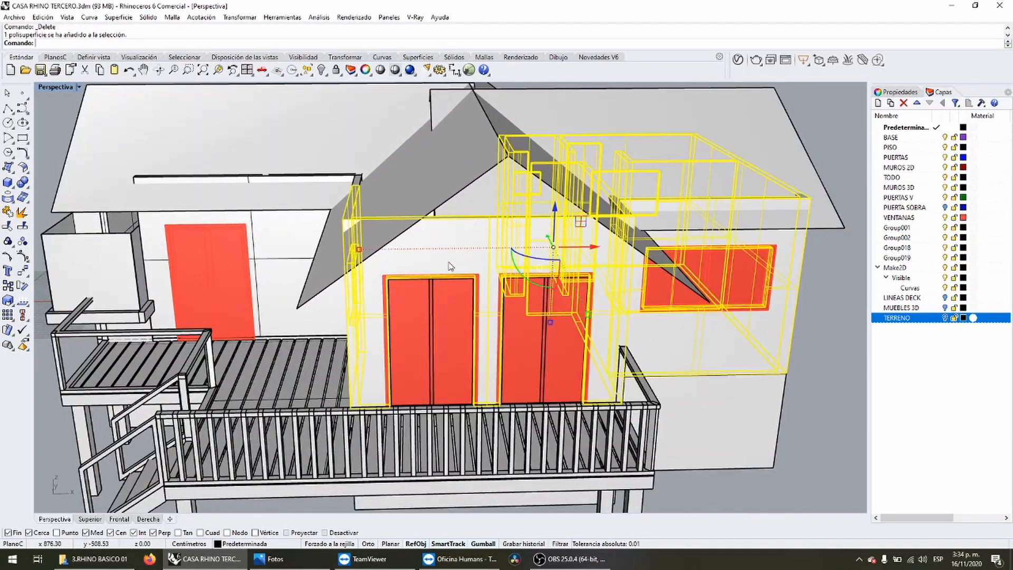
pyautogui.scroll(-5, 371, 264)
pyautogui.click(689, 275)
pyautogui.moveTo(690, 274); pyautogui.dragTo(461, 224, button='right')
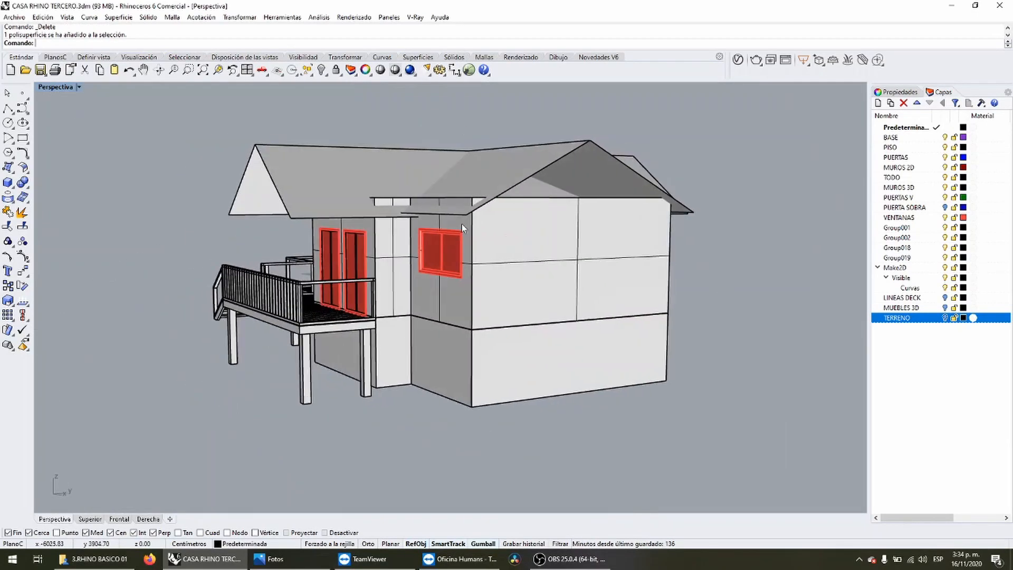
pyautogui.scroll(6, 464, 215)
pyautogui.scroll(-6, 457, 179)
pyautogui.moveTo(457, 178); pyautogui.dragTo(456, 242, button='right')
# Try to cut the wall polysurface with the front gable roof using Boolean Difference, and undo the attempt.
pyautogui.click(459, 240)
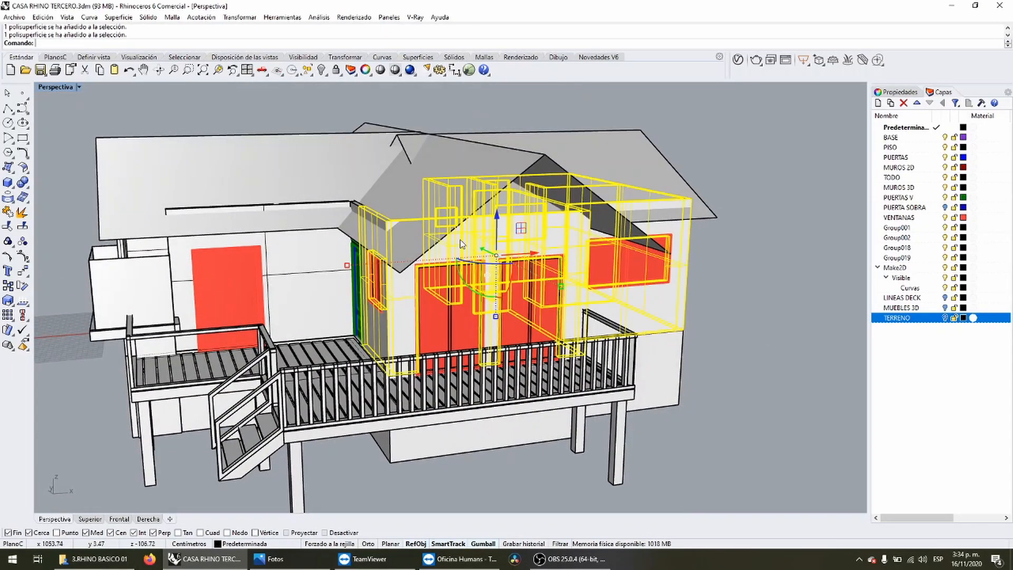
pyautogui.click(572, 238)
pyautogui.click(23, 182)
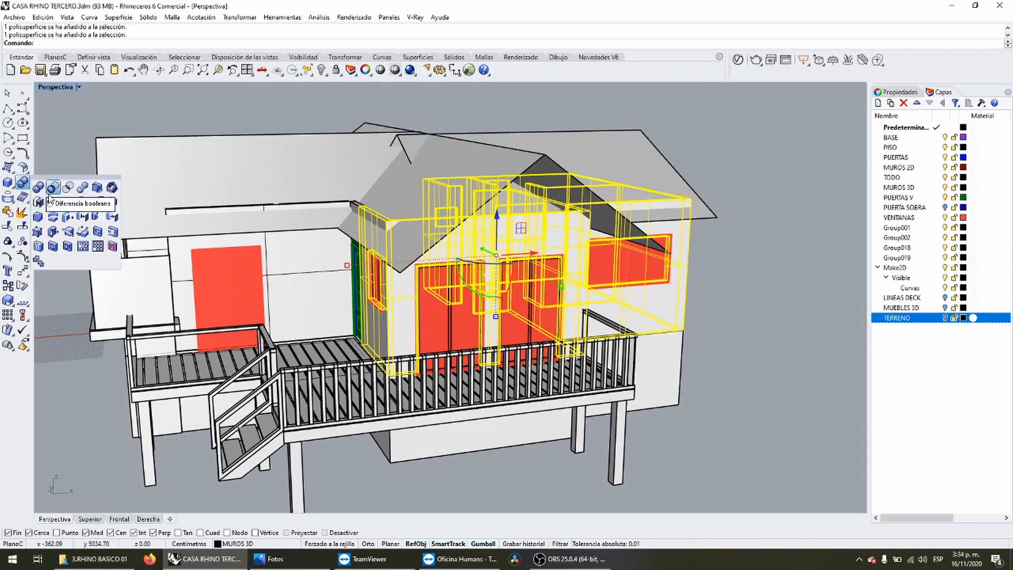
pyautogui.click(52, 188)
pyautogui.click(486, 159)
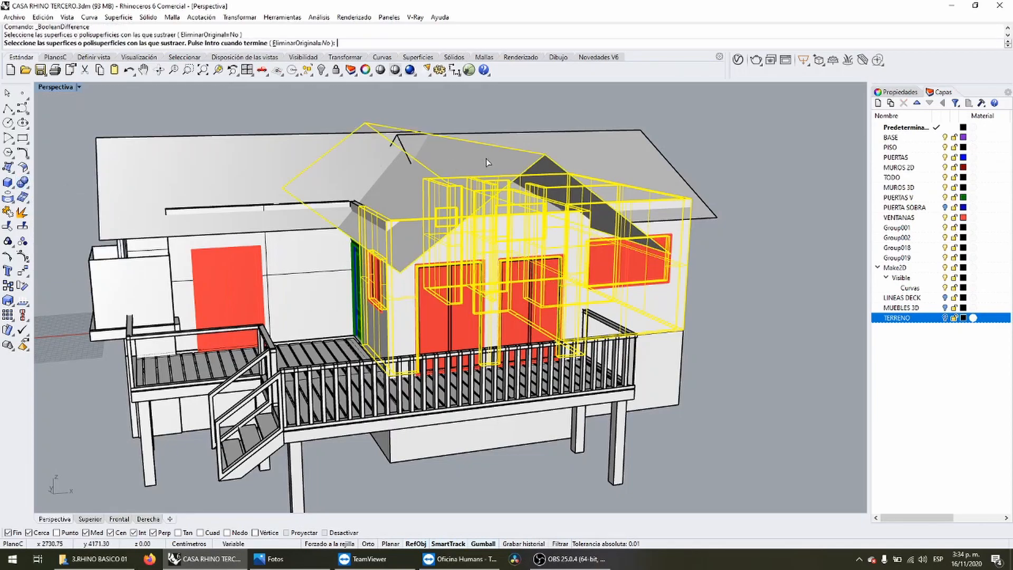
pyautogui.press('Return')
pyautogui.moveTo(539, 169); pyautogui.dragTo(504, 299, button='right')
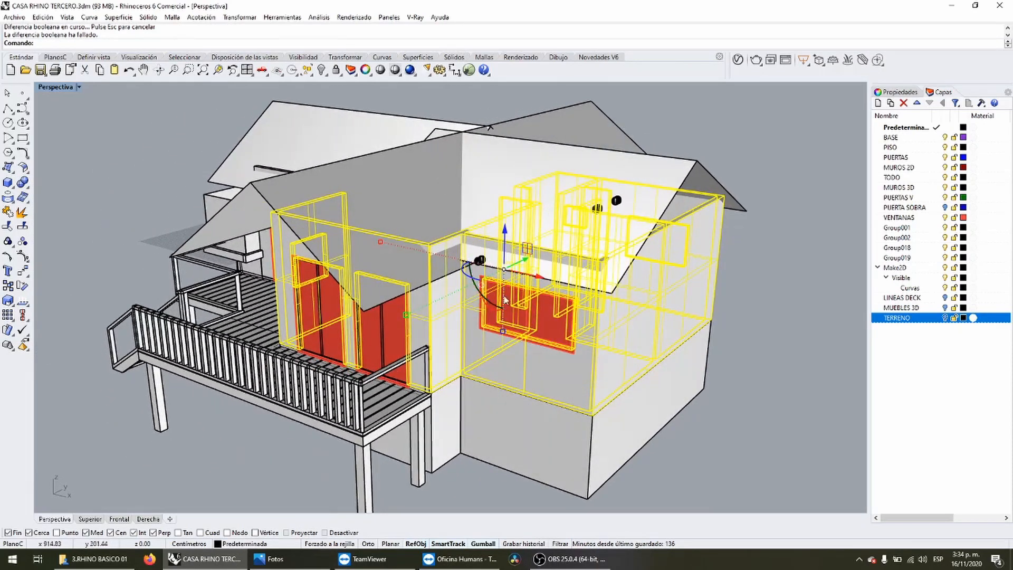
pyautogui.scroll(5, 464, 269)
pyautogui.hotkey('ctrl', 'z')
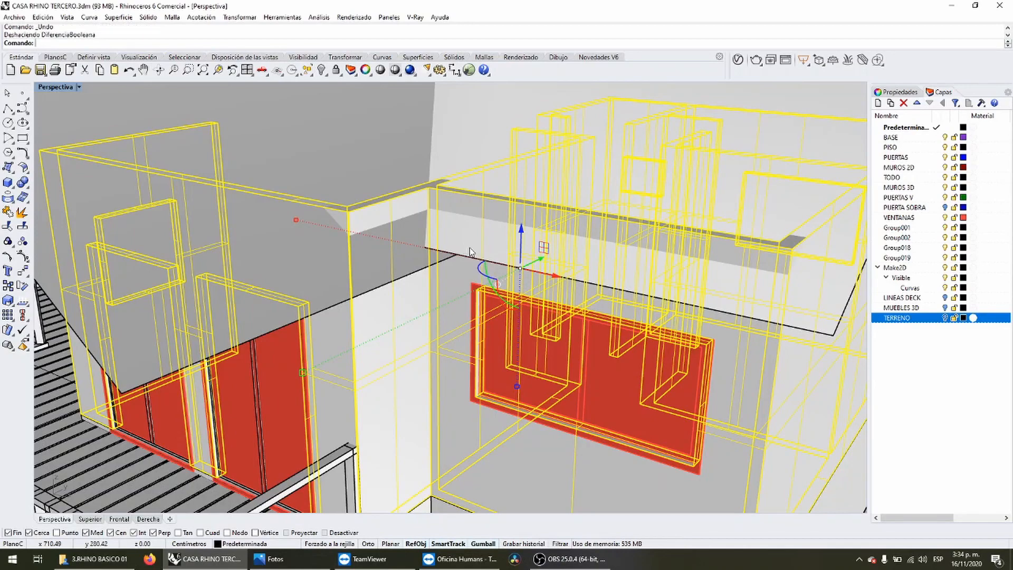
# Examine the wall corners and edges around the front gable roof to see where they pass through its slopes.
pyautogui.moveTo(456, 253); pyautogui.dragTo(489, 234, button='right')
pyautogui.scroll(-5, 488, 246)
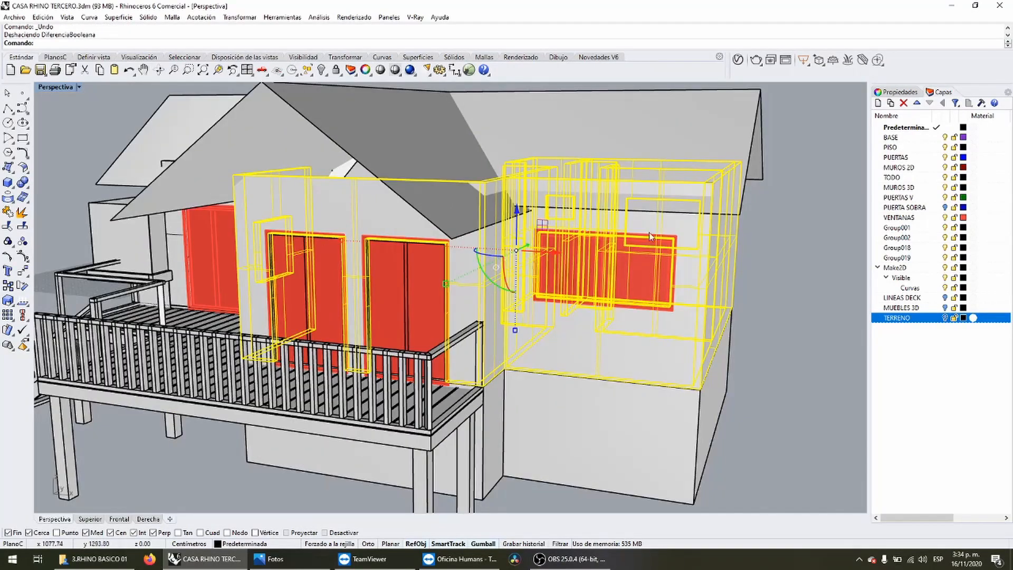
pyautogui.click(752, 247)
pyautogui.scroll(6, 517, 200)
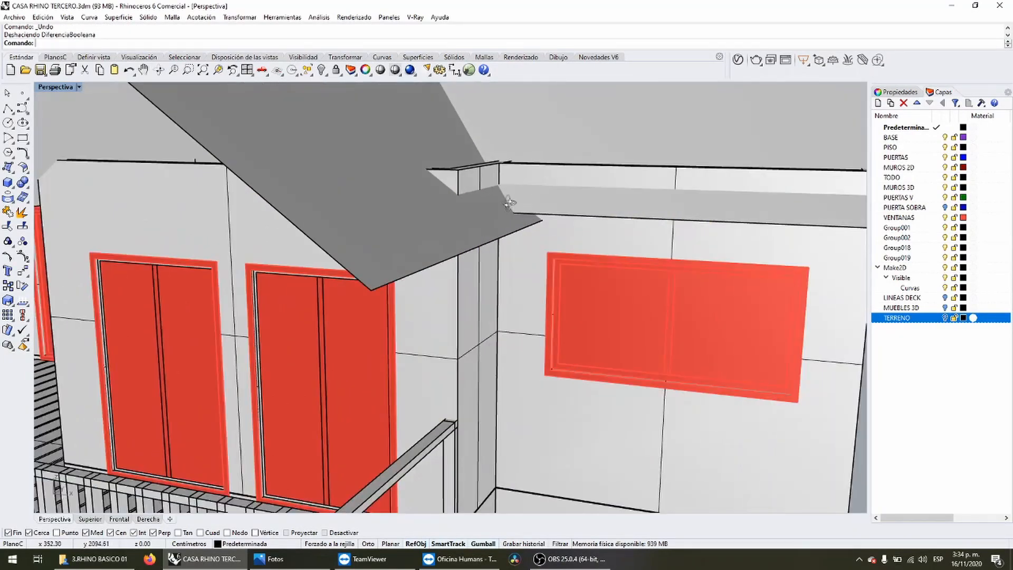
pyautogui.click(492, 169)
pyautogui.scroll(-5, 605, 189)
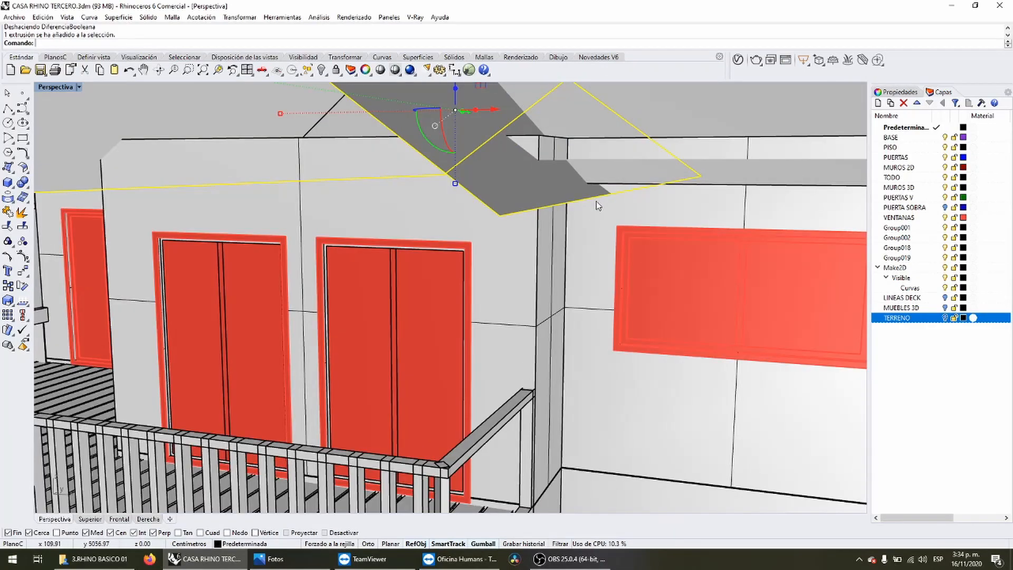
pyautogui.scroll(3, 601, 195)
pyautogui.scroll(-5, 608, 153)
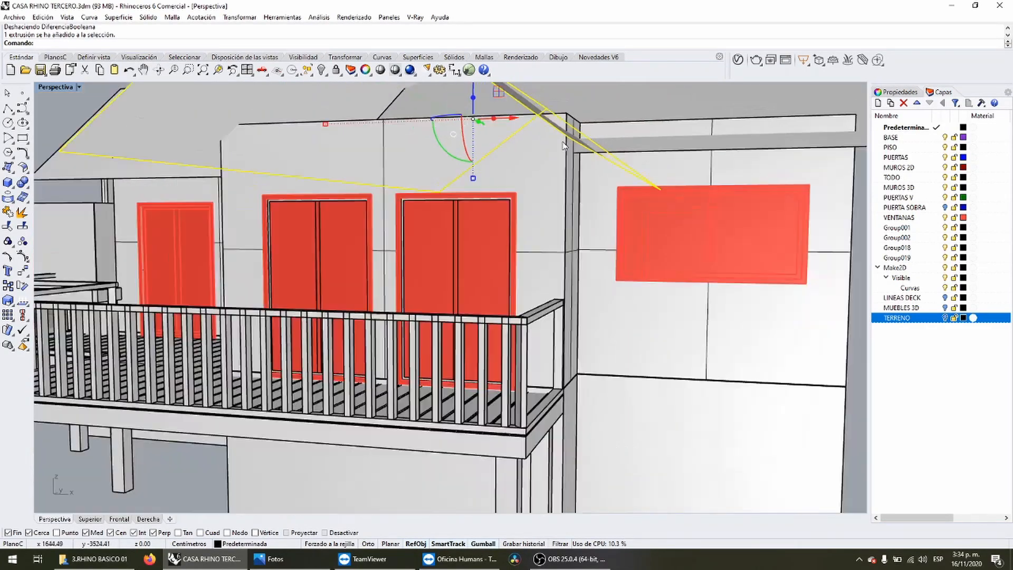
pyautogui.moveTo(566, 169); pyautogui.dragTo(569, 176, button='right')
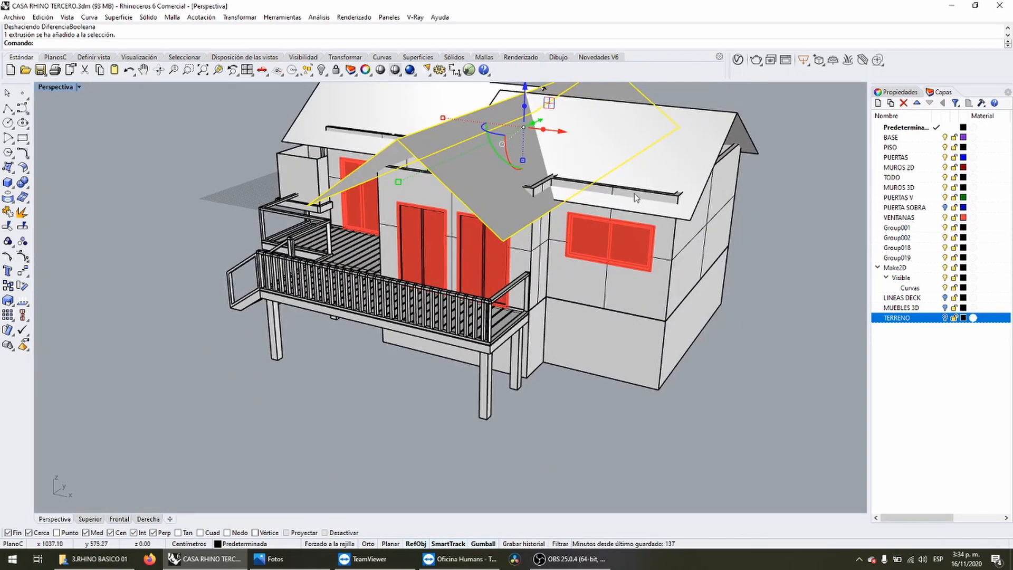
pyautogui.scroll(4, 615, 200)
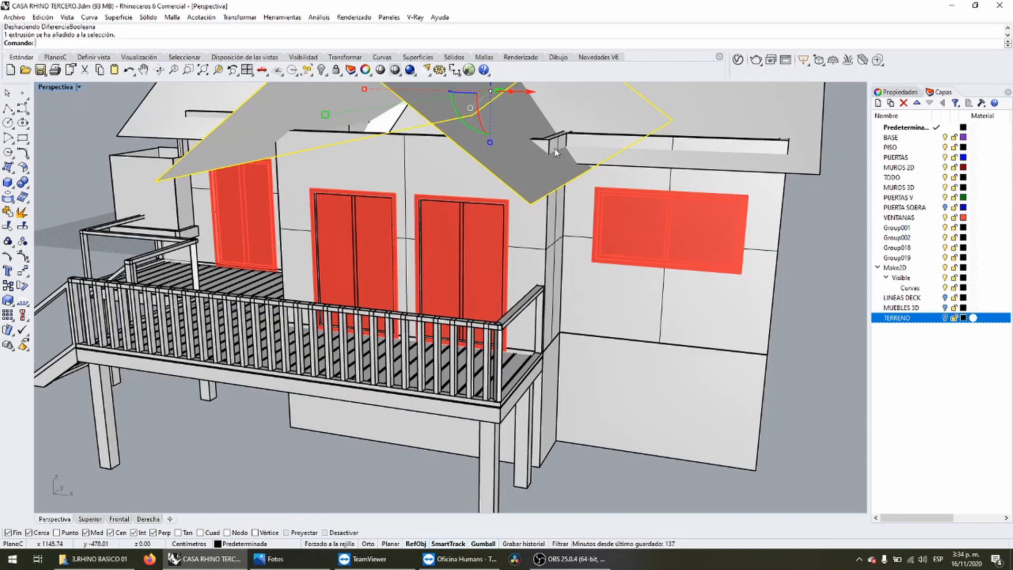
pyautogui.click(555, 148)
pyautogui.click(465, 149)
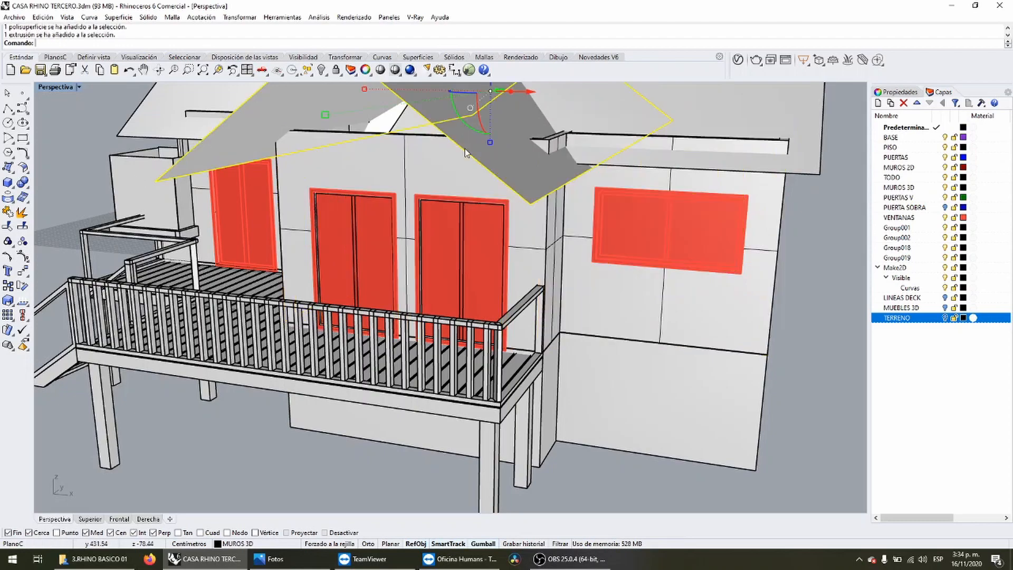
pyautogui.scroll(-6, 391, 228)
pyautogui.moveTo(392, 224); pyautogui.dragTo(493, 171, button='right')
pyautogui.scroll(4, 493, 165)
pyautogui.moveTo(385, 191); pyautogui.dragTo(489, 436, button='right')
pyautogui.moveTo(489, 255); pyautogui.dragTo(681, 219, button='right')
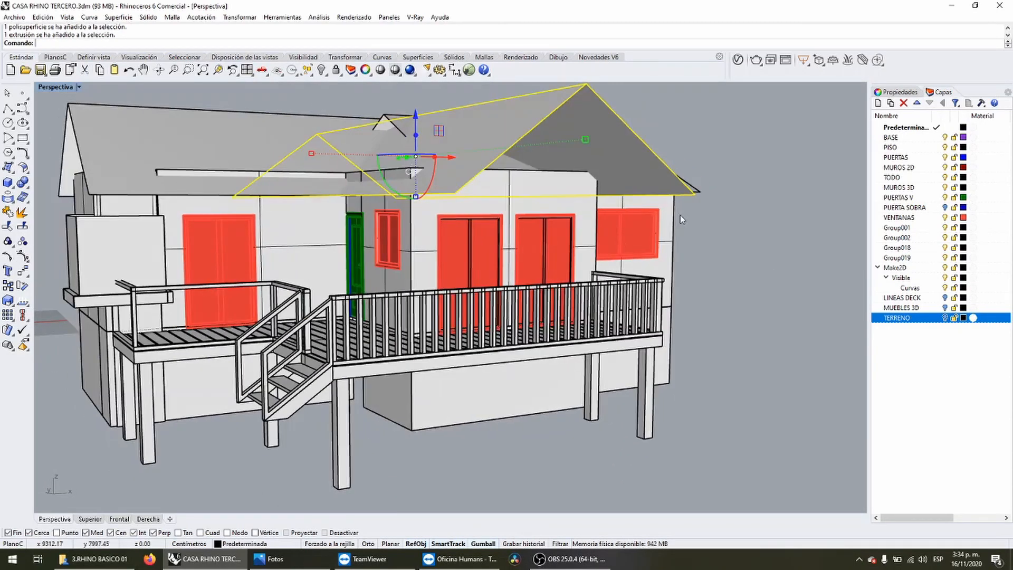
# Switch to Photos to examine the roof in the reference image PLANO CASA.jpg, and return to Rhino.
pyautogui.hotkey('alt', 'Tab')
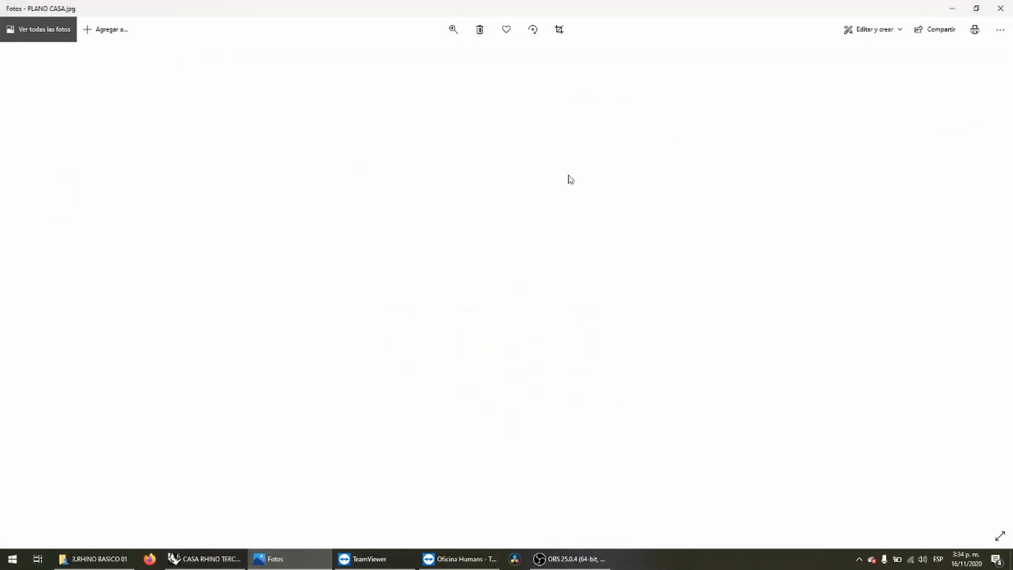
pyautogui.scroll(2, 599, 142)
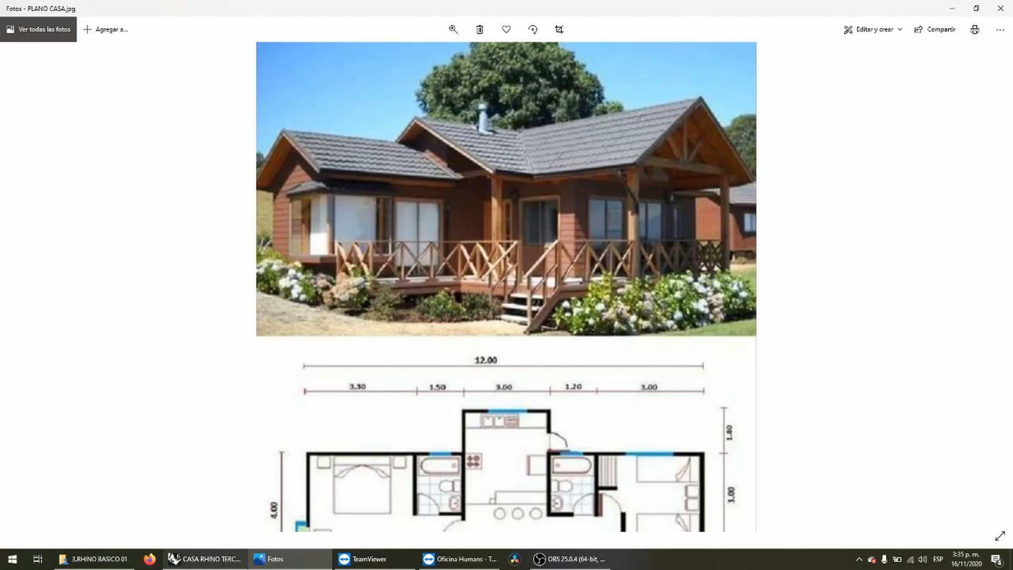
pyautogui.click(211, 561)
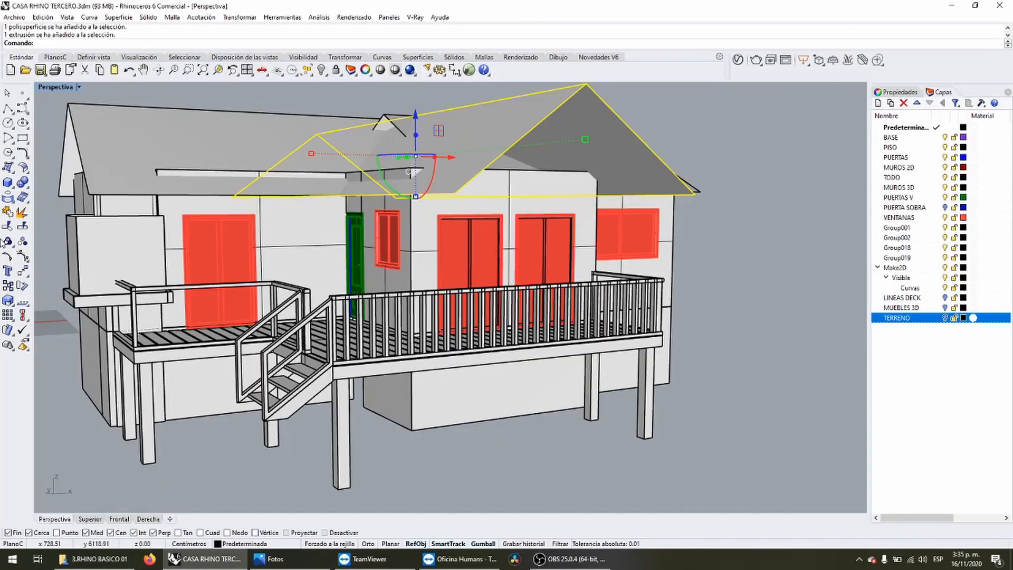
# Start a solid surface offset on the front gable roof and set the offset distance to 10 cm.
pyautogui.click(21, 168)
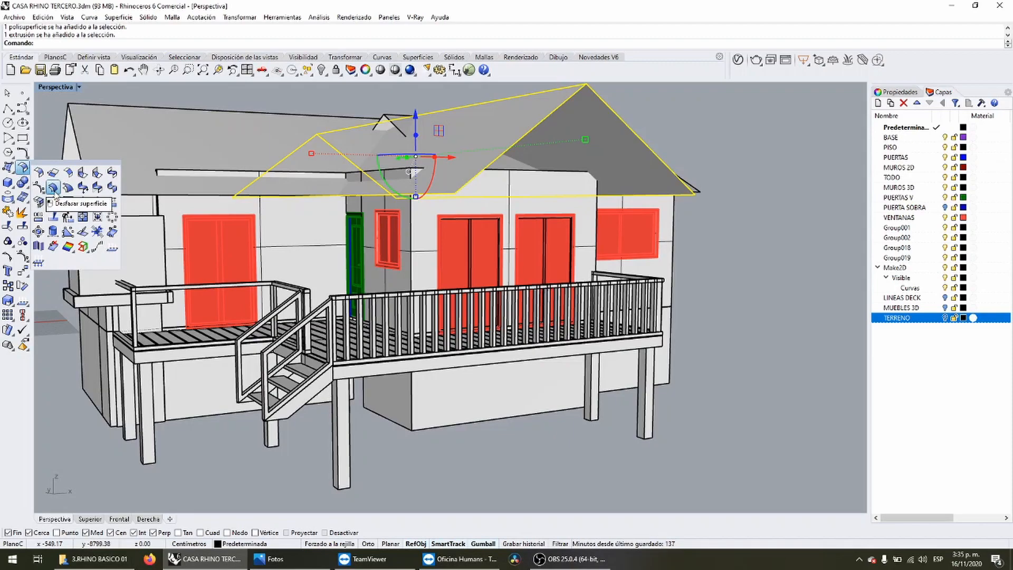
pyautogui.click(53, 188)
pyautogui.moveTo(469, 150); pyautogui.dragTo(481, 170, button='right')
pyautogui.scroll(4, 522, 199)
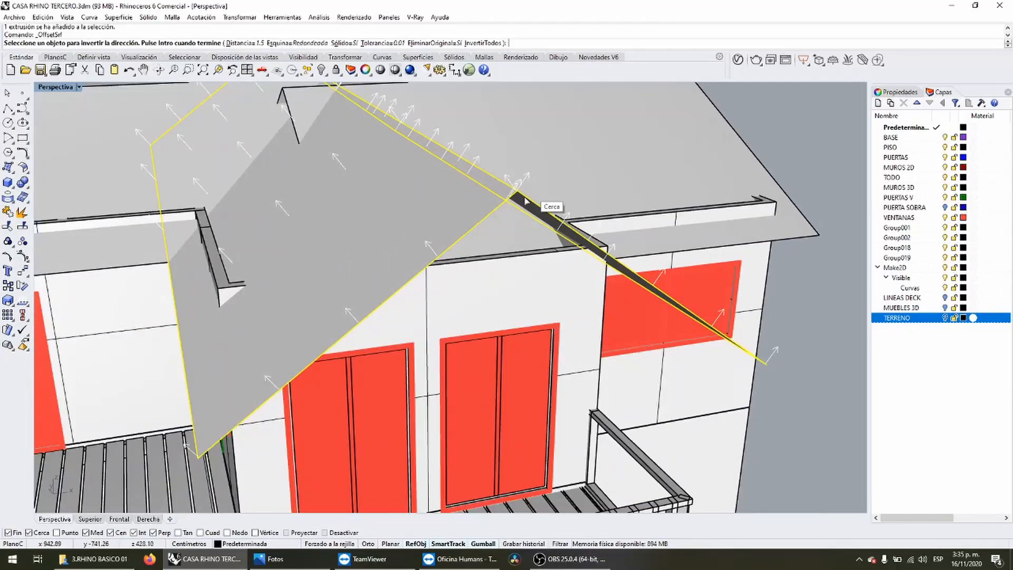
pyautogui.moveTo(526, 200); pyautogui.dragTo(366, 183, button='right')
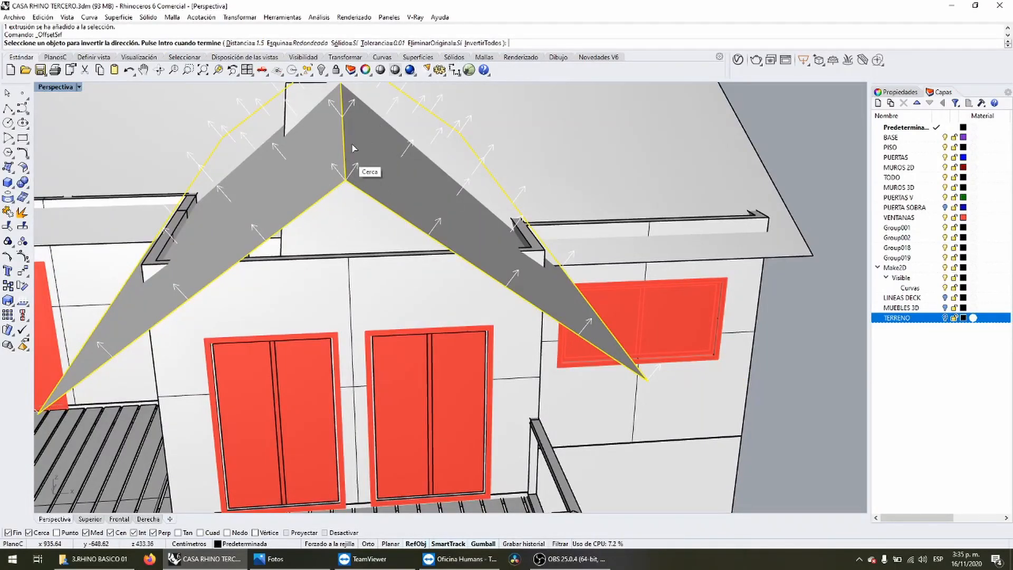
pyautogui.moveTo(339, 195); pyautogui.dragTo(380, 181, button='right')
pyautogui.scroll(-3, 380, 181)
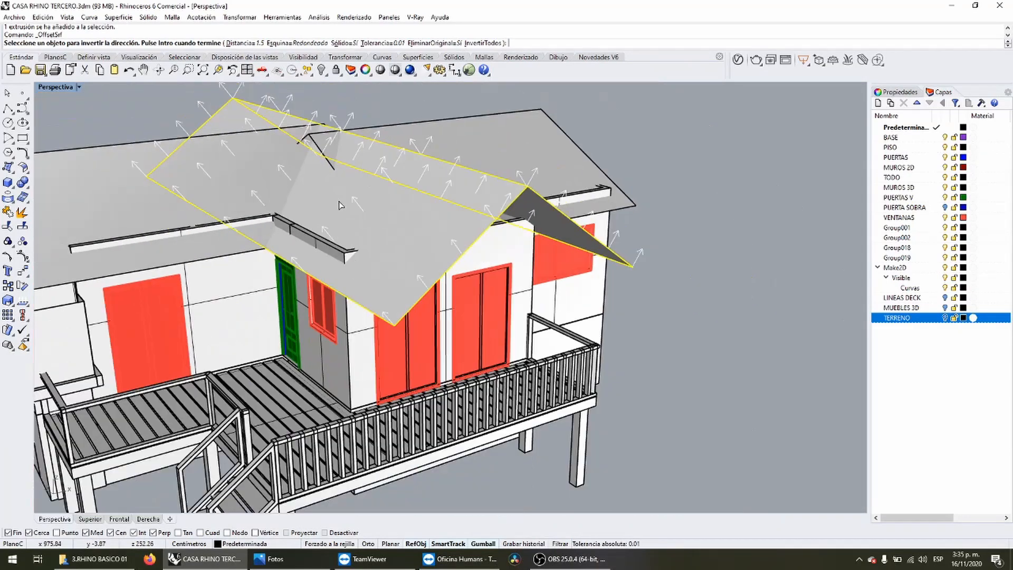
pyautogui.scroll(5, 592, 213)
pyautogui.scroll(-3, 492, 207)
pyautogui.scroll(3, 382, 201)
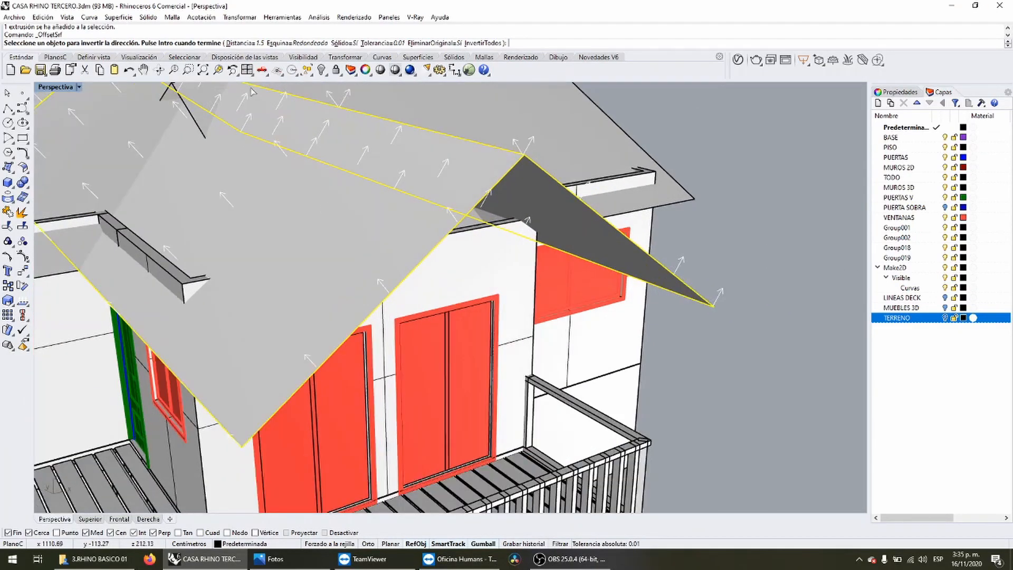
pyautogui.click(238, 44)
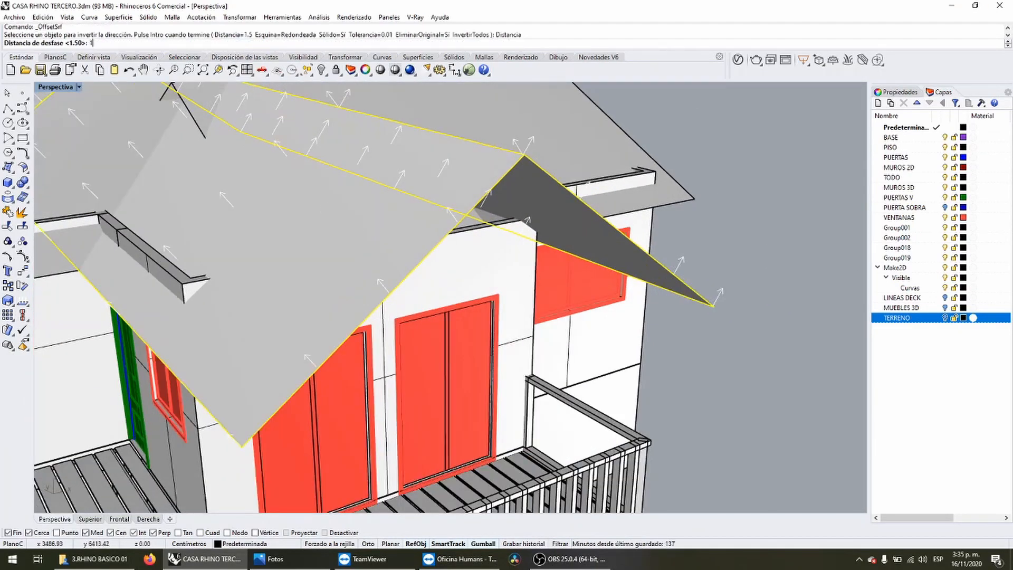
pyautogui.write('10')
pyautogui.press('Return')
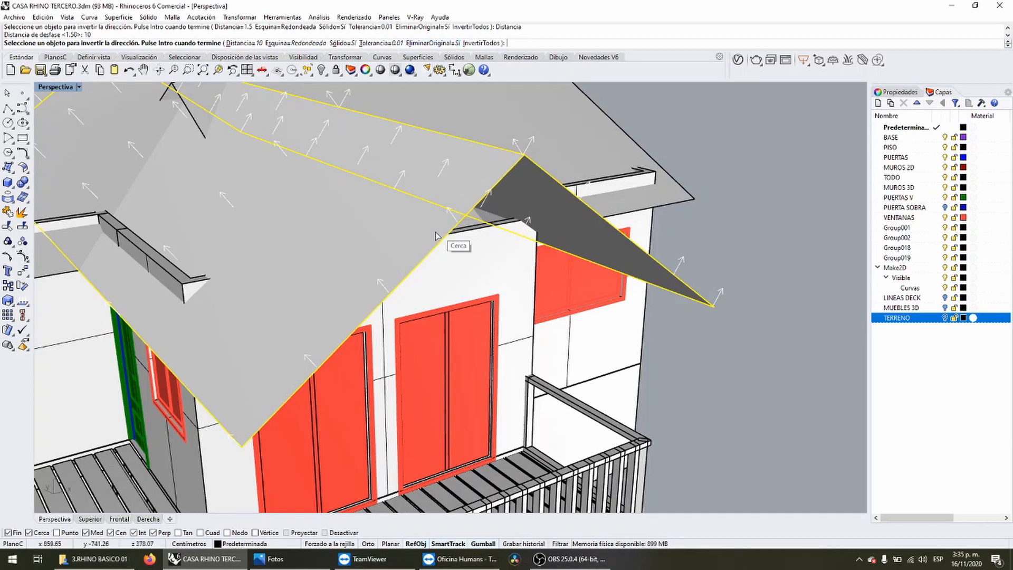
# Apply the front gable roof's offset with rounded corners, inspect the ridge, and undo the offset.
pyautogui.scroll(-1, 392, 310)
pyautogui.scroll(2, 285, 258)
pyautogui.press('Return')
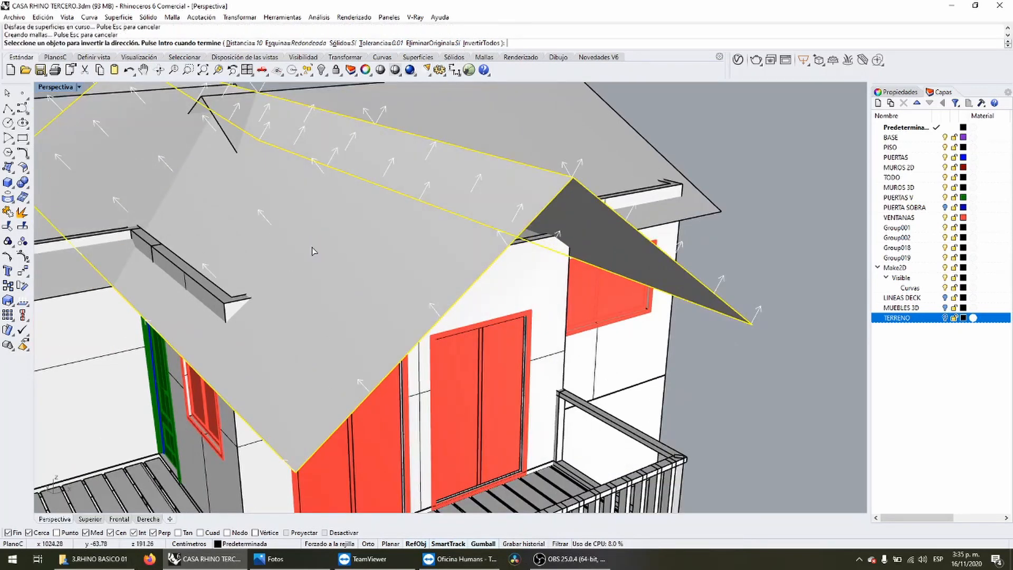
pyautogui.scroll(-3, 520, 305)
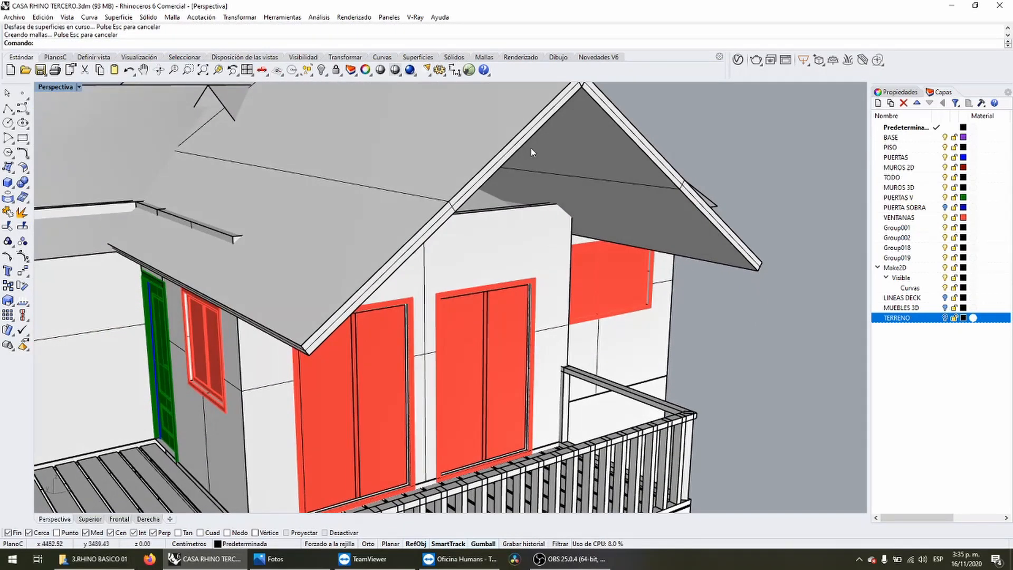
pyautogui.scroll(5, 563, 194)
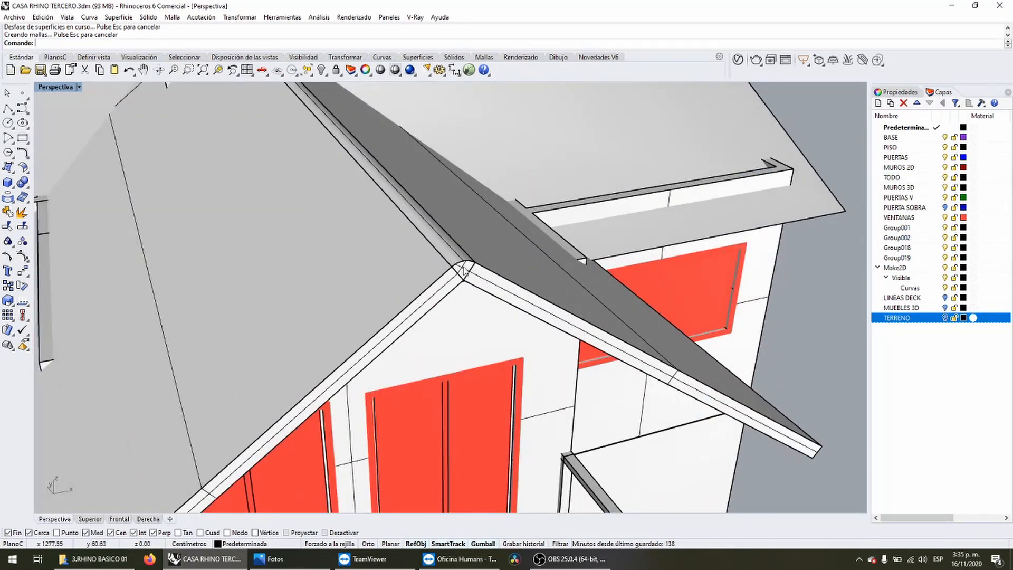
pyautogui.hotkey('ctrl', 'z')
# Repeat the 10 cm solid offset on the front gable roof with the corner option set to sharp (EnPunta).
pyautogui.press('Return')
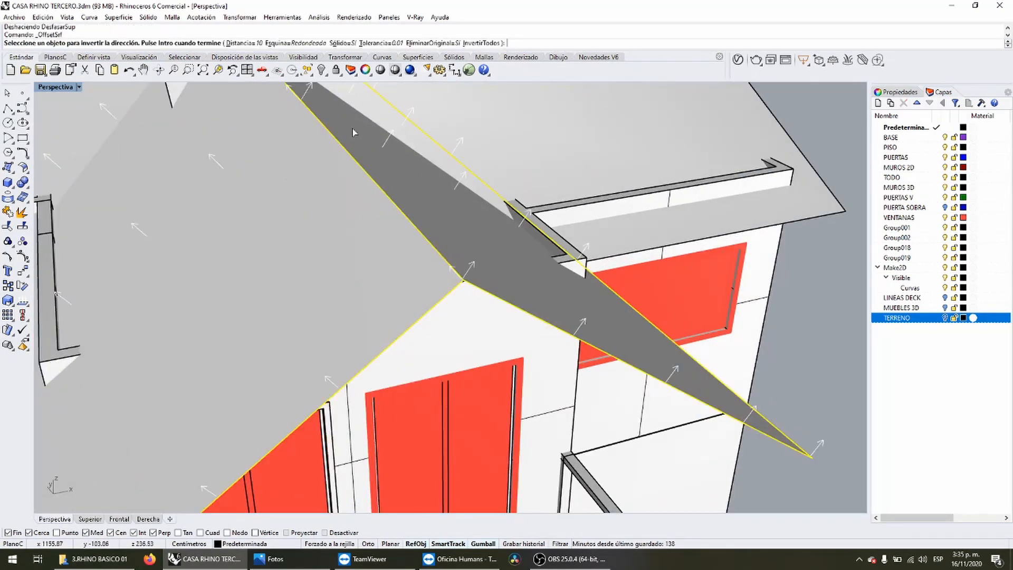
pyautogui.click(289, 43)
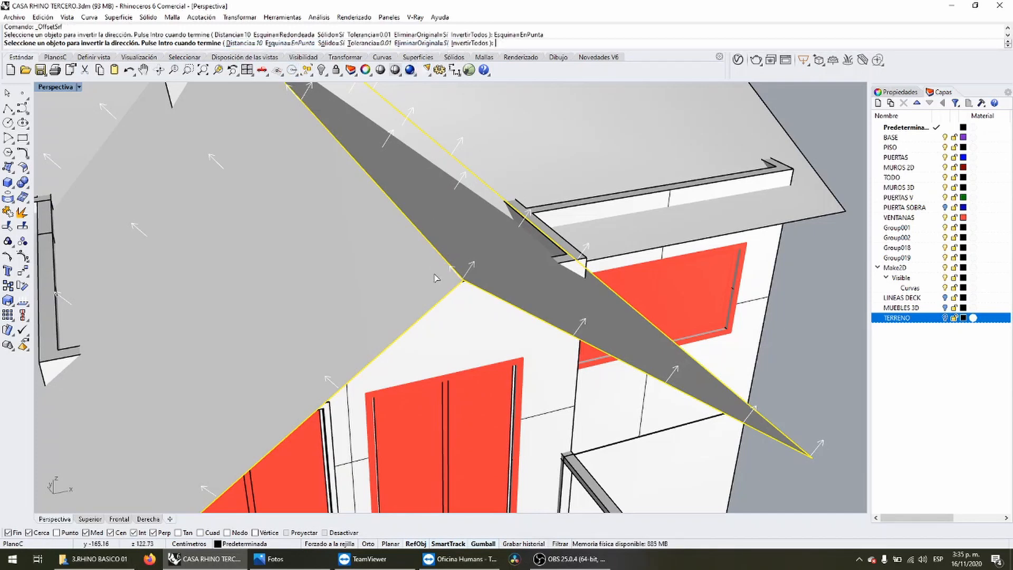
pyautogui.press('Return')
pyautogui.scroll(-3, 437, 320)
pyautogui.click(768, 279)
pyautogui.moveTo(475, 369); pyautogui.dragTo(514, 306, button='right')
pyautogui.scroll(-3, 443, 275)
pyautogui.scroll(2, 372, 158)
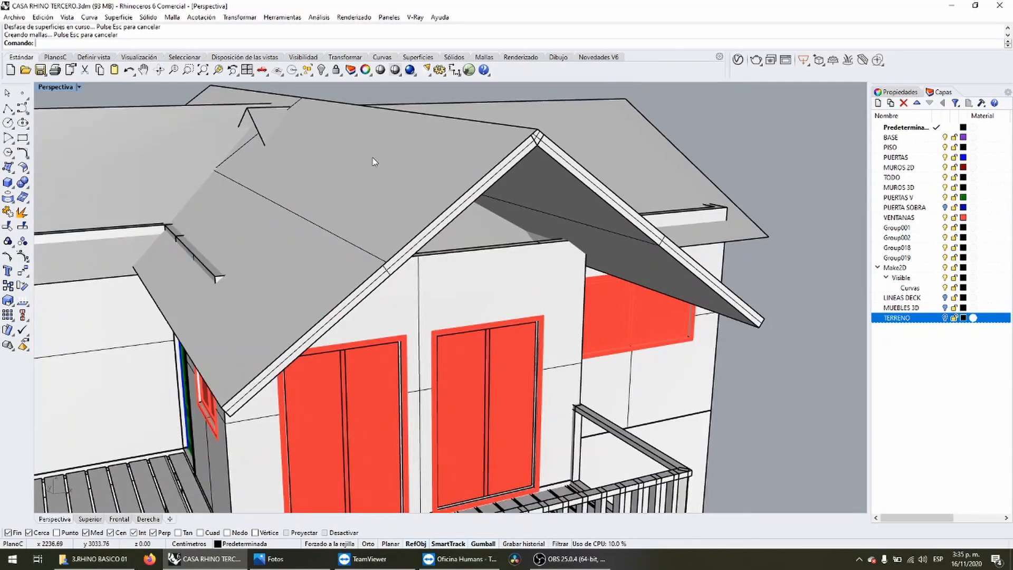
pyautogui.press('Return')
pyautogui.click(375, 159)
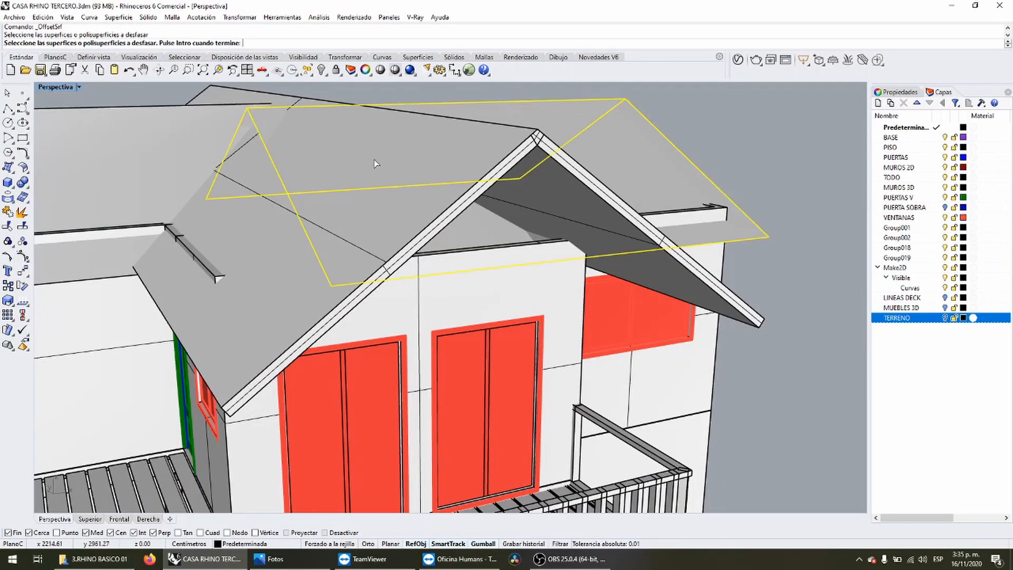
pyautogui.press('Escape')
pyautogui.press('Return')
pyautogui.click(341, 241)
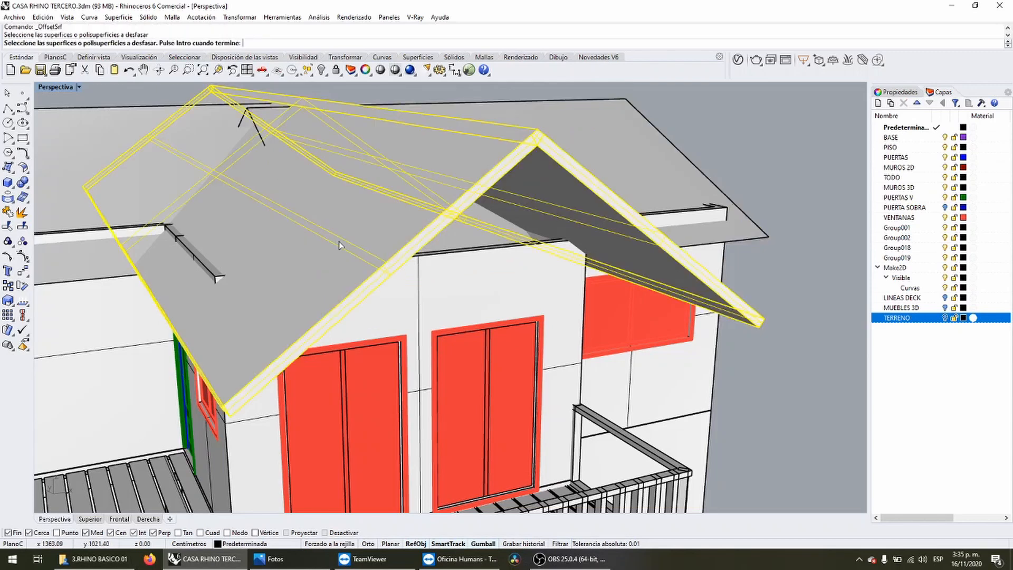
pyautogui.press('Escape')
pyautogui.press('Return')
pyautogui.click(341, 242)
pyautogui.press('Escape')
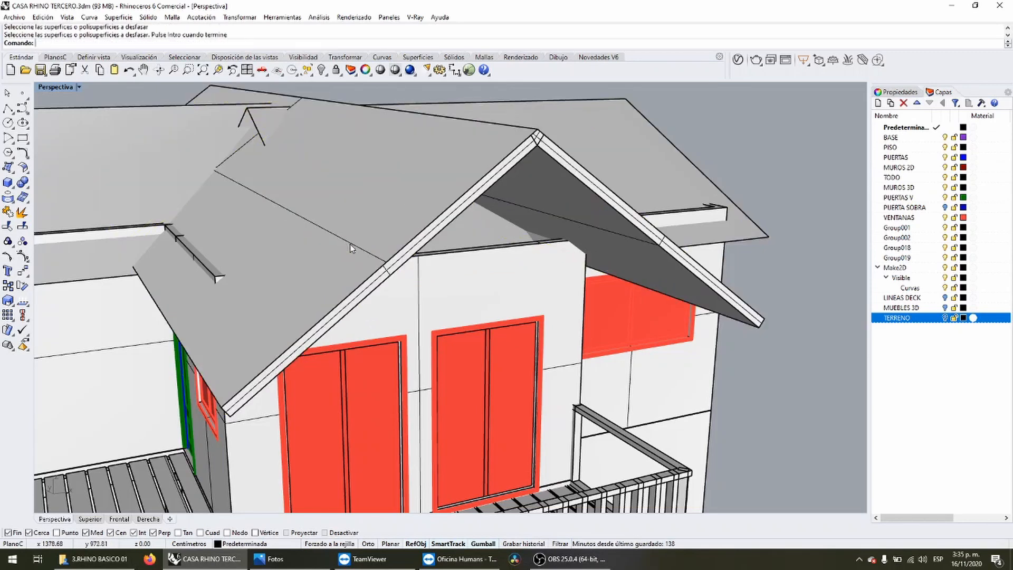
# Undo the front gable roof's solid offset and check the roof shape in the reference image PLANO CASA.jpg.
pyautogui.hotkey('ctrl', 'z')
pyautogui.press('Delete')
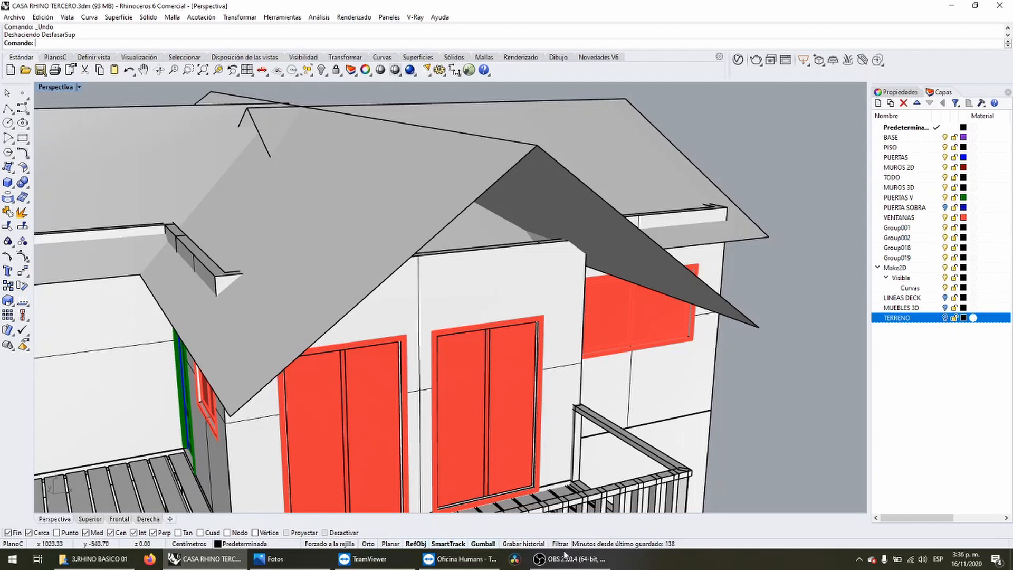
pyautogui.click(272, 559)
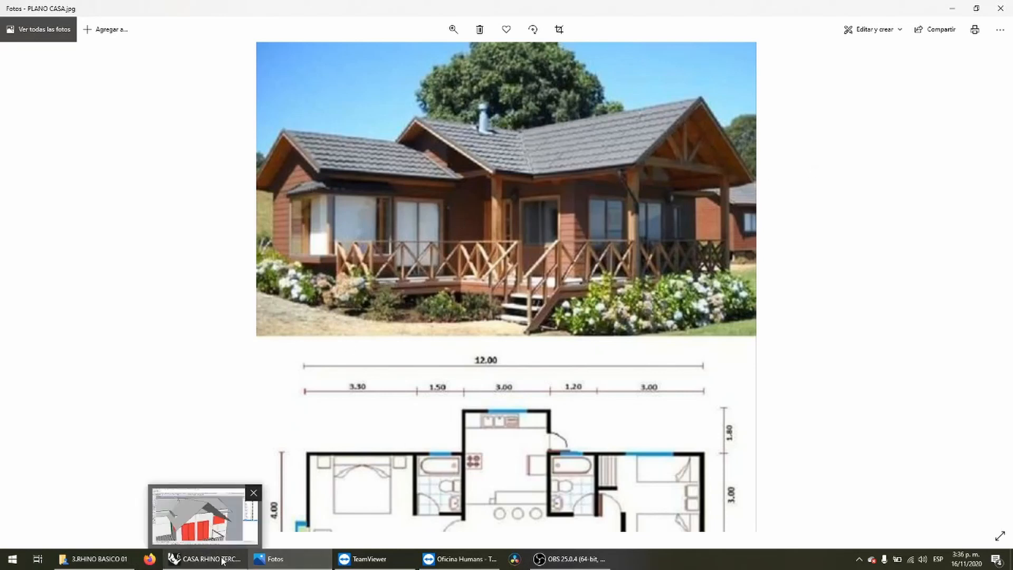
pyautogui.click(205, 559)
pyautogui.click(492, 185)
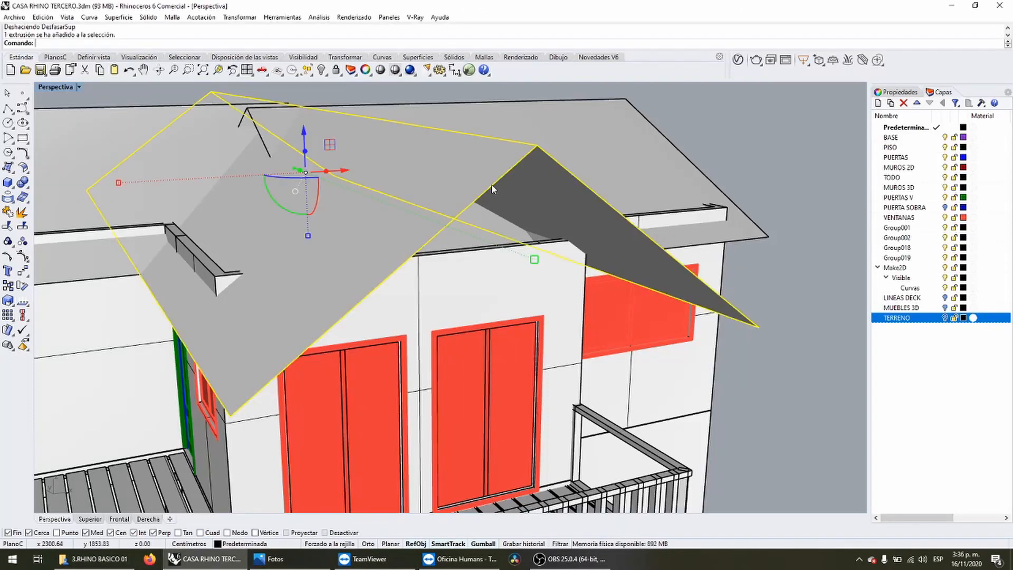
pyautogui.click(22, 182)
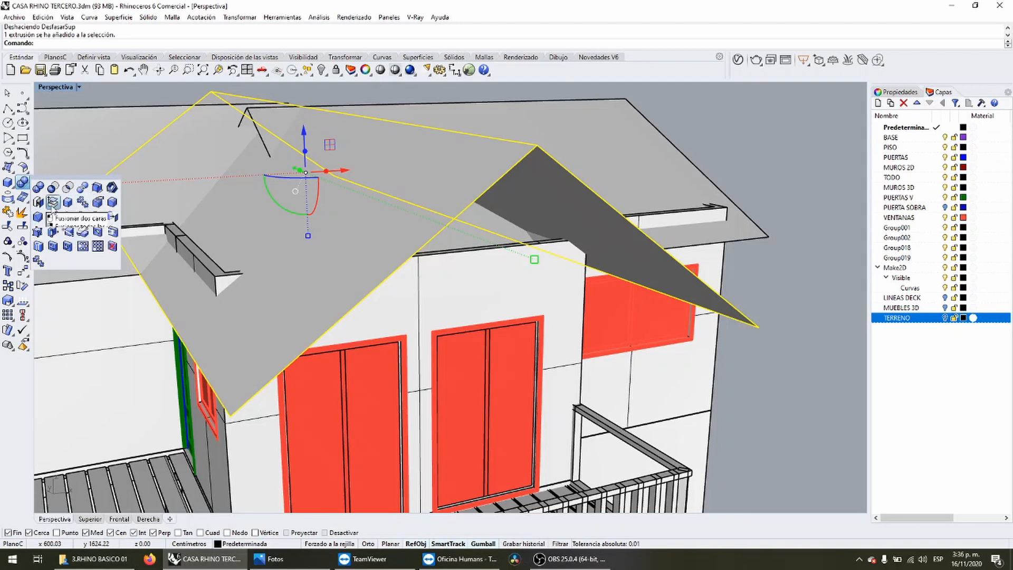
pyautogui.click(27, 166)
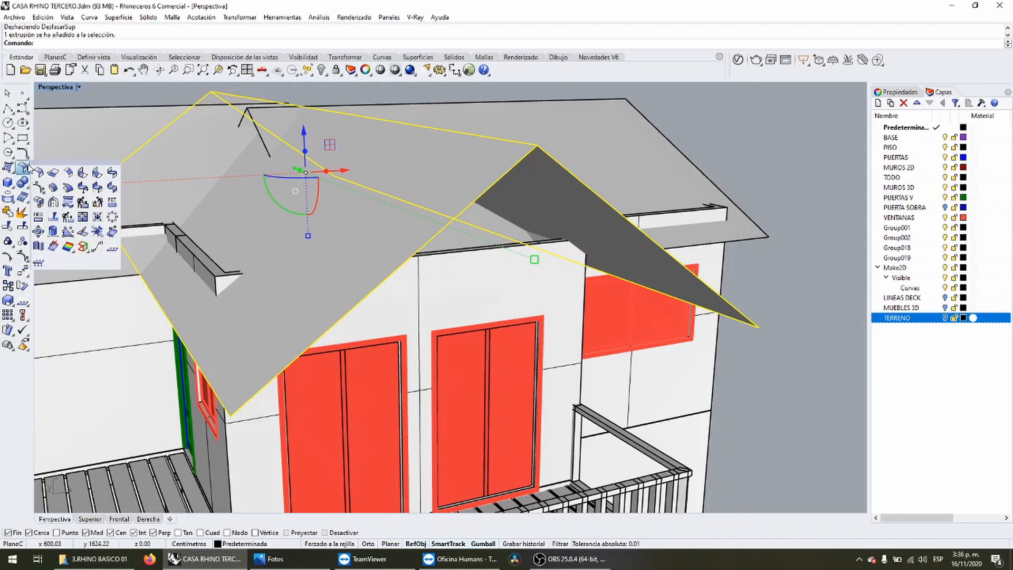
pyautogui.click(68, 187)
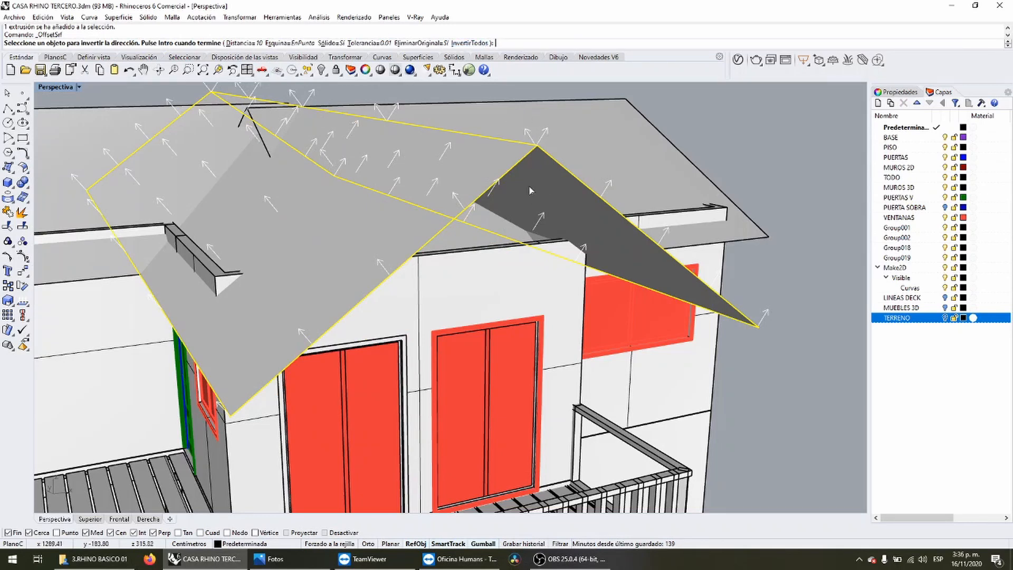
pyautogui.click(457, 47)
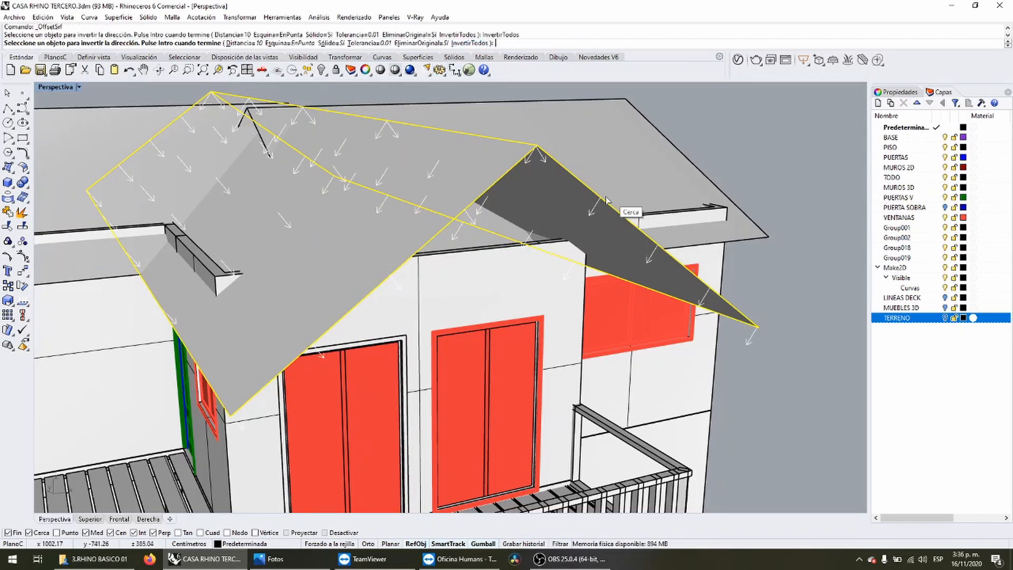
pyautogui.moveTo(607, 200); pyautogui.dragTo(445, 204, button='right')
pyautogui.scroll(-5, 286, 254)
pyautogui.scroll(-6, 445, 203)
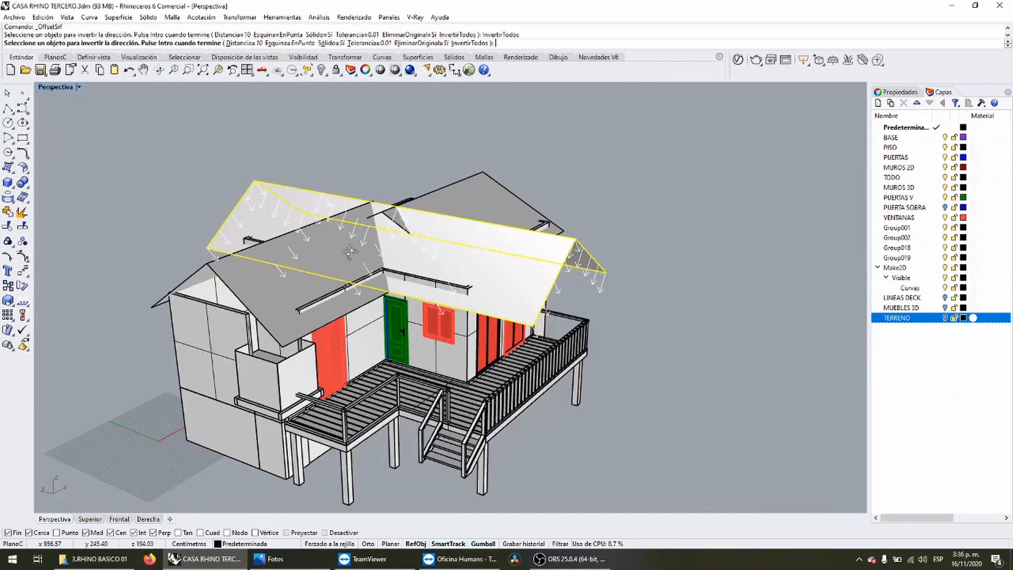
pyautogui.moveTo(349, 252); pyautogui.dragTo(403, 200, button='right')
pyautogui.scroll(8, 224, 269)
pyautogui.press('Return')
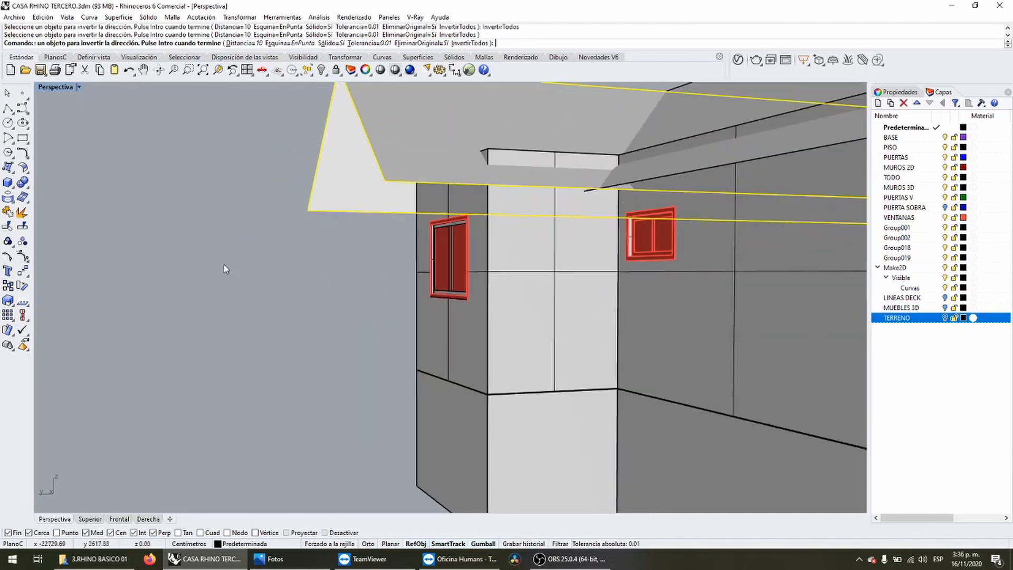
# Shorten the front gable roof's rear overhang in plan with Scale1D from its front corner, by a factor of about 0.914.
pyautogui.scroll(-8, 231, 266)
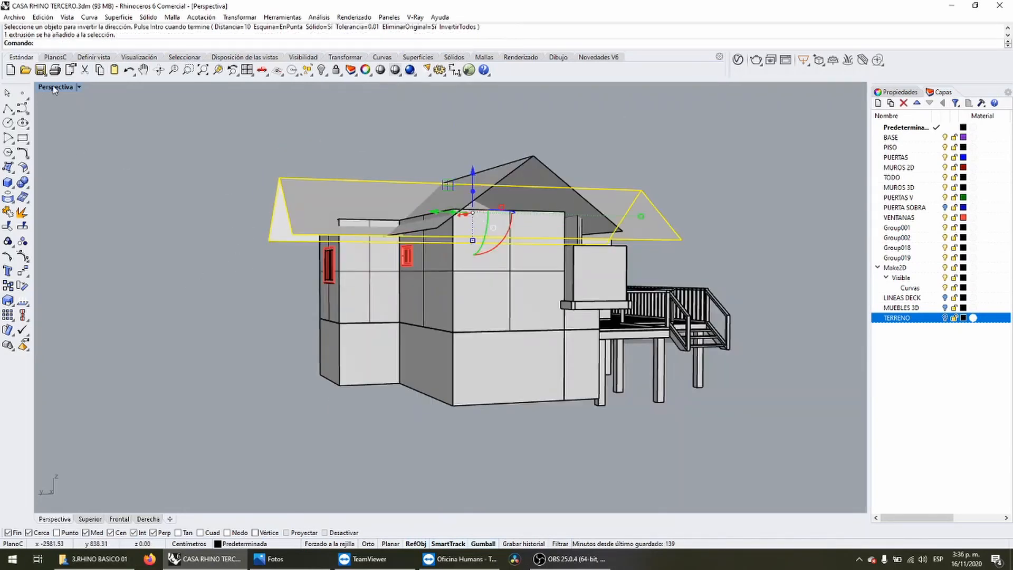
pyautogui.doubleClick(53, 87)
pyautogui.click(74, 112)
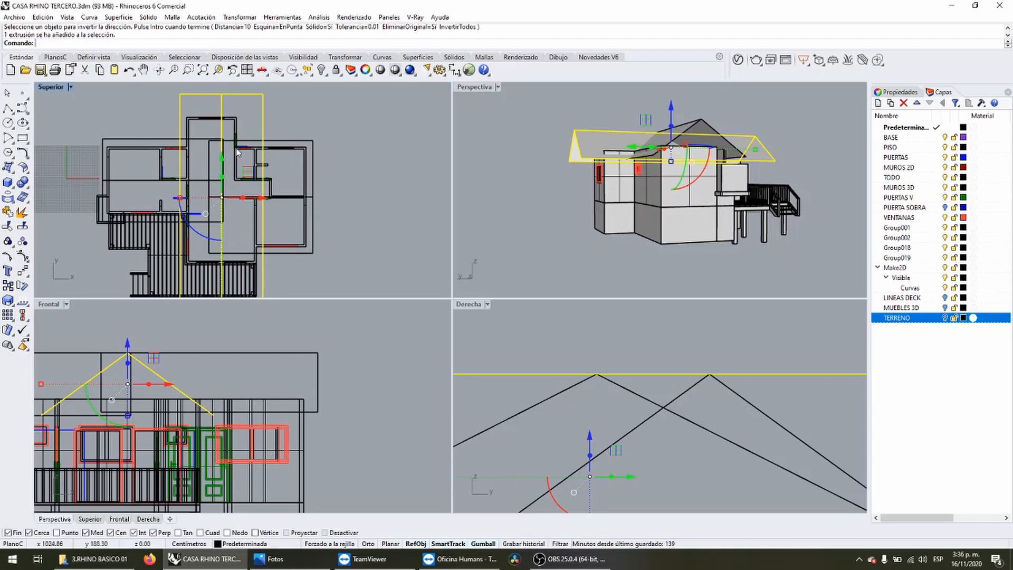
pyautogui.click(9, 301)
pyautogui.click(54, 305)
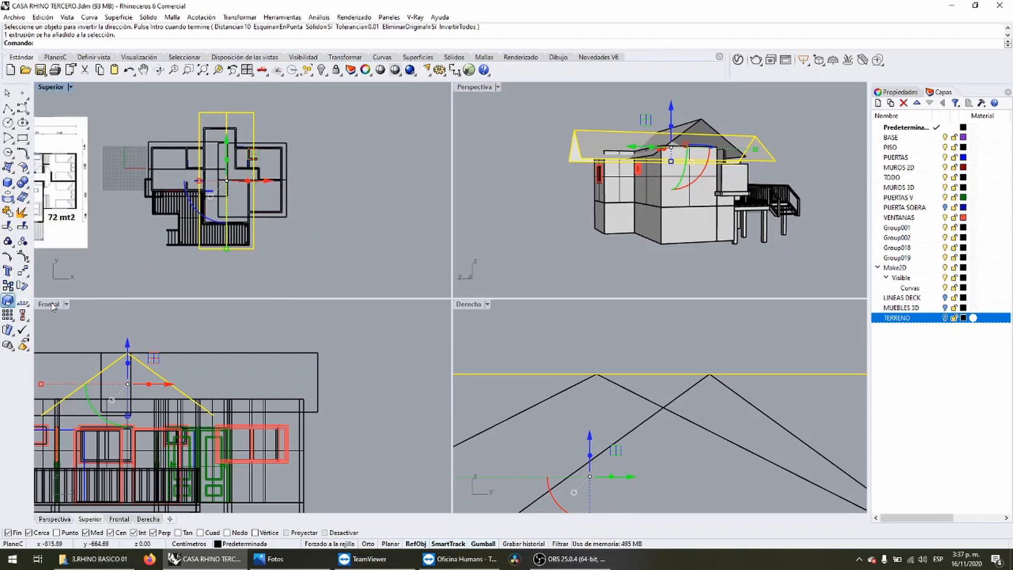
pyautogui.click(261, 252)
pyautogui.click(260, 113)
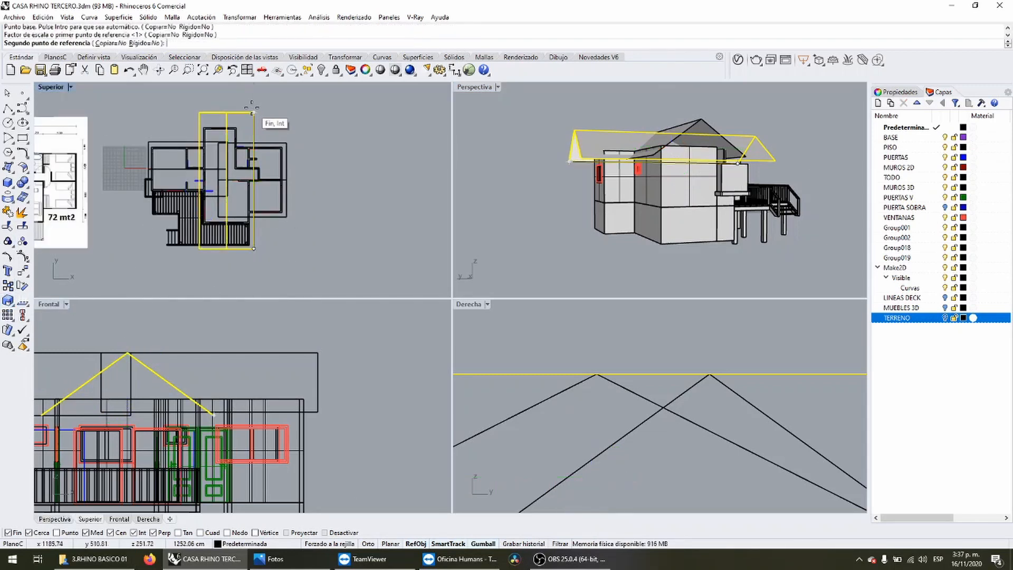
pyautogui.scroll(4, 237, 118)
pyautogui.scroll(5, 227, 133)
pyautogui.click(220, 141)
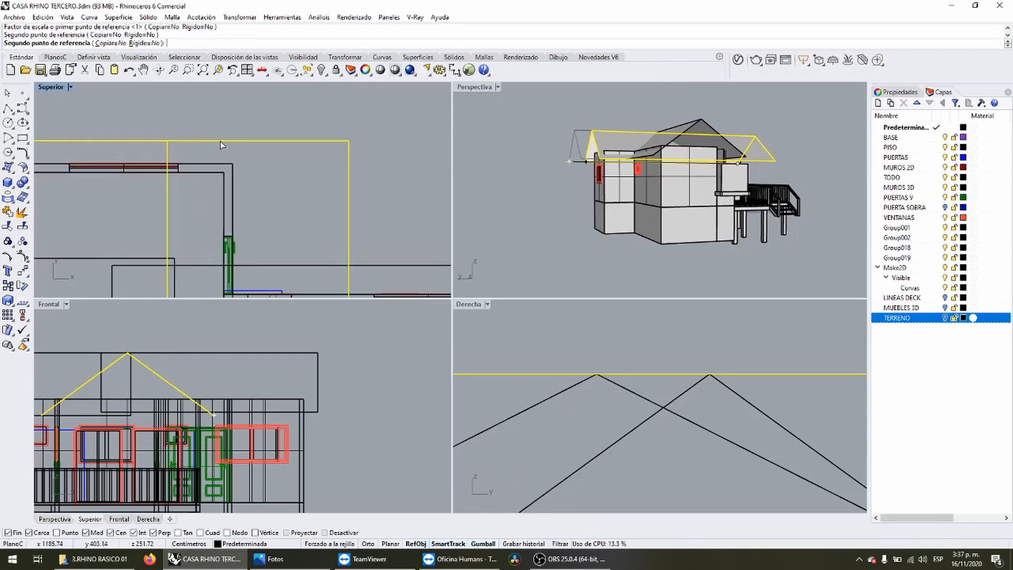
pyautogui.click(247, 123)
pyautogui.scroll(-5, 248, 123)
pyautogui.scroll(-1, 248, 122)
pyautogui.scroll(4, 653, 160)
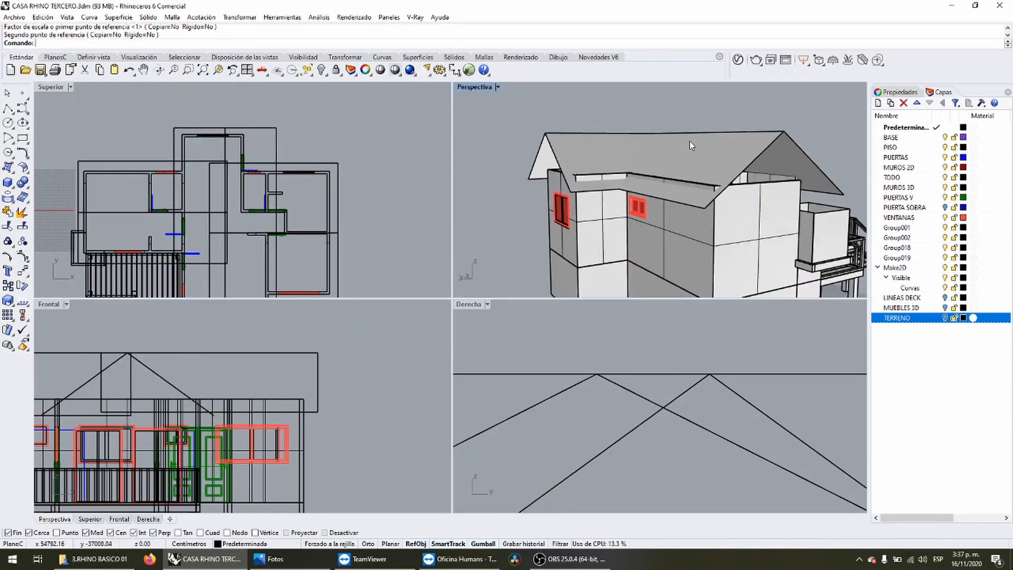
# Shorten the right-hand wing's roof in plan with Scale1D from its outer corner, pulling the inner end back toward the front gable's ridge.
pyautogui.click(675, 164)
pyautogui.moveTo(675, 165); pyautogui.dragTo(740, 141, button='right')
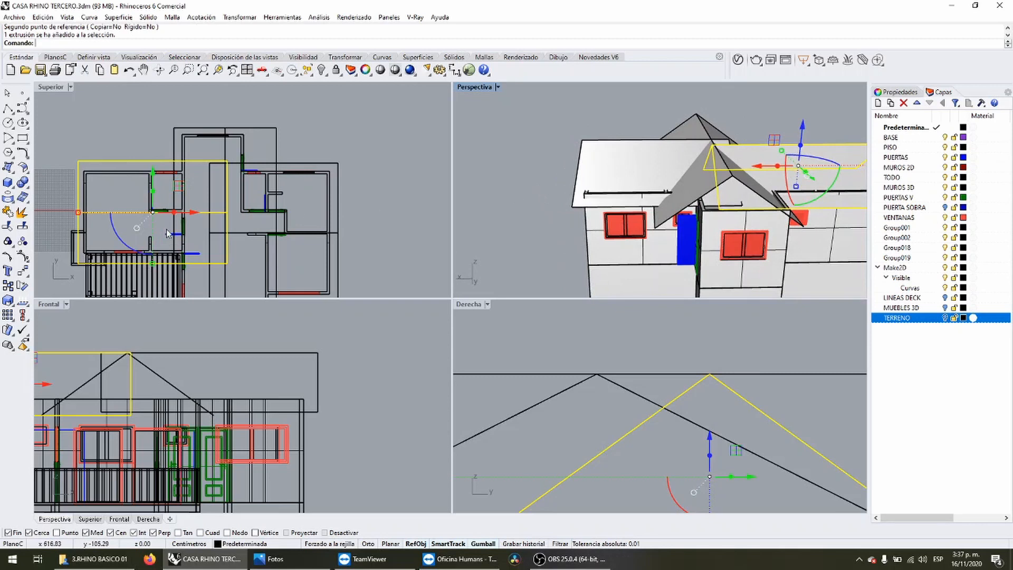
pyautogui.moveTo(185, 212); pyautogui.dragTo(249, 172, button='right')
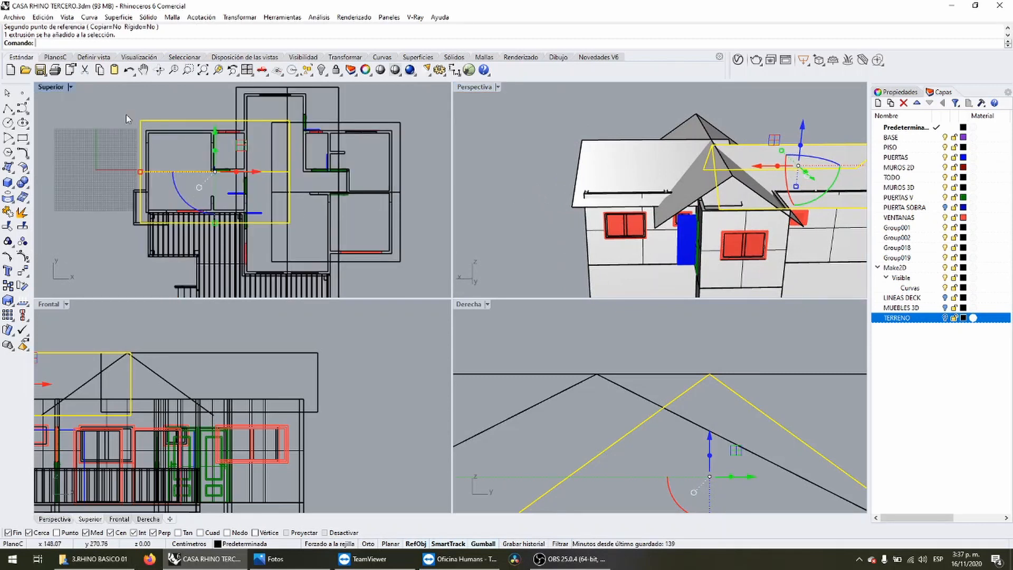
pyautogui.click(279, 137)
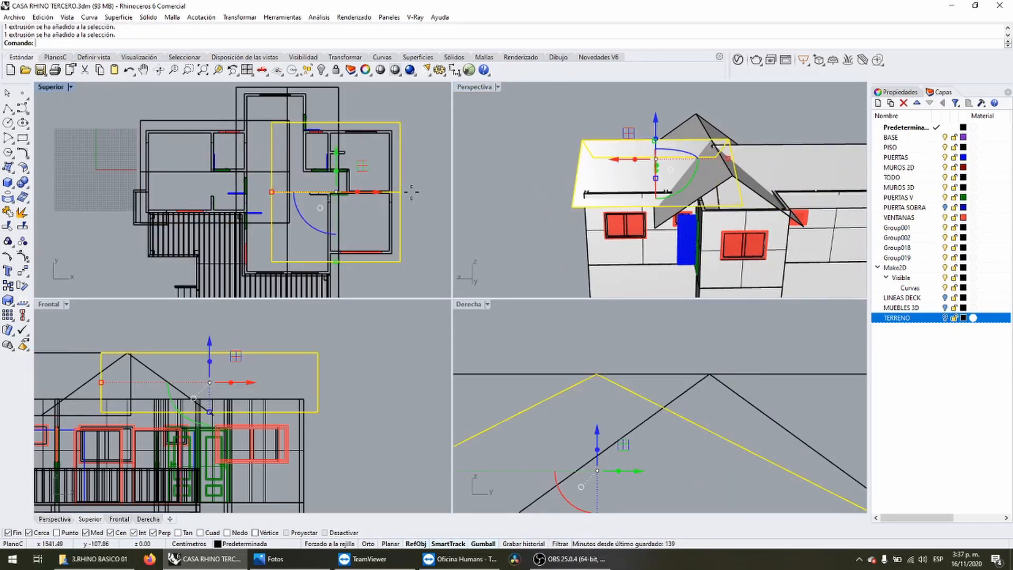
pyautogui.rightClick(411, 192)
pyautogui.click(400, 121)
pyautogui.scroll(4, 266, 137)
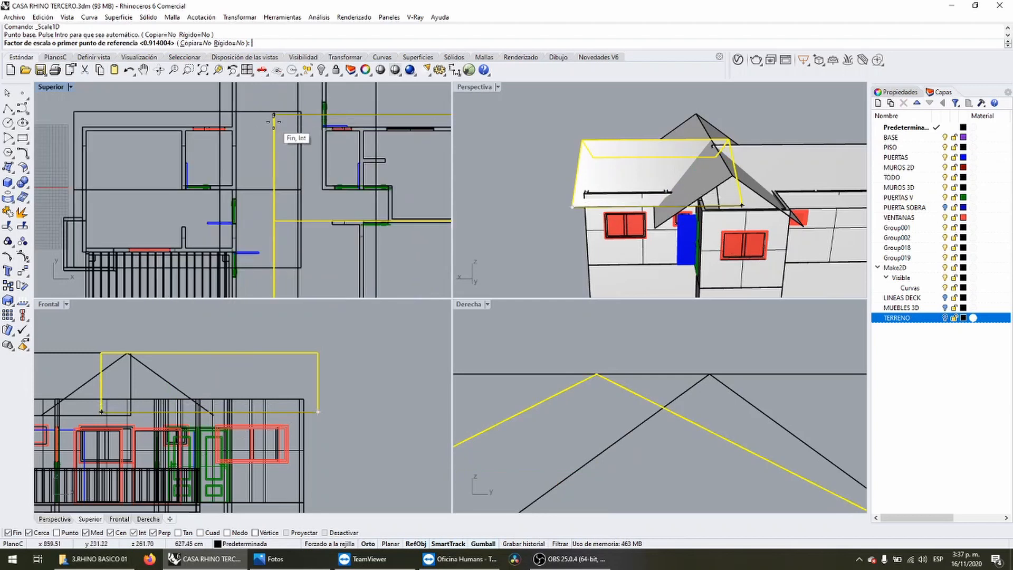
pyautogui.click(273, 115)
pyautogui.scroll(2, 274, 113)
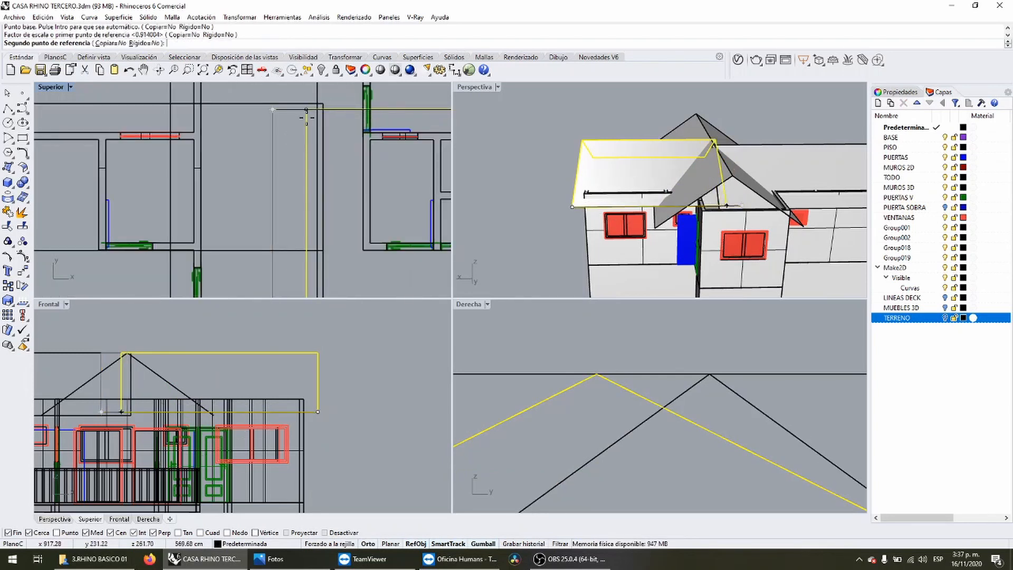
pyautogui.keyDown('shift'); pyautogui.scroll(8, 307, 118); pyautogui.keyUp('shift')
pyautogui.keyDown('shift'); pyautogui.click(316, 114); pyautogui.keyUp('shift')
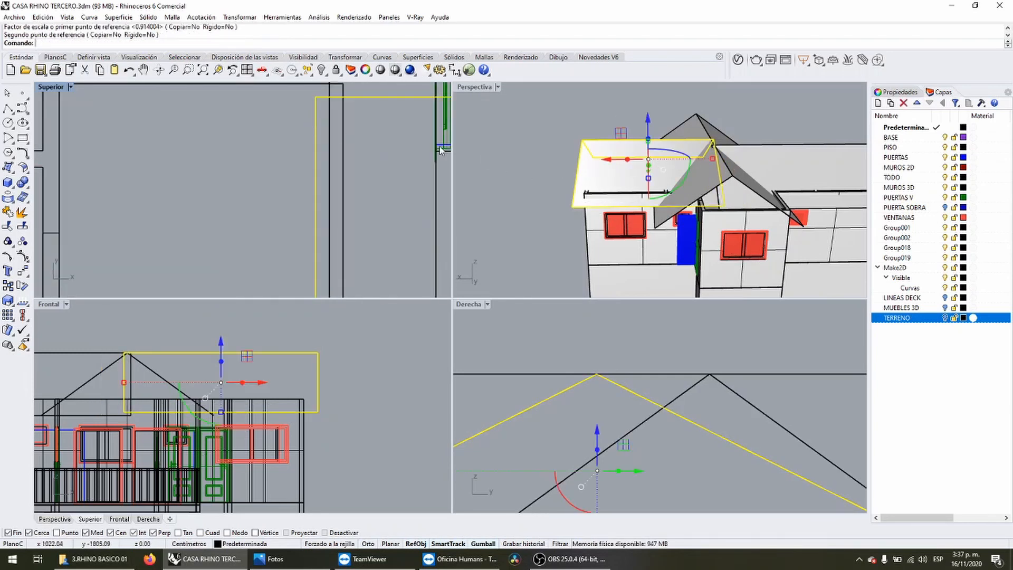
pyautogui.click(295, 184)
# Thicken the front gable roof into a 5 cm solid with a surface offset, with all offset directions inverted to point downward.
pyautogui.moveTo(753, 138); pyautogui.dragTo(619, 161, button='right')
pyautogui.scroll(8, 646, 156)
pyautogui.scroll(-10, 648, 159)
pyautogui.scroll(2, 647, 180)
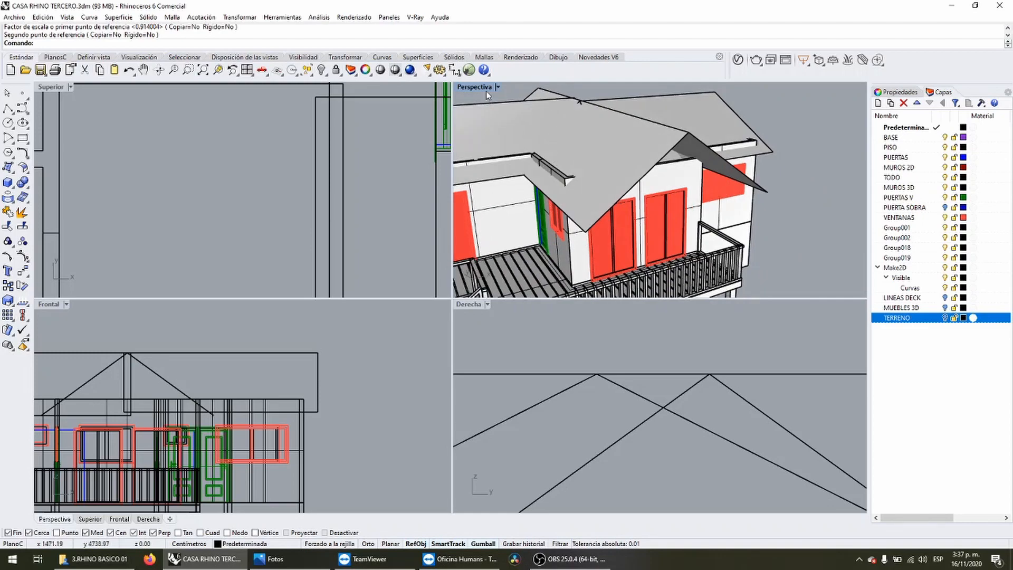
pyautogui.doubleClick(484, 88)
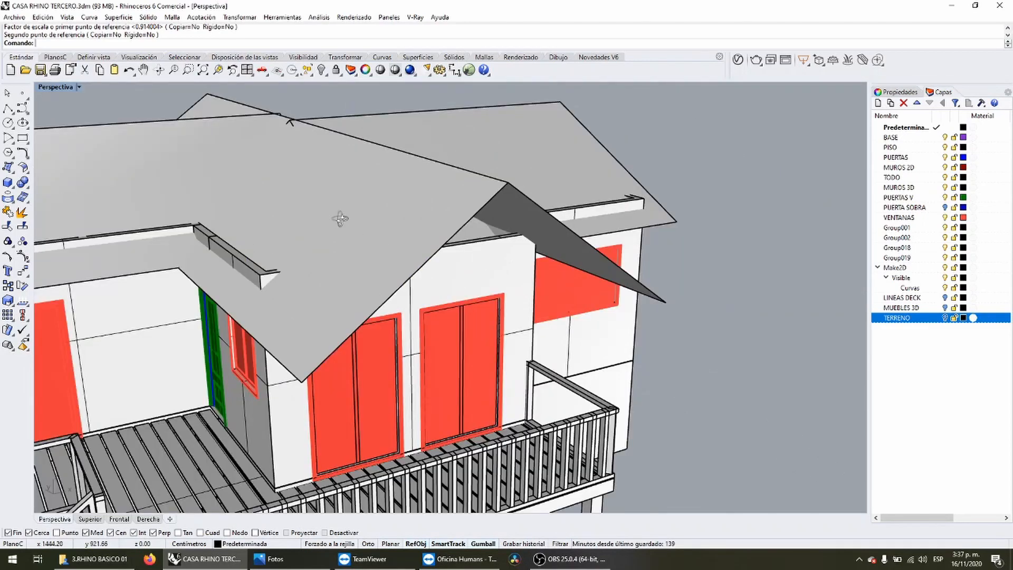
pyautogui.scroll(-5, 366, 226)
pyautogui.click(399, 230)
pyautogui.scroll(-1, 385, 198)
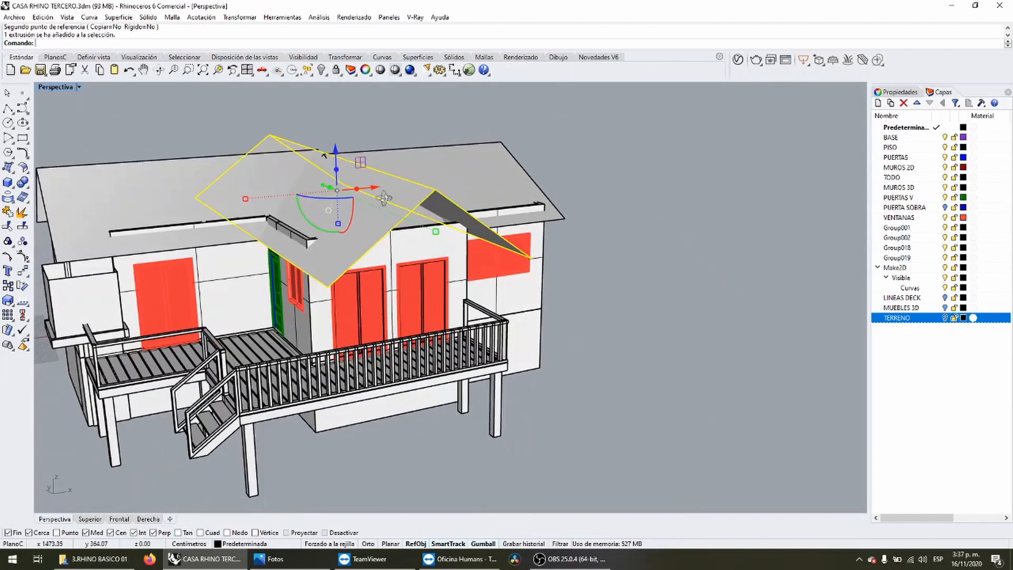
pyautogui.scroll(2, 444, 180)
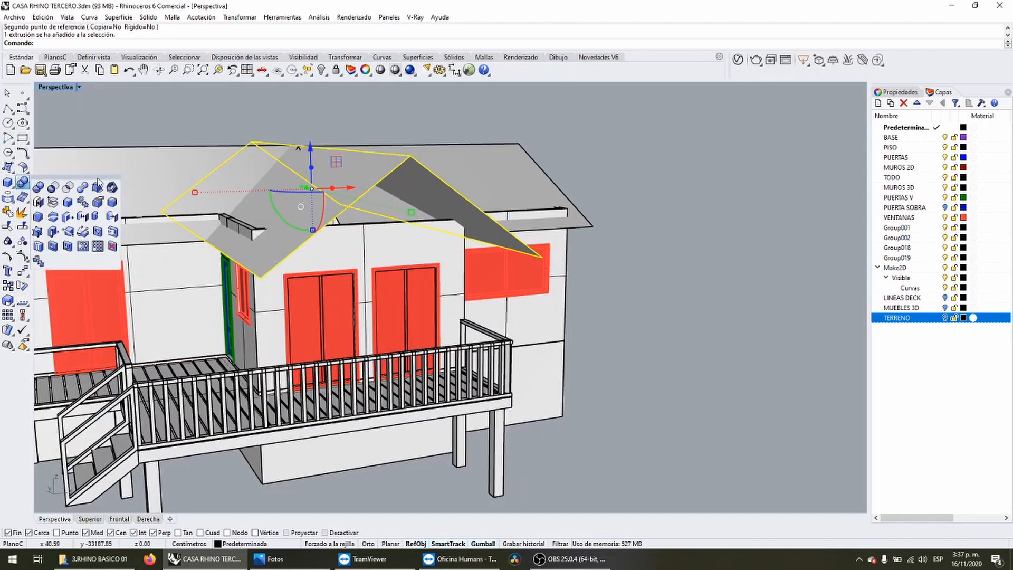
pyautogui.click(17, 168)
pyautogui.click(24, 171)
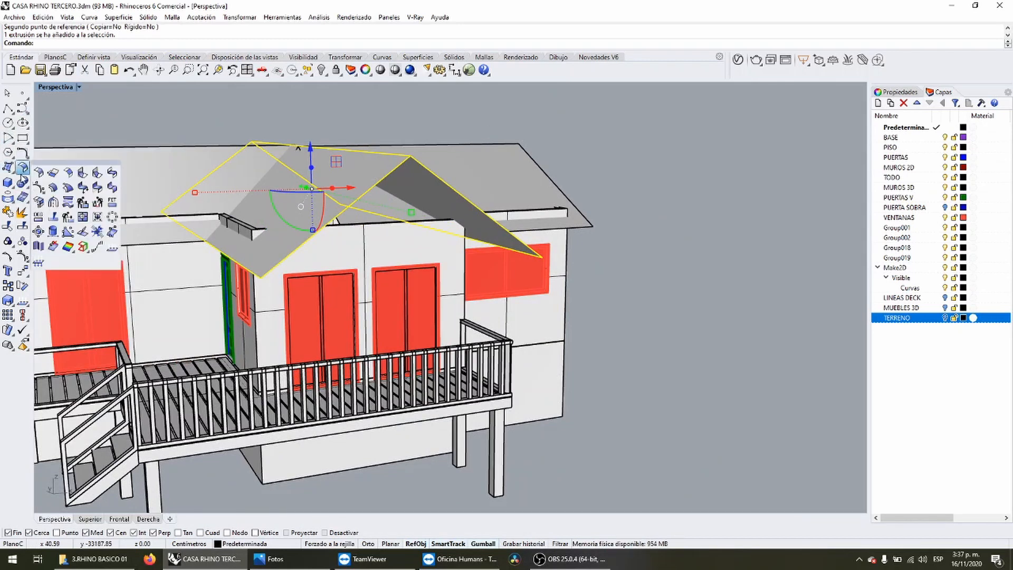
pyautogui.click(54, 189)
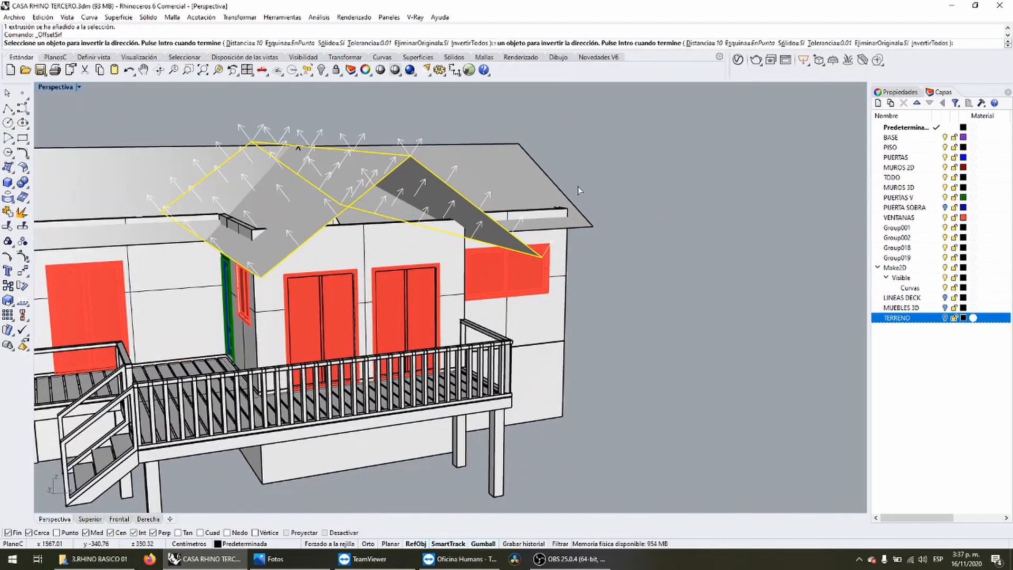
pyautogui.click(471, 42)
pyautogui.click(240, 43)
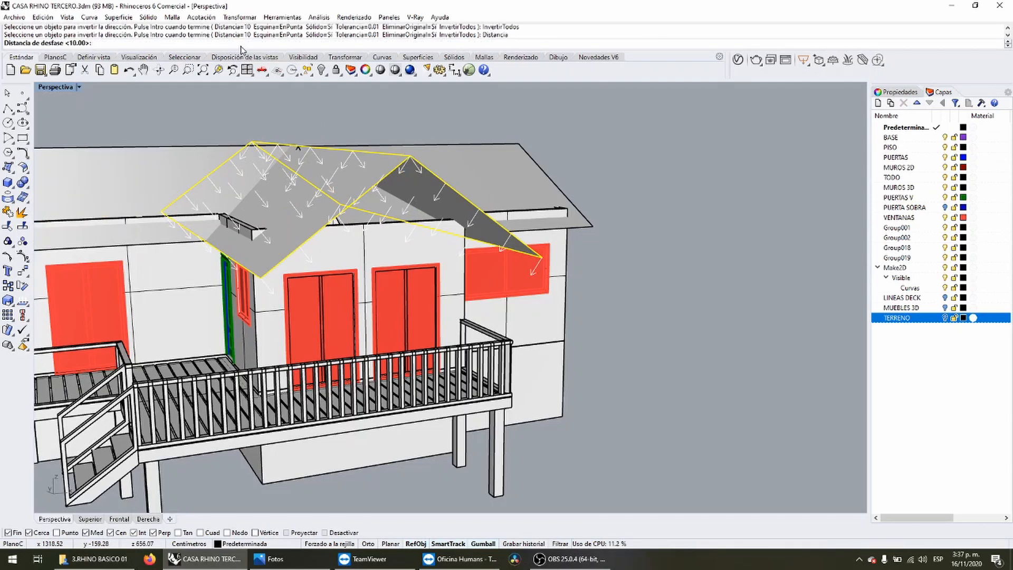
pyautogui.press('Return')
pyautogui.press('Return')
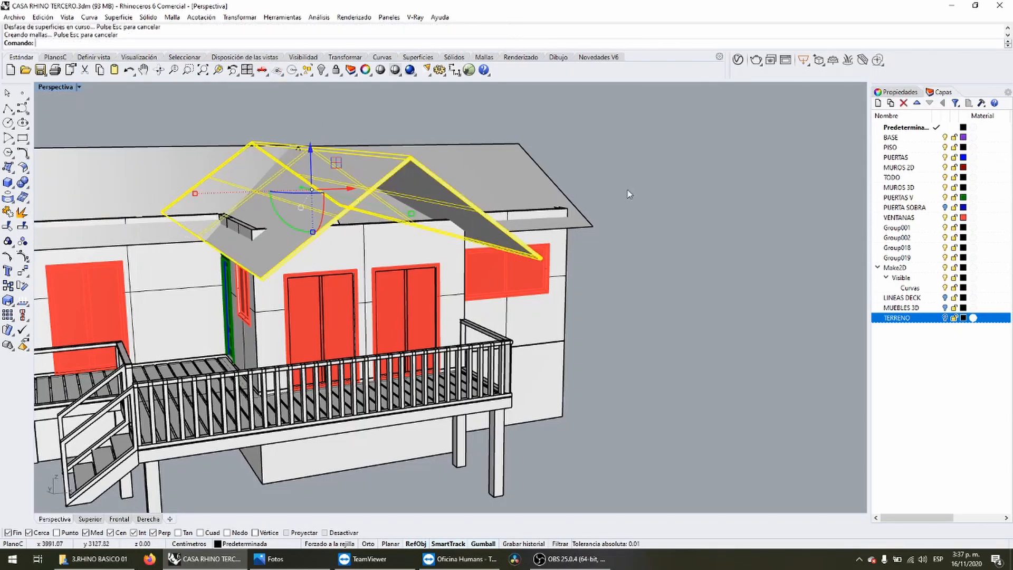
# Inspect the thickened front gable roof where it meets the main roof, and undo its solid offset.
pyautogui.moveTo(519, 214); pyautogui.dragTo(478, 208, button='right')
pyautogui.scroll(2, 378, 220)
pyautogui.moveTo(401, 221); pyautogui.dragTo(387, 136, button='right')
pyautogui.click(346, 249)
pyautogui.press('Escape')
pyautogui.click(377, 153)
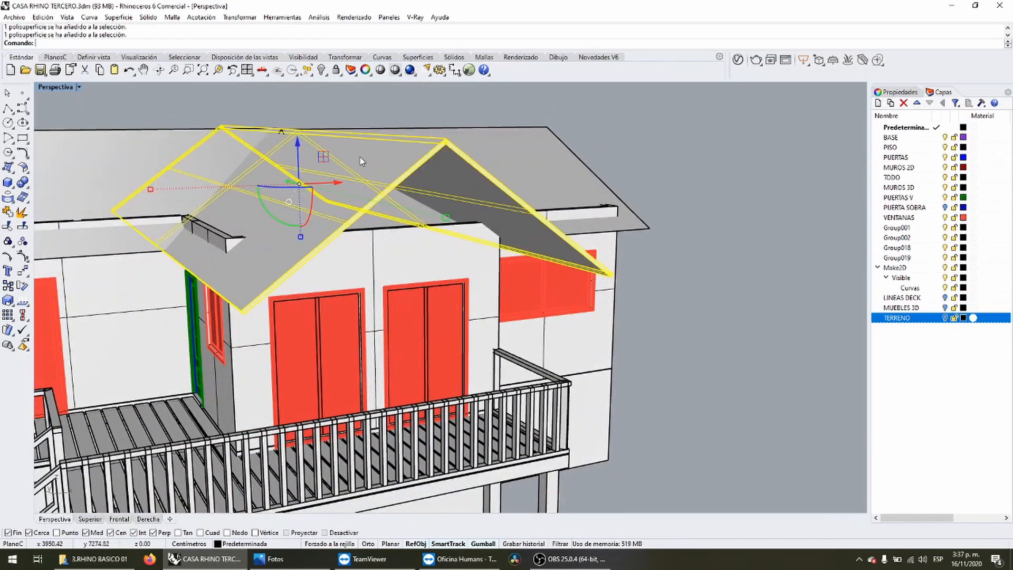
pyautogui.hotkey('ctrl', 'z')
# Thicken the front gable roof surface into a 5 cm solid offset downward, keeping the original surface.
pyautogui.click(600, 135)
pyautogui.click(399, 153)
pyautogui.rightClick(387, 141)
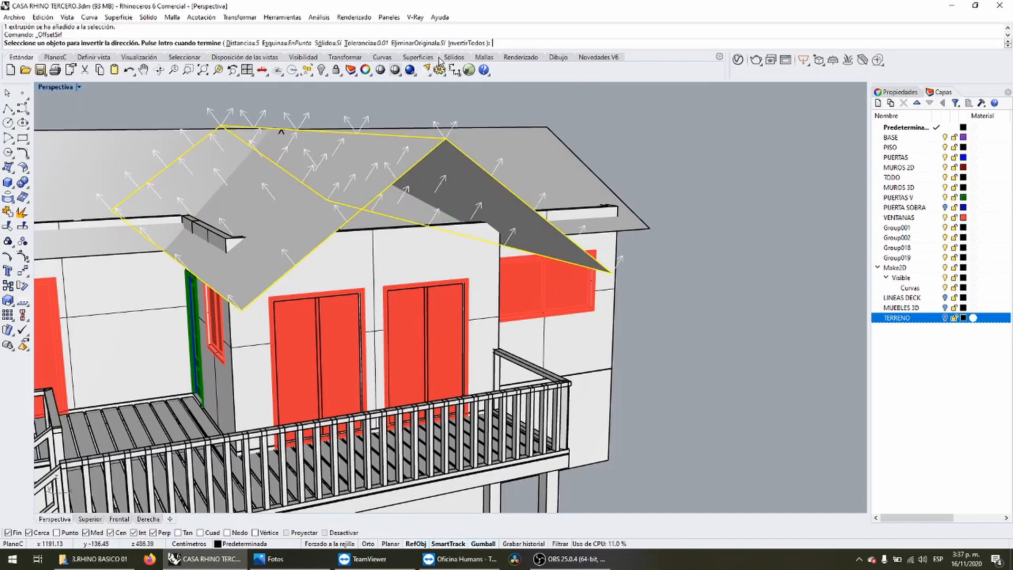
pyautogui.click(418, 42)
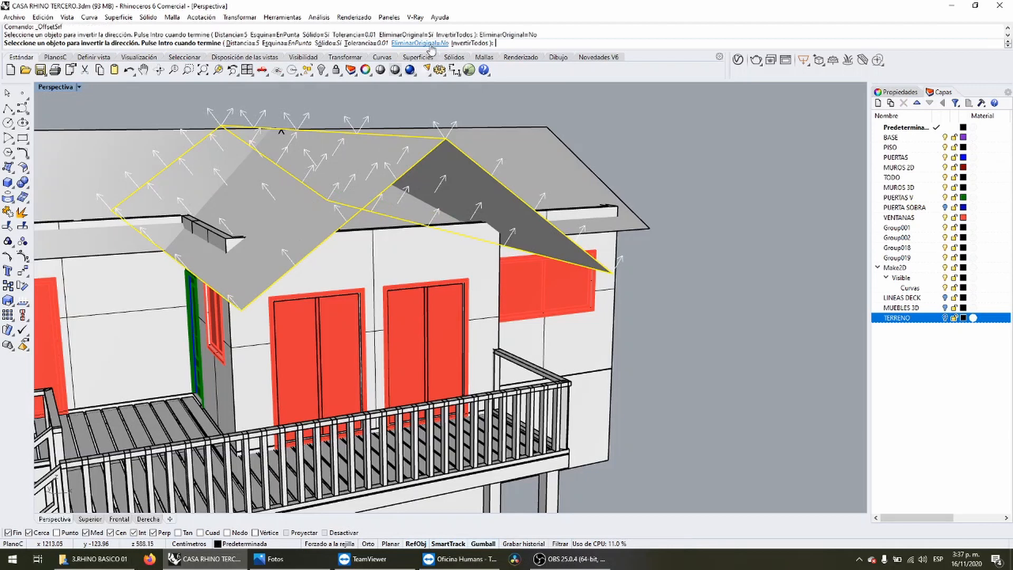
pyautogui.click(468, 43)
pyautogui.press('Return')
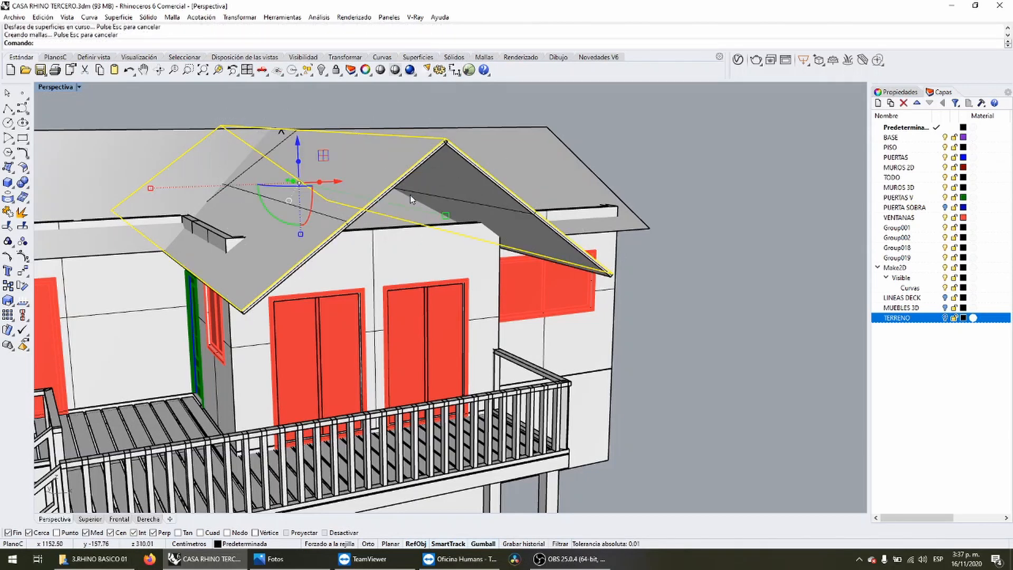
# Hide the 5 cm solid of the front gable roof, keeping the original roof surface shown.
pyautogui.click(624, 154)
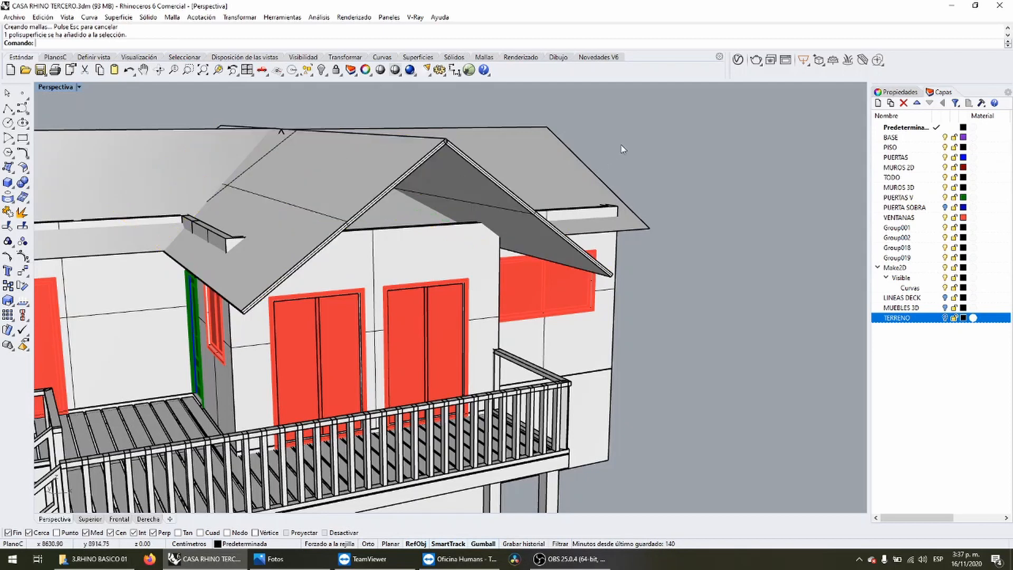
pyautogui.click(413, 139)
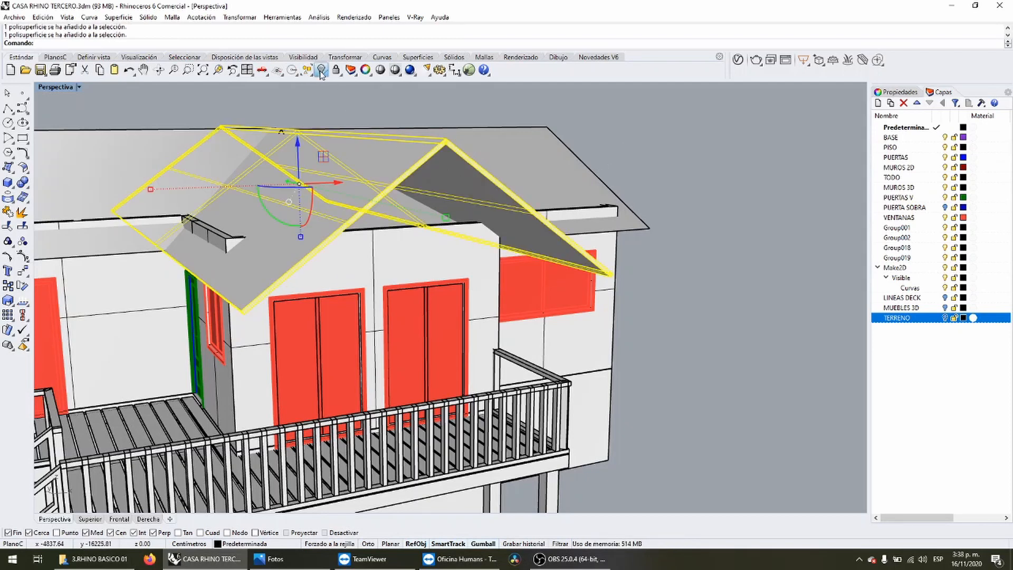
pyautogui.click(321, 70)
pyautogui.click(436, 139)
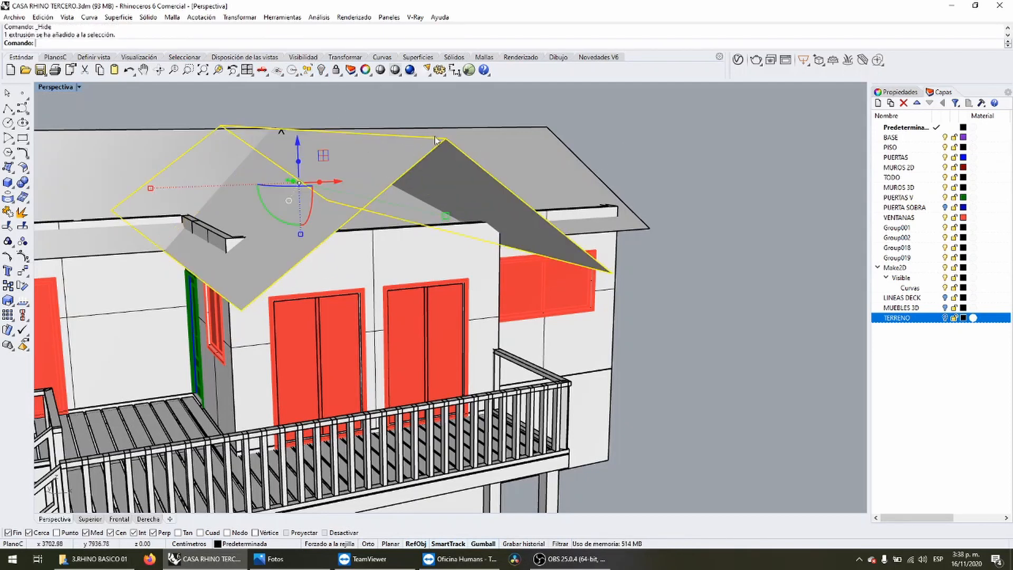
pyautogui.hotkey('ctrl', 'h')
pyautogui.hotkey('ctrl', 'z')
# Offset the front gable's original roof surface upward as a 10 cm solid, keeping the original.
pyautogui.click(352, 151)
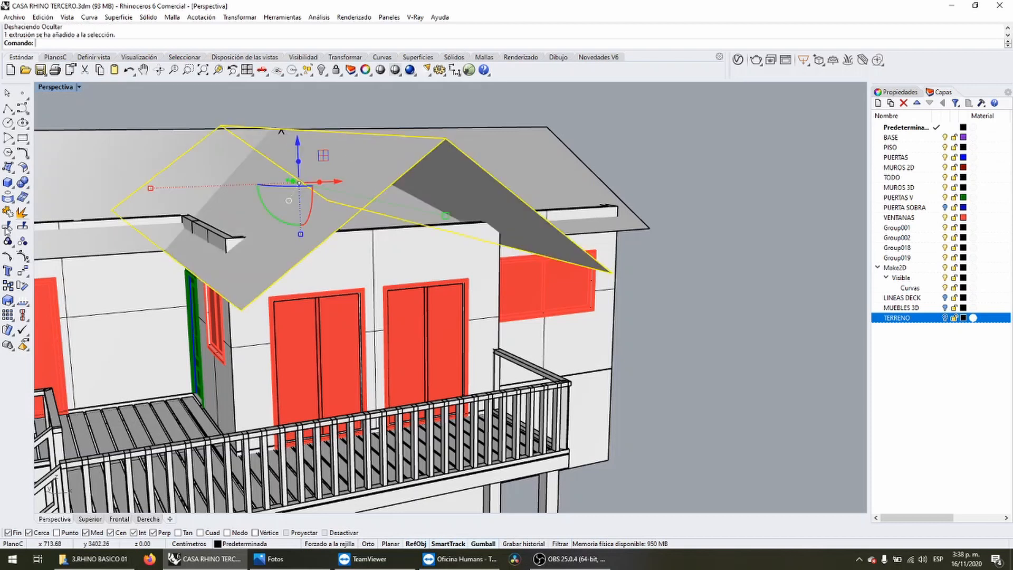
pyautogui.click(8, 183)
pyautogui.click(39, 187)
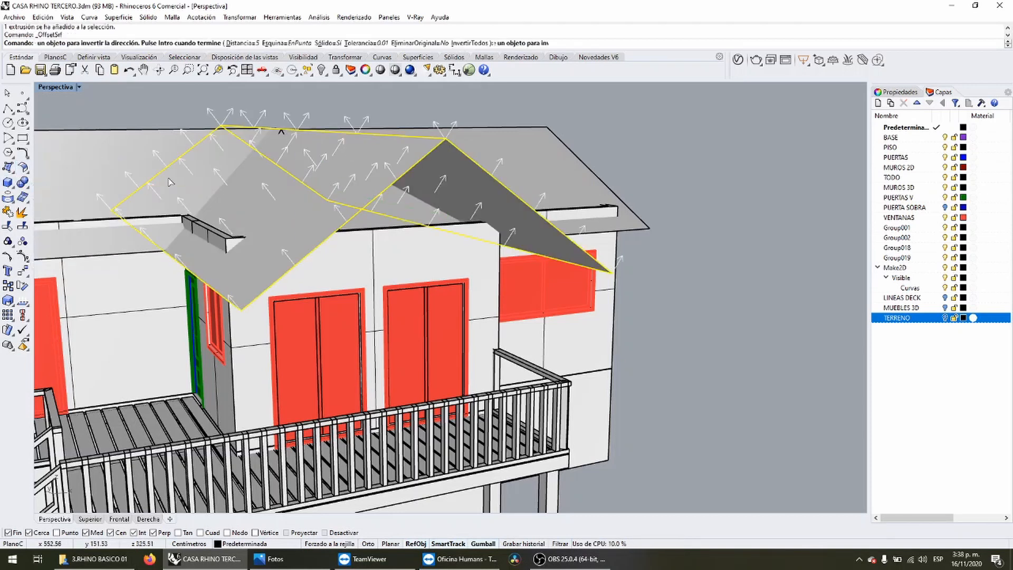
pyautogui.click(240, 43)
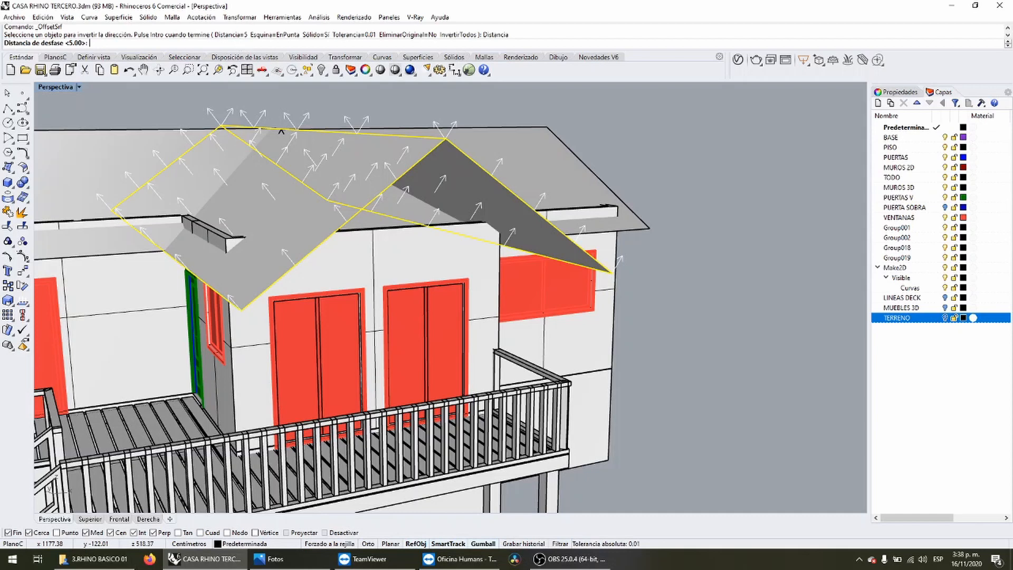
pyautogui.write('10')
pyautogui.press('Return')
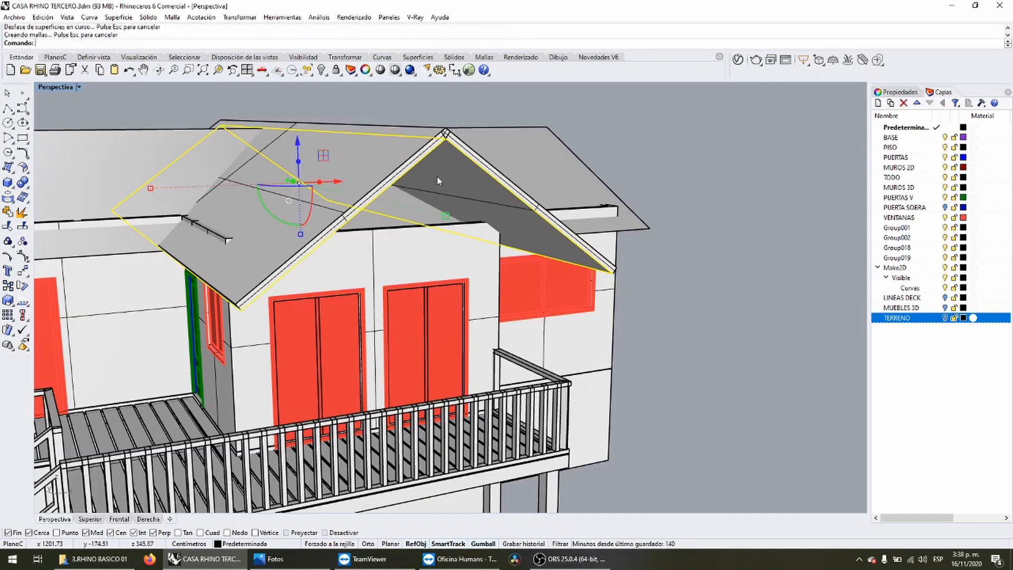
# Show the hidden 5 cm solid and inspect how the two roof layers meet at the front gable's ridge and eaves.
pyautogui.rightClick(321, 69)
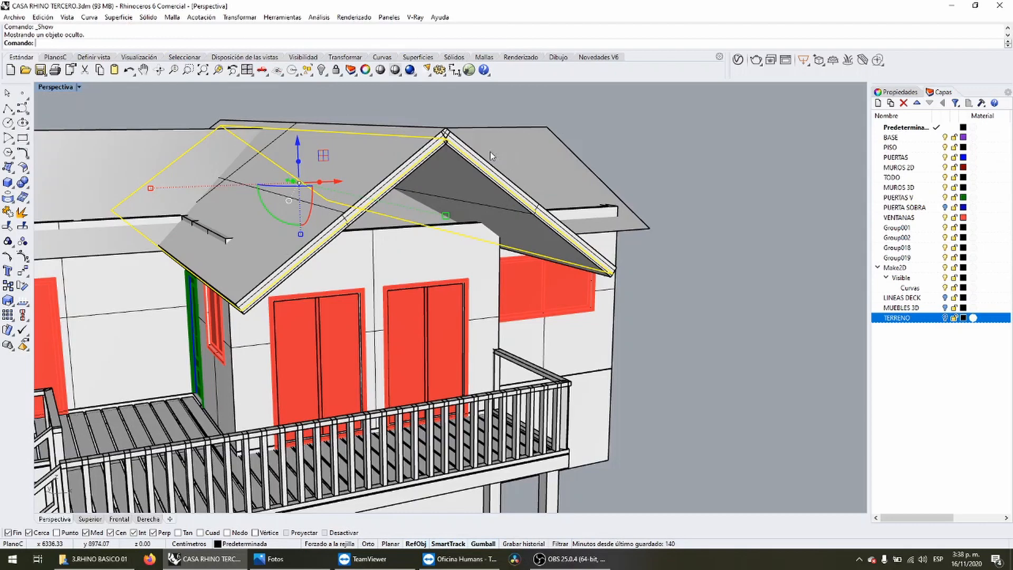
pyautogui.click(648, 138)
pyautogui.moveTo(498, 184); pyautogui.dragTo(484, 164, button='right')
pyautogui.scroll(10, 437, 126)
pyautogui.click(446, 173)
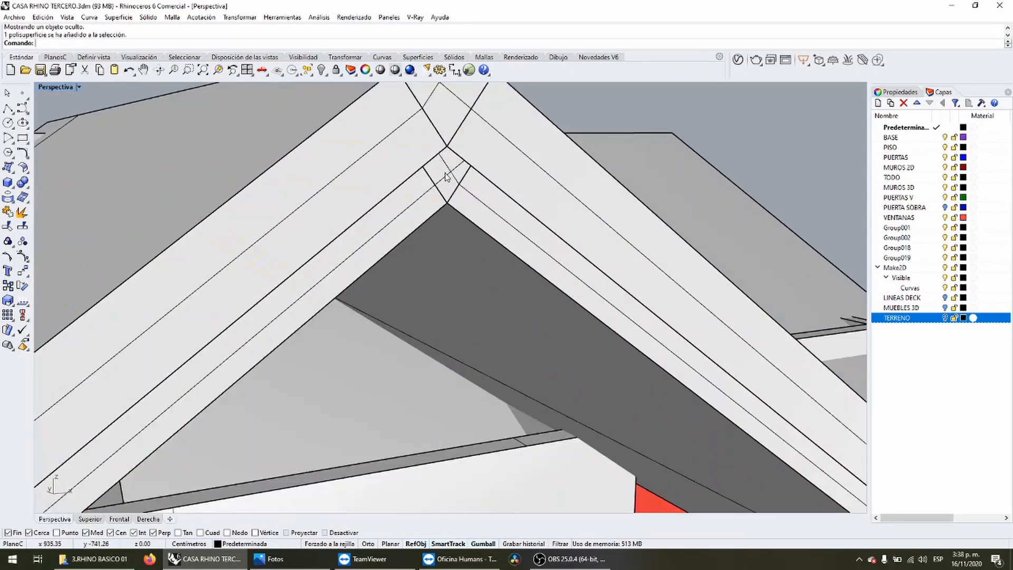
pyautogui.scroll(-8, 446, 176)
pyautogui.keyDown('shift'); pyautogui.click(450, 170); pyautogui.keyUp('shift')
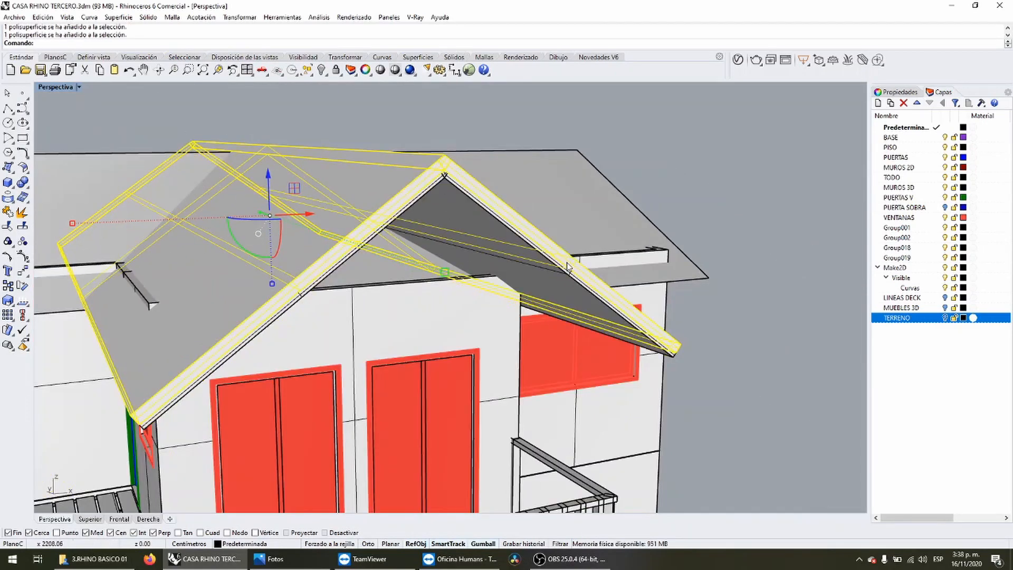
pyautogui.press('Escape')
pyautogui.scroll(5, 644, 311)
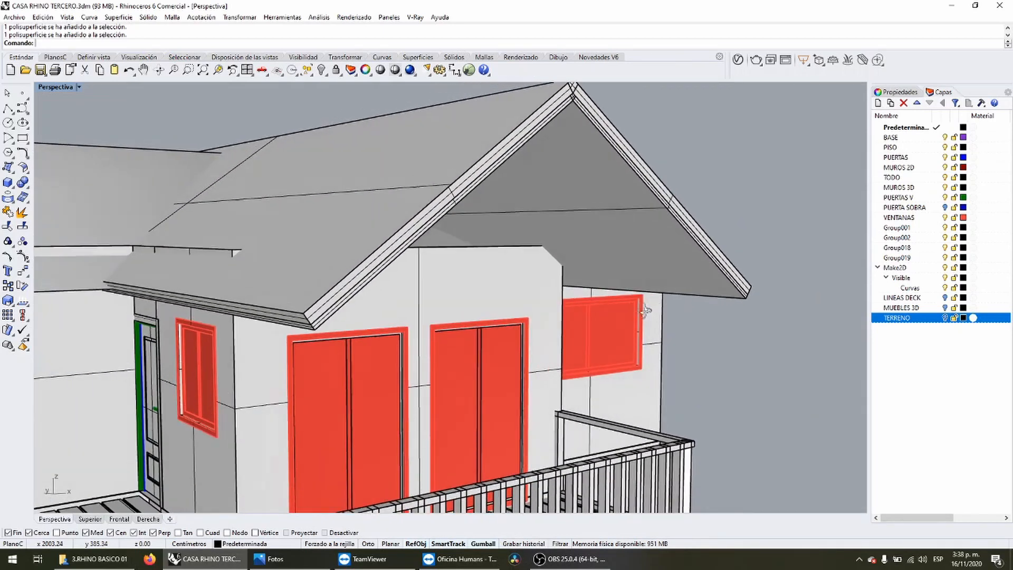
pyautogui.scroll(-5, 645, 311)
# Delete the original surface between the front gable's two roof solids, hiding both solids to reach it and showing them again.
pyautogui.click(489, 235)
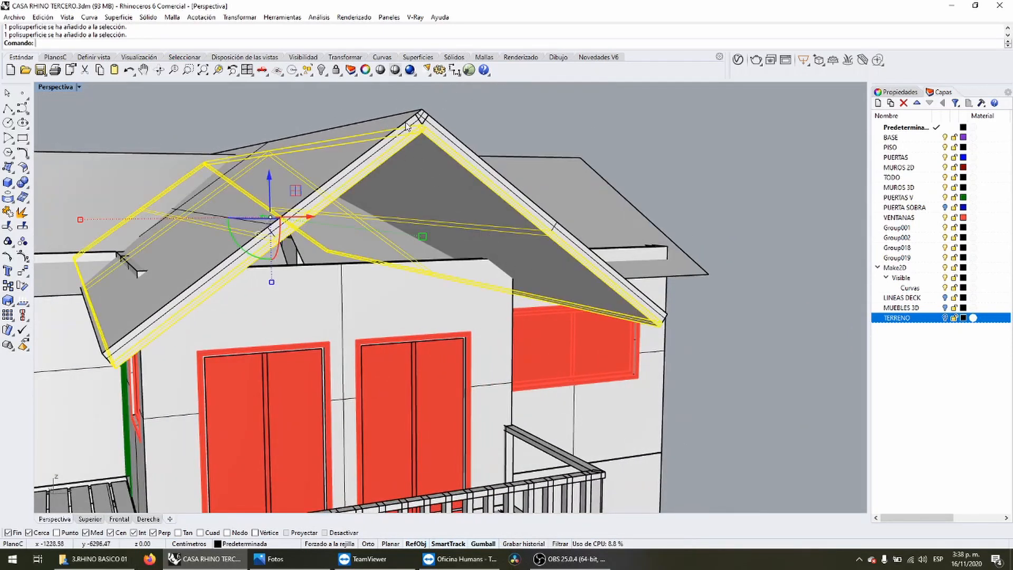
pyautogui.keyDown('shift'); pyautogui.click(420, 117); pyautogui.keyUp('shift')
pyautogui.click(322, 69)
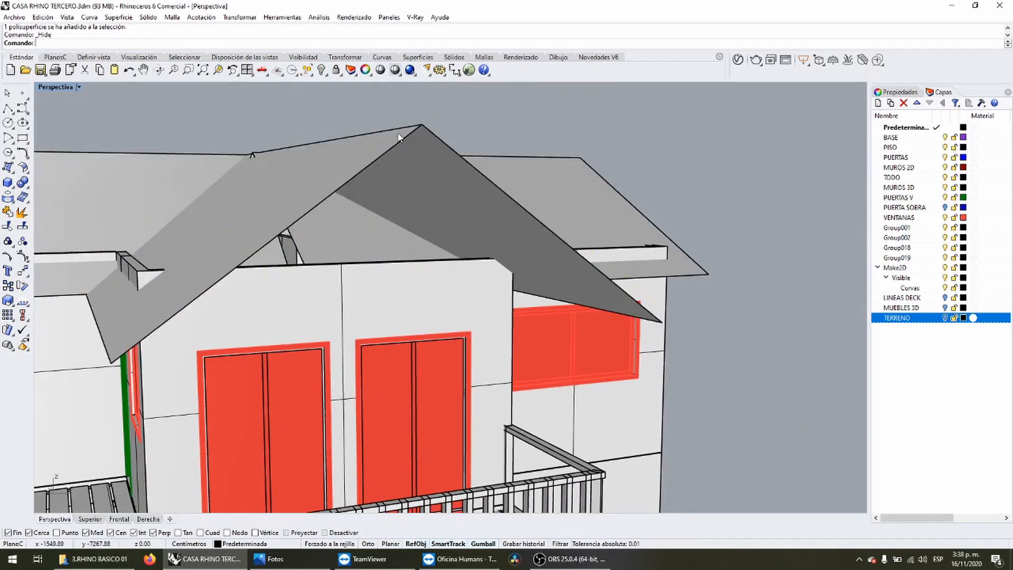
pyautogui.click(399, 137)
pyautogui.press('Delete')
pyautogui.moveTo(400, 153); pyautogui.dragTo(398, 186, button='right')
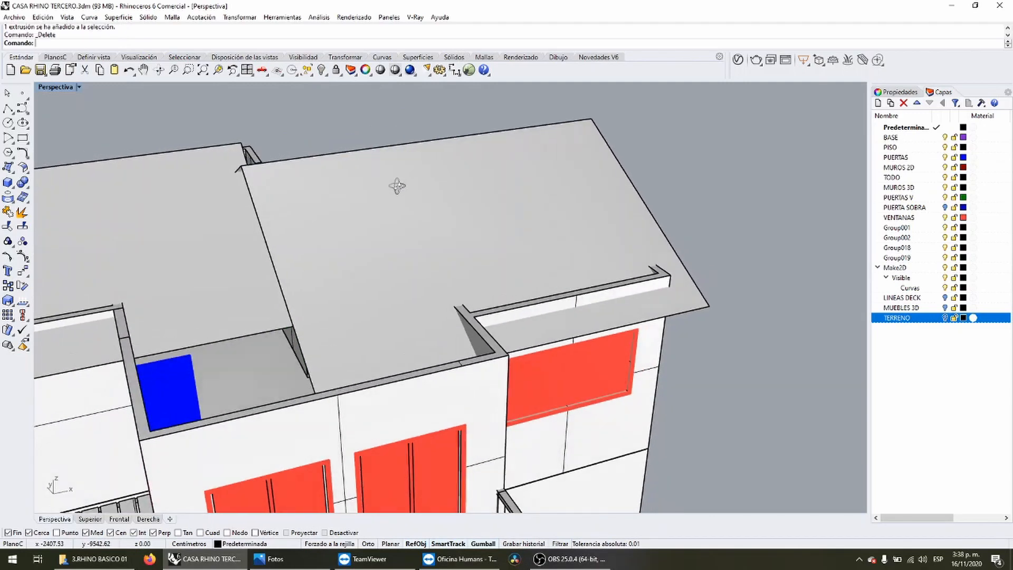
pyautogui.rightClick(322, 70)
# Thicken the left-hand wing's gabled roof surface into a 5 cm solid offset downward, keeping the original surface.
pyautogui.scroll(-5, 405, 296)
pyautogui.moveTo(380, 261); pyautogui.dragTo(437, 242, button='right')
pyautogui.click(224, 271)
pyautogui.moveTo(232, 269); pyautogui.dragTo(323, 252, button='right')
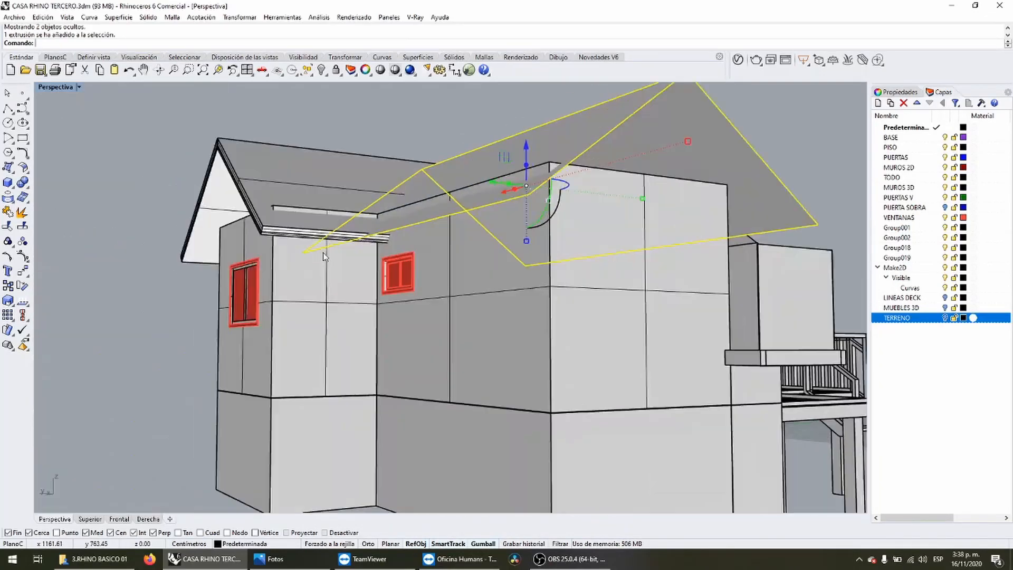
pyautogui.scroll(-6, 323, 252)
pyautogui.moveTo(459, 305); pyautogui.dragTo(432, 326, button='right')
pyautogui.scroll(6, 442, 295)
pyautogui.moveTo(426, 240); pyautogui.dragTo(263, 245, button='right')
pyautogui.click(8, 167)
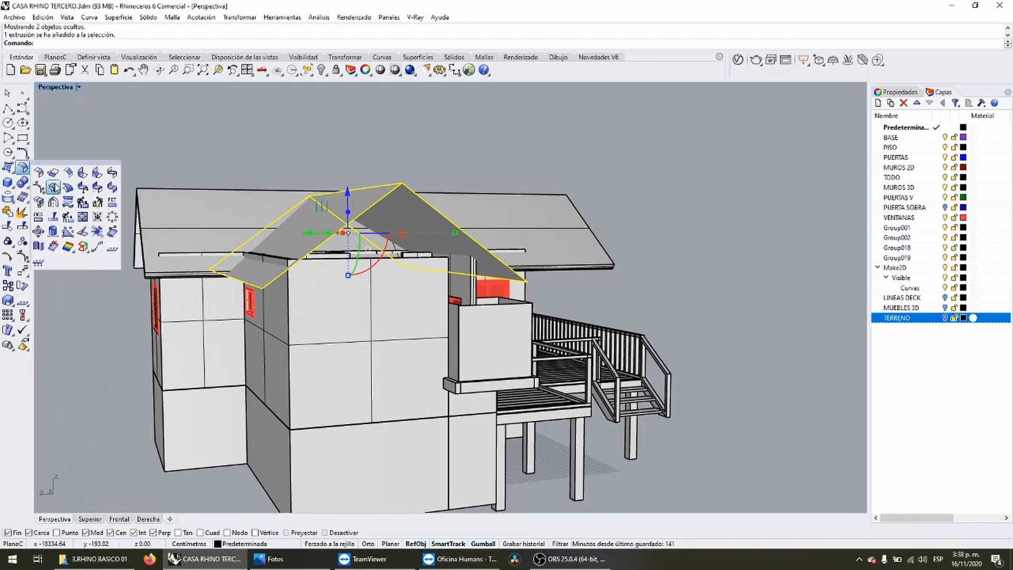
pyautogui.click(54, 187)
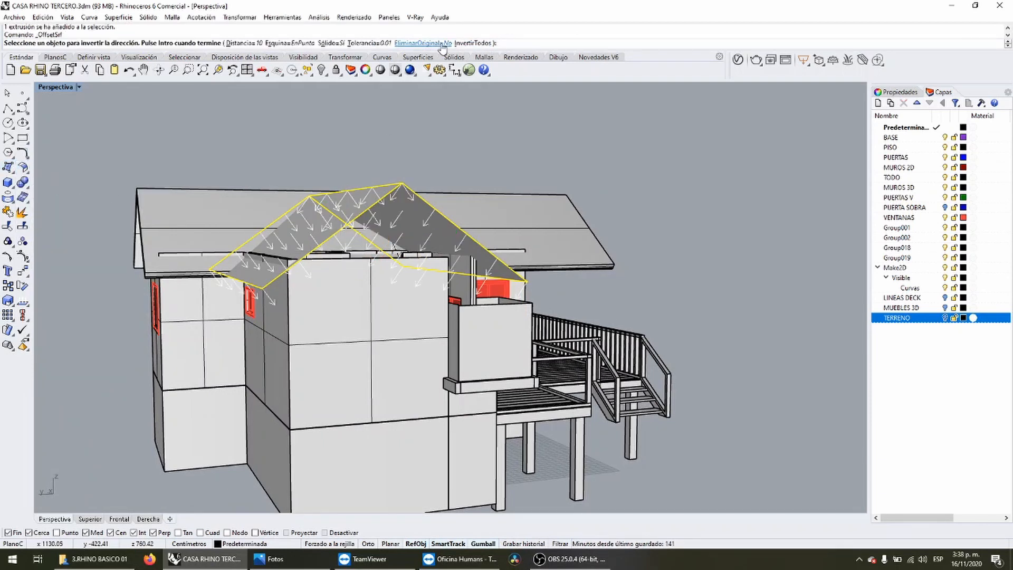
pyautogui.click(251, 44)
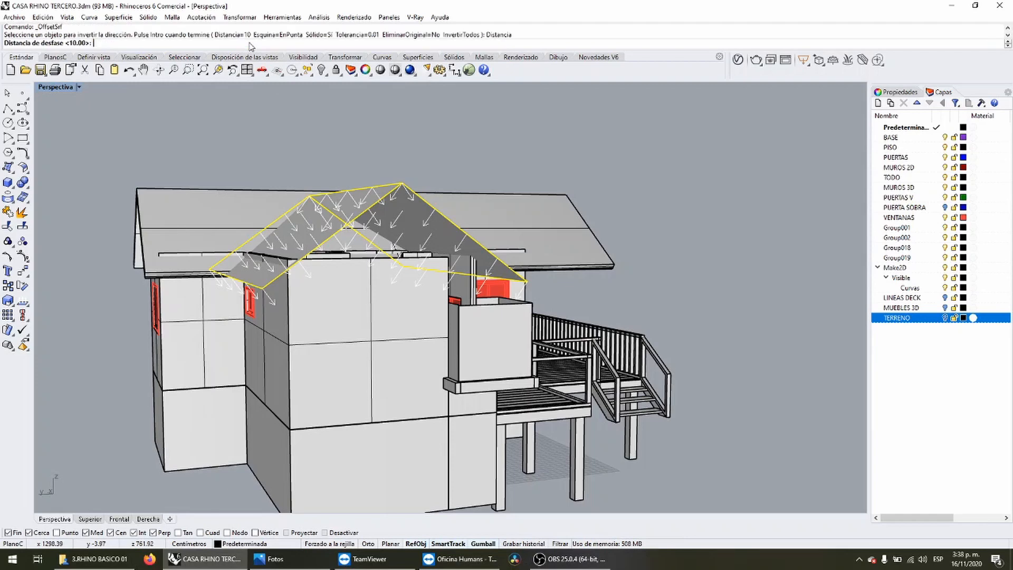
pyautogui.press('Return')
pyautogui.press('Return')
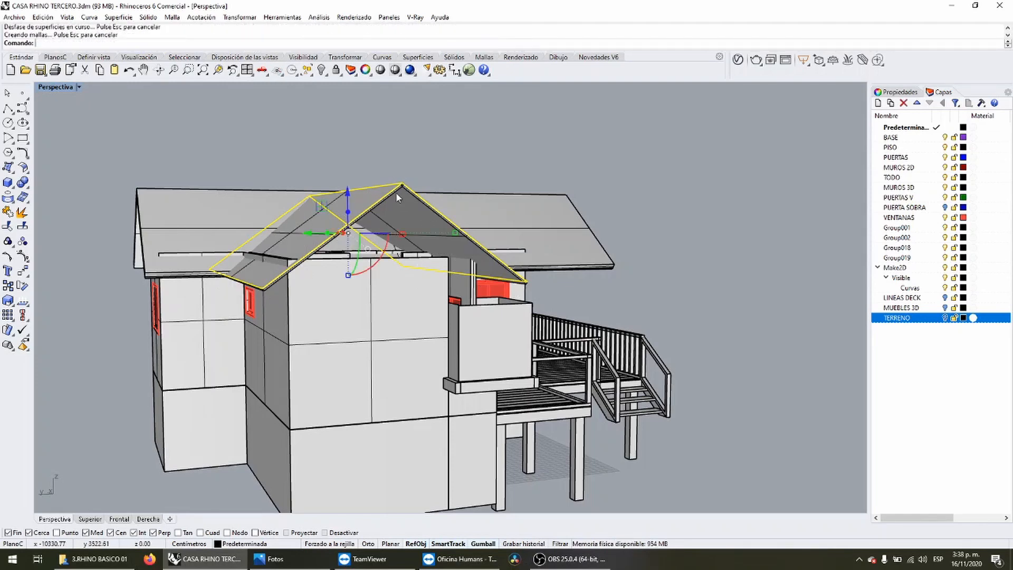
# Offset the left-hand wing's original roof surface upward as a 10 cm solid, with all directions inverted.
pyautogui.scroll(3, 384, 175)
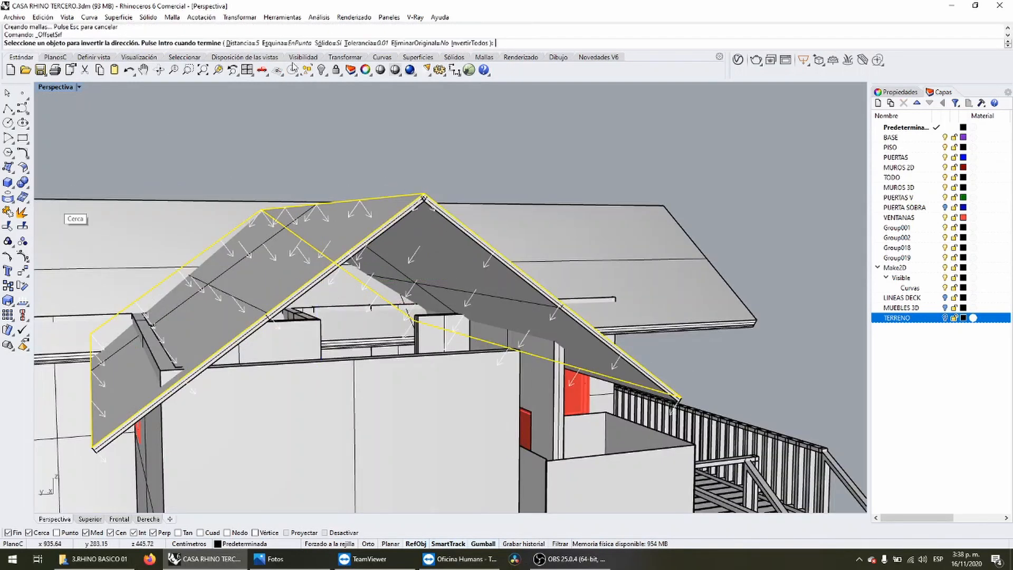
pyautogui.click(466, 44)
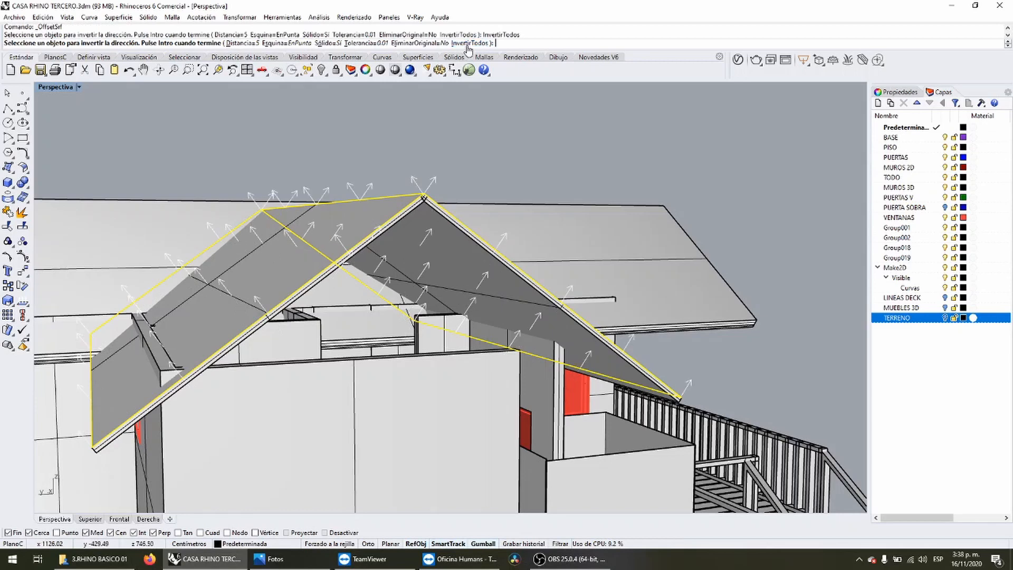
pyautogui.click(243, 43)
pyautogui.press('Return')
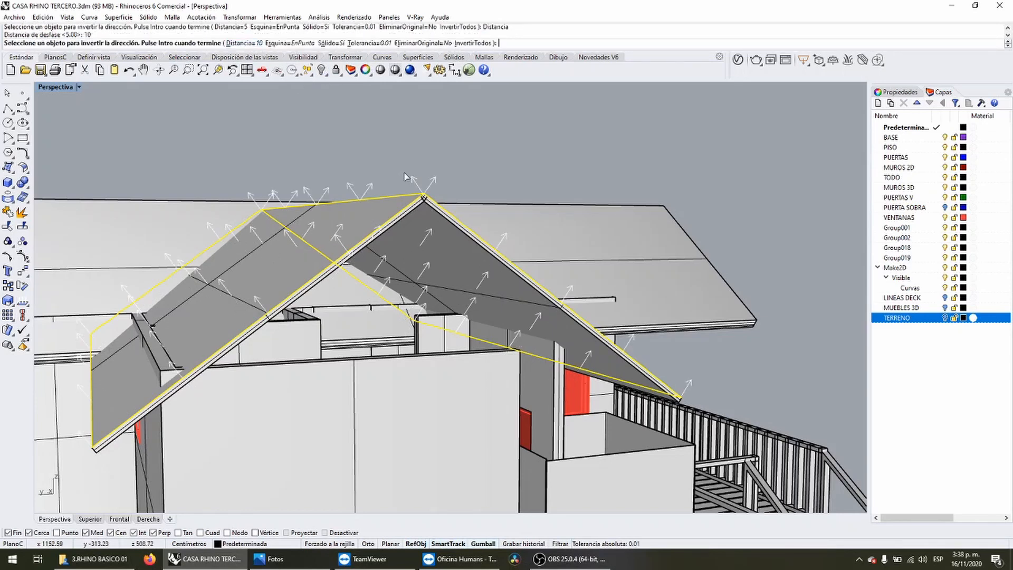
# Thicken the right-hand wing's roof surface into a 5 cm solid with all directions inverted downward, keeping the original.
pyautogui.moveTo(407, 147); pyautogui.dragTo(559, 232, button='right')
pyautogui.click(469, 190)
pyautogui.rightClick(560, 231)
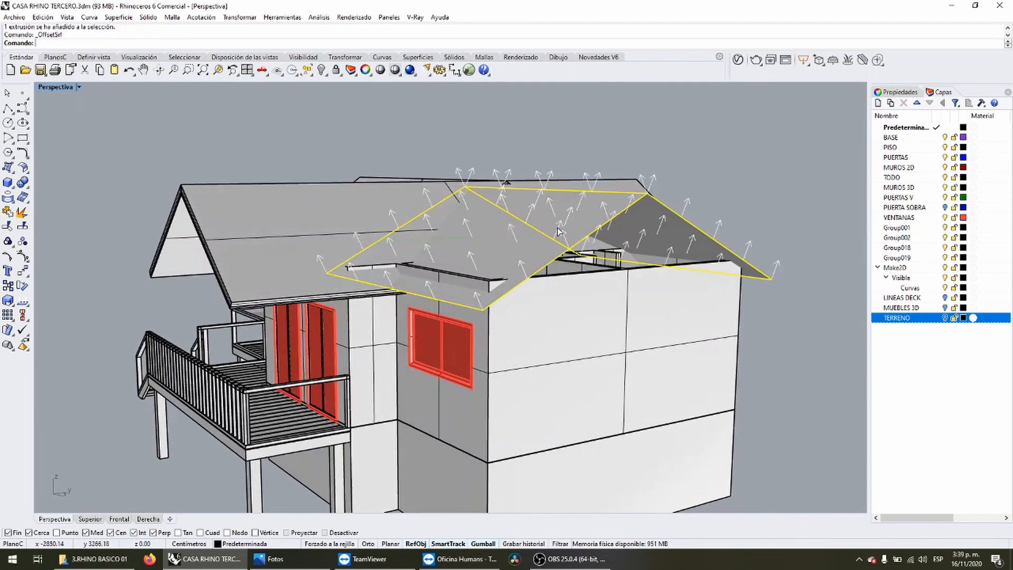
pyautogui.click(473, 43)
pyautogui.click(244, 43)
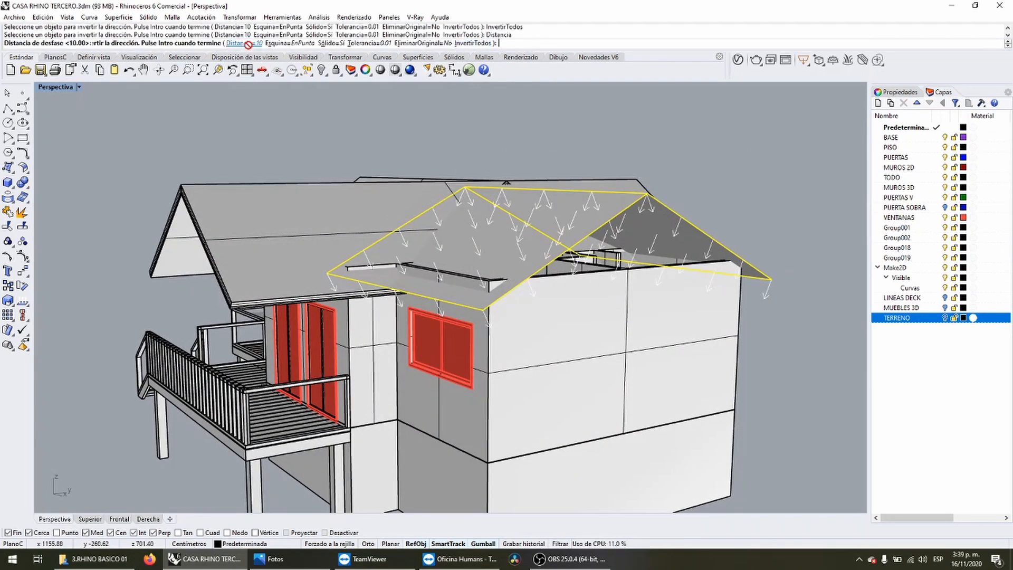
pyautogui.write('5')
pyautogui.press('Return')
pyautogui.press('Return')
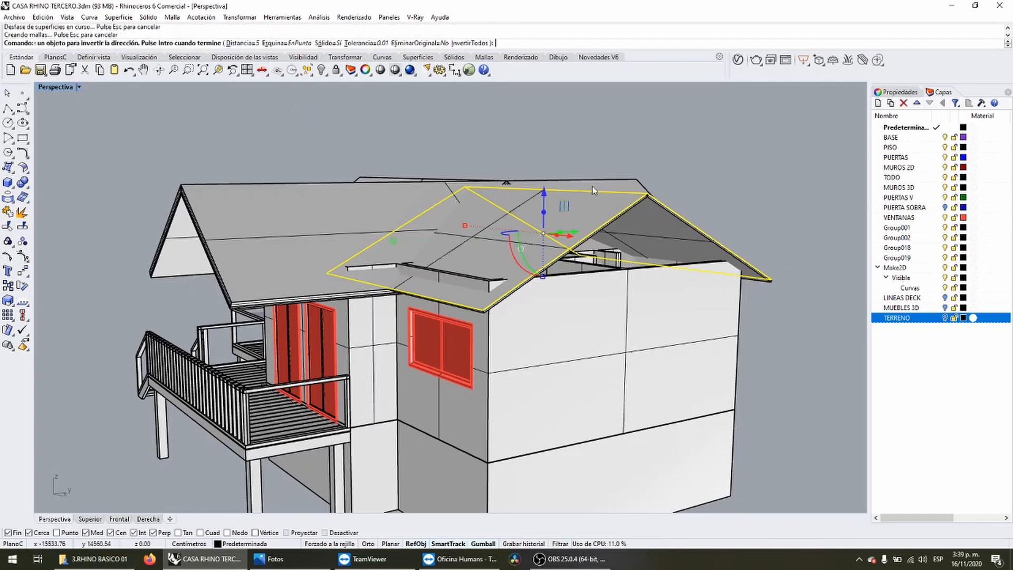
# Offset the right-hand wing's original roof surface upward as a 10 cm solid, keeping the original.
pyautogui.moveTo(592, 186); pyautogui.dragTo(577, 204, button='right')
pyautogui.rightClick(552, 193)
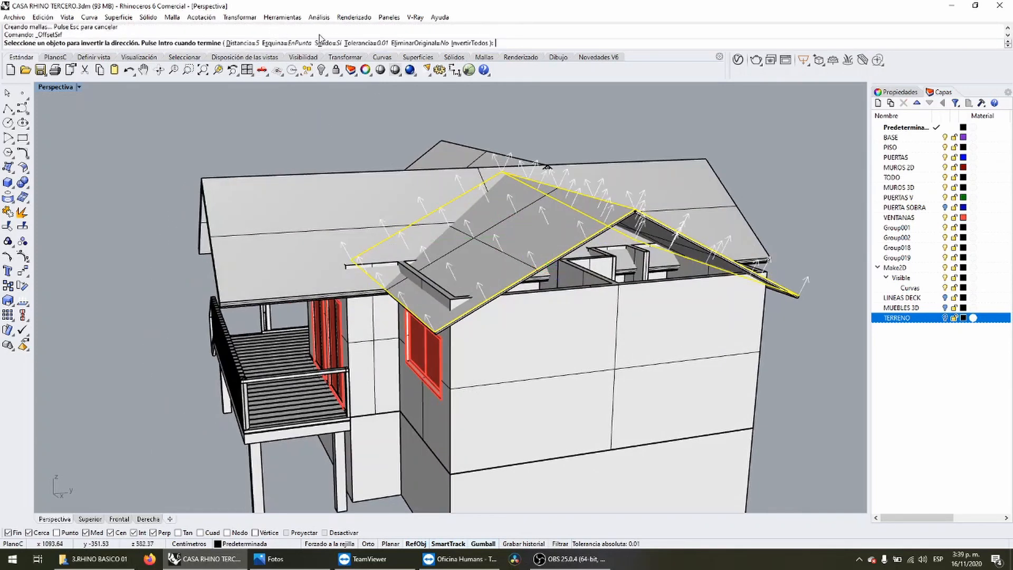
pyautogui.click(470, 43)
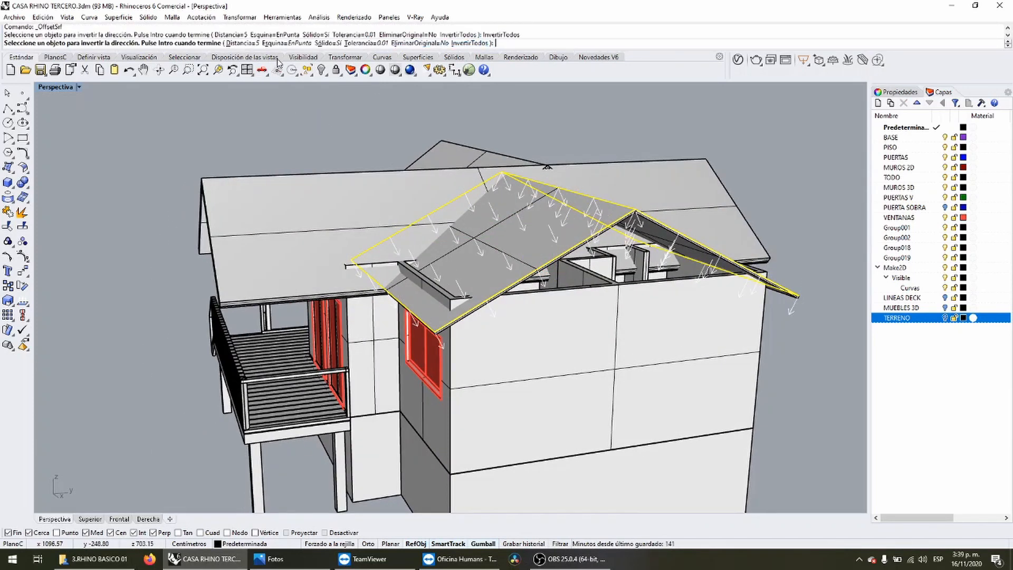
pyautogui.click(252, 43)
pyautogui.write('10')
pyautogui.press('Return')
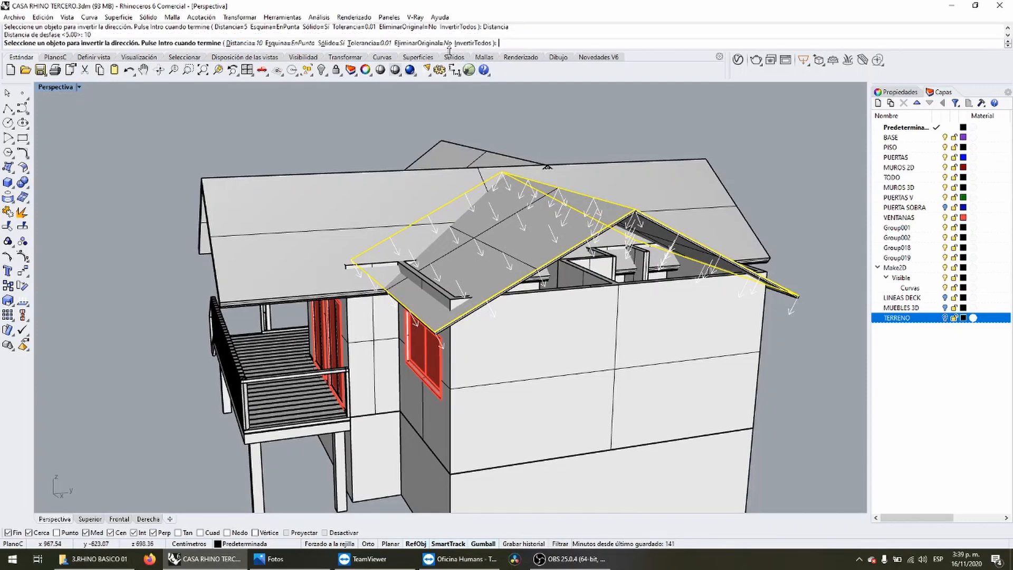
pyautogui.click(469, 43)
pyautogui.press('Return')
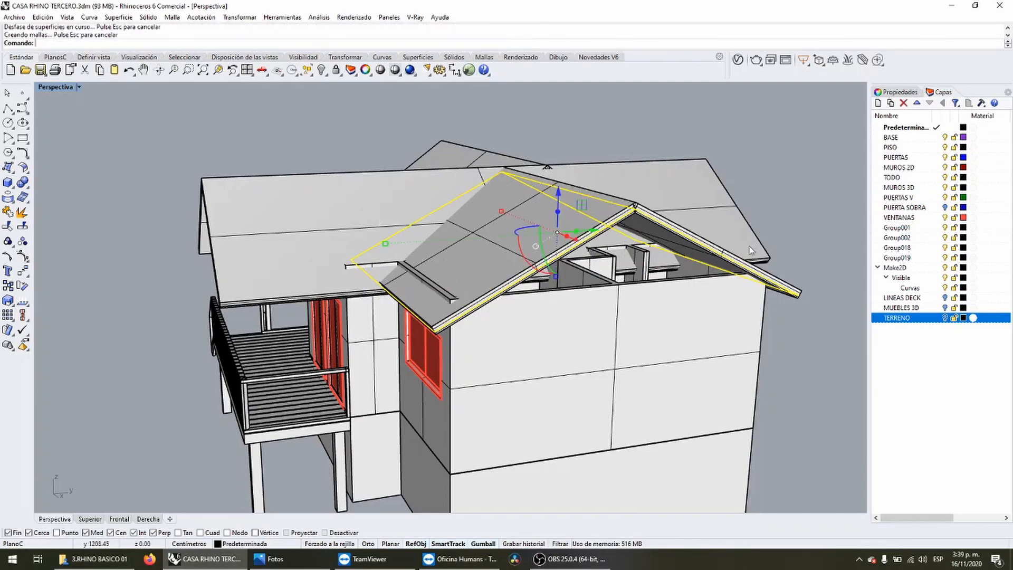
# Hide the right-hand wing's upper roof solid and delete the original extruded roof surface beneath it.
pyautogui.moveTo(500, 243); pyautogui.dragTo(545, 223, button='right')
pyautogui.click(545, 223)
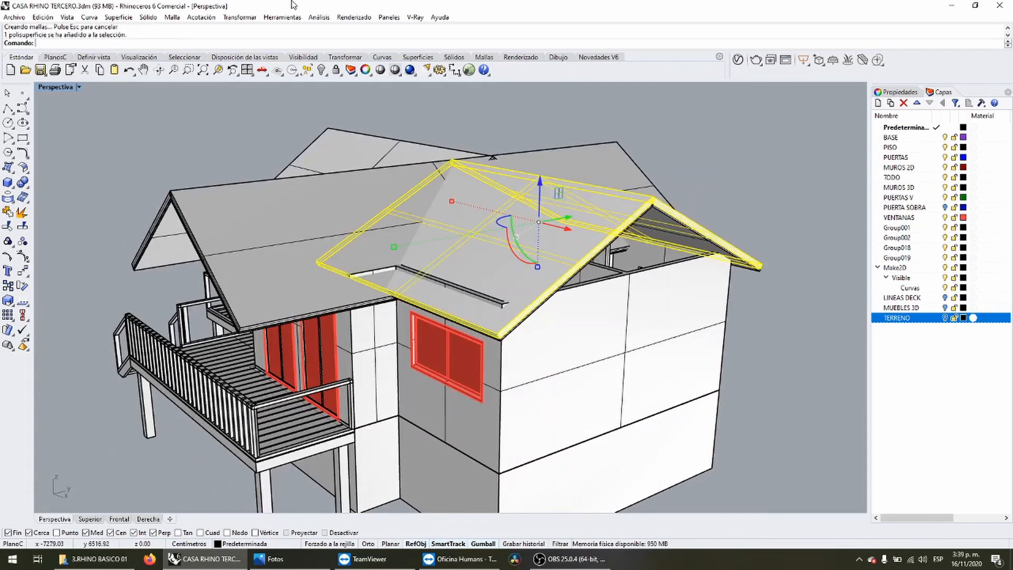
pyautogui.click(321, 69)
pyautogui.click(546, 245)
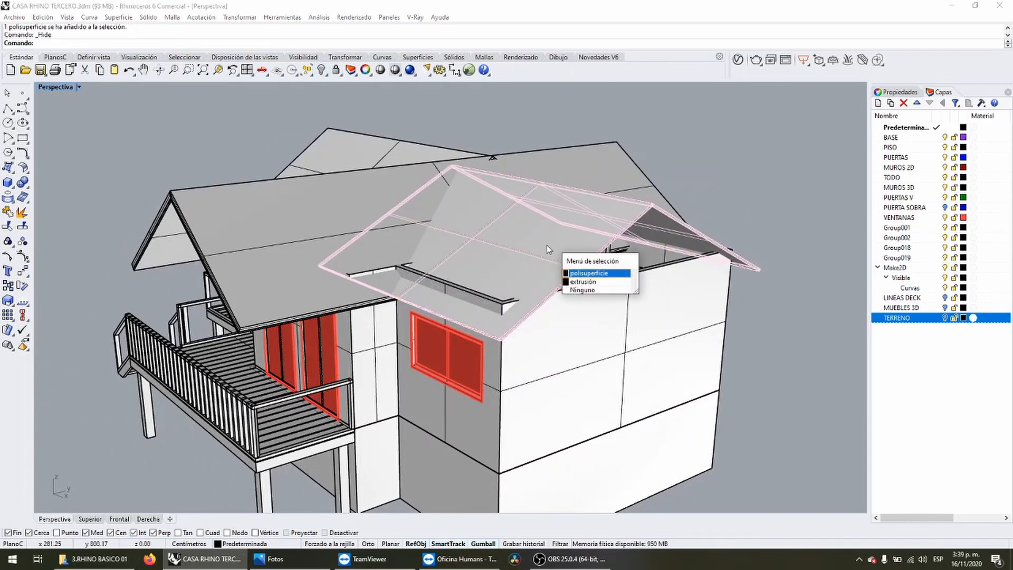
pyautogui.click(573, 282)
pyautogui.click(563, 244)
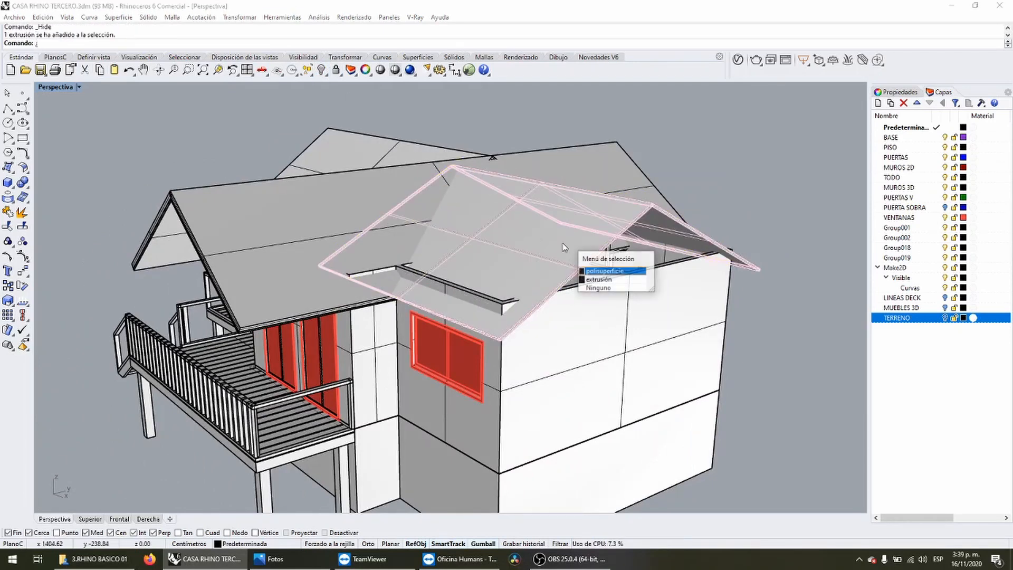
pyautogui.click(582, 280)
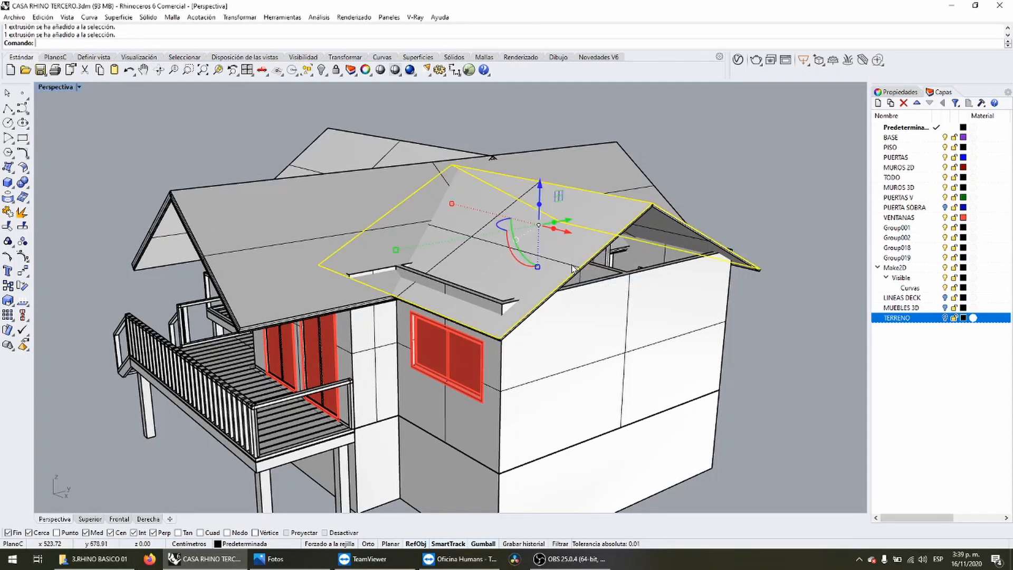
pyautogui.press('Delete')
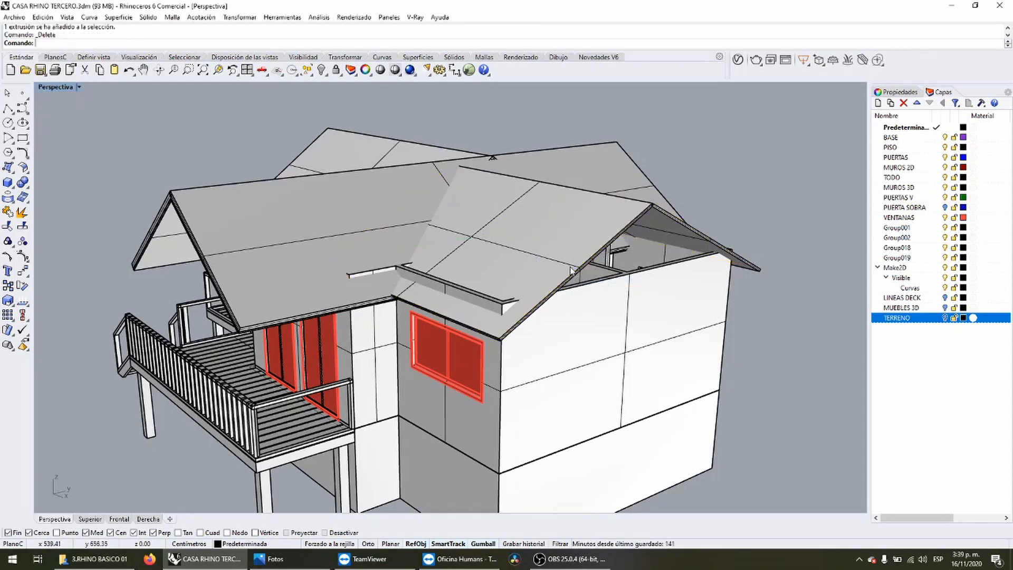
# Delete the left-hand wing's original roof surface with its upper solid hidden, and show all hidden objects again.
pyautogui.click(590, 245)
pyautogui.moveTo(496, 232); pyautogui.dragTo(542, 240, button='right')
pyautogui.click(417, 110)
pyautogui.moveTo(137, 201); pyautogui.dragTo(376, 198, button='right')
pyautogui.scroll(-5, 371, 211)
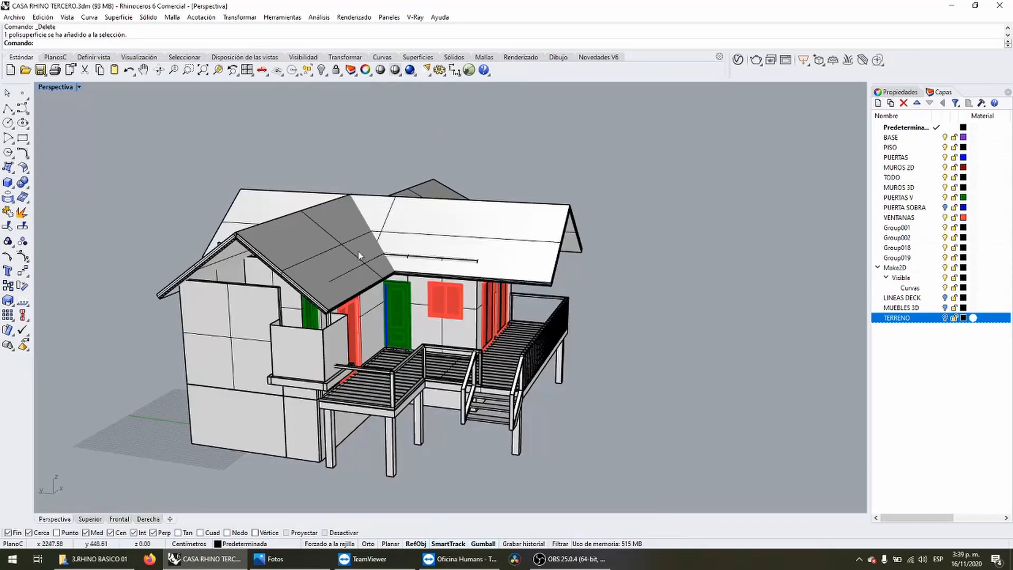
pyautogui.scroll(3, 358, 256)
pyautogui.click(295, 234)
pyautogui.click(322, 70)
pyautogui.click(211, 232)
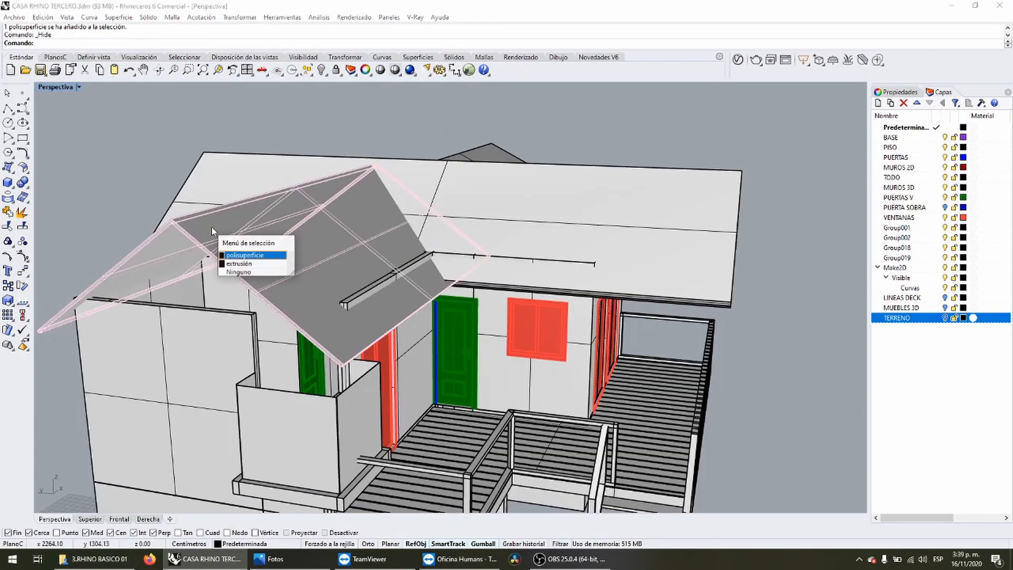
pyautogui.click(255, 262)
pyautogui.press('Delete')
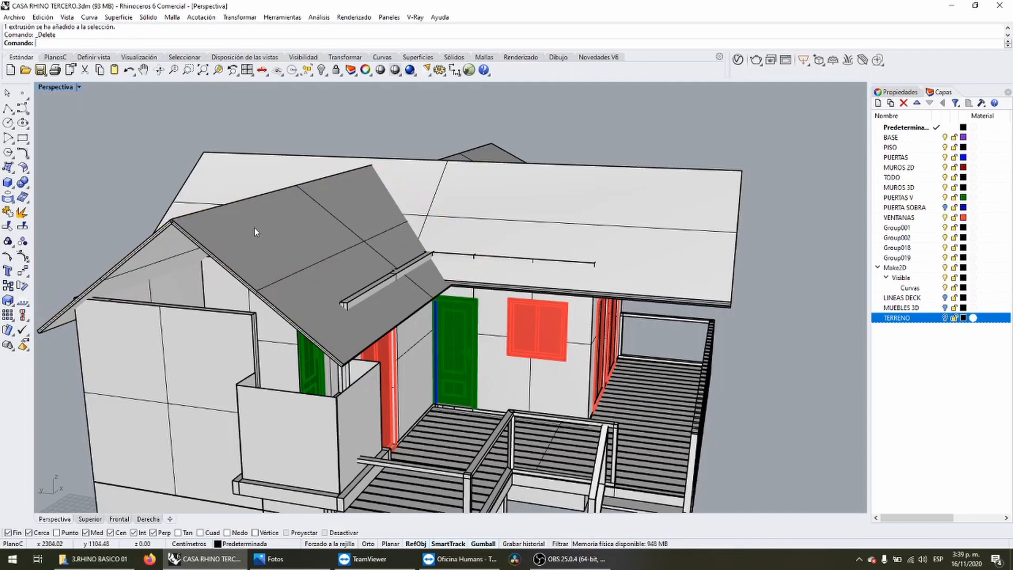
pyautogui.rightClick(321, 70)
pyautogui.moveTo(145, 151); pyautogui.dragTo(316, 216, button='right')
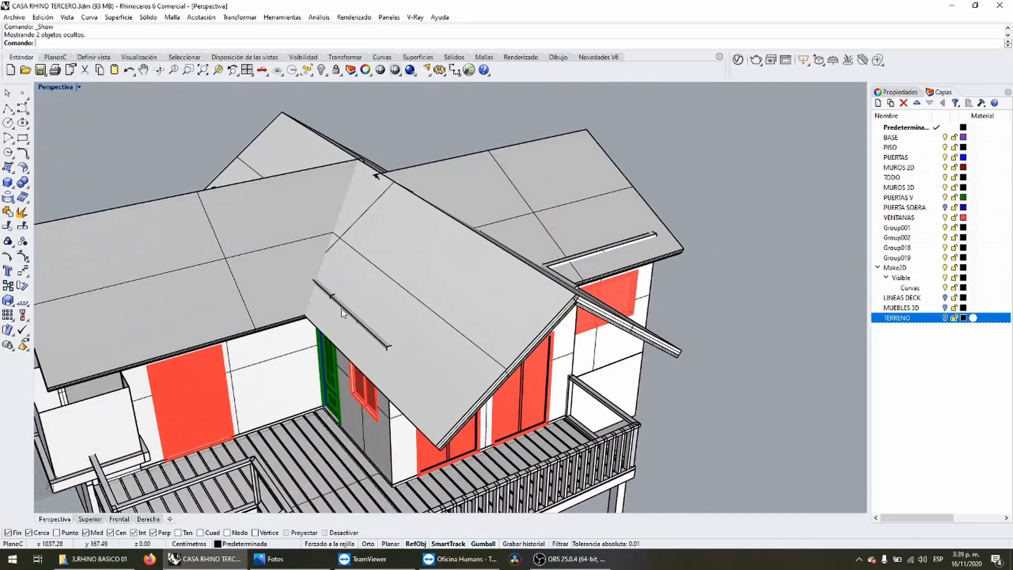
pyautogui.click(315, 214)
pyautogui.click(203, 123)
pyautogui.moveTo(335, 176); pyautogui.dragTo(319, 216, button='right')
pyautogui.scroll(10, 390, 160)
pyautogui.scroll(-5, 384, 120)
pyautogui.click(311, 204)
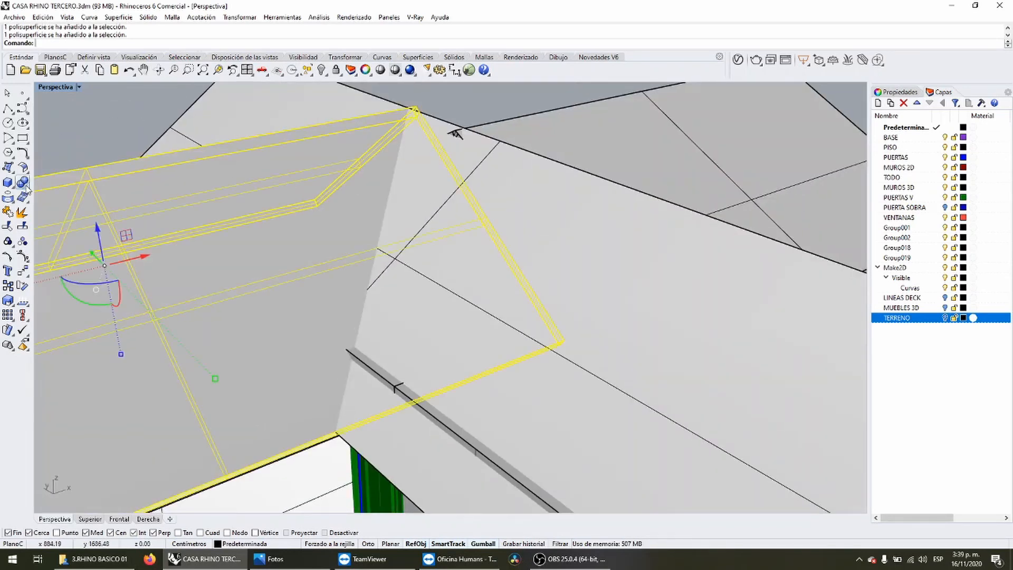
pyautogui.scroll(-10, 190, 148)
pyautogui.click(86, 127)
pyautogui.moveTo(59, 184); pyautogui.dragTo(86, 167, button='right')
pyautogui.scroll(-5, 85, 167)
pyautogui.scroll(8, 41, 188)
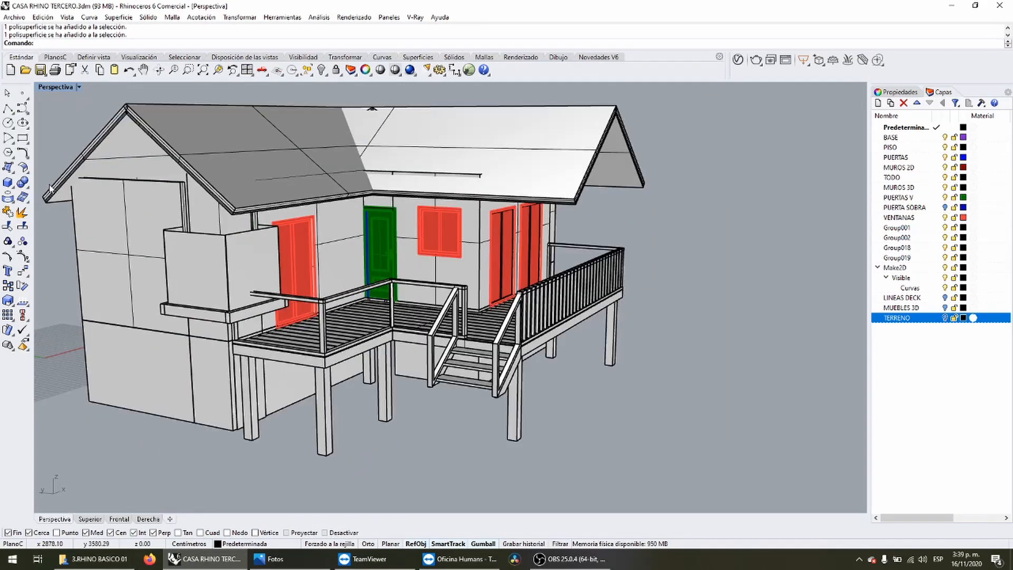
# Subtract the main roof's layers from both left-hand wing roof layers with Boolean Difference, keeping the originals, and delete a leftover piece.
pyautogui.click(72, 207)
pyautogui.scroll(-5, 72, 207)
pyautogui.scroll(10, 204, 166)
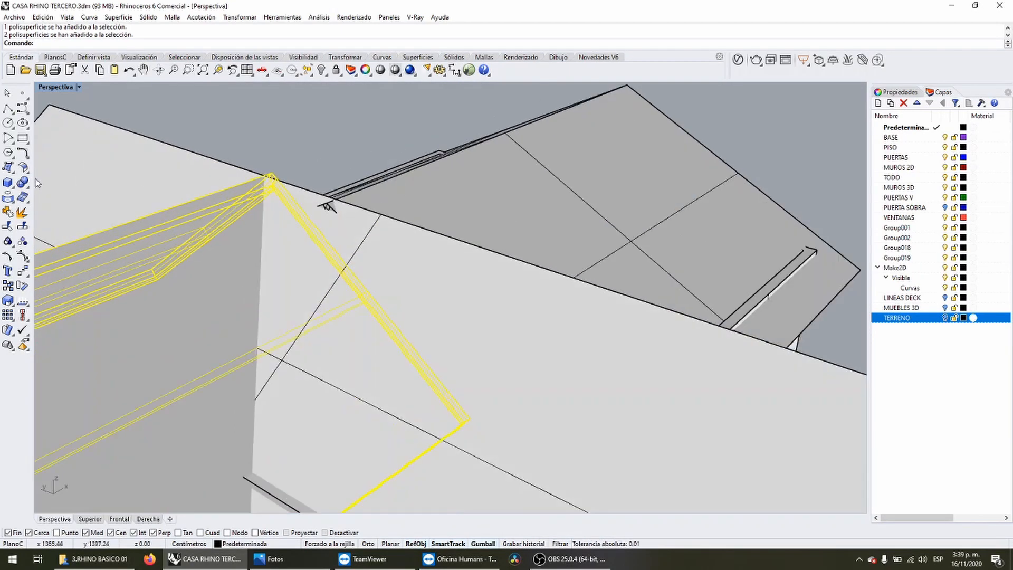
pyautogui.click(23, 182)
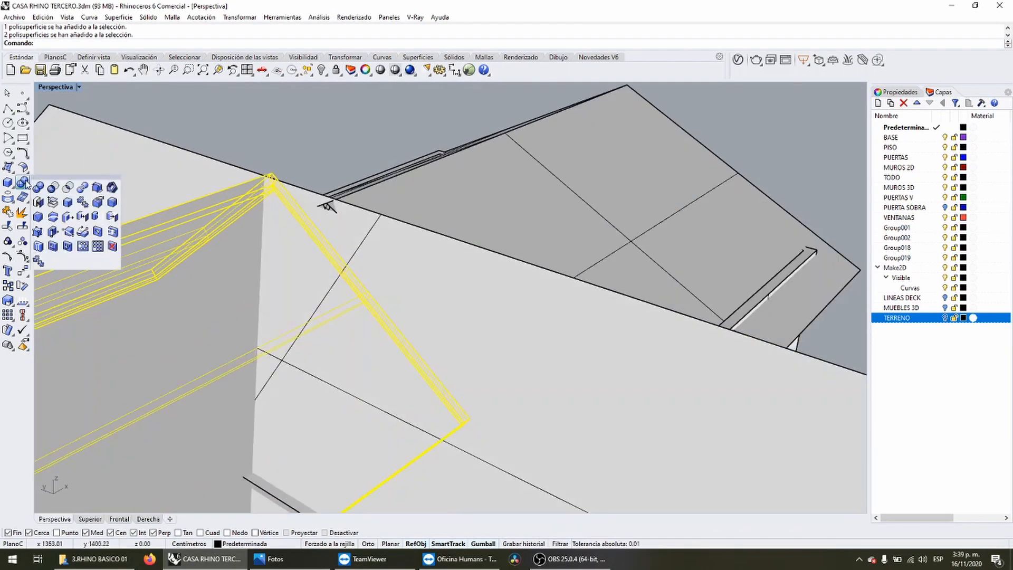
pyautogui.click(52, 187)
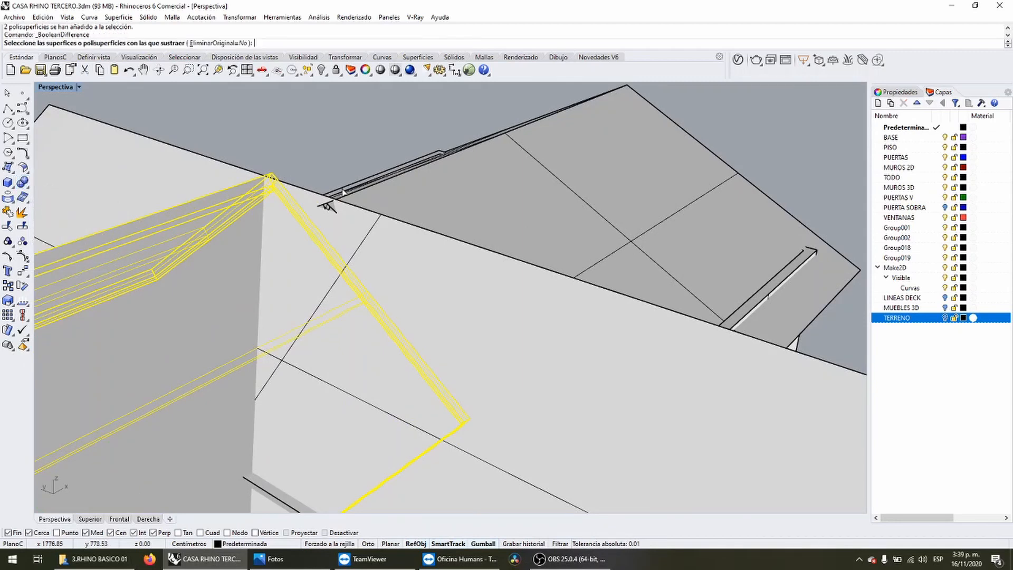
pyautogui.scroll(-5, 312, 199)
pyautogui.press('Return')
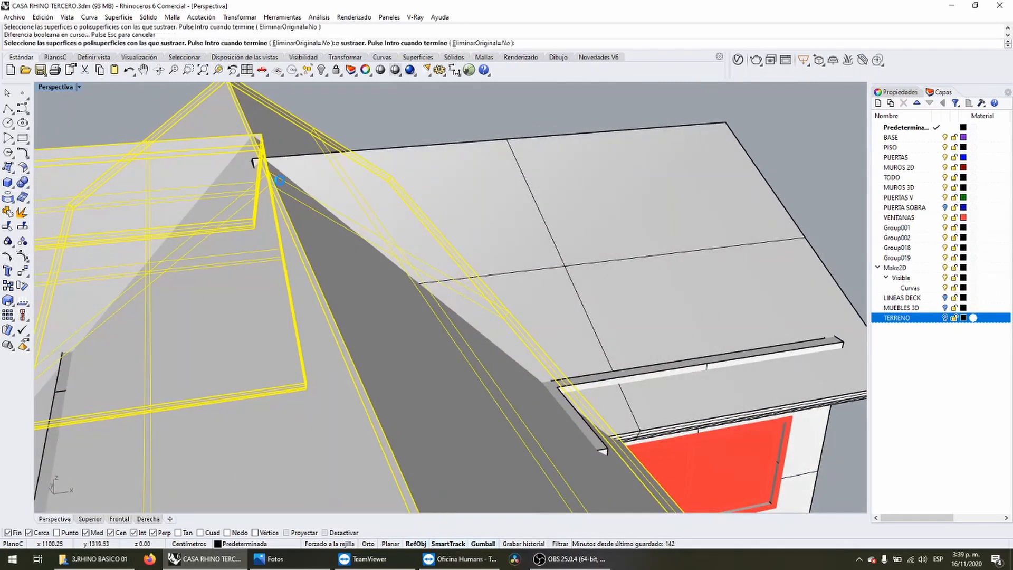
pyautogui.click(122, 96)
pyautogui.moveTo(232, 124); pyautogui.dragTo(378, 186, button='right')
pyautogui.press('Delete')
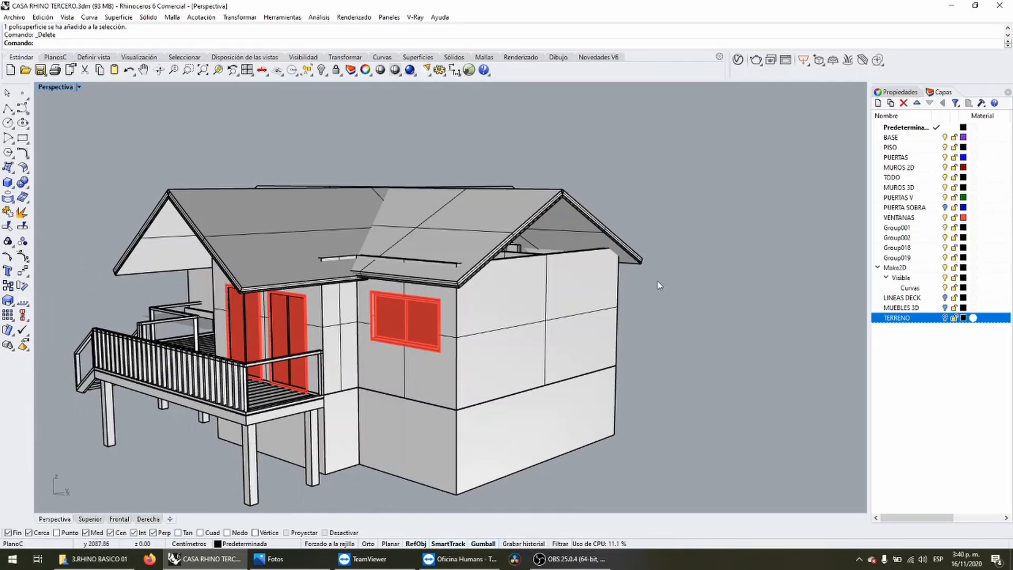
# Subtract the main roof's layers from the right-hand wing's two roof layers with Boolean Difference, keeping the originals.
pyautogui.moveTo(637, 243); pyautogui.dragTo(637, 244)
pyautogui.click(23, 182)
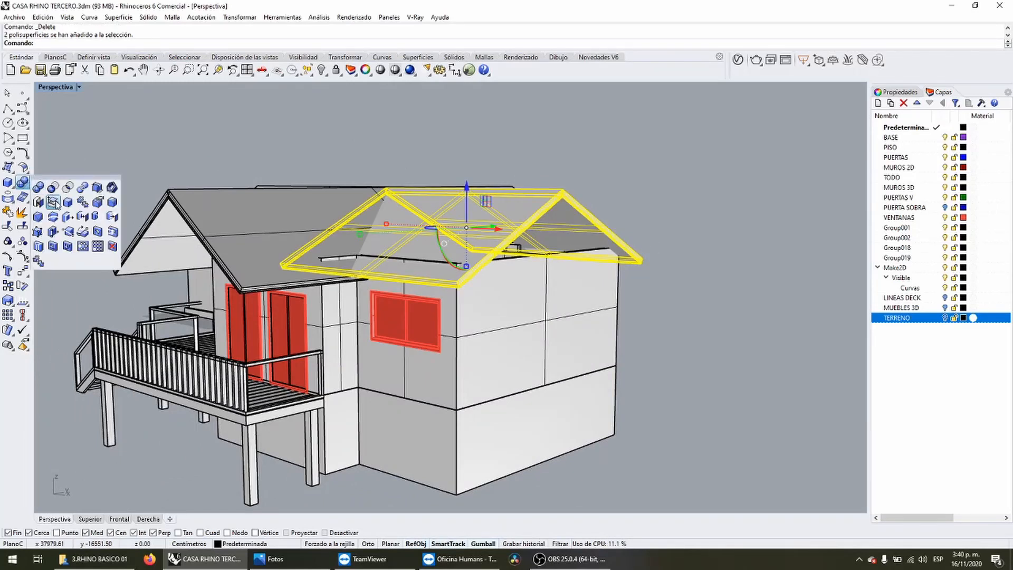
pyautogui.click(53, 188)
pyautogui.click(288, 202)
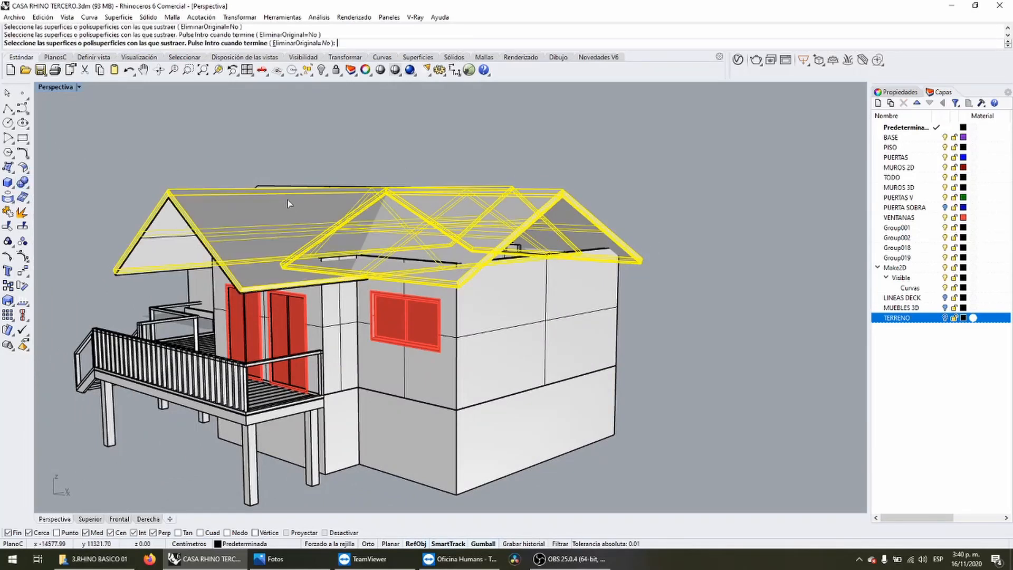
pyautogui.press('Return')
pyautogui.moveTo(288, 202); pyautogui.dragTo(323, 270, button='right')
pyautogui.press('Escape')
# Delete the leftover wing roof pieces that protrude inside the main gabled roof.
pyautogui.scroll(3, 317, 236)
pyautogui.click(318, 236)
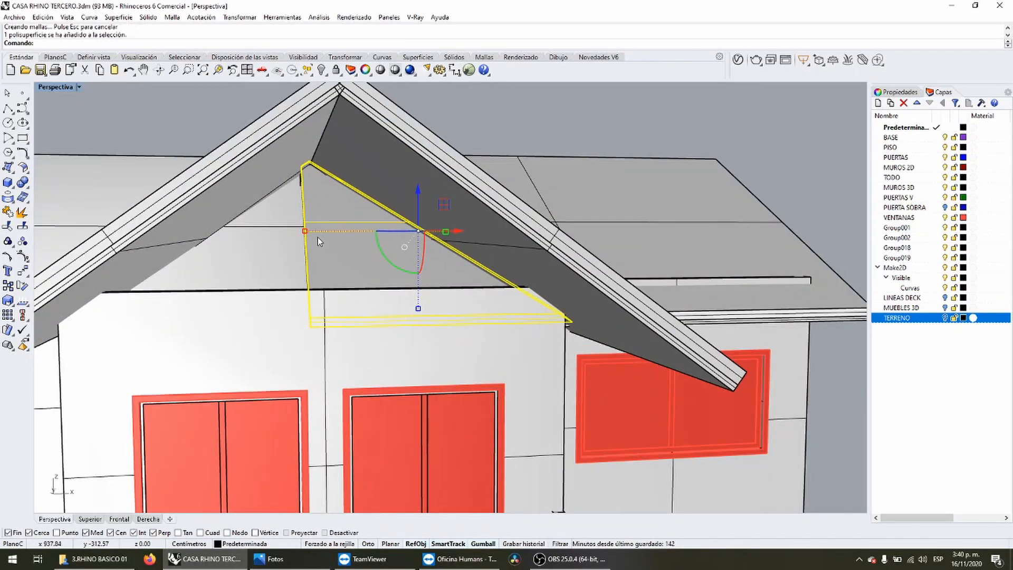
pyautogui.press('Delete')
pyautogui.click(301, 179)
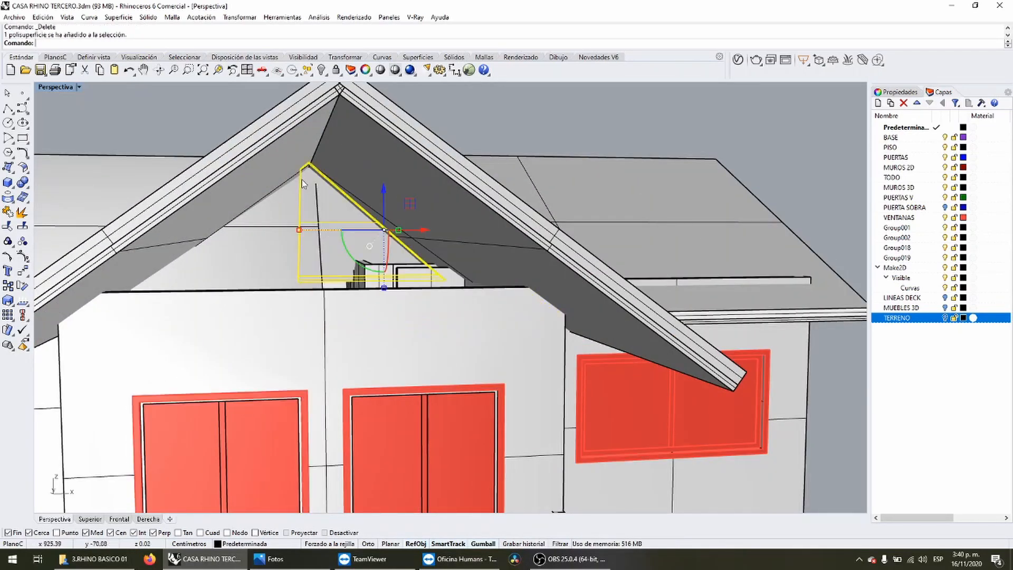
pyautogui.moveTo(342, 185); pyautogui.dragTo(205, 252, button='right')
pyautogui.scroll(-6, 205, 251)
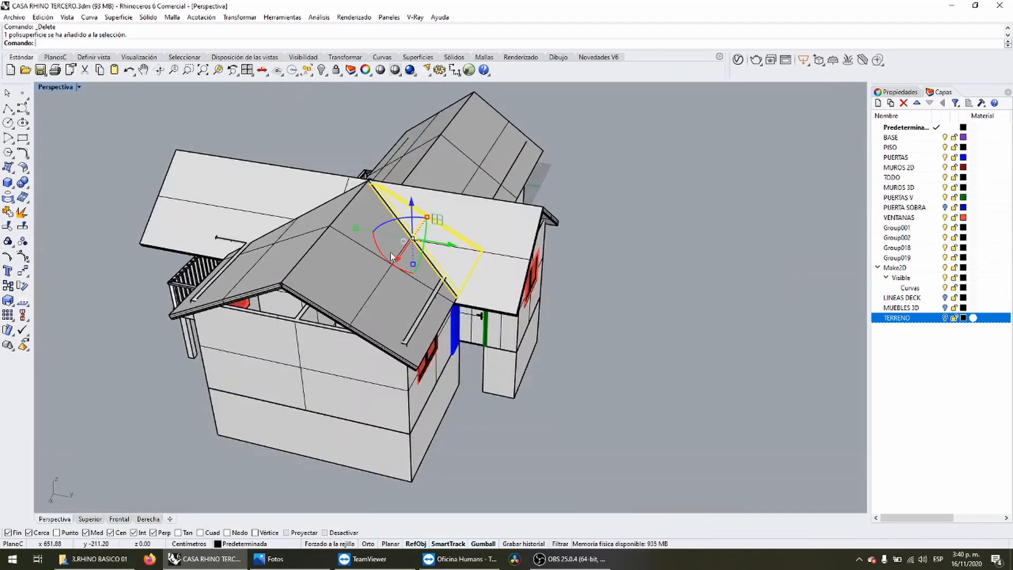
pyautogui.moveTo(470, 308); pyautogui.dragTo(402, 237, button='right')
pyautogui.scroll(8, 488, 254)
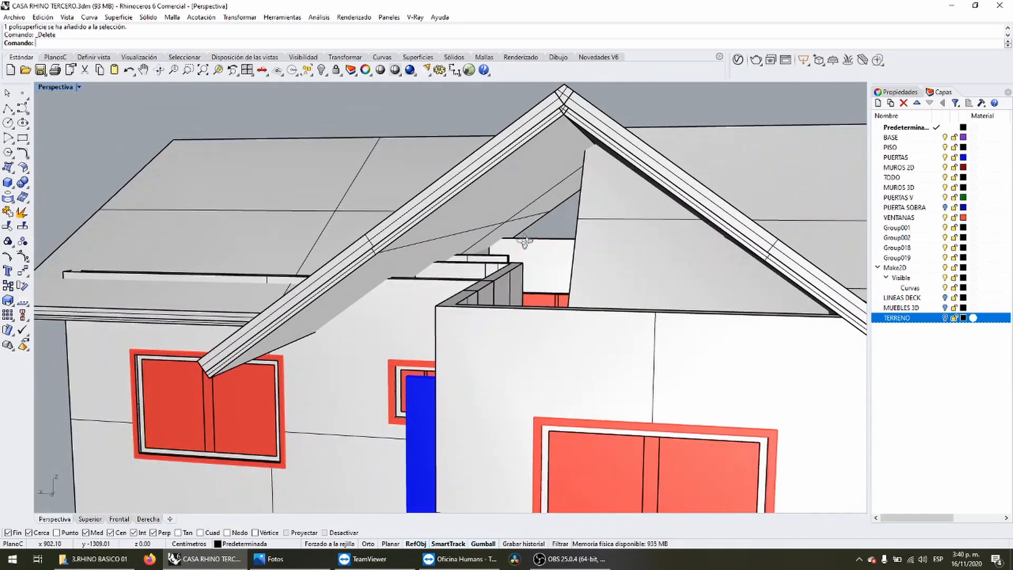
pyautogui.scroll(-6, 500, 226)
pyautogui.press('Delete')
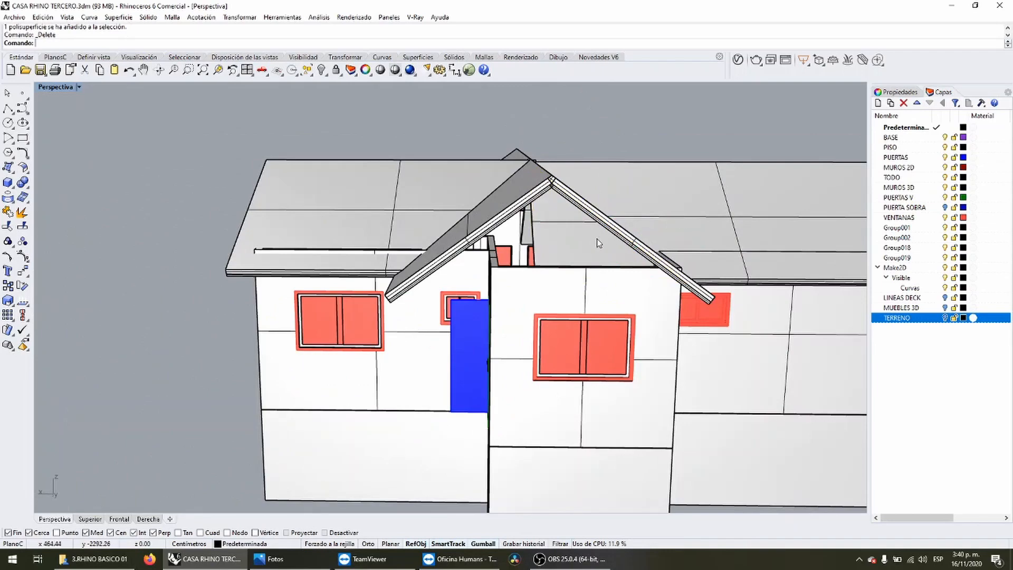
pyautogui.click(597, 238)
pyautogui.press('Delete')
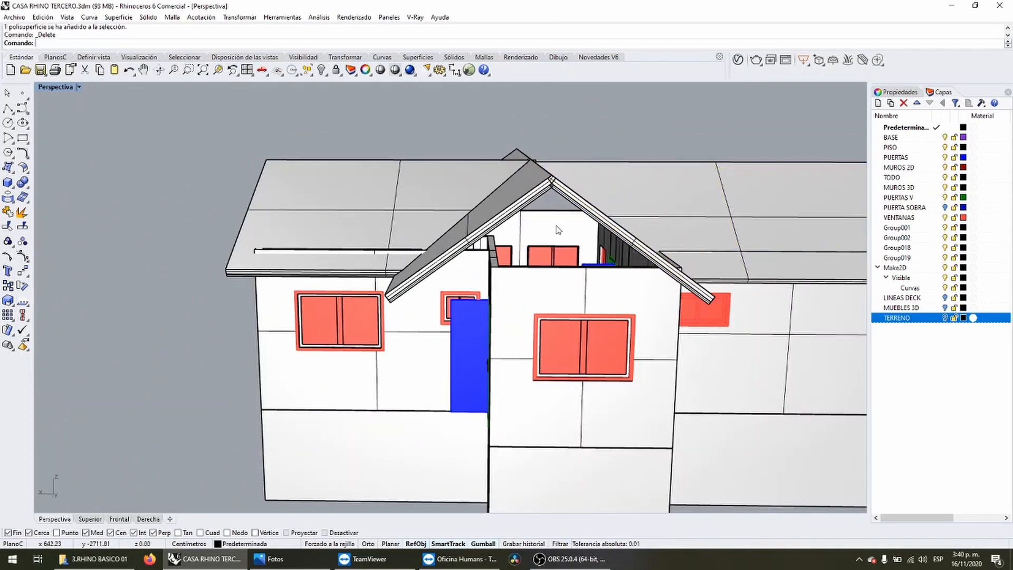
# Examine the roof junctions and the gap between walls and gables from all around the house.
pyautogui.moveTo(558, 230); pyautogui.dragTo(509, 240, button='right')
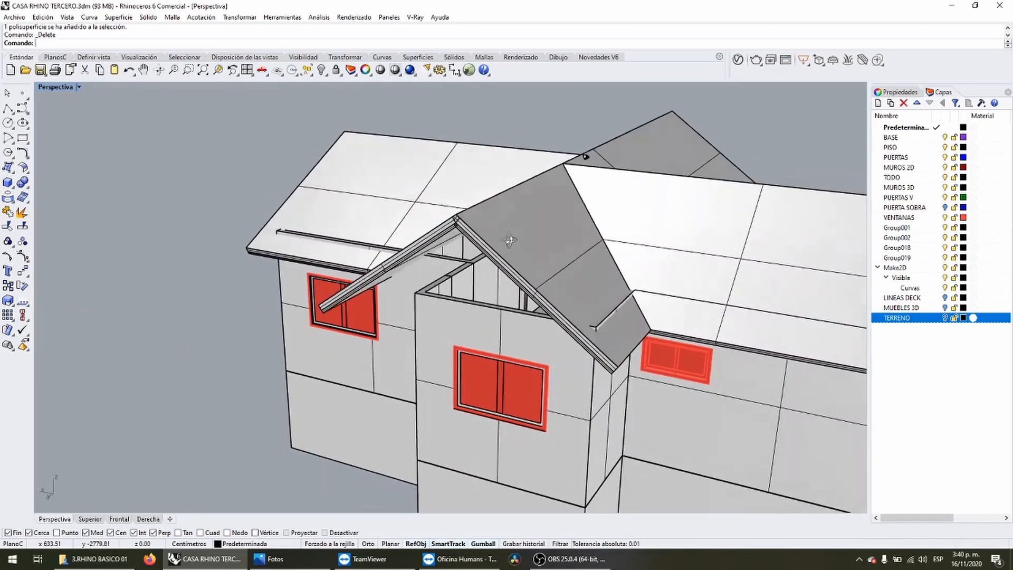
pyautogui.scroll(8, 585, 156)
pyautogui.scroll(-15, 527, 185)
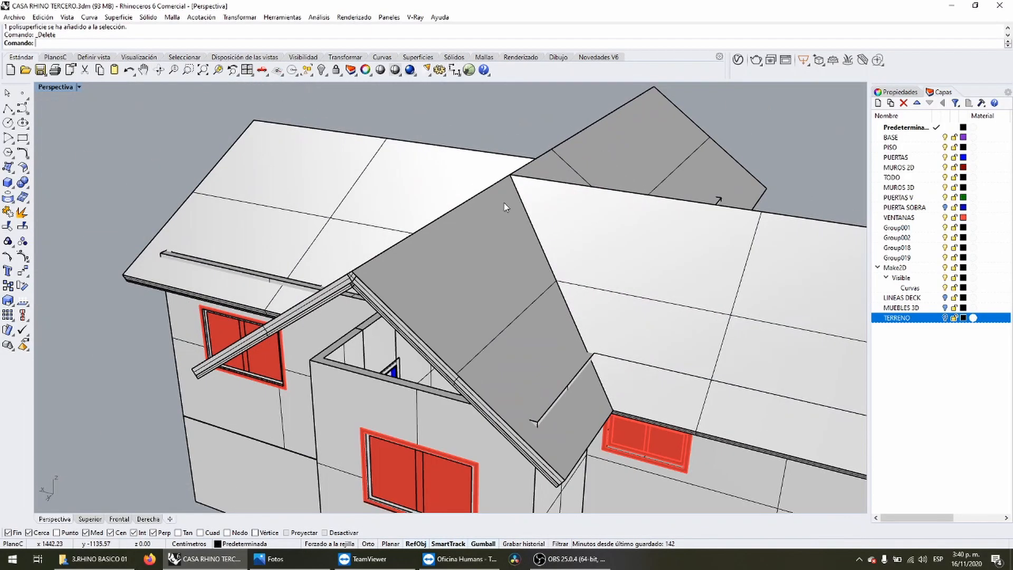
pyautogui.moveTo(422, 256); pyautogui.dragTo(514, 244, button='right')
pyautogui.scroll(7, 460, 235)
pyautogui.click(402, 257)
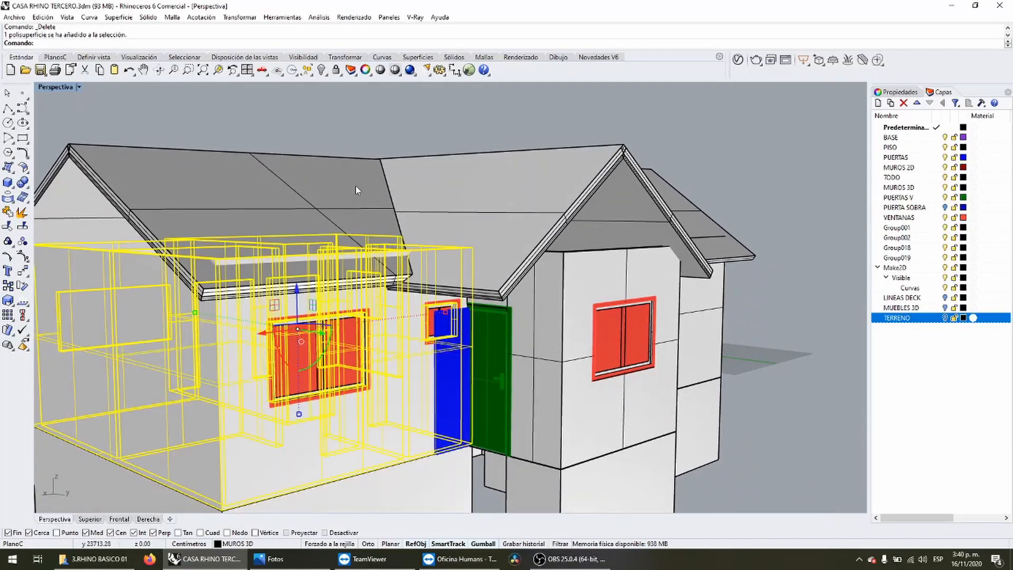
pyautogui.press('Escape')
pyautogui.moveTo(355, 186); pyautogui.dragTo(533, 255, button='right')
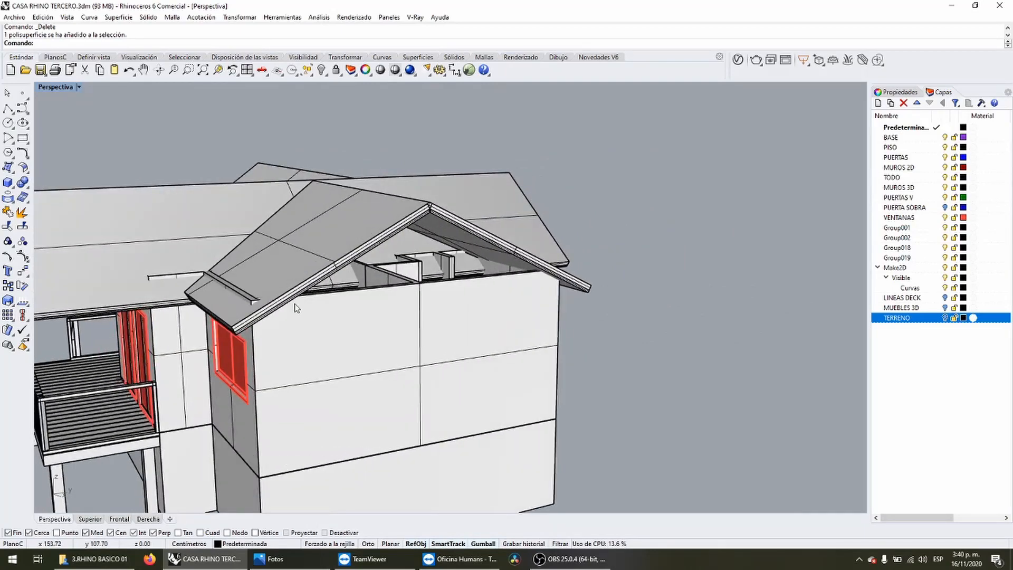
pyautogui.moveTo(297, 308); pyautogui.dragTo(411, 230, button='right')
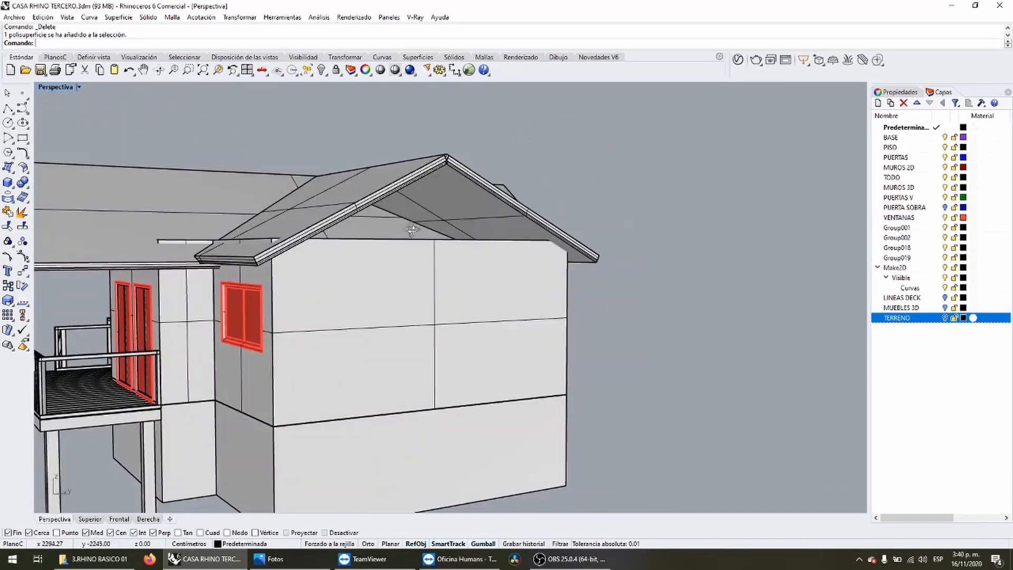
pyautogui.scroll(5, 245, 238)
pyautogui.scroll(-6, 344, 249)
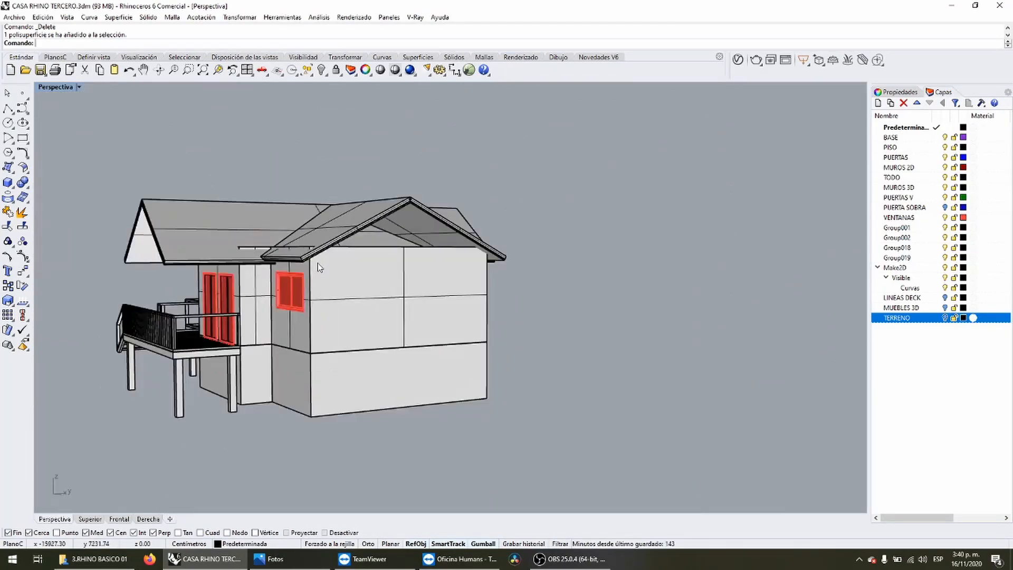
# Subtract the right-hand wing's roof from the 3D walls with Boolean Difference, keeping the originals, and select the resulting walls.
pyautogui.click(316, 267)
pyautogui.scroll(3, 346, 240)
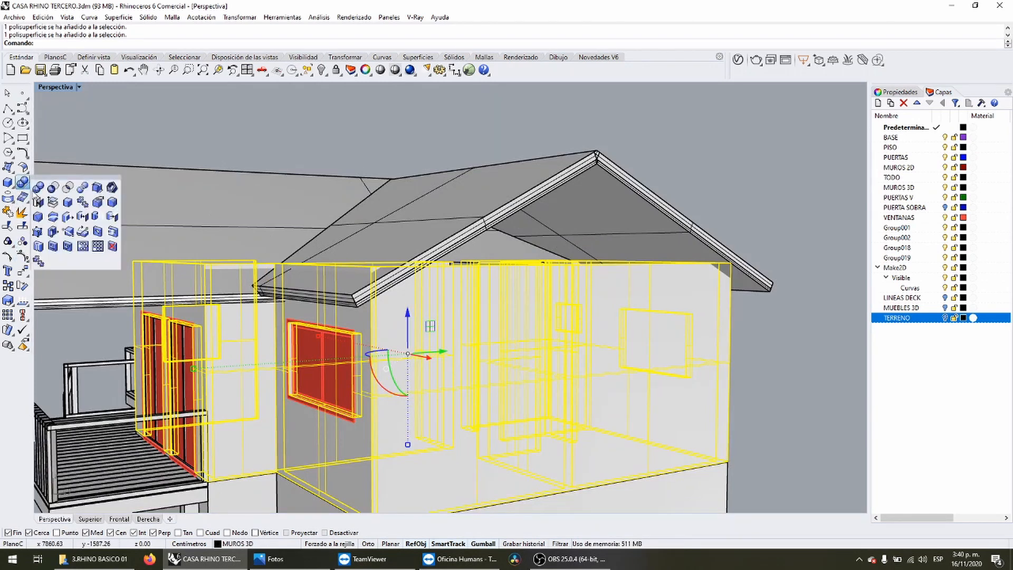
pyautogui.click(481, 229)
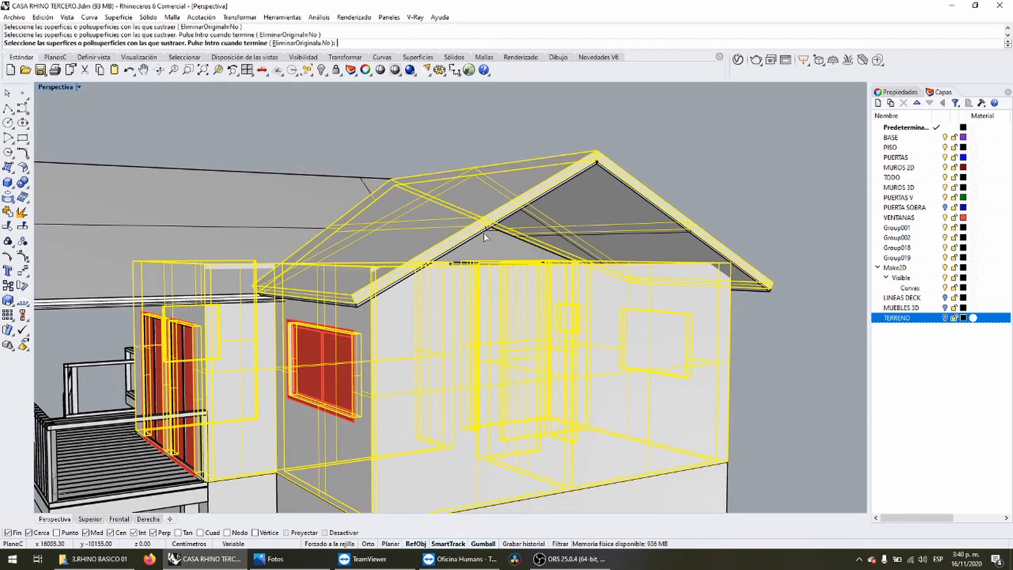
pyautogui.scroll(-3, 685, 214)
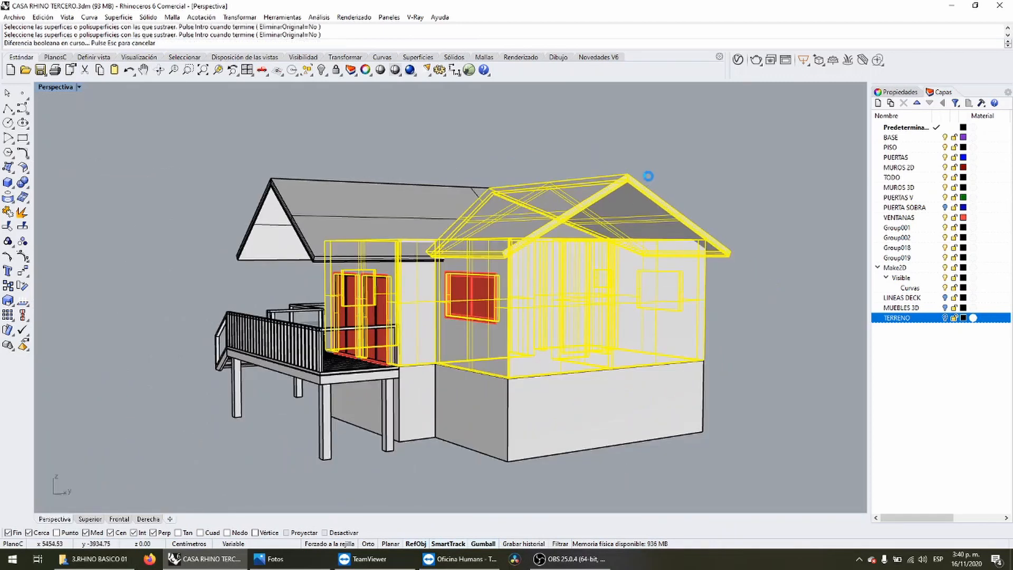
pyautogui.scroll(5, 502, 233)
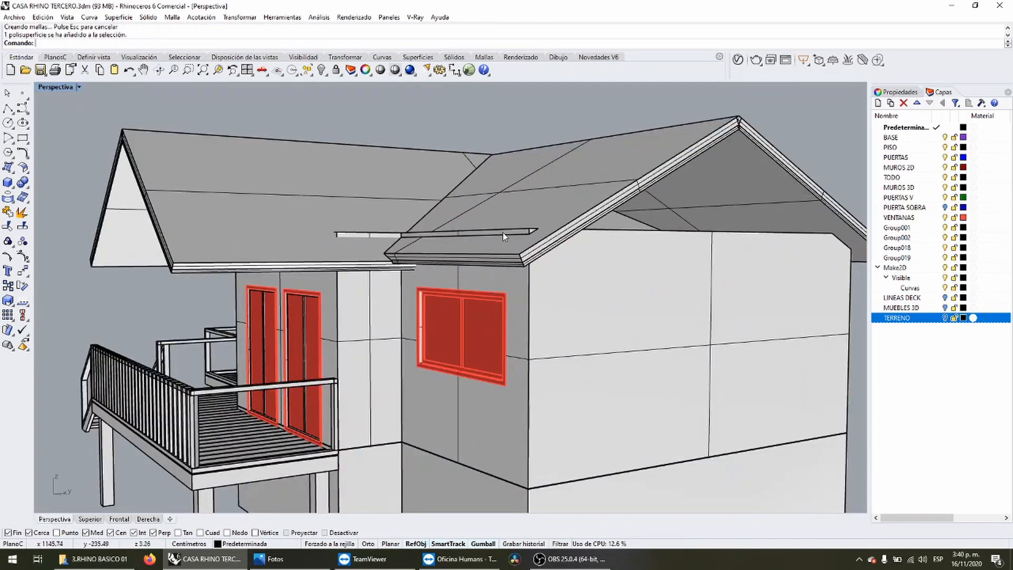
pyautogui.click(502, 232)
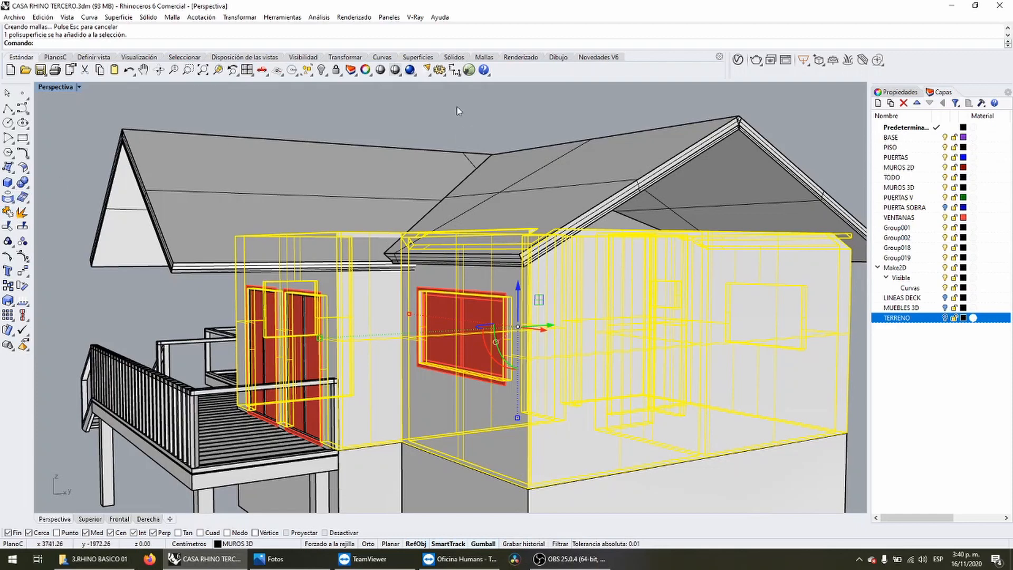
# Undo the Boolean Difference that subtracted the roof from the 3D walls.
pyautogui.press('Escape')
pyautogui.scroll(8, 322, 264)
pyautogui.scroll(-8, 419, 285)
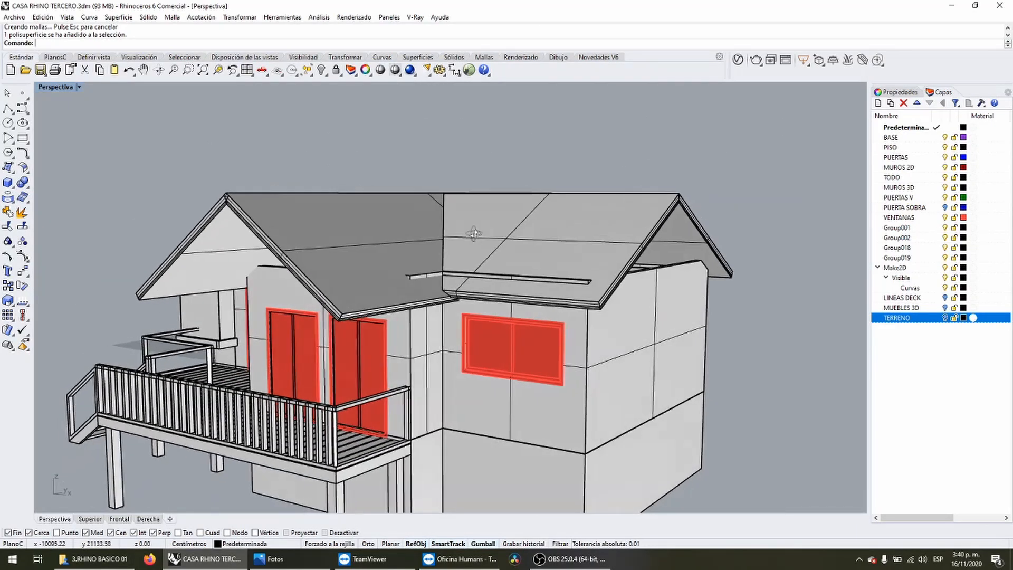
pyautogui.hotkey('ctrl', 'z')
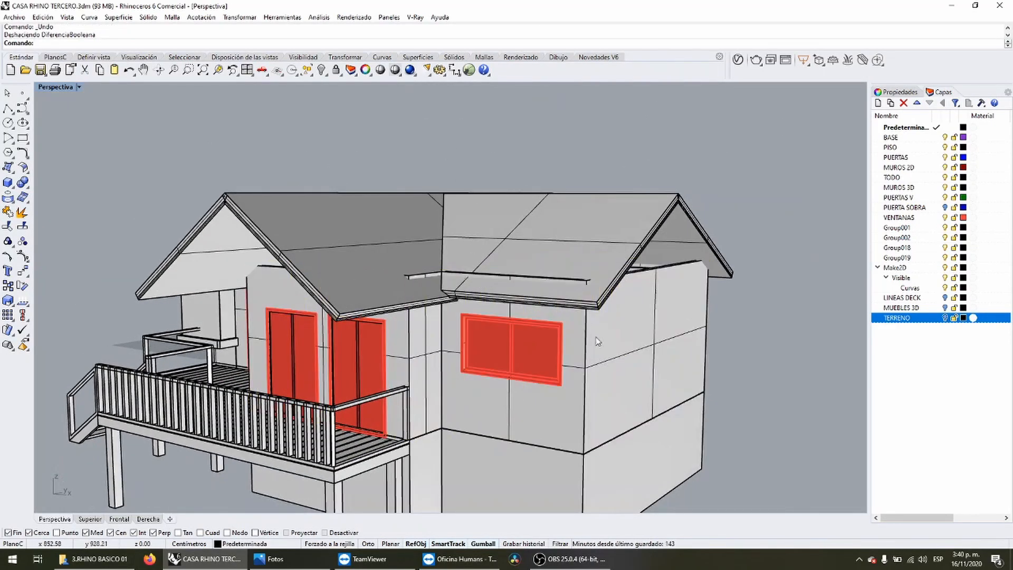
pyautogui.click(556, 302)
pyautogui.press('Escape')
pyautogui.moveTo(570, 245); pyautogui.dragTo(464, 279, button='right')
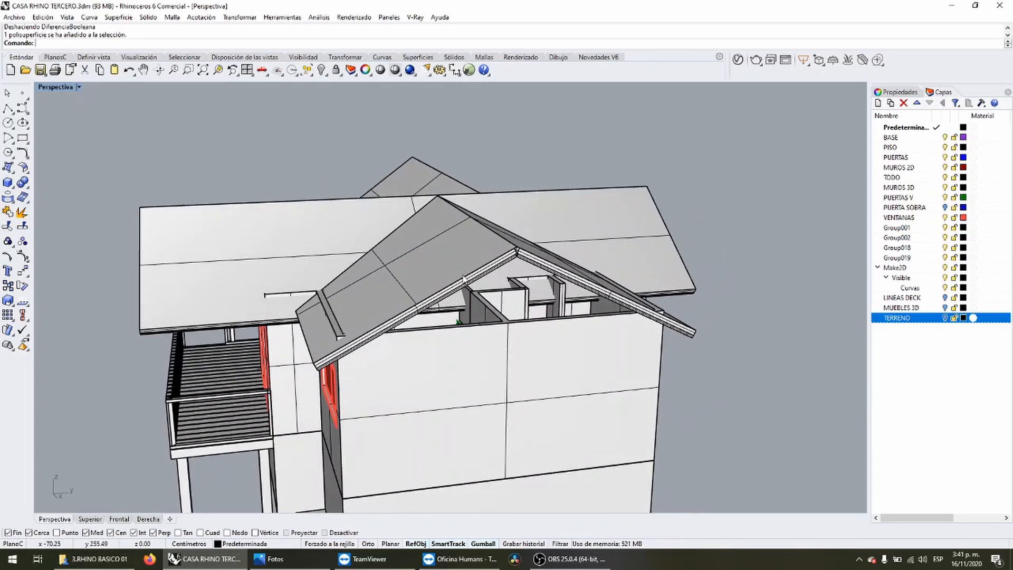
# Select the 3D wall pieces all around the house's upper floor and group them.
pyautogui.click(501, 343)
pyautogui.moveTo(501, 343); pyautogui.dragTo(358, 317, button='right')
pyautogui.scroll(5, 369, 314)
pyautogui.click(410, 298)
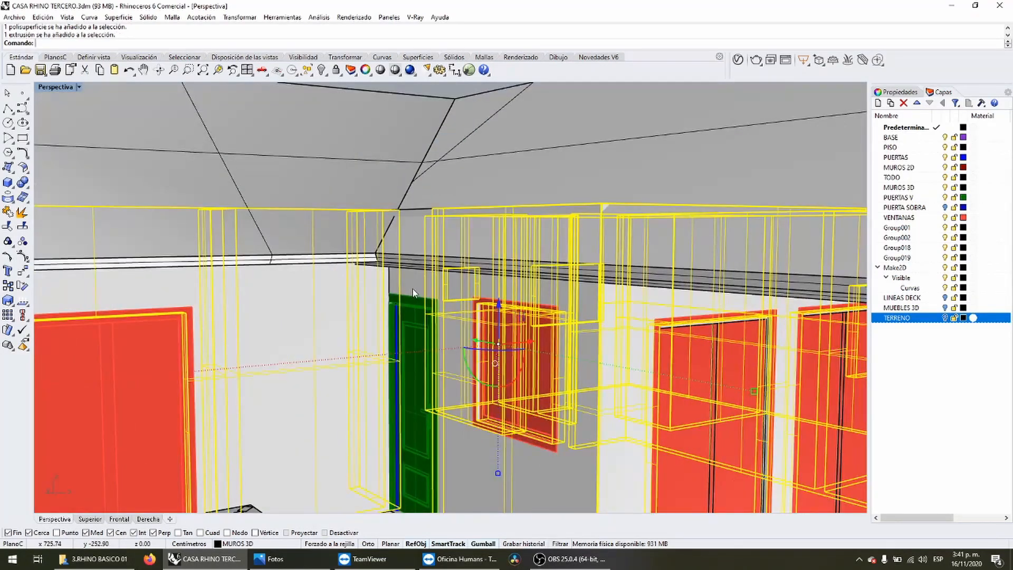
pyautogui.scroll(3, 440, 284)
pyautogui.scroll(-4, 425, 268)
pyautogui.moveTo(425, 268); pyautogui.dragTo(551, 303, button='right')
pyautogui.scroll(-5, 330, 294)
pyautogui.moveTo(225, 296); pyautogui.dragTo(297, 300, button='right')
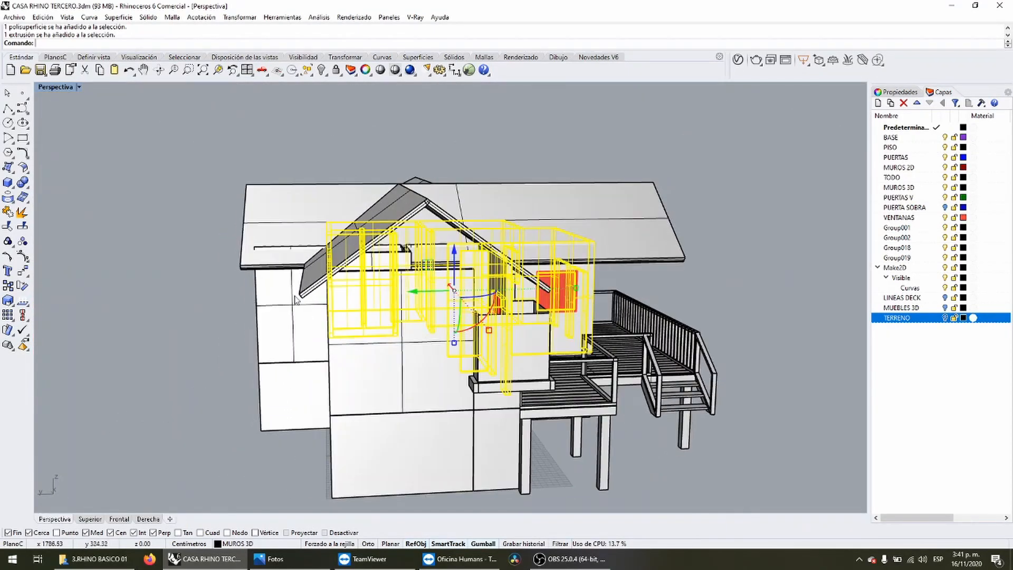
pyautogui.keyDown('shift'); pyautogui.click(354, 363); pyautogui.keyUp('shift')
pyautogui.moveTo(267, 361); pyautogui.dragTo(172, 356, button='right')
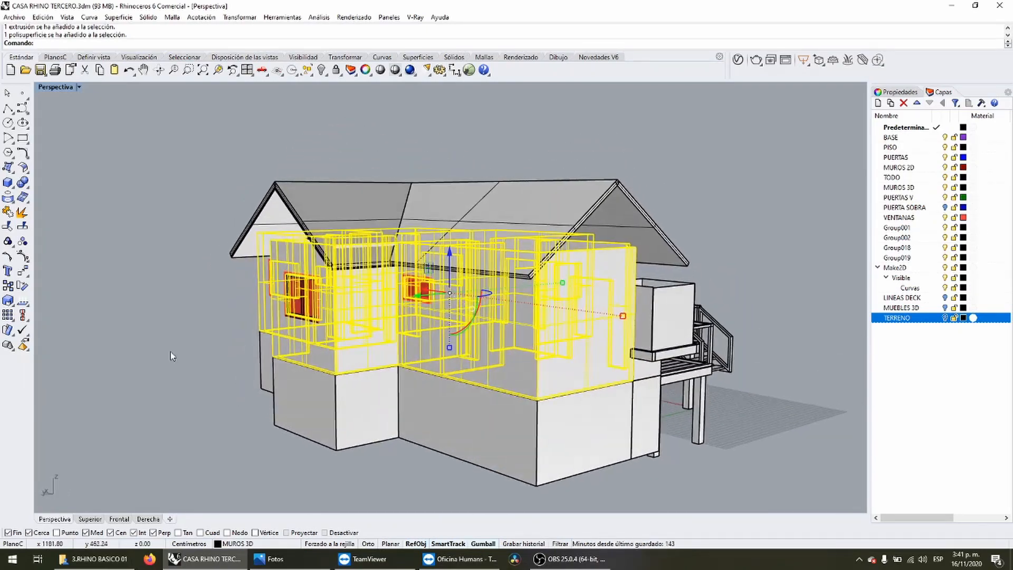
pyautogui.click(8, 241)
# Subtract the layers of all the gabled roofs from the grouped walls with Boolean Difference, keeping the originals.
pyautogui.moveTo(346, 273); pyautogui.dragTo(310, 305, button='right')
pyautogui.click(26, 184)
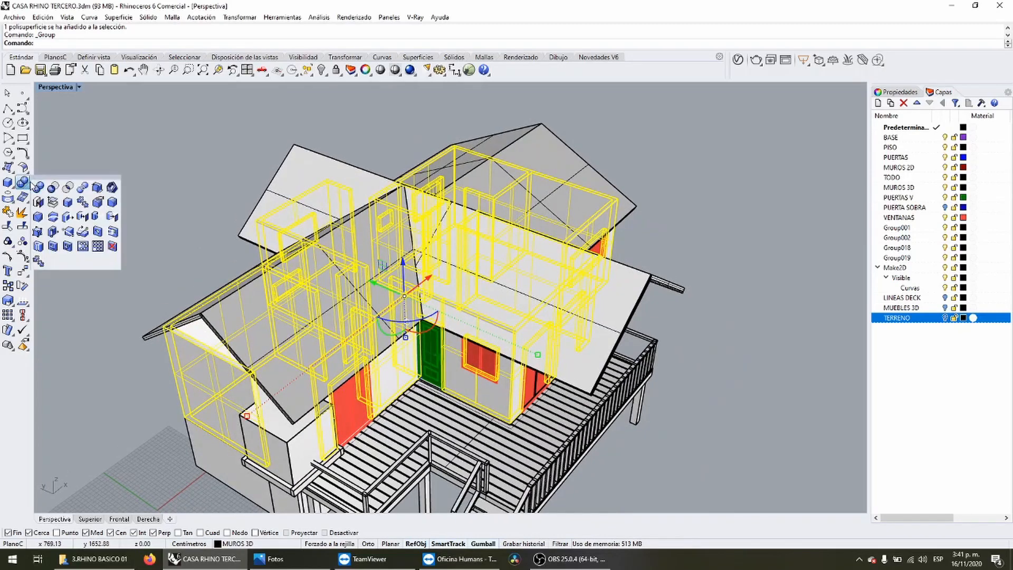
pyautogui.click(52, 187)
pyautogui.click(152, 332)
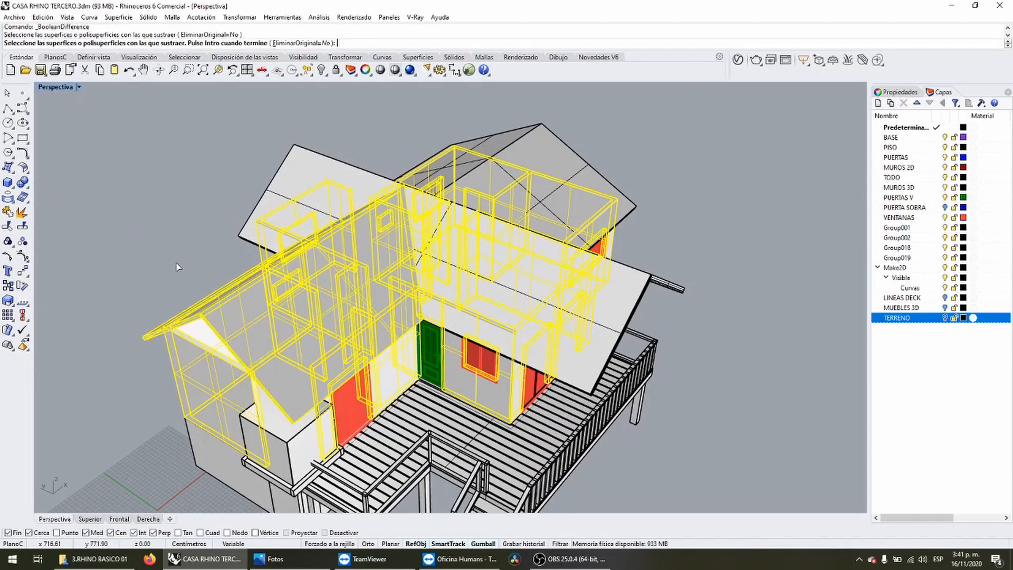
pyautogui.moveTo(179, 267); pyautogui.dragTo(278, 268, button='right')
pyautogui.moveTo(225, 241); pyautogui.dragTo(366, 229, button='right')
pyautogui.click(227, 275)
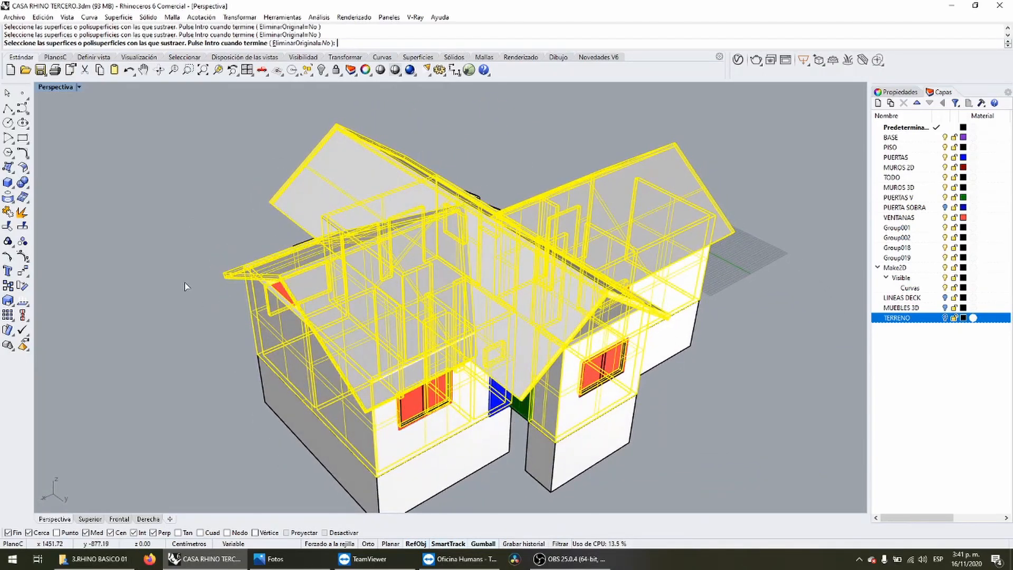
pyautogui.scroll(-4, 211, 277)
pyautogui.moveTo(229, 272); pyautogui.dragTo(416, 232, button='right')
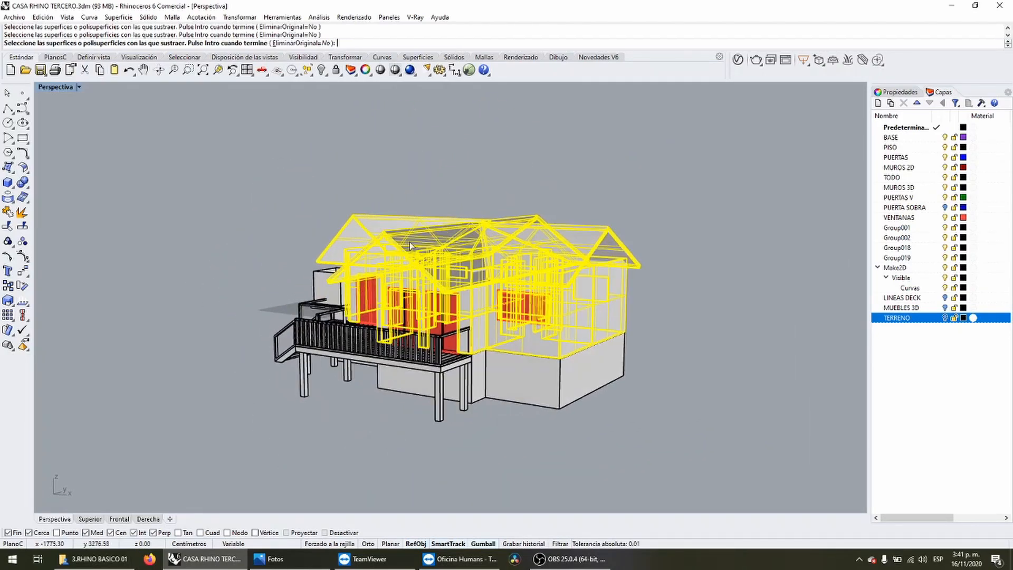
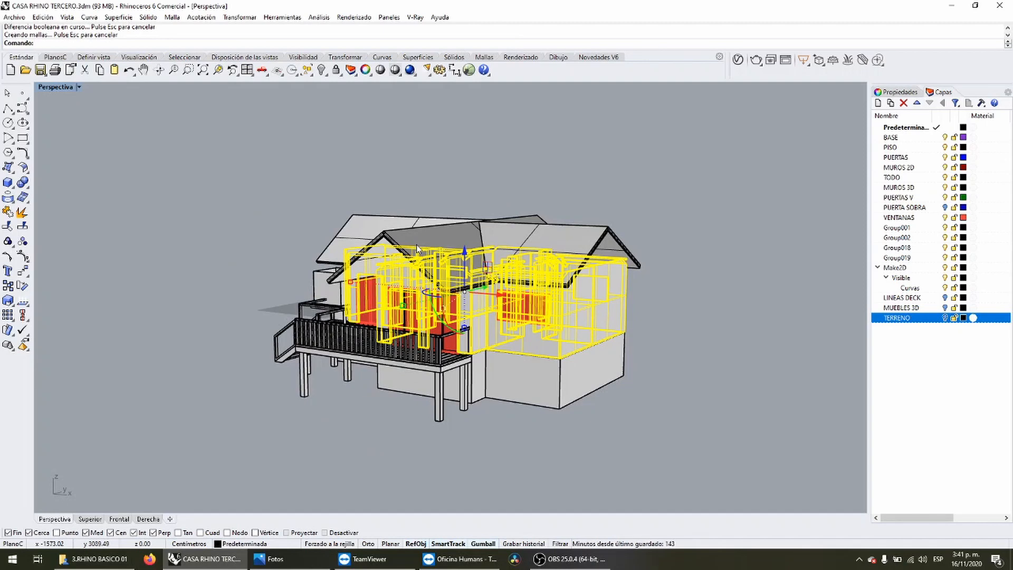
# Ungroup the wall pieces resulting from the Boolean Difference and clear the selection.
pyautogui.moveTo(416, 245); pyautogui.dragTo(279, 246, button='right')
pyautogui.click(279, 245)
pyautogui.moveTo(533, 252); pyautogui.dragTo(419, 310, button='right')
pyautogui.scroll(5, 421, 314)
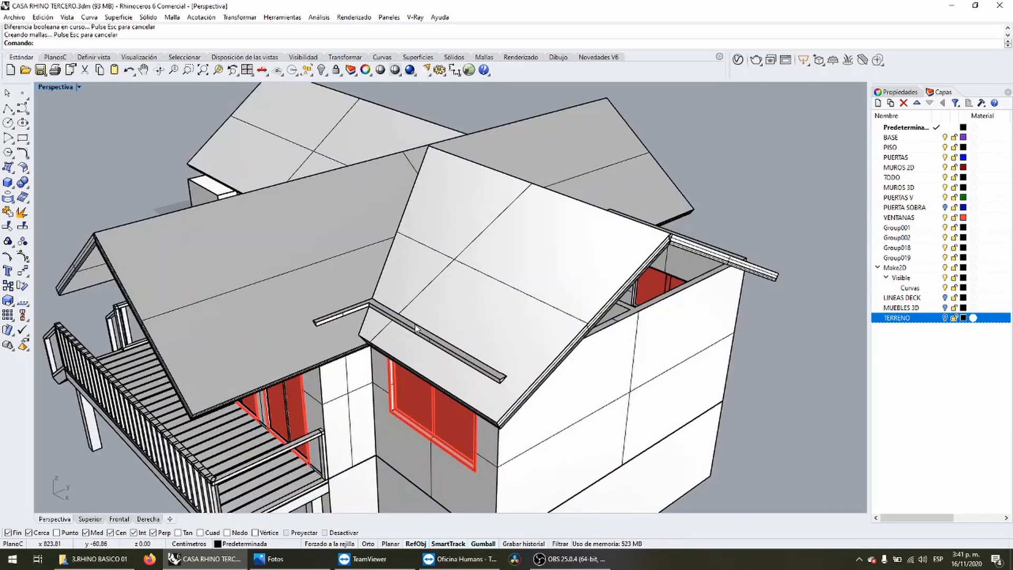
pyautogui.click(415, 323)
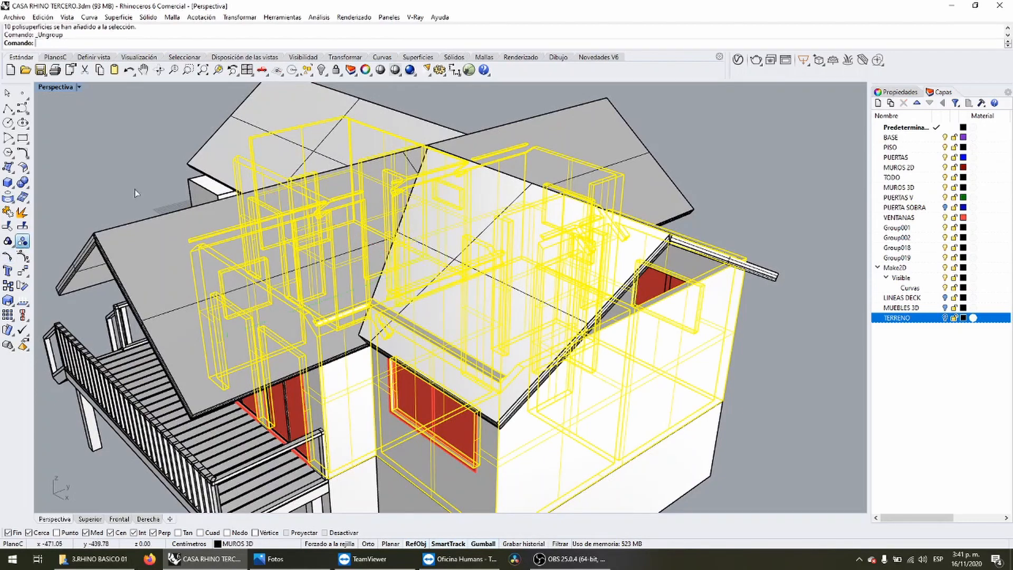
pyautogui.press('Escape')
# Delete the leftover wall strips that protrude above the roof slopes.
pyautogui.click(412, 331)
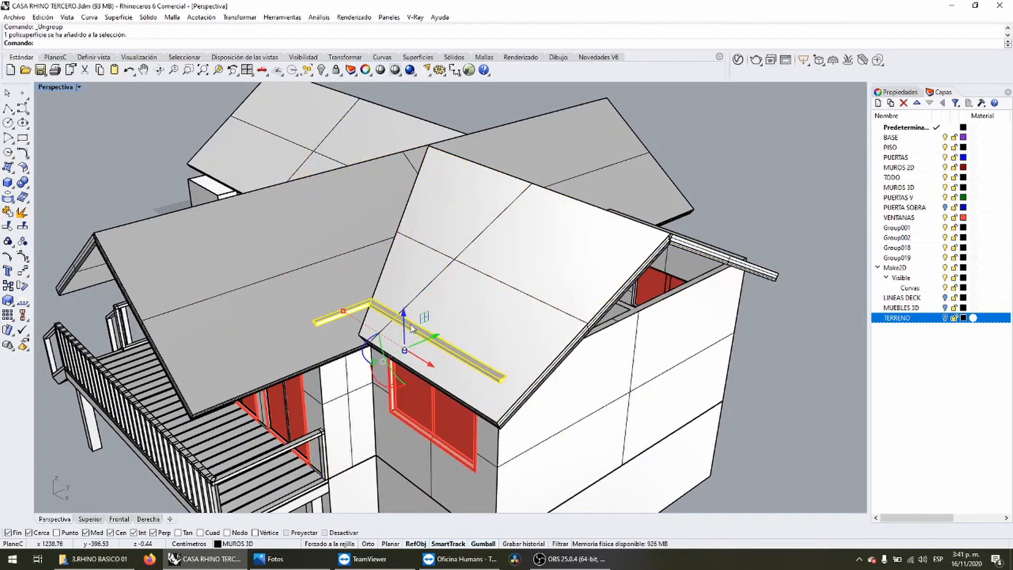
pyautogui.press('Delete')
pyautogui.moveTo(409, 323); pyautogui.dragTo(456, 219, button='right')
pyautogui.press('Delete')
pyautogui.press('Delete')
# Examine the trimmed wall tops and the open gables from all around the house.
pyautogui.moveTo(496, 255); pyautogui.dragTo(614, 220, button='right')
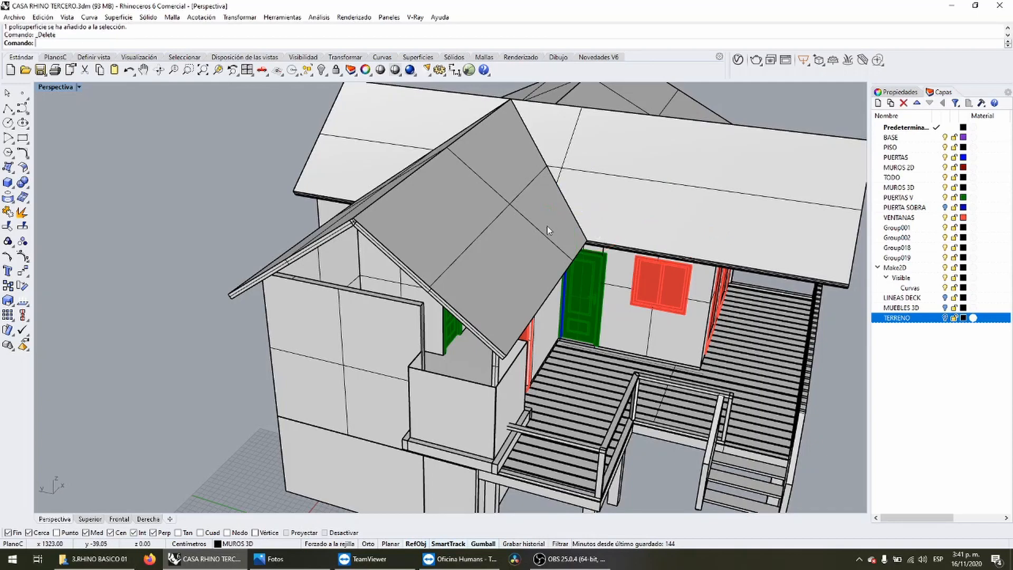
pyautogui.scroll(-6, 549, 227)
pyautogui.moveTo(570, 250); pyautogui.dragTo(431, 224, button='right')
pyautogui.scroll(9, 441, 202)
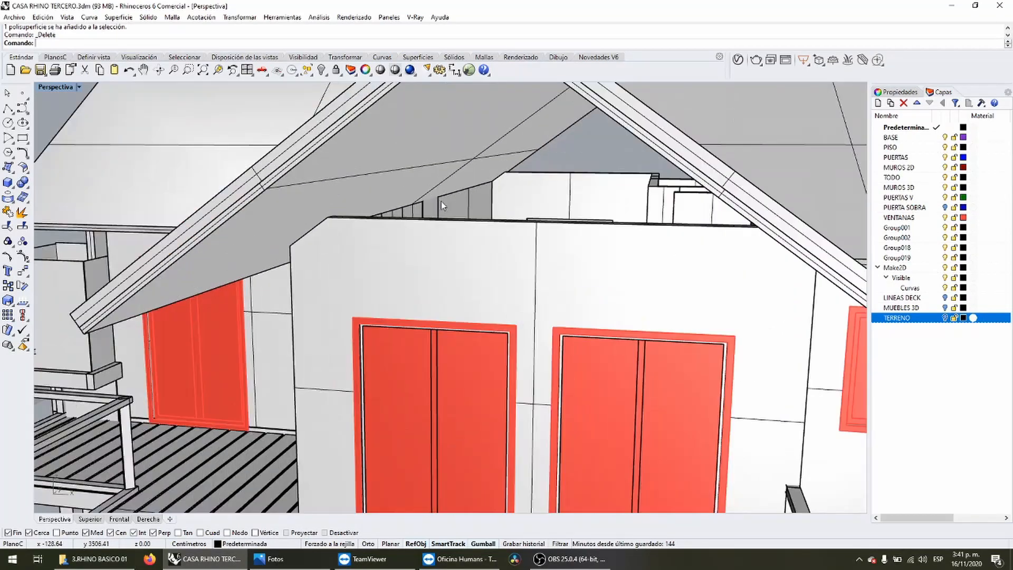
pyautogui.scroll(5, 442, 201)
pyautogui.moveTo(495, 195); pyautogui.dragTo(452, 243, button='right')
pyautogui.scroll(2, 489, 201)
pyautogui.scroll(-5, 484, 198)
pyautogui.moveTo(502, 174); pyautogui.dragTo(683, 224, button='right')
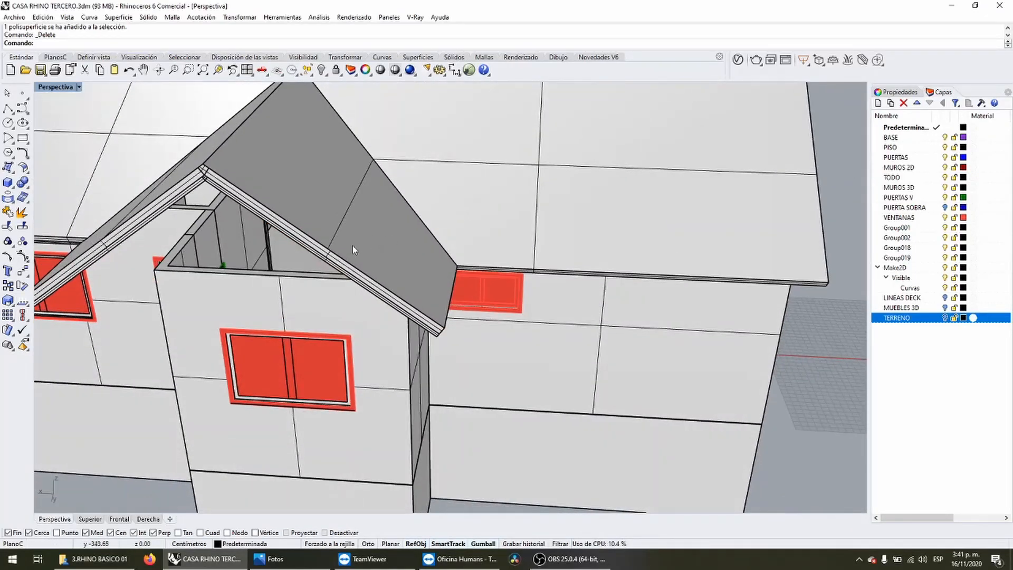
pyautogui.moveTo(353, 246); pyautogui.dragTo(346, 211, button='right')
pyautogui.scroll(-12, 346, 211)
pyautogui.moveTo(599, 172); pyautogui.dragTo(533, 237, button='right')
pyautogui.scroll(5, 586, 253)
pyautogui.moveTo(585, 264); pyautogui.dragTo(584, 211, button='right')
pyautogui.scroll(3, 568, 102)
pyautogui.moveTo(567, 102); pyautogui.dragTo(571, 173, button='right')
pyautogui.scroll(-2, 572, 173)
pyautogui.moveTo(414, 237); pyautogui.dragTo(457, 232, button='right')
pyautogui.scroll(4, 484, 140)
pyautogui.moveTo(509, 168); pyautogui.dragTo(451, 153, button='right')
# Check the deck-side gable roof's lower layer against the wall in the perspective and four-viewport layouts.
pyautogui.click(461, 113)
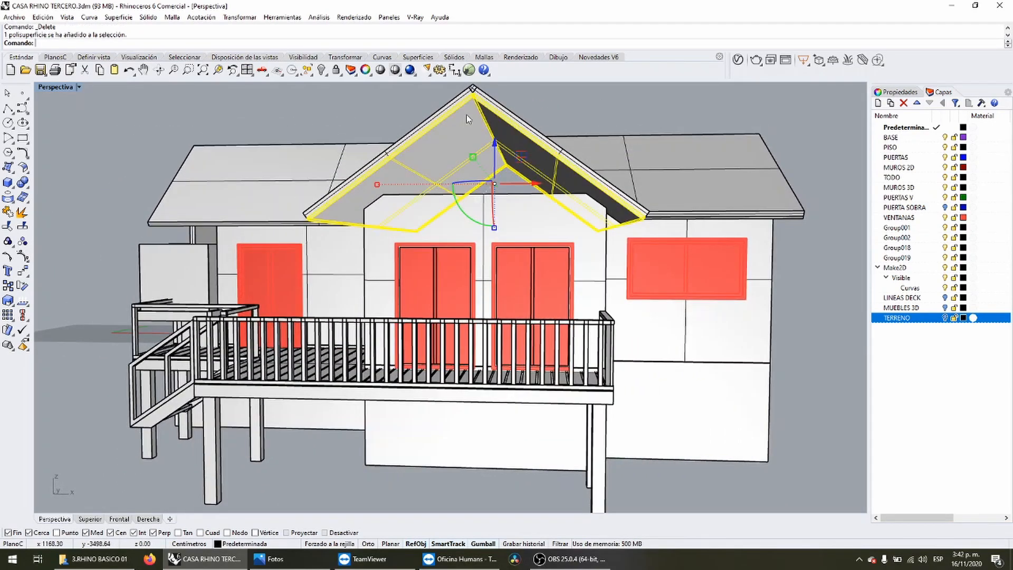
pyautogui.moveTo(466, 115); pyautogui.dragTo(445, 234, button='right')
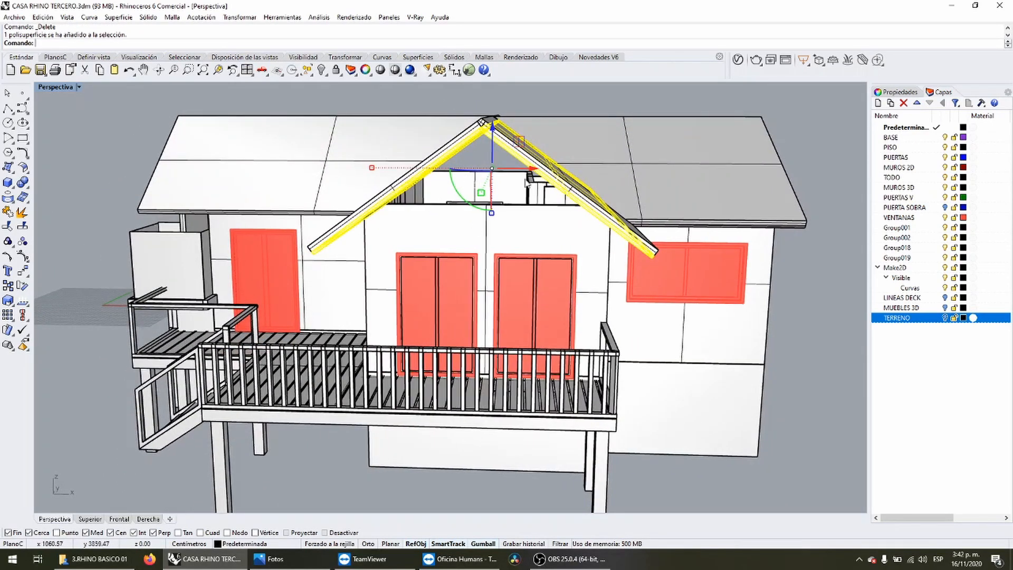
pyautogui.moveTo(534, 209); pyautogui.dragTo(450, 211, button='right')
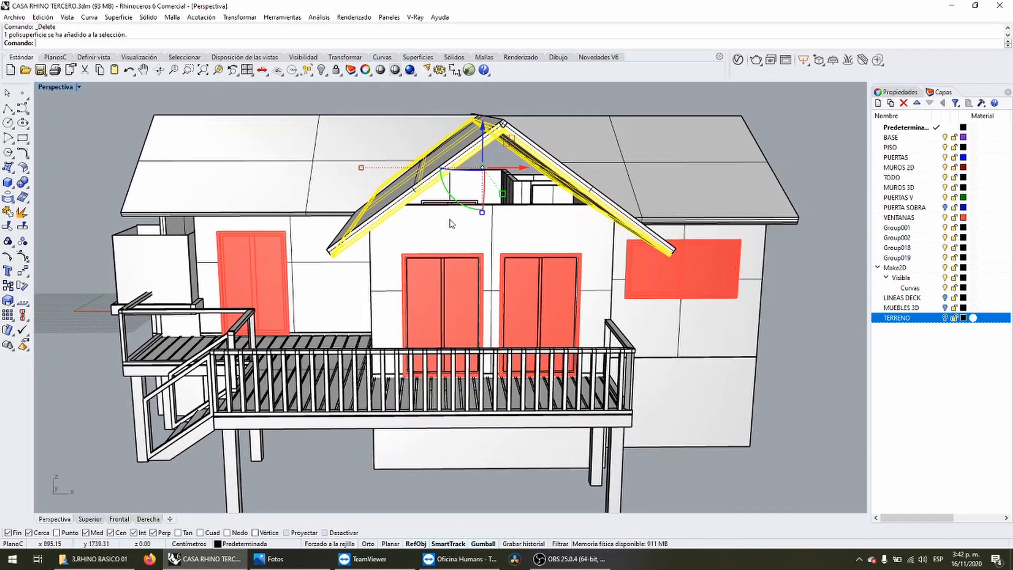
pyautogui.doubleClick(60, 87)
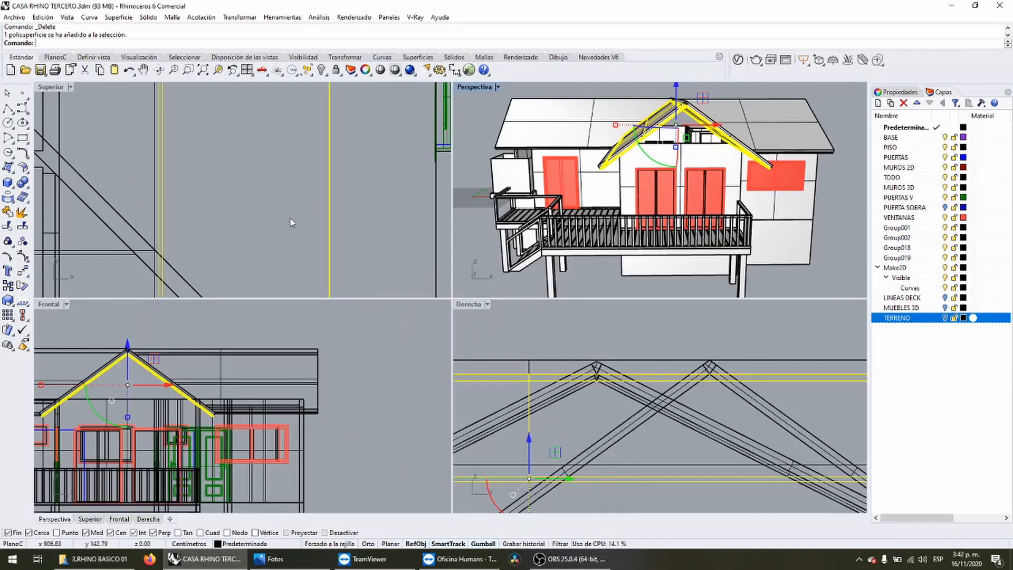
pyautogui.scroll(-4, 596, 169)
pyautogui.click(473, 143)
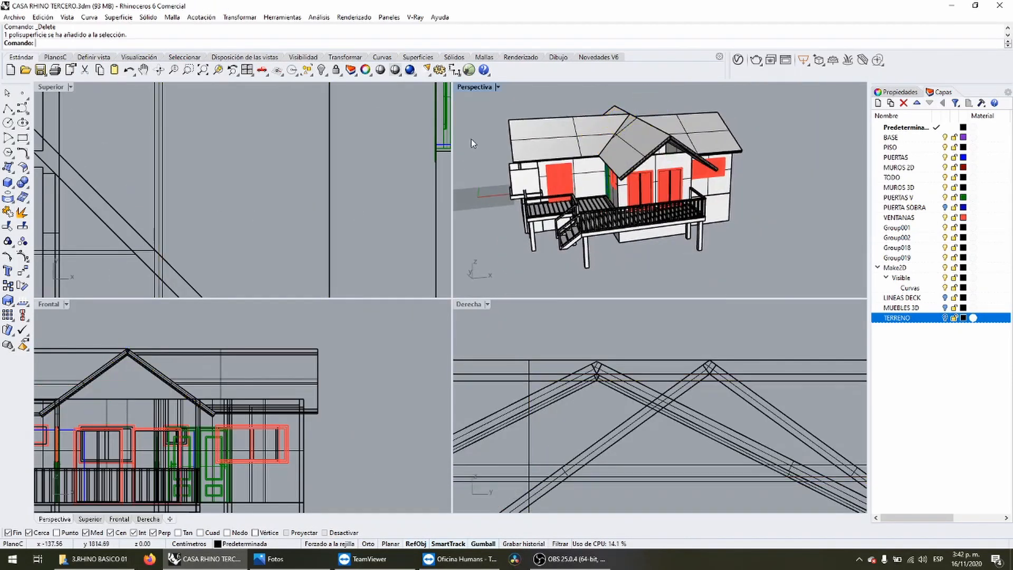
pyautogui.doubleClick(481, 87)
pyautogui.scroll(5, 191, 291)
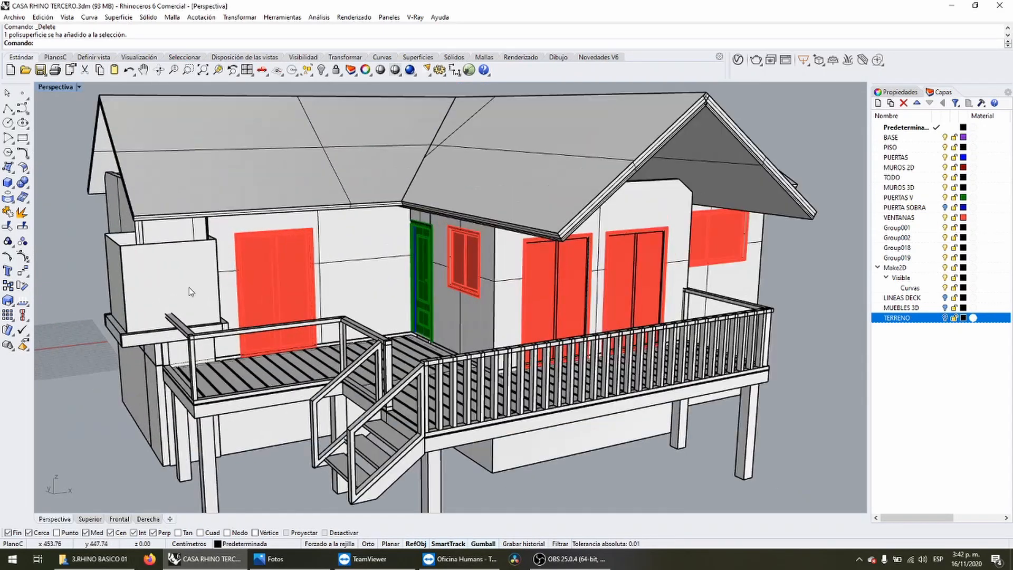
pyautogui.click(395, 228)
pyautogui.click(243, 93)
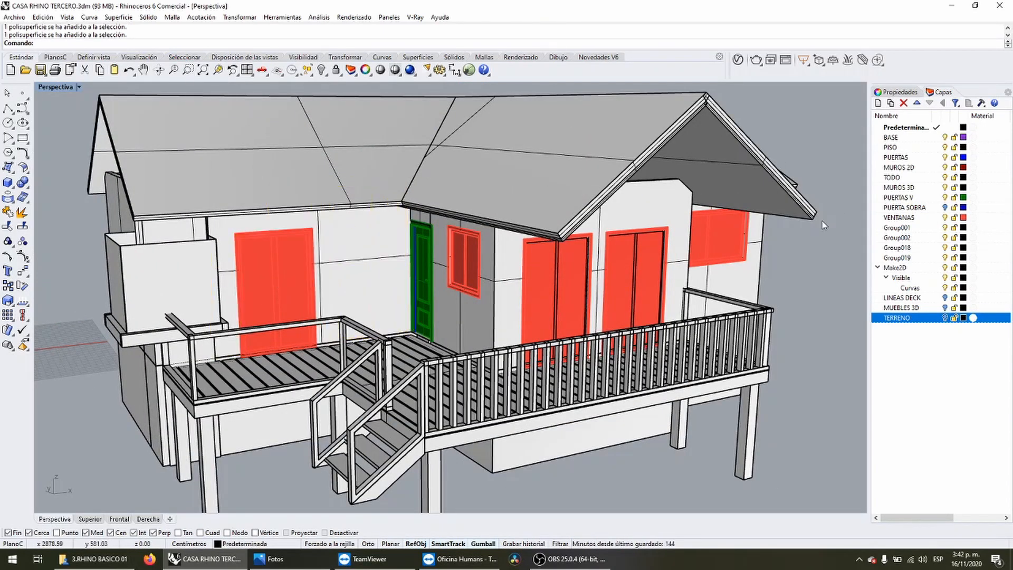
# Turn on the LINEAS DECK layer and frame the house plan in the top view of the four-viewport layout.
pyautogui.click(944, 298)
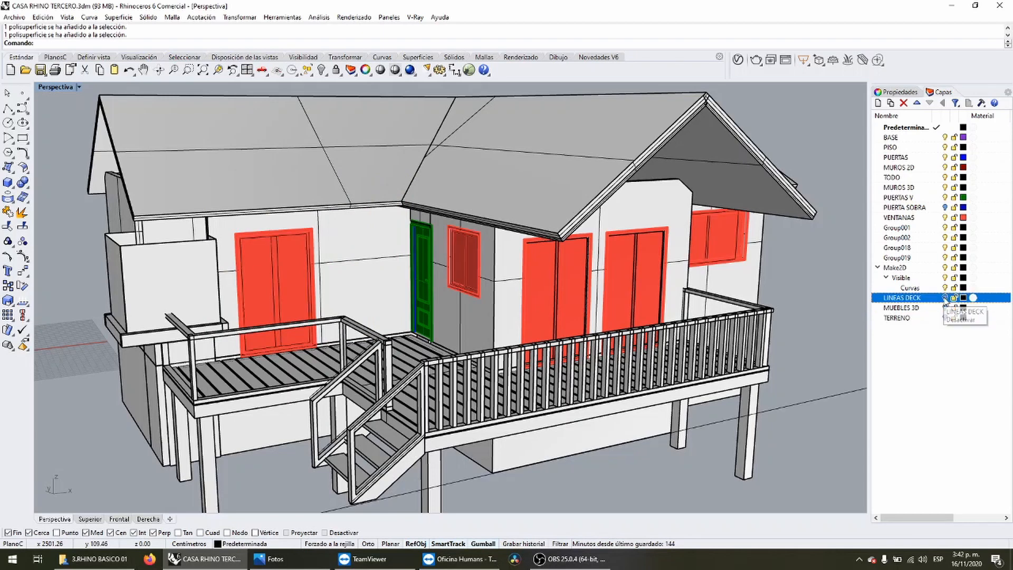
pyautogui.doubleClick(49, 87)
pyautogui.scroll(-5, 222, 190)
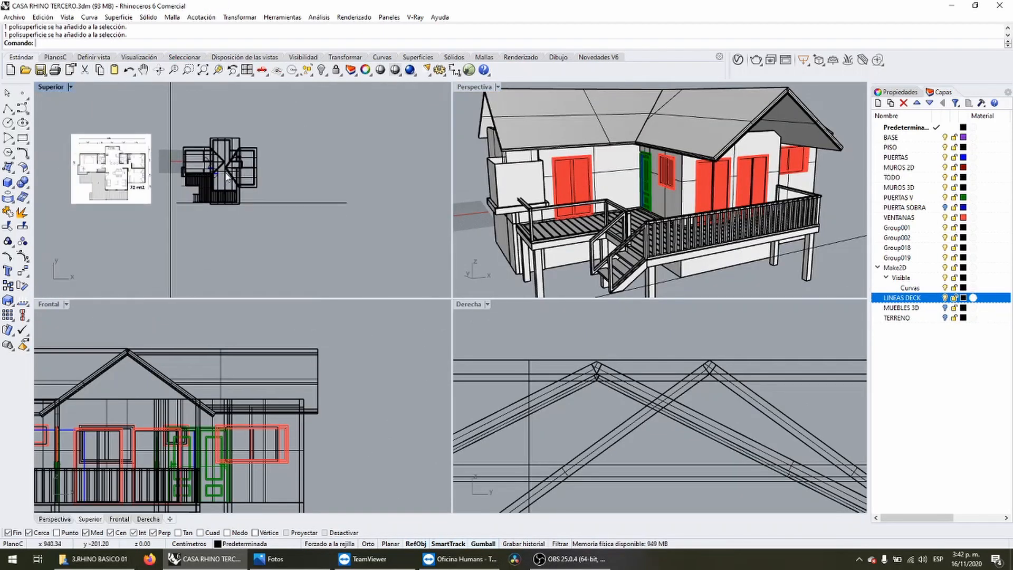
pyautogui.scroll(3, 227, 177)
# Select all curves, invert the selection and hide everything that is not a curve.
pyautogui.click(306, 70)
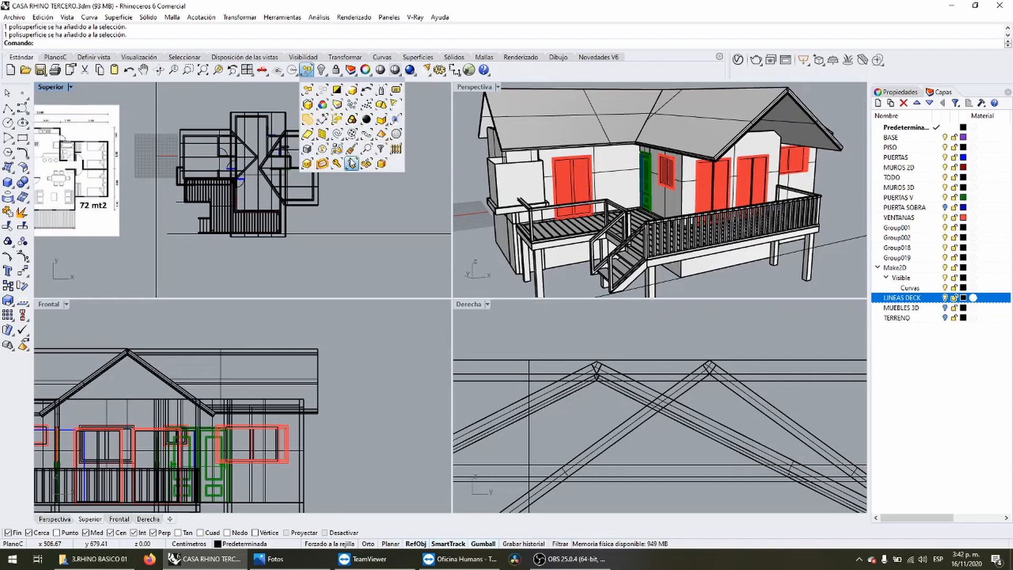
pyautogui.click(337, 135)
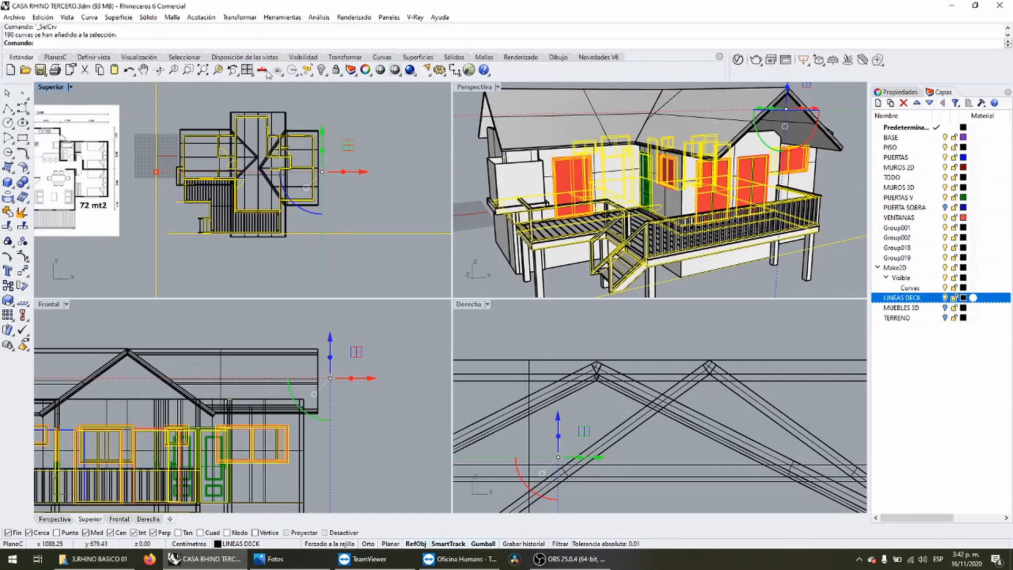
pyautogui.click(307, 69)
pyautogui.click(337, 90)
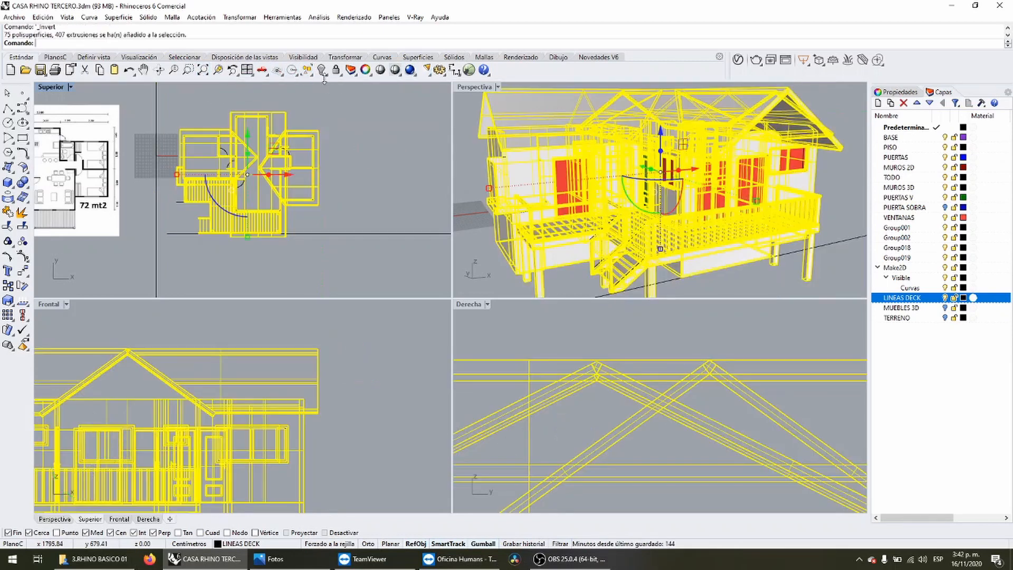
pyautogui.click(321, 70)
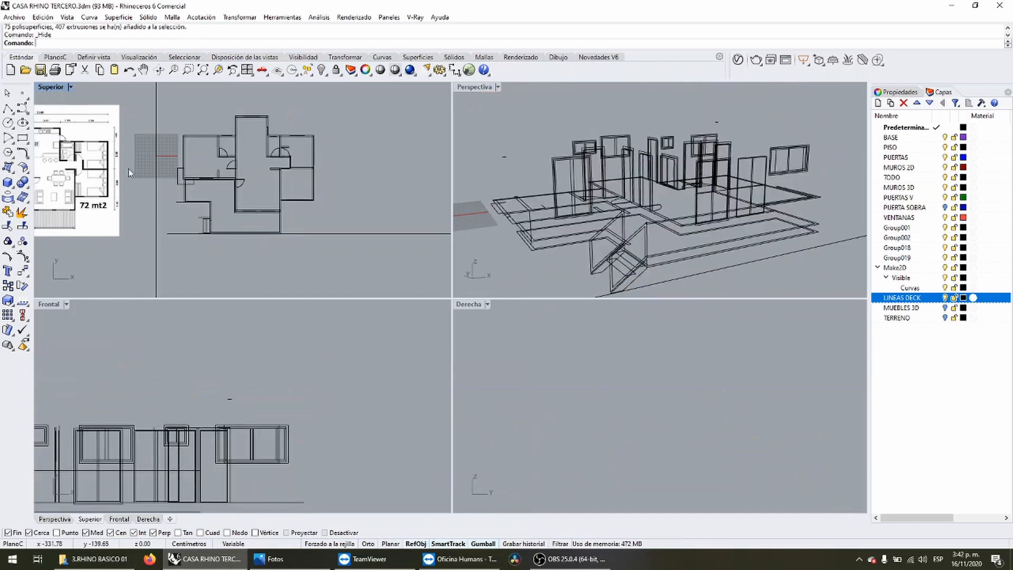
# Select the wall outline curves of the bedroom wing and the opposite wing in the top view.
pyautogui.scroll(3, 233, 175)
pyautogui.scroll(2, 148, 131)
pyautogui.click(135, 138)
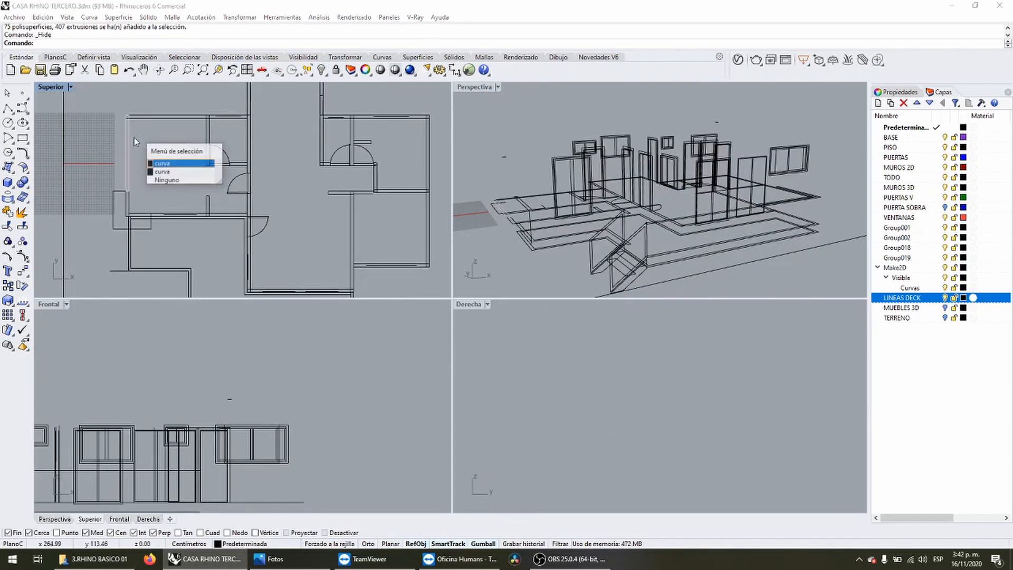
pyautogui.click(167, 171)
pyautogui.scroll(2, 422, 136)
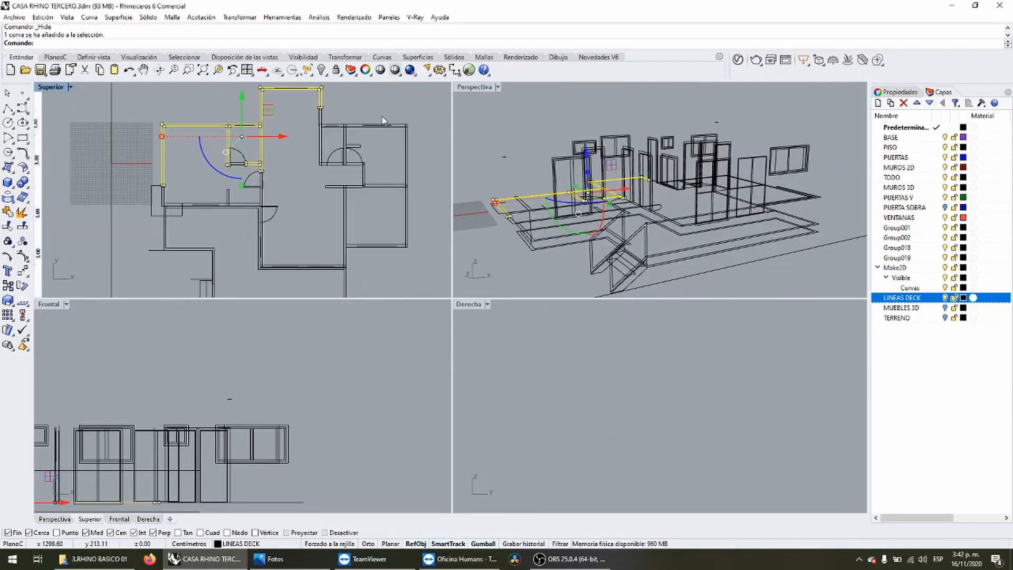
pyautogui.click(422, 136)
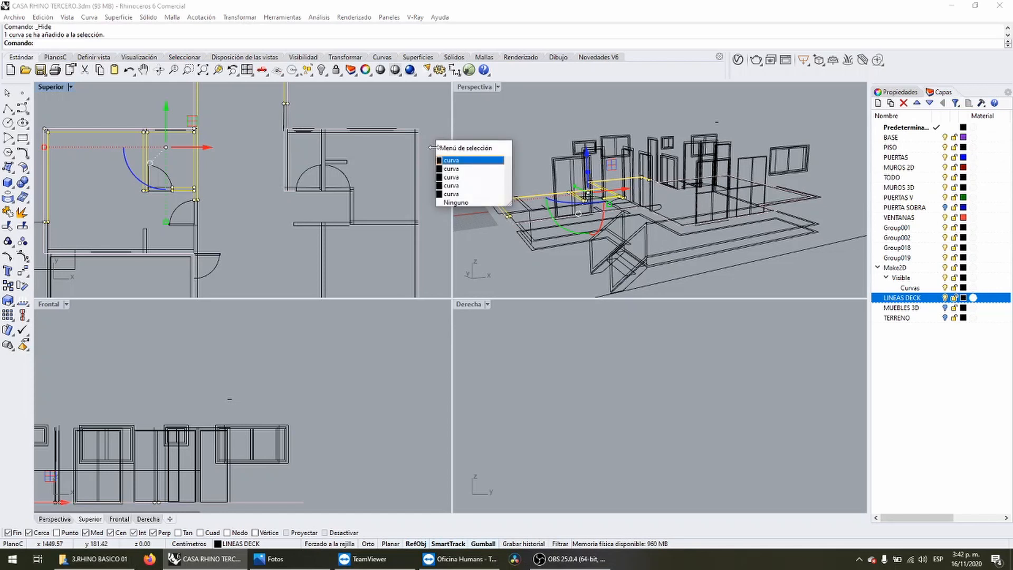
pyautogui.click(451, 178)
# Add the wall outline curve beside the deck to the selection, leaving out the deck groups.
pyautogui.scroll(-2, 249, 215)
pyautogui.scroll(5, 200, 225)
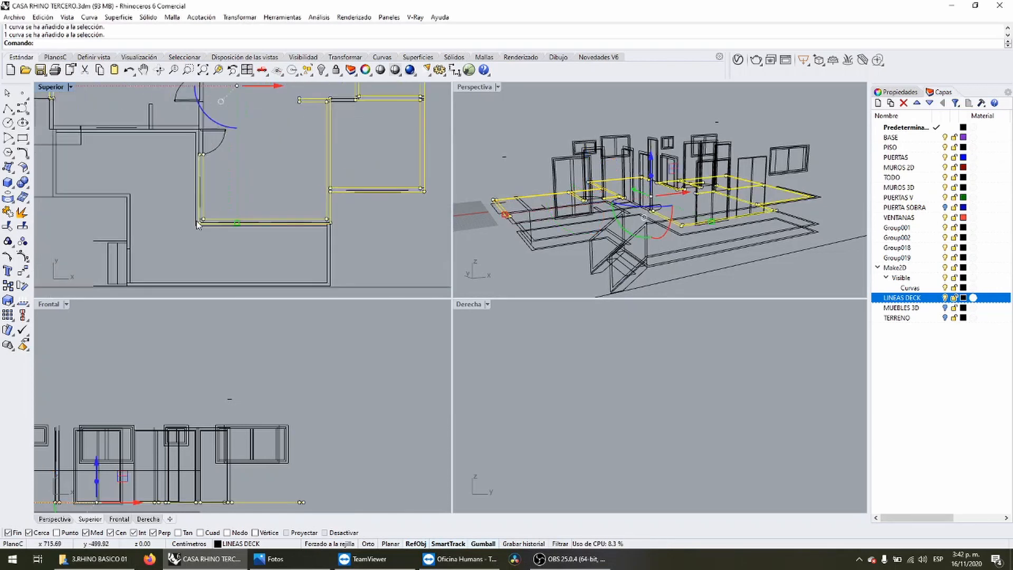
pyautogui.scroll(-2, 199, 226)
pyautogui.scroll(5, 137, 138)
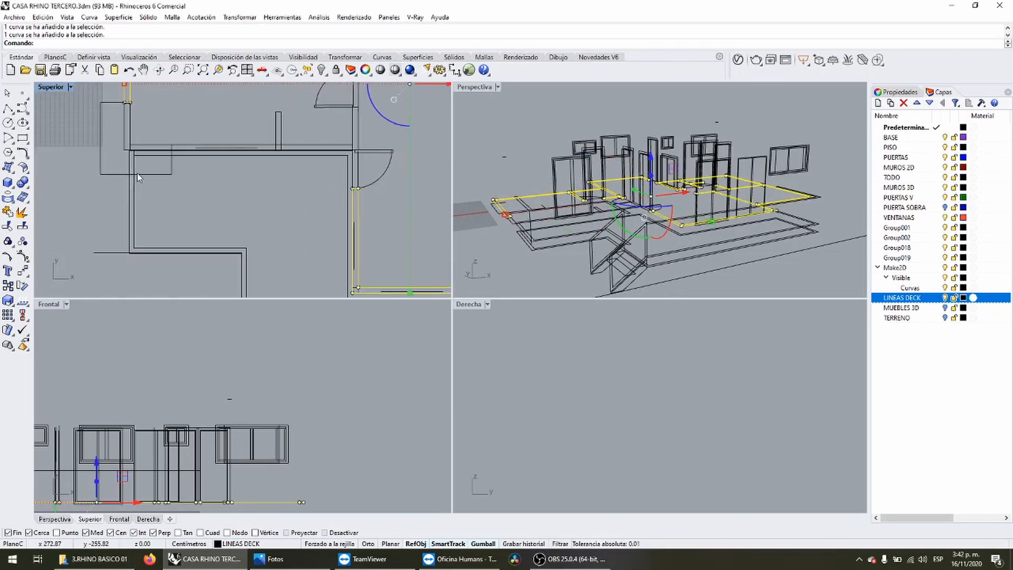
pyautogui.click(217, 138)
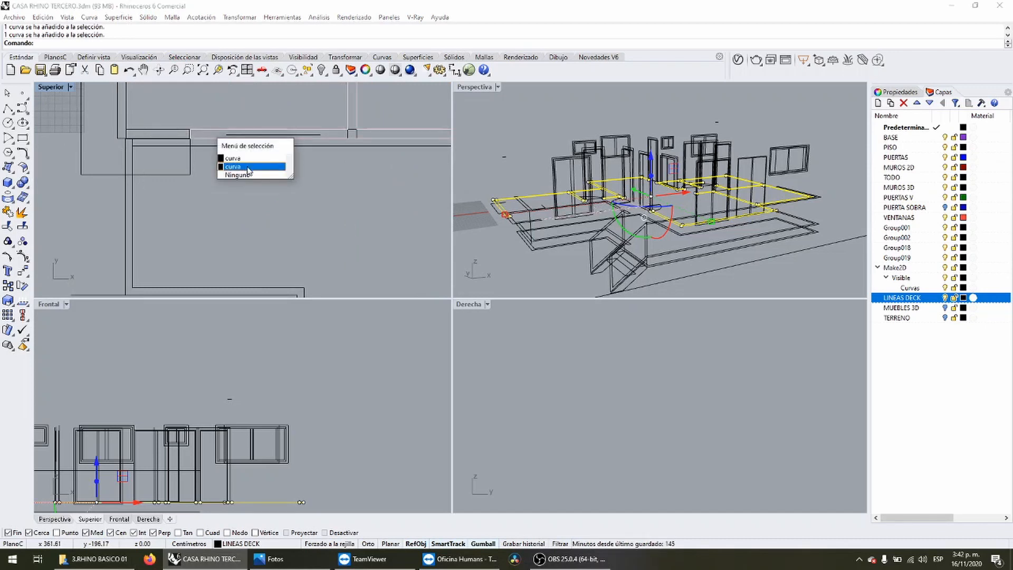
pyautogui.scroll(-2, 235, 186)
pyautogui.scroll(3, 169, 177)
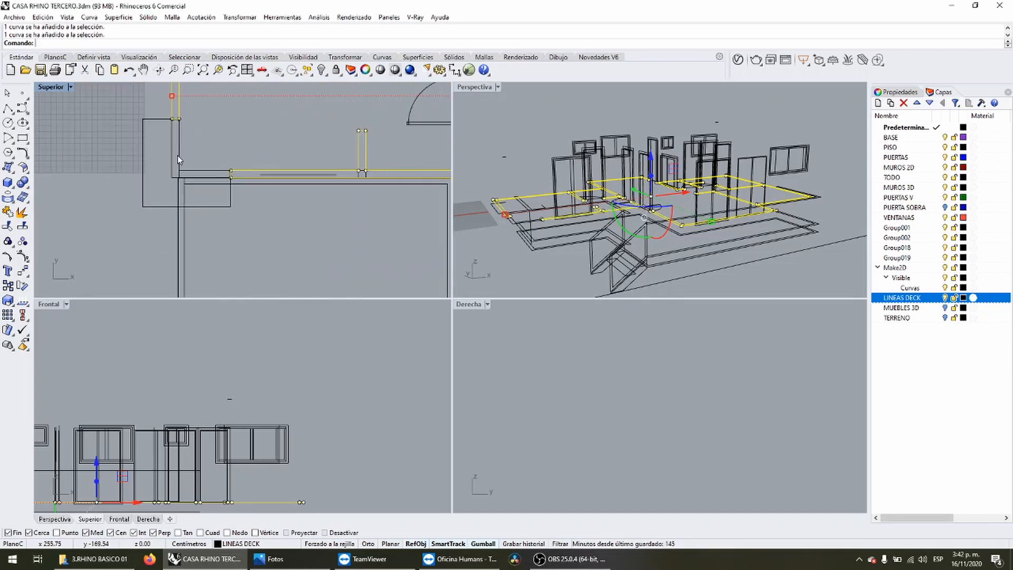
pyautogui.click(182, 232)
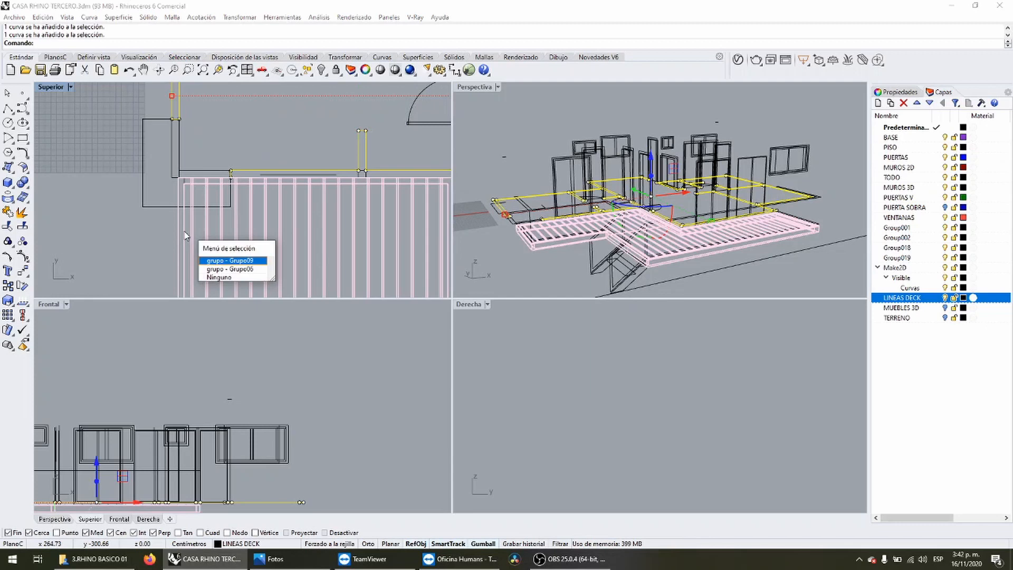
pyautogui.click(211, 277)
# Invert the selection and hide everything except the three wall outline curves.
pyautogui.scroll(-2, 211, 278)
pyautogui.scroll(4, 257, 213)
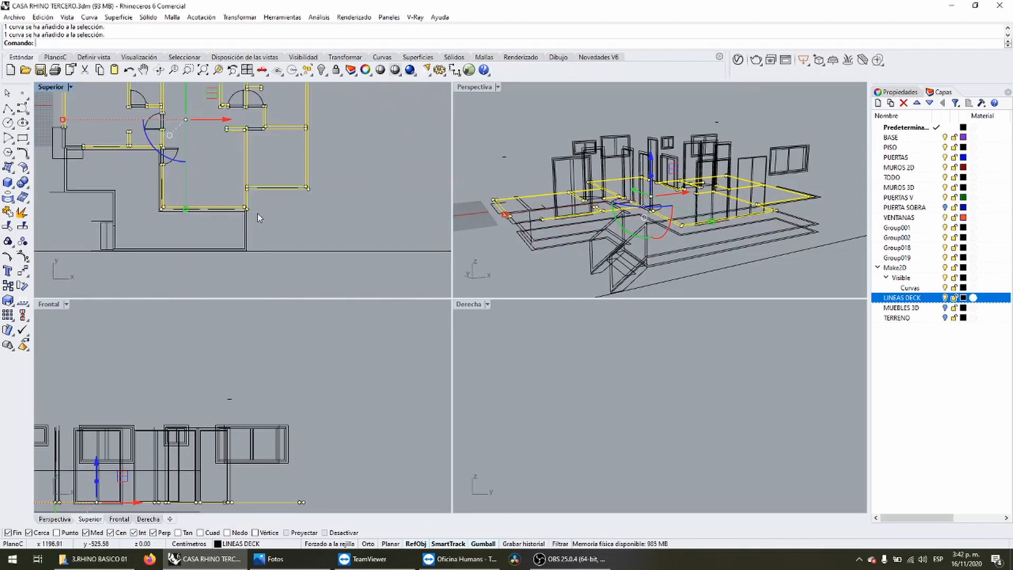
pyautogui.scroll(-6, 271, 188)
pyautogui.moveTo(191, 187); pyautogui.dragTo(217, 238, button='right')
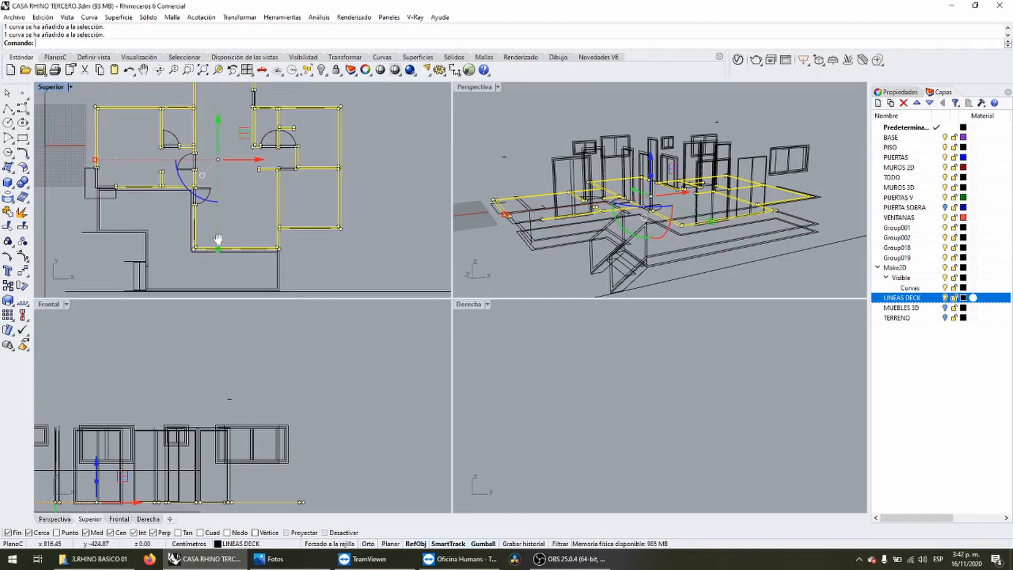
pyautogui.scroll(-3, 211, 206)
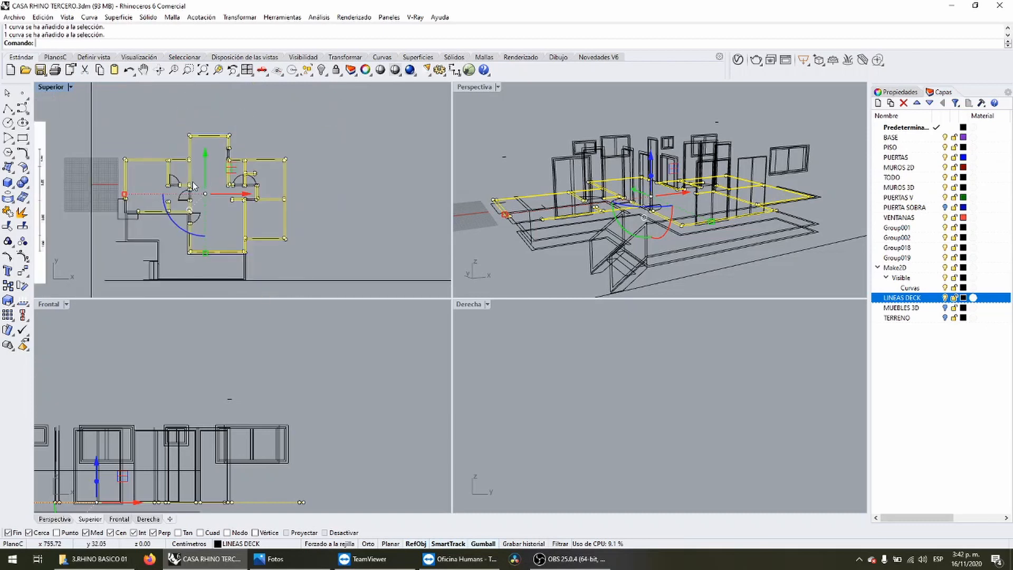
pyautogui.click(307, 71)
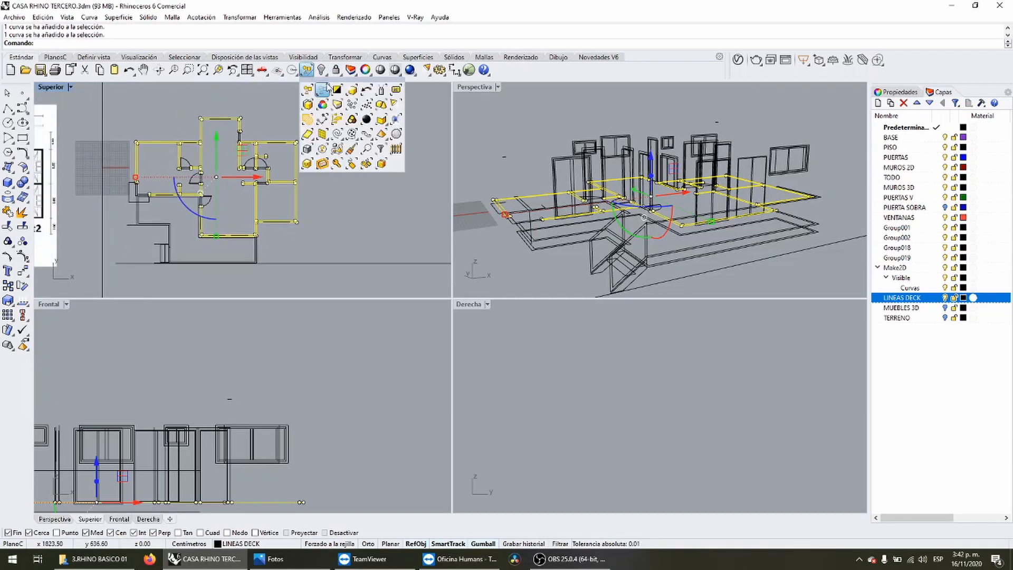
pyautogui.click(337, 90)
pyautogui.click(321, 70)
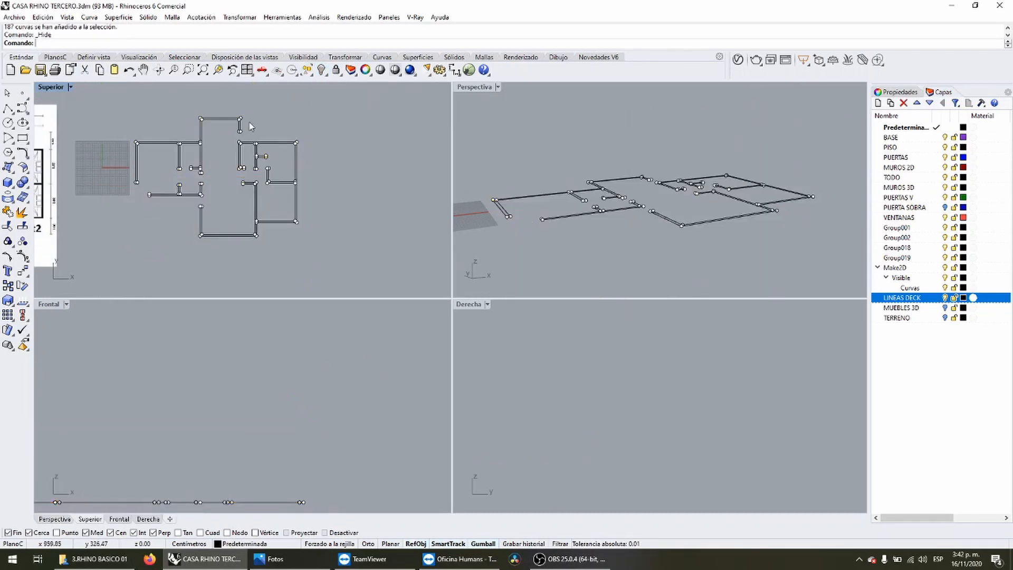
# Turn off the curves' control points, select all three wall outlines and show all hidden objects again.
pyautogui.press('Escape')
pyautogui.moveTo(124, 115); pyautogui.dragTo(126, 116)
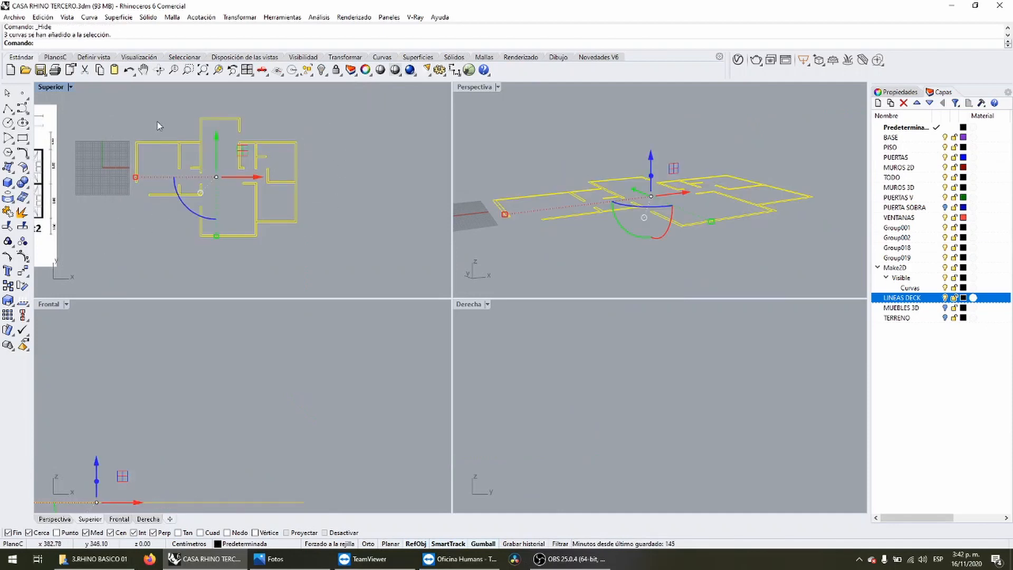
pyautogui.click(23, 226)
pyautogui.rightClick(322, 70)
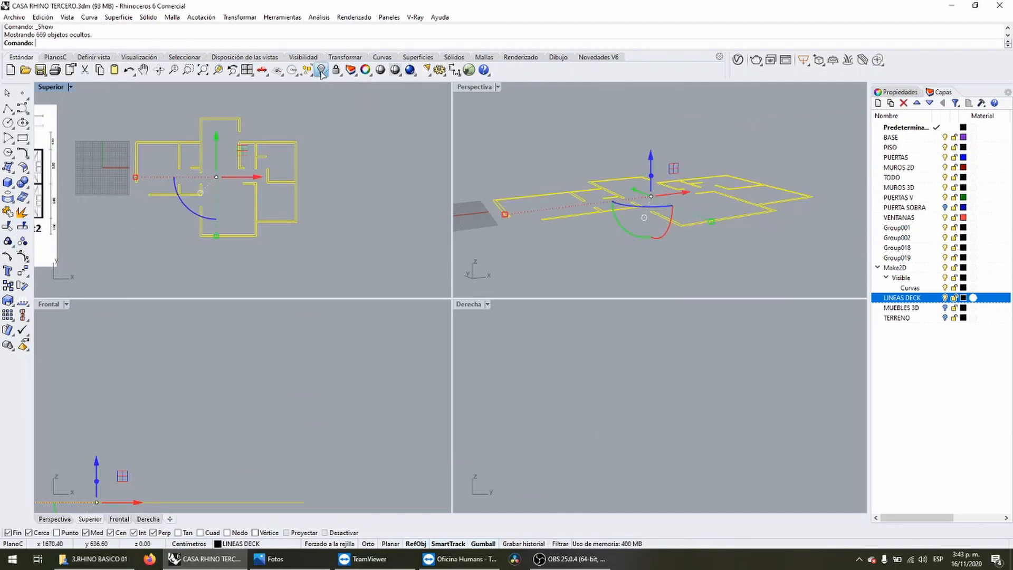
pyautogui.scroll(-5, 217, 388)
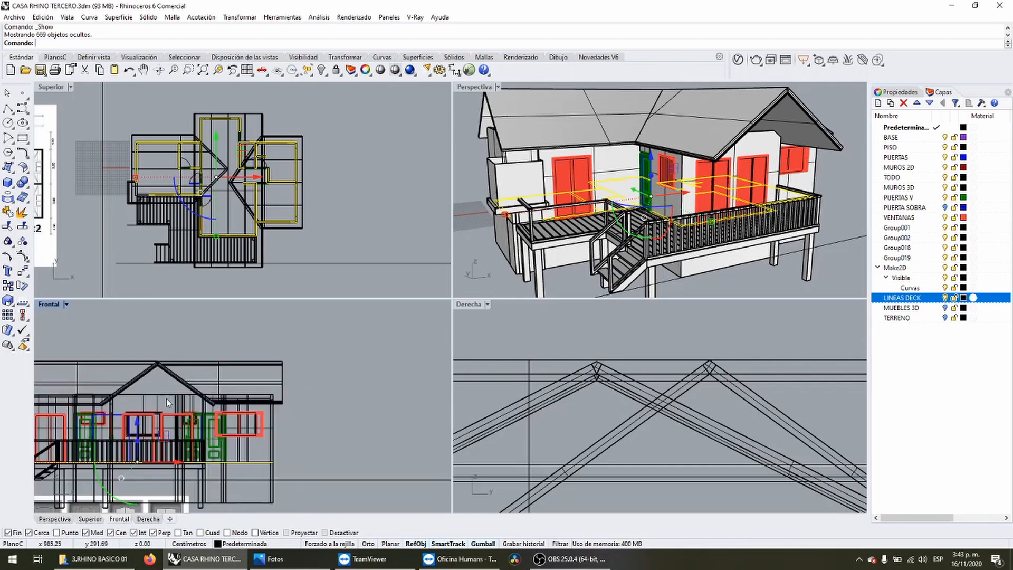
# Move the selected wall outlines up to the top of the walls in the front view.
pyautogui.moveTo(209, 412); pyautogui.dragTo(168, 418)
pyautogui.scroll(9, 205, 361)
pyautogui.scroll(6, 129, 408)
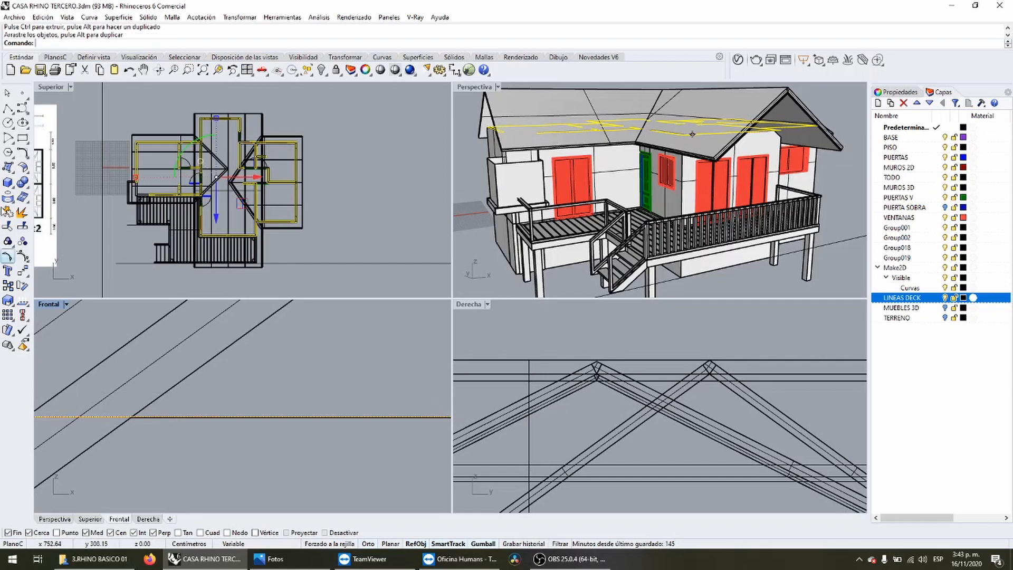
# Extrude the raised wall outlines upward as solids by about 359 cm, past the roof ridges.
pyautogui.click(55, 224)
pyautogui.scroll(-20, 278, 418)
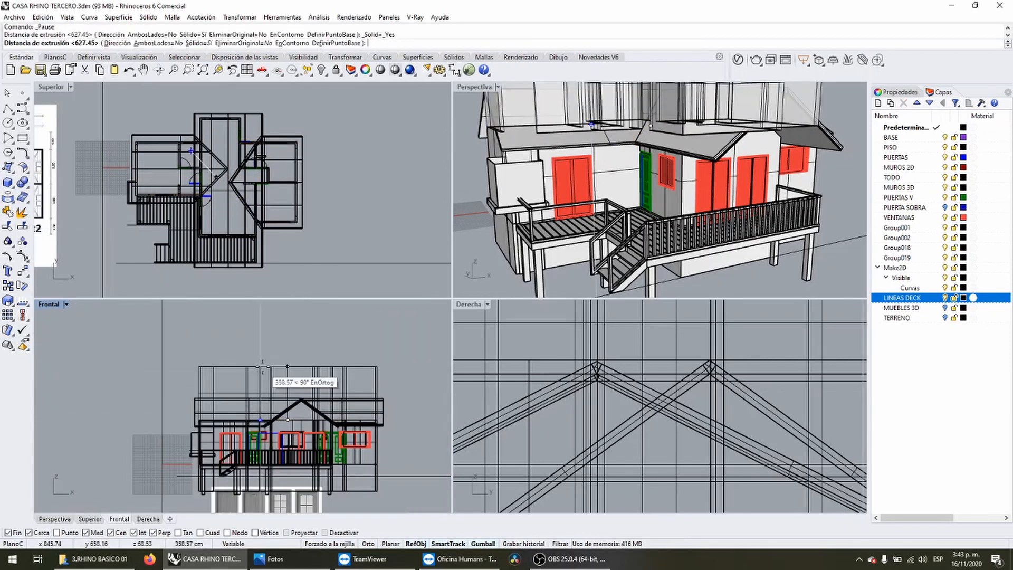
pyautogui.click(263, 368)
# Examine from all around the house how the extruded upper walls meet the roofs, gables and existing walls.
pyautogui.moveTo(616, 177); pyautogui.dragTo(578, 225, button='right')
pyautogui.scroll(-5, 591, 204)
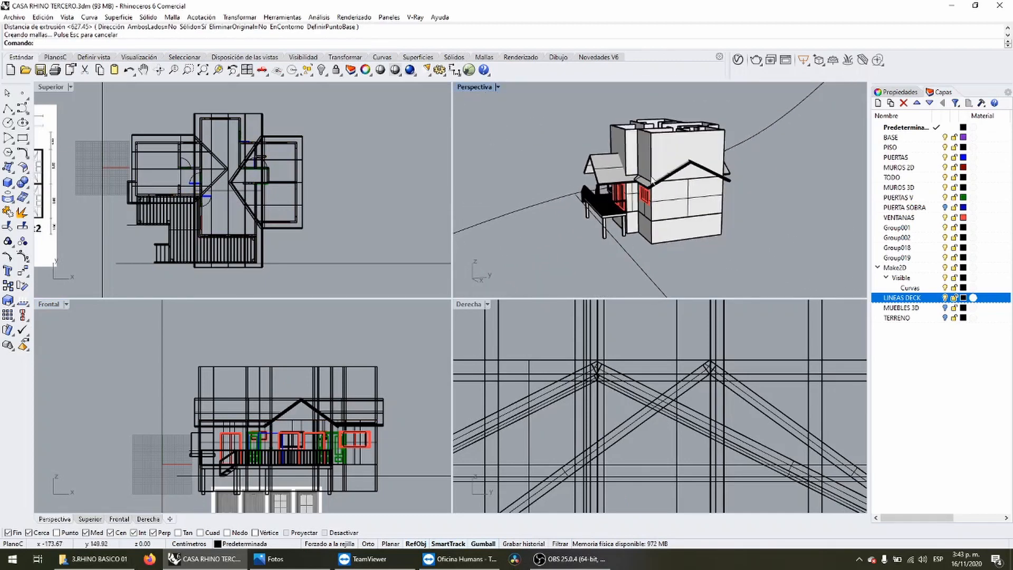
pyautogui.moveTo(786, 174); pyautogui.dragTo(555, 236, button='right')
pyautogui.scroll(6, 696, 173)
pyautogui.scroll(5, 604, 168)
pyautogui.scroll(-3, 642, 143)
pyautogui.scroll(6, 593, 153)
pyautogui.scroll(-6, 593, 154)
pyautogui.scroll(-4, 663, 210)
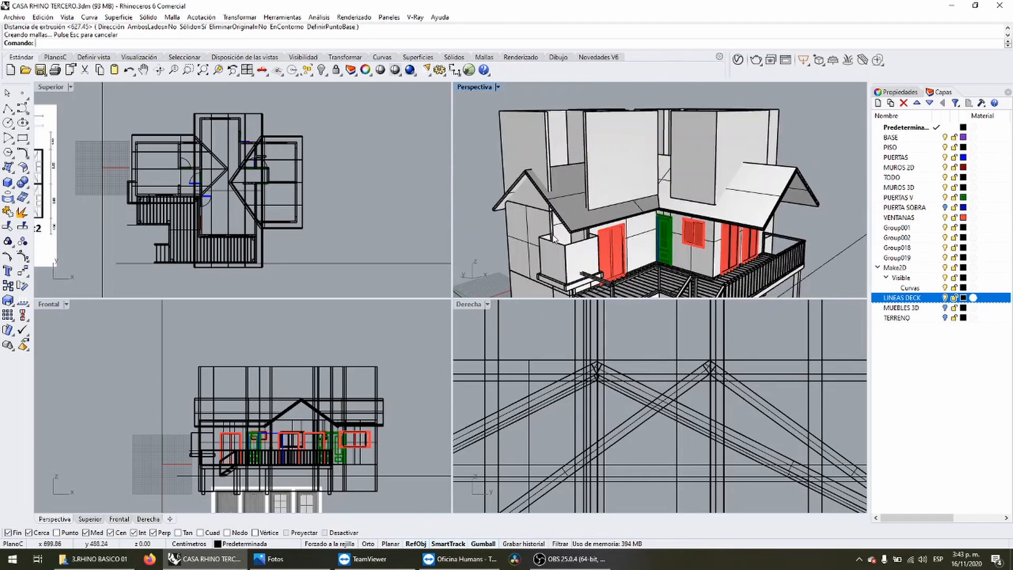
pyautogui.scroll(5, 554, 239)
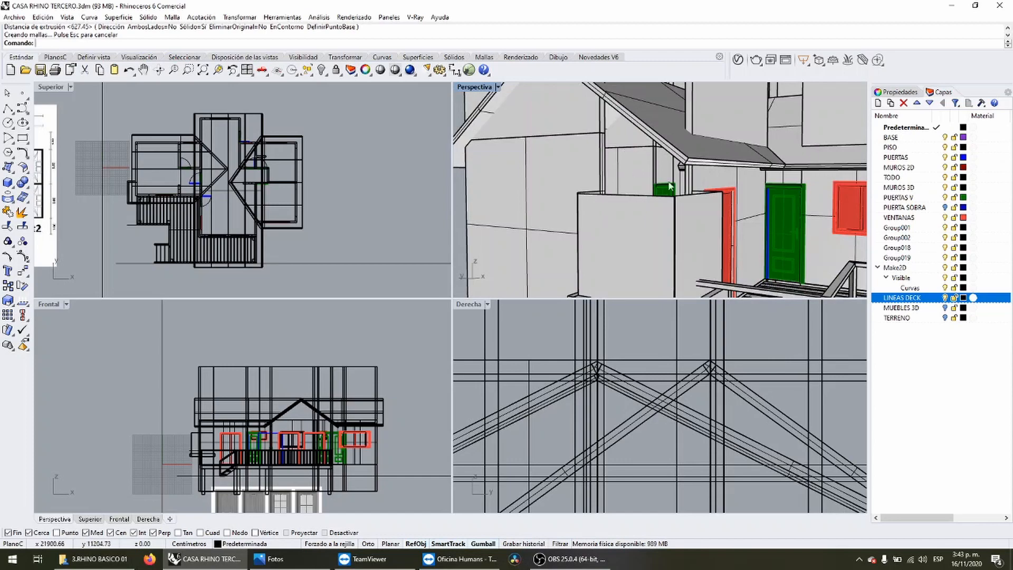
pyautogui.moveTo(669, 186); pyautogui.dragTo(634, 186, button='right')
pyautogui.scroll(-3, 599, 208)
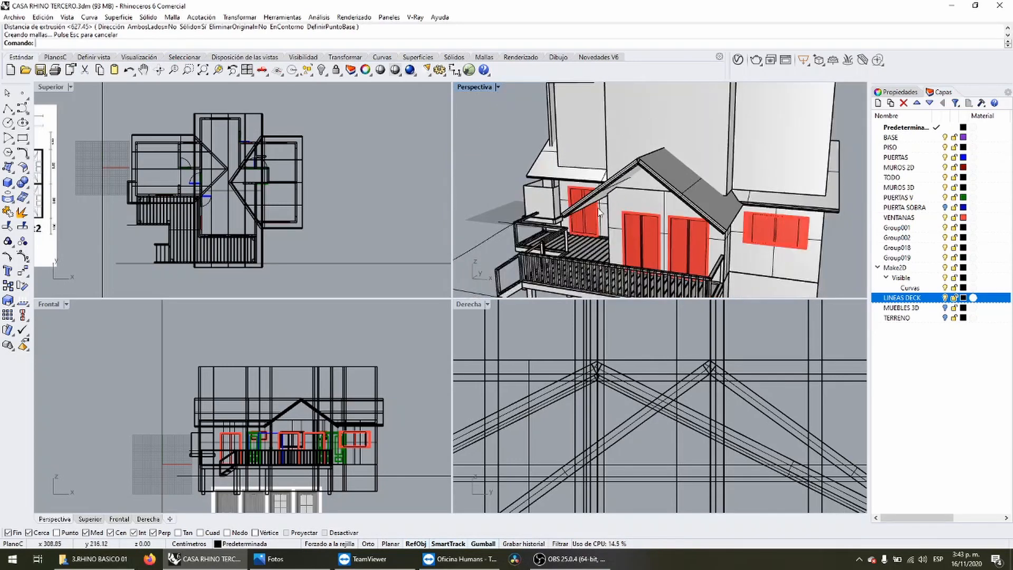
pyautogui.scroll(-4, 599, 211)
# Select the three upper wall extrusions and subtract the roofs from them with Boolean Difference, keeping the originals.
pyautogui.moveTo(397, 388); pyautogui.dragTo(189, 343)
pyautogui.moveTo(669, 201); pyautogui.dragTo(686, 200, button='right')
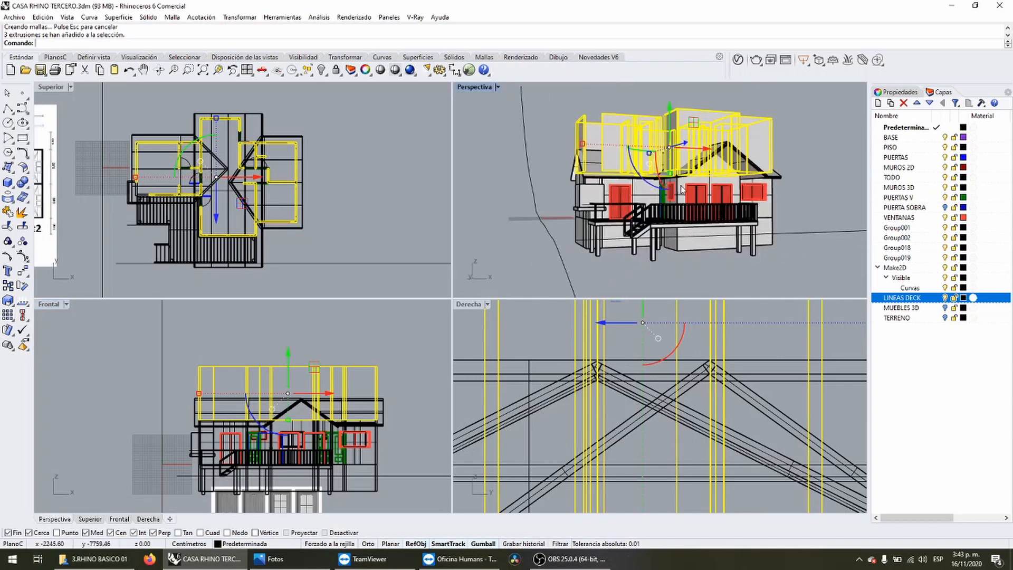
pyautogui.scroll(3, 686, 200)
pyautogui.click(22, 184)
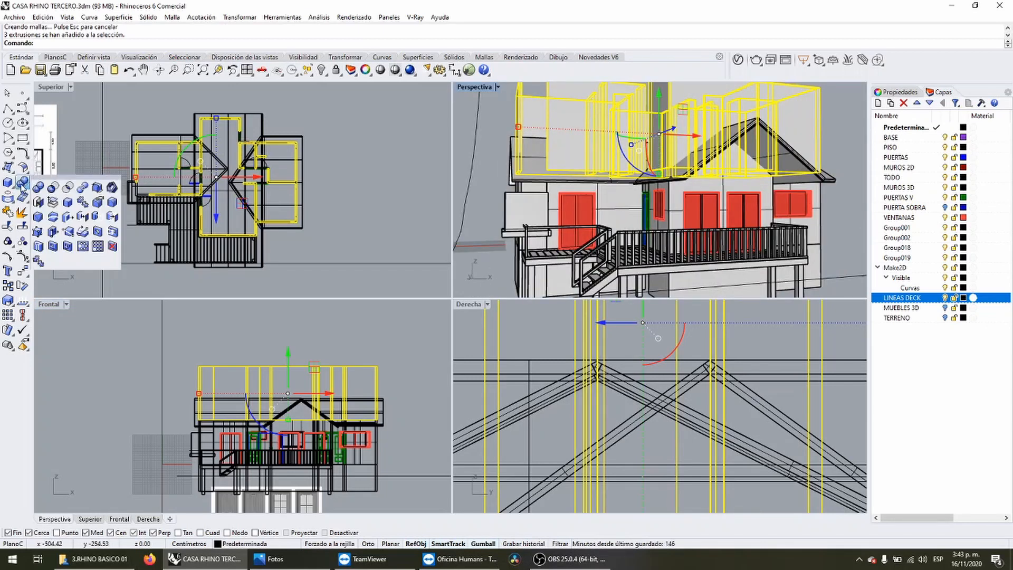
pyautogui.click(53, 187)
pyautogui.moveTo(389, 412); pyautogui.dragTo(187, 384)
pyautogui.press('Return')
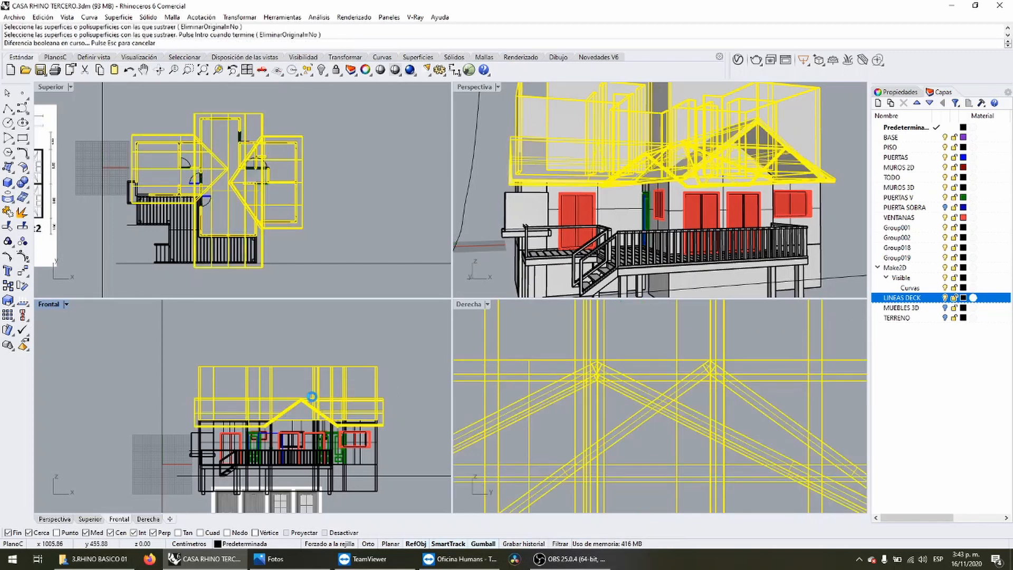
# Select the leftover wall pieces above the roofs in the front view and delete them.
pyautogui.click(375, 343)
pyautogui.moveTo(395, 368); pyautogui.dragTo(261, 368)
pyautogui.moveTo(188, 351); pyautogui.dragTo(187, 350)
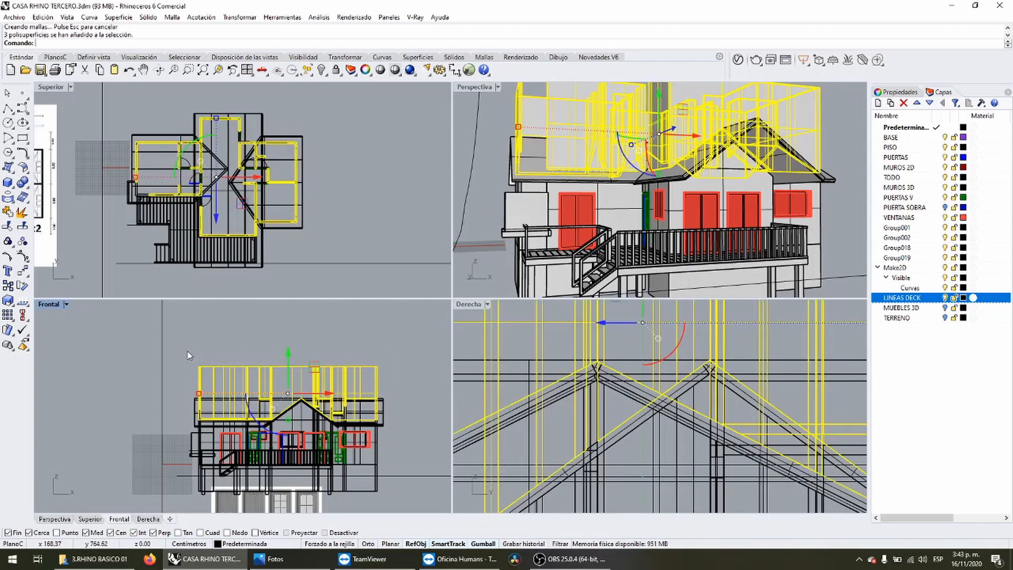
pyautogui.press('Delete')
# Check the gable wall pieces on each side of the house by selecting them one after another.
pyautogui.scroll(4, 603, 191)
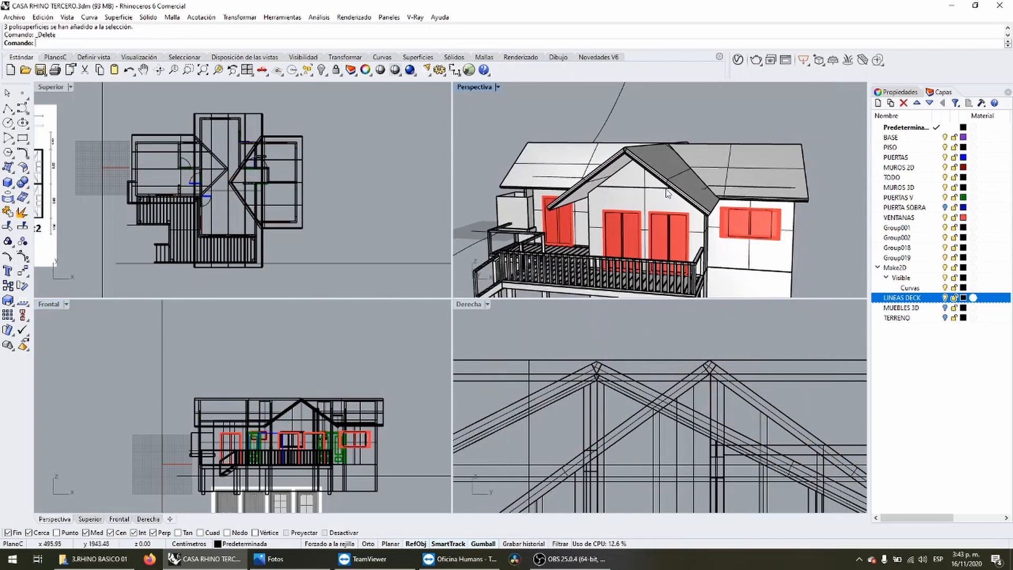
pyautogui.click(612, 159)
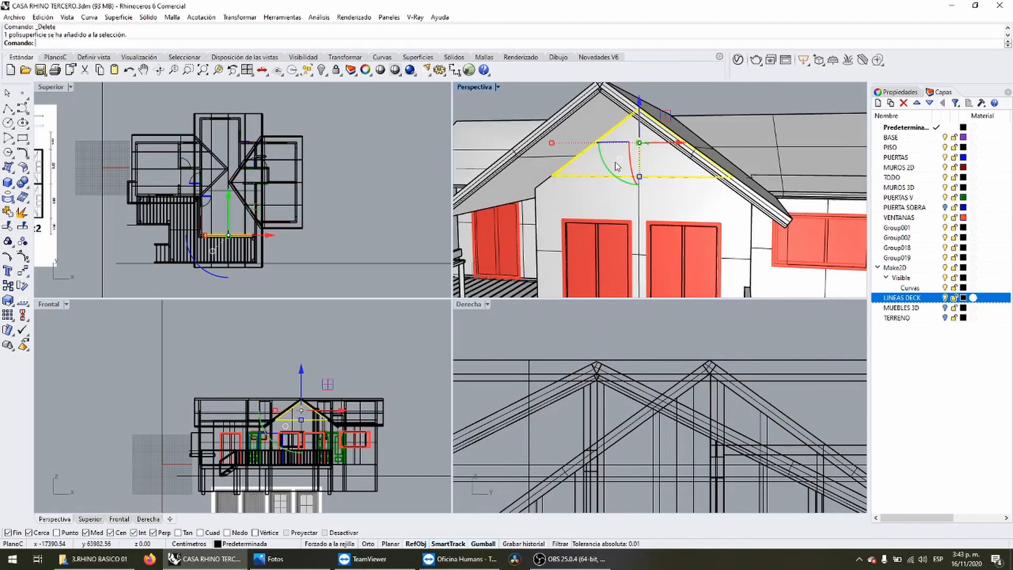
pyautogui.moveTo(613, 160)
pyautogui.mouseDown(button='right')
pyautogui.moveTo(716, 134)
pyautogui.moveTo(732, 156)
pyautogui.moveTo(610, 156)
pyautogui.mouseUp(button='right')
pyautogui.click(731, 156)
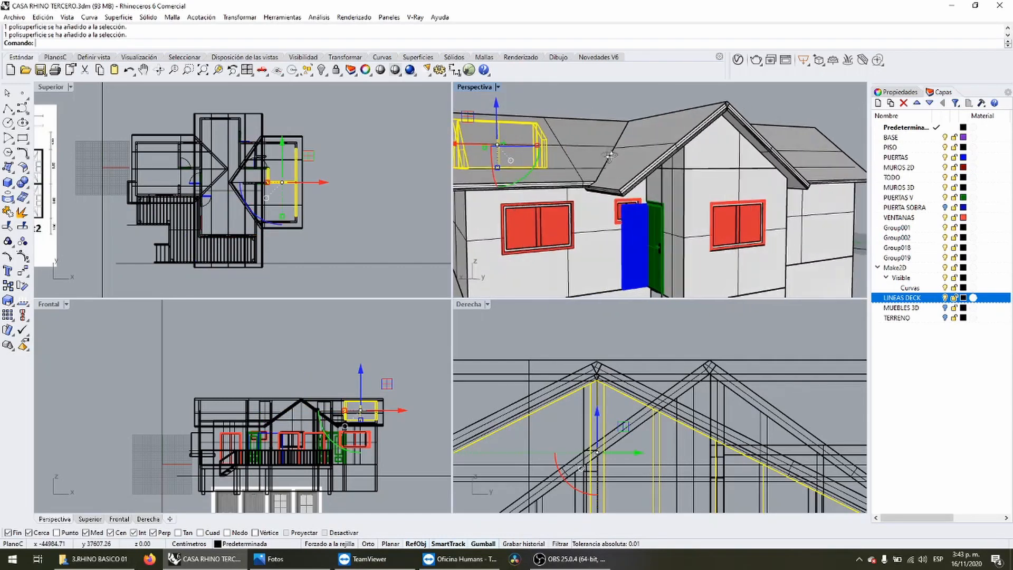
pyautogui.moveTo(706, 161); pyautogui.dragTo(802, 164, button='right')
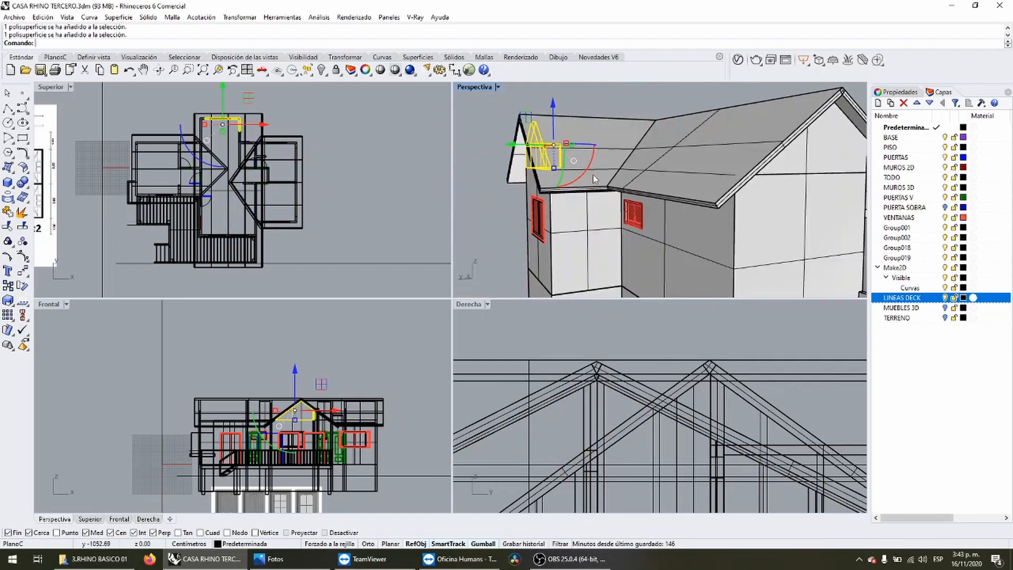
pyautogui.click(803, 164)
pyautogui.scroll(-5, 803, 164)
pyautogui.press('Escape')
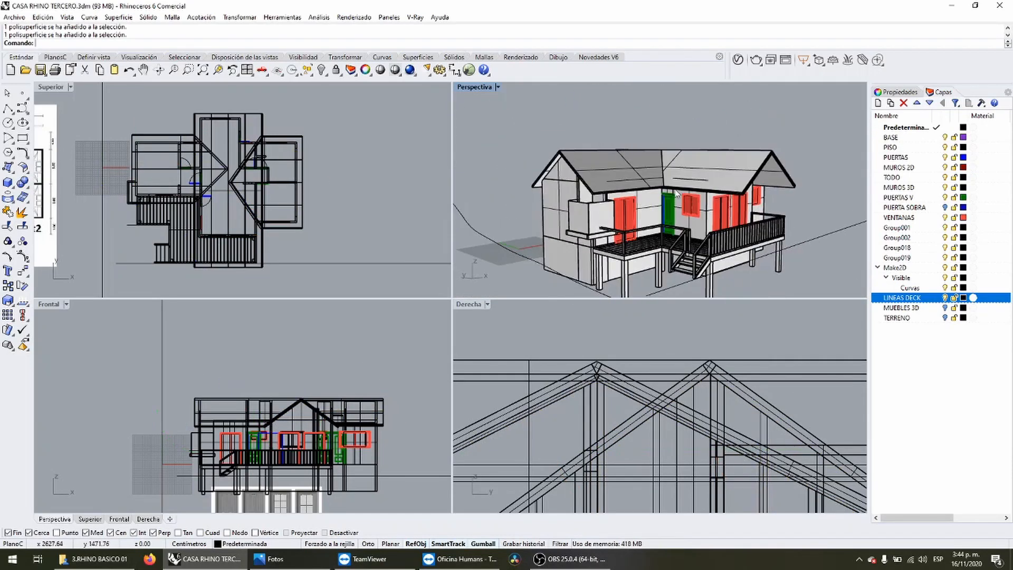
# Maximize the perspective view to inspect the whole house, and switch to the reference photo in Photos.
pyautogui.doubleClick(479, 87)
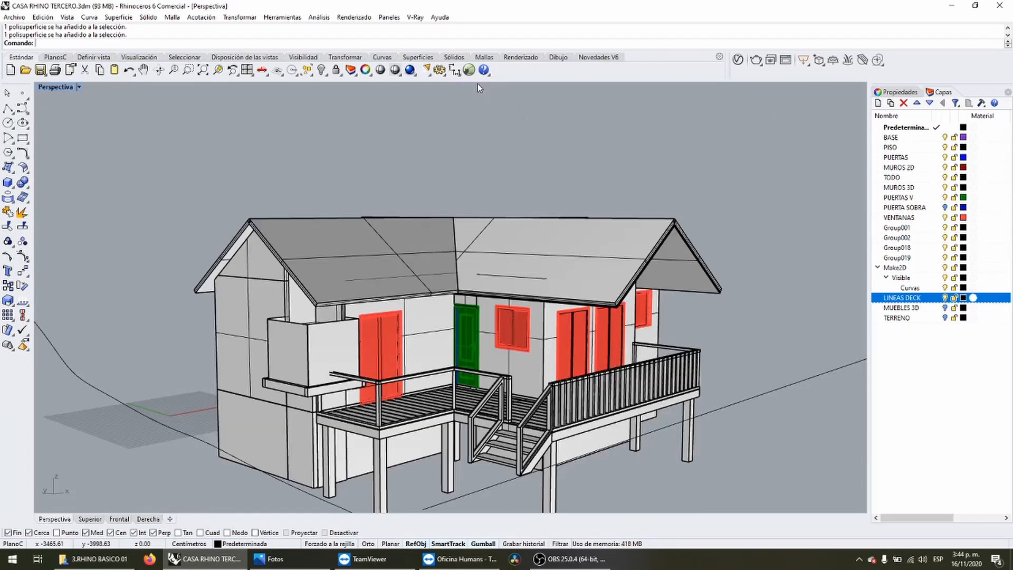
pyautogui.moveTo(672, 169); pyautogui.dragTo(455, 311, button='right')
pyautogui.scroll(2, 454, 312)
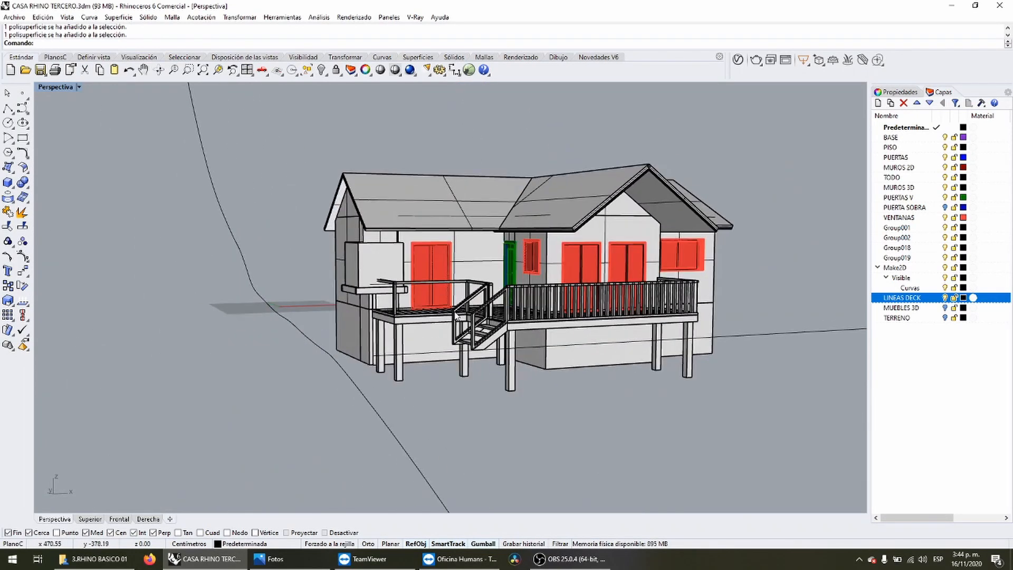
pyautogui.scroll(1, 507, 271)
pyautogui.scroll(2, 525, 317)
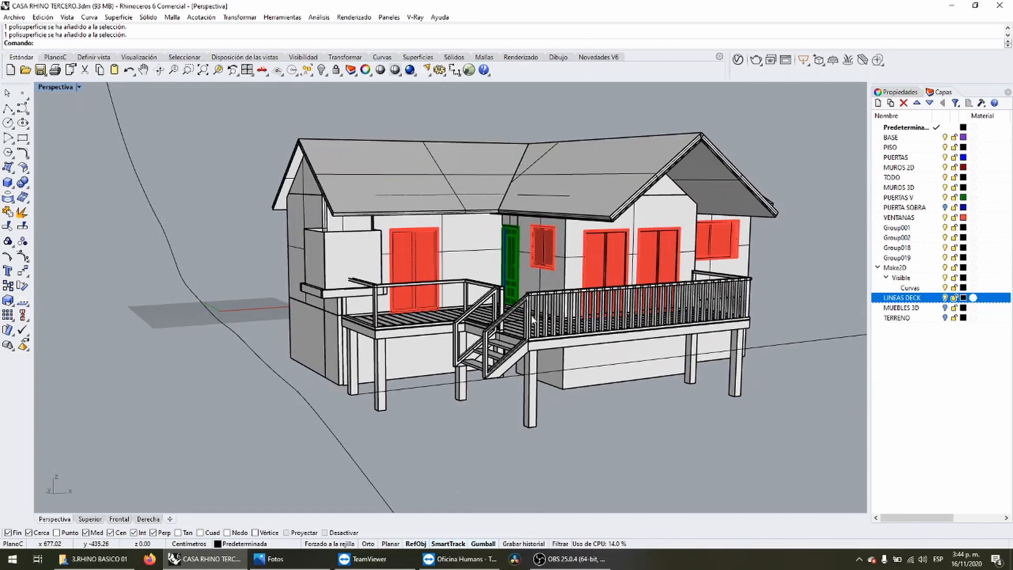
pyautogui.click(272, 559)
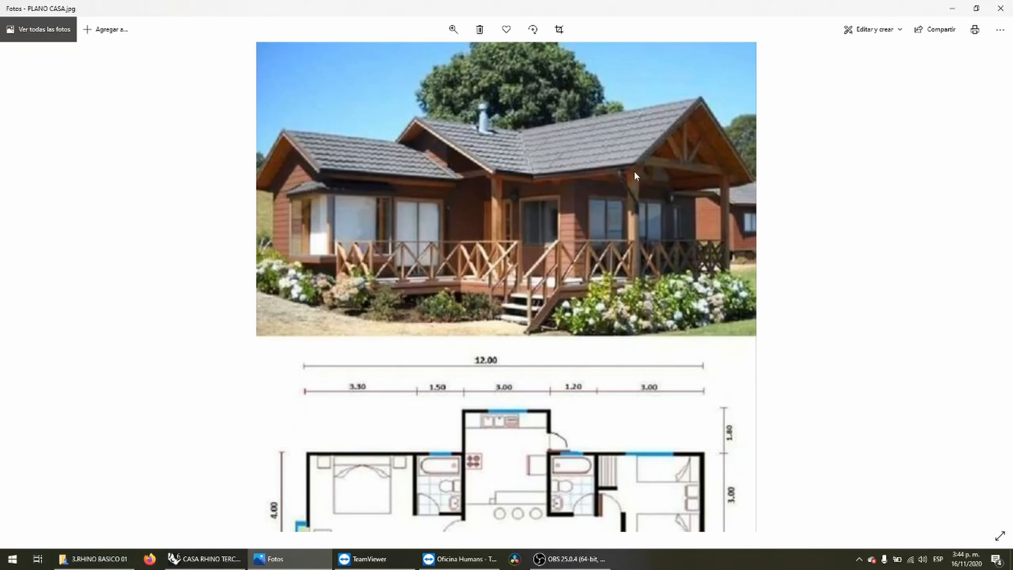
# Return to Rhino, restore the four-viewport layout, and select the front gable roof to locate its porch corner in the top view.
pyautogui.click(208, 559)
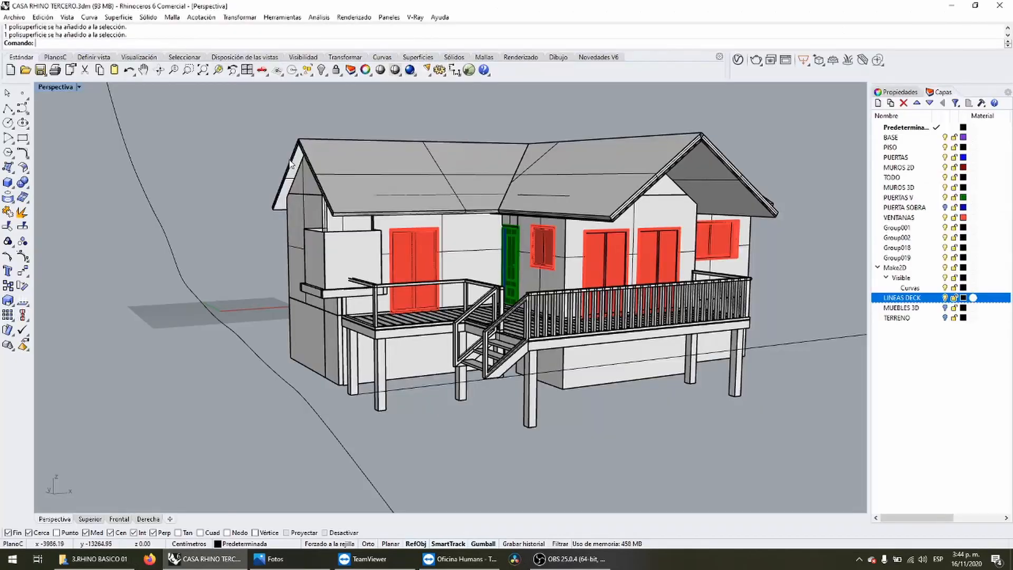
pyautogui.doubleClick(59, 86)
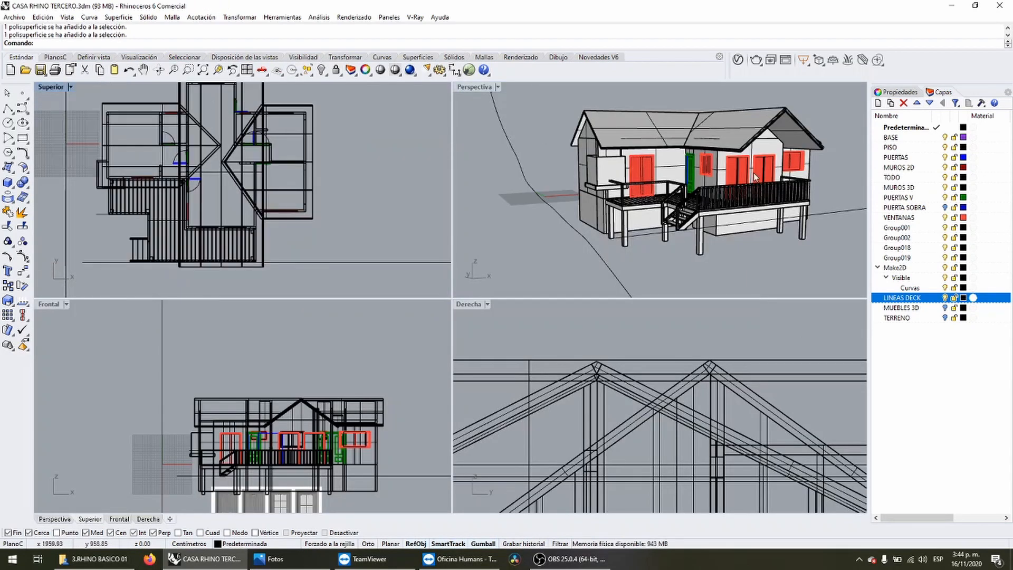
pyautogui.click(755, 147)
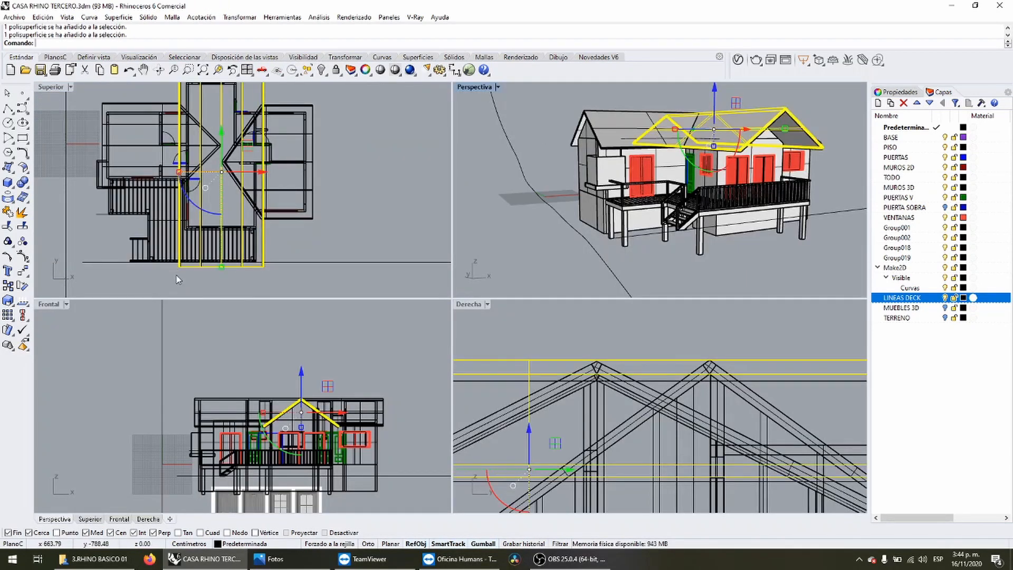
pyautogui.scroll(2, 182, 253)
pyautogui.scroll(3, 188, 224)
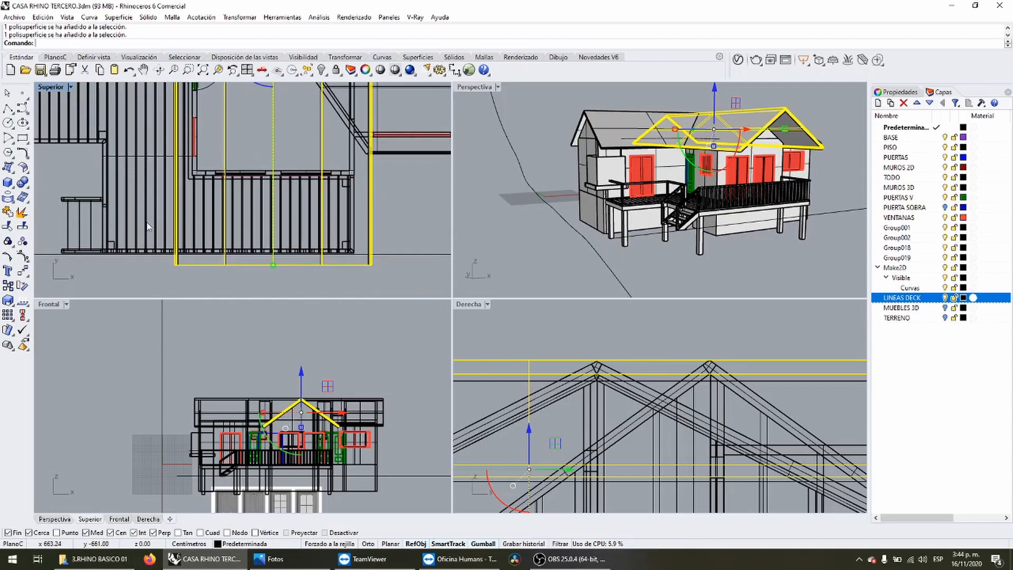
# Model a 20 by 20 cm box post at the stair-side porch corner, extending from the roof underside down to deck level.
pyautogui.click(14, 188)
pyautogui.click(23, 187)
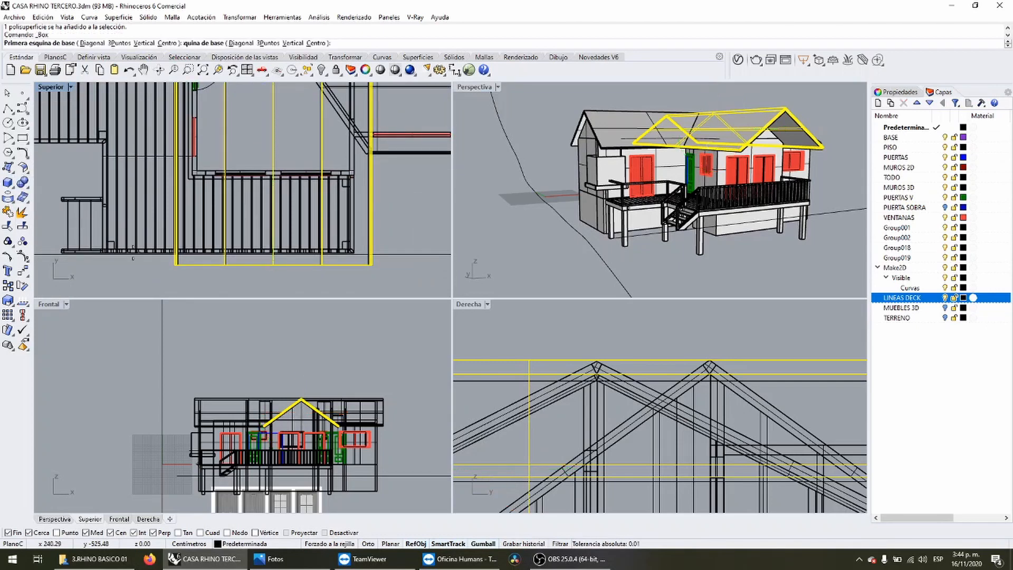
pyautogui.scroll(3, 126, 200)
pyautogui.click(122, 180)
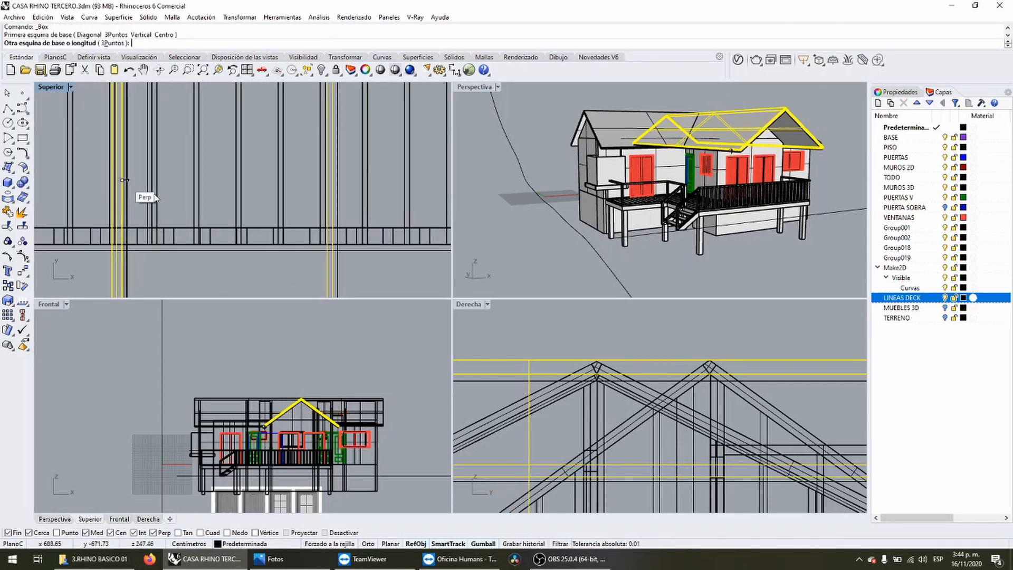
pyautogui.press('Return')
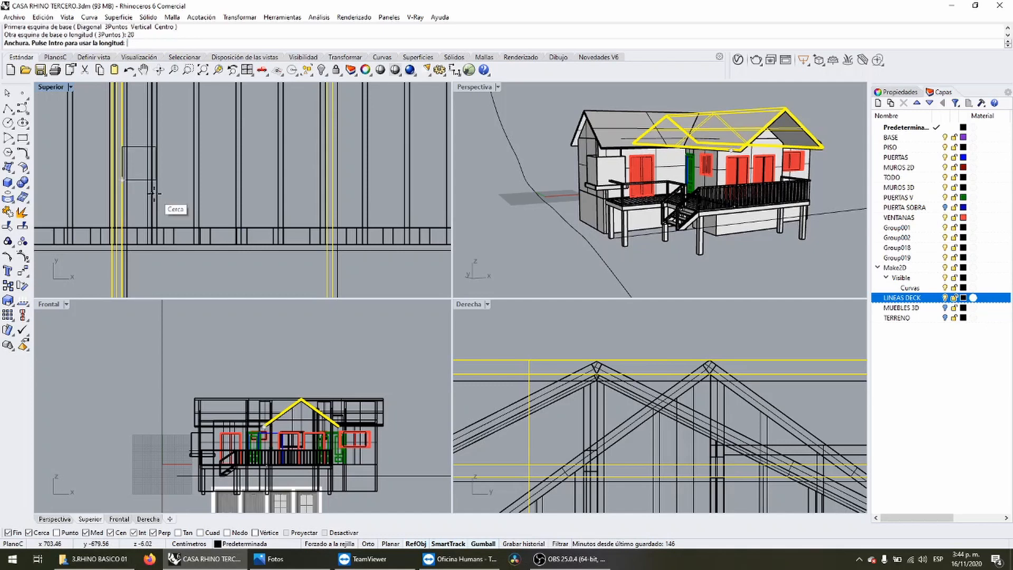
pyautogui.write('20')
pyautogui.press('Return')
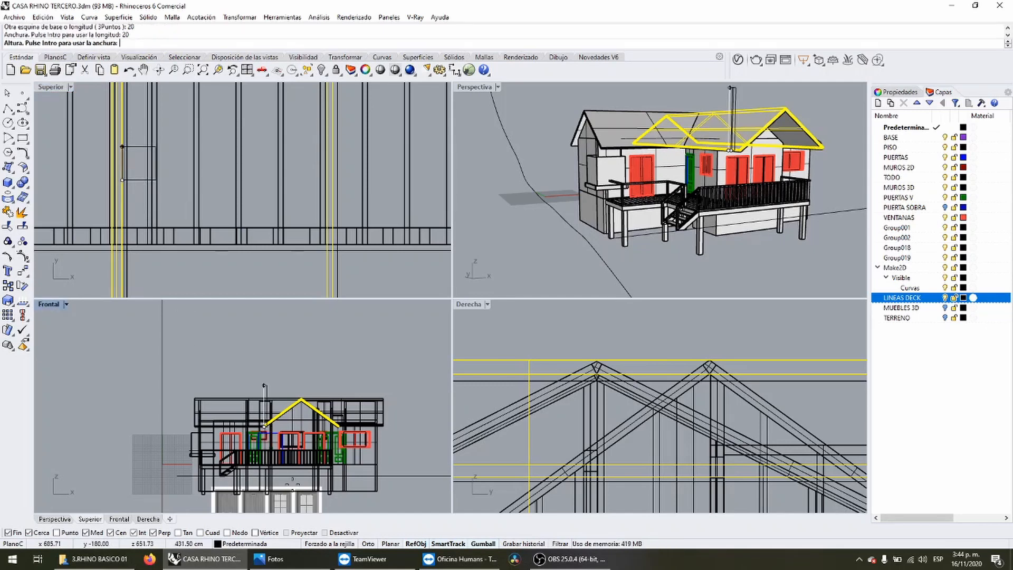
pyautogui.scroll(3, 264, 458)
pyautogui.scroll(5, 260, 461)
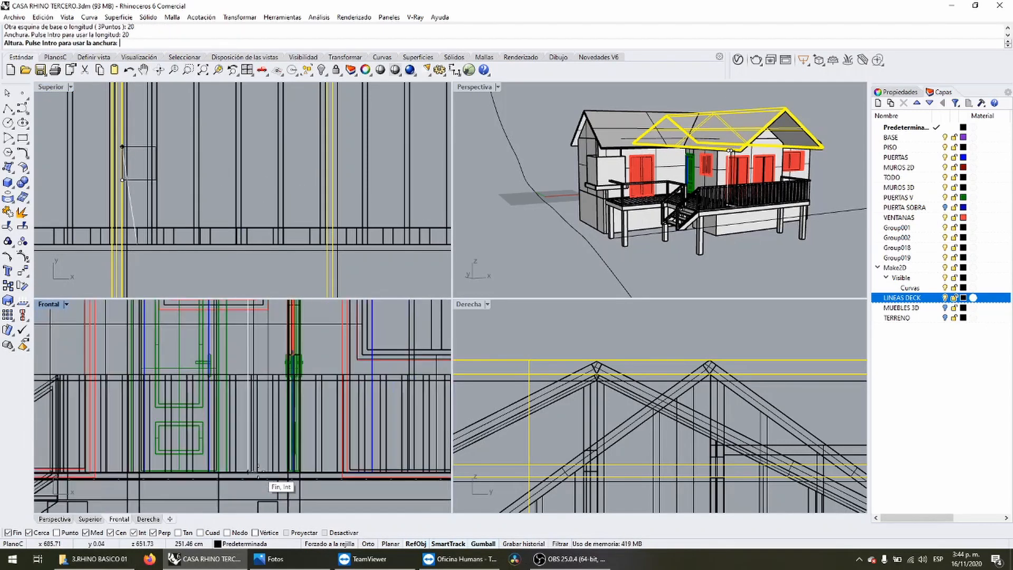
pyautogui.press('Return')
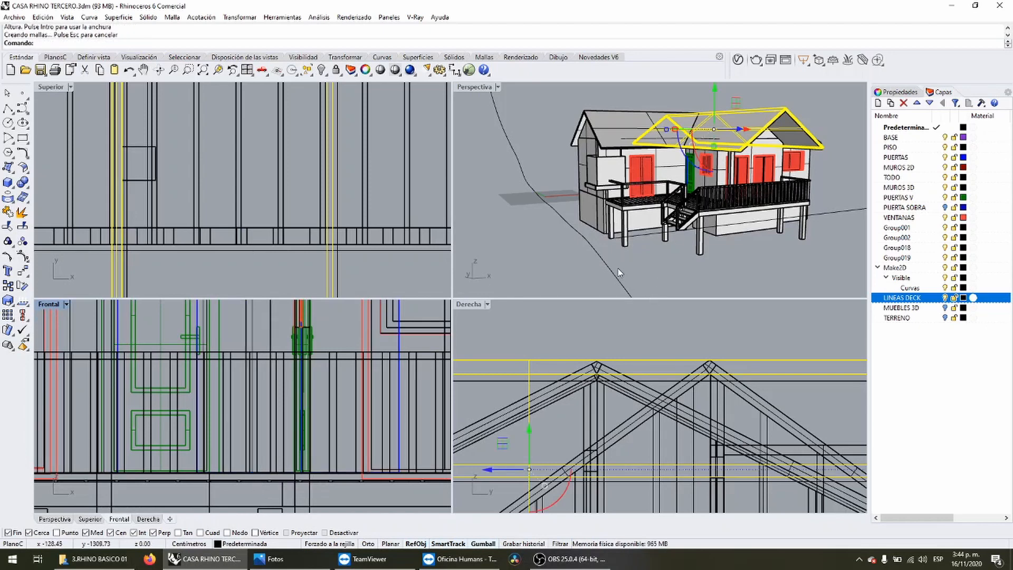
# Copy the new porch post straight across to the opposite front corner of the deck.
pyautogui.click(618, 270)
pyautogui.scroll(5, 729, 175)
pyautogui.click(784, 151)
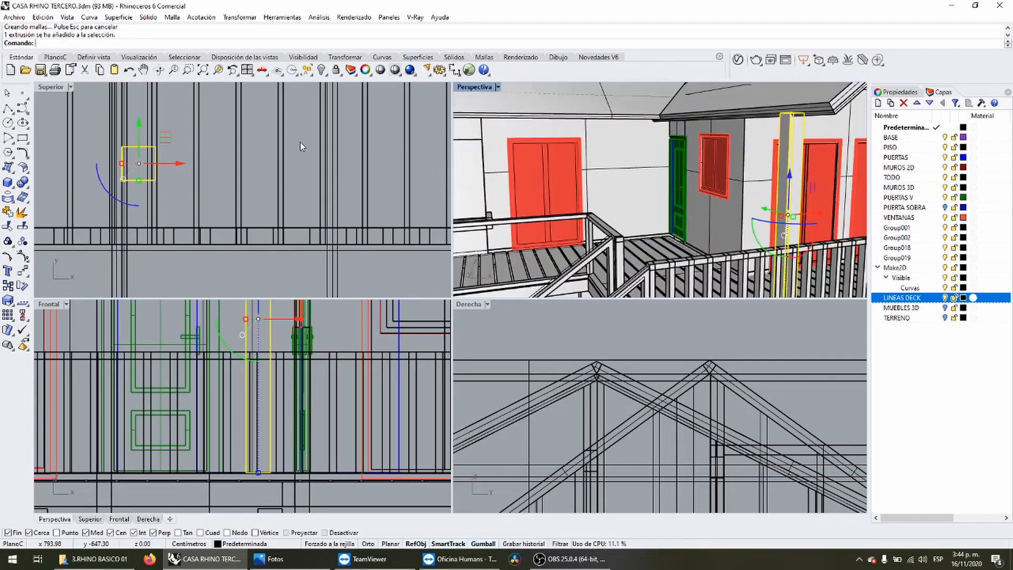
pyautogui.moveTo(175, 138); pyautogui.dragTo(312, 178)
pyautogui.scroll(-4, 177, 190)
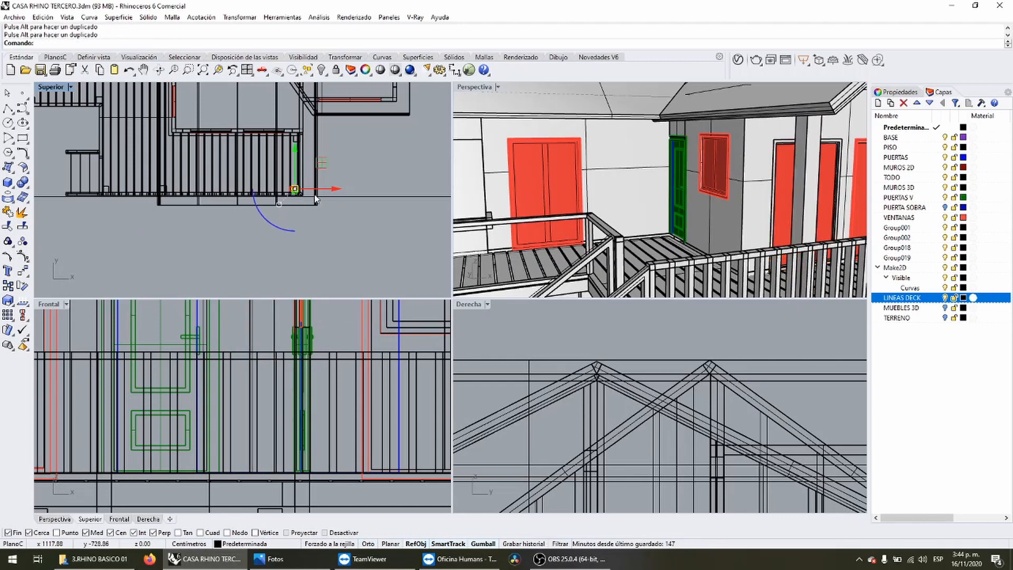
pyautogui.scroll(-8, 594, 174)
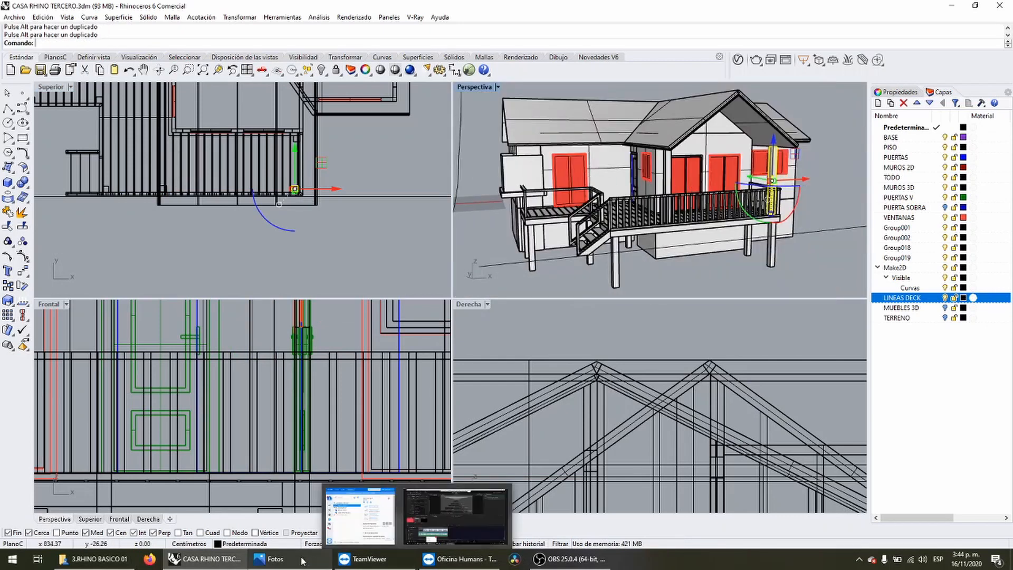
# Compare with the reference photo, then move both porch posts together outside the deck railing, beneath the roof's front edge.
pyautogui.click(271, 558)
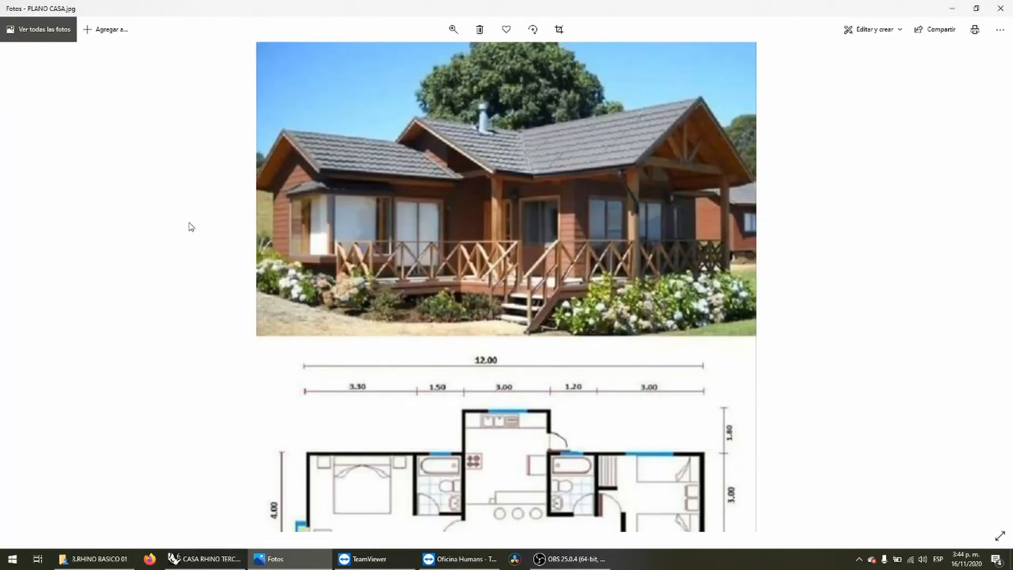
pyautogui.hotkey('alt', 'Tab')
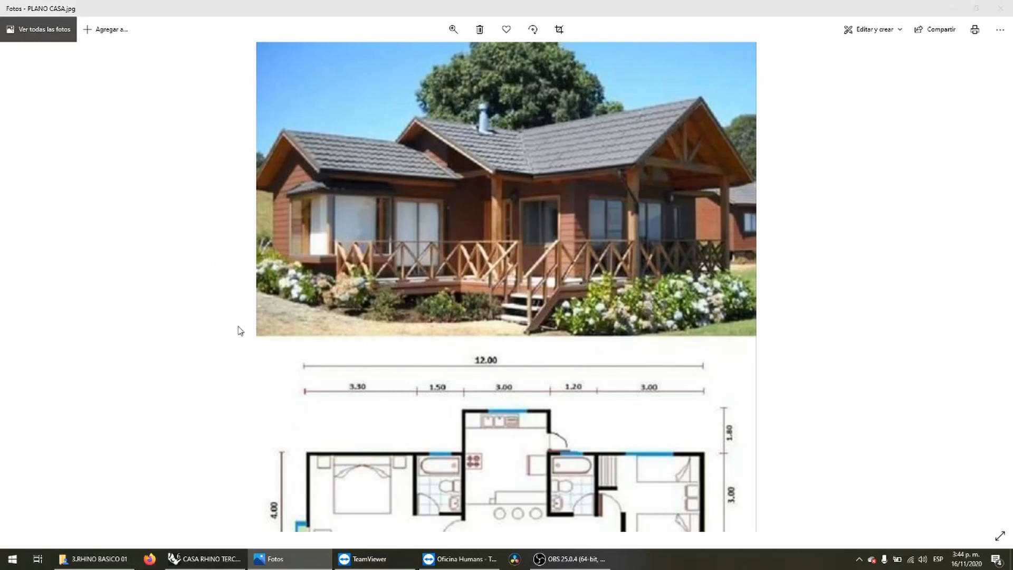
pyautogui.scroll(8, 169, 189)
pyautogui.click(163, 184)
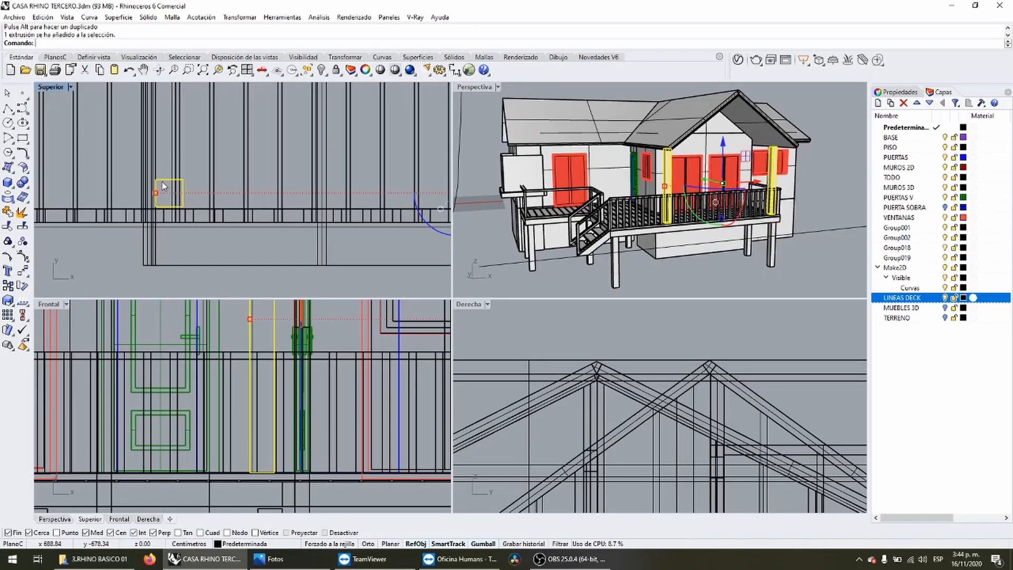
pyautogui.scroll(-2, 162, 182)
pyautogui.moveTo(162, 183); pyautogui.dragTo(158, 218)
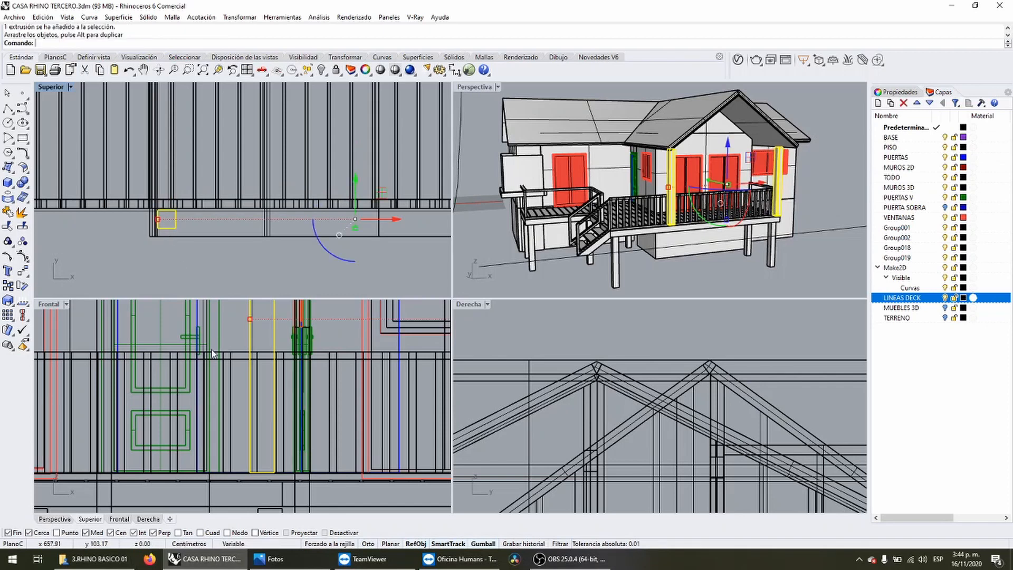
# Stretch both porch posts downward with Scale1D from the roof underside until they reach the base of the deck supports.
pyautogui.scroll(-2, 213, 354)
pyautogui.scroll(-6, 464, 345)
pyautogui.scroll(6, 464, 346)
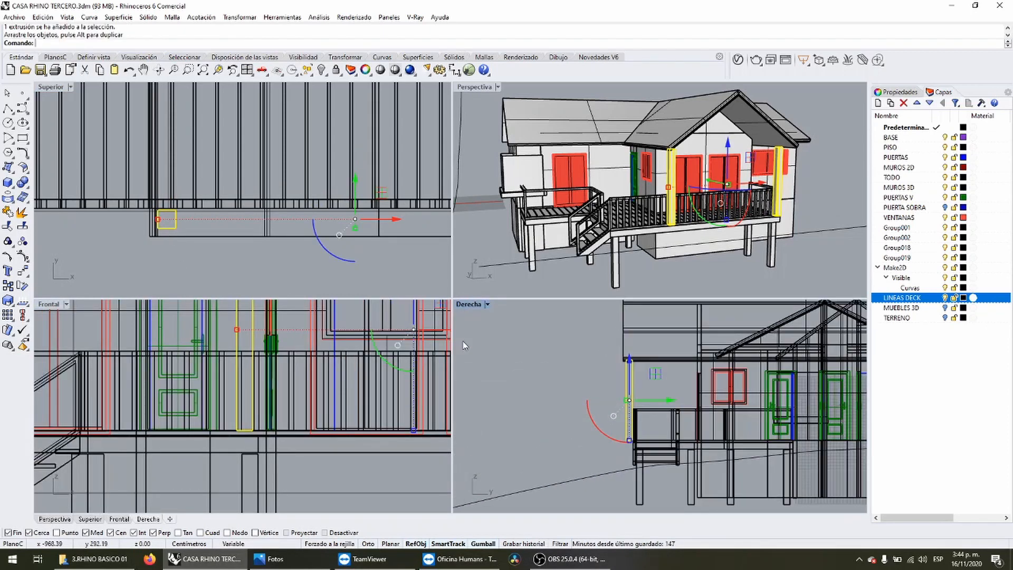
pyautogui.click(8, 300)
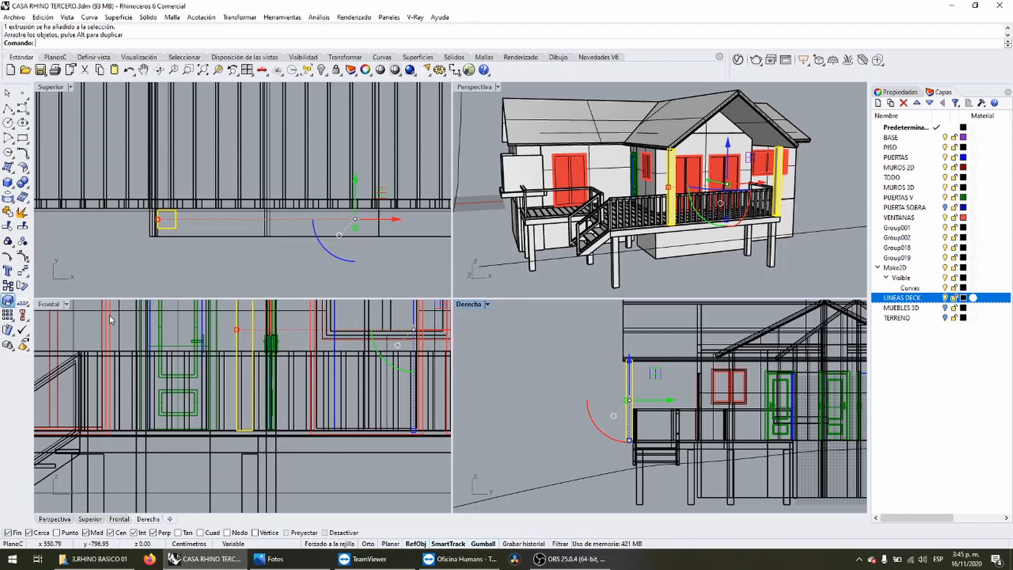
pyautogui.scroll(5, 620, 362)
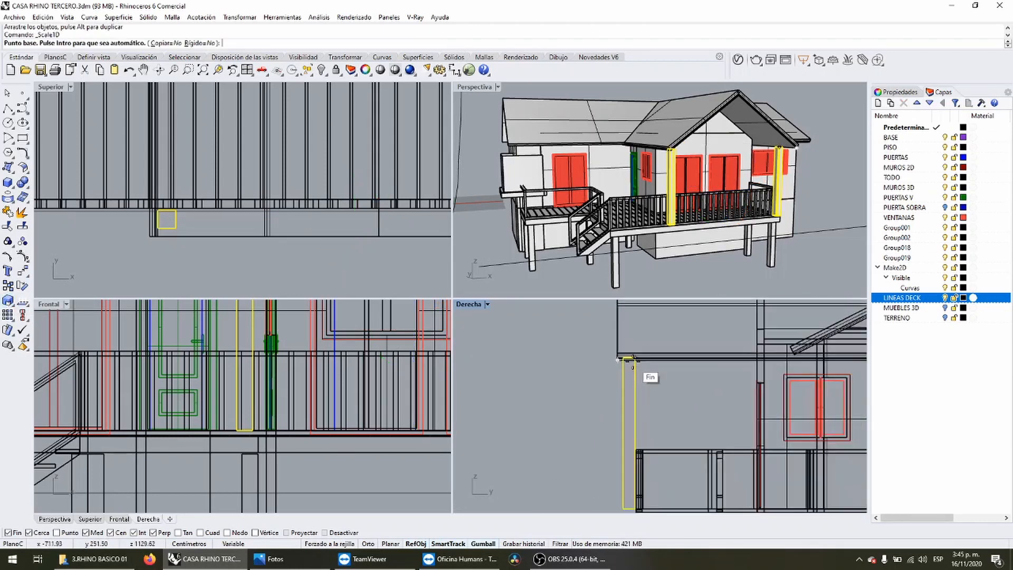
pyautogui.click(617, 358)
pyautogui.scroll(-4, 580, 351)
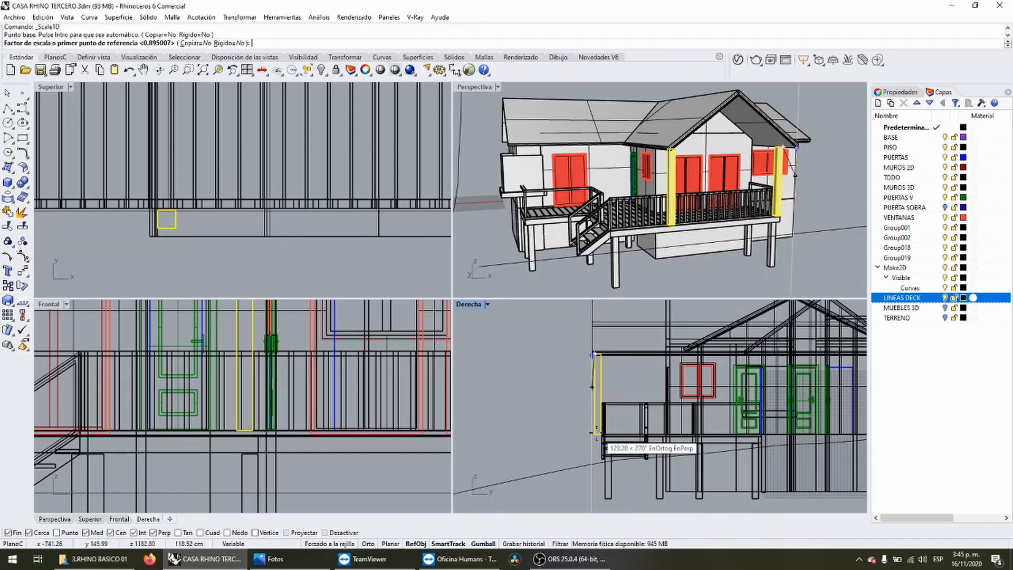
pyautogui.click(595, 434)
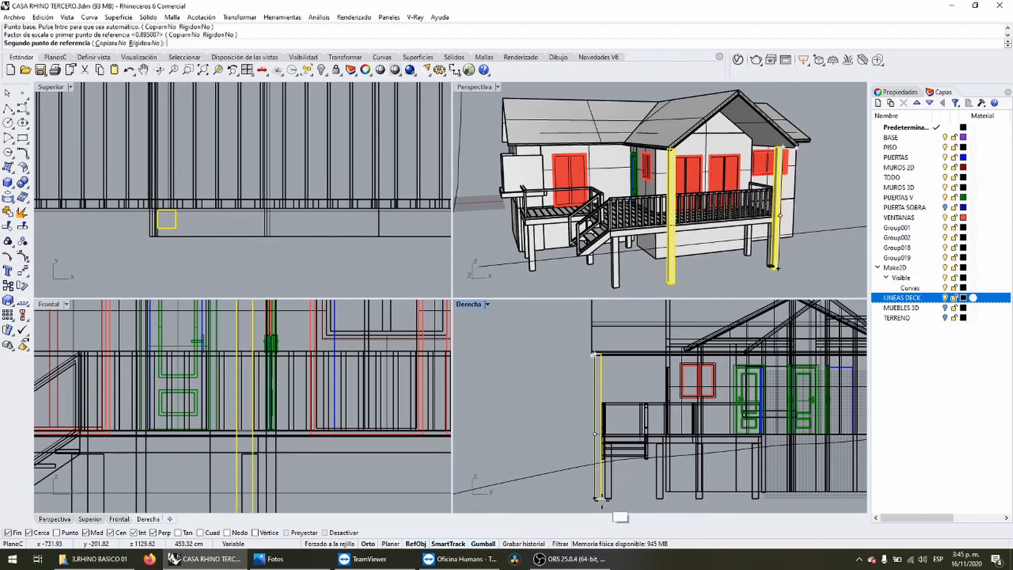
pyautogui.click(597, 496)
pyautogui.click(647, 289)
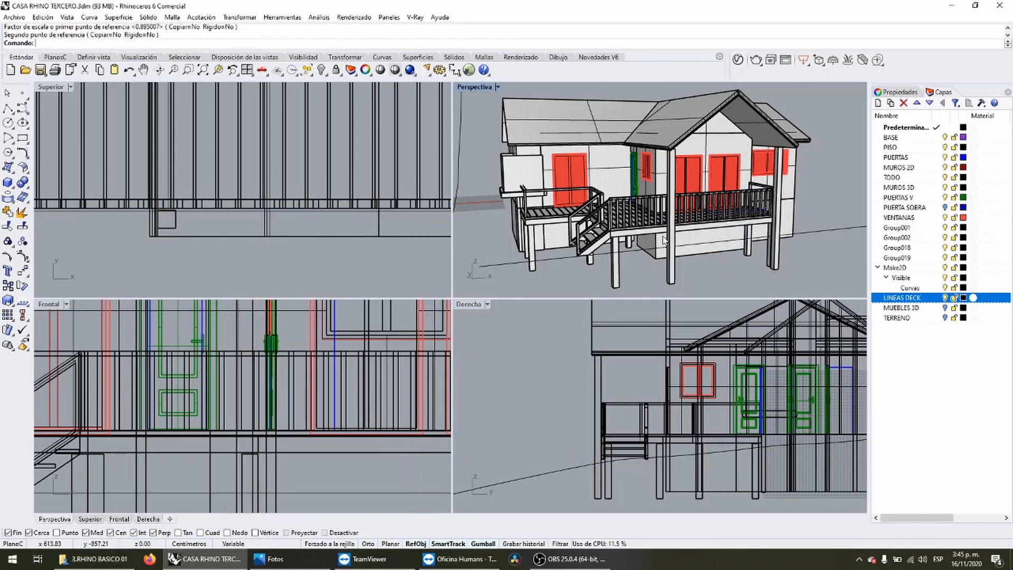
# Following the reference photo, copy the stair-side porch post up under the gable and rotate the copy into a horizontal beam.
pyautogui.scroll(5, 759, 157)
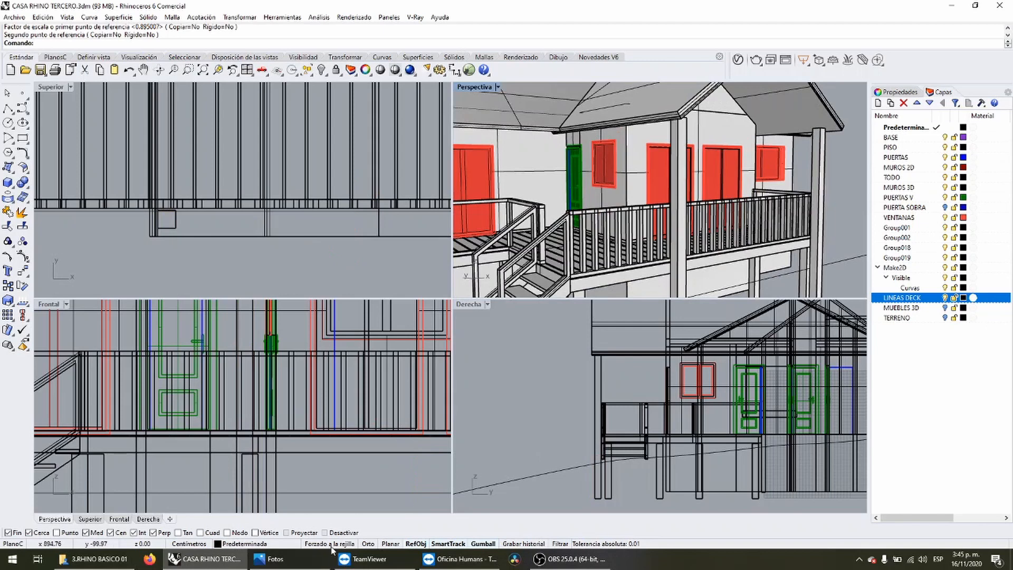
pyautogui.click(271, 559)
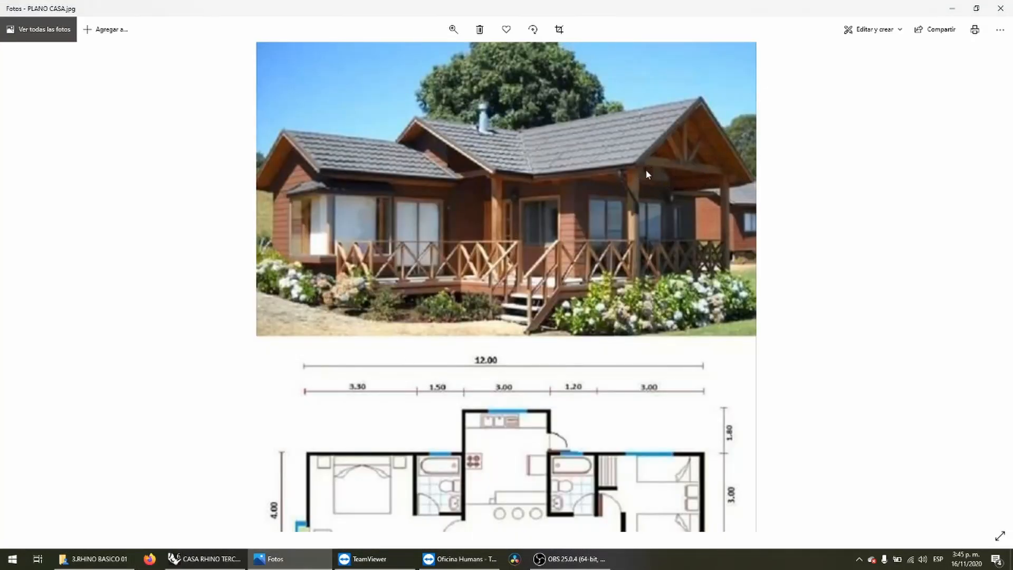
pyautogui.click(206, 558)
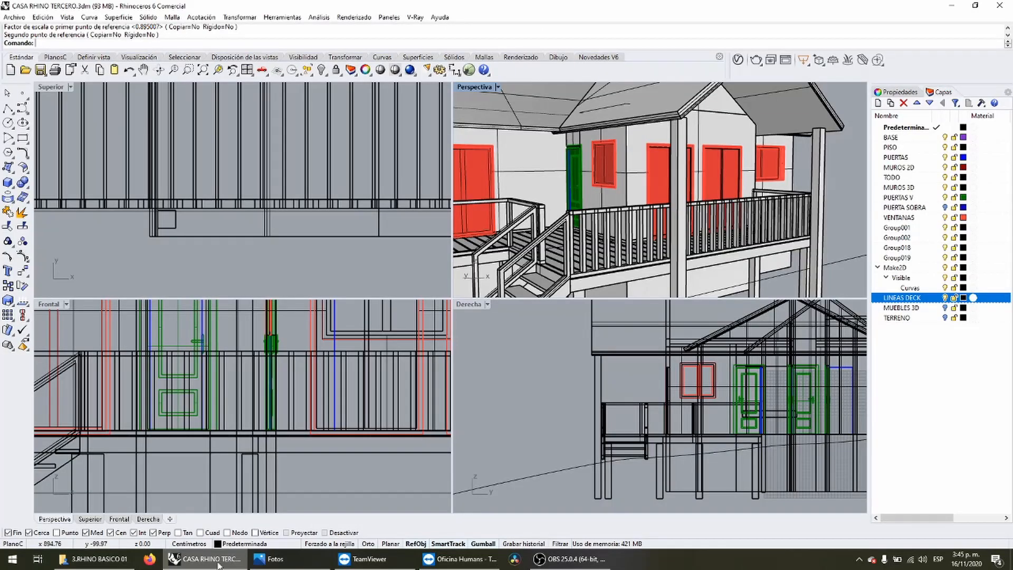
pyautogui.click(671, 151)
pyautogui.scroll(-5, 244, 403)
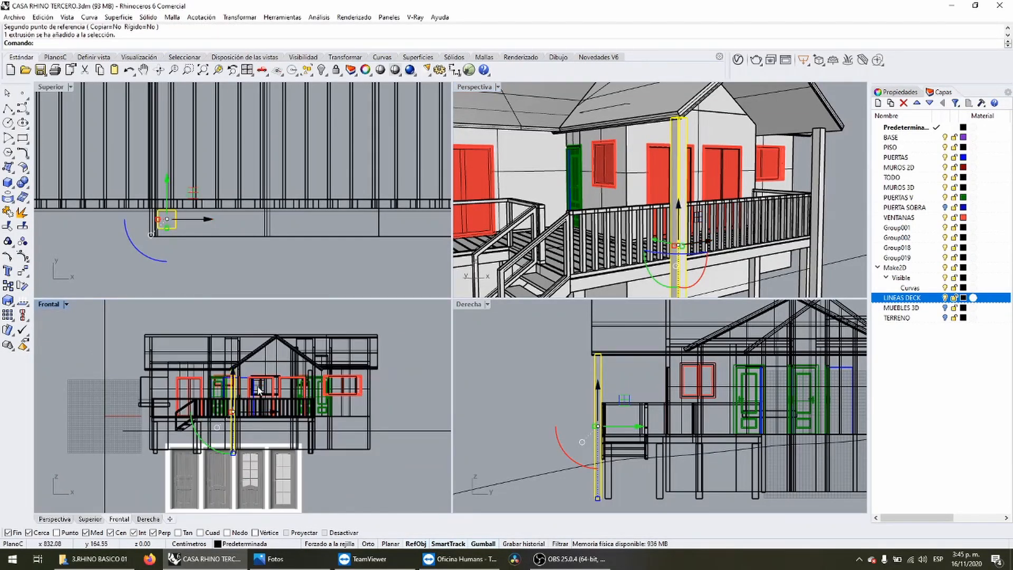
pyautogui.keyDown('alt'); pyautogui.moveTo(258, 387); pyautogui.dragTo(301, 345); pyautogui.keyUp('alt')
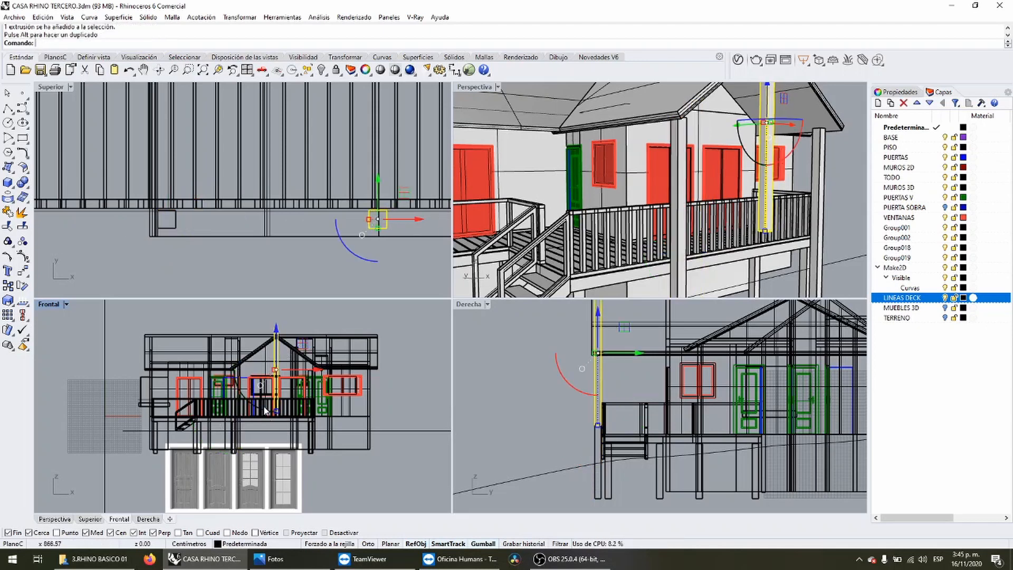
pyautogui.click(265, 410)
pyautogui.press('Return')
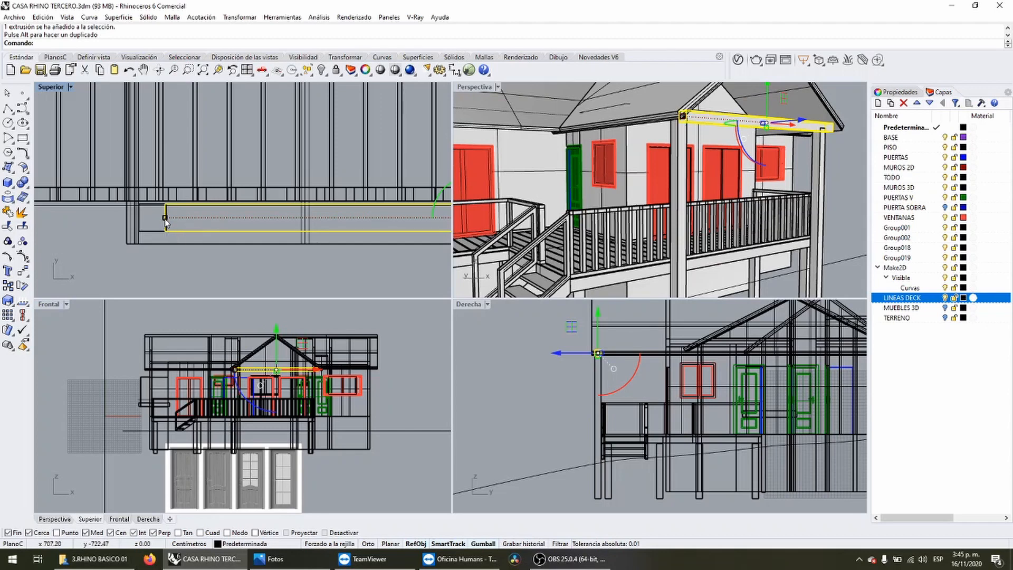
# Center the horizontal beam between the two porch posts and scale its length so its ends align with their outer faces.
pyautogui.scroll(-2, 176, 230)
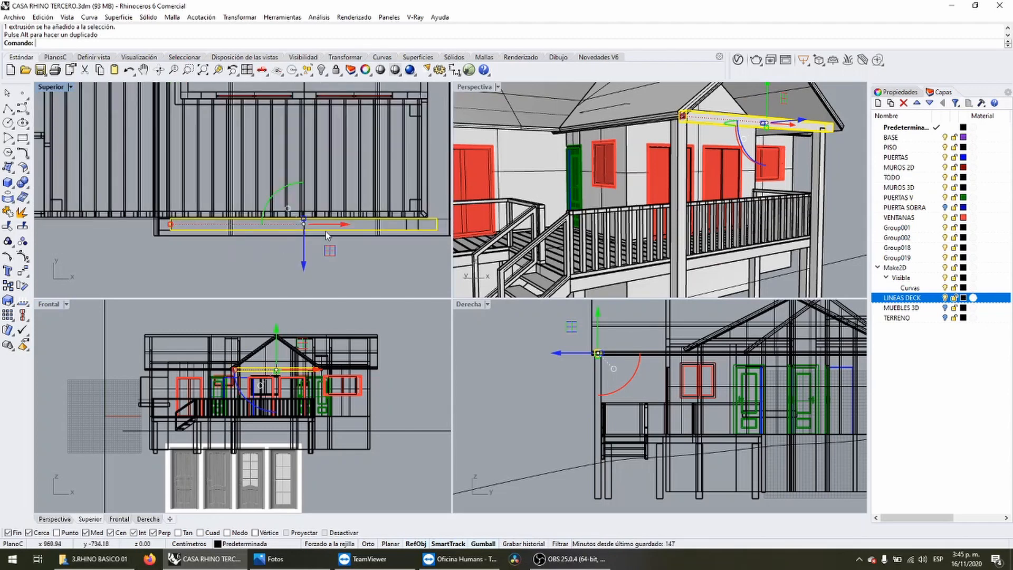
pyautogui.moveTo(331, 225); pyautogui.dragTo(316, 226)
pyautogui.scroll(7, 154, 224)
pyautogui.moveTo(160, 227); pyautogui.dragTo(165, 227)
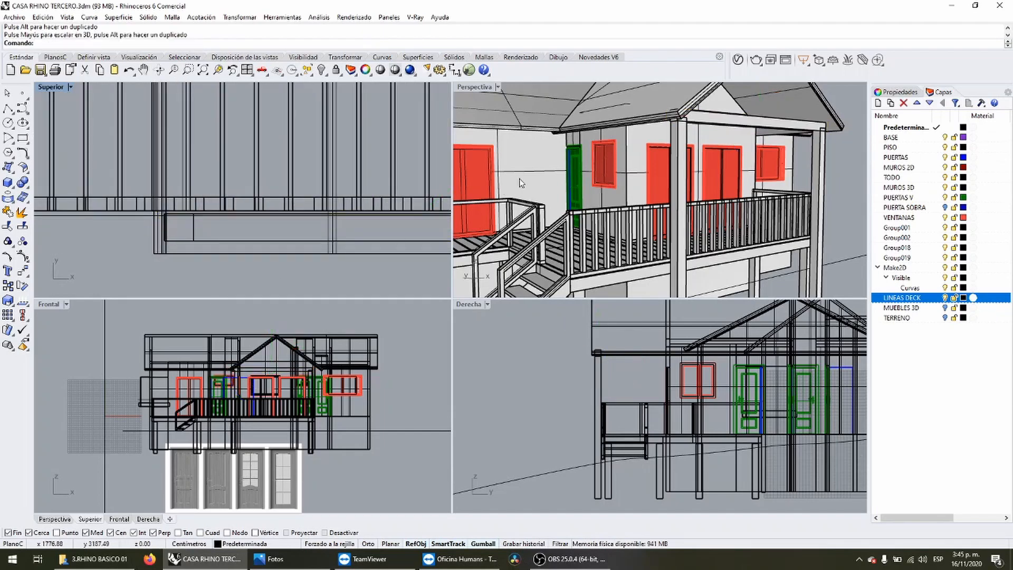
# Select both porch posts and the horizontal beam and move them together about 26 cm sideways, away from the stairs.
pyautogui.scroll(-6, 642, 181)
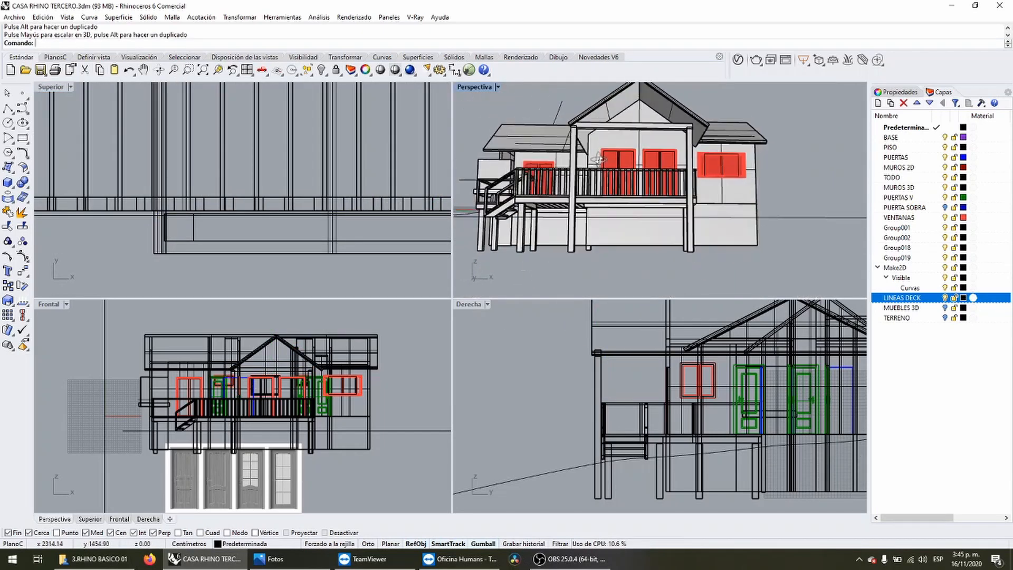
pyautogui.moveTo(622, 161); pyautogui.dragTo(590, 185, button='right')
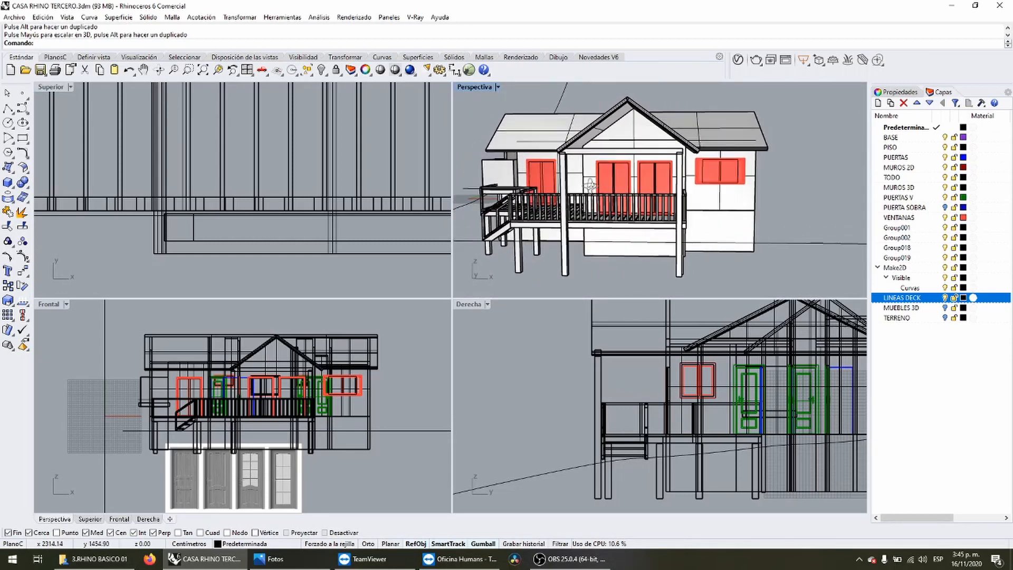
pyautogui.scroll(3, 663, 166)
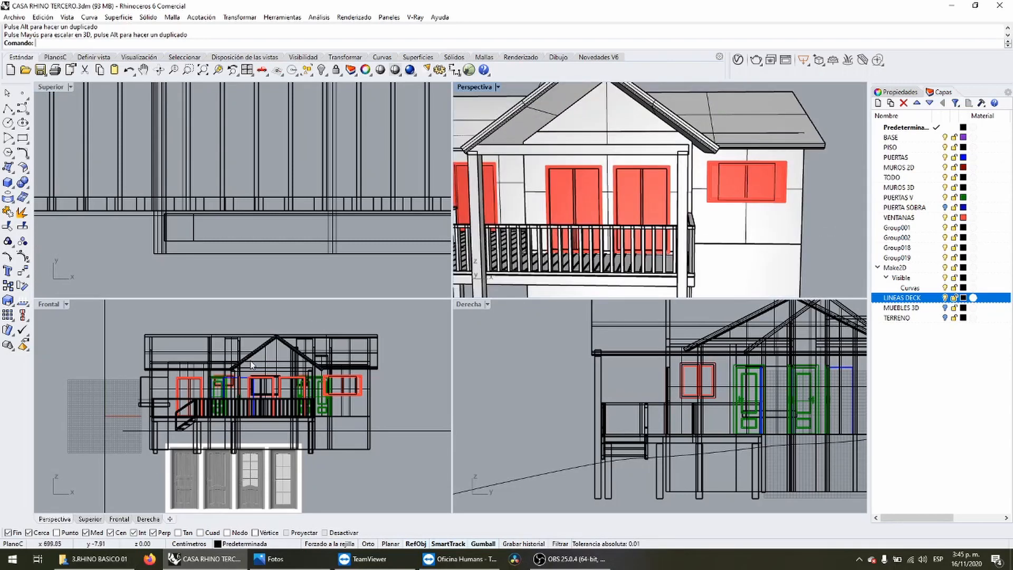
pyautogui.click(193, 237)
pyautogui.scroll(-6, 176, 251)
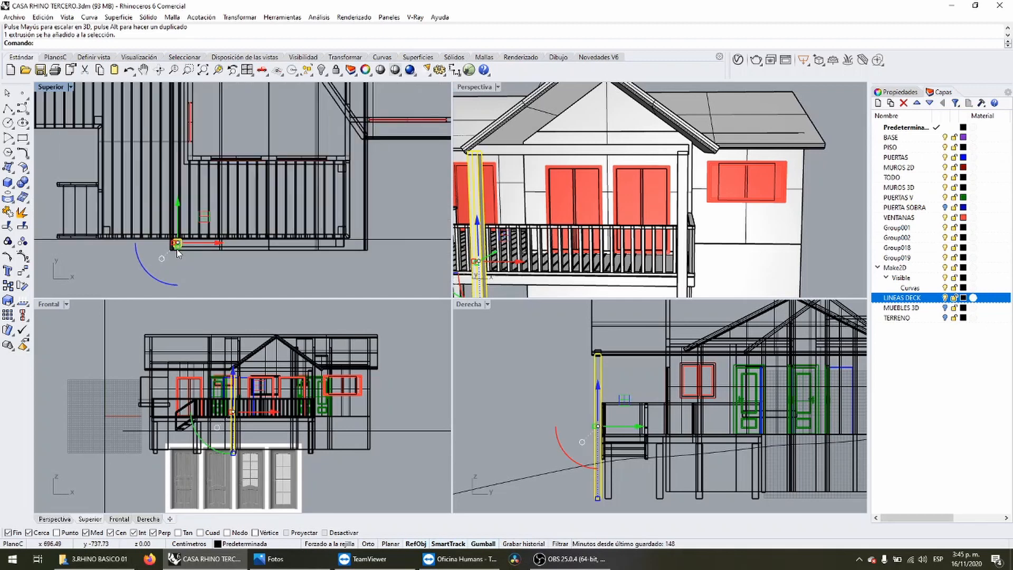
pyautogui.scroll(6, 390, 251)
pyautogui.keyDown('shift'); pyautogui.moveTo(432, 224); pyautogui.dragTo(365, 233); pyautogui.keyUp('shift')
pyautogui.scroll(-4, 365, 233)
pyautogui.moveTo(365, 233); pyautogui.dragTo(328, 232, button='right')
pyautogui.click(387, 228)
pyautogui.moveTo(389, 226); pyautogui.dragTo(333, 222)
pyautogui.moveTo(276, 236); pyautogui.dragTo(360, 230, button='right')
pyautogui.keyDown('shift'); pyautogui.click(78, 225); pyautogui.keyUp('shift')
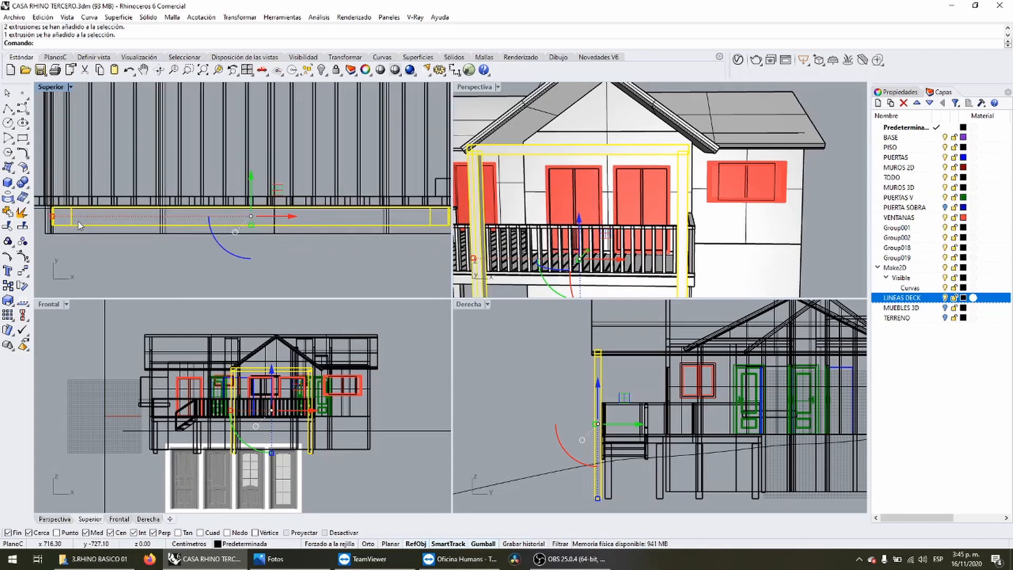
pyautogui.moveTo(288, 221); pyautogui.dragTo(312, 220)
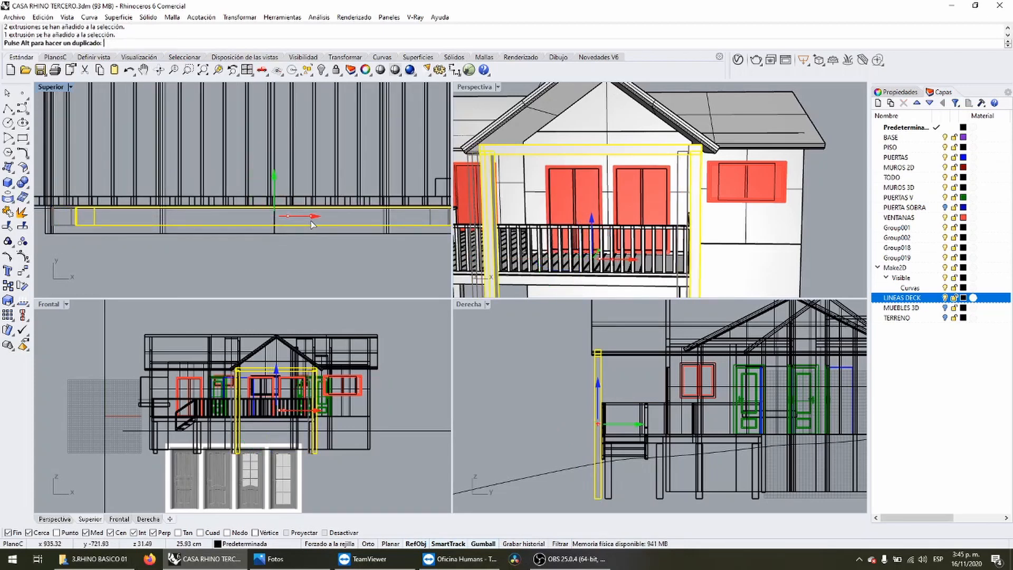
# Move the stair-side porch post back outward, close to the stair-side edge of the porch roof.
pyautogui.click(81, 226)
pyautogui.click(94, 209)
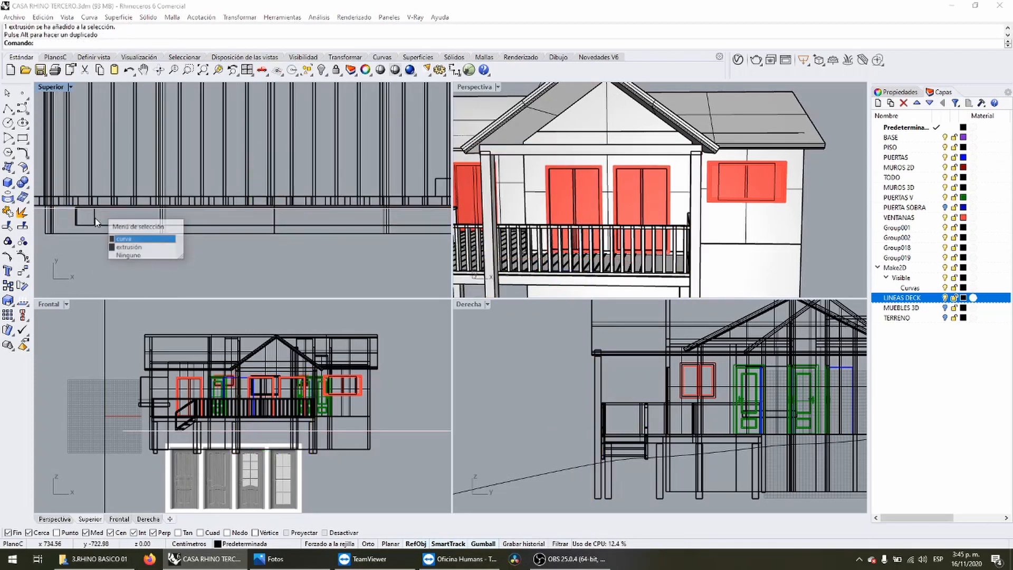
pyautogui.click(117, 246)
pyautogui.moveTo(125, 215); pyautogui.dragTo(100, 217)
# Move the opposite porch post outward past the beam's end, close to the other side edge of the roof.
pyautogui.scroll(-9, 98, 226)
pyautogui.scroll(12, 264, 231)
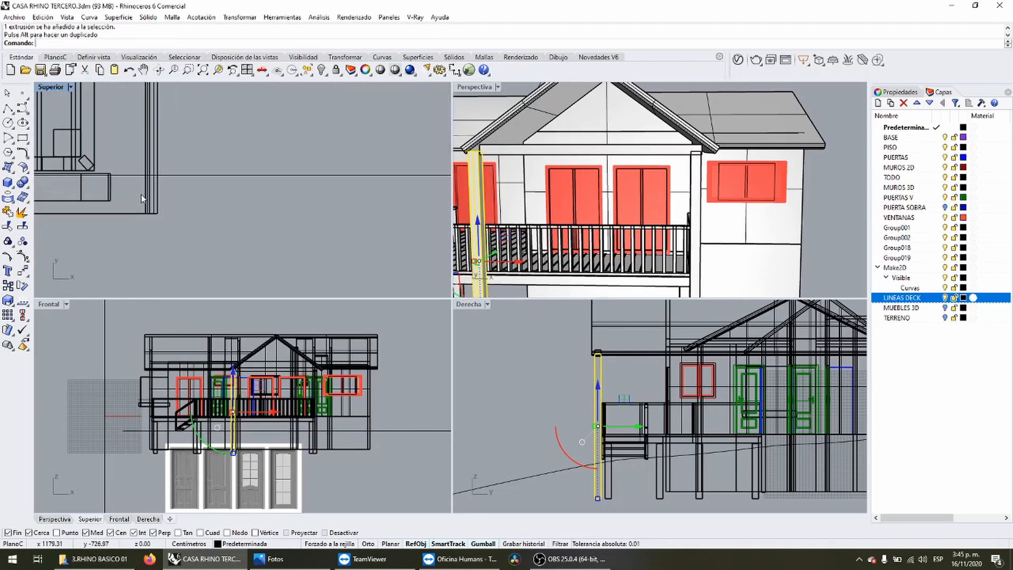
pyautogui.scroll(3, 140, 194)
pyautogui.click(129, 203)
pyautogui.click(125, 204)
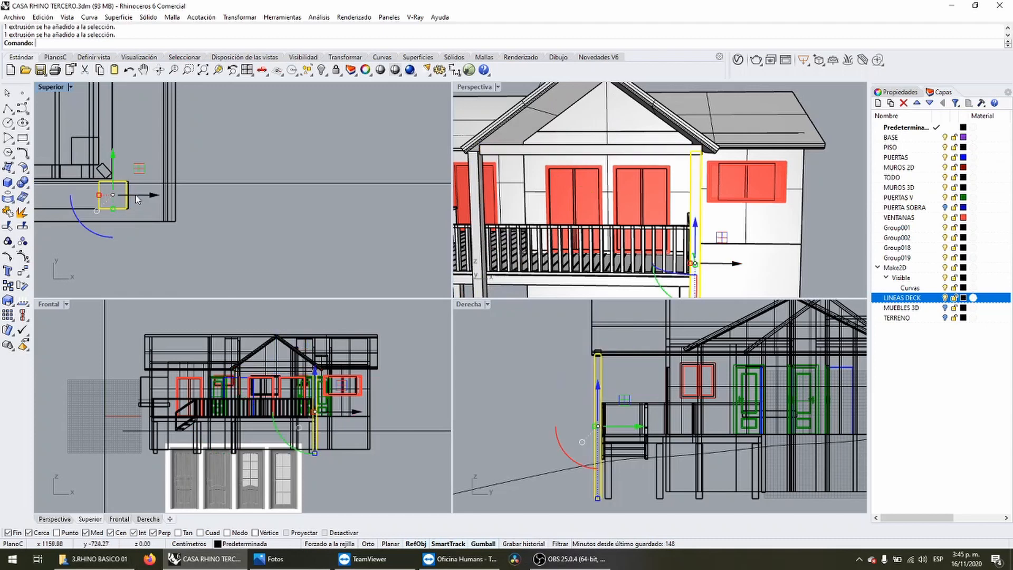
pyautogui.moveTo(136, 196); pyautogui.dragTo(174, 200)
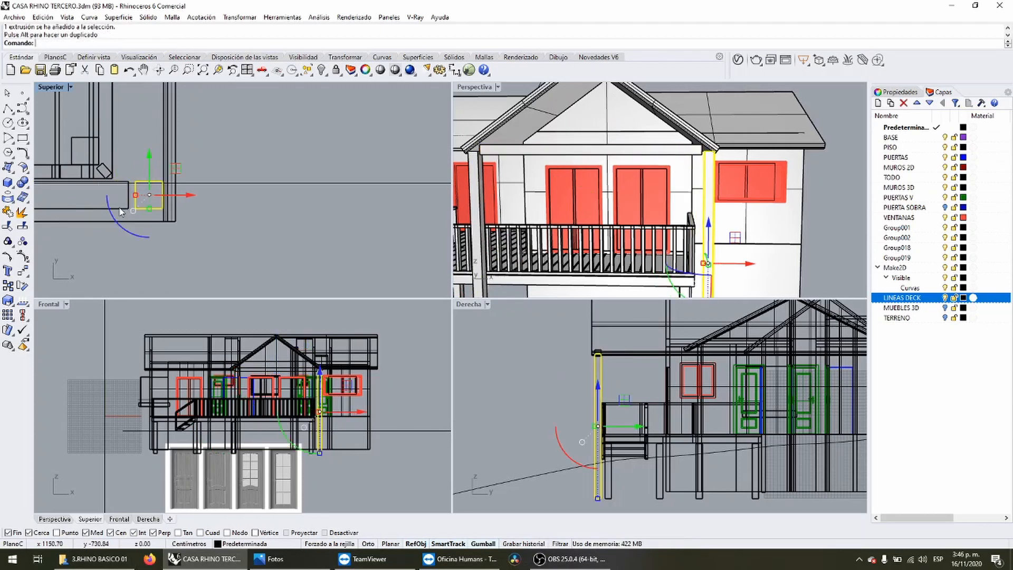
# Lengthen the horizontal beam symmetrically until its ends align with the outer faces of both porch posts.
pyautogui.click(119, 204)
pyautogui.scroll(-4, 149, 202)
pyautogui.moveTo(148, 198); pyautogui.dragTo(199, 209, button='right')
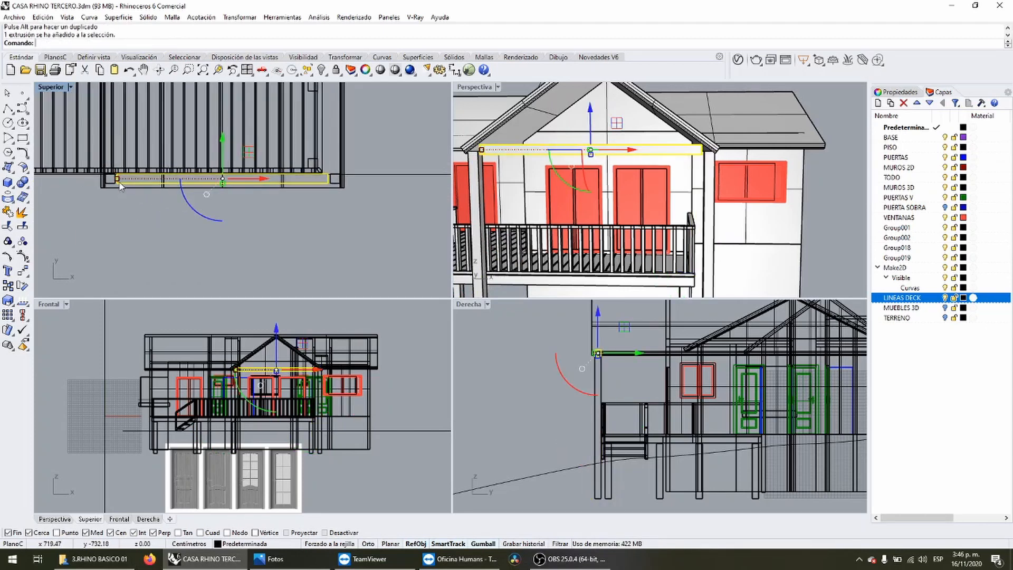
pyautogui.scroll(13, 117, 177)
pyautogui.moveTo(111, 171); pyautogui.dragTo(49, 172)
pyautogui.press('Escape')
# Copy the stair-side post to the centre of the porch gable and shorten it to fit between the beam and the ridge.
pyautogui.moveTo(544, 151); pyautogui.dragTo(473, 262, button='right')
pyautogui.scroll(-5, 637, 144)
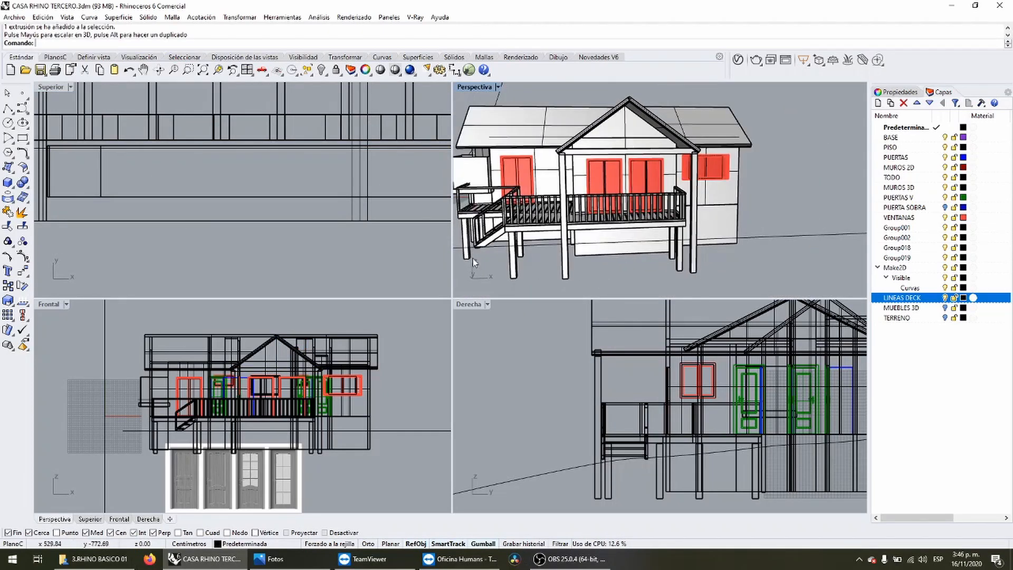
pyautogui.scroll(2, 304, 352)
pyautogui.click(564, 171)
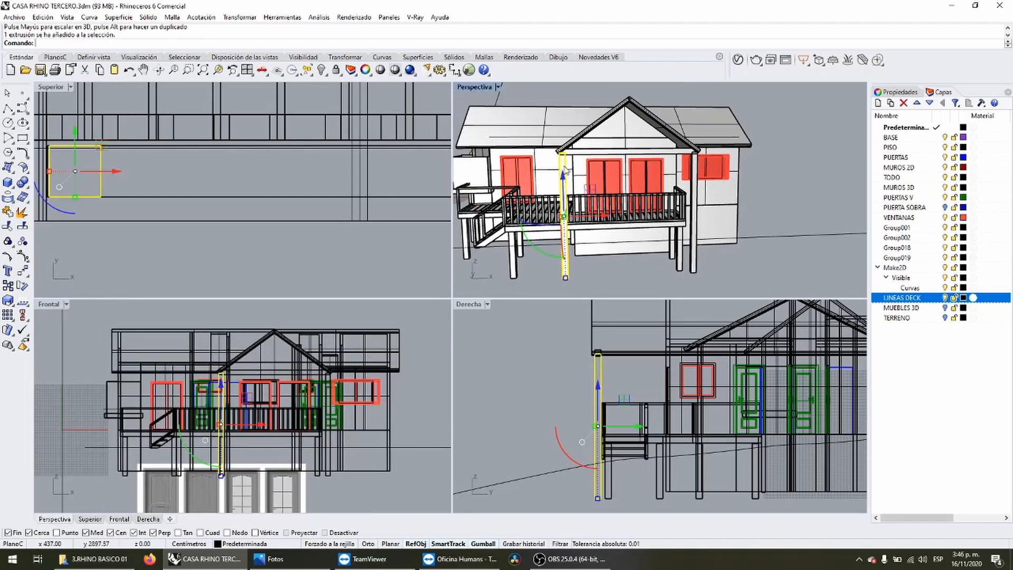
pyautogui.moveTo(223, 467); pyautogui.dragTo(303, 356)
pyautogui.scroll(8, 275, 340)
pyautogui.moveTo(276, 435); pyautogui.dragTo(277, 427)
pyautogui.moveTo(277, 344); pyautogui.dragTo(276, 338)
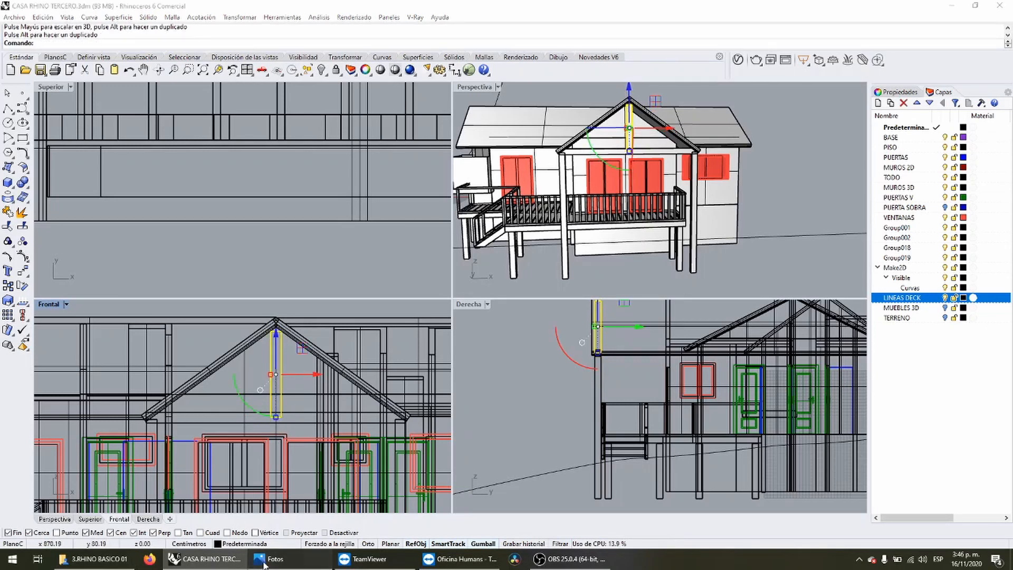
# Check the gable truss in the reference photo, then narrow the central gable post and adjust its height and position beneath the ridge.
pyautogui.click(275, 559)
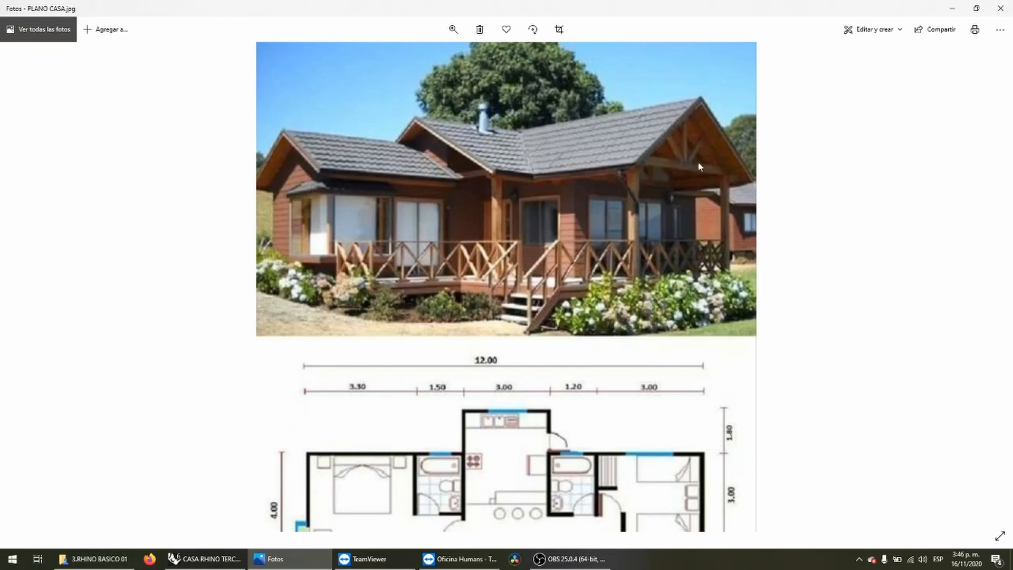
pyautogui.click(224, 558)
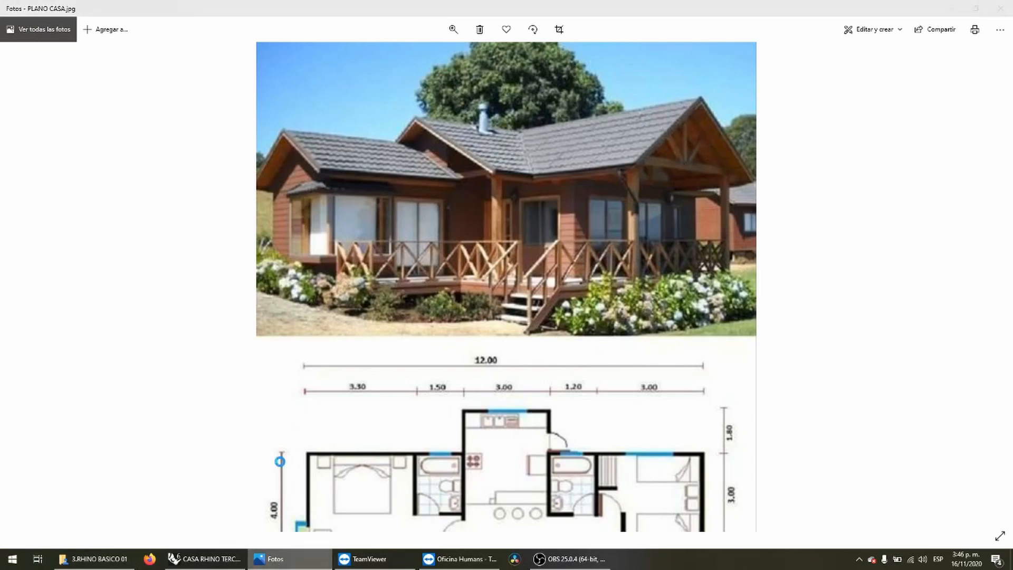
pyautogui.scroll(5, 270, 403)
pyautogui.moveTo(269, 398)
pyautogui.mouseDown()
pyautogui.moveTo(278, 393)
pyautogui.moveTo(275, 407)
pyautogui.mouseUp()
pyautogui.scroll(6, 287, 378)
pyautogui.scroll(-8, 274, 408)
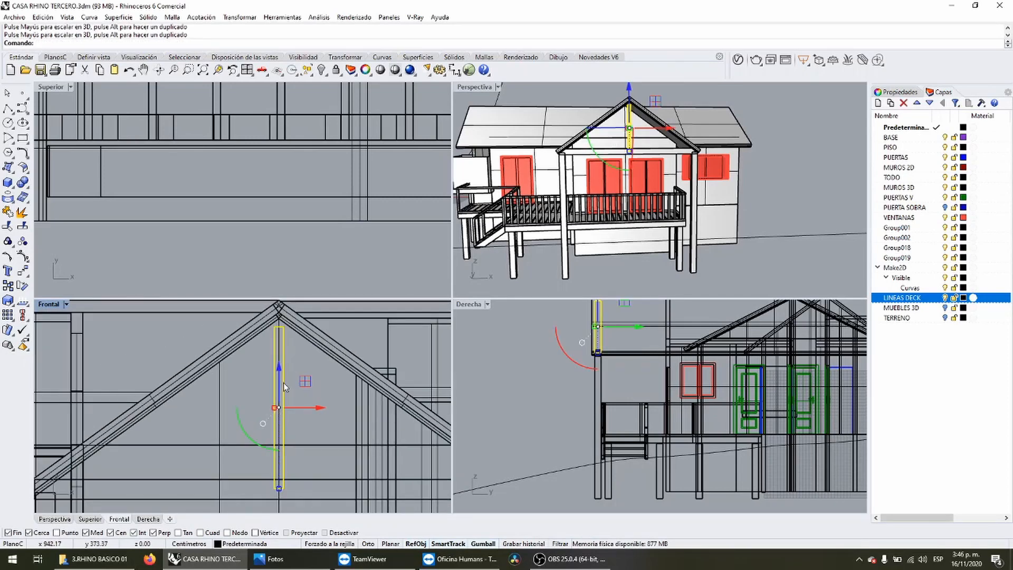
pyautogui.moveTo(278, 488); pyautogui.dragTo(279, 490)
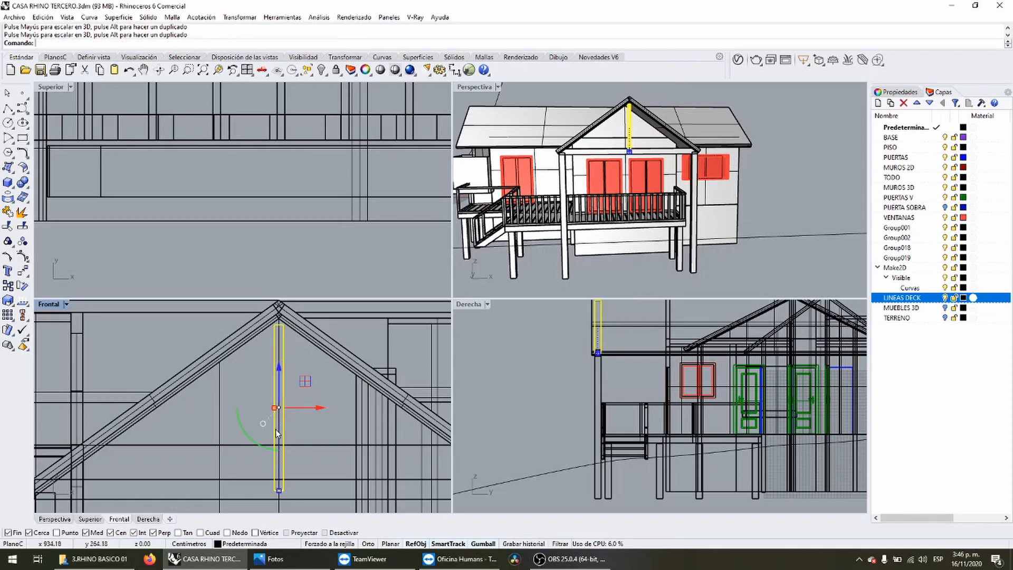
pyautogui.moveTo(278, 382); pyautogui.dragTo(279, 378)
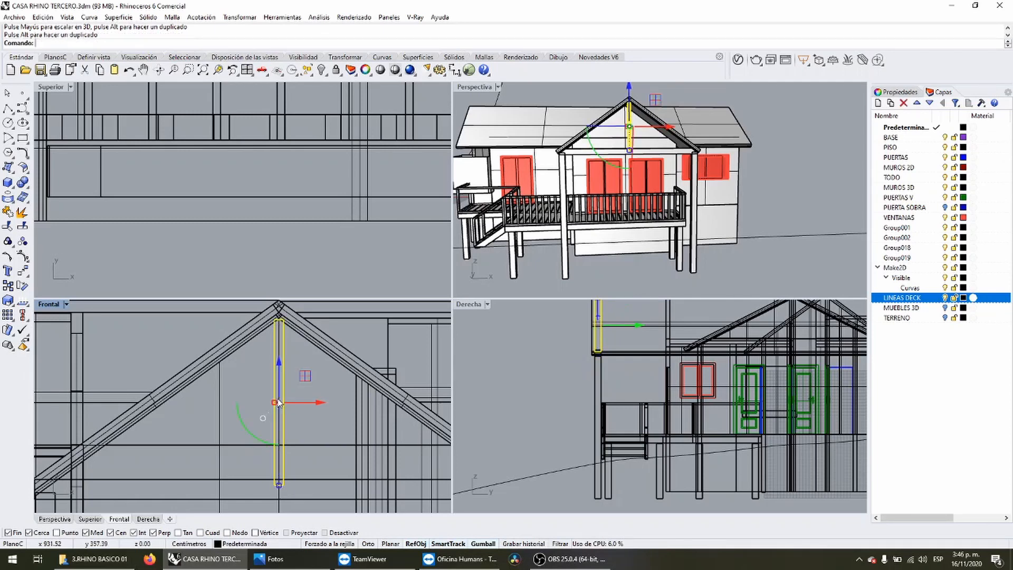
# Duplicate the central gable post in place and rotate the copy about 39° around its base so it leans into the roof slope.
pyautogui.hotkey('ctrl', 'c')
pyautogui.hotkey('ctrl', 'v')
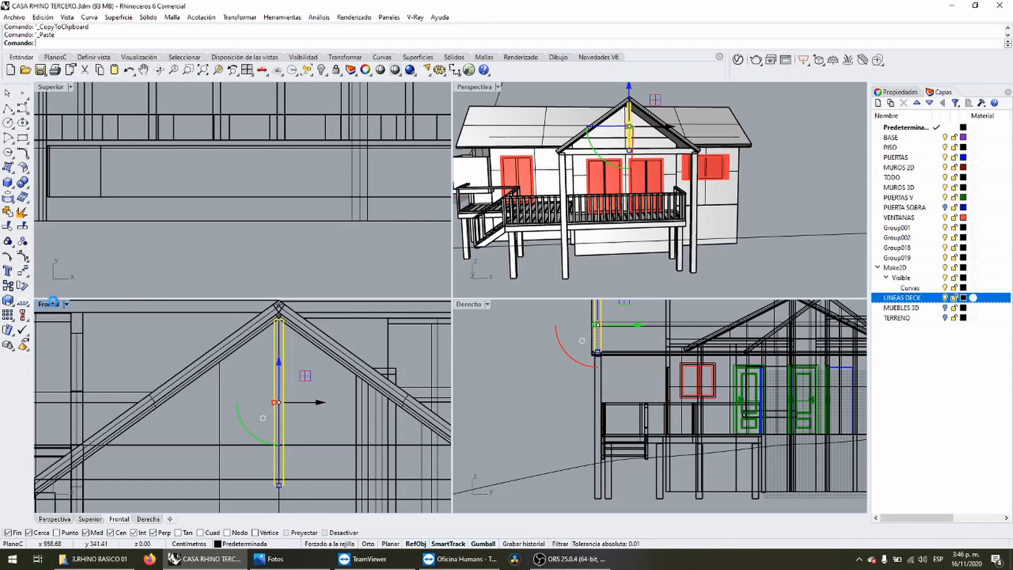
pyautogui.click(22, 286)
pyautogui.click(279, 482)
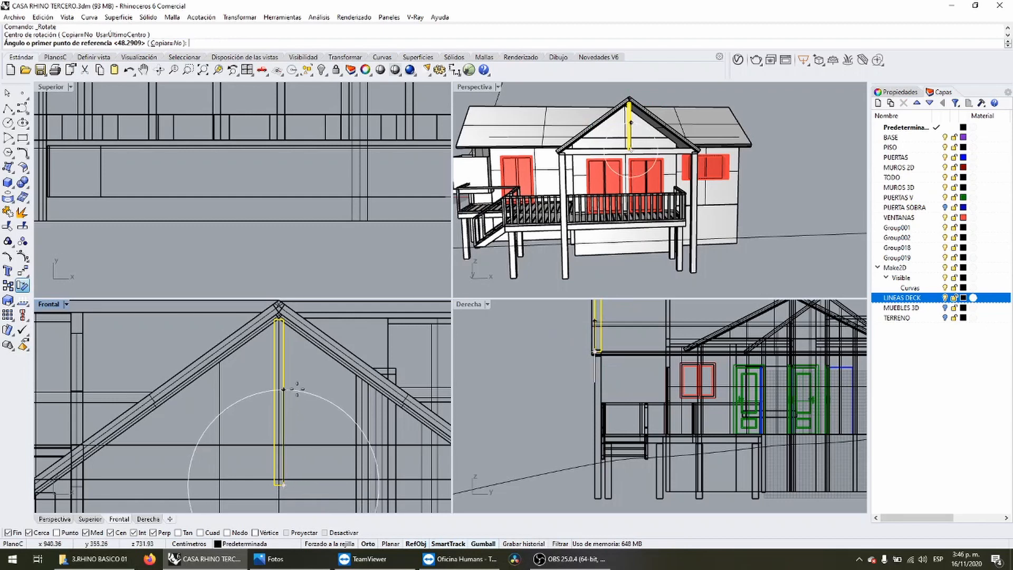
pyautogui.click(284, 371)
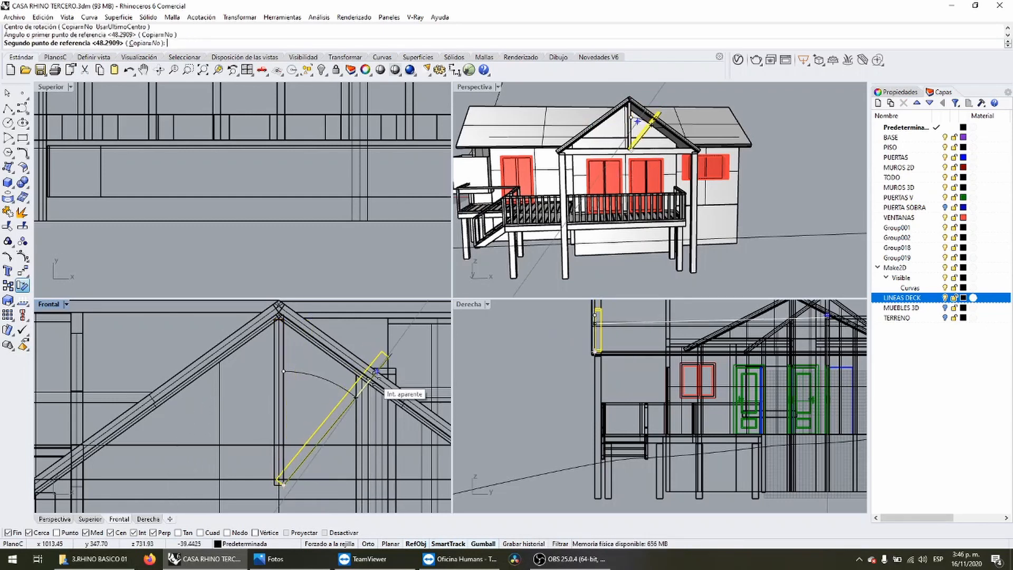
pyautogui.click(365, 381)
# Subtract the porch roof from the diagonal brace with a Boolean difference, keeping the roof, and delete the piece protruding above it.
pyautogui.click(326, 420)
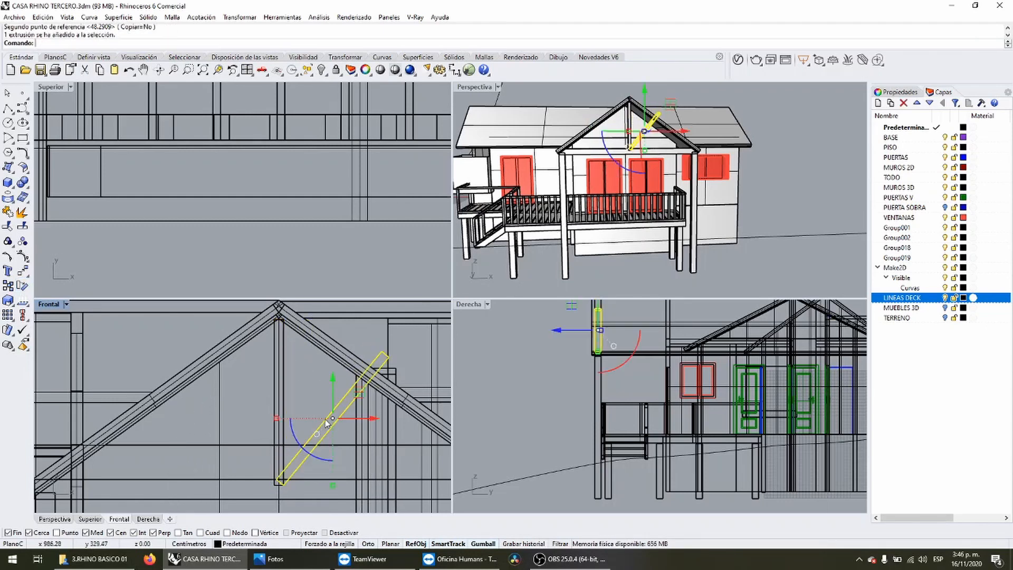
pyautogui.click(23, 185)
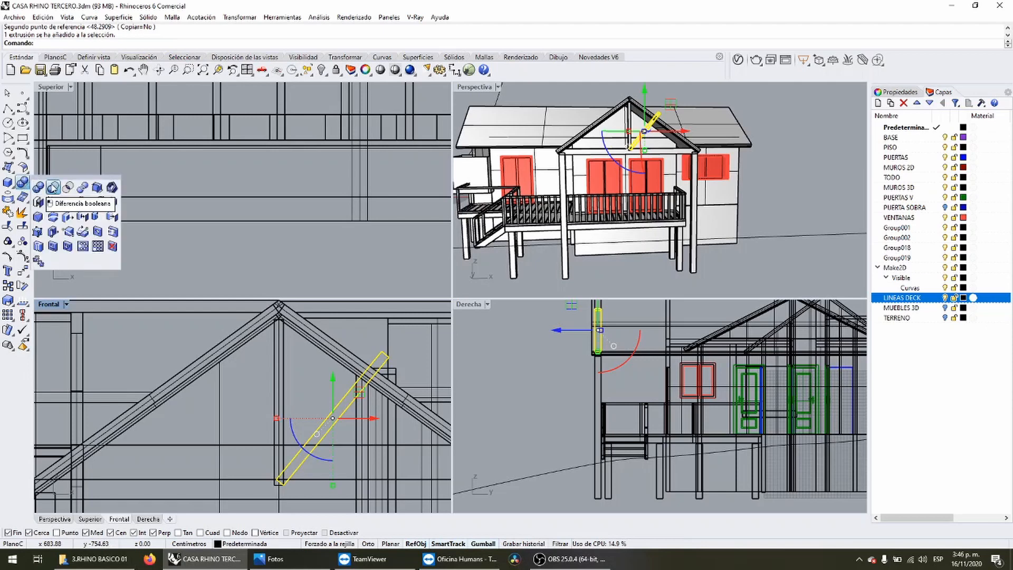
pyautogui.click(57, 190)
pyautogui.scroll(2, 653, 156)
pyautogui.click(633, 145)
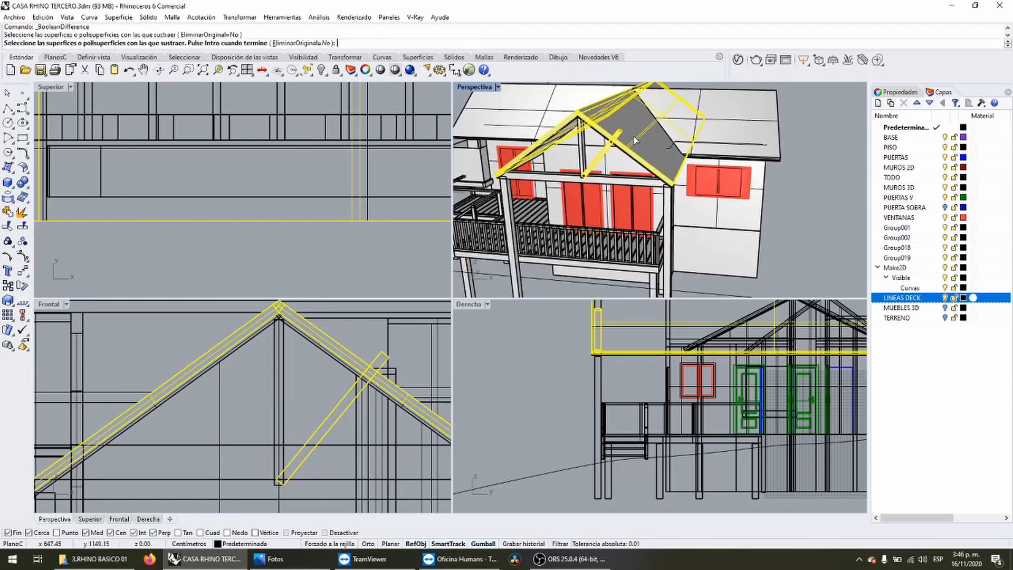
pyautogui.scroll(5, 628, 153)
pyautogui.press('Return')
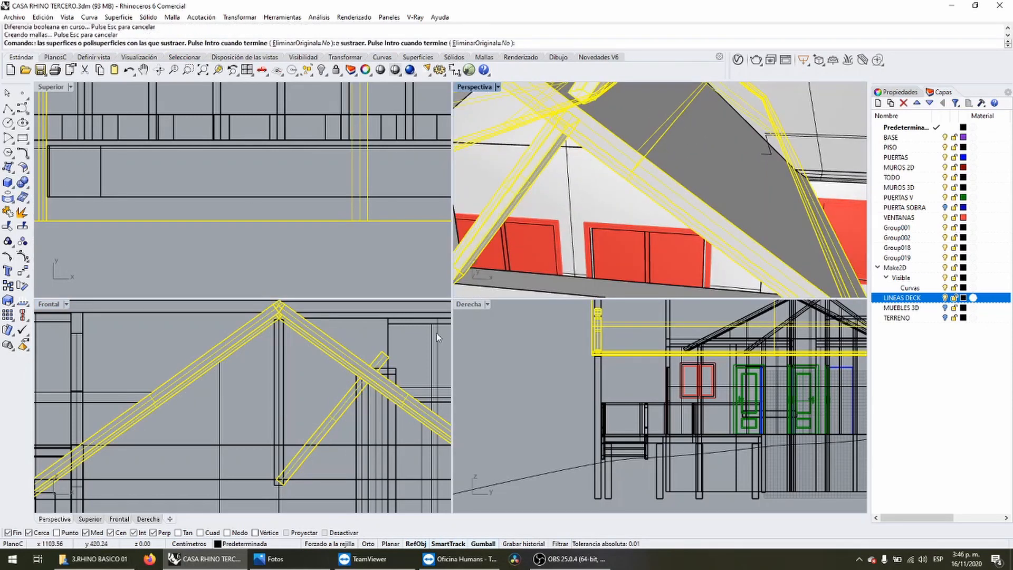
pyautogui.click(380, 358)
pyautogui.press('Delete')
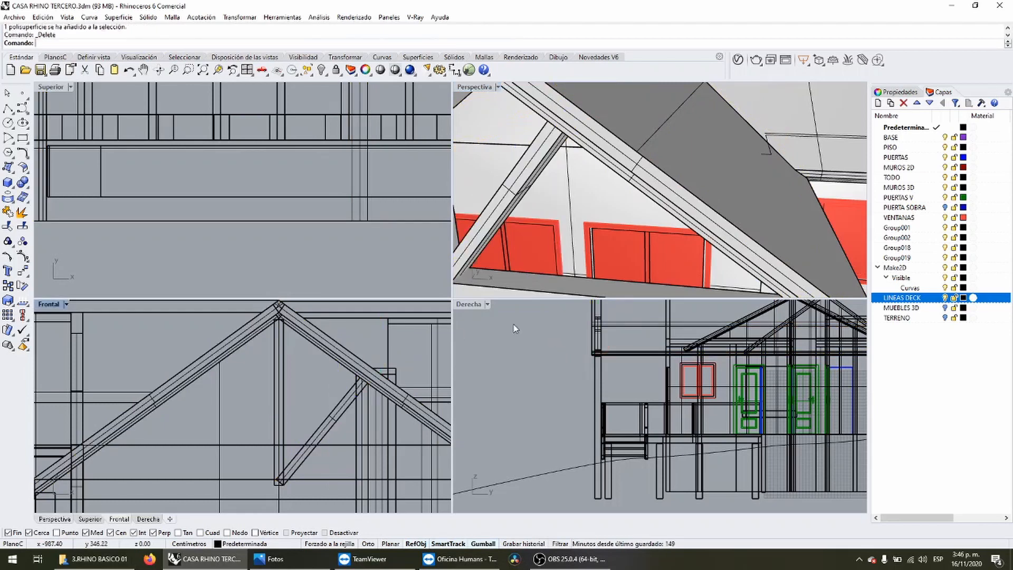
# Try to mirror the diagonal brace across a vertical line starting at the top of the central gable post.
pyautogui.scroll(-5, 708, 142)
pyautogui.scroll(1, 708, 143)
pyautogui.click(709, 141)
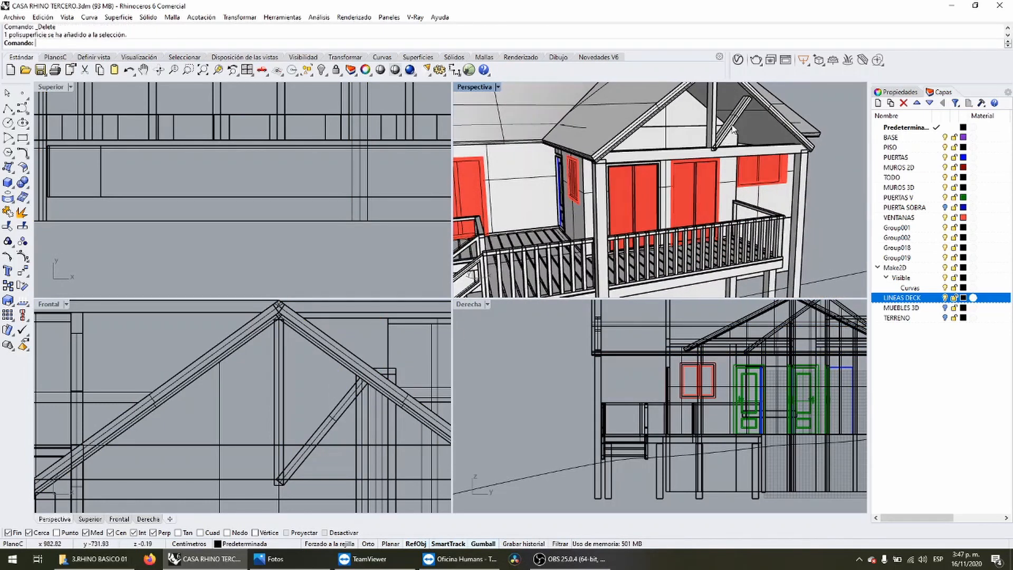
pyautogui.click(201, 17)
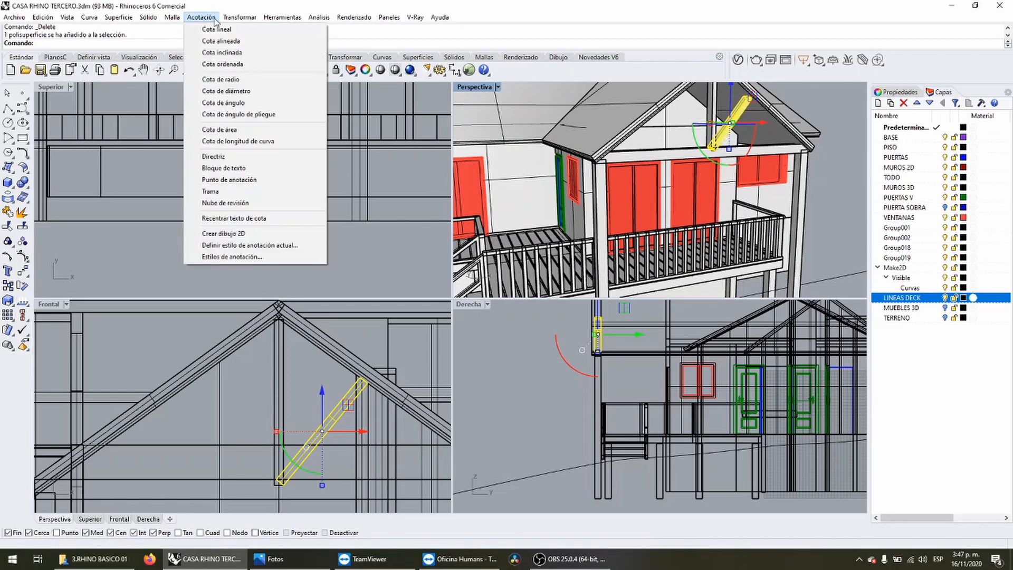
pyautogui.click(256, 100)
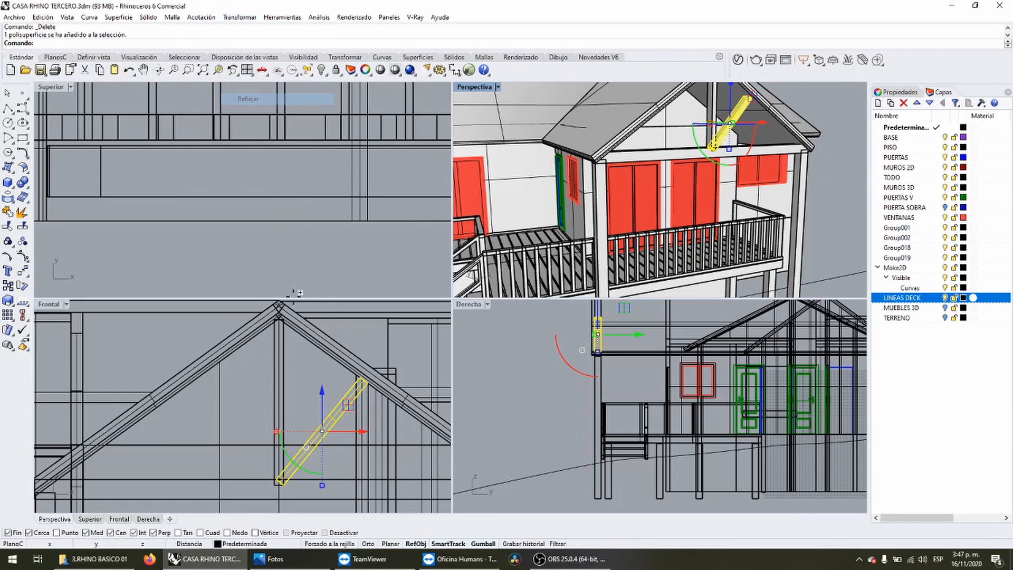
pyautogui.scroll(2, 276, 338)
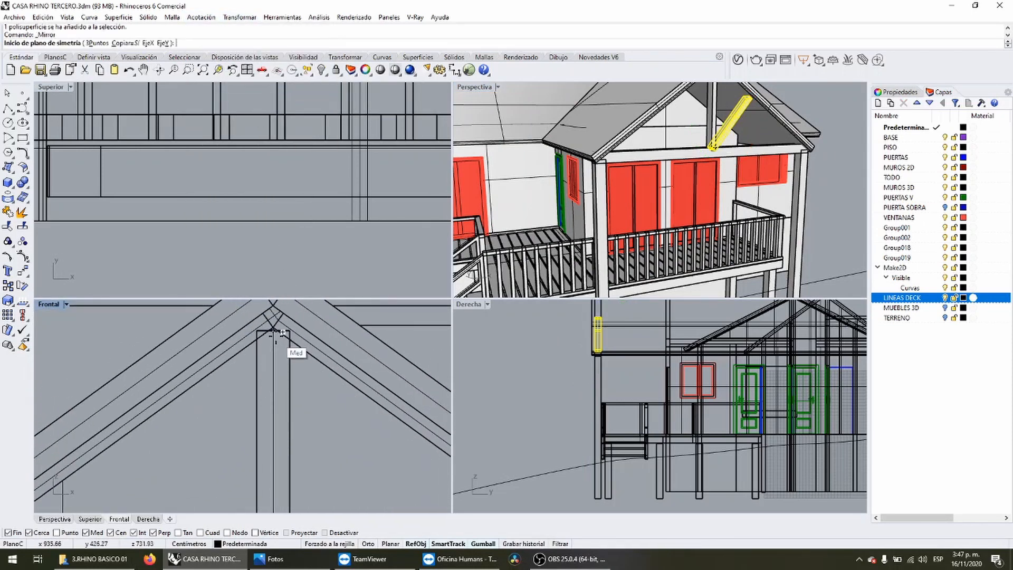
pyautogui.click(283, 332)
pyautogui.scroll(-3, 283, 337)
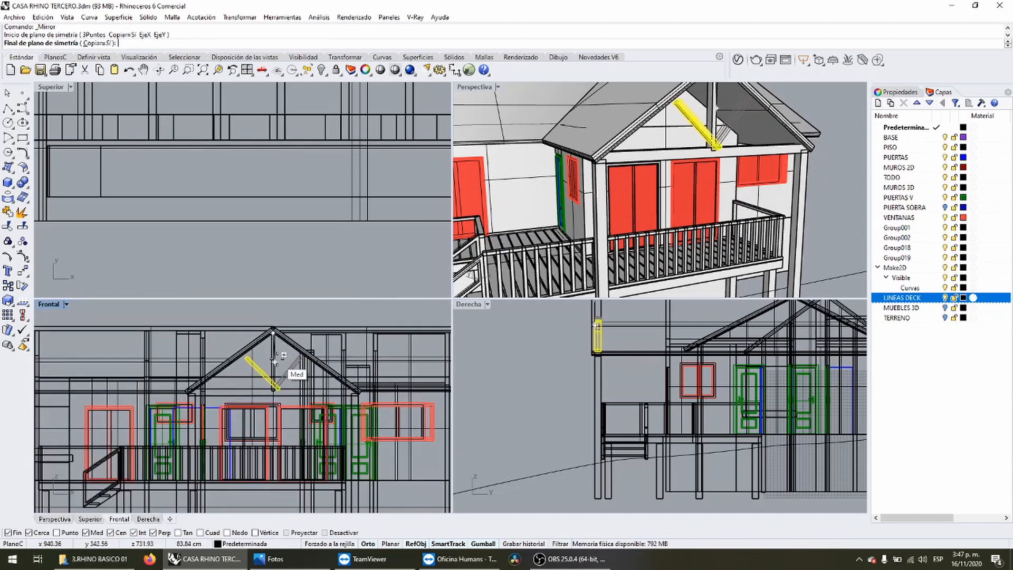
pyautogui.click(275, 361)
pyautogui.scroll(3, 265, 410)
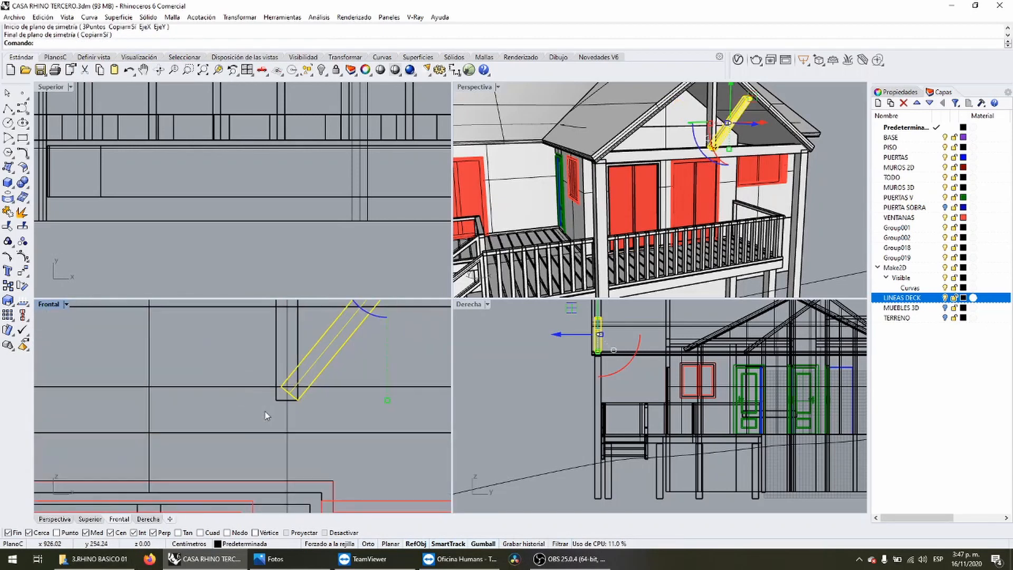
# Mirror the diagonal brace across a vertical line through the midpoint of the central gable post's base.
pyautogui.rightClick(317, 391)
pyautogui.click(315, 391)
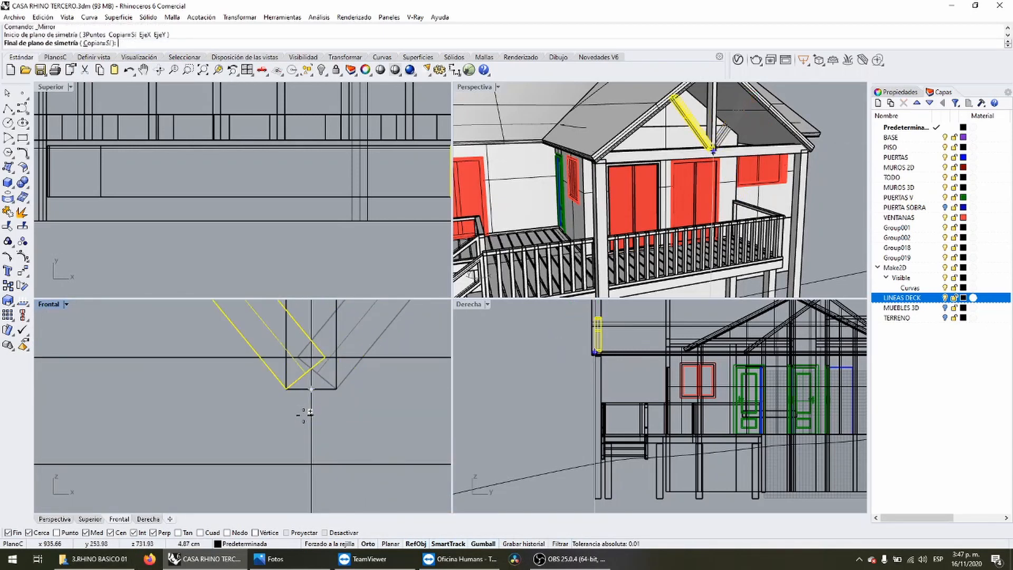
pyautogui.click(303, 416)
pyautogui.scroll(-3, 302, 417)
pyautogui.click(283, 340)
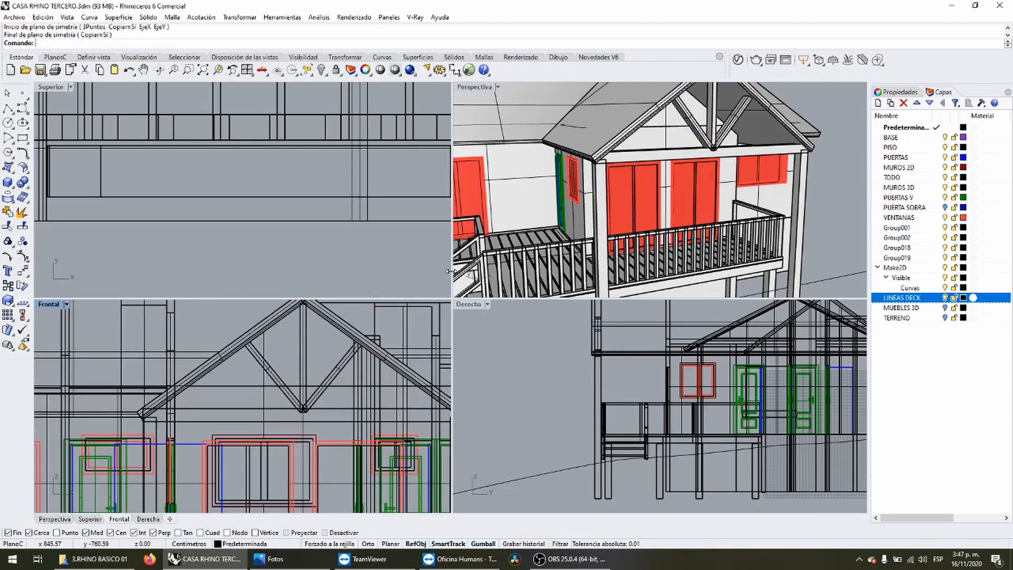
# Select the central gable post and both diagonal braces, without the gable wall, and scale down their front-to-back thickness.
pyautogui.moveTo(324, 356); pyautogui.dragTo(282, 362)
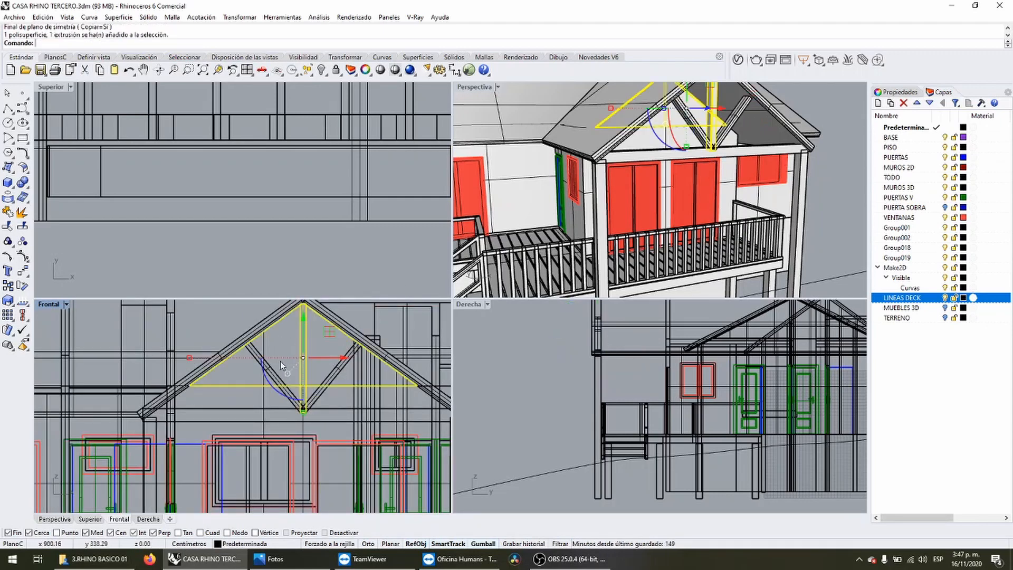
pyautogui.keyDown('shift'); pyautogui.click(273, 371); pyautogui.keyUp('shift')
pyautogui.click(290, 352)
pyautogui.click(268, 361)
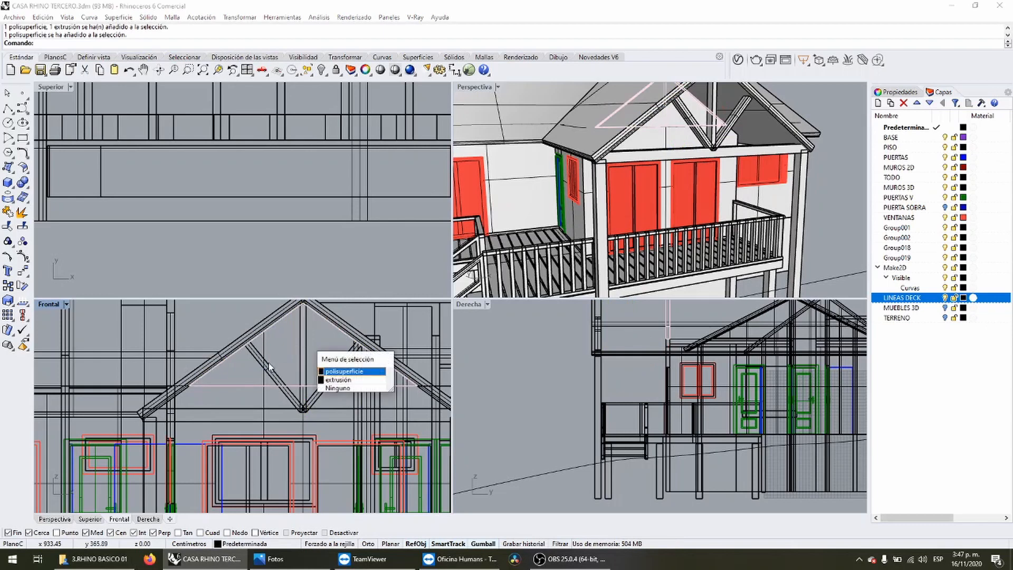
pyautogui.click(330, 370)
pyautogui.keyDown('shift'); pyautogui.click(305, 363); pyautogui.keyUp('shift')
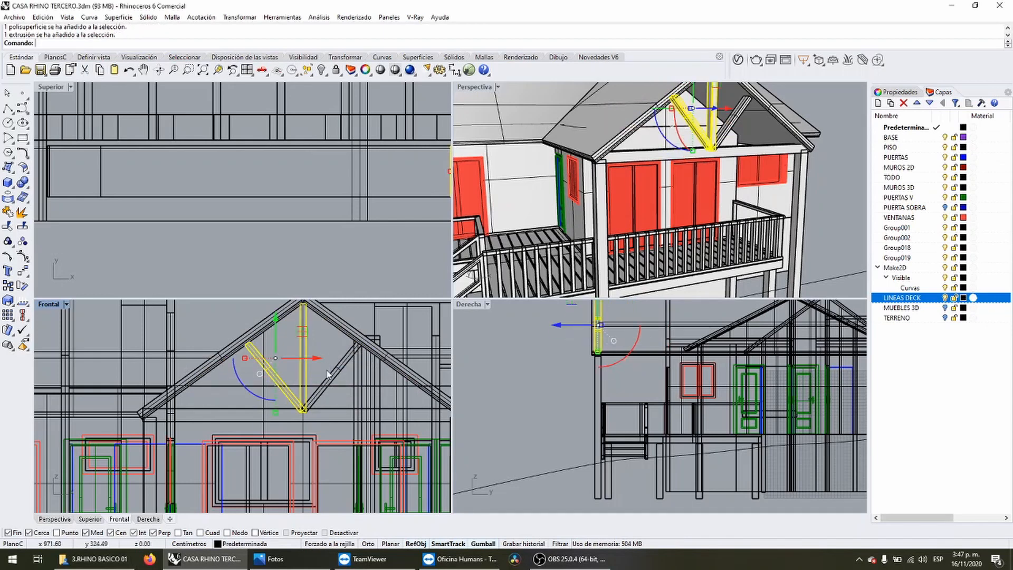
pyautogui.keyDown('shift'); pyautogui.click(331, 373); pyautogui.keyUp('shift')
pyautogui.scroll(-10, 215, 151)
pyautogui.scroll(5, 291, 155)
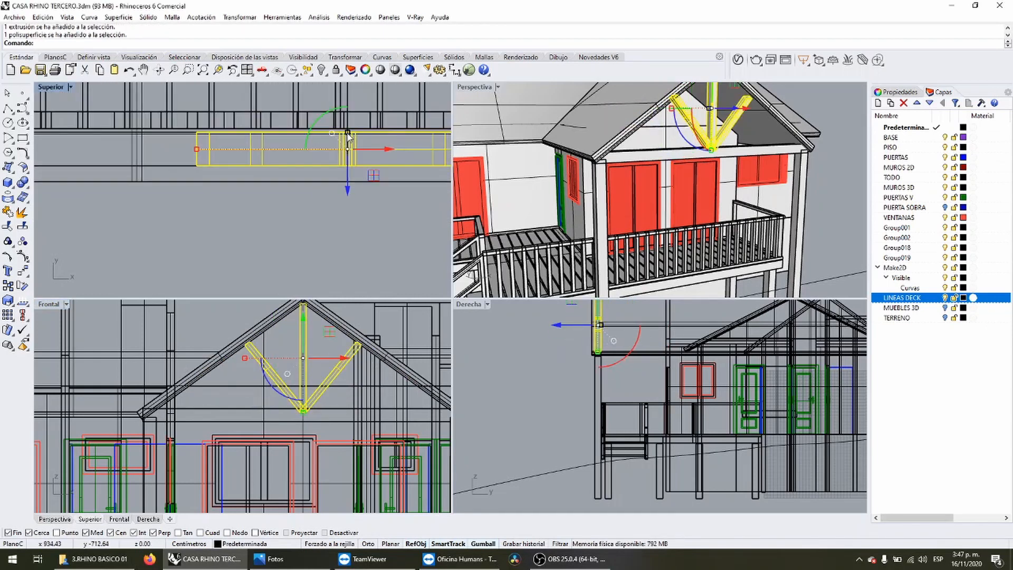
pyautogui.moveTo(347, 136); pyautogui.dragTo(347, 138)
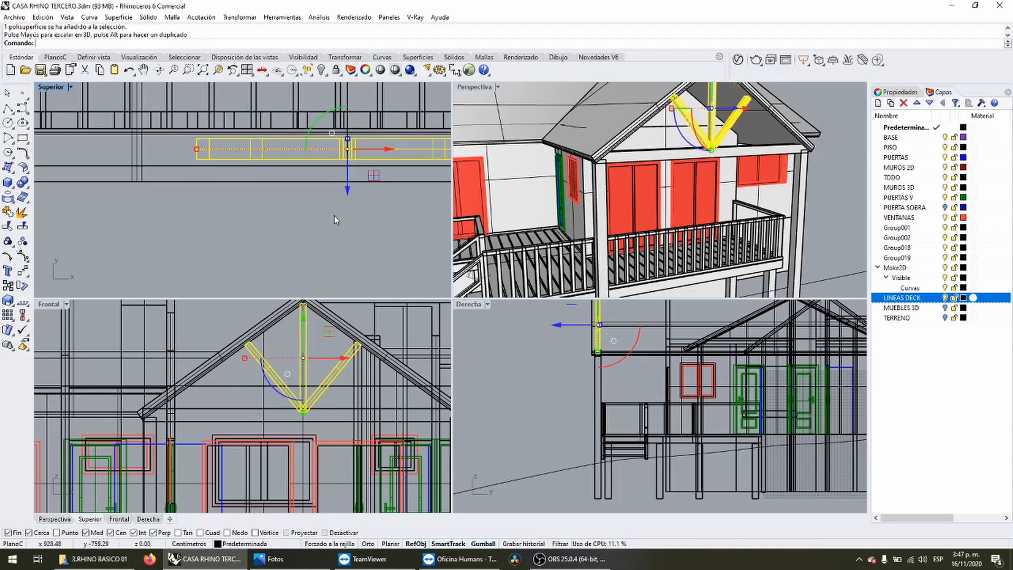
pyautogui.click(331, 224)
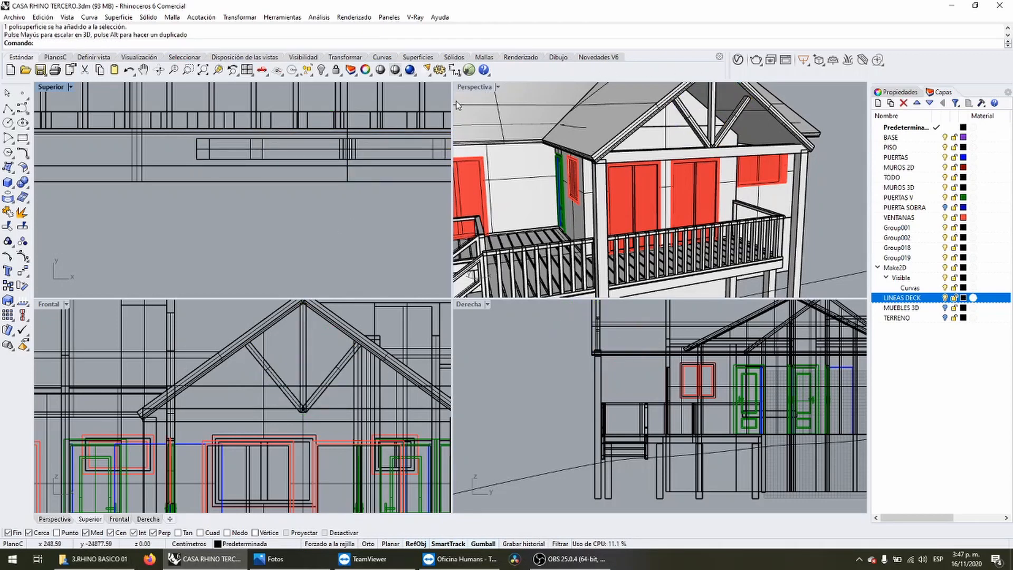
# Examine the thinned gable truss in perspective and compare it with the house in the reference photo.
pyautogui.doubleClick(474, 86)
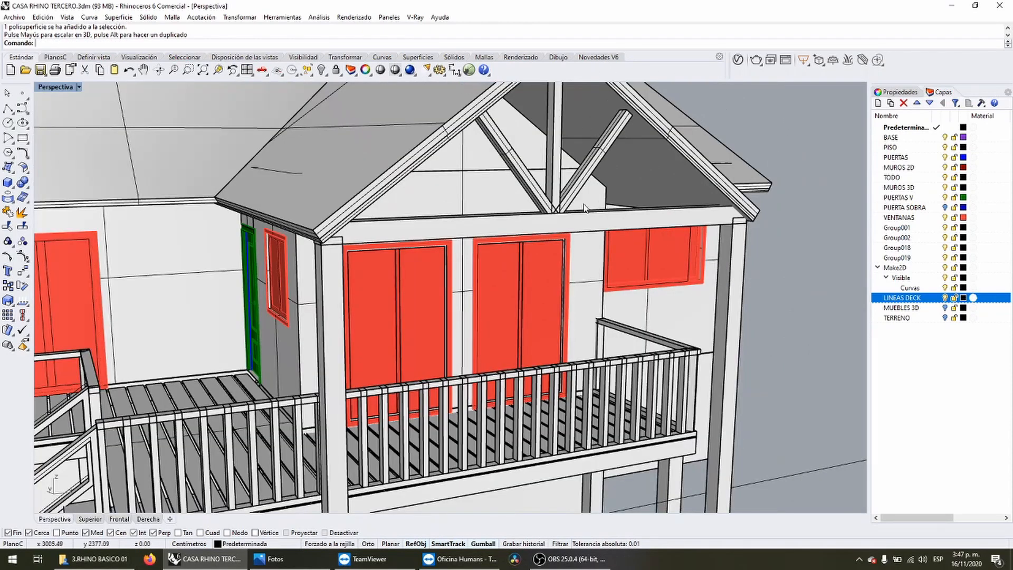
pyautogui.scroll(-5, 584, 207)
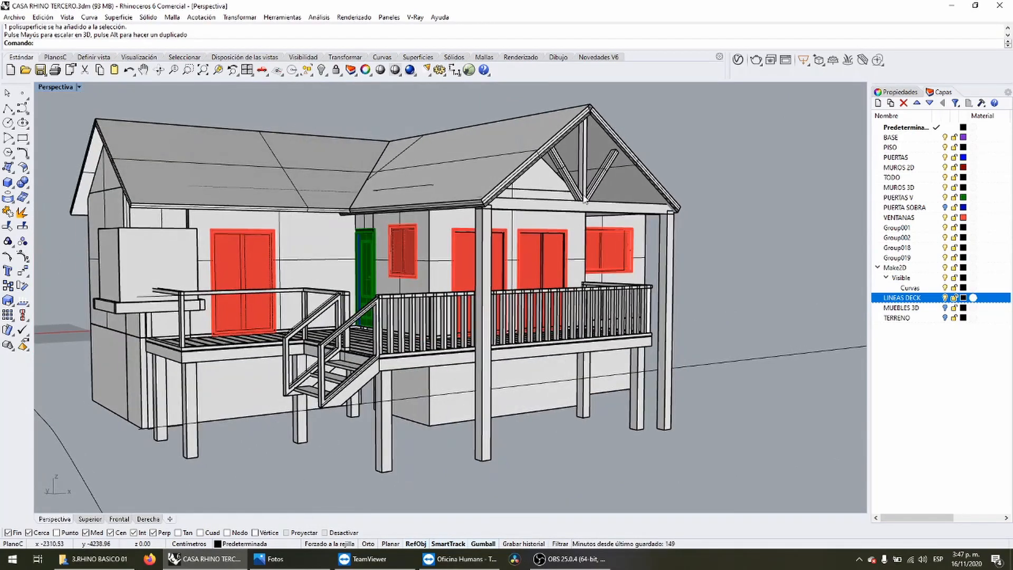
pyautogui.click(302, 563)
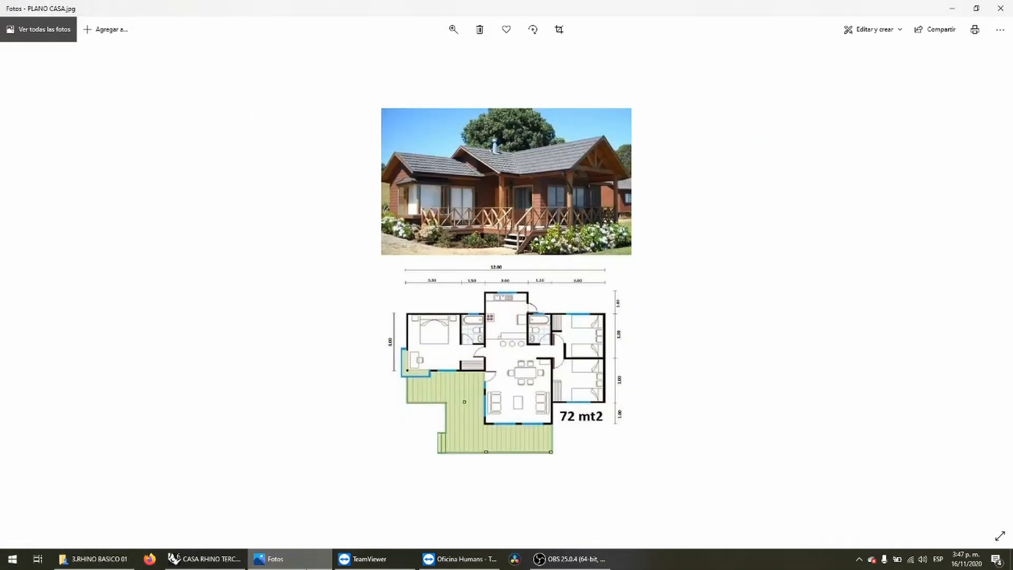
pyautogui.click(302, 567)
pyautogui.click(303, 567)
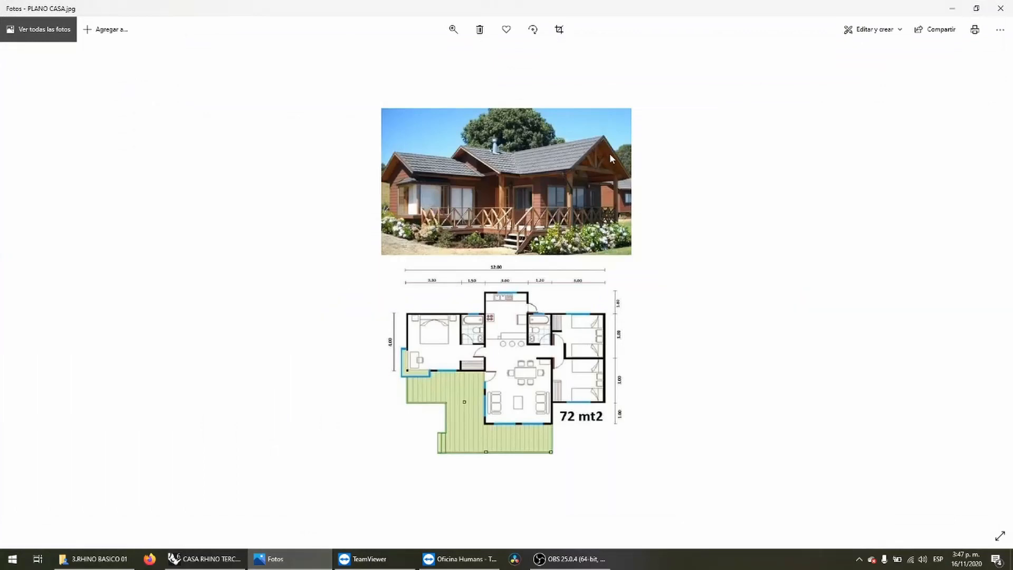
pyautogui.scroll(2, 600, 154)
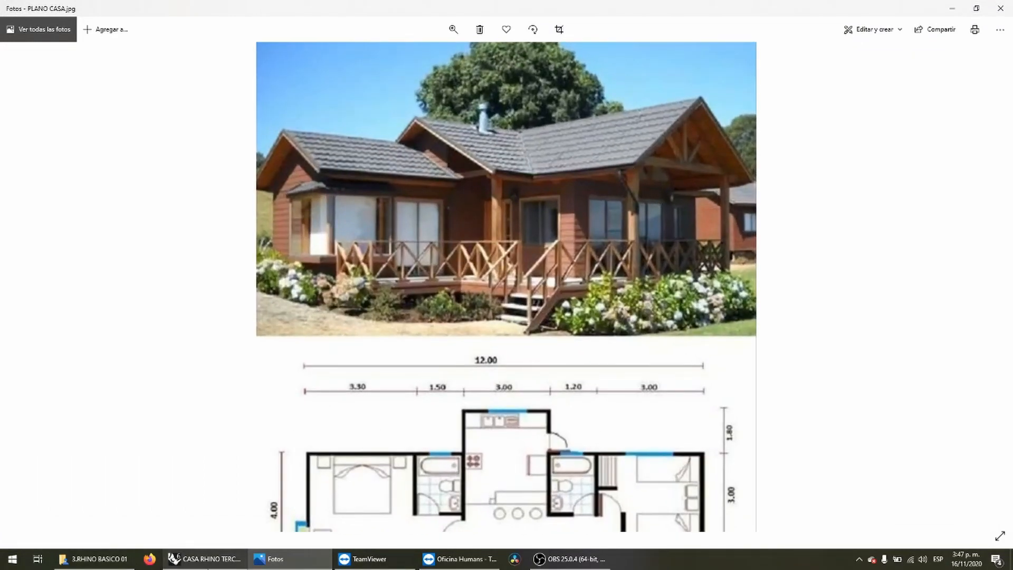
pyautogui.click(204, 558)
pyautogui.scroll(3, 610, 141)
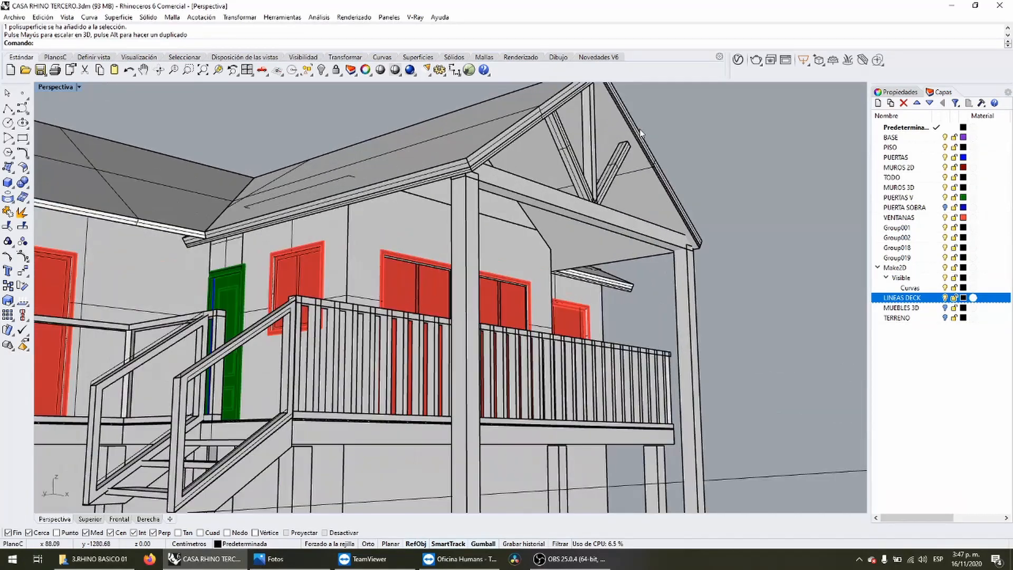
# Select the two front porch posts, the beam and the gable truss members, and move them back together toward the house.
pyautogui.doubleClick(76, 90)
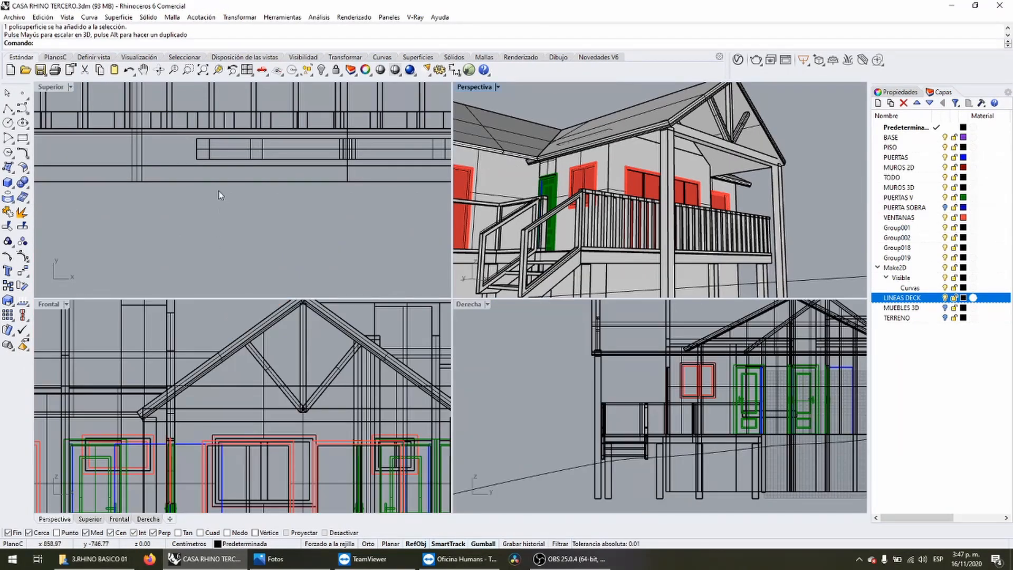
pyautogui.scroll(-2, 218, 191)
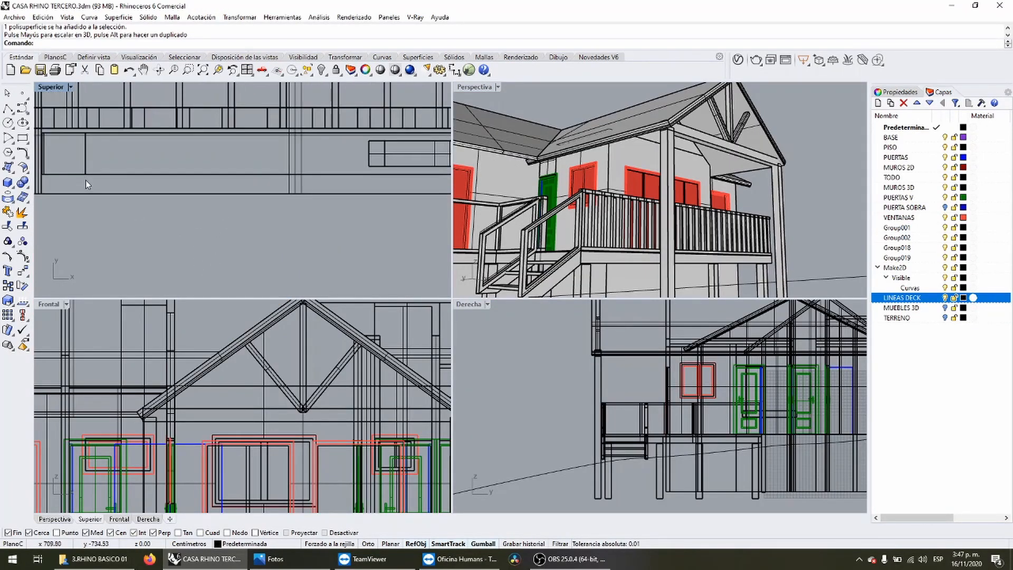
pyautogui.moveTo(86, 179); pyautogui.dragTo(62, 151)
pyautogui.scroll(4, 196, 172)
pyautogui.keyDown('shift'); pyautogui.click(266, 132); pyautogui.keyUp('shift')
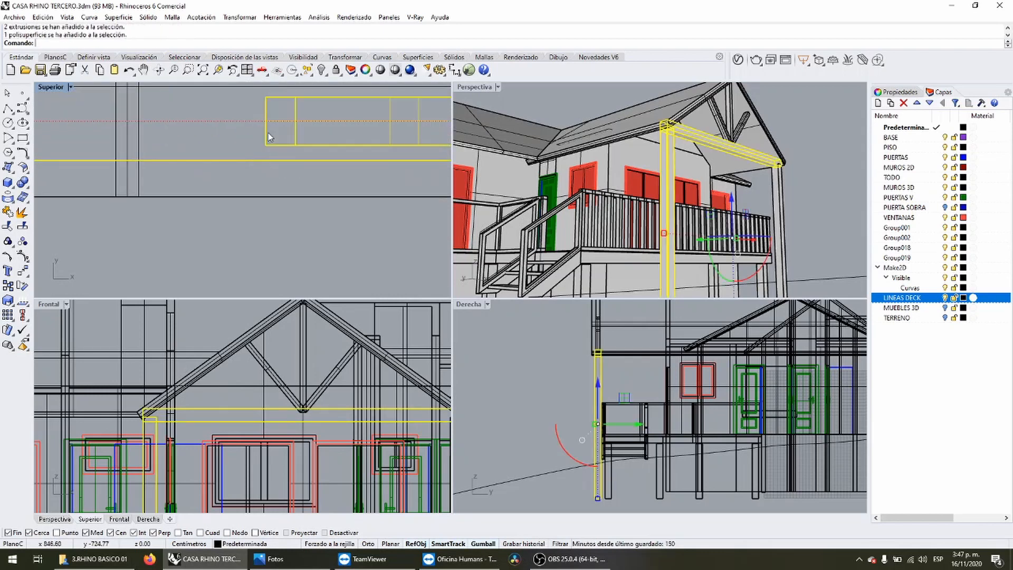
pyautogui.scroll(-3, 266, 137)
pyautogui.scroll(3, 265, 169)
pyautogui.keyDown('shift'); pyautogui.click(257, 162); pyautogui.keyUp('shift')
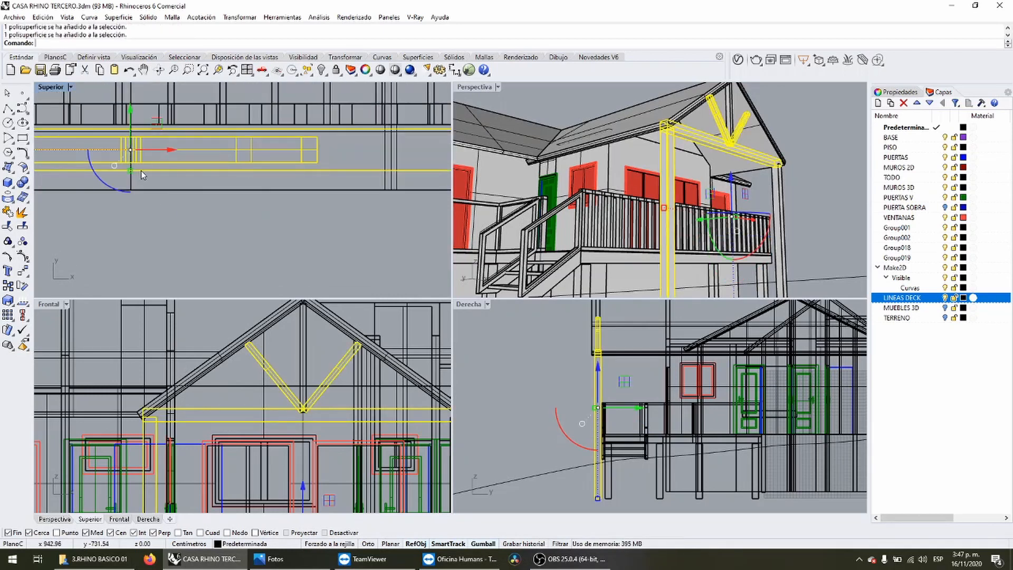
pyautogui.keyDown('shift'); pyautogui.moveTo(134, 151); pyautogui.dragTo(131, 148); pyautogui.keyUp('shift')
pyautogui.scroll(-6, 173, 175)
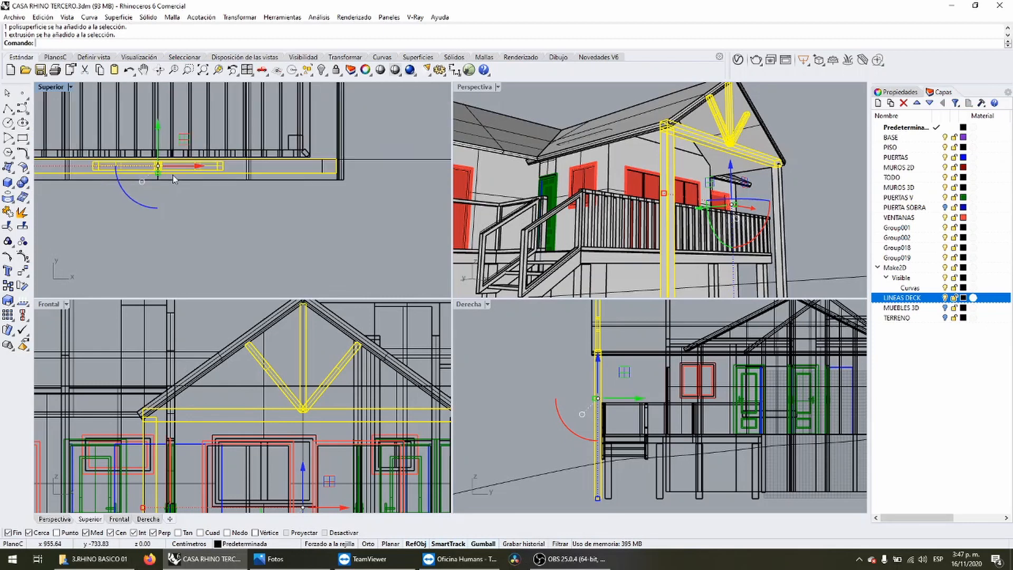
pyautogui.scroll(5, 340, 173)
pyautogui.keyDown('shift'); pyautogui.click(309, 173); pyautogui.keyUp('shift')
pyautogui.scroll(-8, 290, 162)
pyautogui.scroll(4, 257, 184)
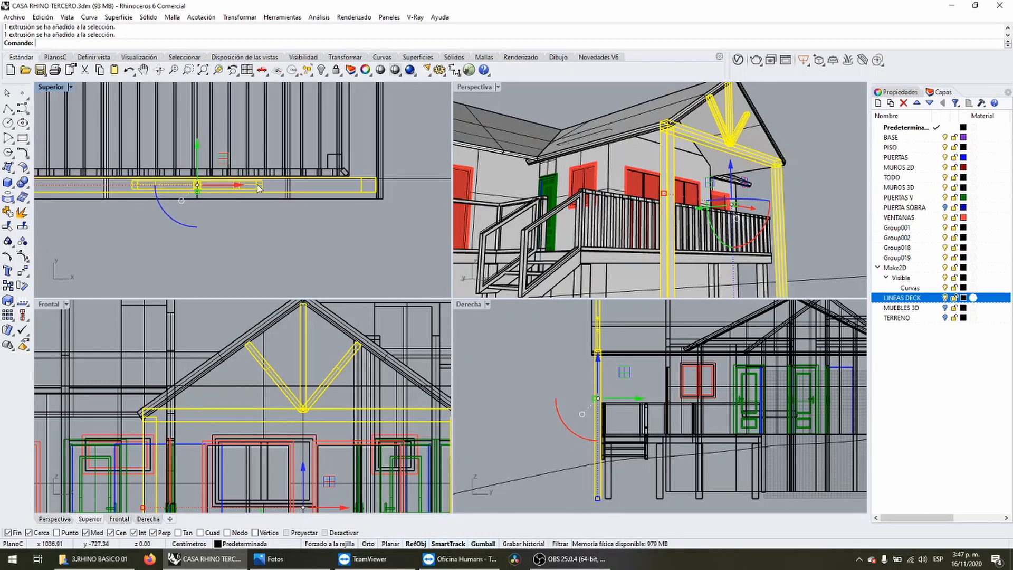
pyautogui.moveTo(211, 184); pyautogui.dragTo(211, 130)
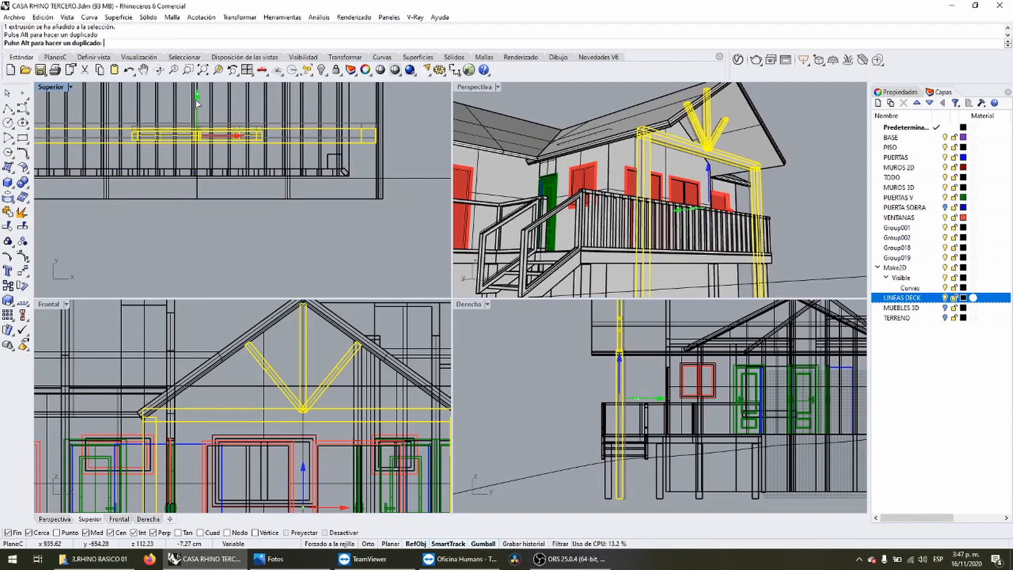
pyautogui.press('Escape')
# Check the set-back porch frame against the roof overhang in perspective and against the reference photo.
pyautogui.doubleClick(481, 86)
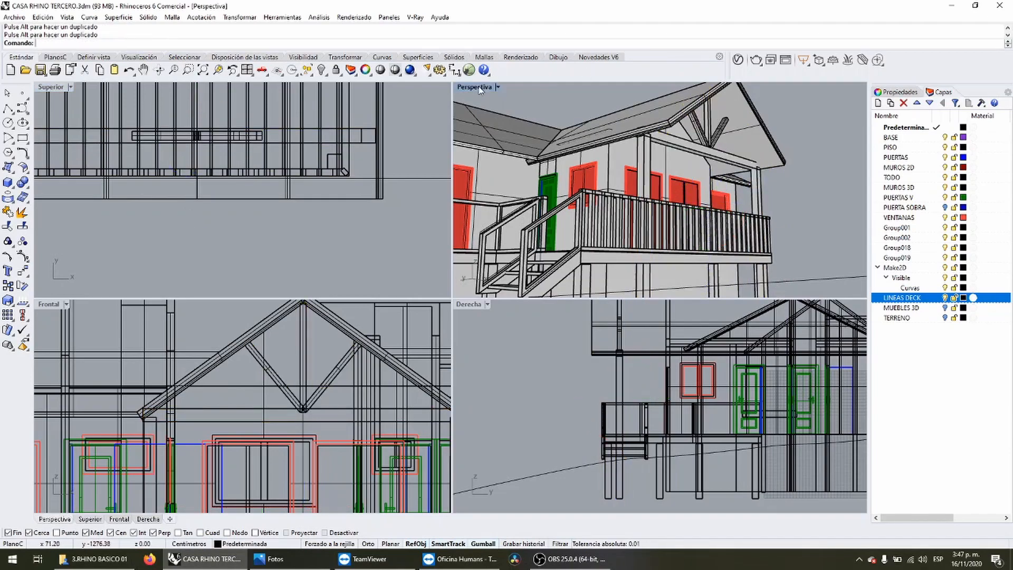
pyautogui.scroll(-10, 635, 257)
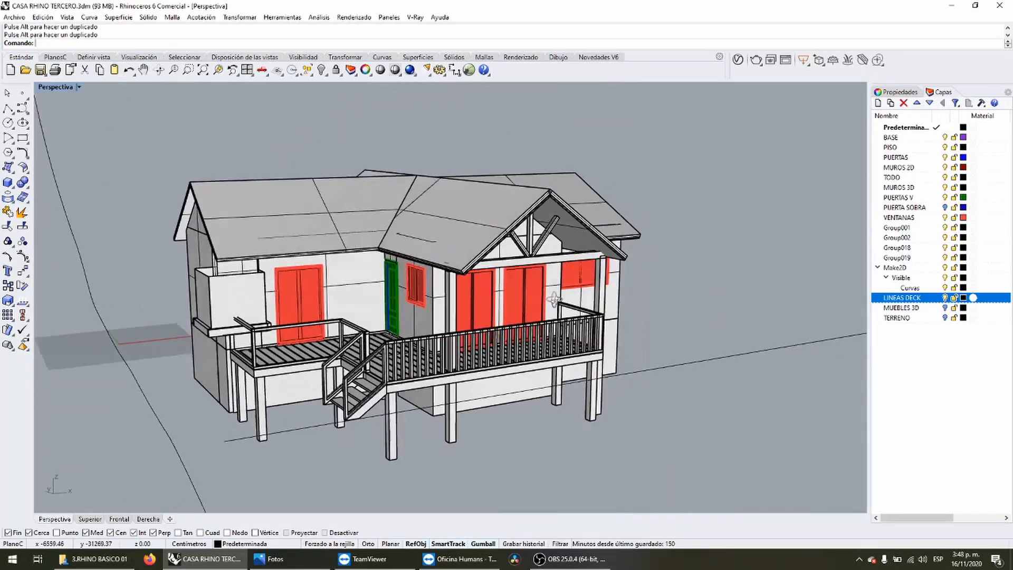
pyautogui.moveTo(553, 299); pyautogui.dragTo(554, 277, button='right')
pyautogui.scroll(2, 381, 216)
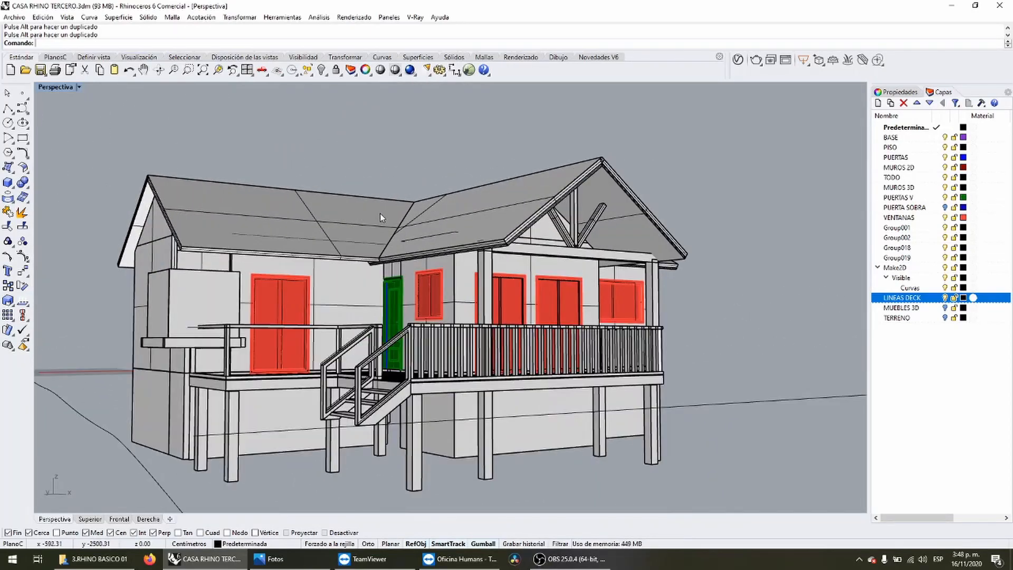
pyautogui.click(281, 559)
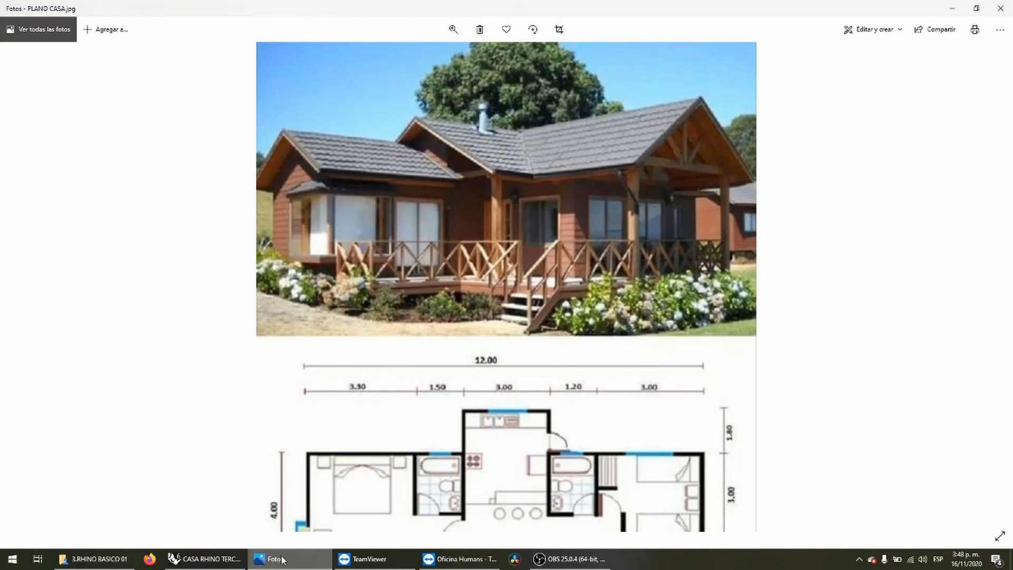
pyautogui.click(282, 558)
# Select the porch posts, beam and gable truss members and shift them slightly forward toward the roof's front edge.
pyautogui.doubleClick(58, 88)
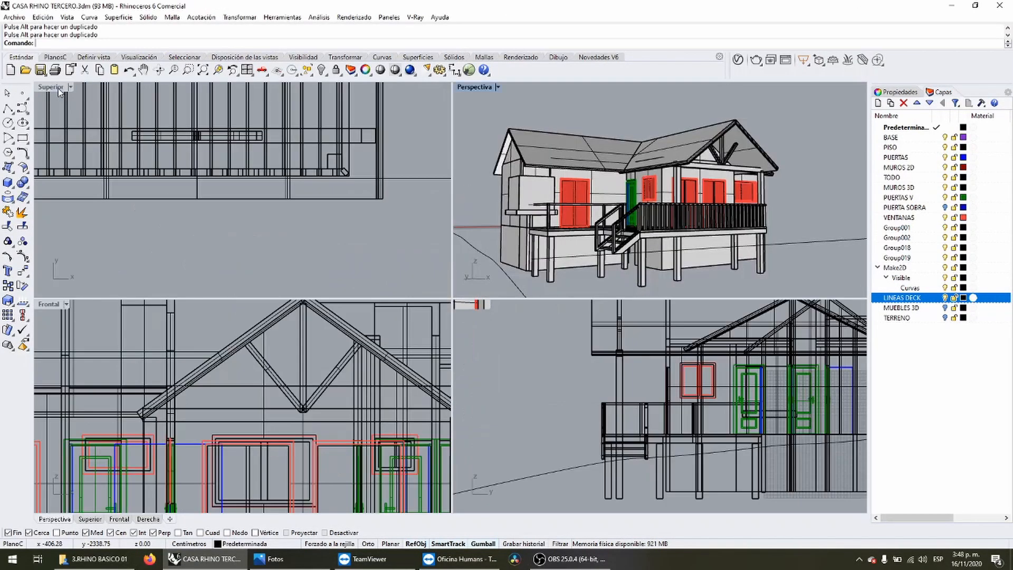
pyautogui.click(58, 87)
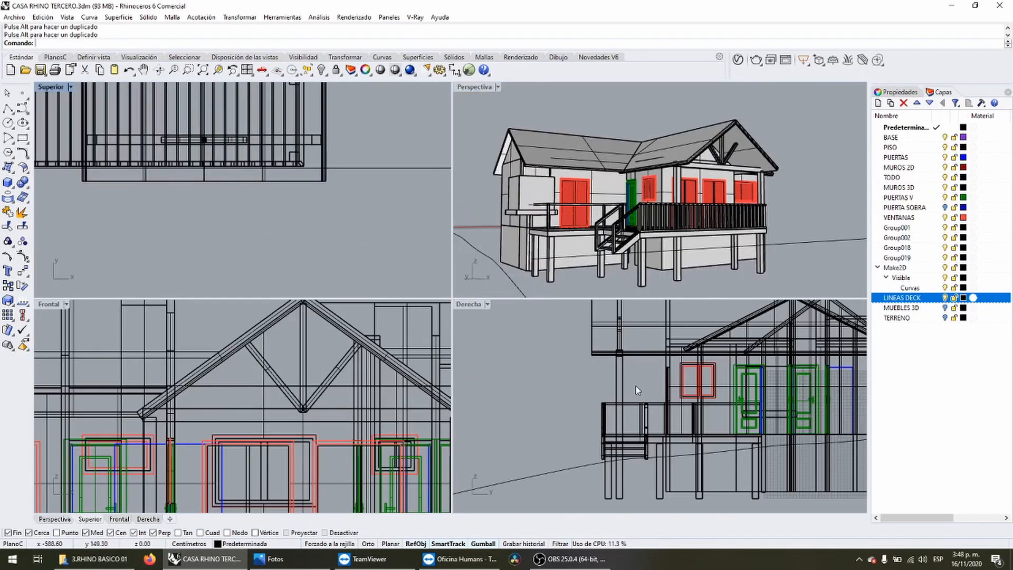
pyautogui.moveTo(635, 385); pyautogui.dragTo(606, 383)
pyautogui.scroll(6, 624, 307)
pyautogui.moveTo(625, 307); pyautogui.dragTo(612, 335, button='right')
pyautogui.keyDown('shift'); pyautogui.moveTo(612, 334); pyautogui.dragTo(581, 334); pyautogui.keyUp('shift')
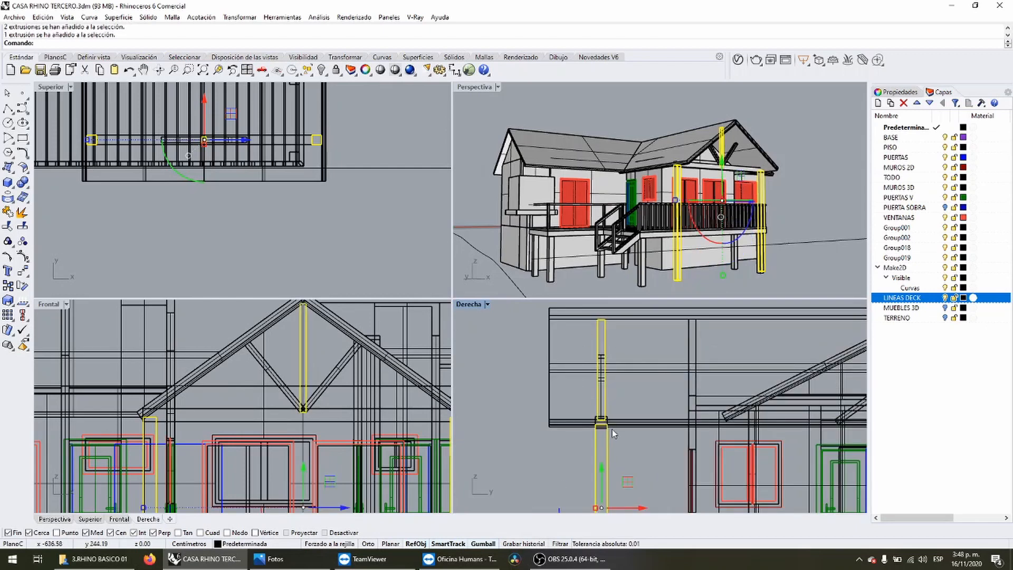
pyautogui.scroll(5, 603, 424)
pyautogui.keyDown('shift'); pyautogui.moveTo(641, 470); pyautogui.dragTo(641, 470); pyautogui.keyUp('shift')
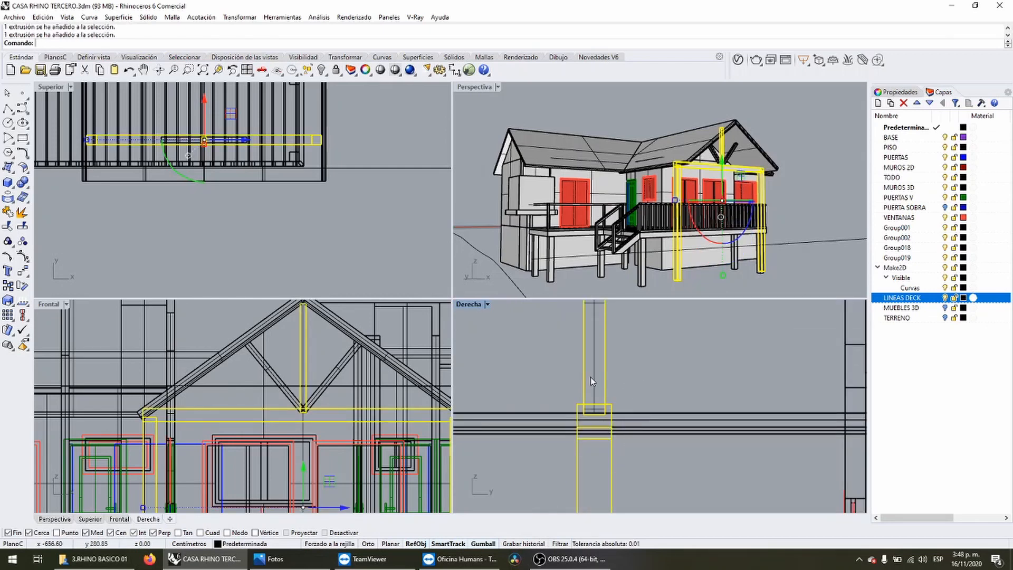
pyautogui.keyDown('shift'); pyautogui.moveTo(573, 360); pyautogui.dragTo(568, 359); pyautogui.keyUp('shift')
pyautogui.scroll(-7, 568, 359)
pyautogui.moveTo(608, 464); pyautogui.dragTo(593, 463)
pyautogui.click(532, 417)
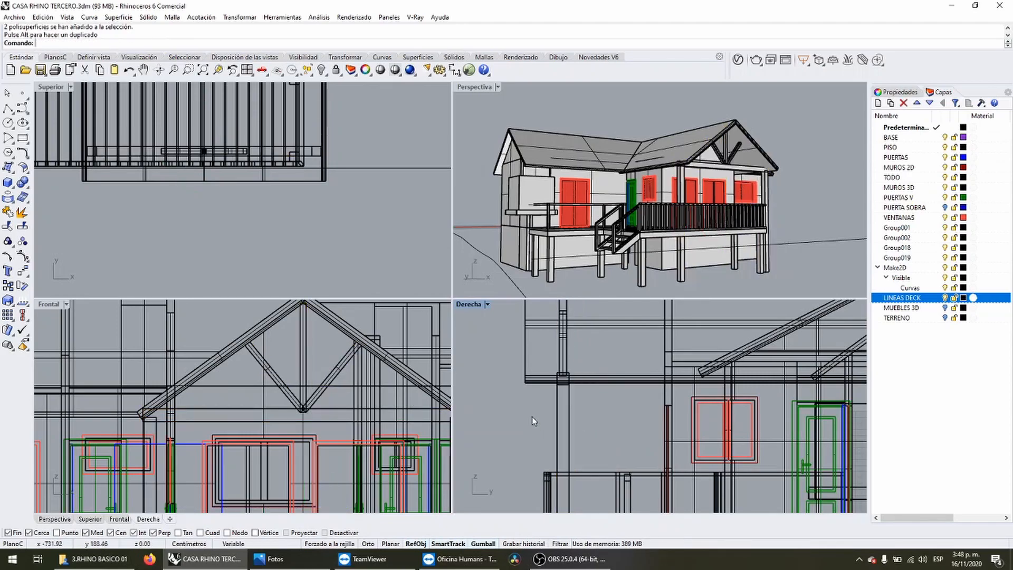
# Inspect the porch frame's new position from an elevated angle and switch to Photos to view the reference picture.
pyautogui.doubleClick(475, 87)
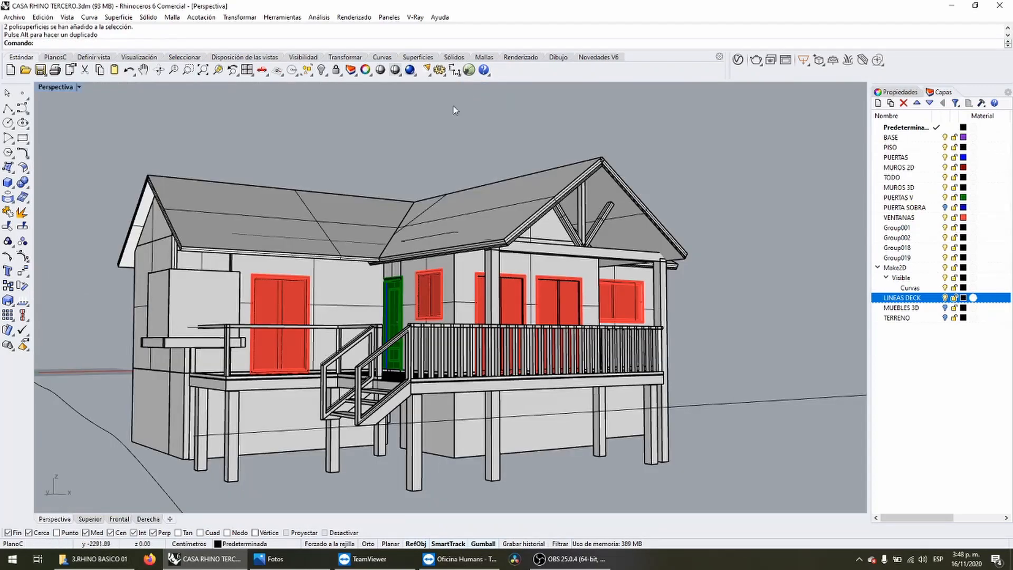
pyautogui.moveTo(454, 105); pyautogui.dragTo(408, 317, button='right')
pyautogui.scroll(2, 501, 311)
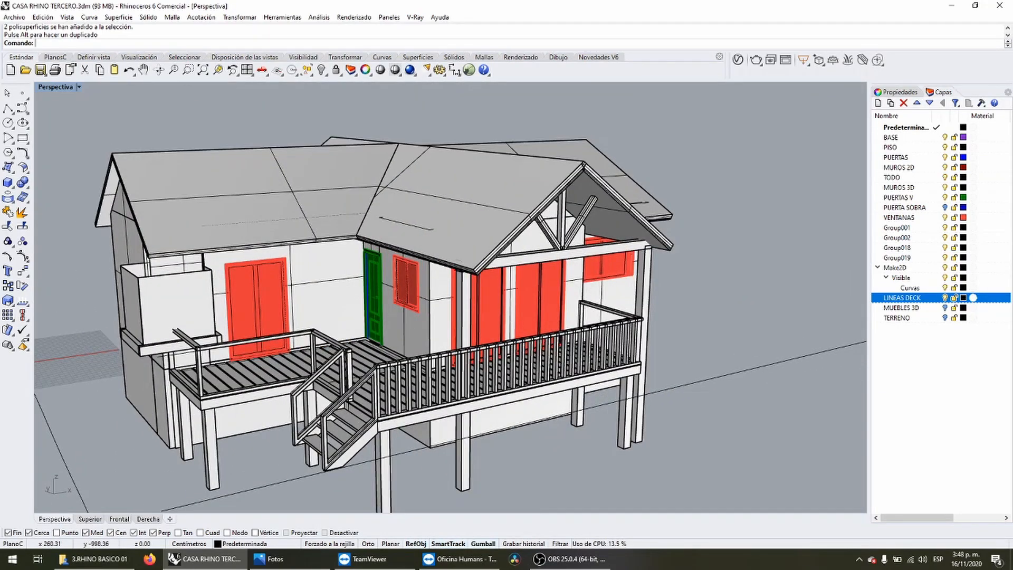
pyautogui.click(274, 558)
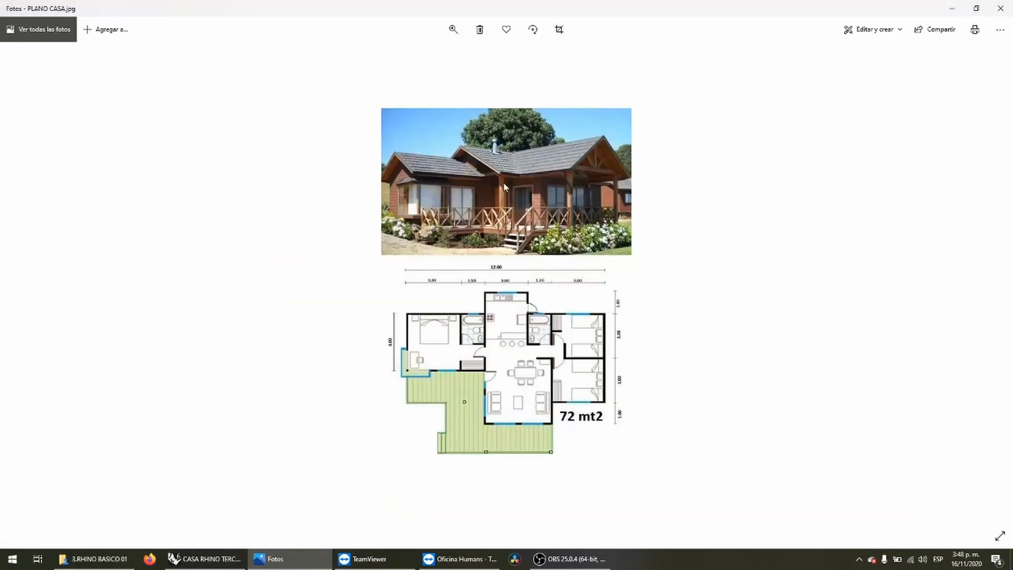